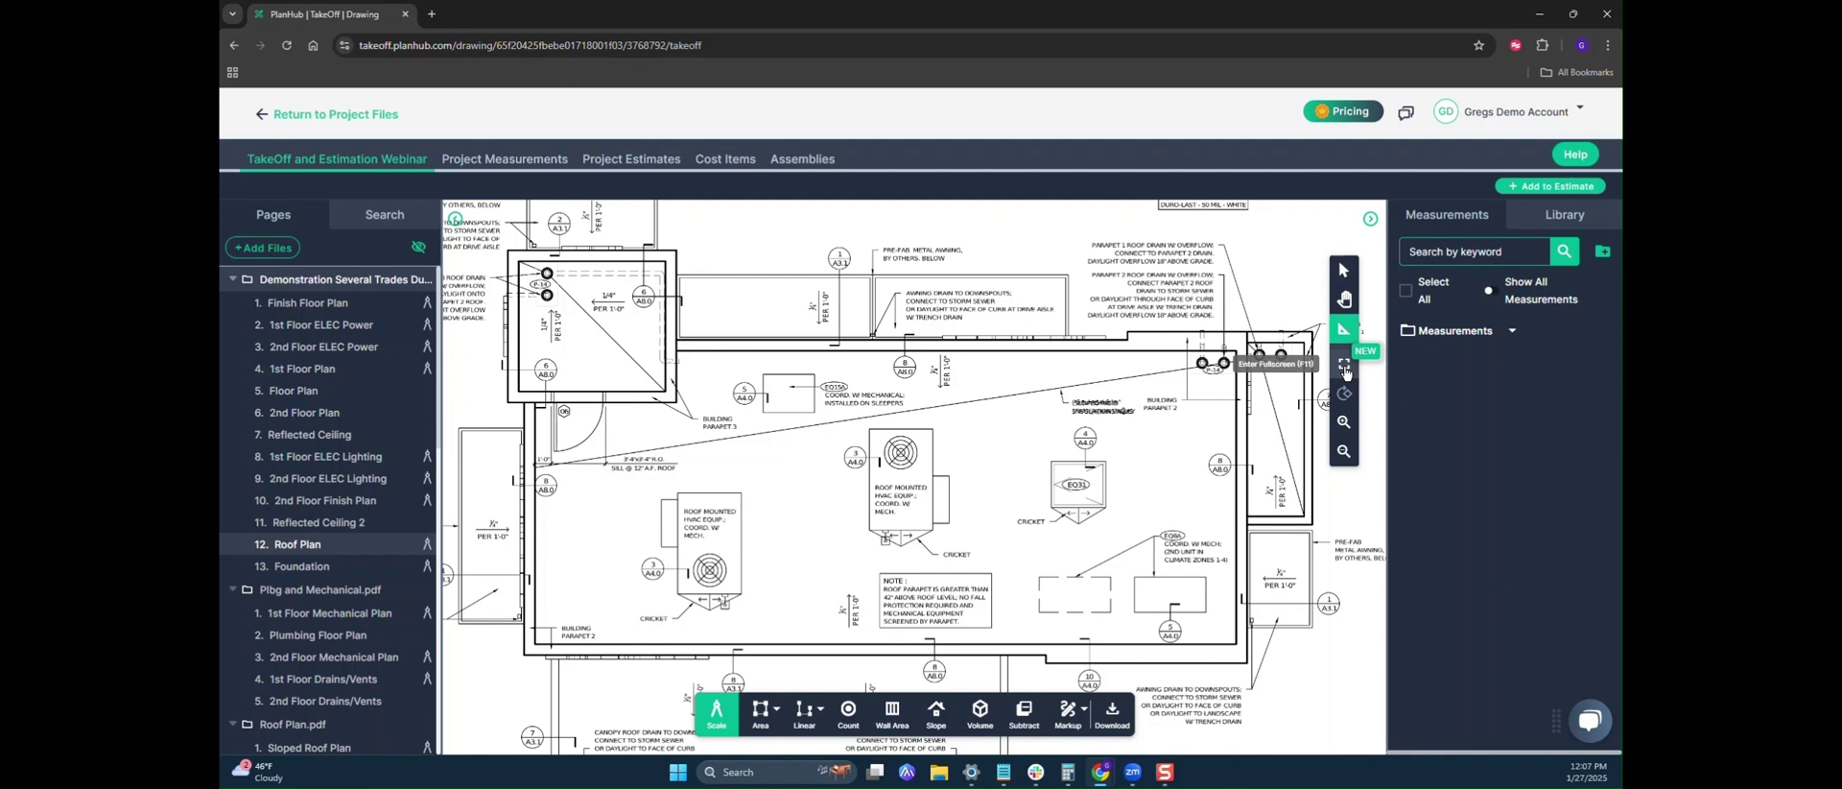
- Show the Roof Plan drawing in full screen, with the main roof outline in view
{"action": "left_click", "coordinate": [1344, 364]}
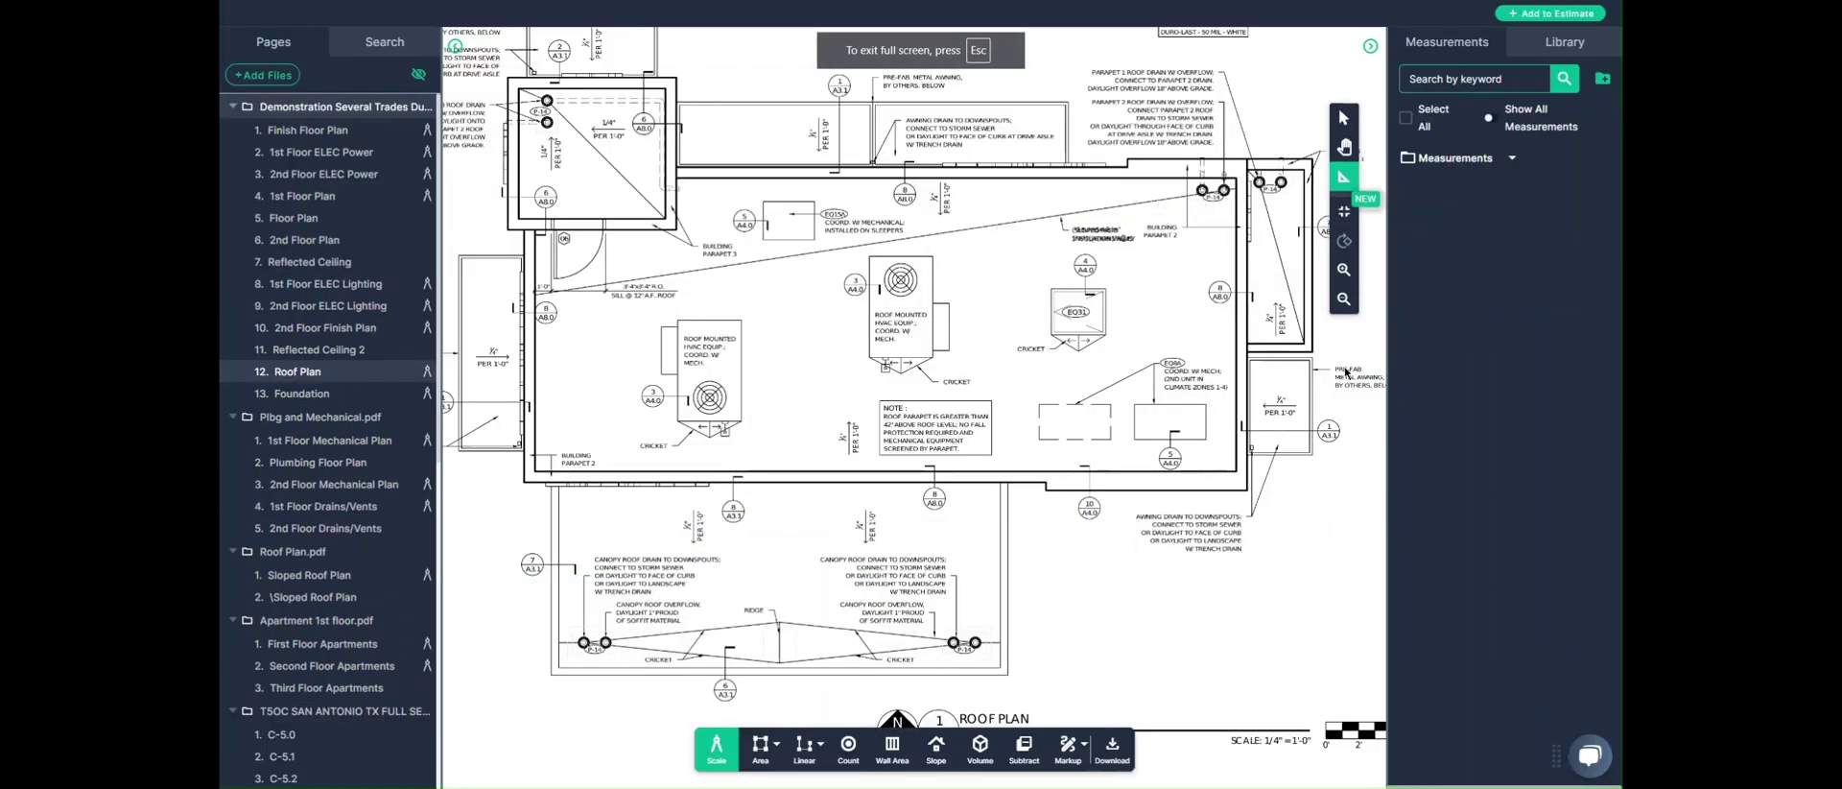
{"action": "scroll", "coordinate": [1258, 509], "scroll_direction": "up", "scroll_amount": 2}
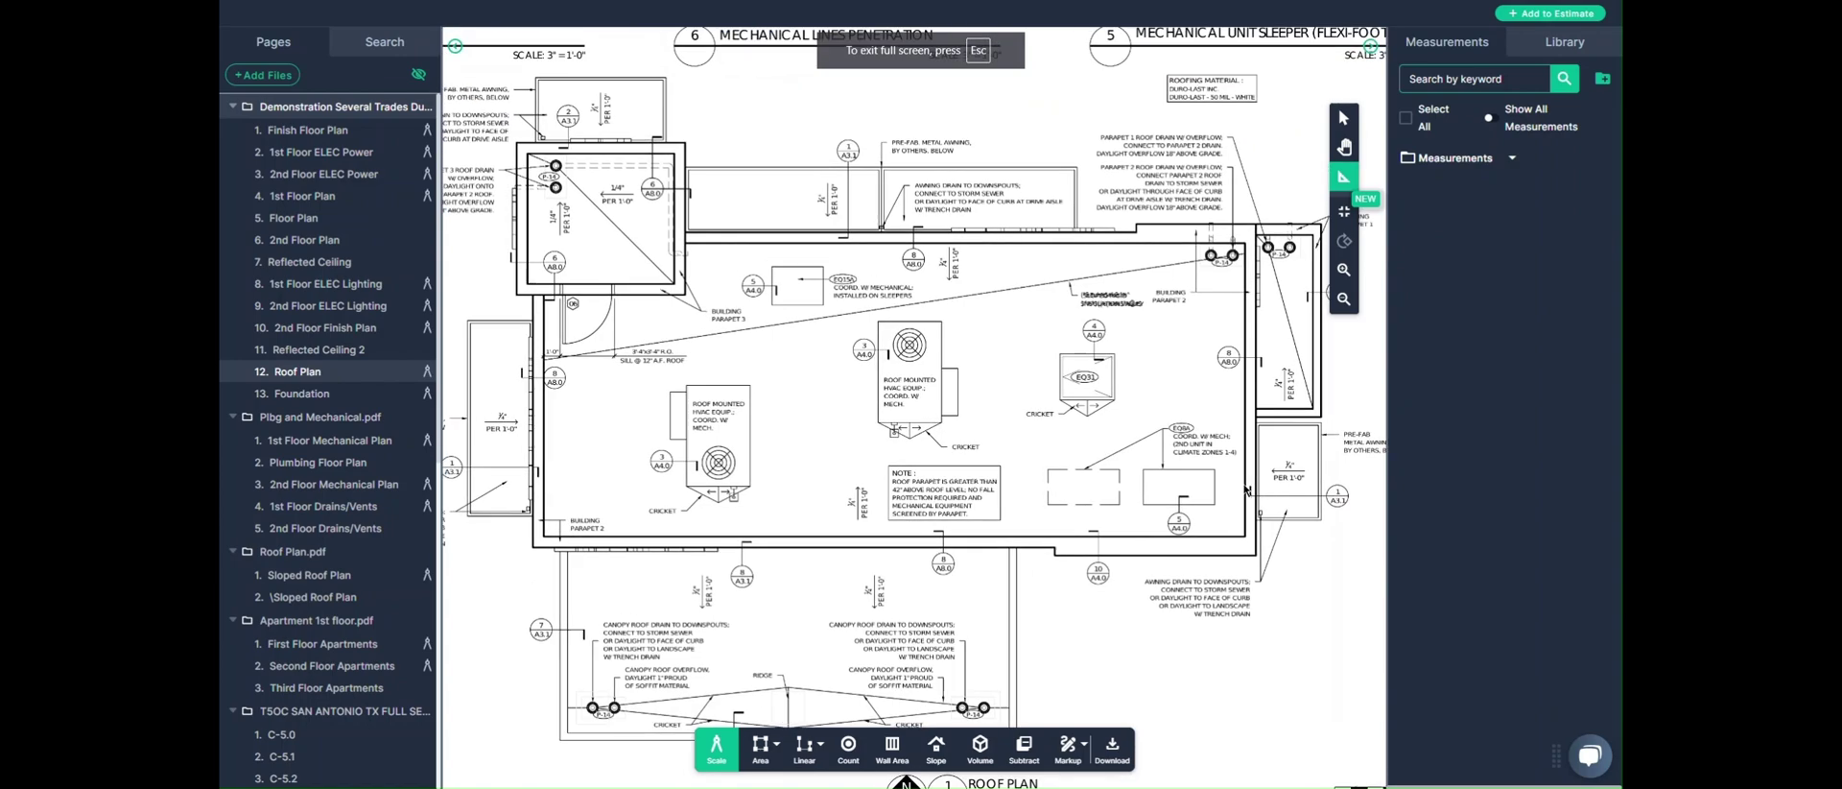
{"action": "mouse_move", "coordinate": [1258, 509]}
{"action": "left_mouse_down"}
{"action": "mouse_move", "coordinate": [1285, 594]}
{"action": "mouse_move", "coordinate": [1284, 566]}
{"action": "left_mouse_up"}
{"action": "scroll", "coordinate": [1283, 583], "scroll_direction": "up", "scroll_amount": 1}
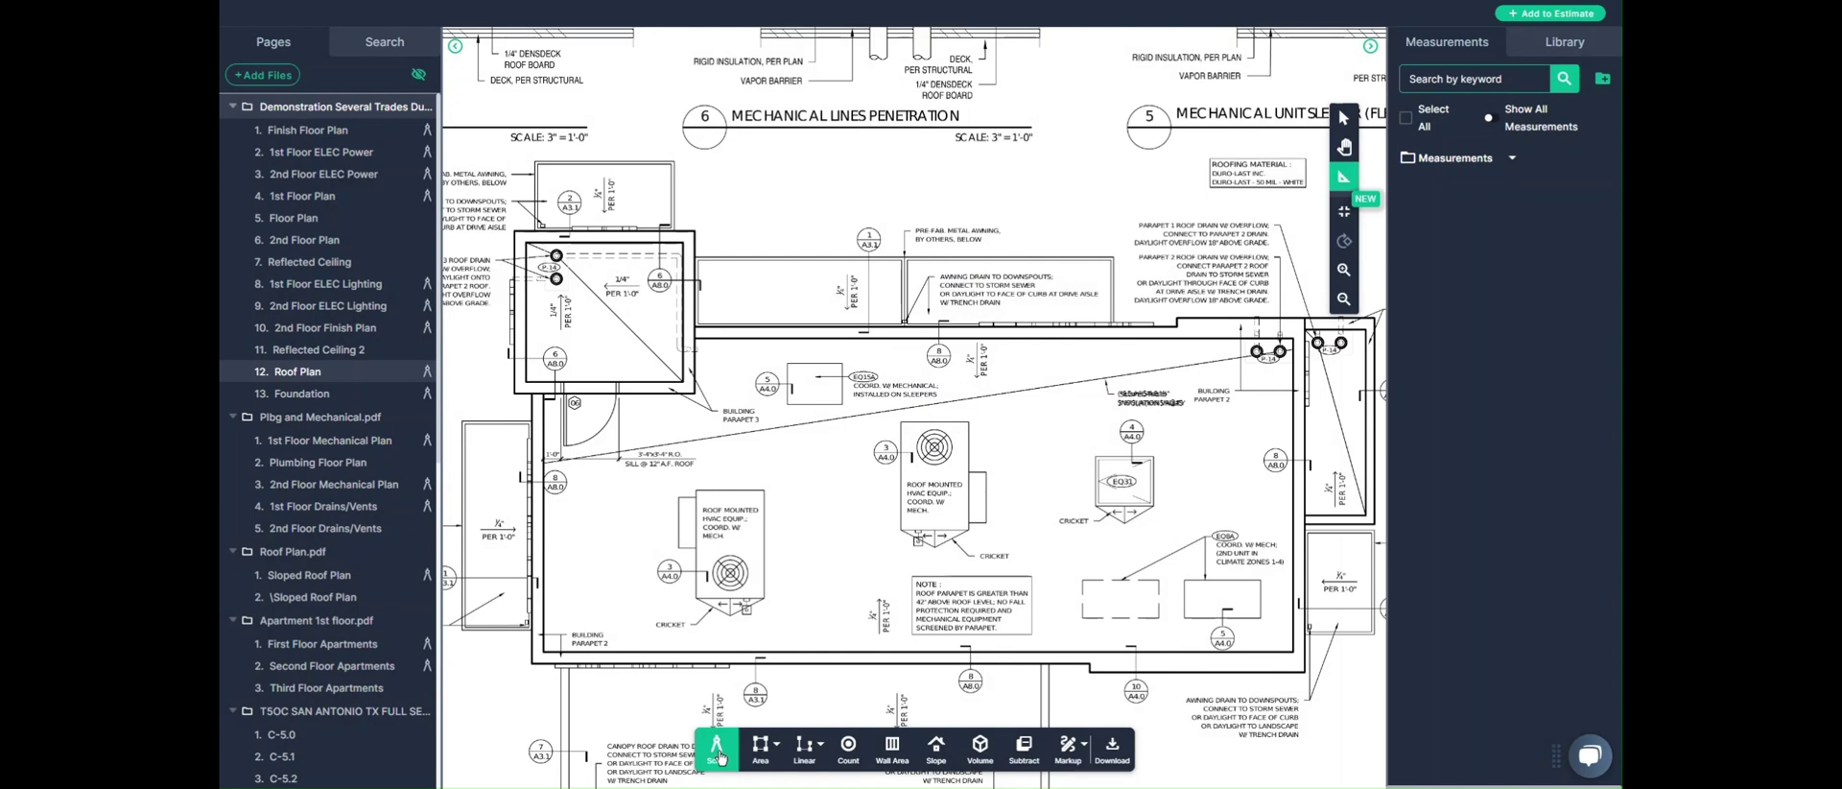
{"action": "left_click_drag", "start_coordinate": [874, 609], "coordinate": [862, 613]}
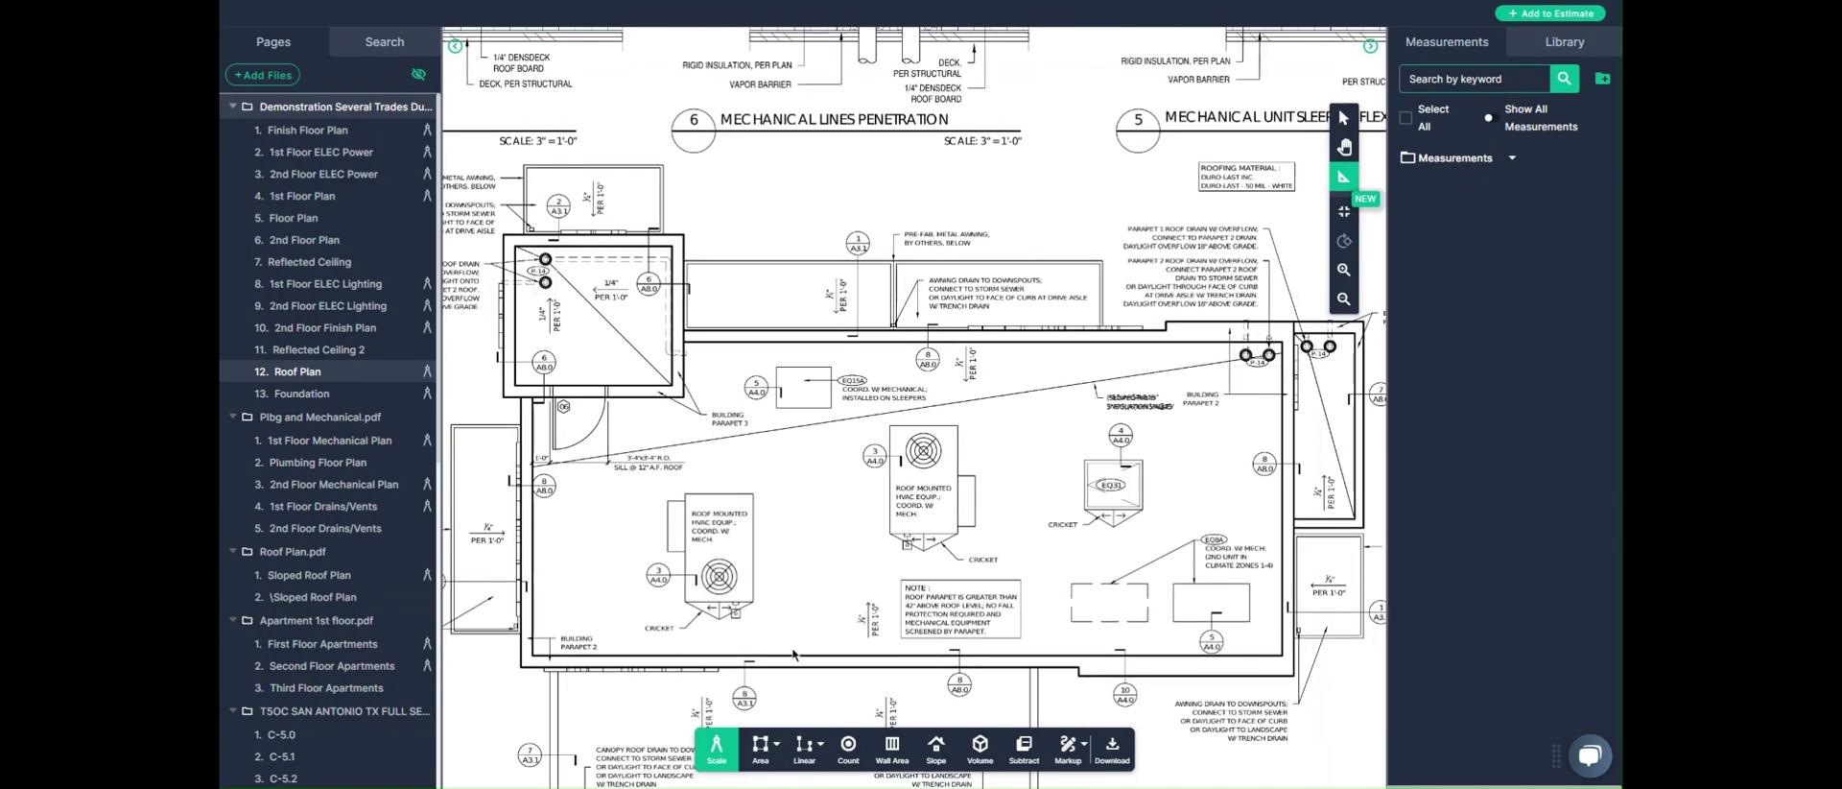
- Start a new slope measurement and set its slope factor to 0.25/12
{"action": "left_click", "coordinate": [937, 749]}
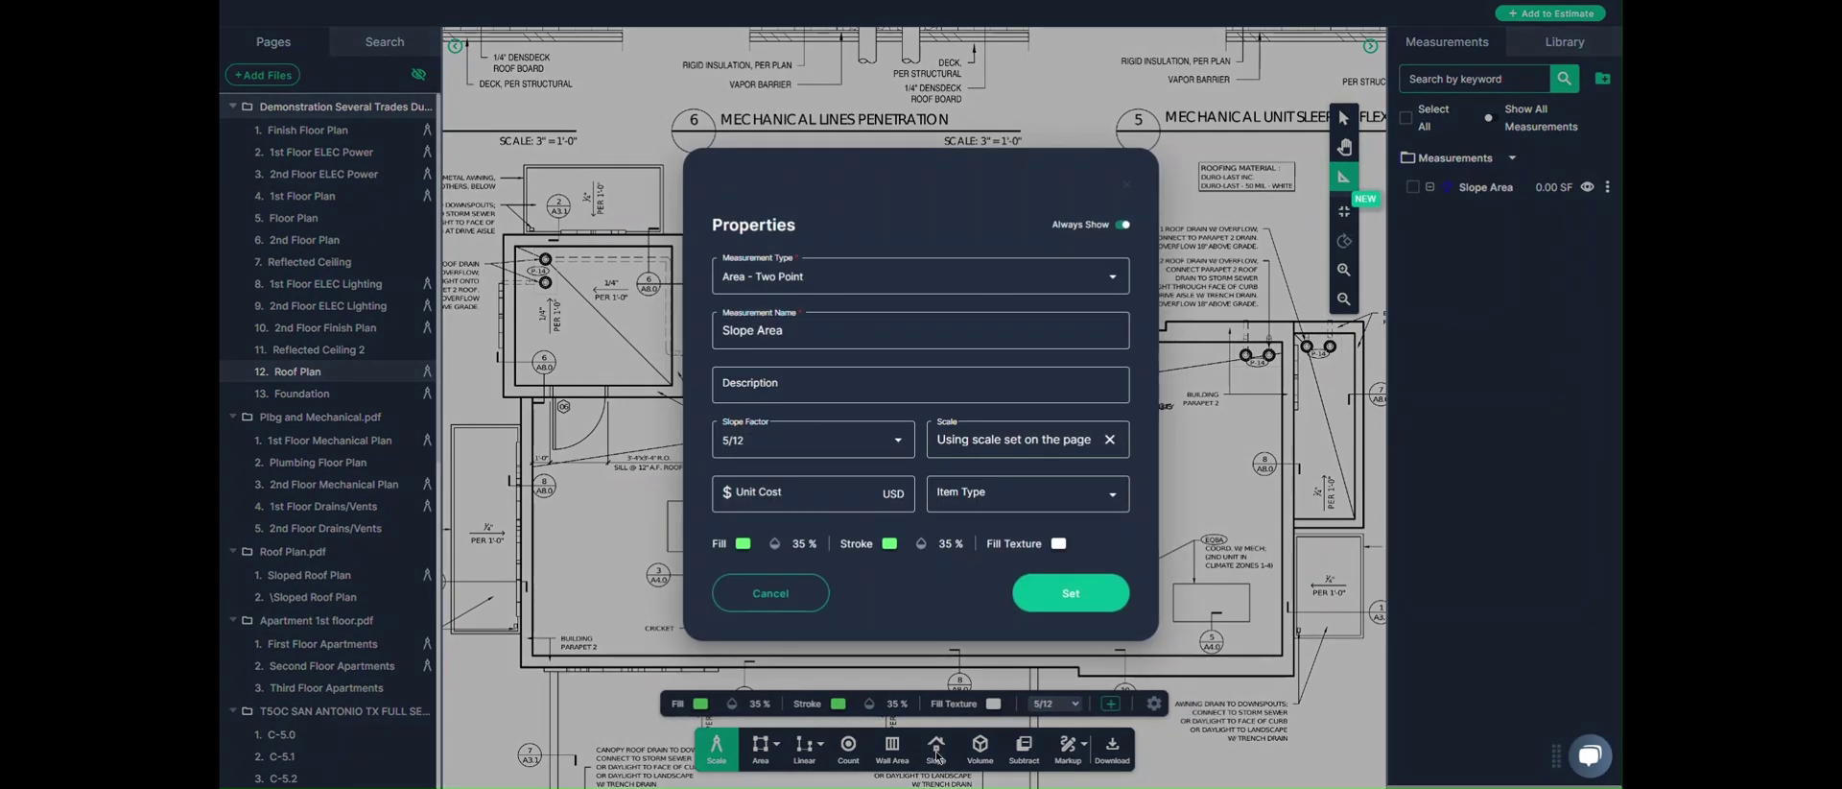
{"action": "left_click", "coordinate": [893, 454]}
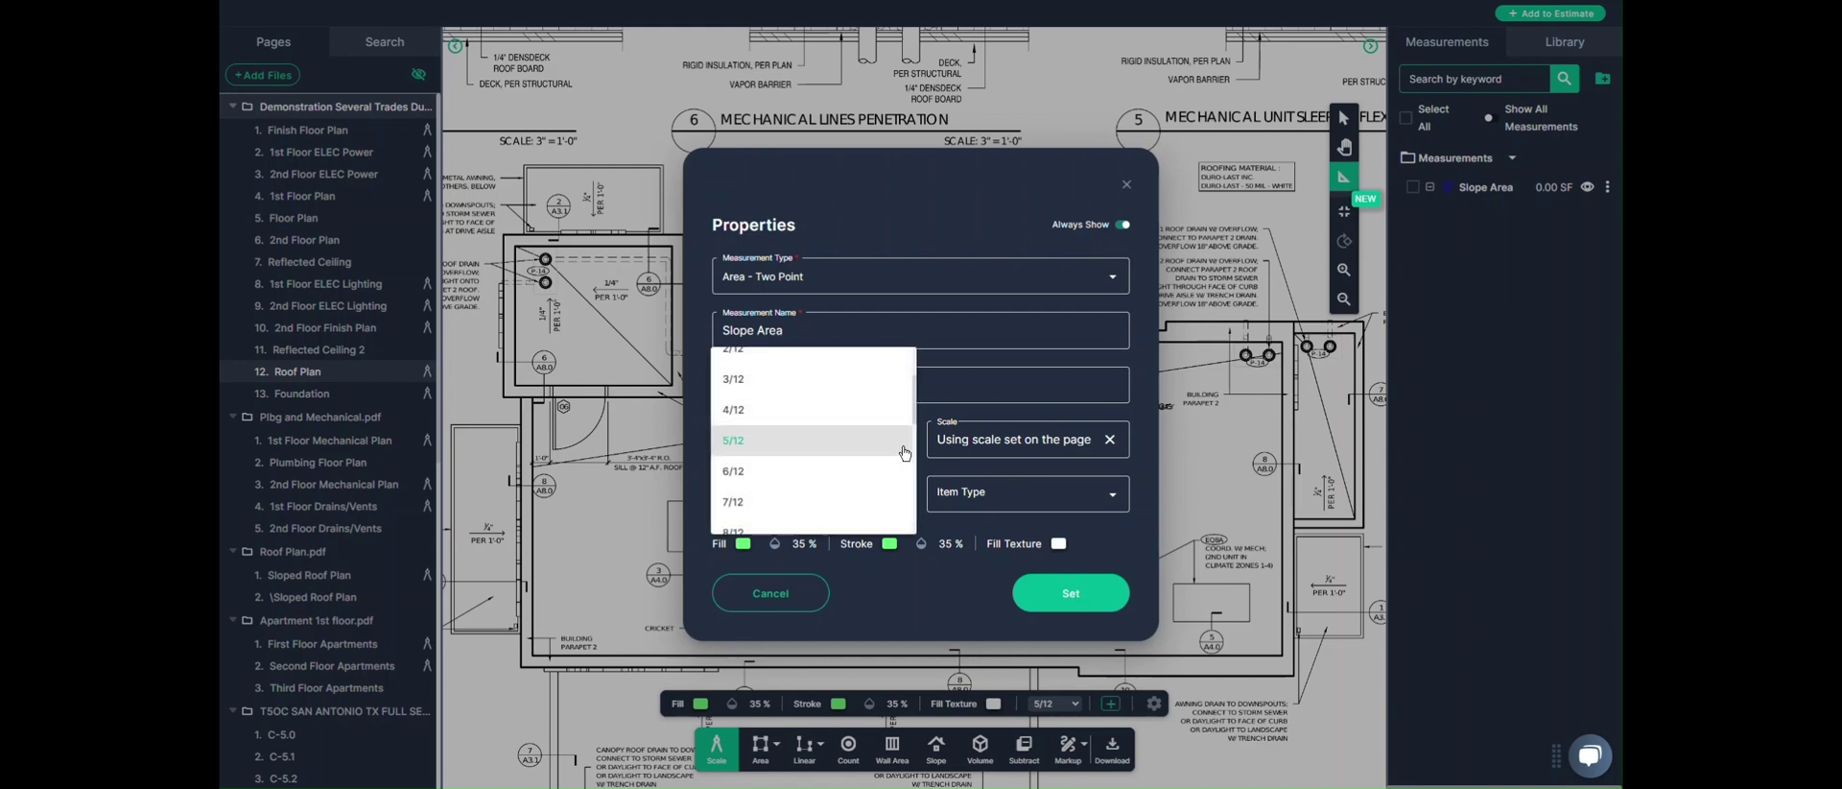
{"action": "scroll", "coordinate": [878, 449], "scroll_direction": "up", "scroll_amount": 3}
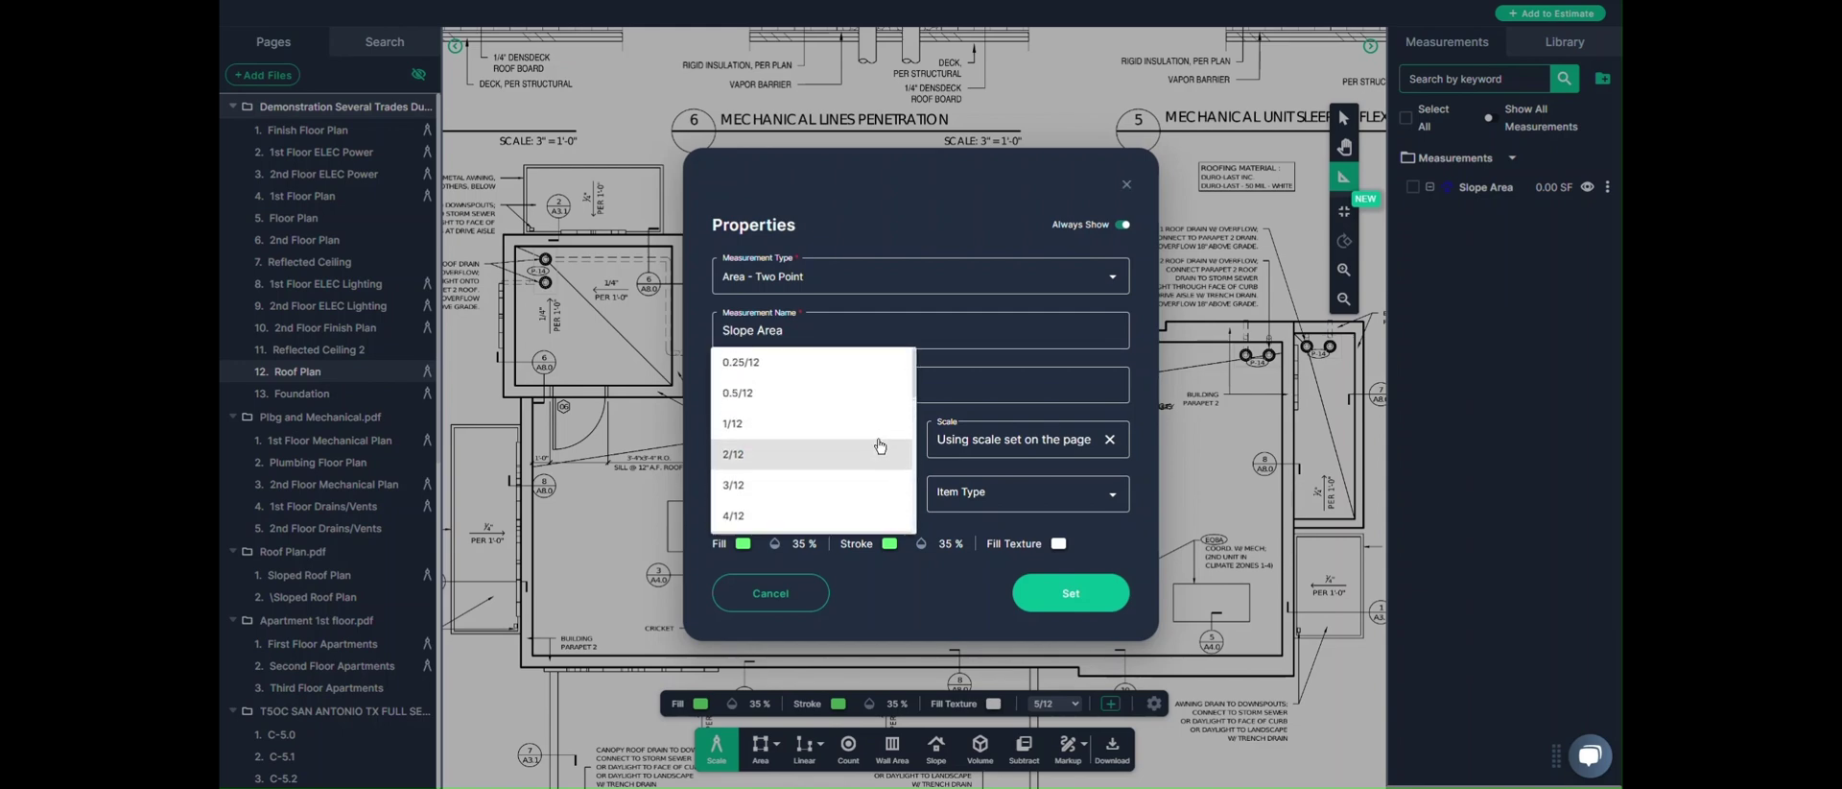
{"action": "left_click", "coordinate": [803, 370]}
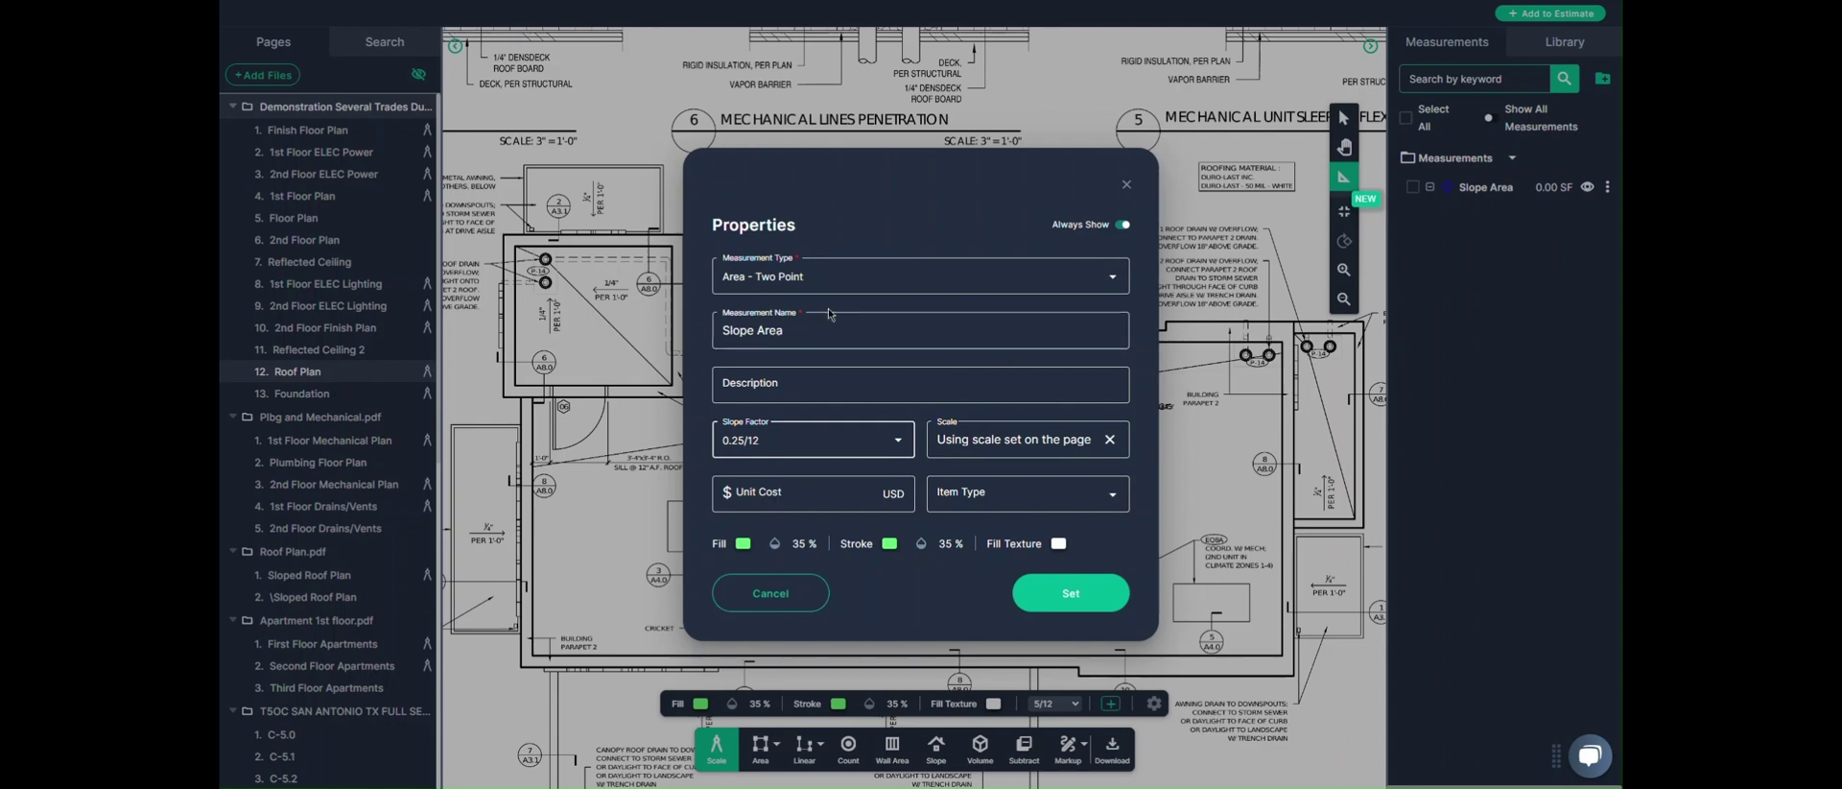
- Name the slope measurement "TPO Roof Area", set its type to Area - Multi Point and apply the properties
{"action": "left_click_drag", "start_coordinate": [808, 331], "coordinate": [722, 337]}
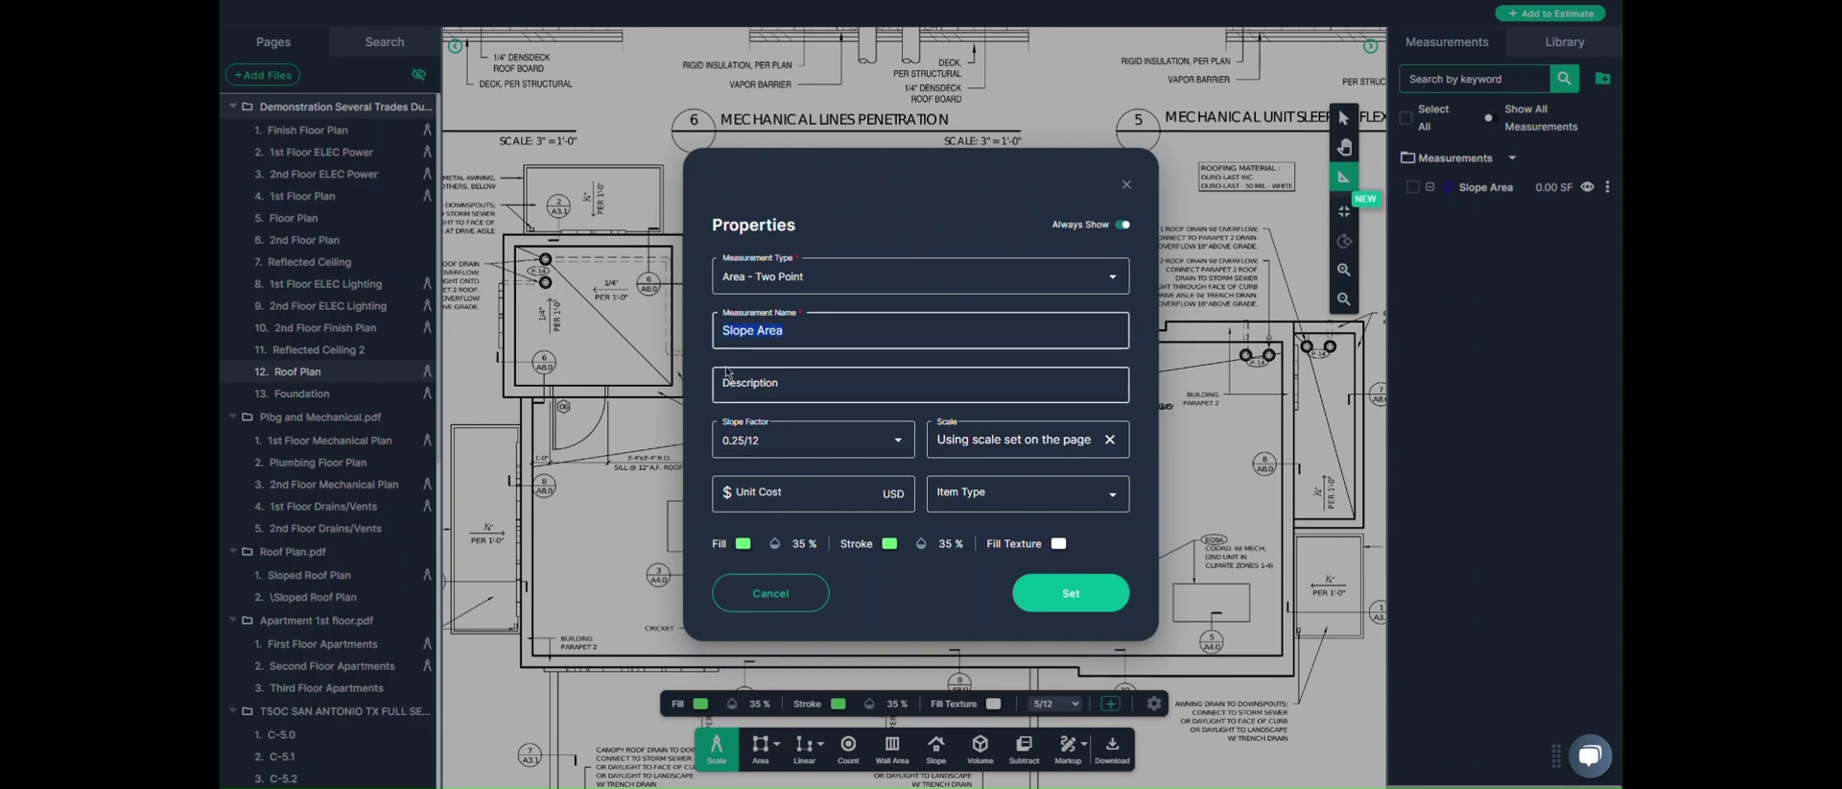
{"action": "key", "text": "BackSpace"}
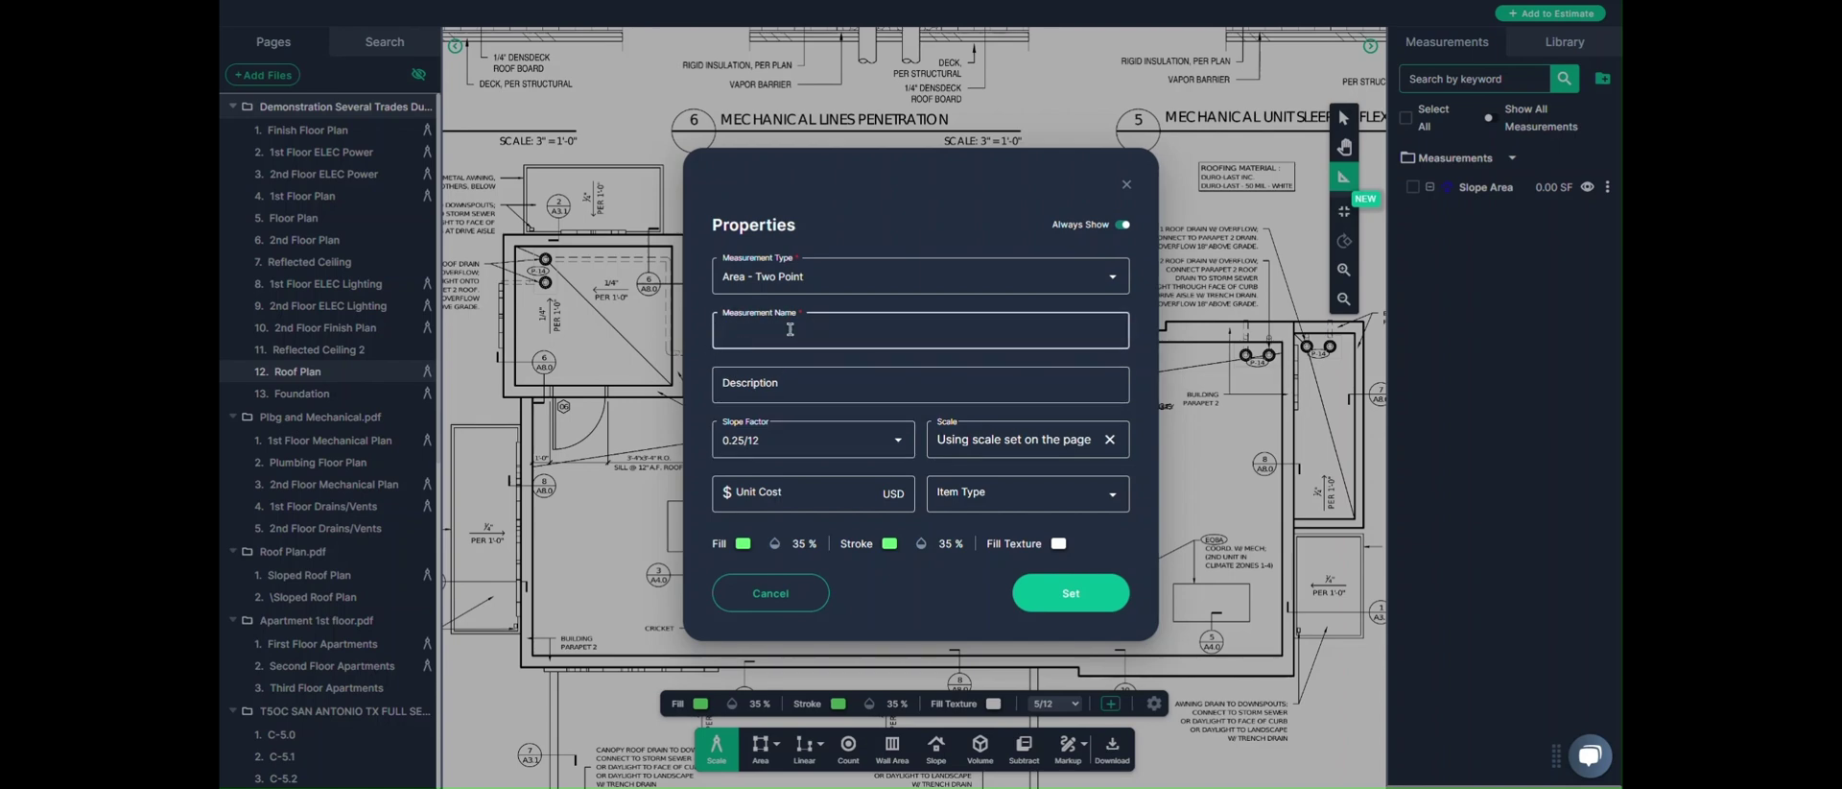
{"action": "type", "text": "TPO Roof Area"}
{"action": "left_click", "coordinate": [1018, 279]}
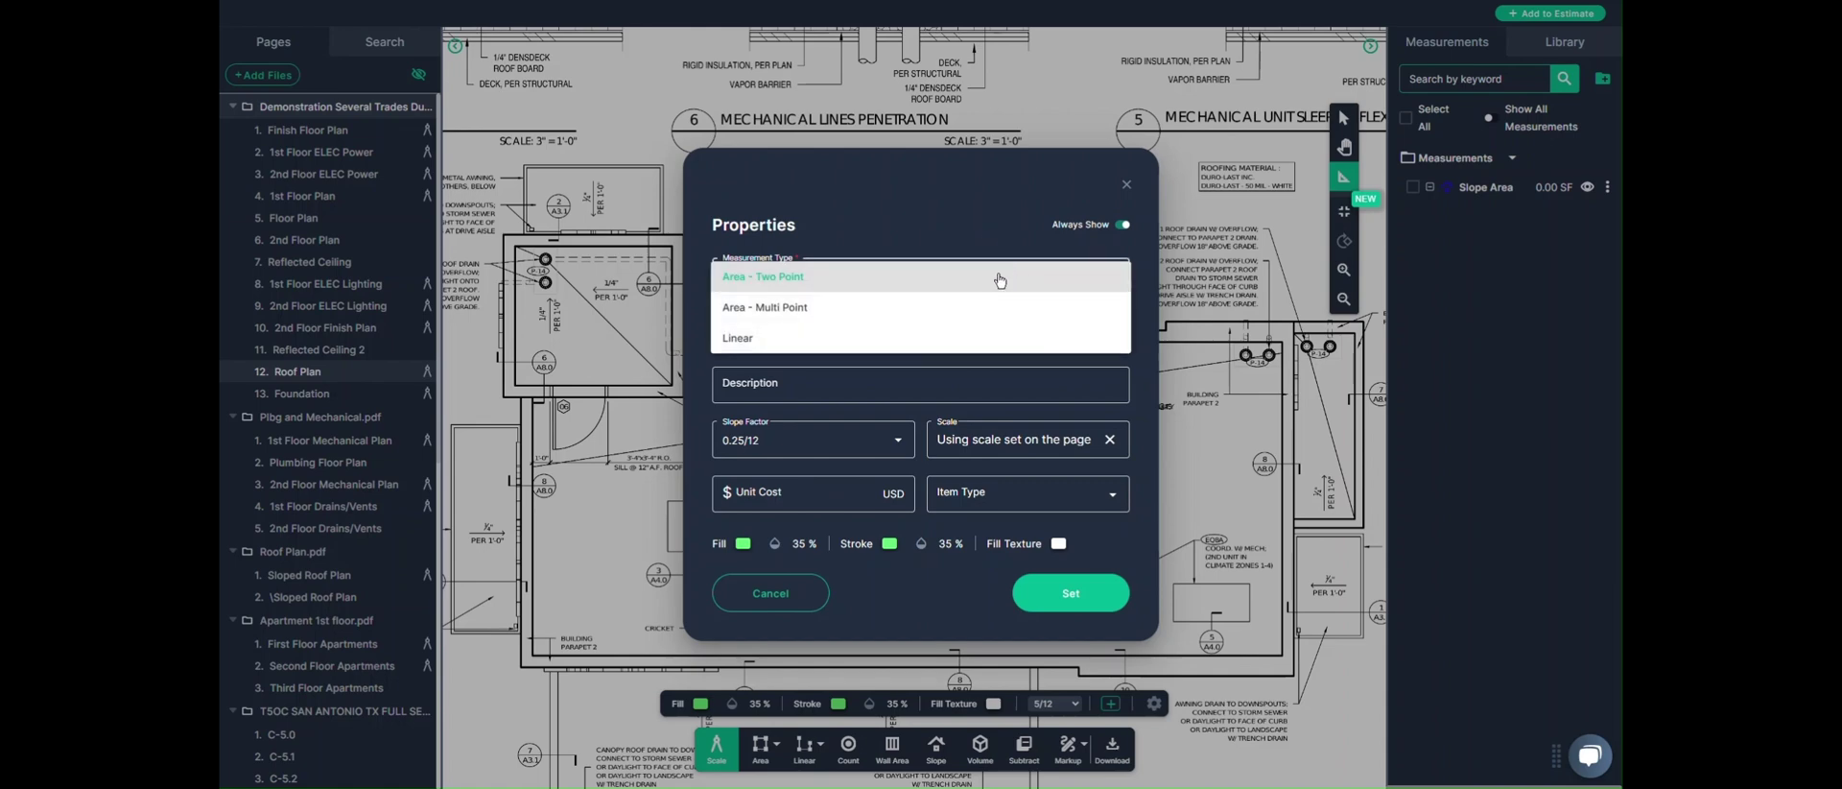
{"action": "left_click", "coordinate": [826, 308]}
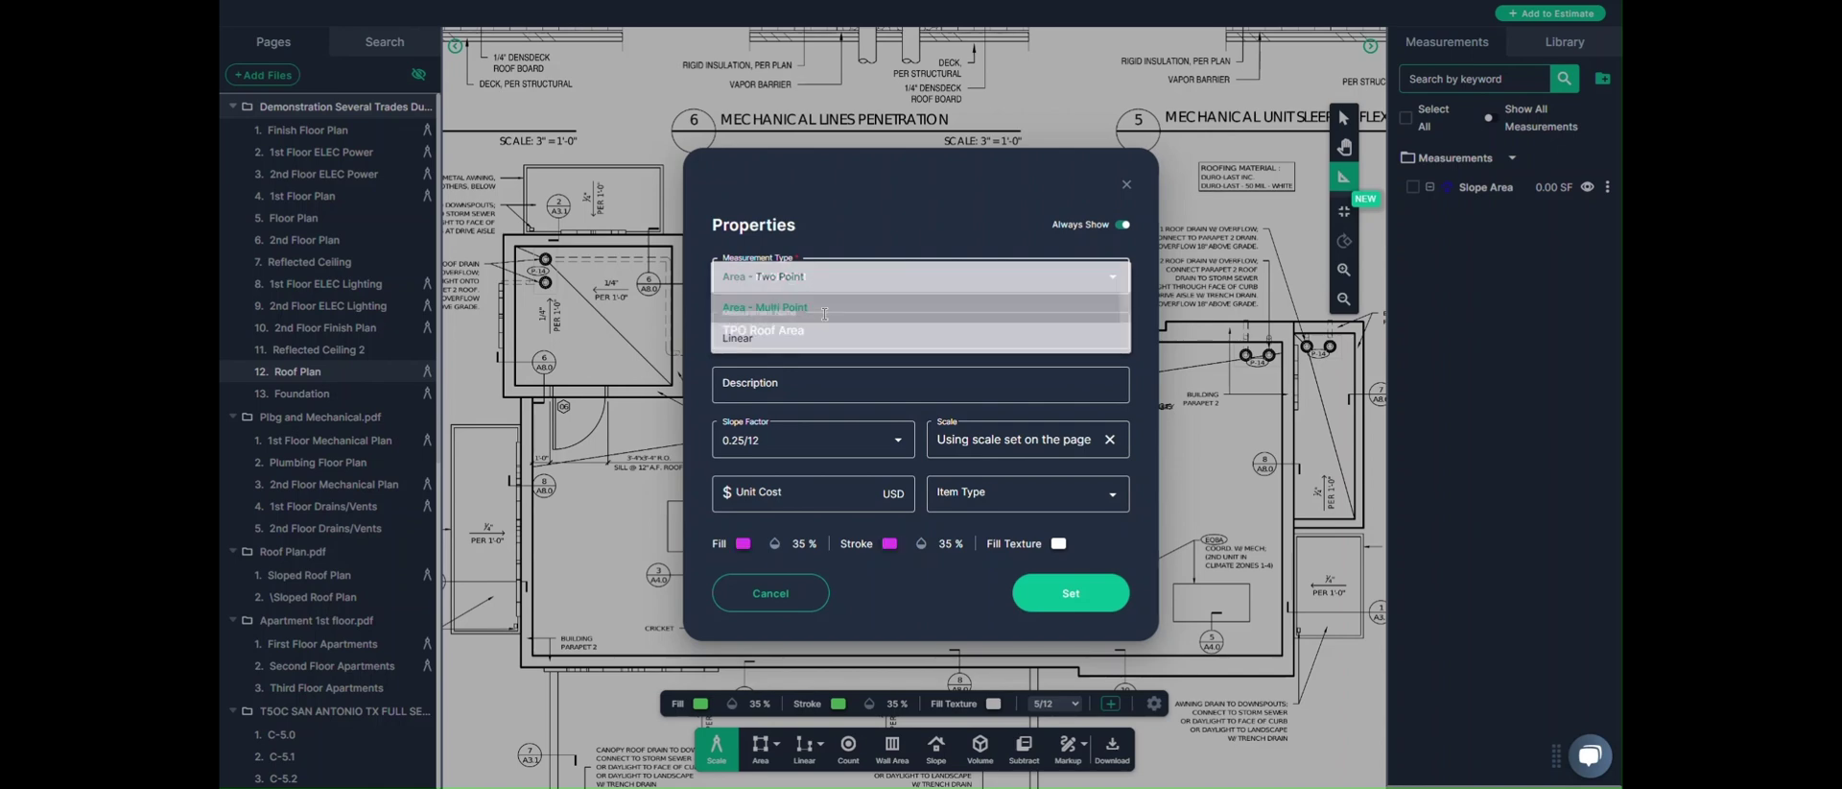
{"action": "left_click", "coordinate": [1070, 593]}
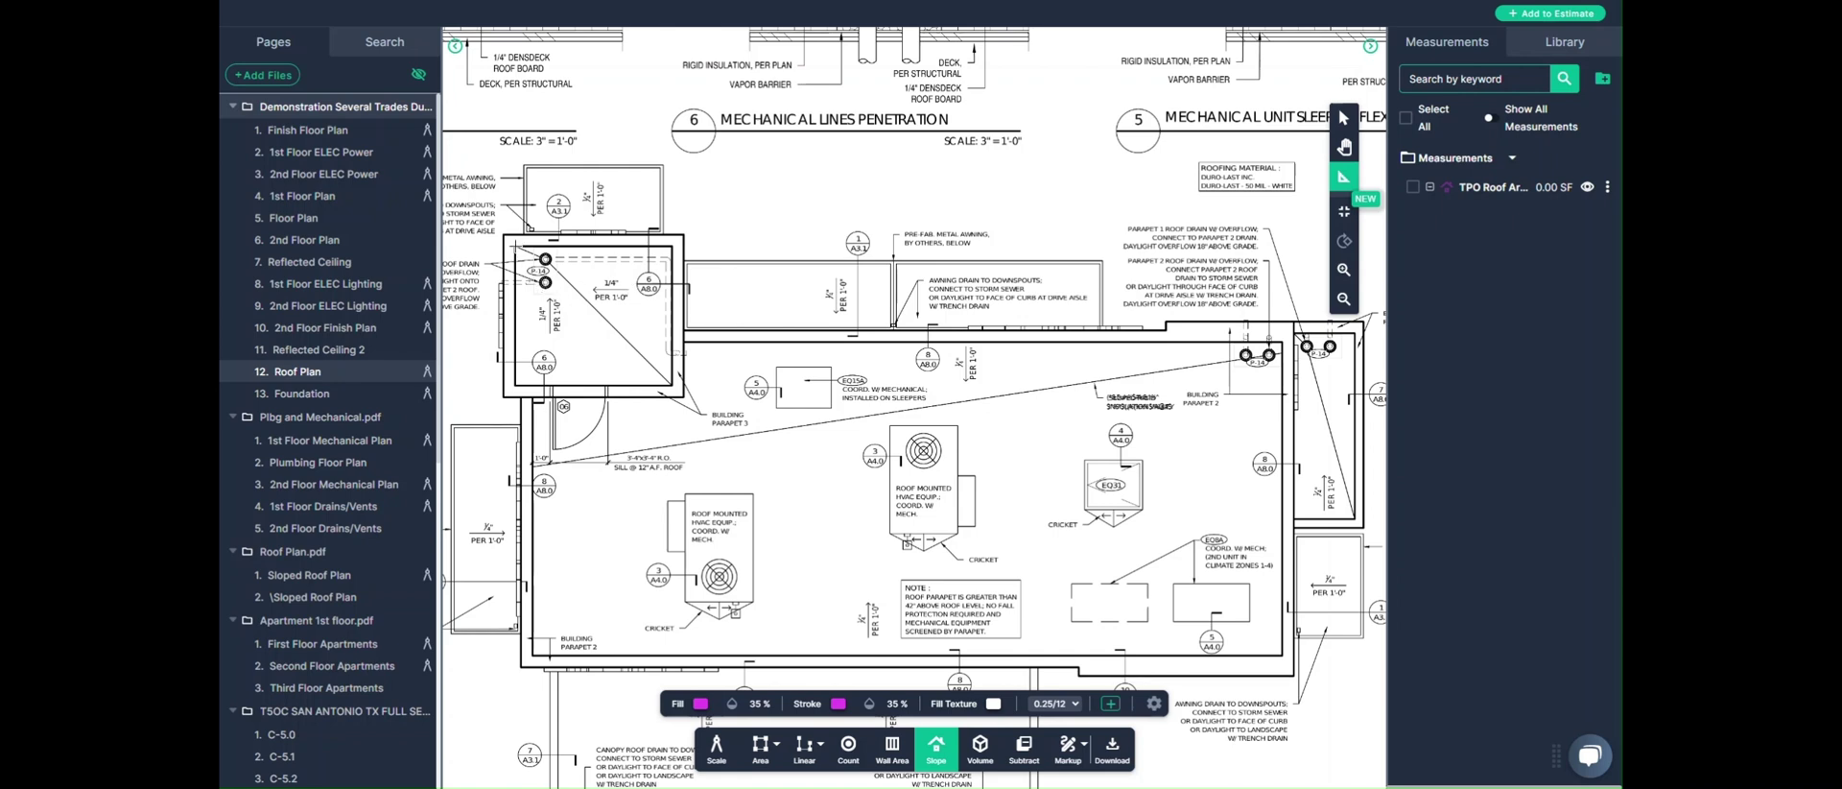
- Trace the small square roof section at the plan's upper-left corner along the inside of its parapet
{"action": "left_click", "coordinate": [516, 248]}
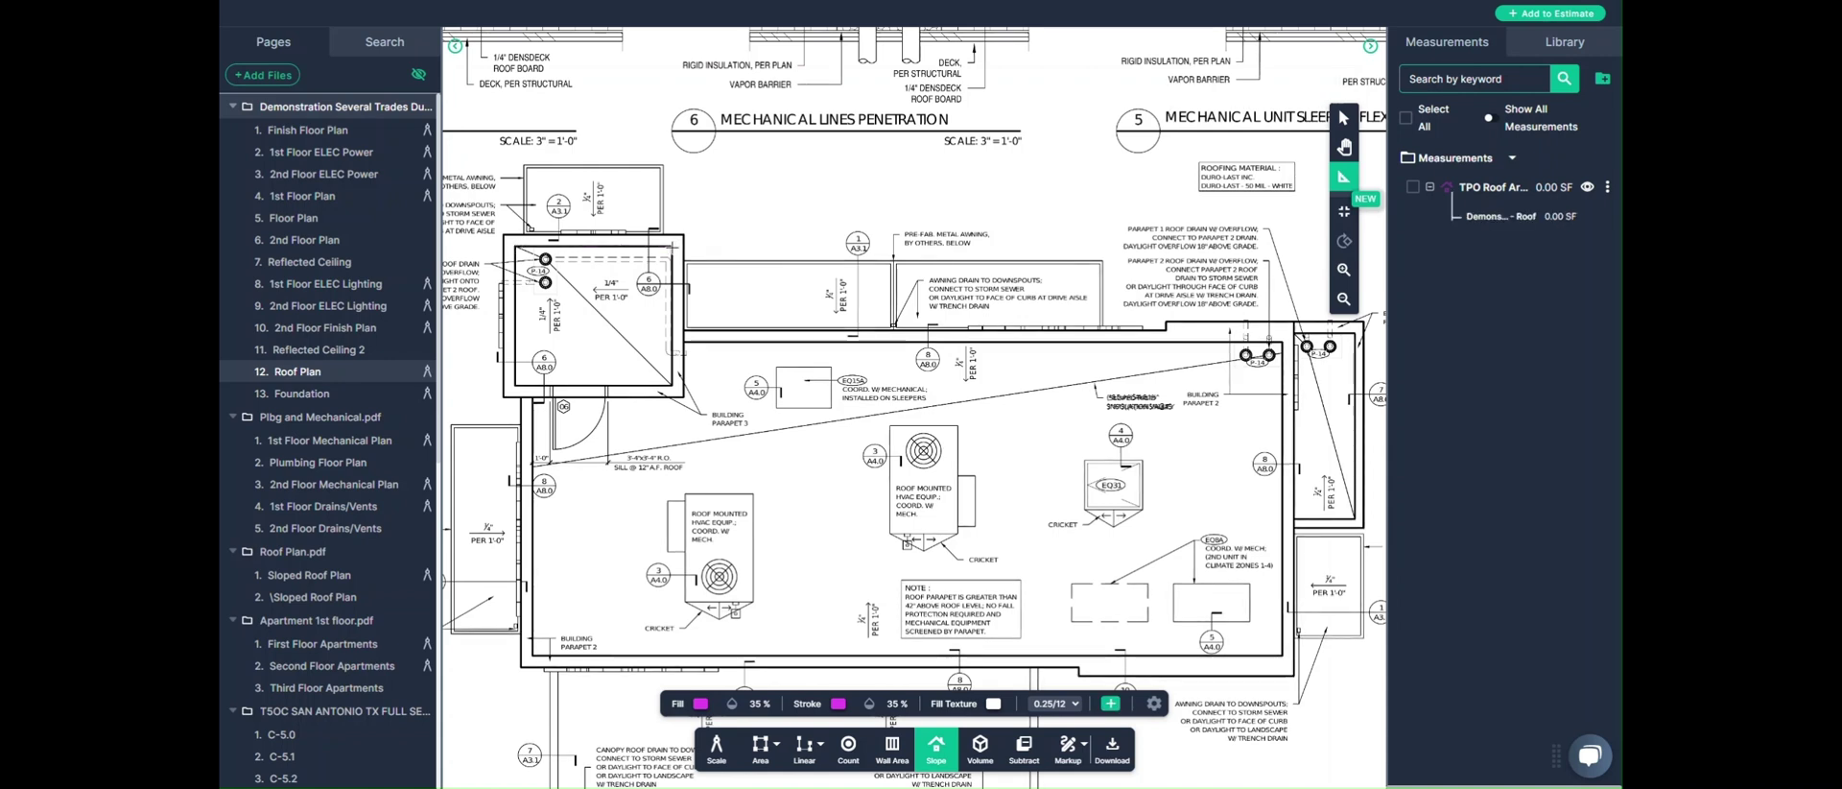
{"action": "left_click", "coordinate": [671, 247]}
{"action": "left_click", "coordinate": [672, 385]}
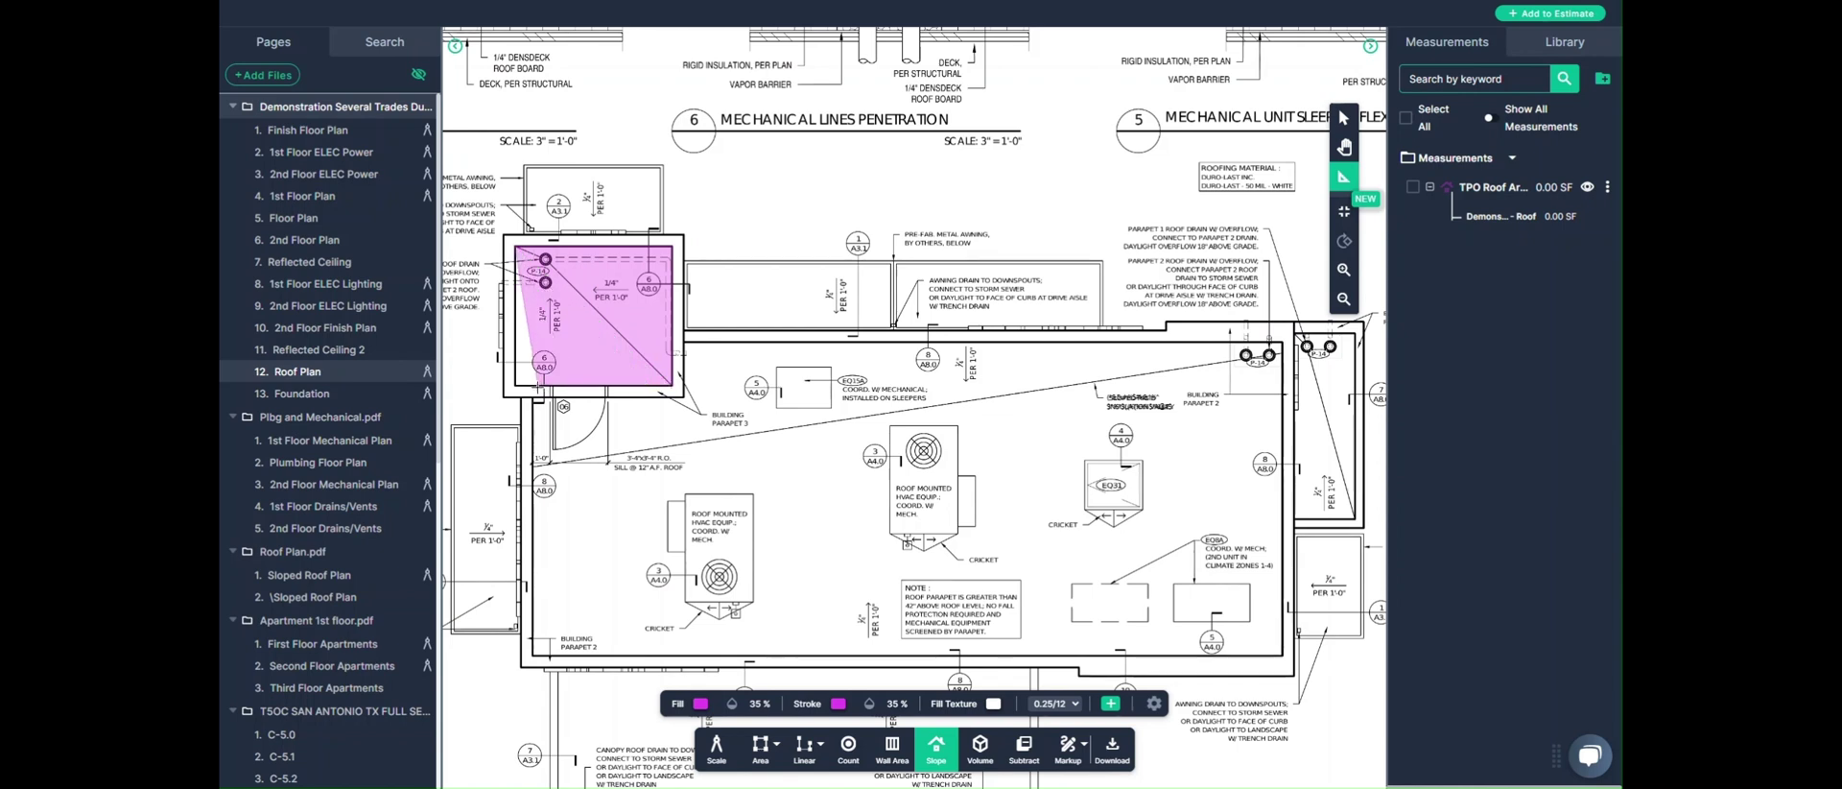
{"action": "double_click", "coordinate": [515, 383]}
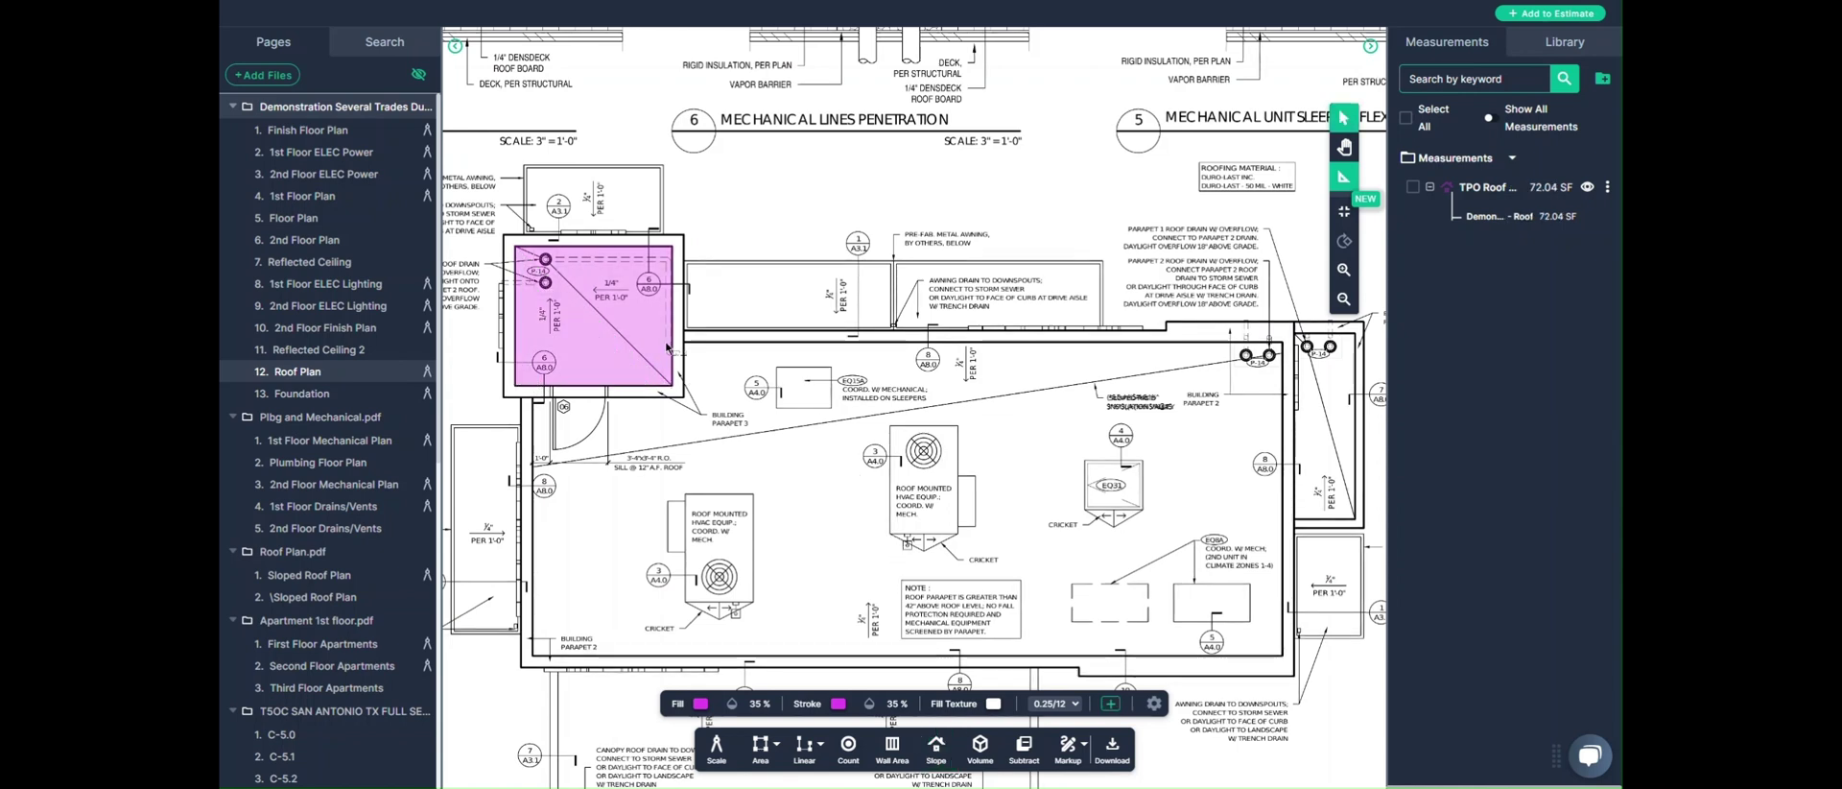
- Continue the TPO Roof Area measurement by tracing the large main roof section inside its parapet walls
{"action": "right_click", "coordinate": [610, 325]}
{"action": "left_click", "coordinate": [655, 373]}
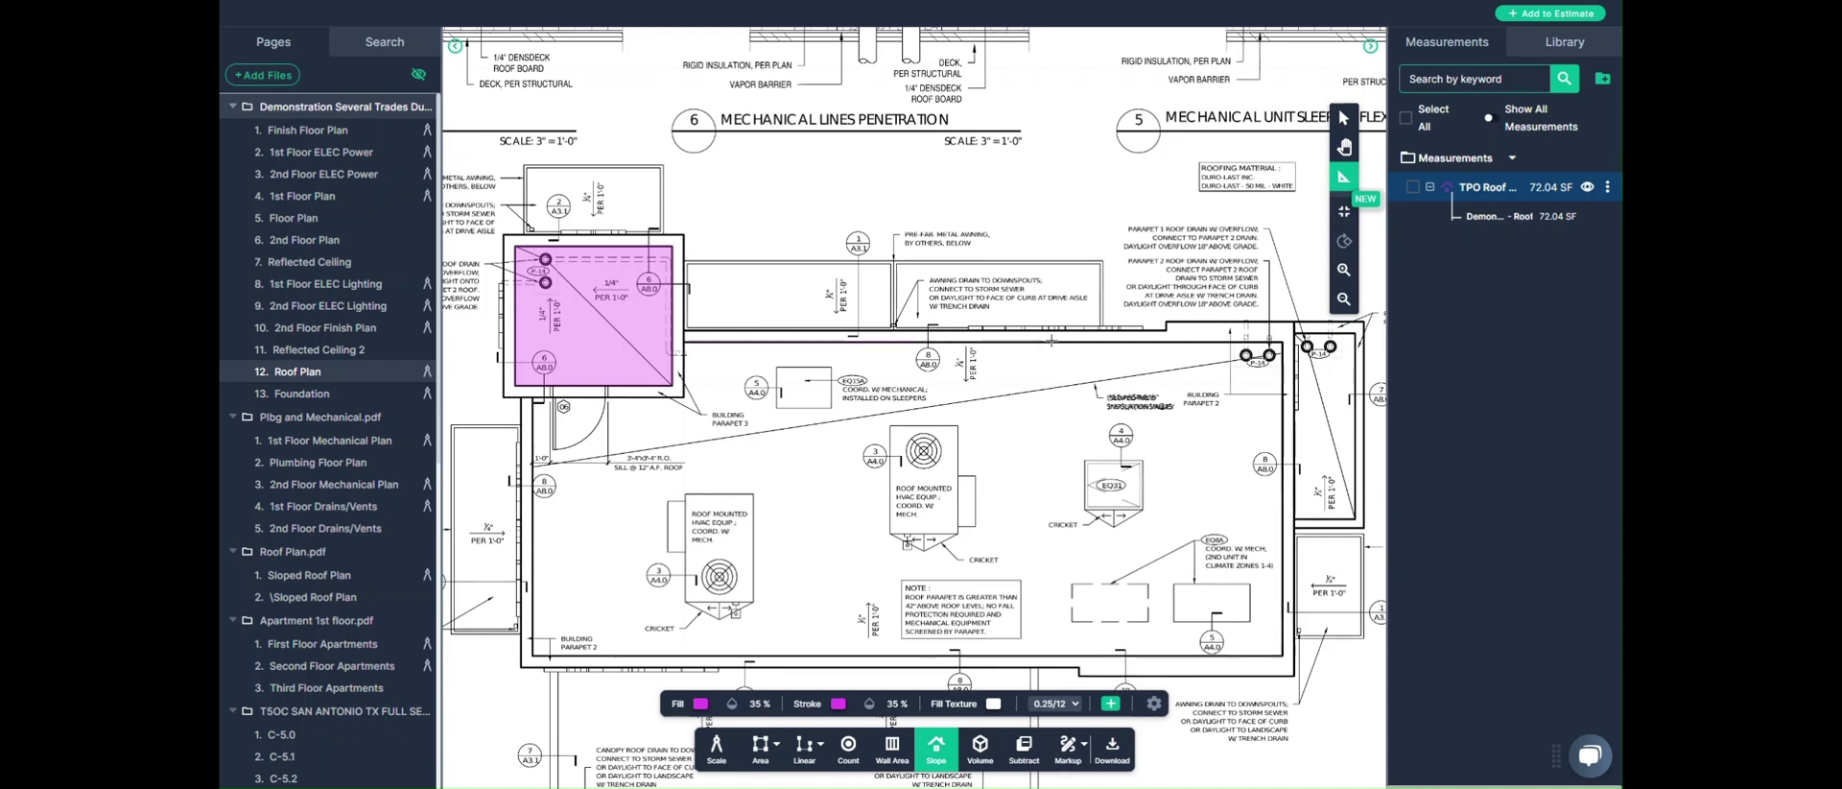
{"action": "left_click", "coordinate": [1284, 343]}
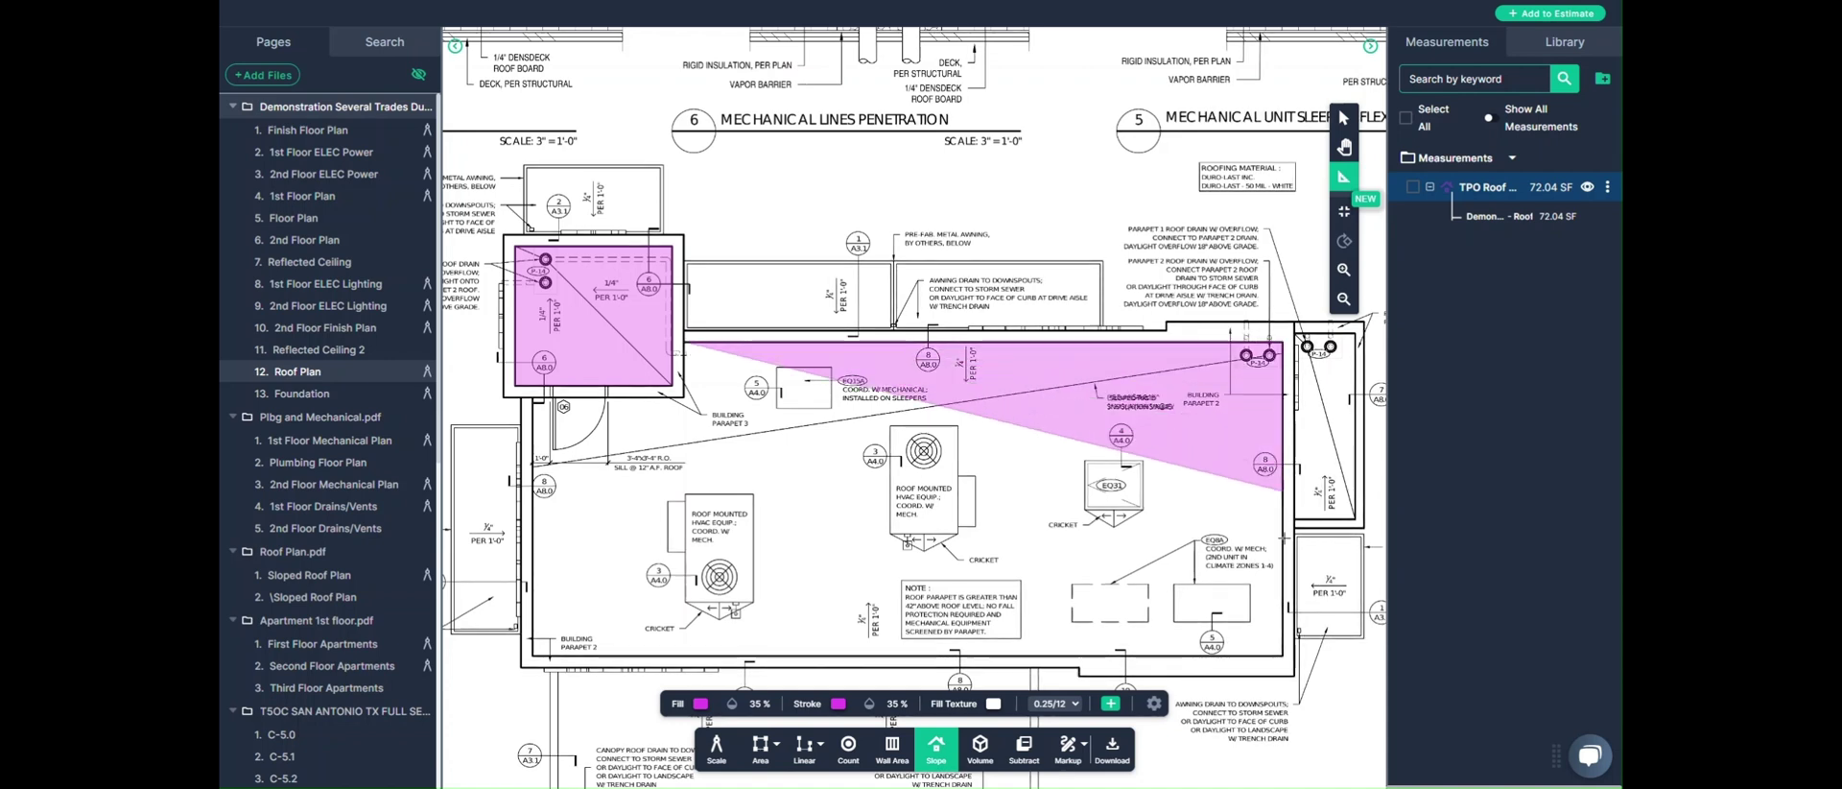
{"action": "left_click", "coordinate": [1285, 655]}
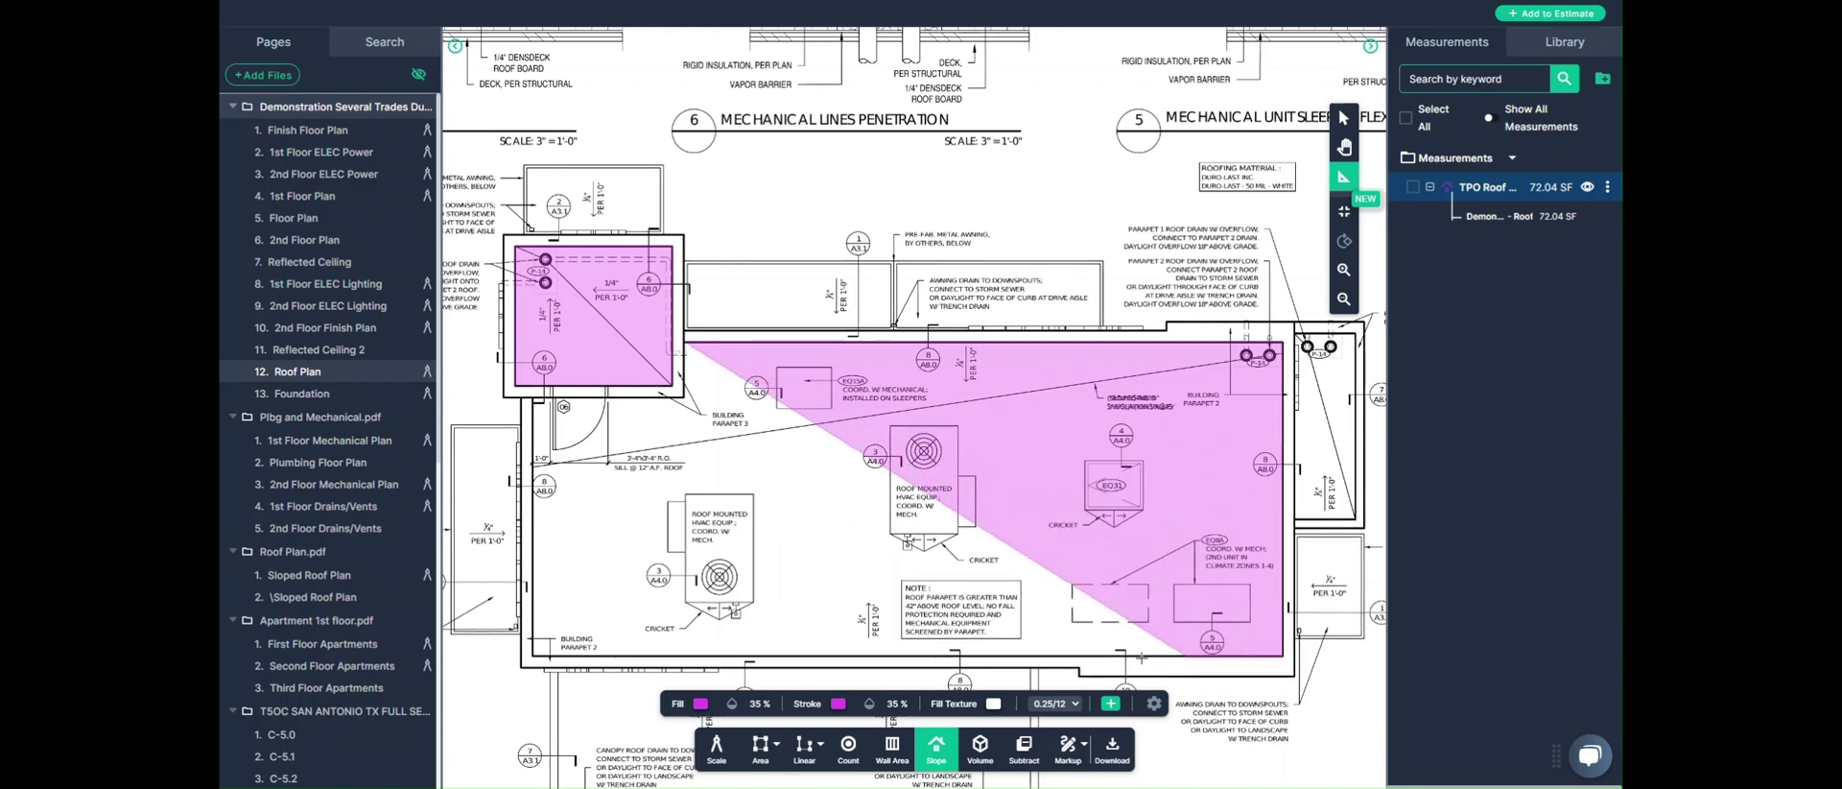
{"action": "left_click", "coordinate": [534, 655]}
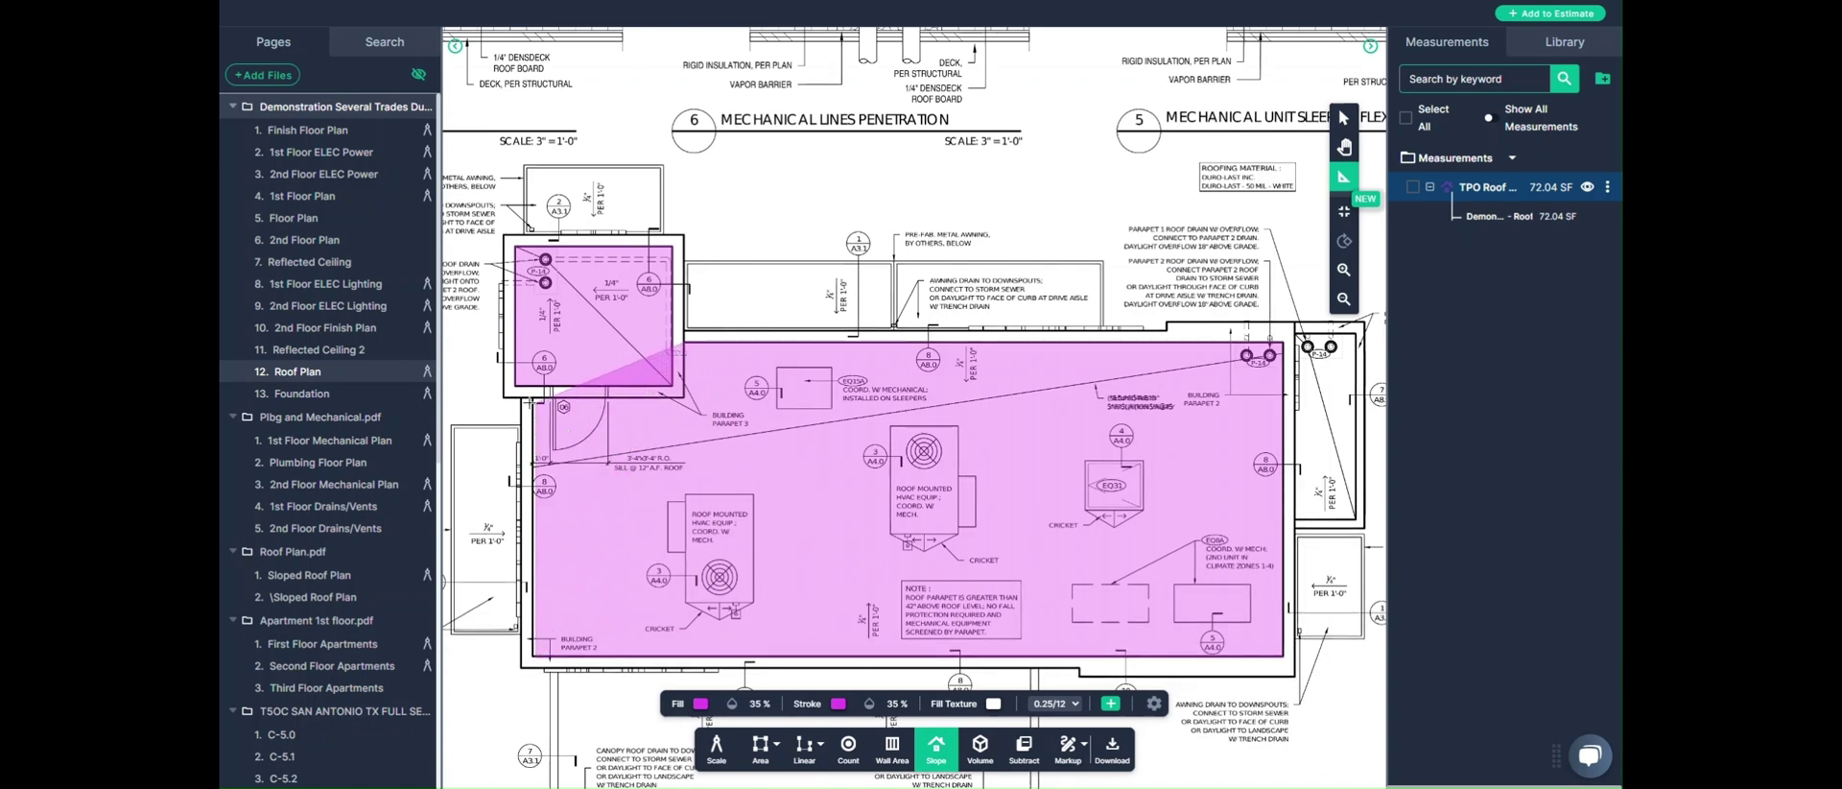
{"action": "left_click", "coordinate": [534, 342]}
{"action": "left_click", "coordinate": [683, 341]}
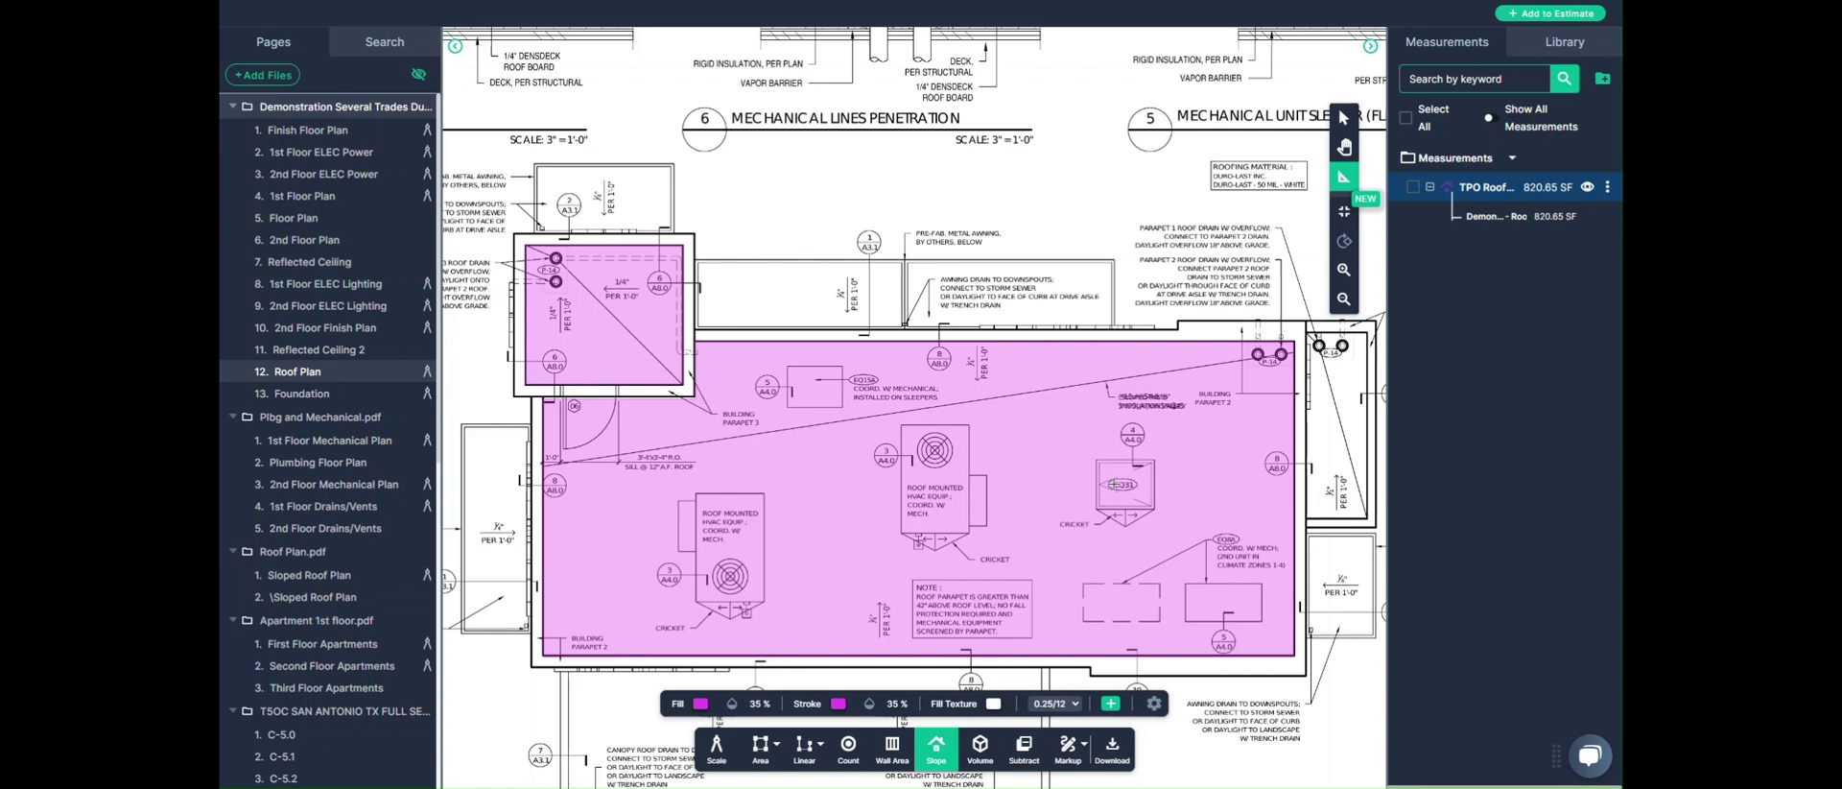
- Add the narrow roof section at the plan's right end to the TPO Roof Area and finish the measurement
{"action": "scroll", "coordinate": [1209, 481], "scroll_direction": "right", "scroll_amount": 5}
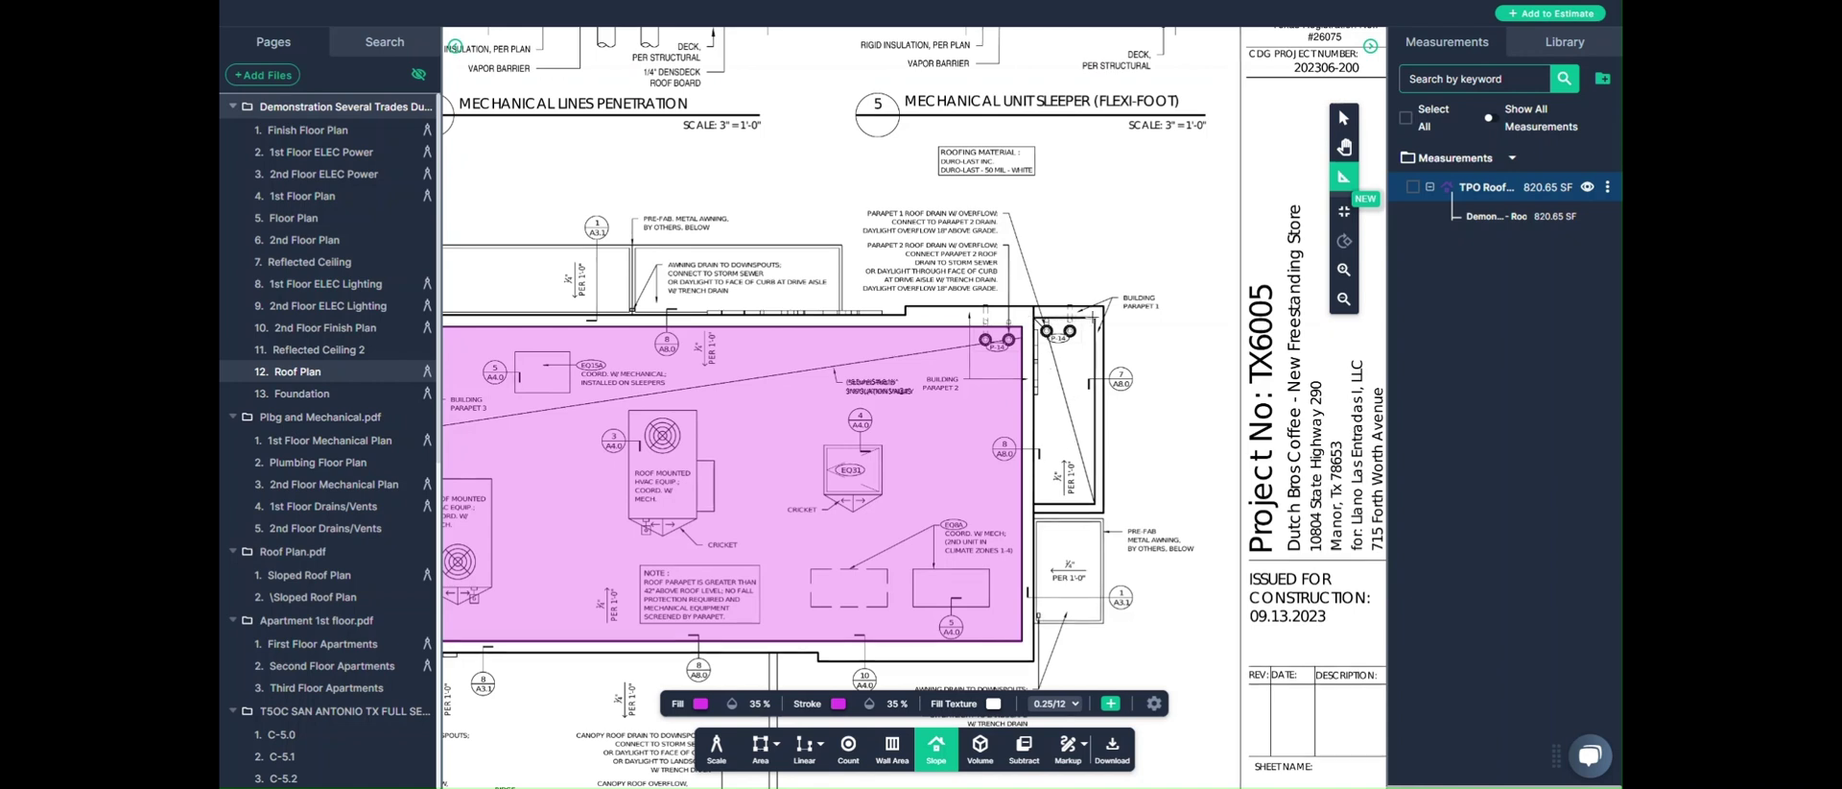
{"action": "left_click", "coordinate": [1035, 318]}
{"action": "left_click", "coordinate": [1095, 317]}
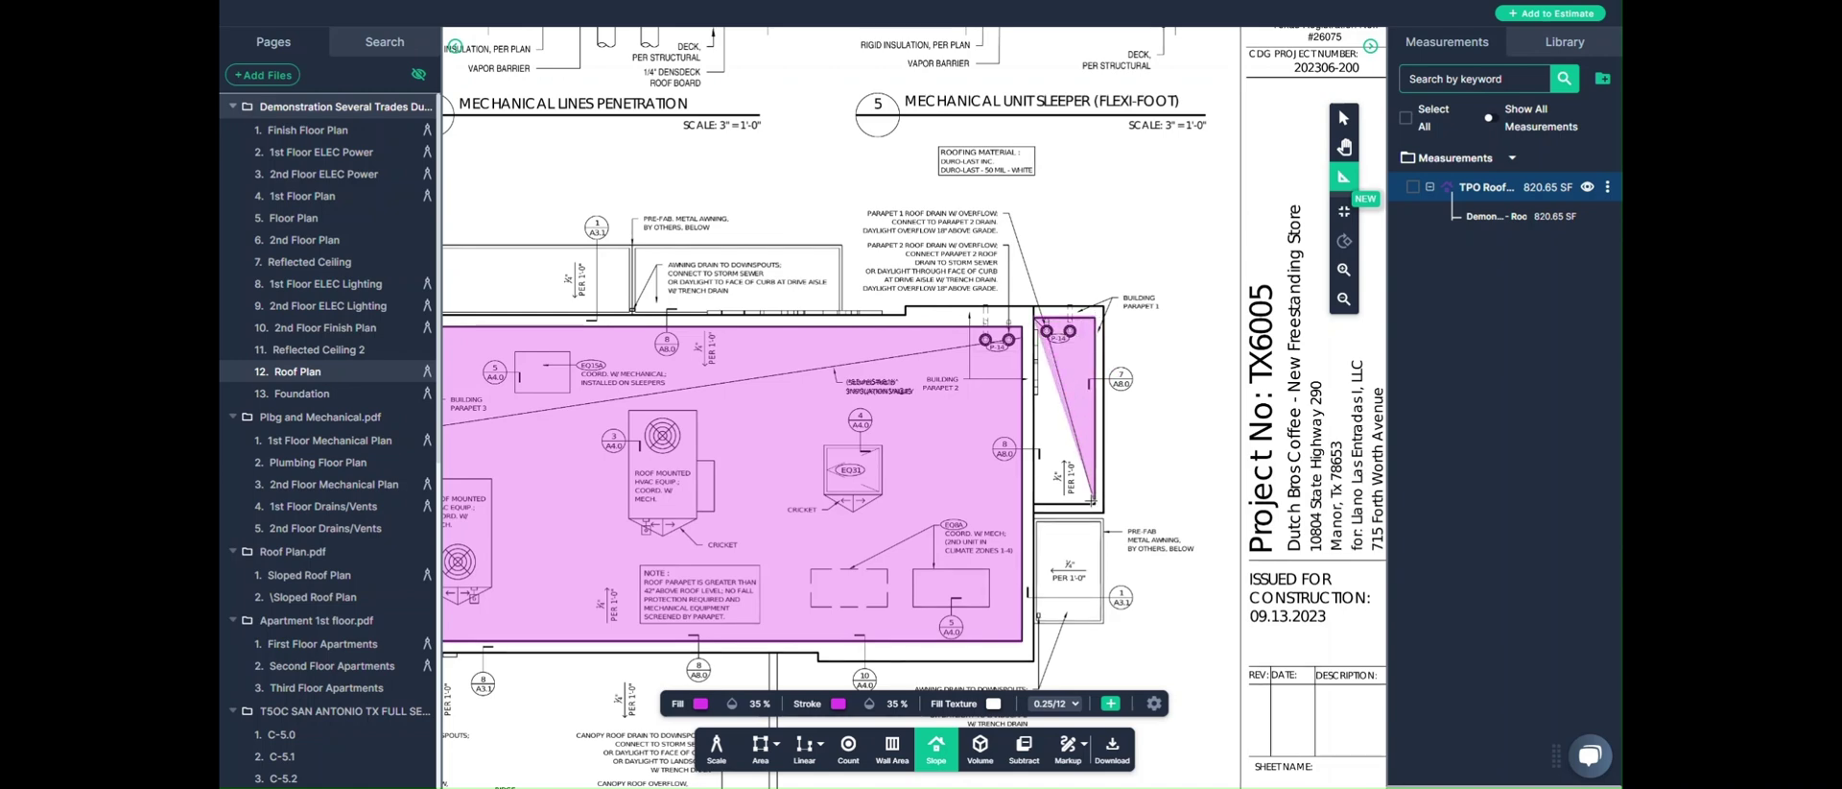
{"action": "left_click", "coordinate": [1093, 502]}
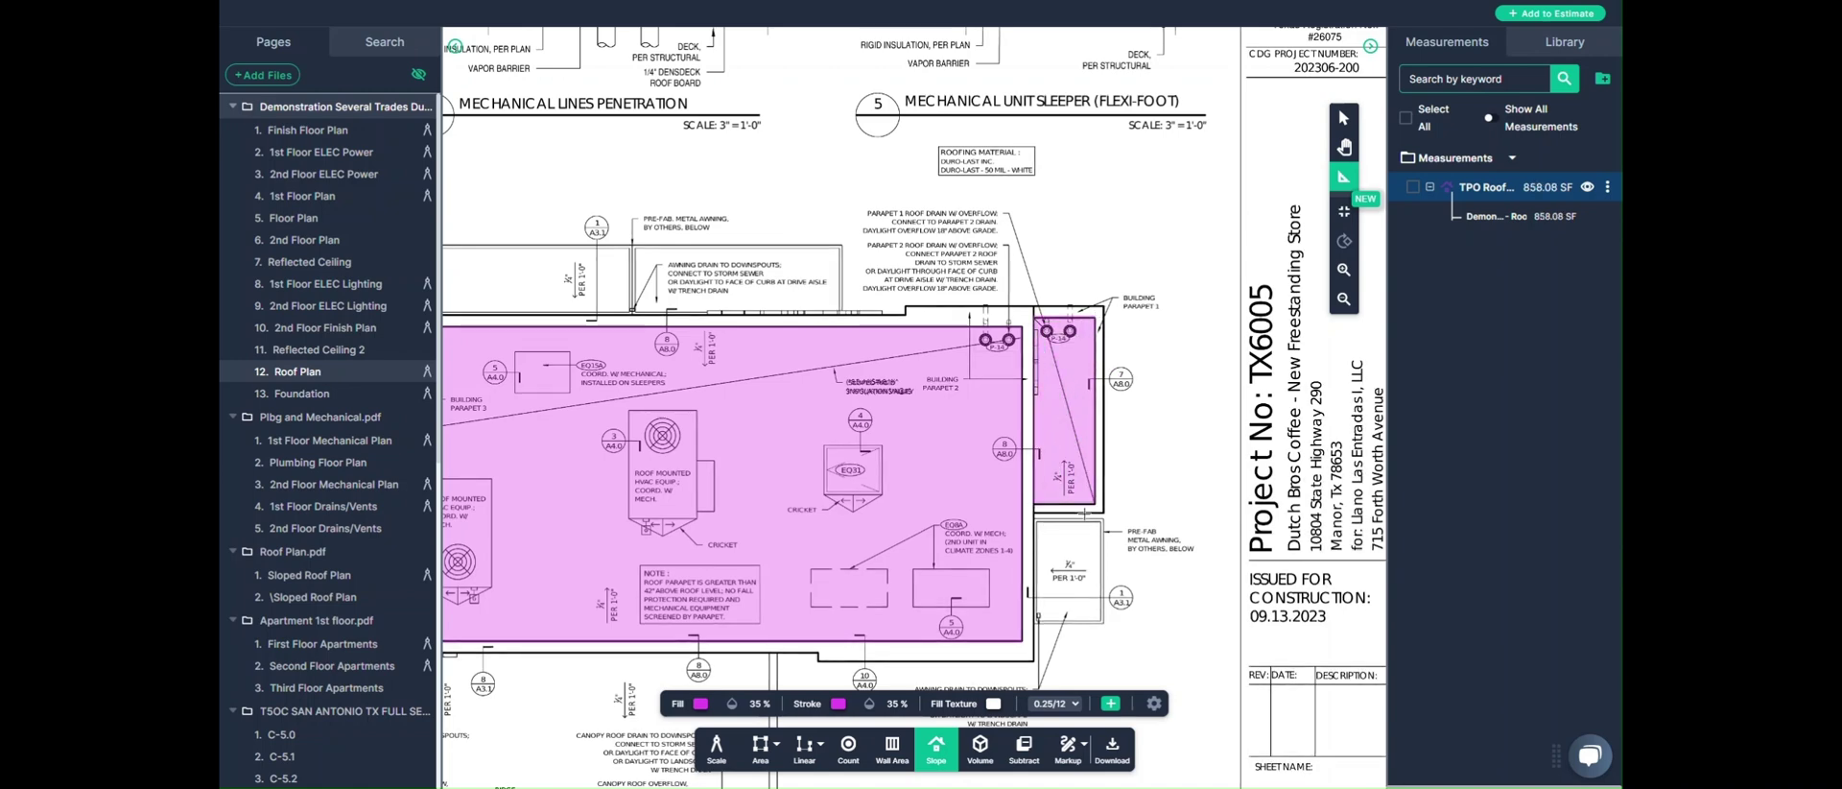
{"action": "scroll", "coordinate": [1151, 486], "scroll_direction": "down", "scroll_amount": 1}
{"action": "left_click_drag", "start_coordinate": [1161, 469], "coordinate": [1258, 352]}
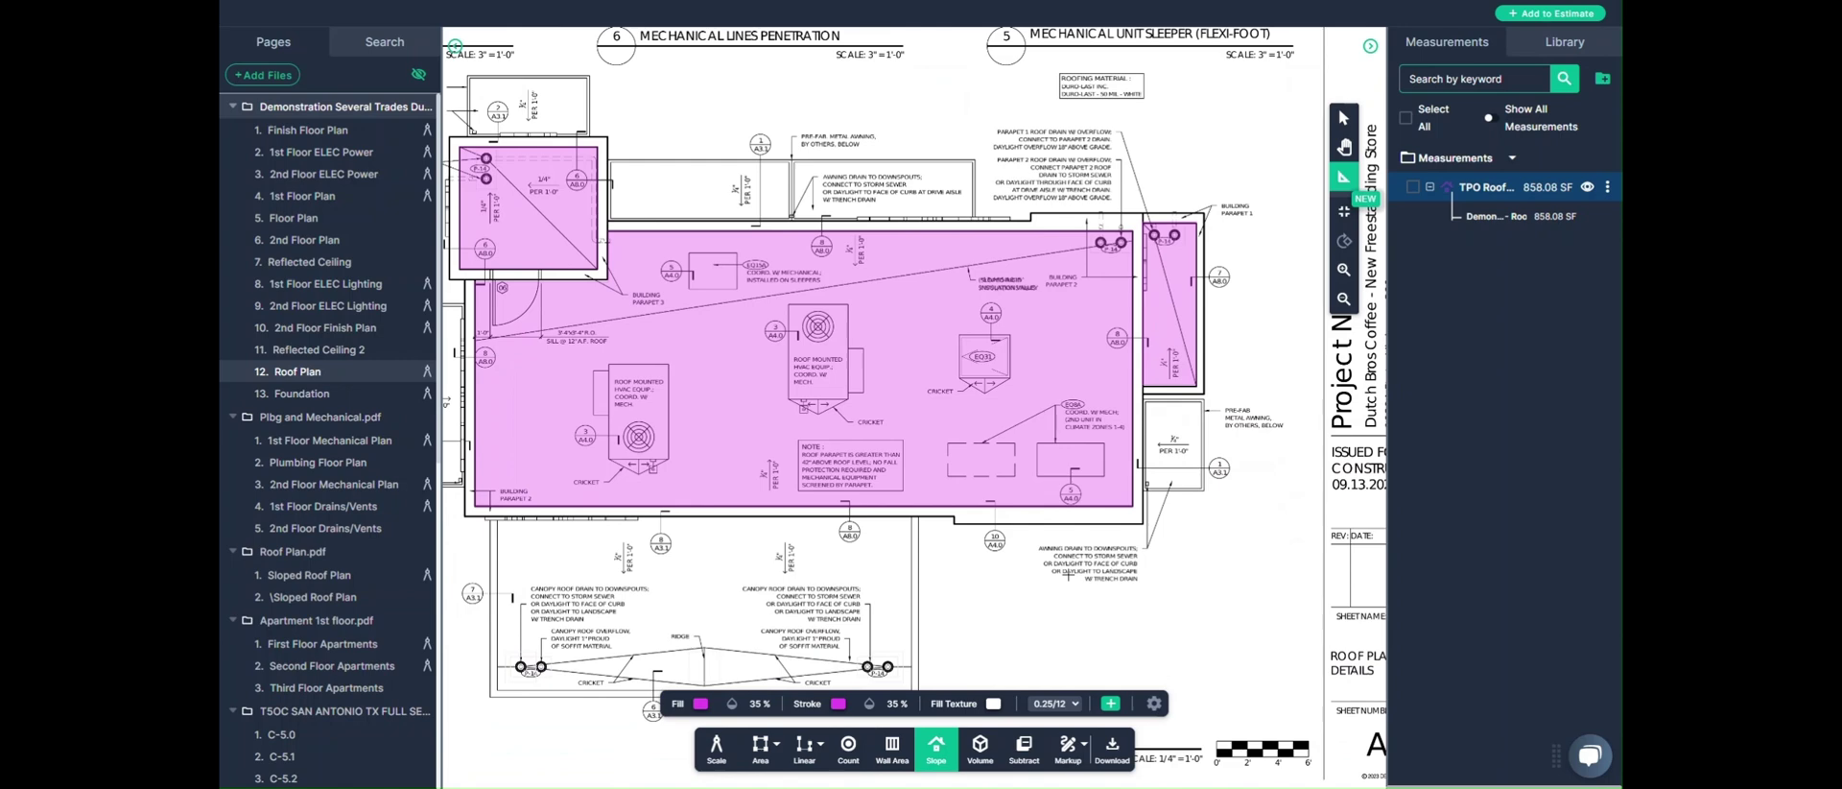
{"action": "left_click_drag", "start_coordinate": [984, 549], "coordinate": [1057, 583]}
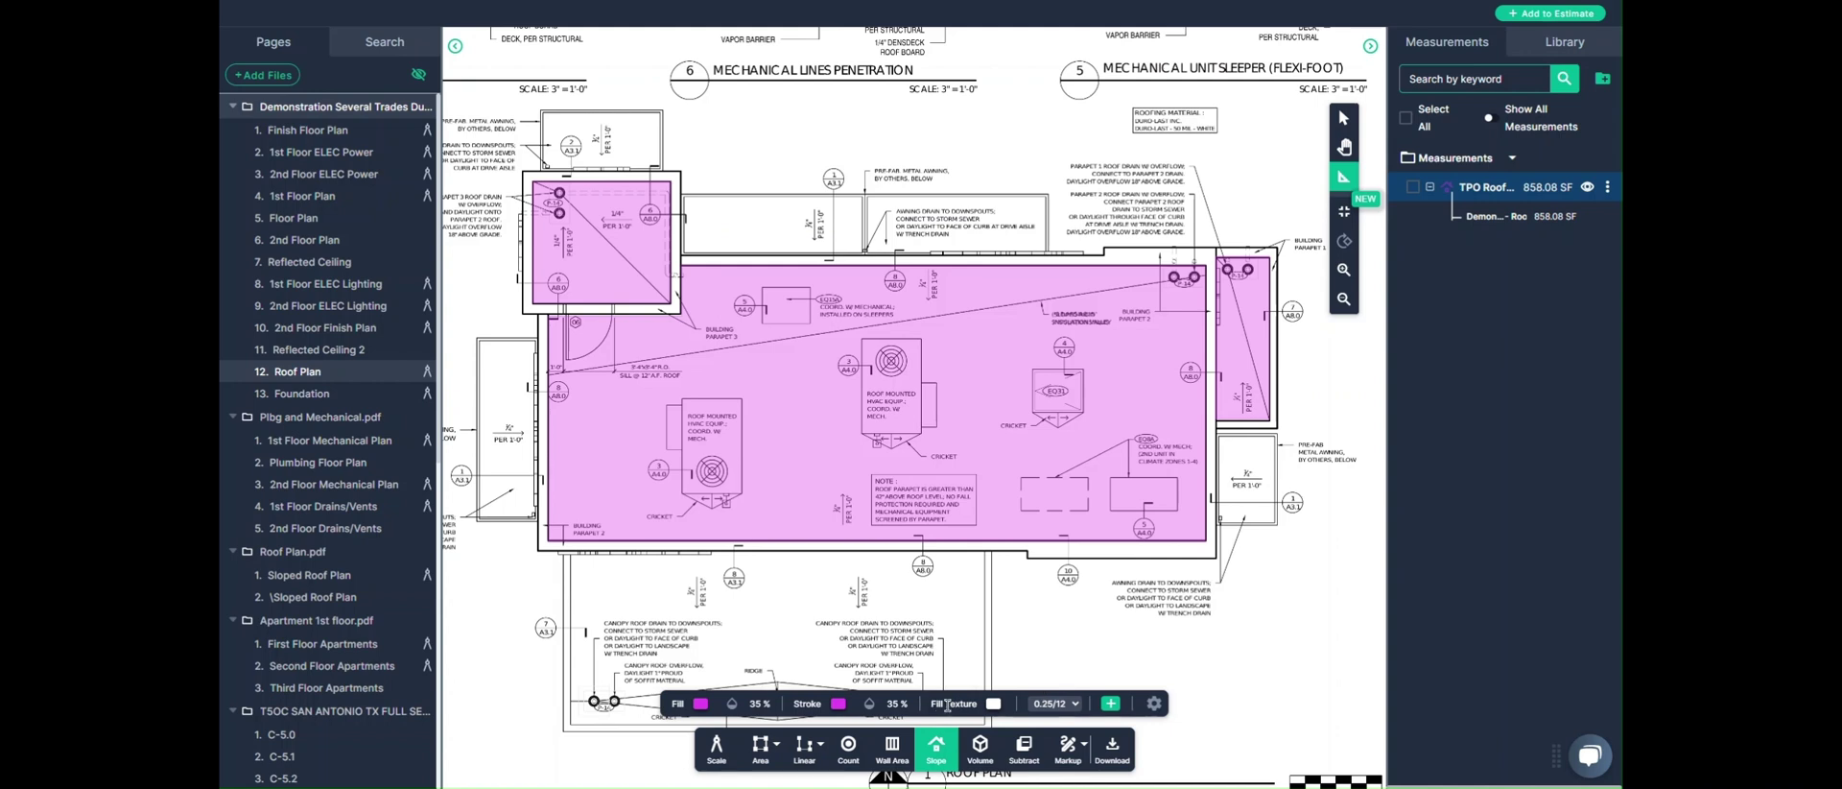
{"action": "left_click", "coordinate": [1111, 704]}
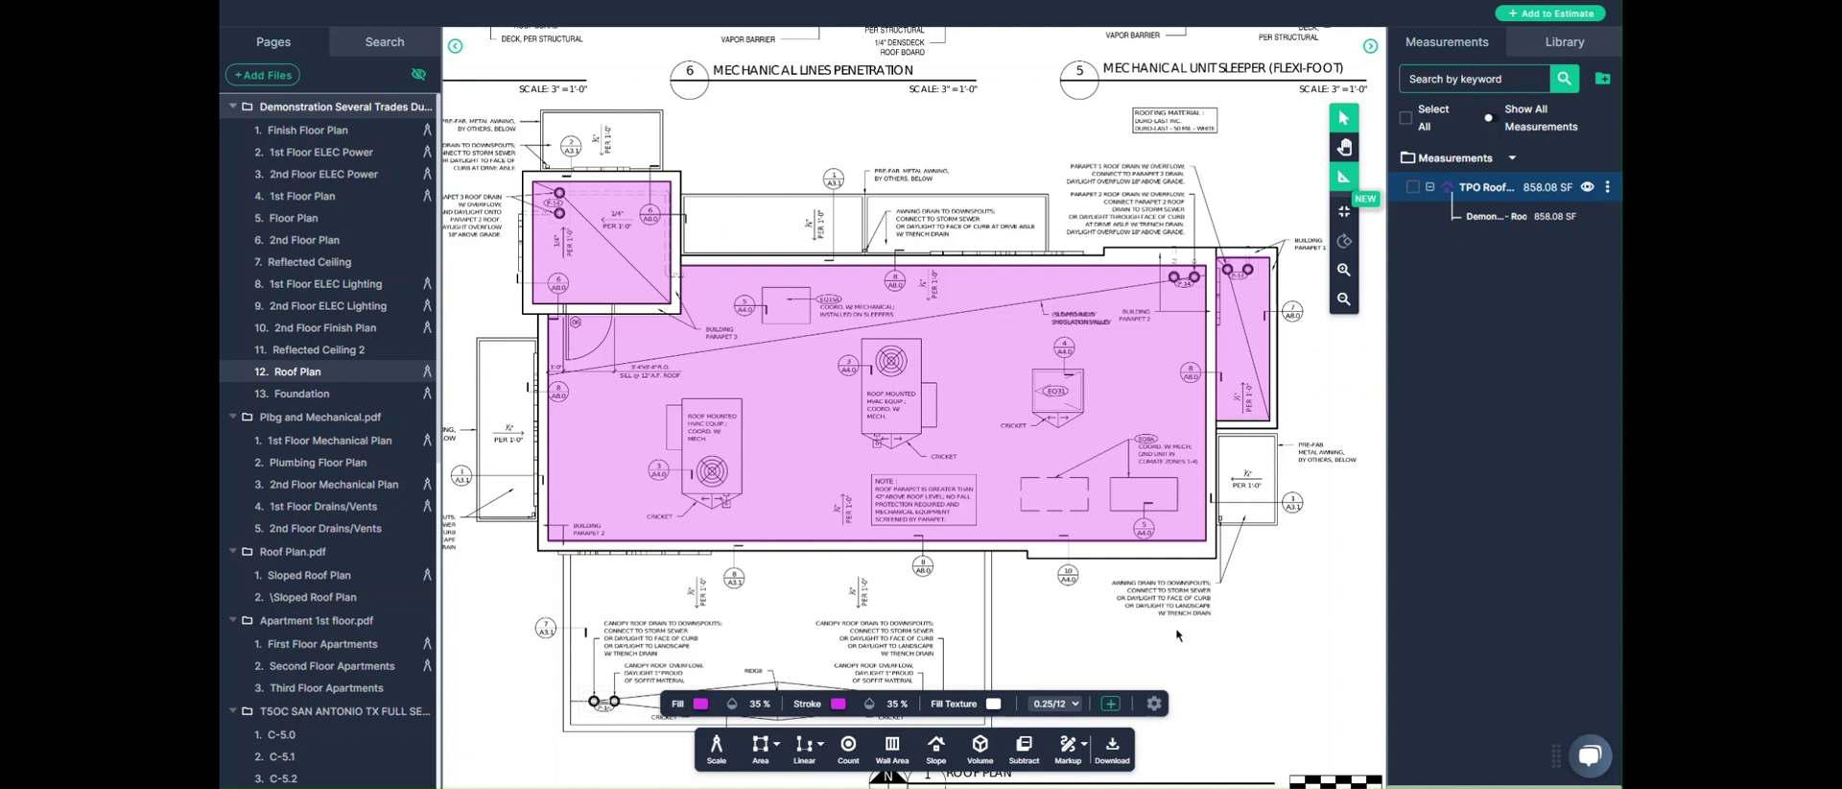
- Create a linear Line measurement named "Parapet Wall" with a green line colour
{"action": "left_click", "coordinate": [819, 748]}
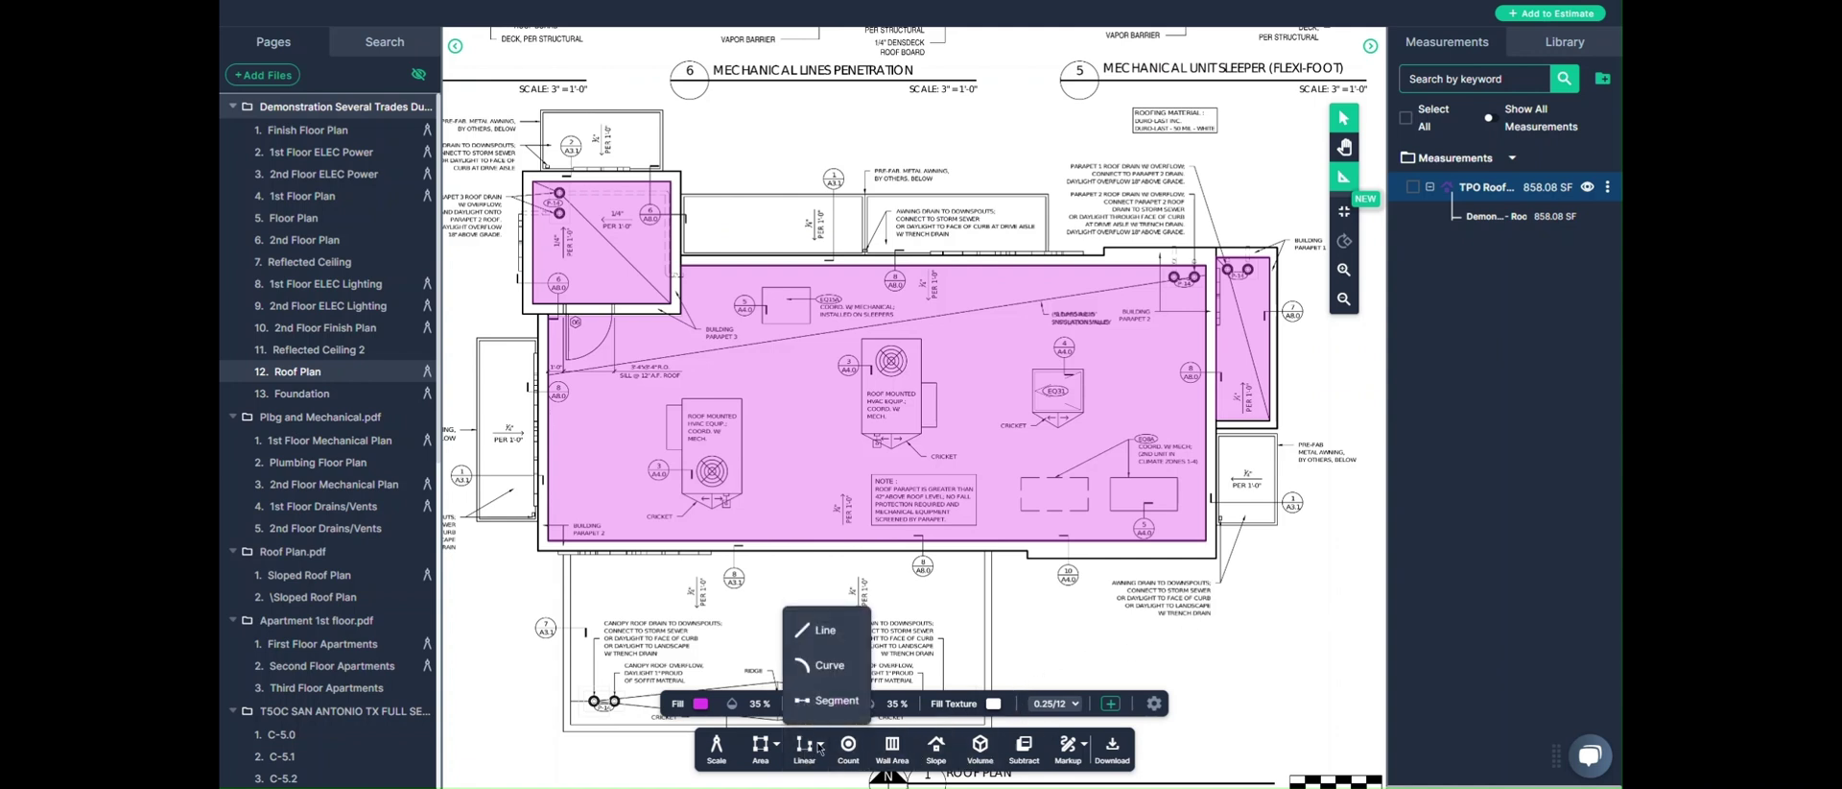
{"action": "left_click", "coordinate": [827, 633]}
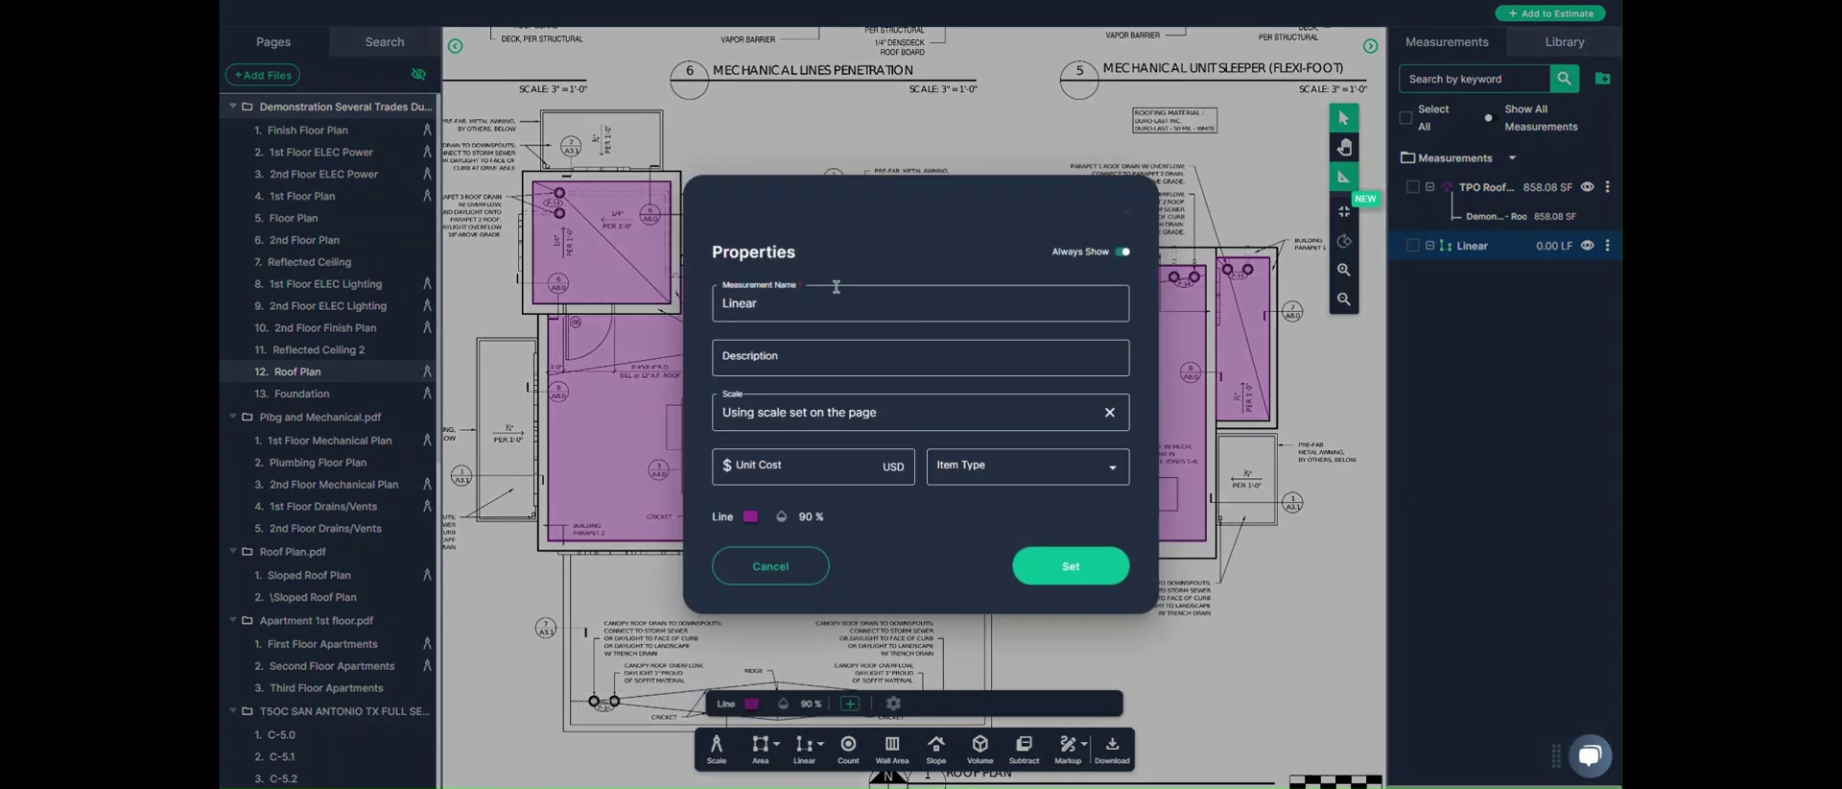
{"action": "left_click_drag", "start_coordinate": [788, 305], "coordinate": [710, 307]}
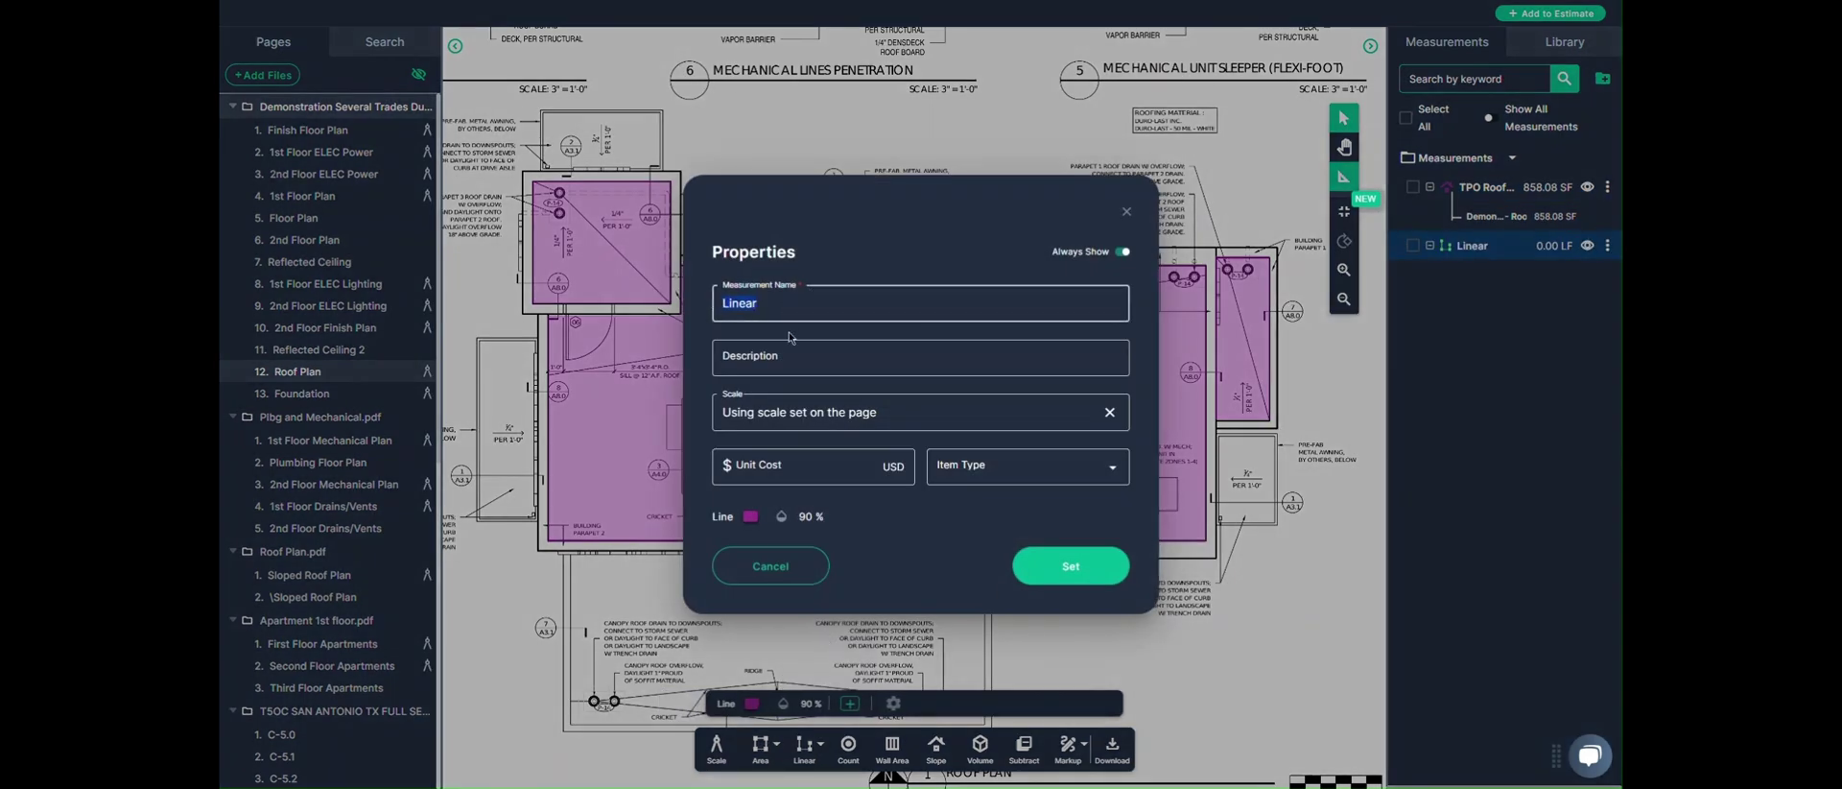
{"action": "type", "text": "Parapet Wall"}
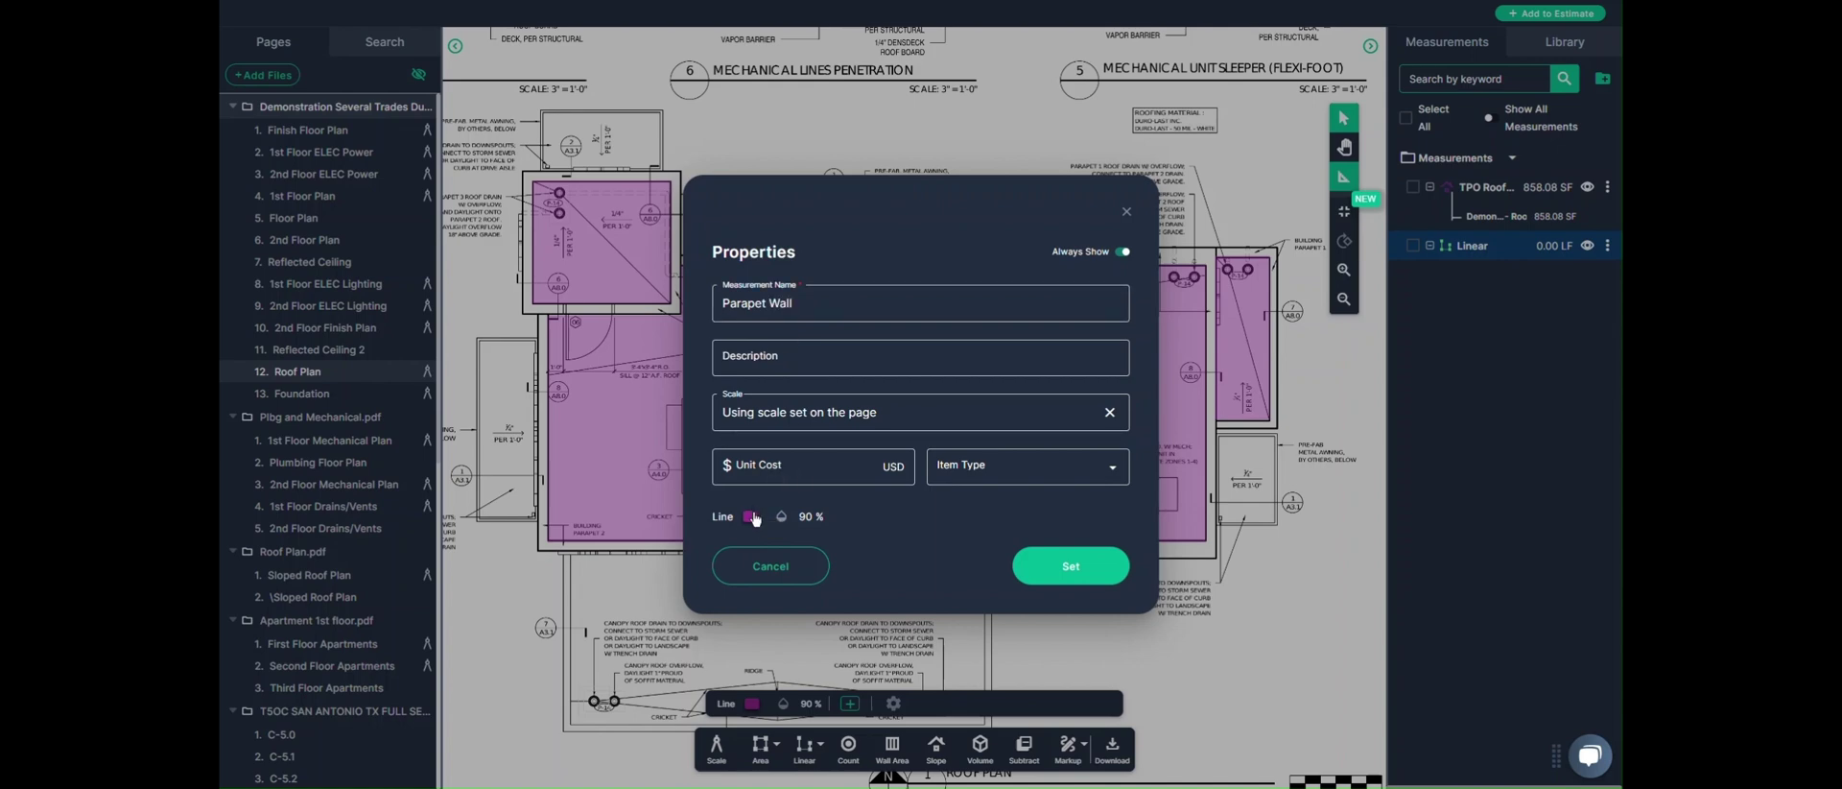
{"action": "left_click", "coordinate": [751, 515]}
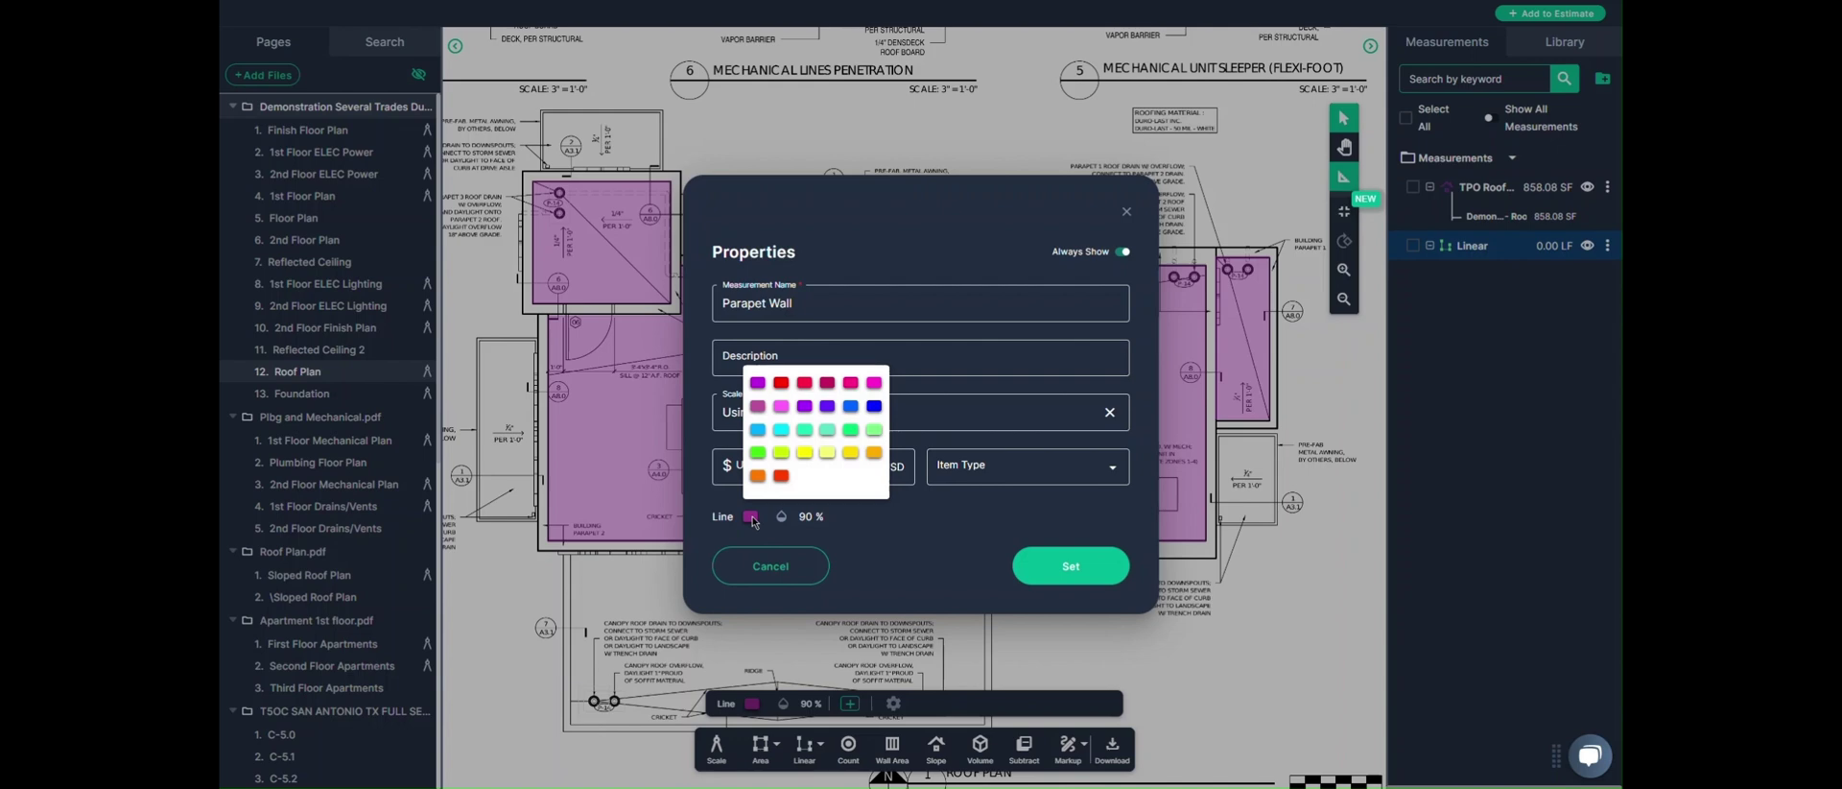
{"action": "left_click", "coordinate": [806, 431]}
{"action": "left_click", "coordinate": [1054, 568]}
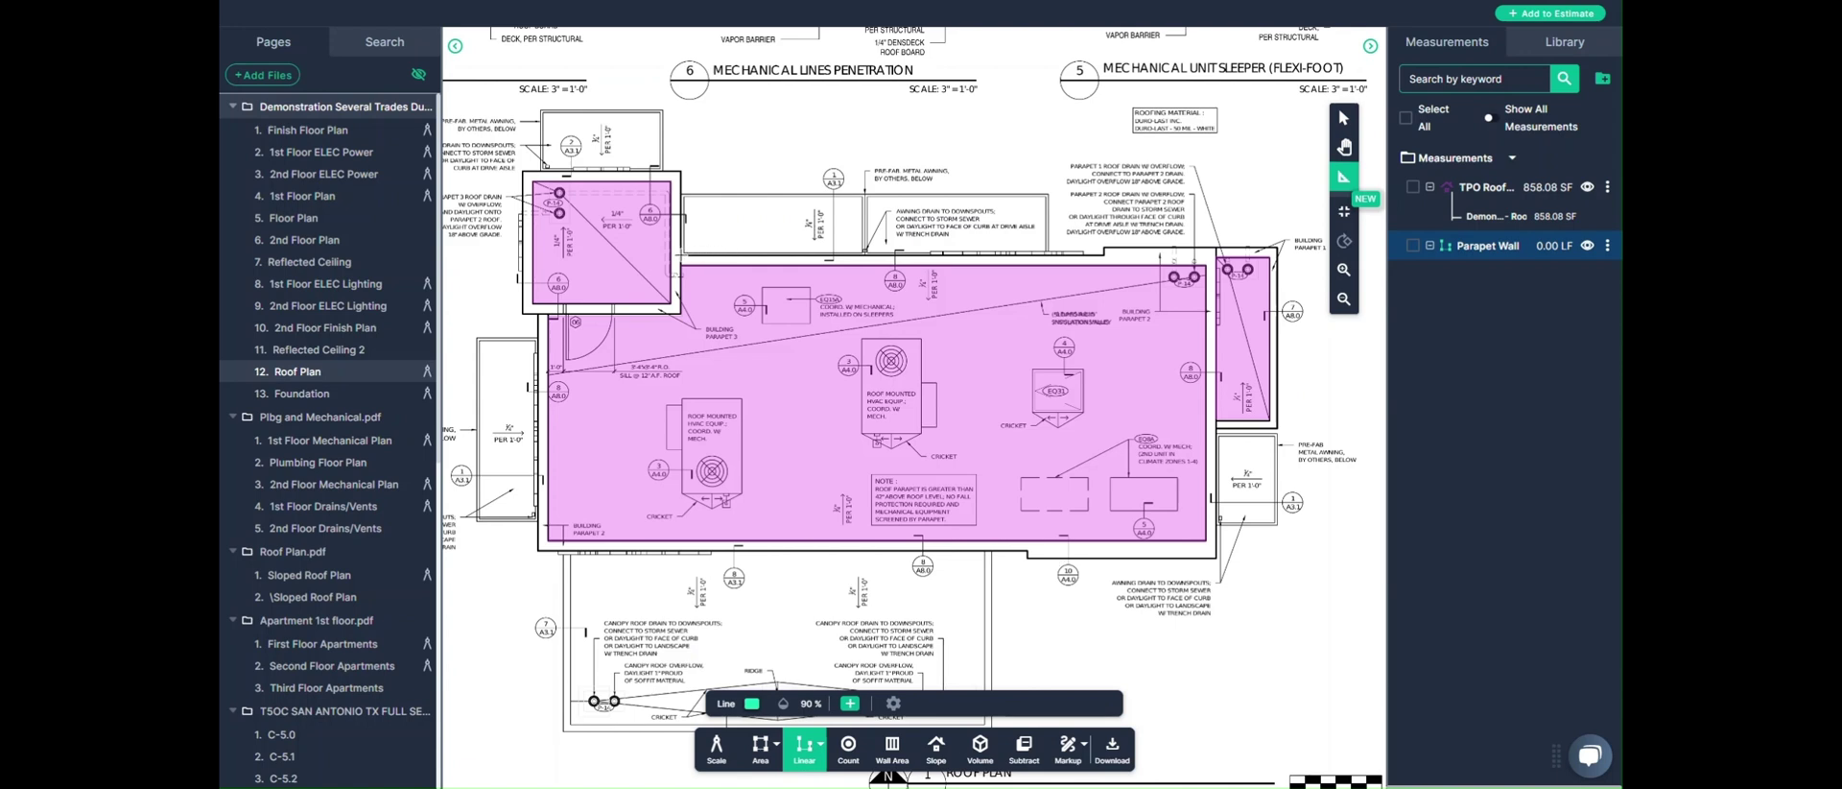
- Trace the Parapet Wall line along the outer edge of the main roof section, starting and ending at the small square section
{"action": "left_click", "coordinate": [674, 254]}
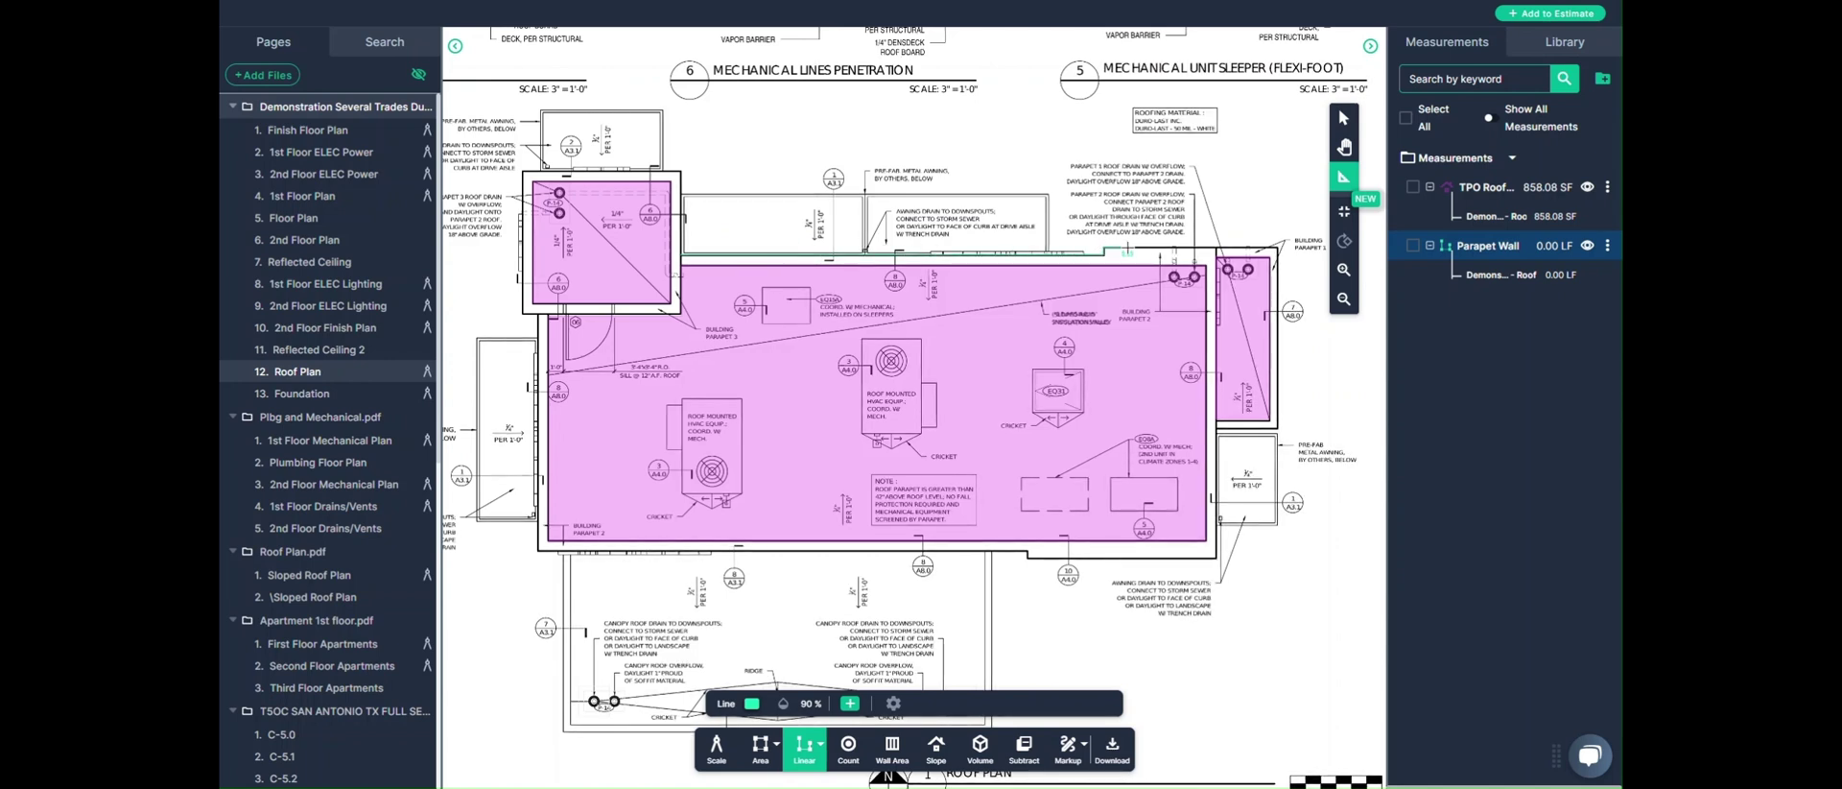
{"action": "left_click", "coordinate": [1218, 247]}
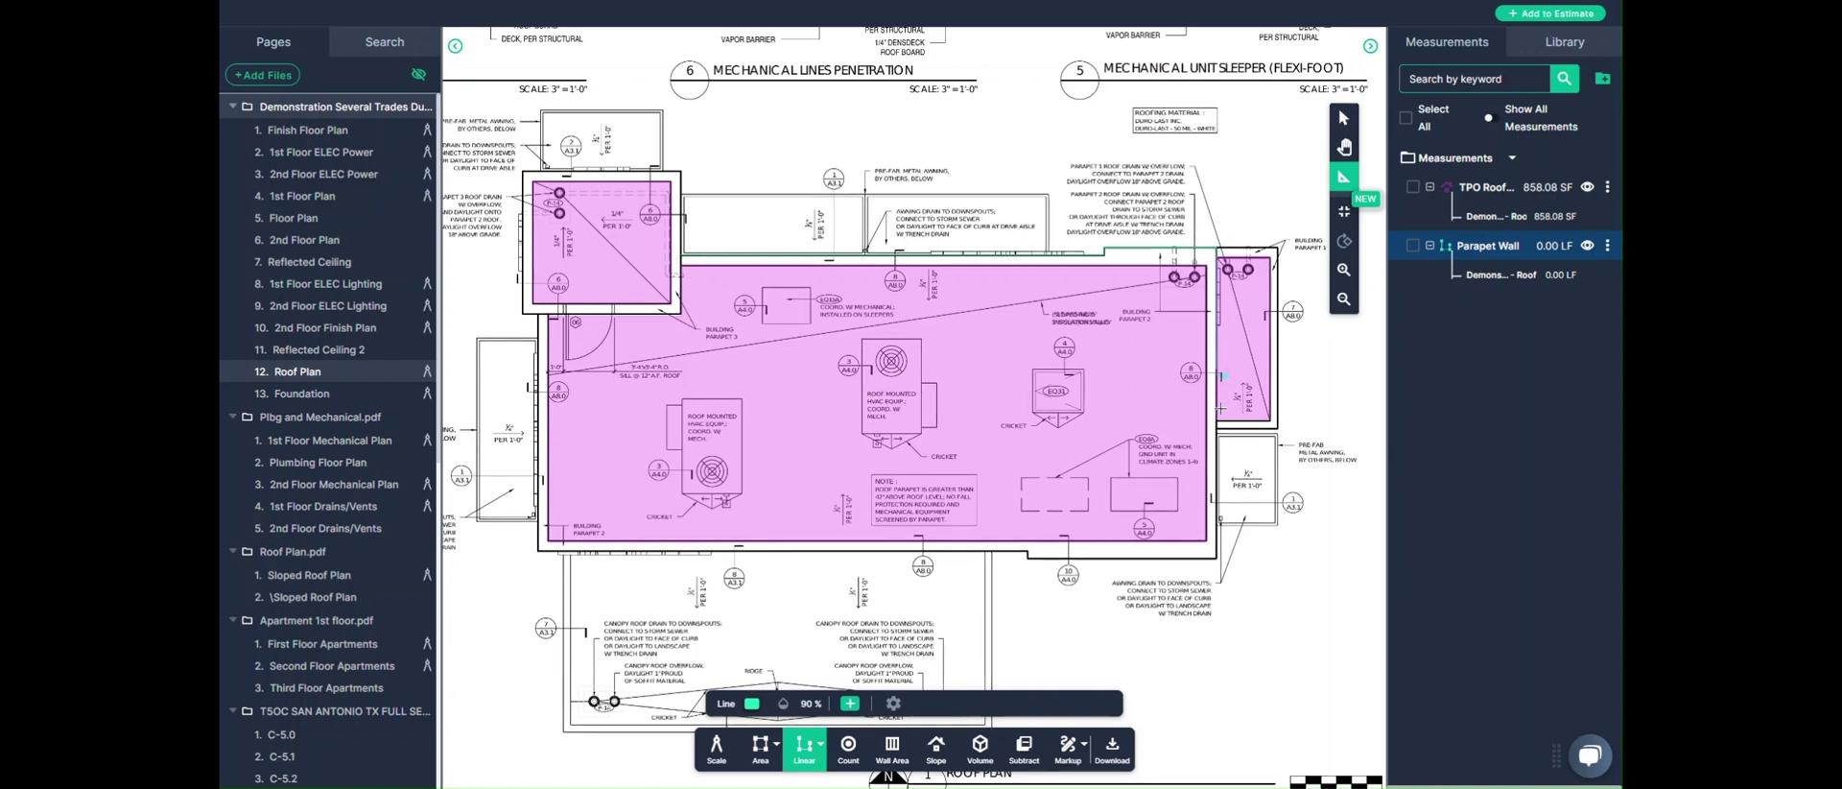
{"action": "left_click", "coordinate": [1214, 559]}
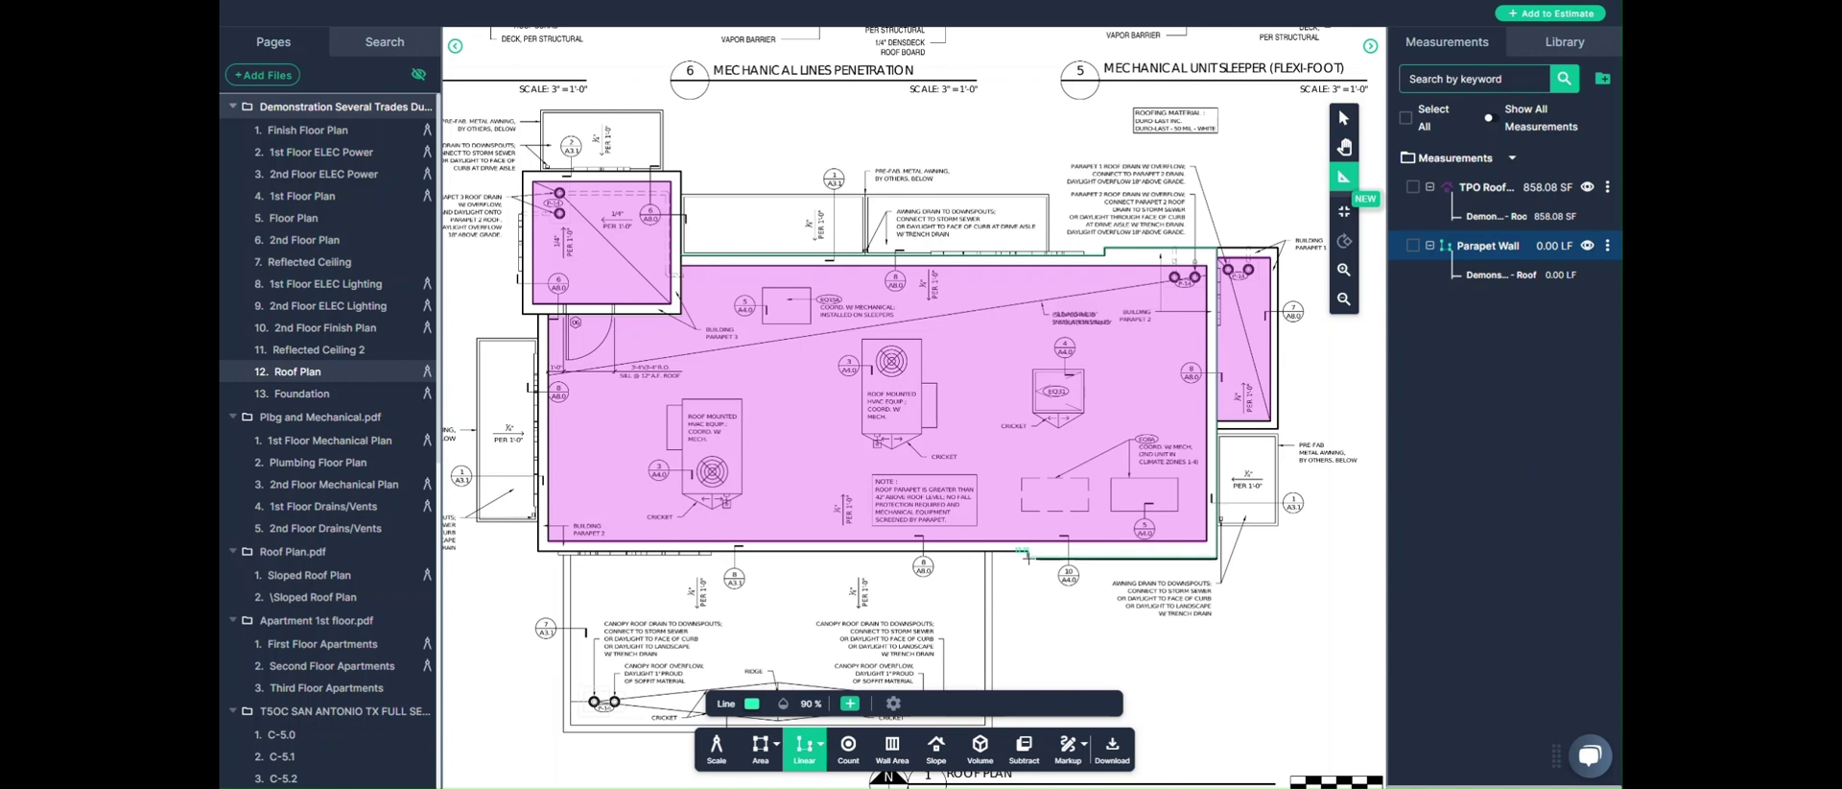
{"action": "left_click", "coordinate": [1026, 555]}
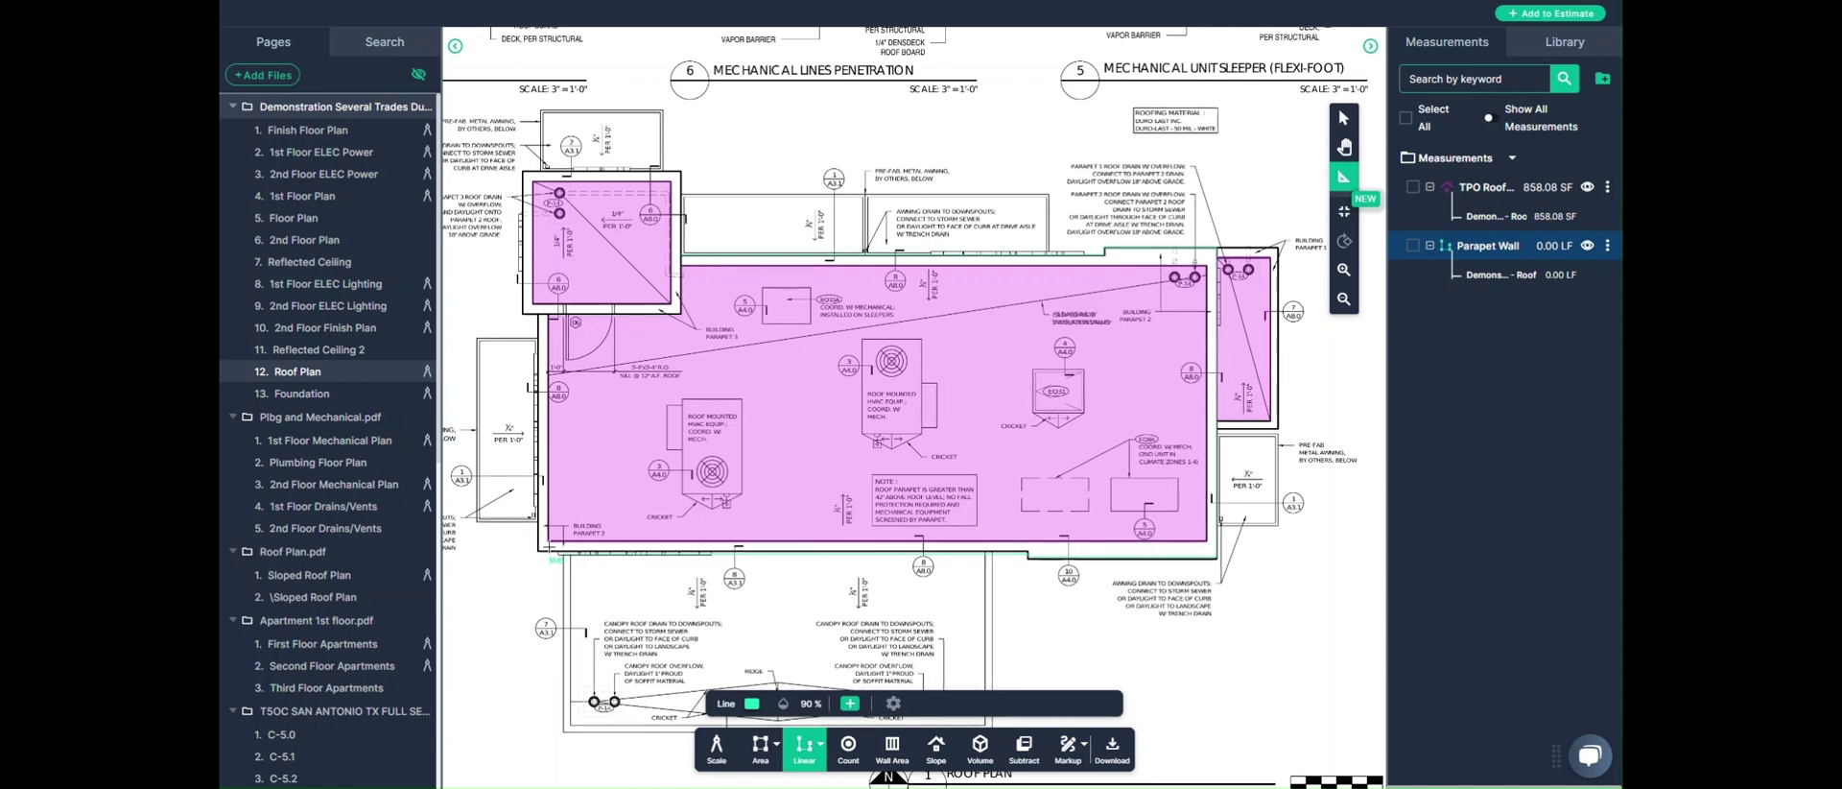
{"action": "left_click", "coordinate": [539, 552]}
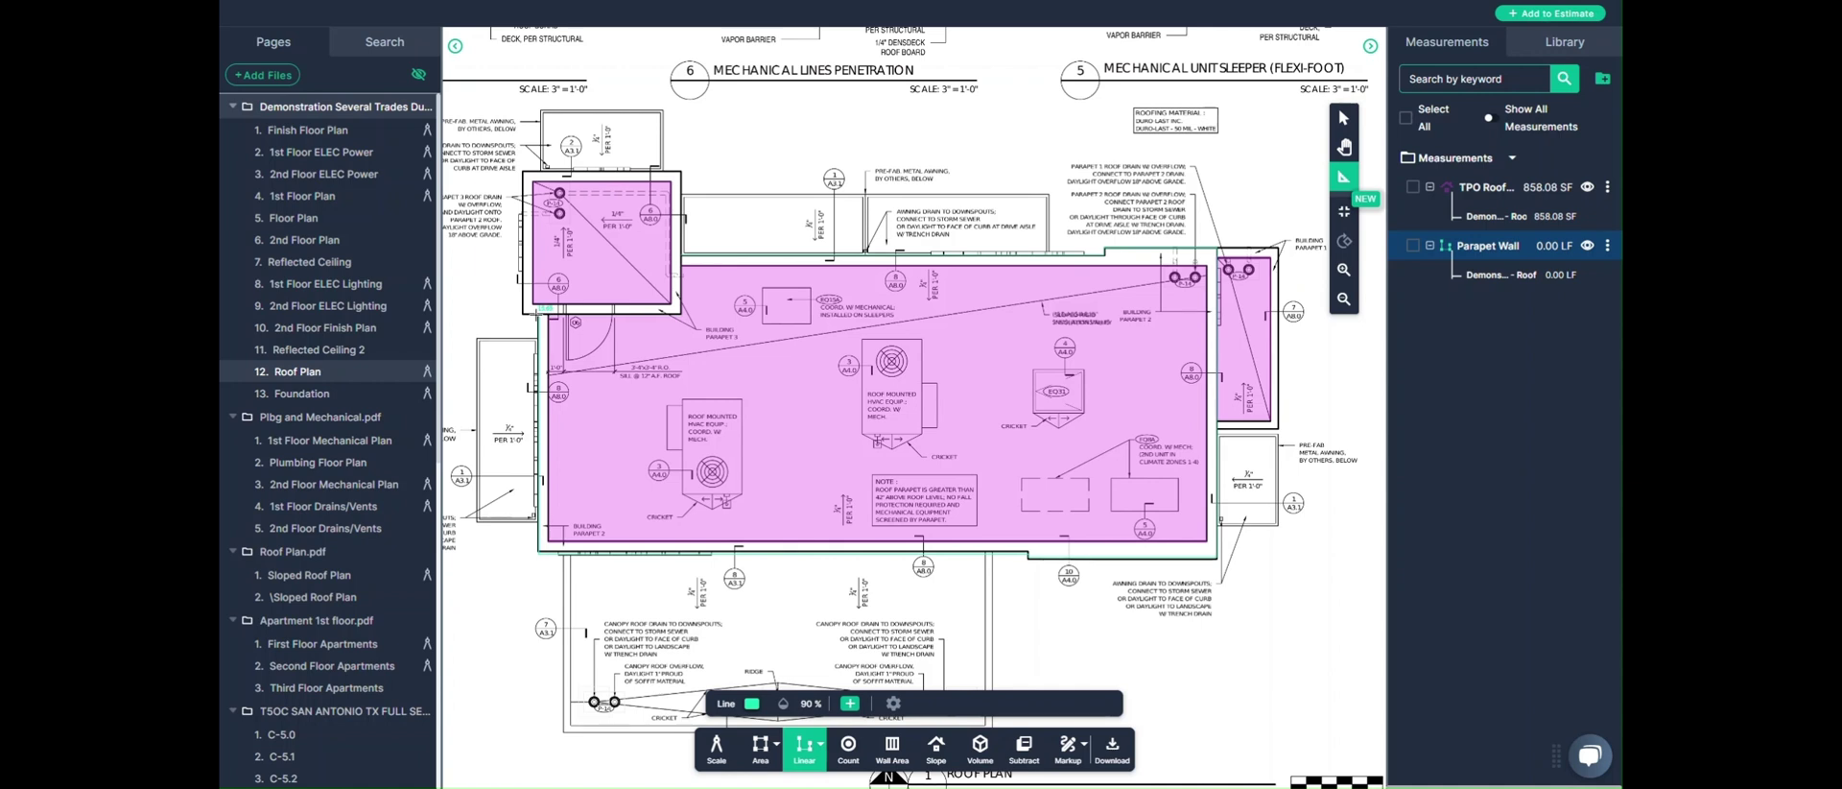
{"action": "double_click", "coordinate": [538, 313]}
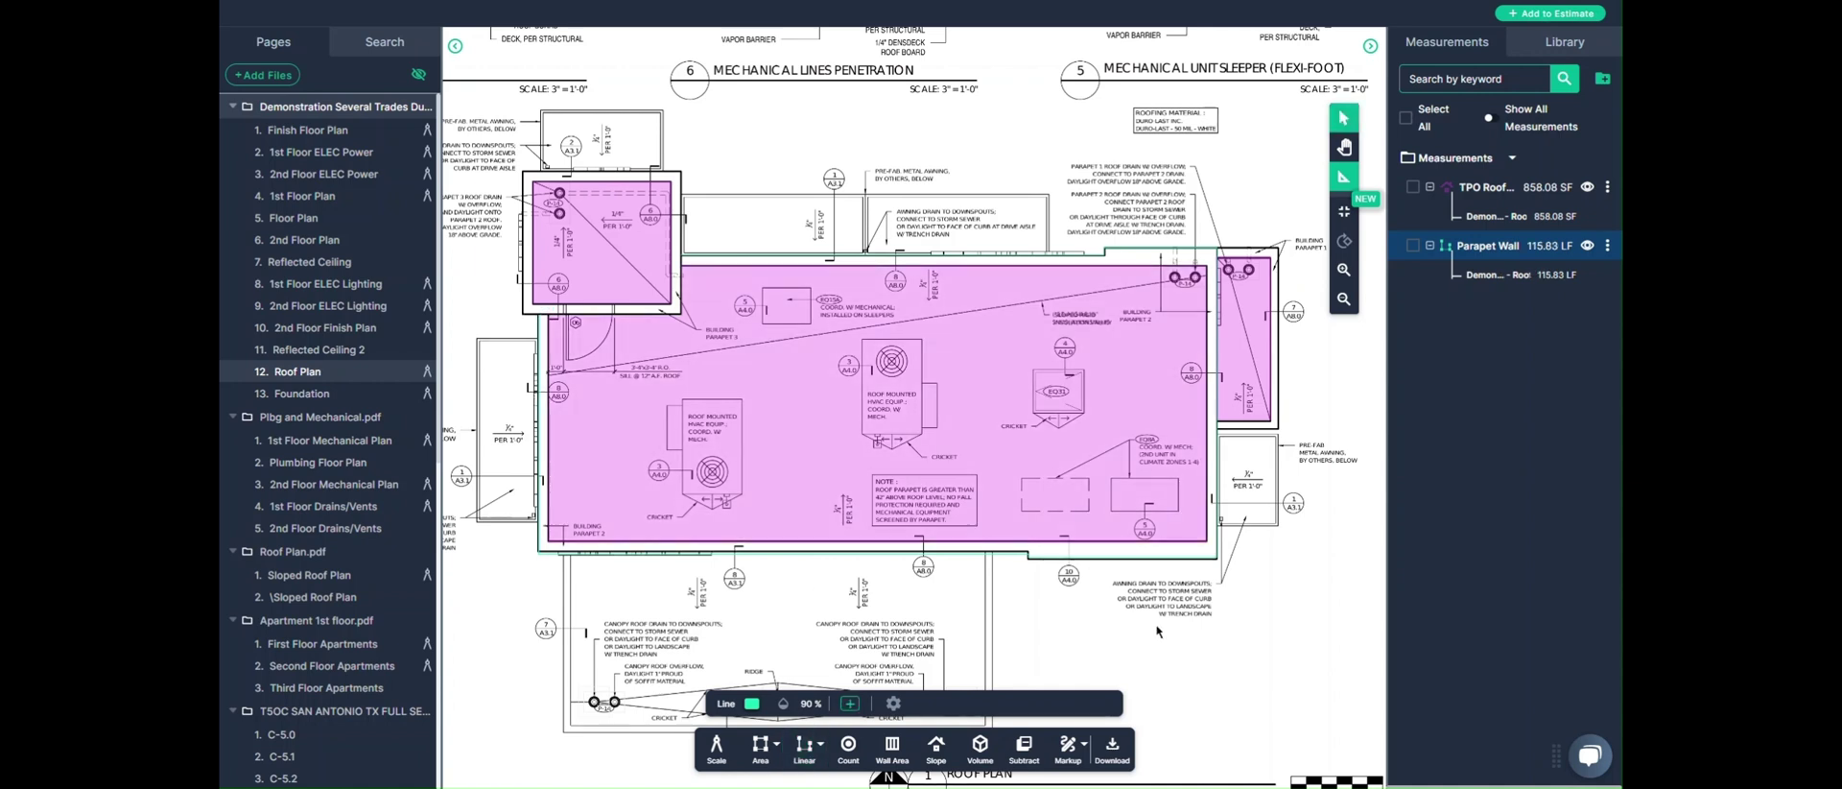
- Continue the Parapet Wall measurement and trace the outer parapet around the narrow roof section at the plan's right end
{"action": "right_click", "coordinate": [1501, 251]}
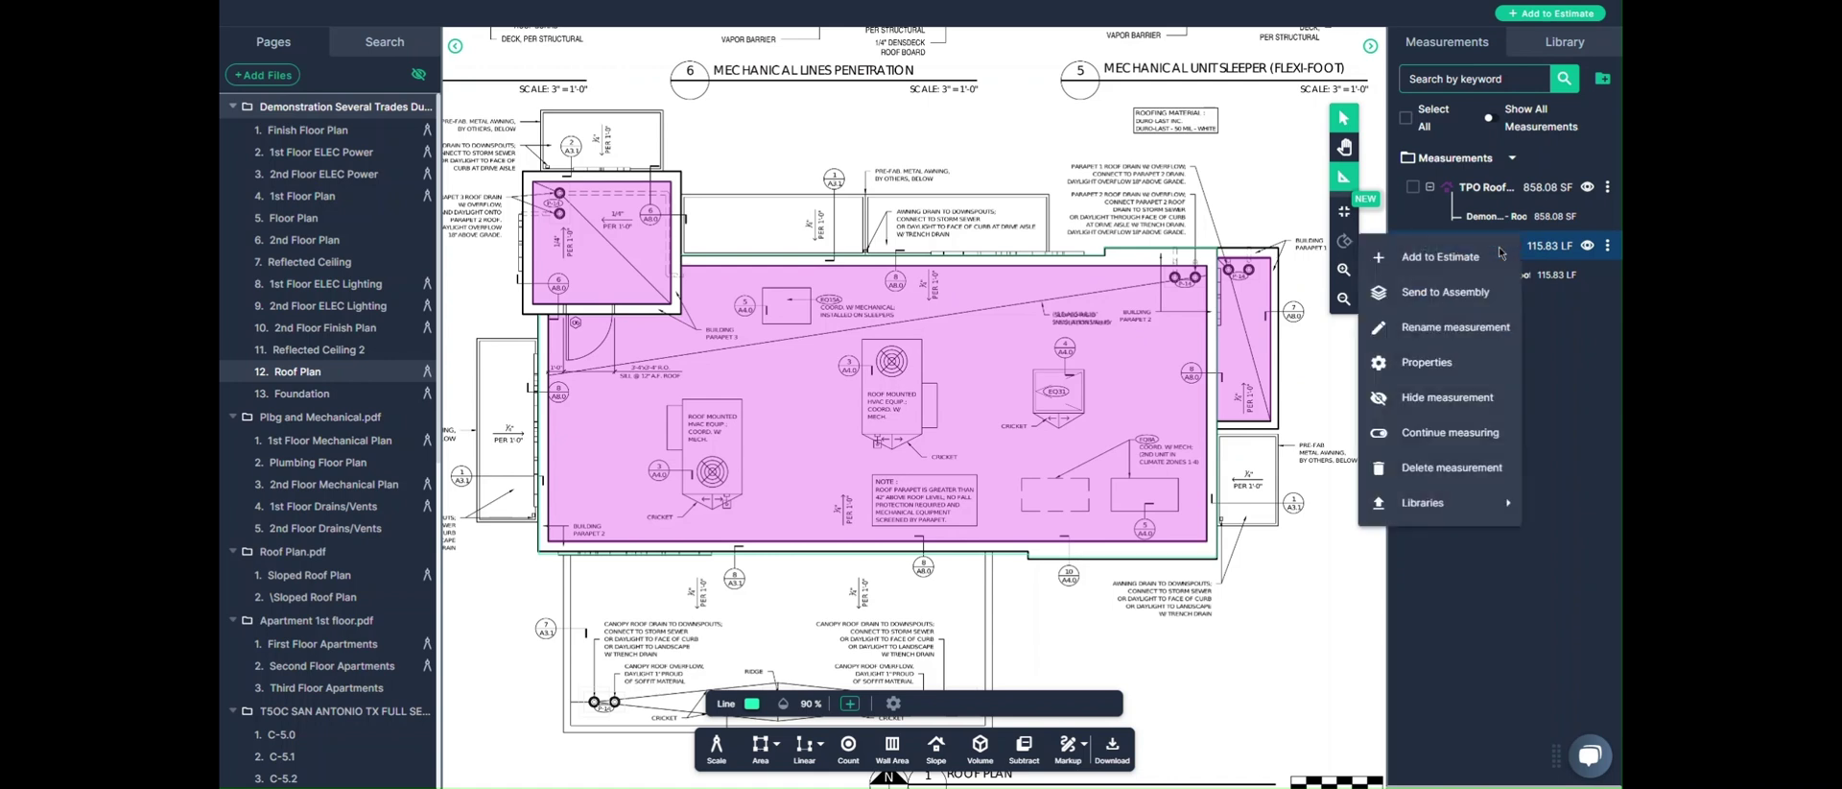
{"action": "left_click", "coordinate": [1442, 433]}
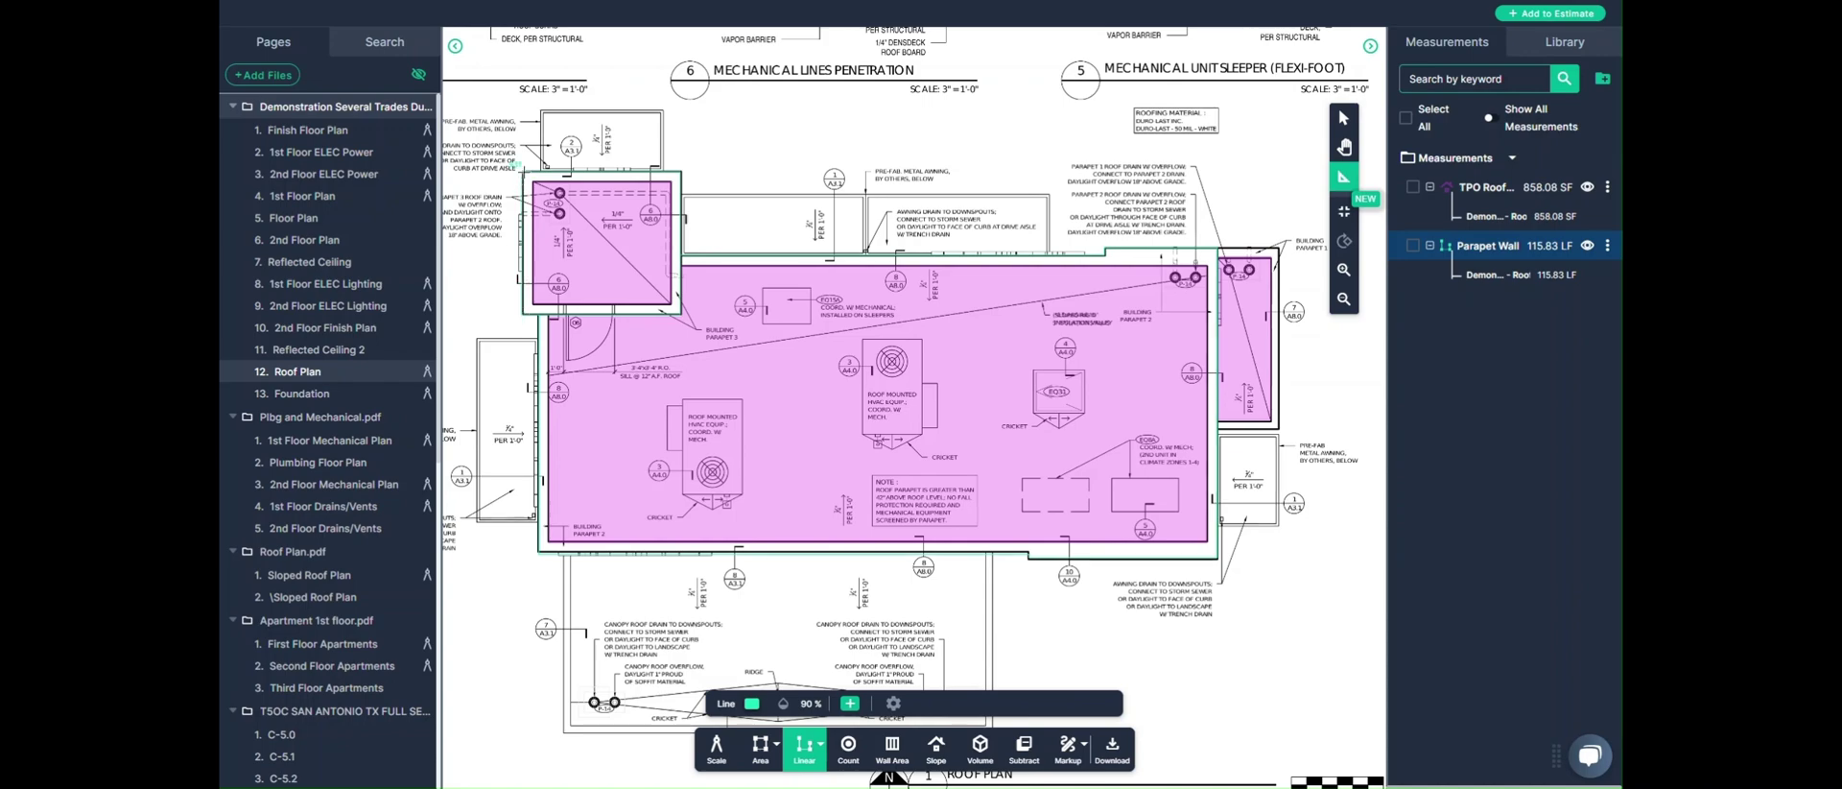
{"action": "left_click_drag", "start_coordinate": [1198, 192], "coordinate": [1011, 202]}
{"action": "scroll", "coordinate": [1011, 202], "scroll_direction": "up", "scroll_amount": 1}
{"action": "scroll", "coordinate": [1009, 202], "scroll_direction": "up", "scroll_amount": 3}
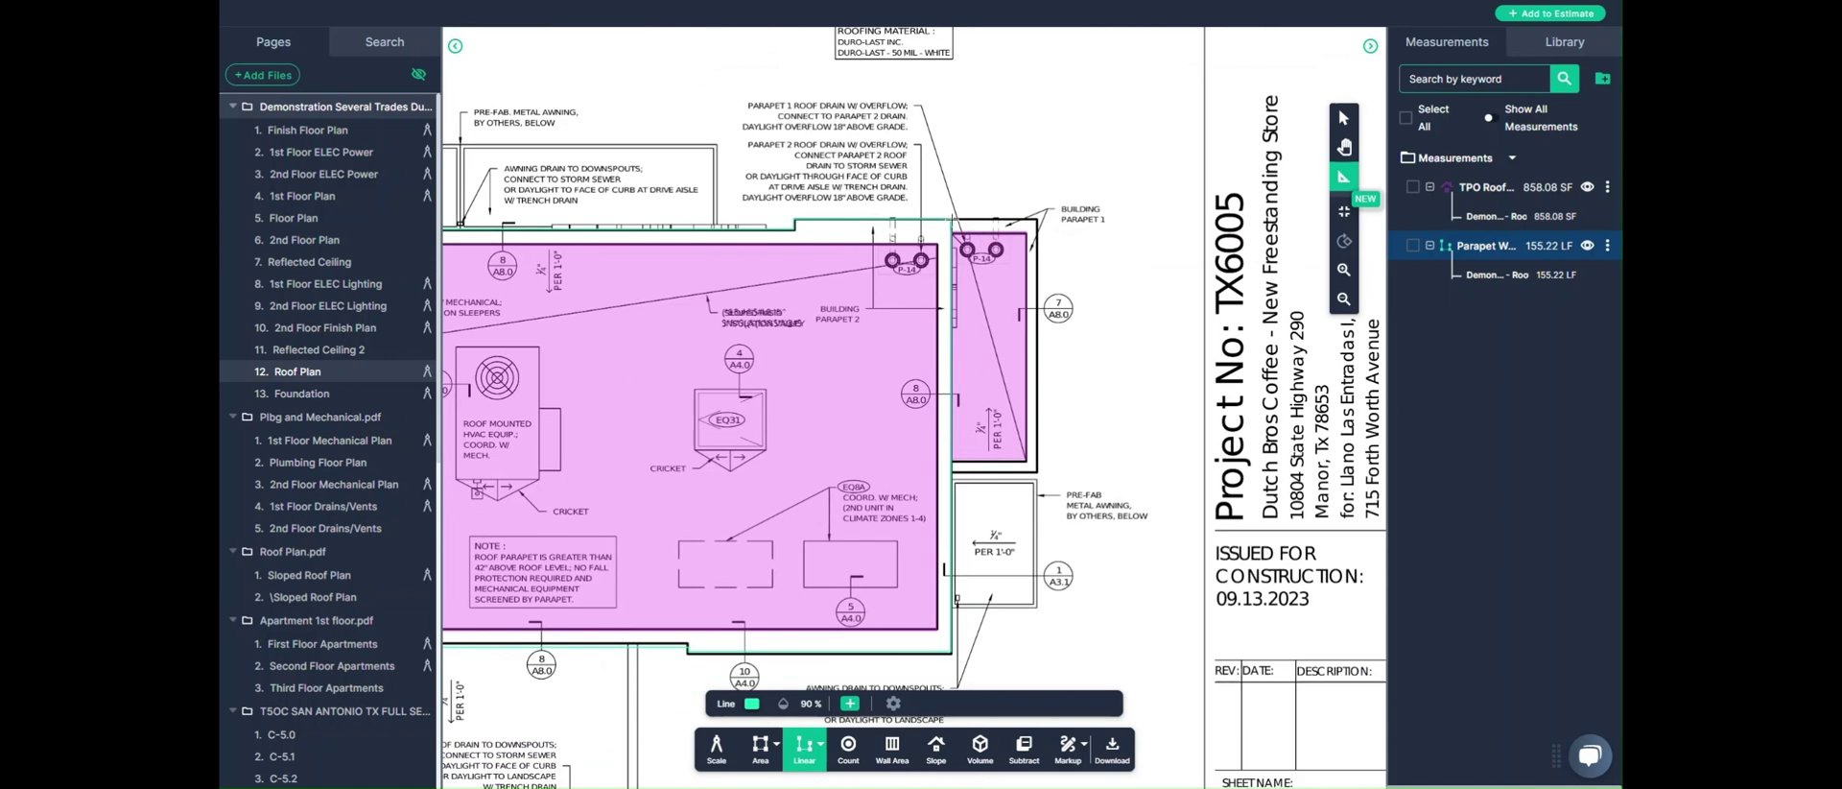
{"action": "left_click", "coordinate": [951, 219]}
{"action": "left_click", "coordinate": [1037, 220]}
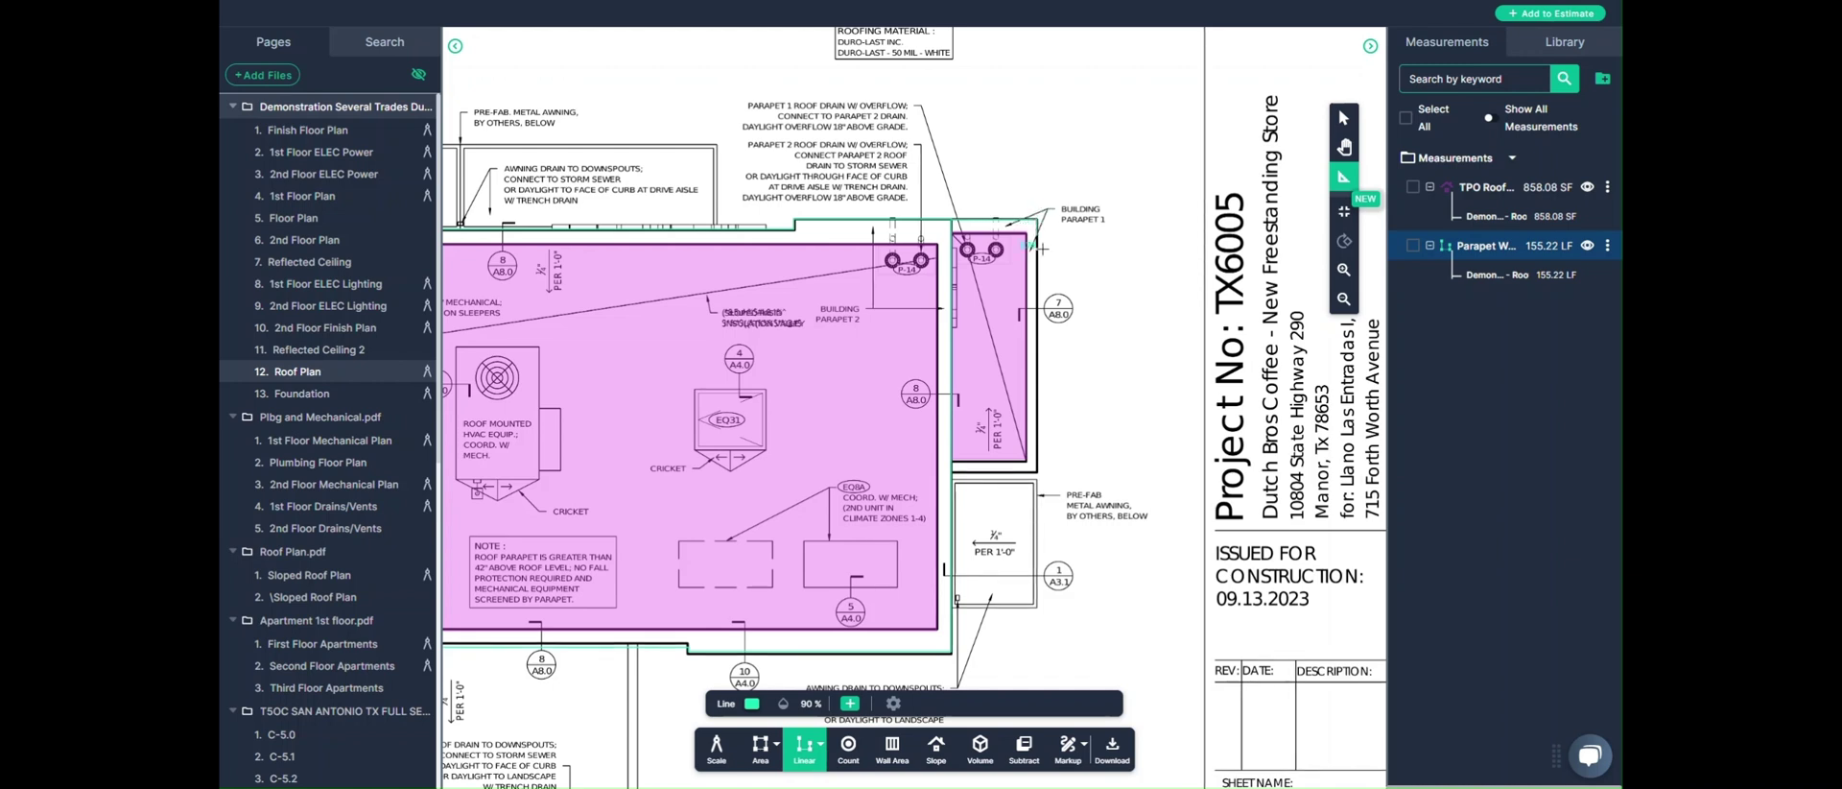
{"action": "left_click", "coordinate": [1037, 471]}
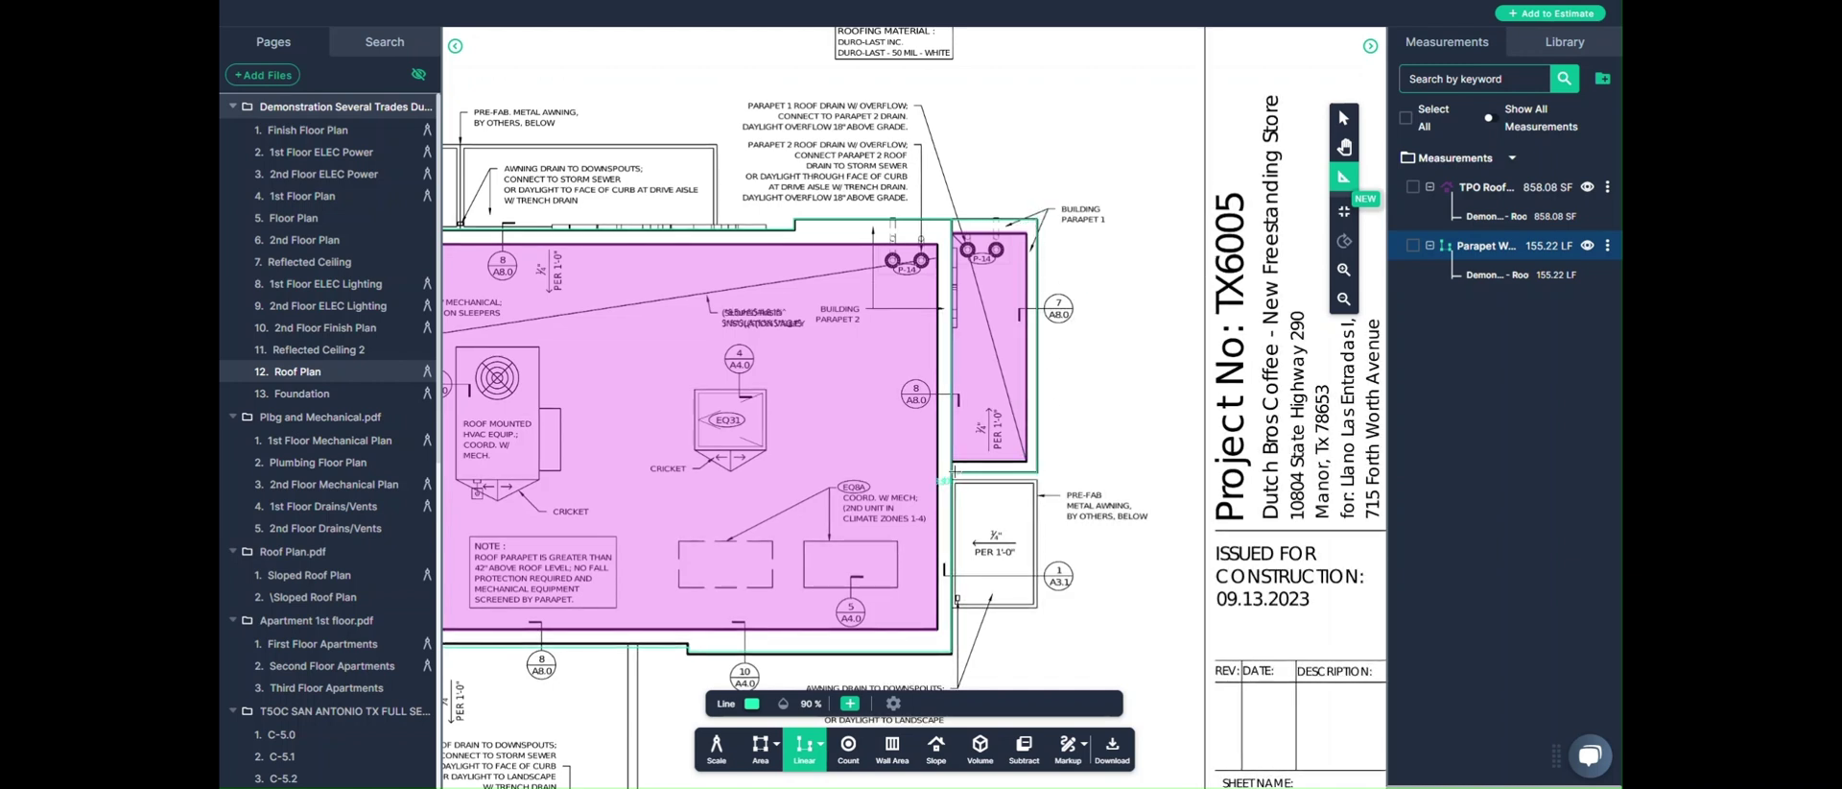
{"action": "left_click", "coordinate": [949, 474]}
{"action": "scroll", "coordinate": [1188, 382], "scroll_direction": "down", "scroll_amount": 3}
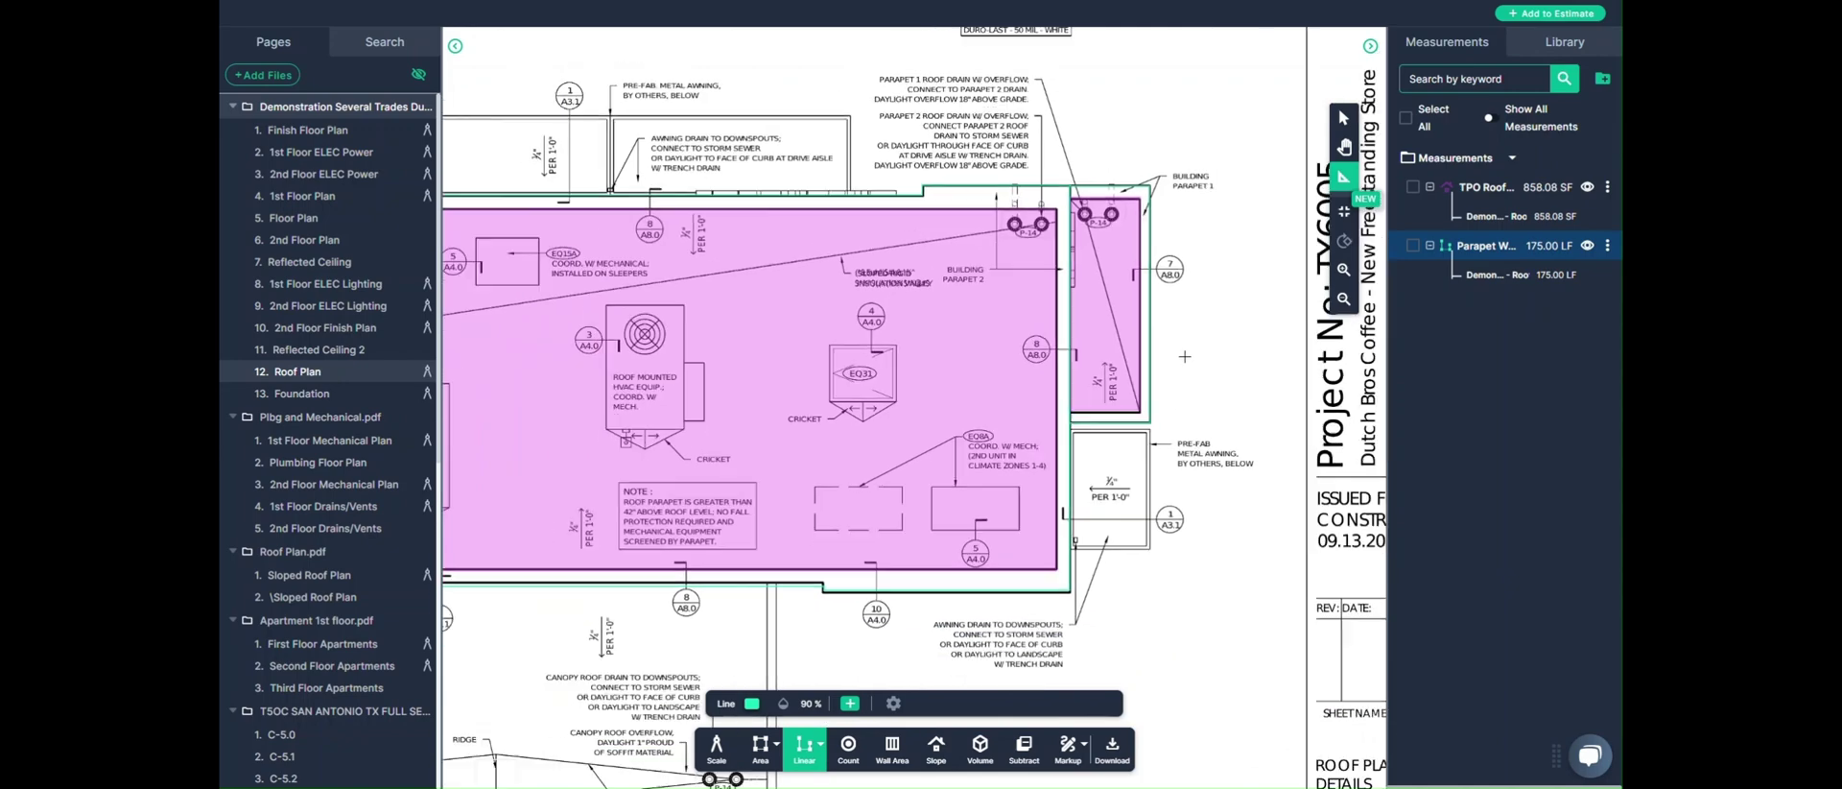
{"action": "scroll", "coordinate": [1189, 382], "scroll_direction": "down", "scroll_amount": 1}
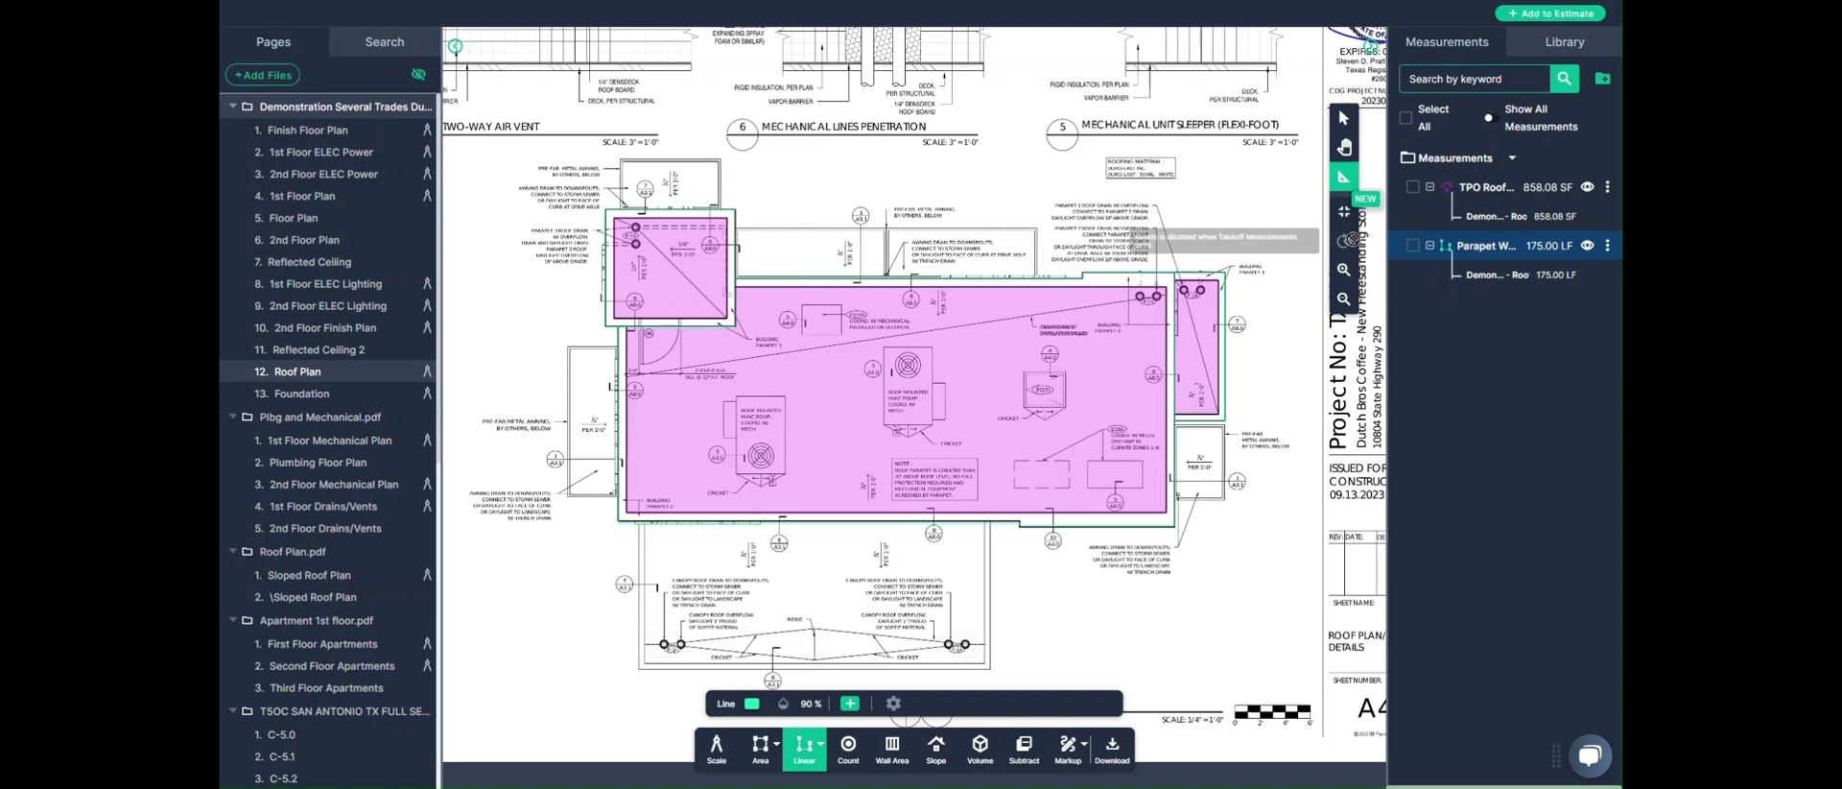
- Leave full screen and start creating a new assembly
{"action": "left_click", "coordinate": [1344, 211]}
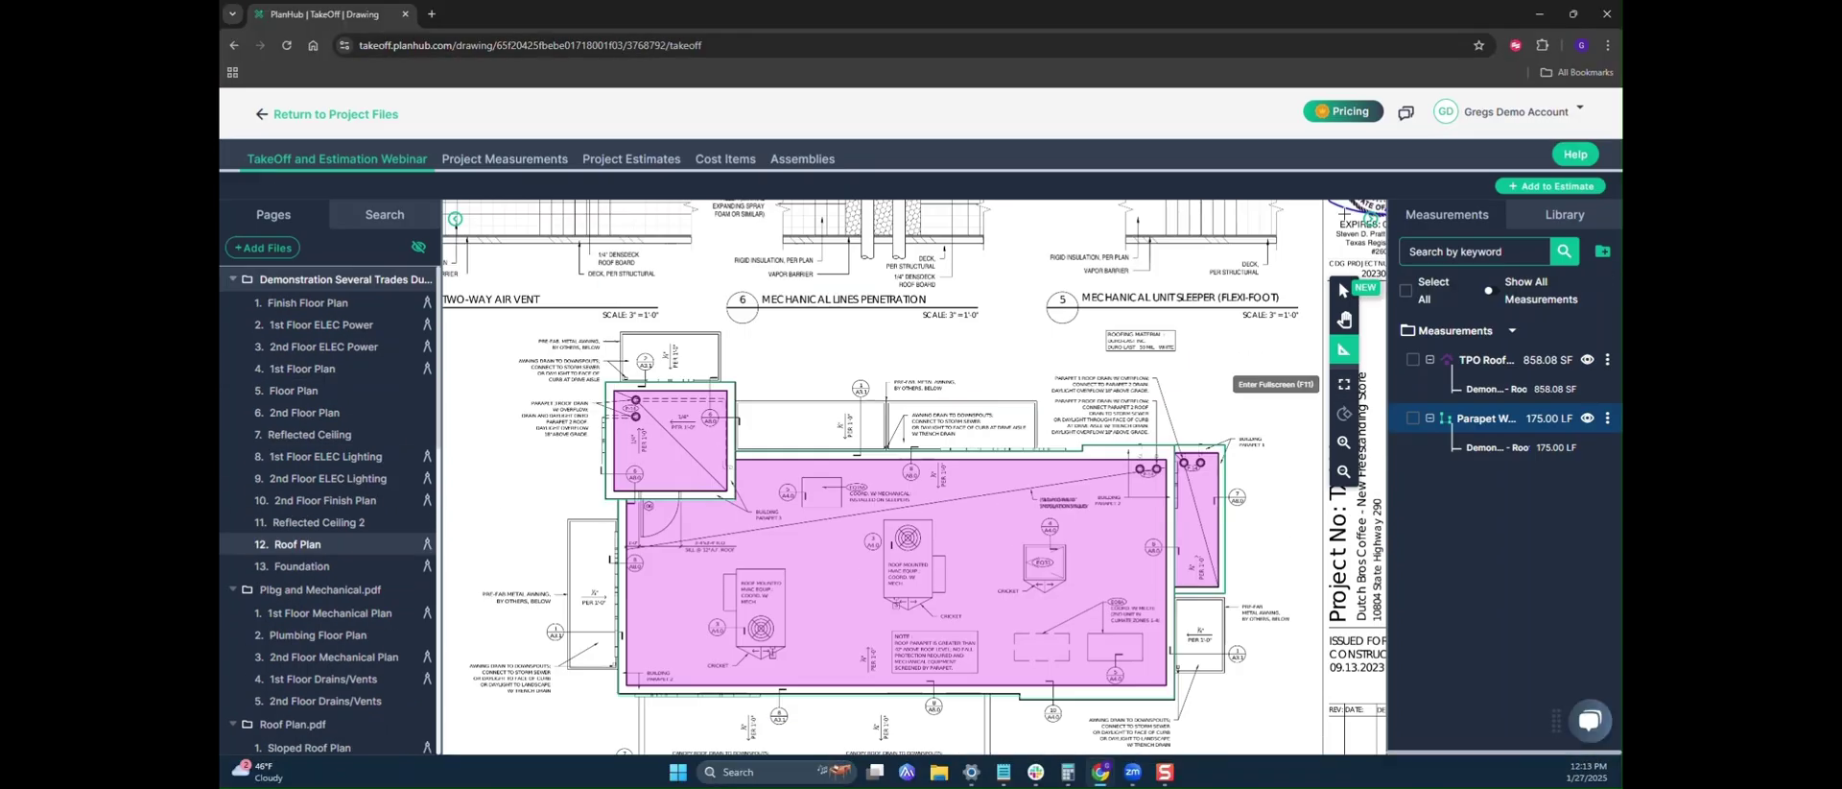
{"action": "left_click", "coordinate": [809, 166]}
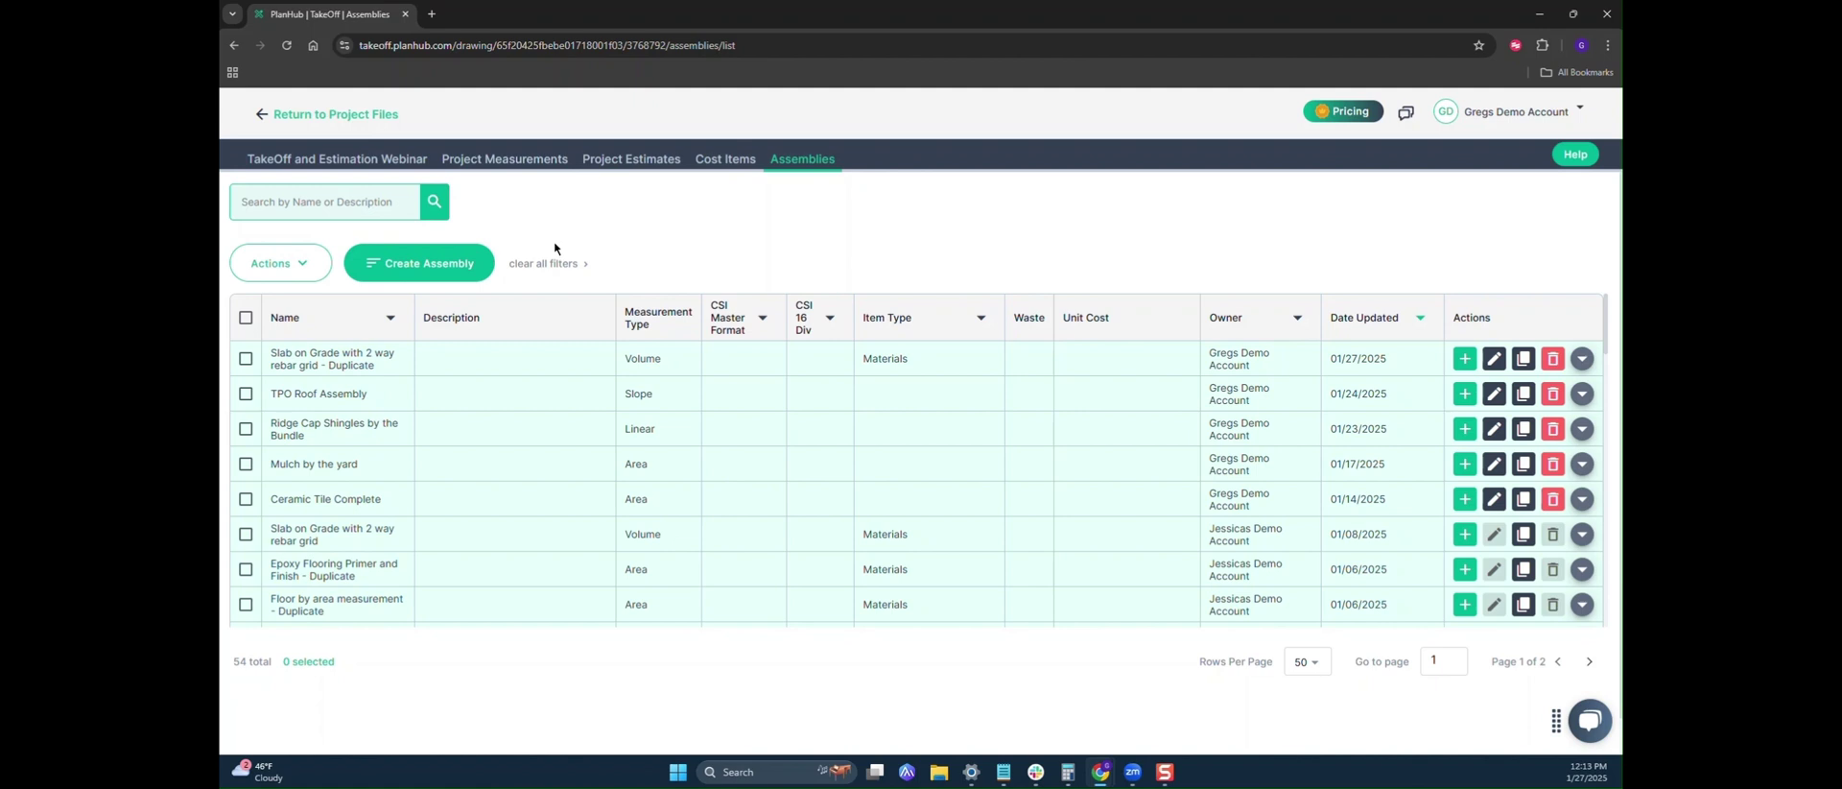
{"action": "left_click", "coordinate": [479, 270]}
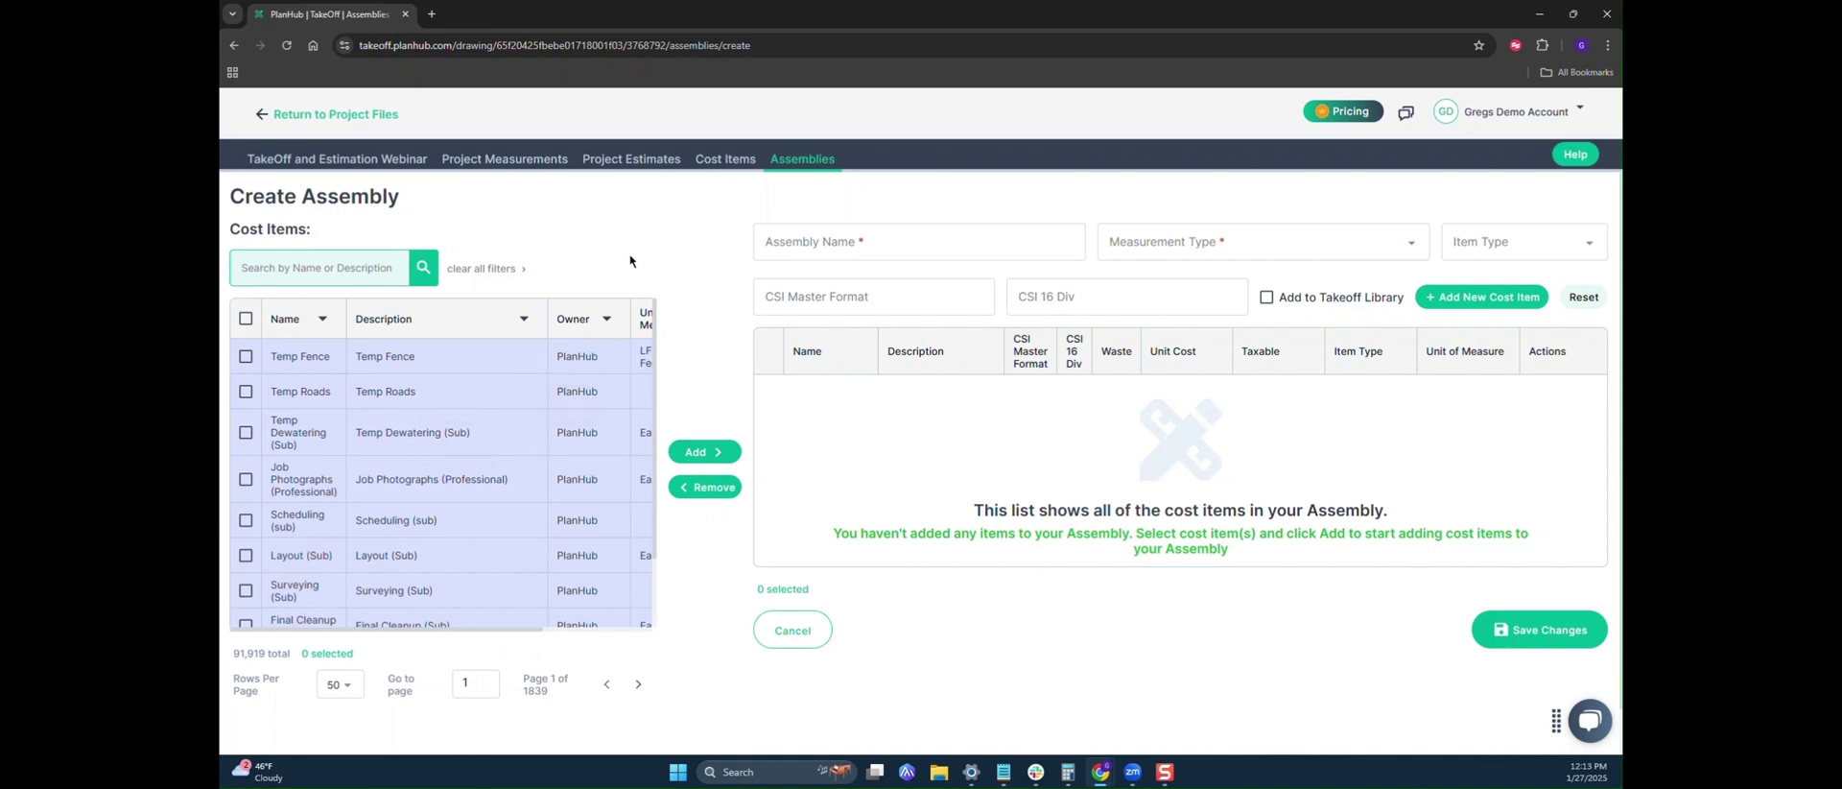
- Filter the available cost items by owner to show only My Company's items
{"action": "left_click", "coordinate": [606, 318]}
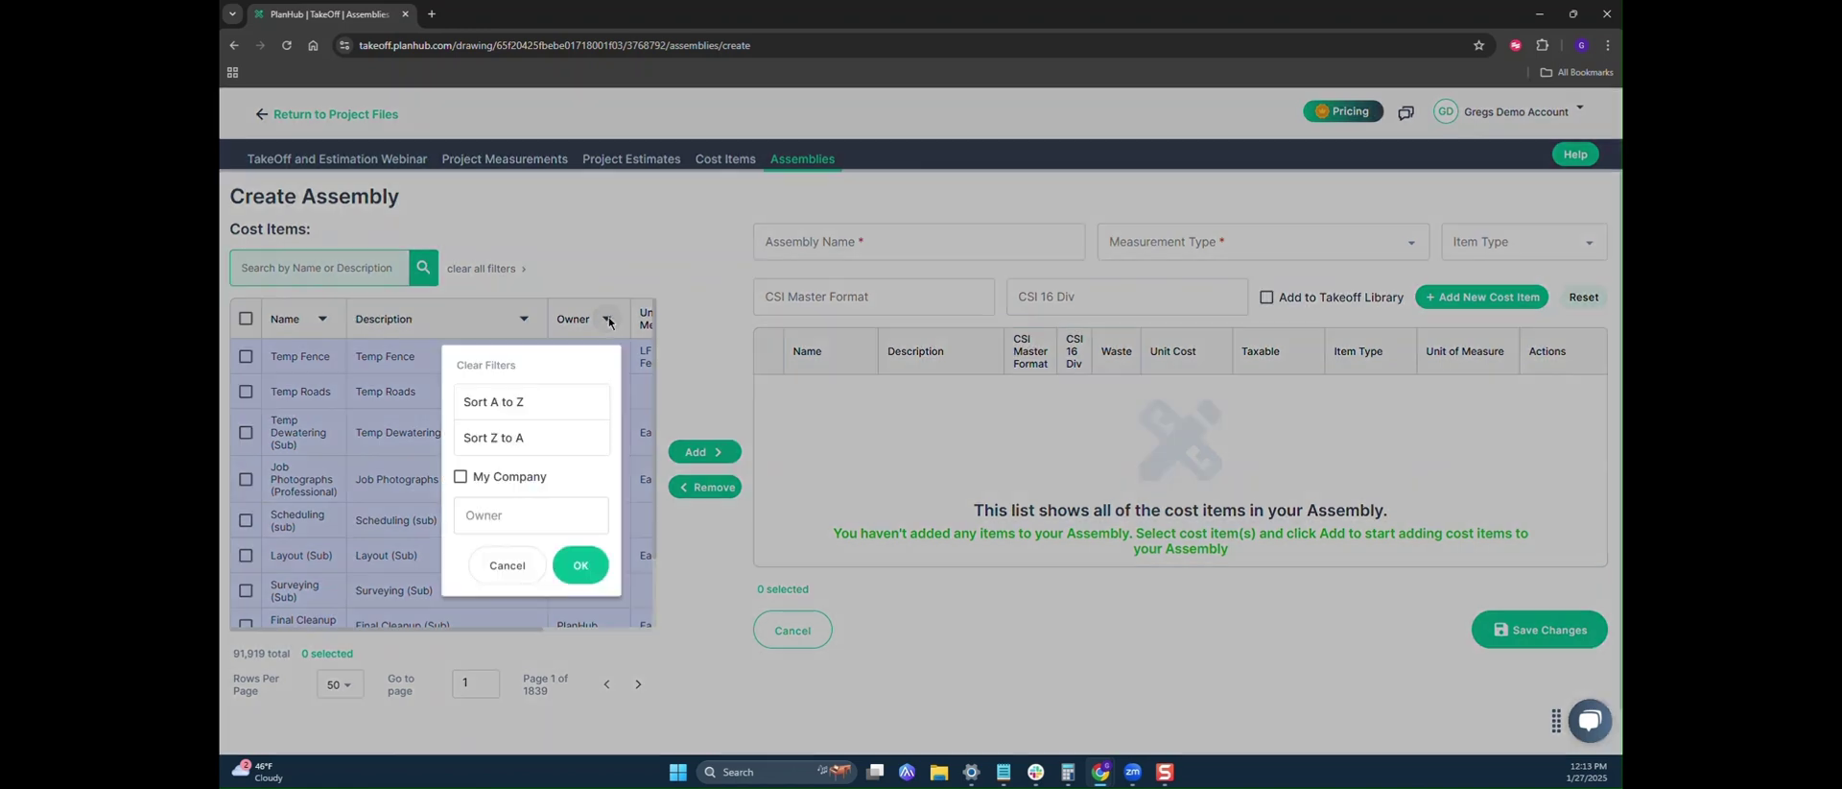
{"action": "left_click", "coordinate": [518, 476]}
{"action": "left_click", "coordinate": [581, 566]}
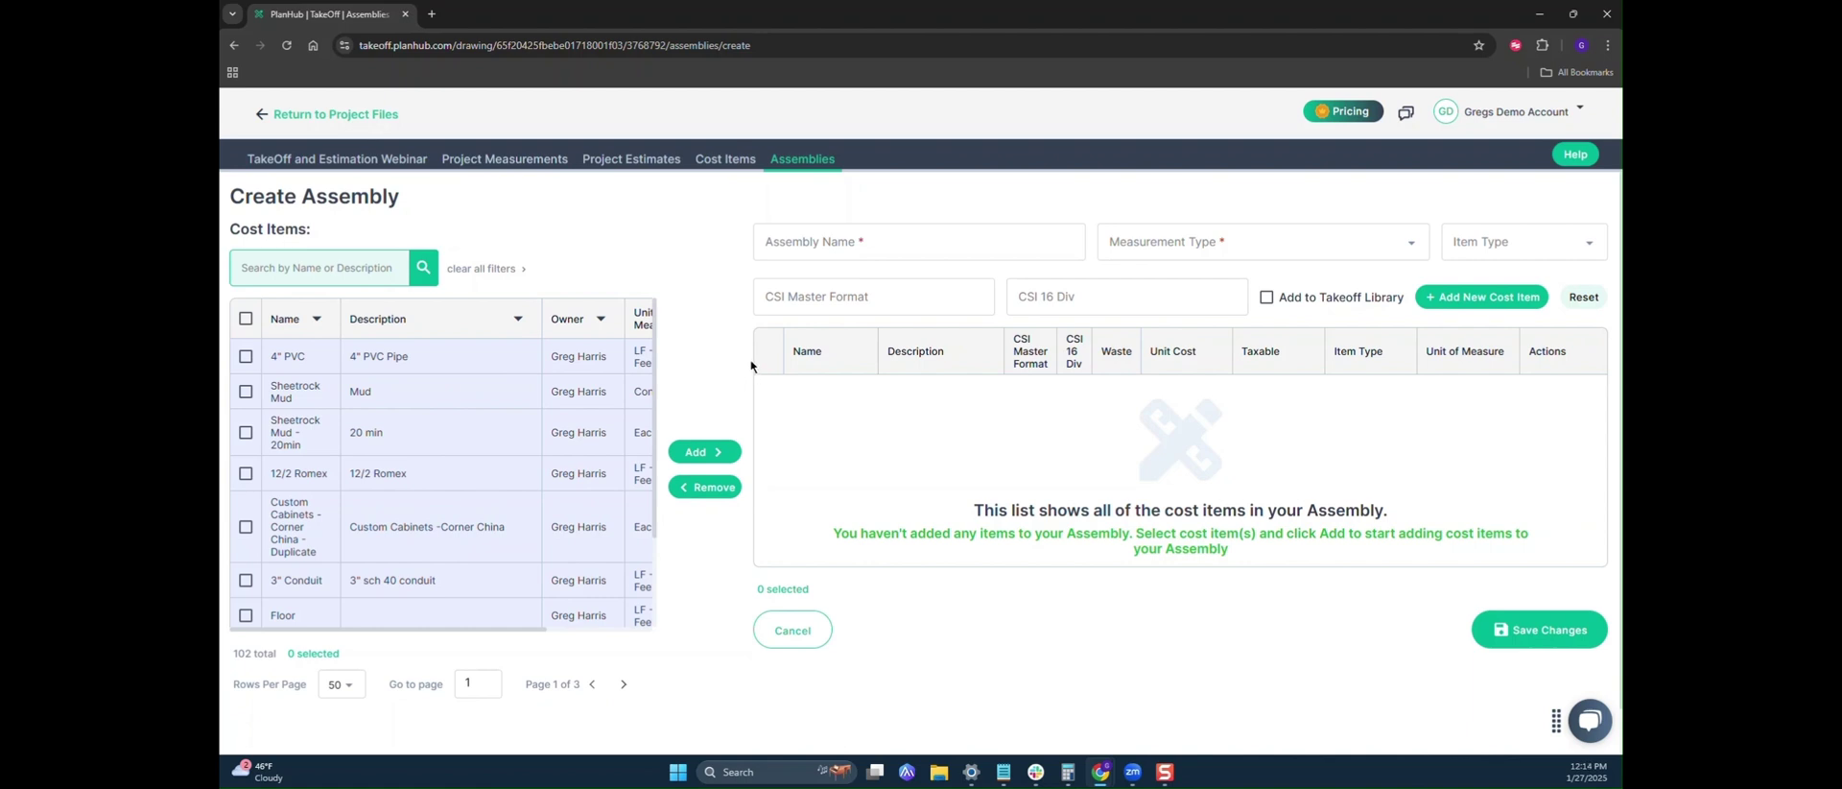
- Name the assembly "TPO Roof Complete", set its measurement type to Slope and include it in the Takeoff Library
{"action": "left_click", "coordinate": [868, 247]}
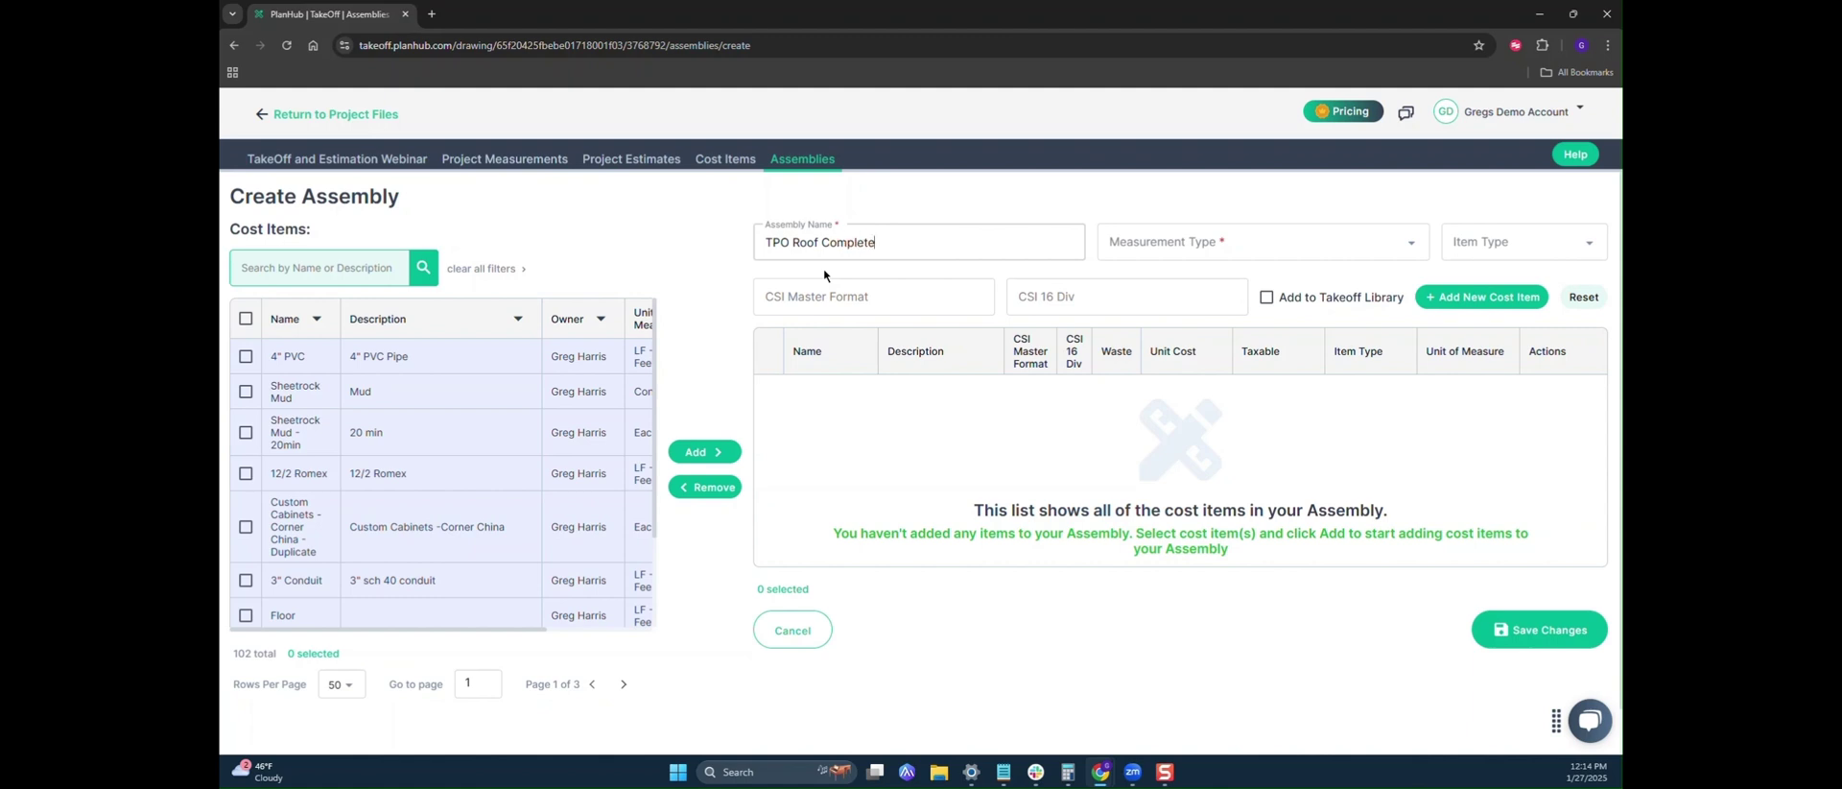
{"action": "left_click", "coordinate": [1153, 255]}
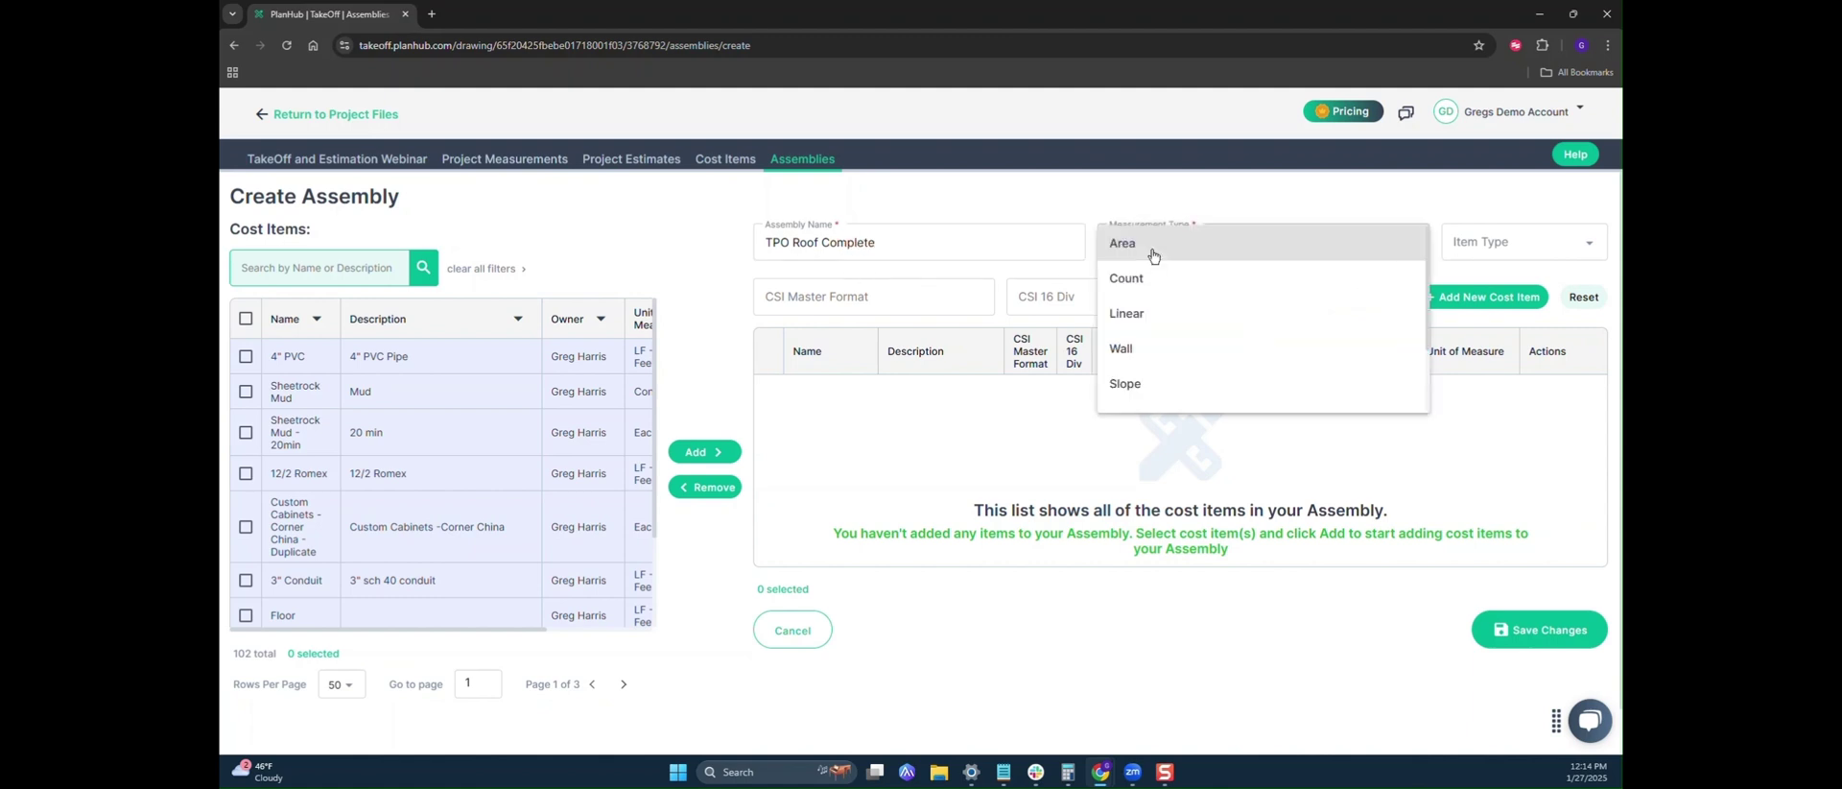
{"action": "scroll", "coordinate": [1153, 255], "scroll_direction": "down", "scroll_amount": 3}
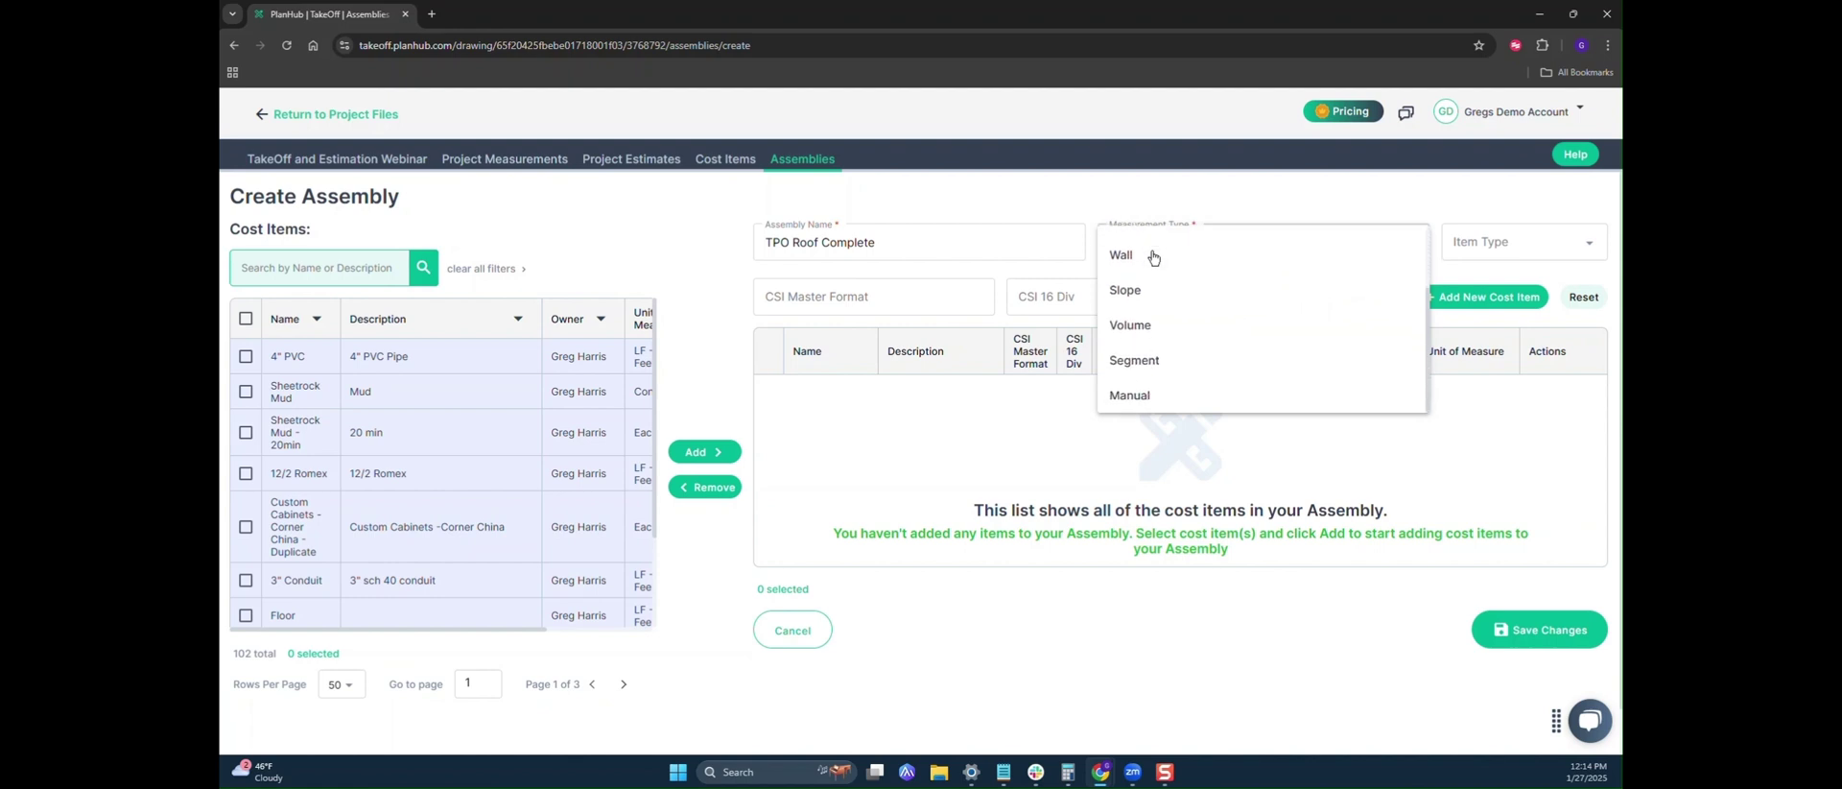
{"action": "scroll", "coordinate": [1155, 287], "scroll_direction": "up", "scroll_amount": 1}
{"action": "left_click", "coordinate": [1166, 350]}
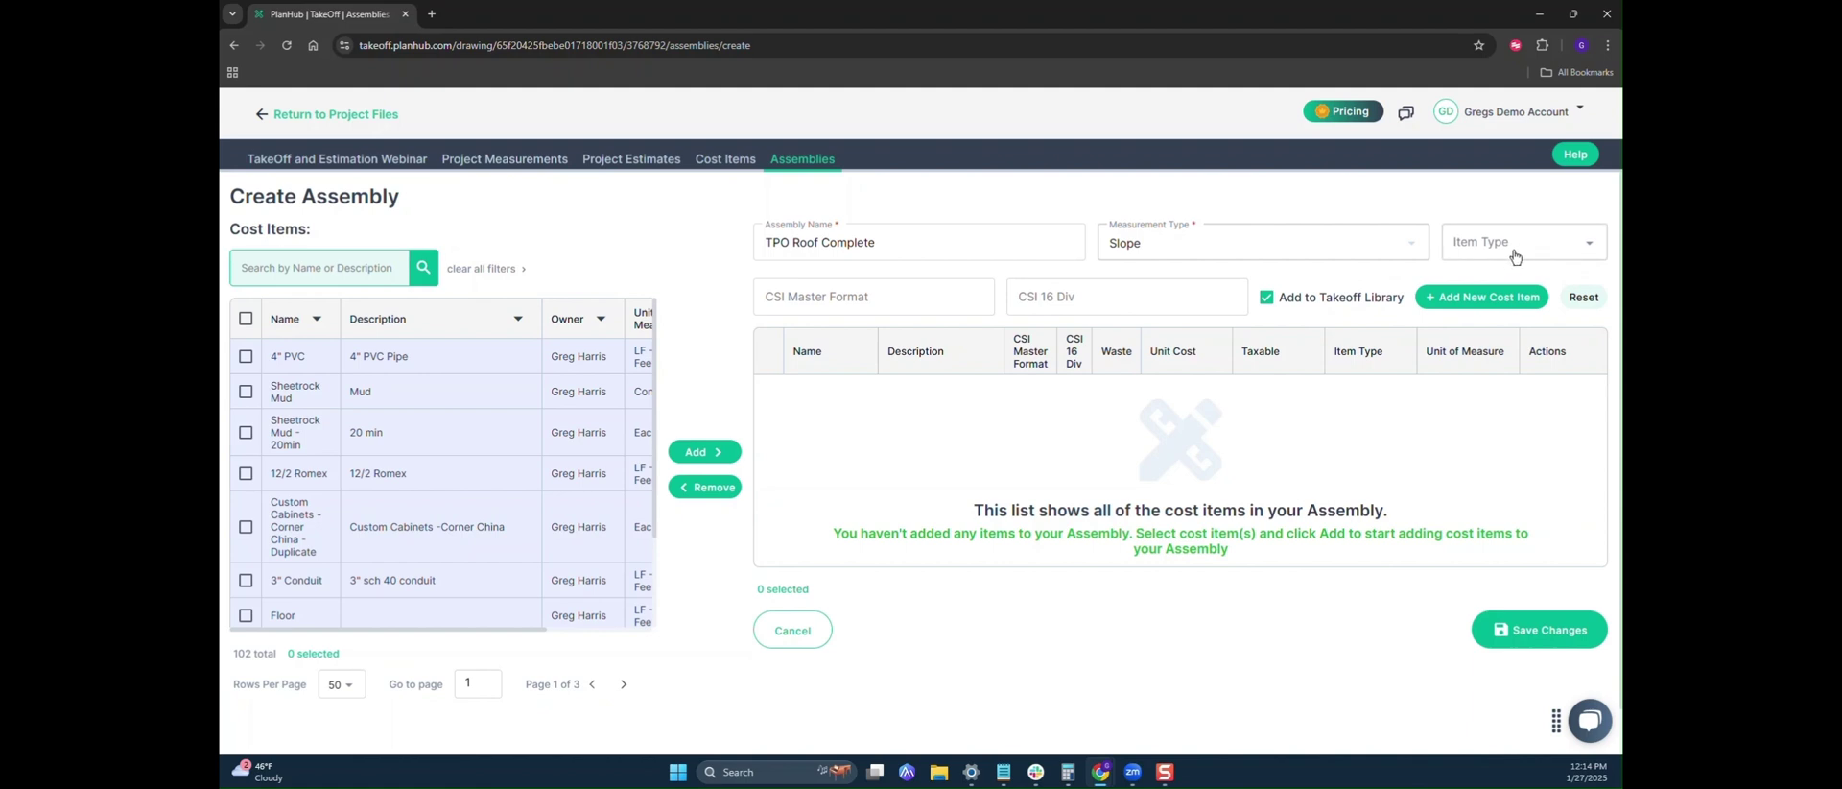
- Add a new cost item named "60 Mil TPO Membrane" to the assembly
{"action": "left_click", "coordinate": [1470, 304]}
{"action": "left_click", "coordinate": [851, 343]}
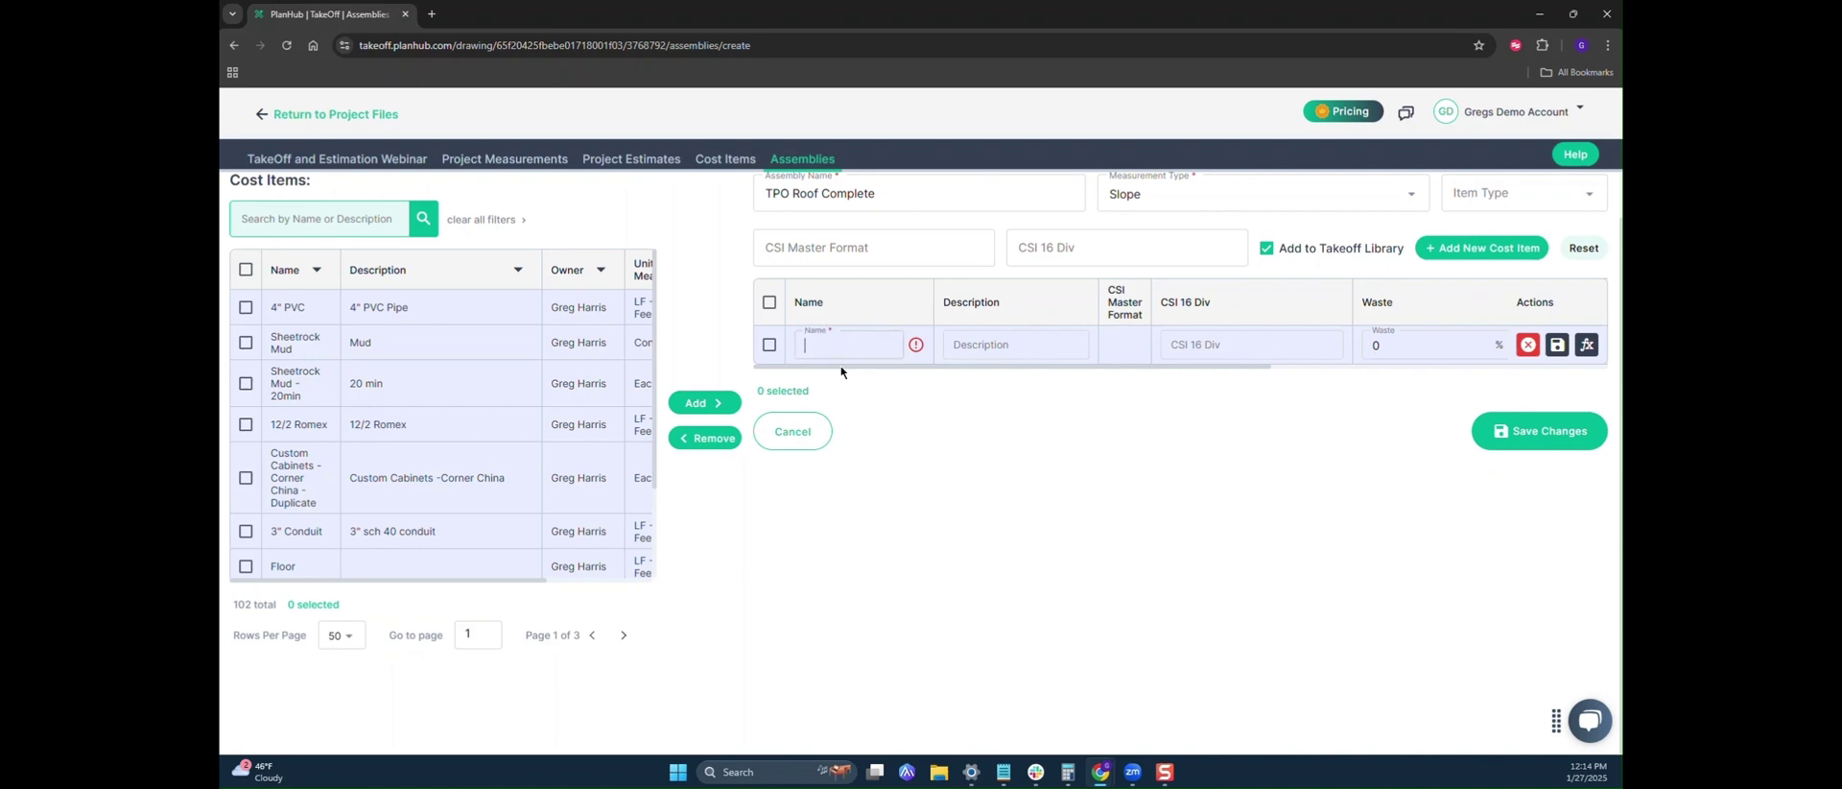
{"action": "type", "text": "60 Mi"}
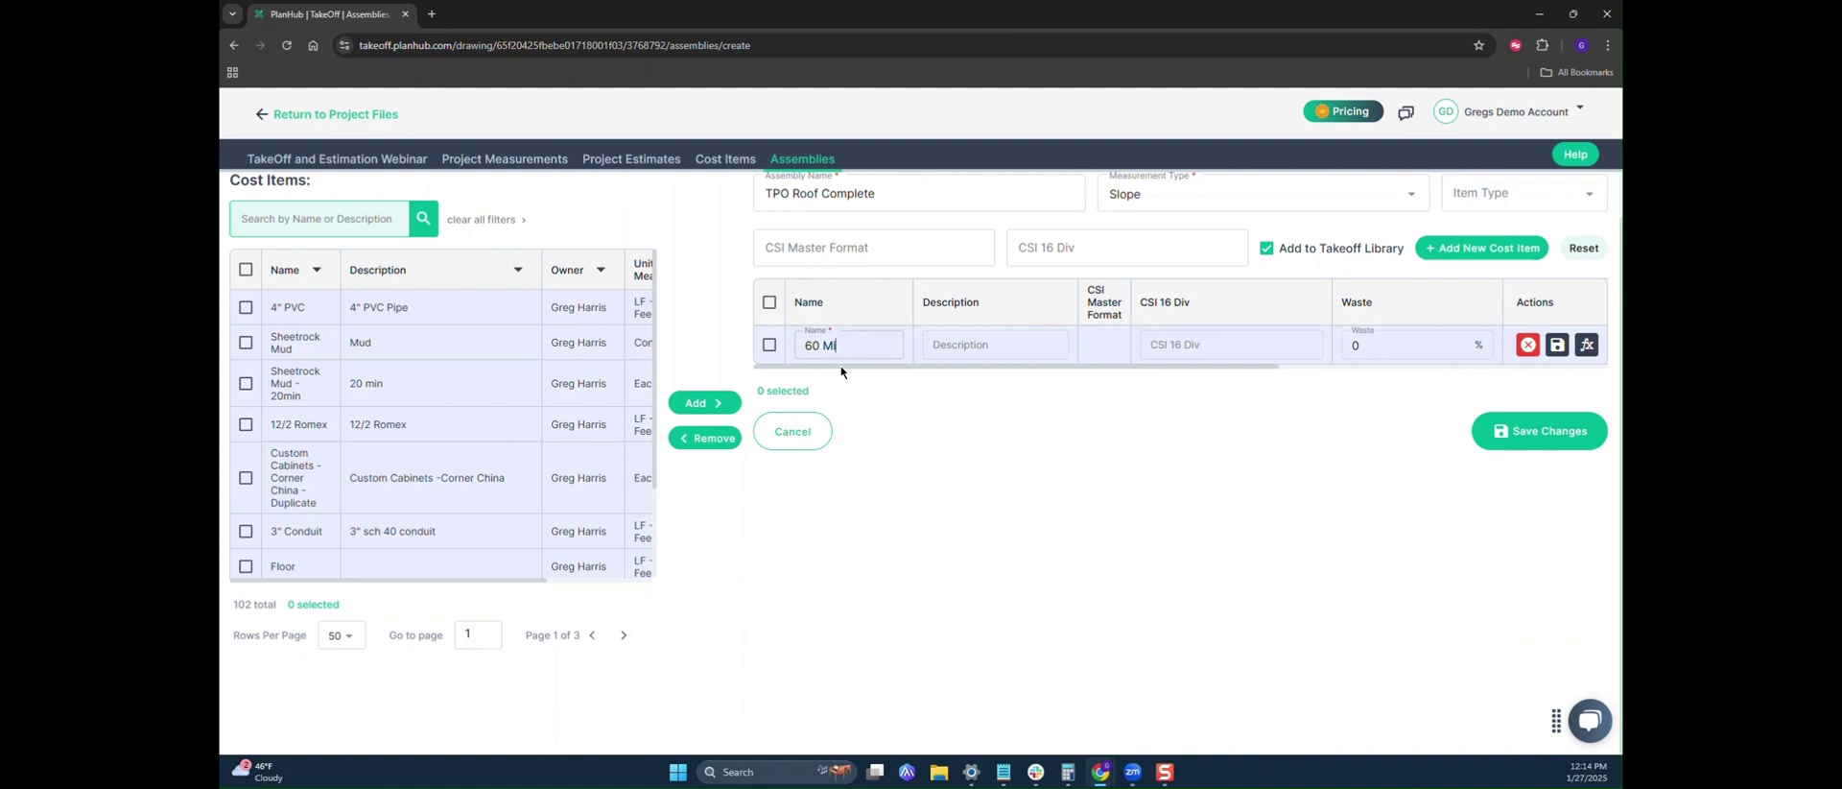
{"action": "type", "text": "l TPO Membrane"}
- Set the membrane cost item's waste to 0% and its unit cost to $1,100.00
{"action": "left_click_drag", "start_coordinate": [918, 367], "coordinate": [1136, 366]}
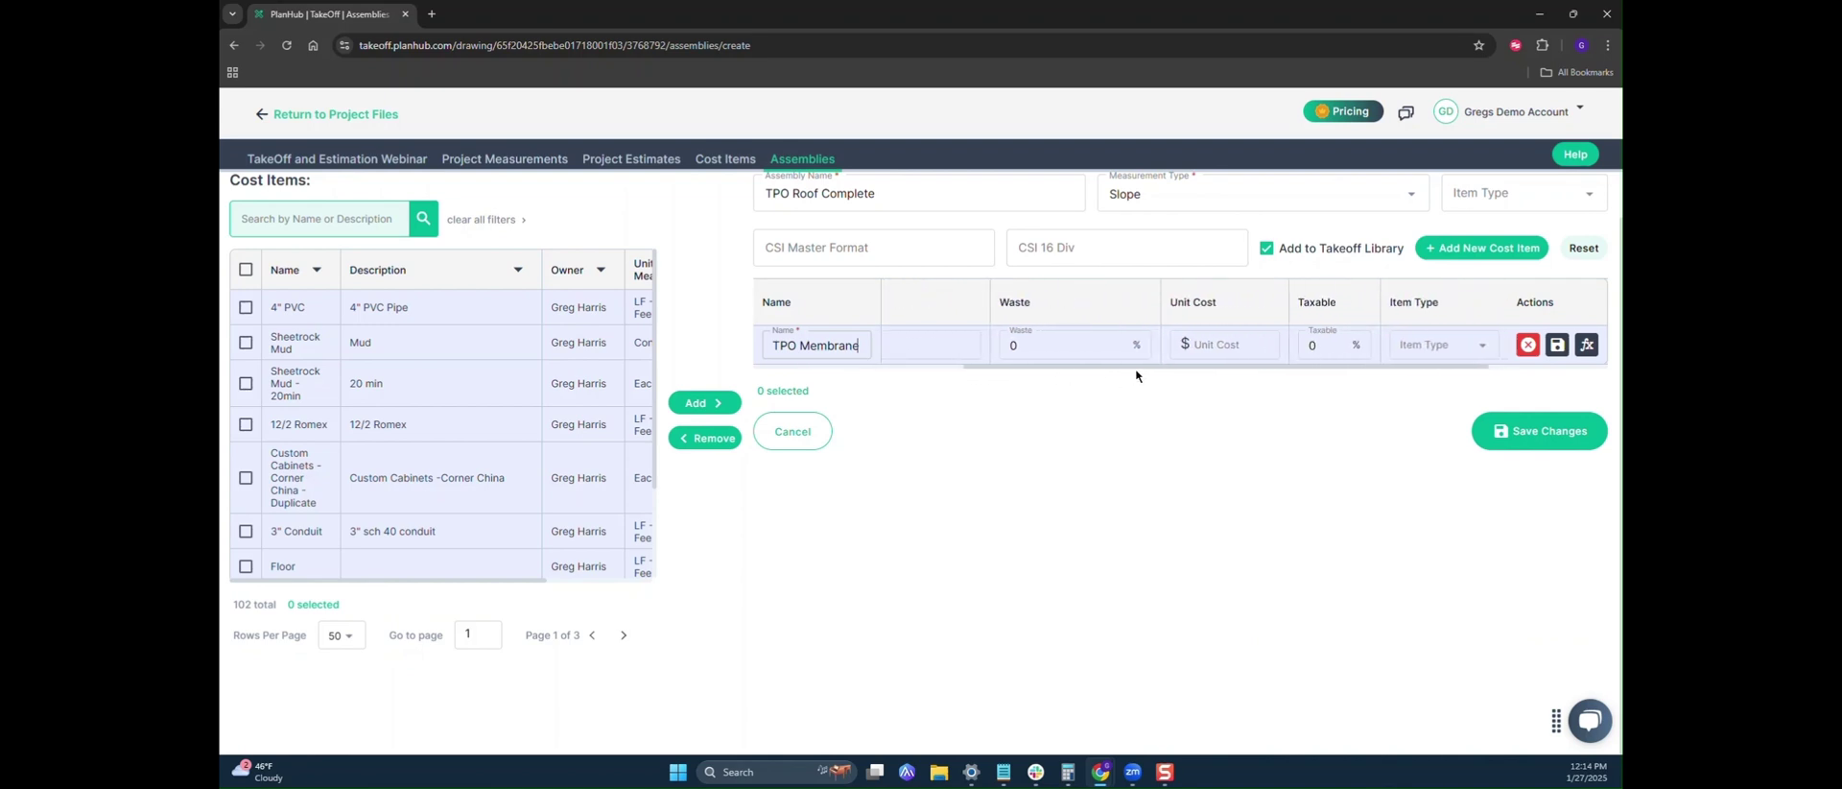
{"action": "left_click", "coordinate": [1012, 346]}
{"action": "type", "text": "0"}
{"action": "left_click_drag", "start_coordinate": [1072, 370], "coordinate": [1145, 370]}
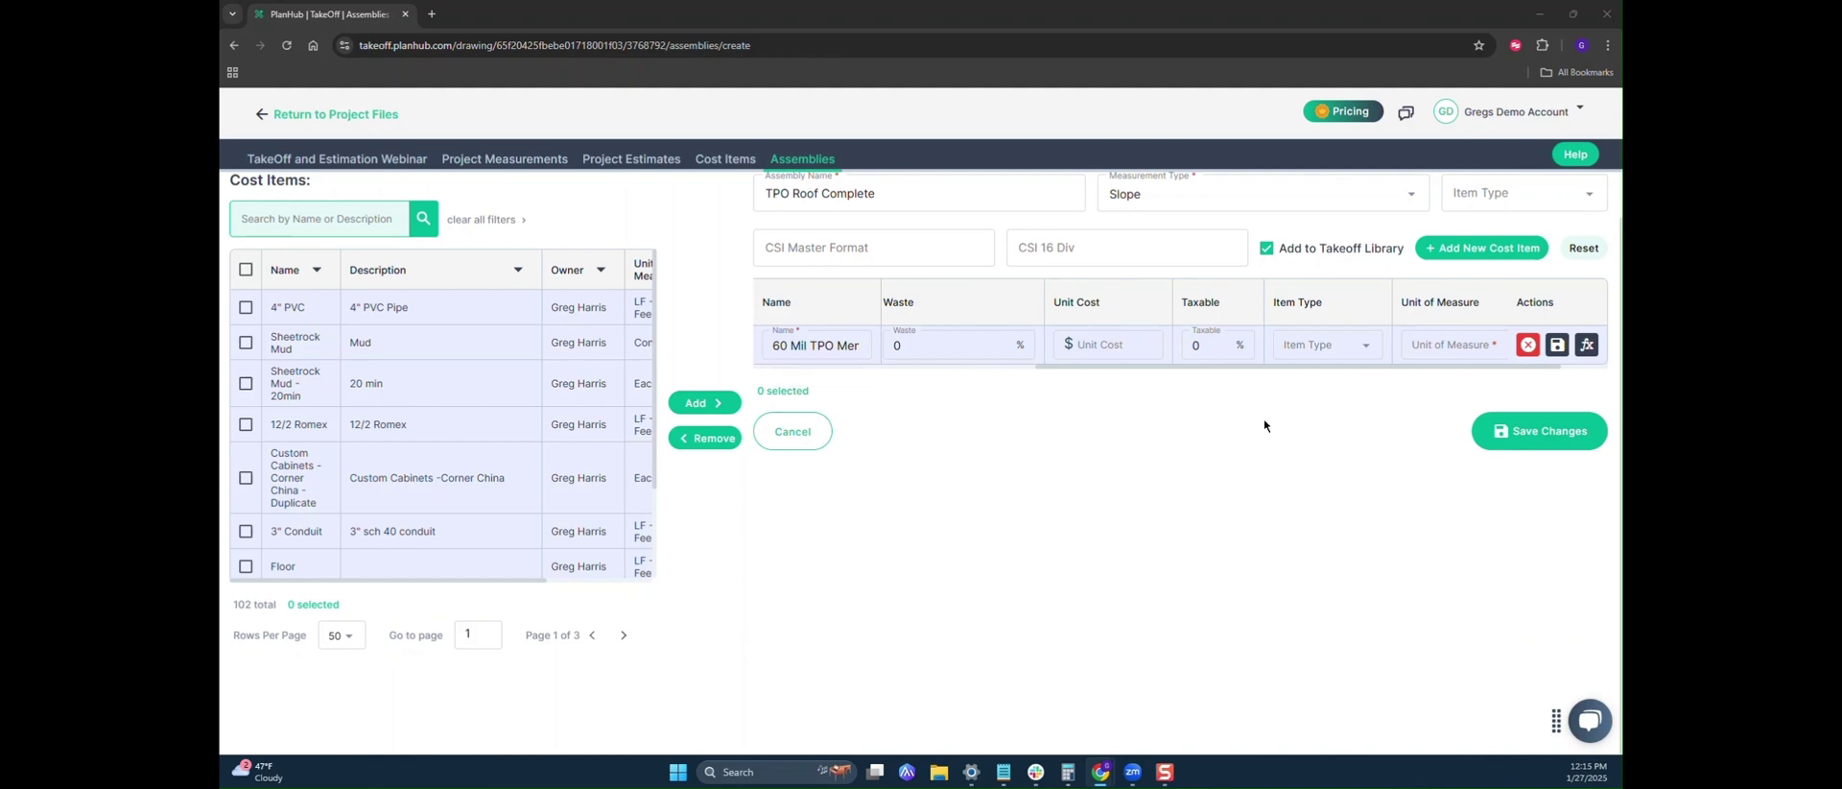
{"action": "left_click", "coordinate": [1133, 345]}
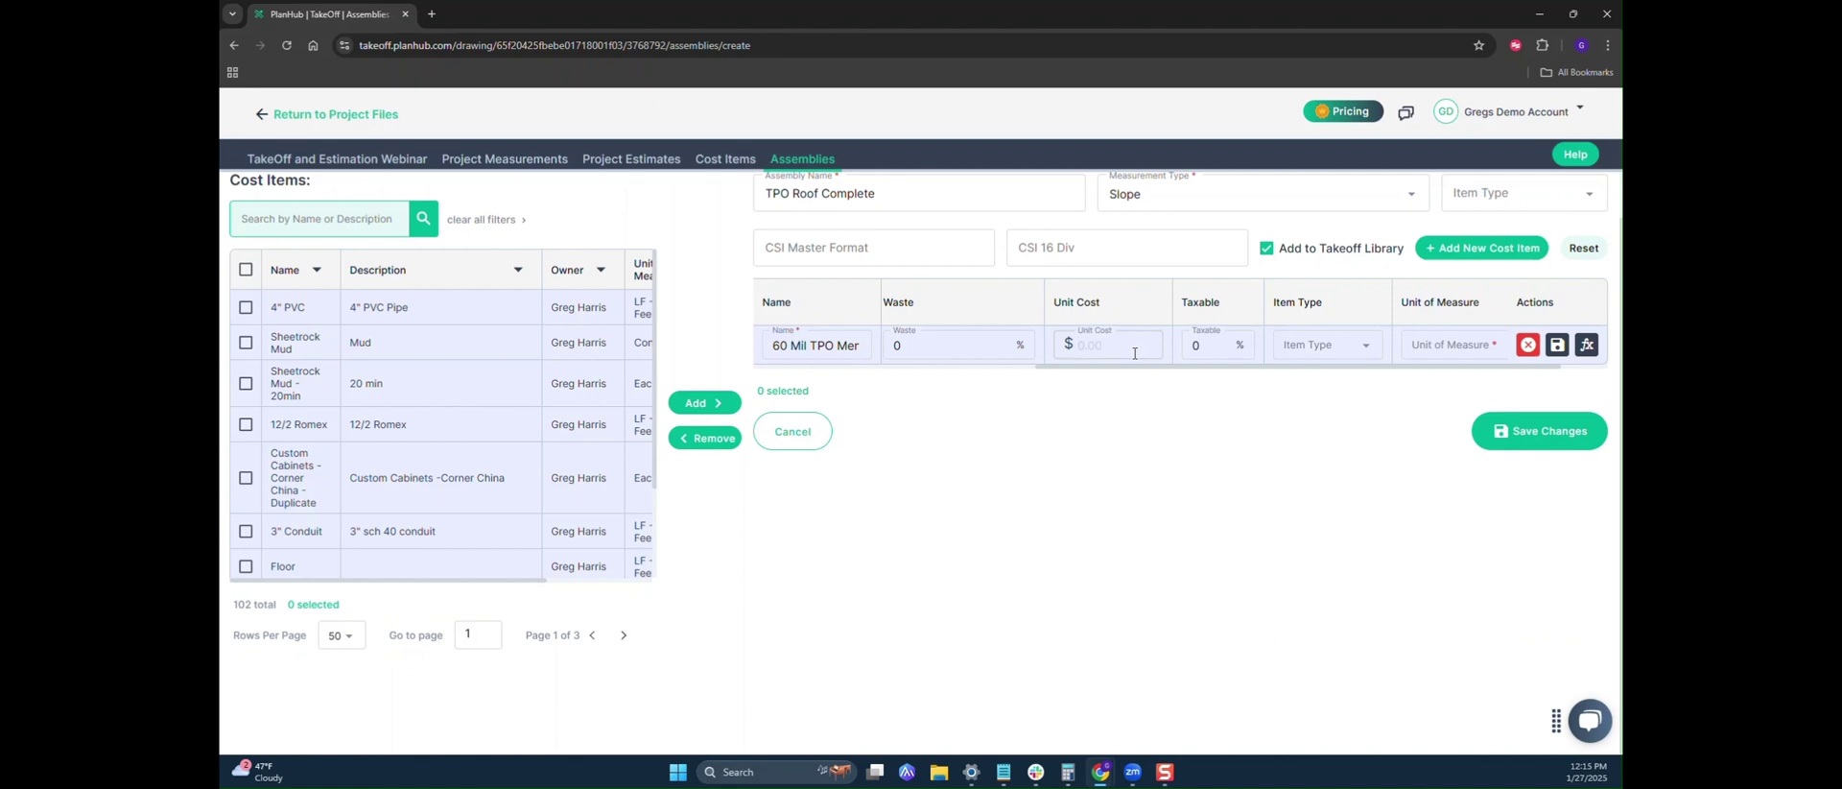
{"action": "type", "text": "10"}
{"action": "key", "text": "BackSpace"}
{"action": "type", "text": "100"}
- Set the membrane's item type to Materials and its unit of measure to Rolls, and save the cost item
{"action": "left_click", "coordinate": [1305, 345]}
{"action": "left_click", "coordinate": [1306, 436]}
{"action": "left_click_drag", "start_coordinate": [1329, 365], "coordinate": [1377, 366]}
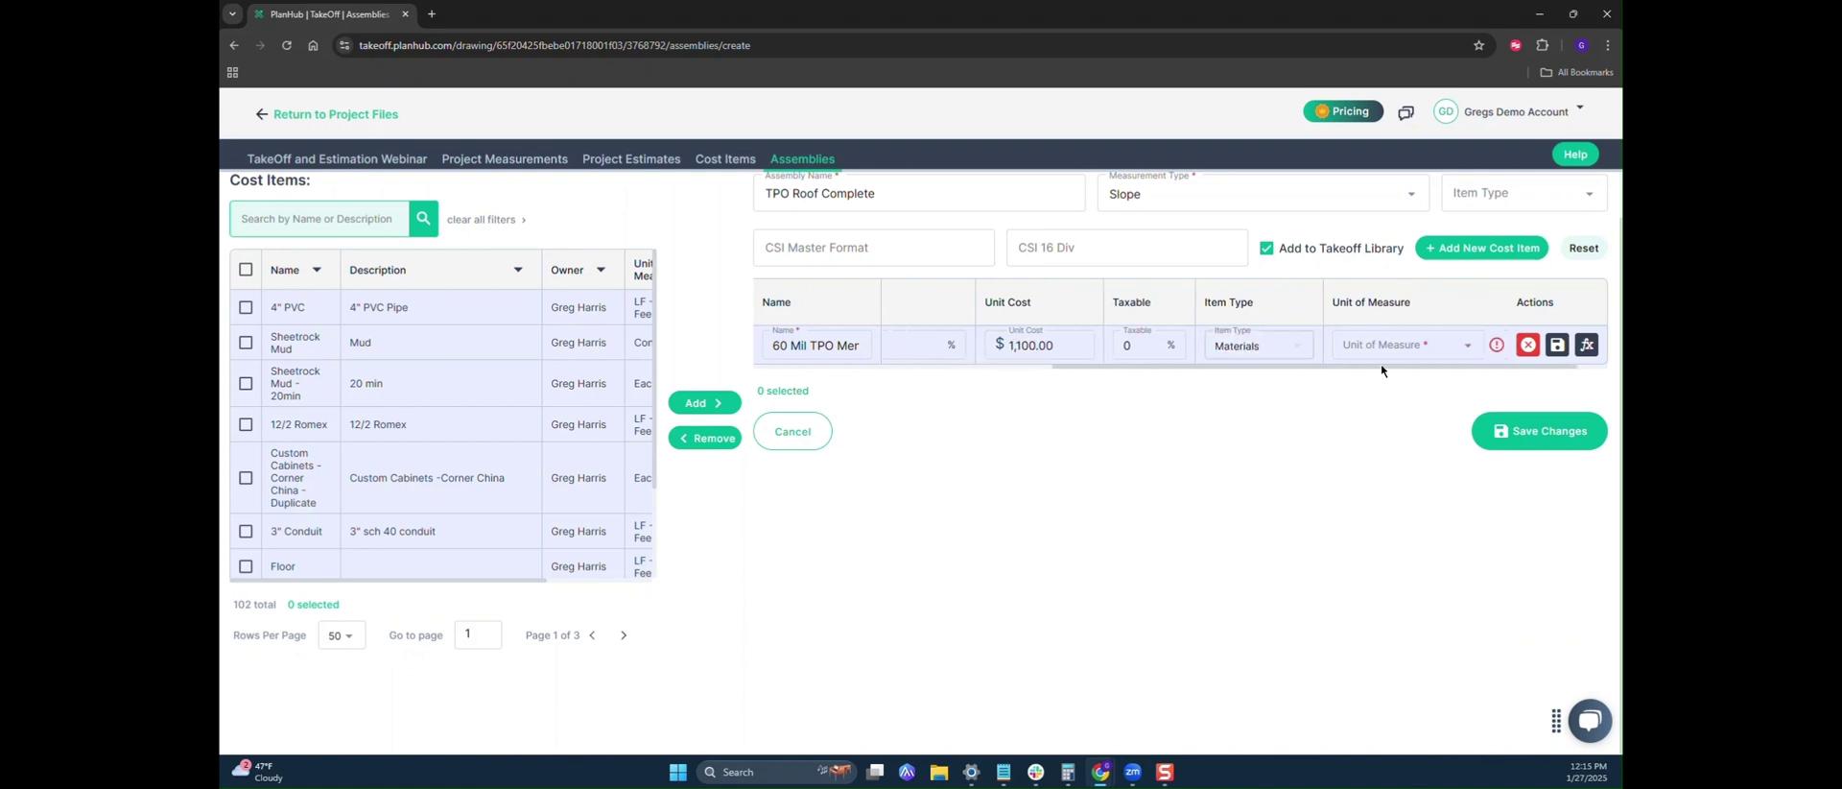
{"action": "left_click", "coordinate": [1428, 351]}
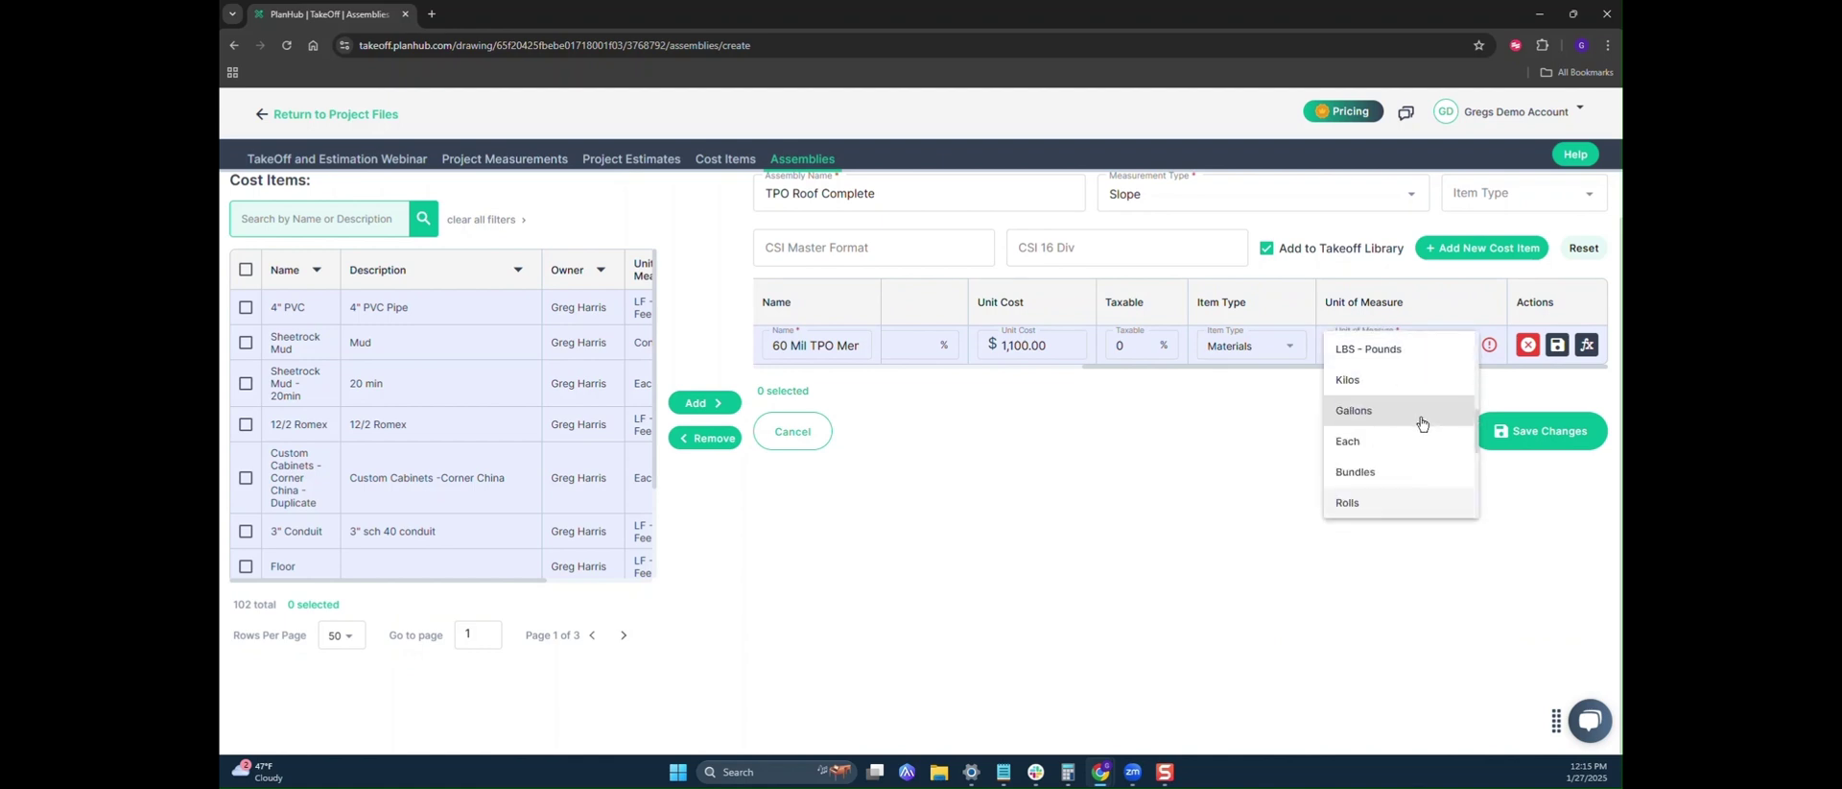
{"action": "left_click", "coordinate": [1390, 507]}
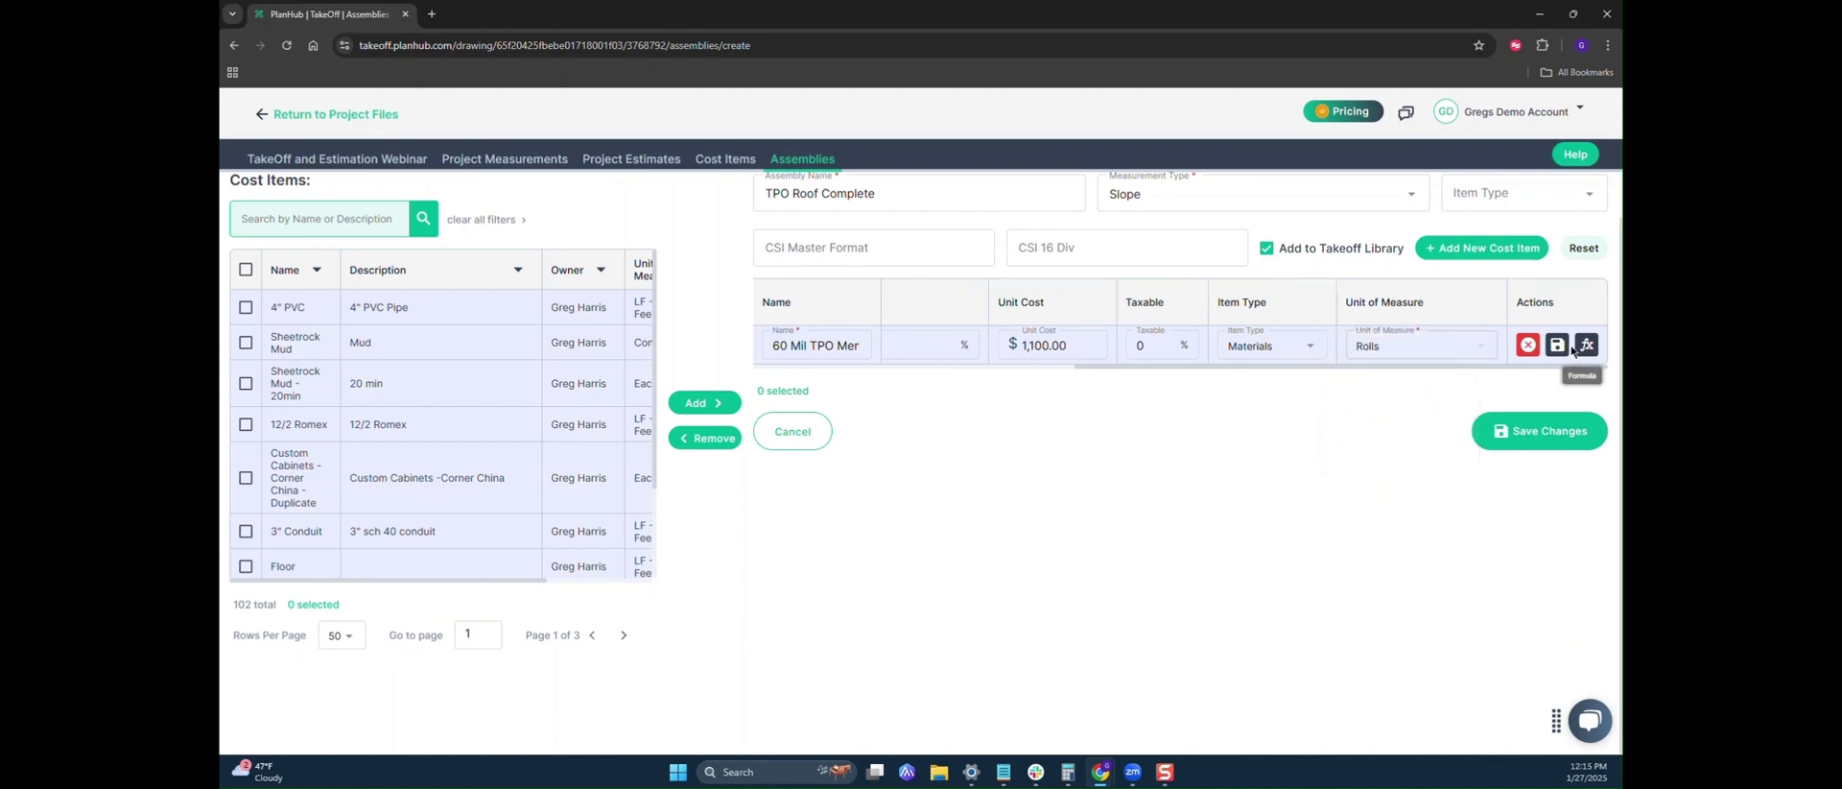
{"action": "left_click", "coordinate": [1557, 344]}
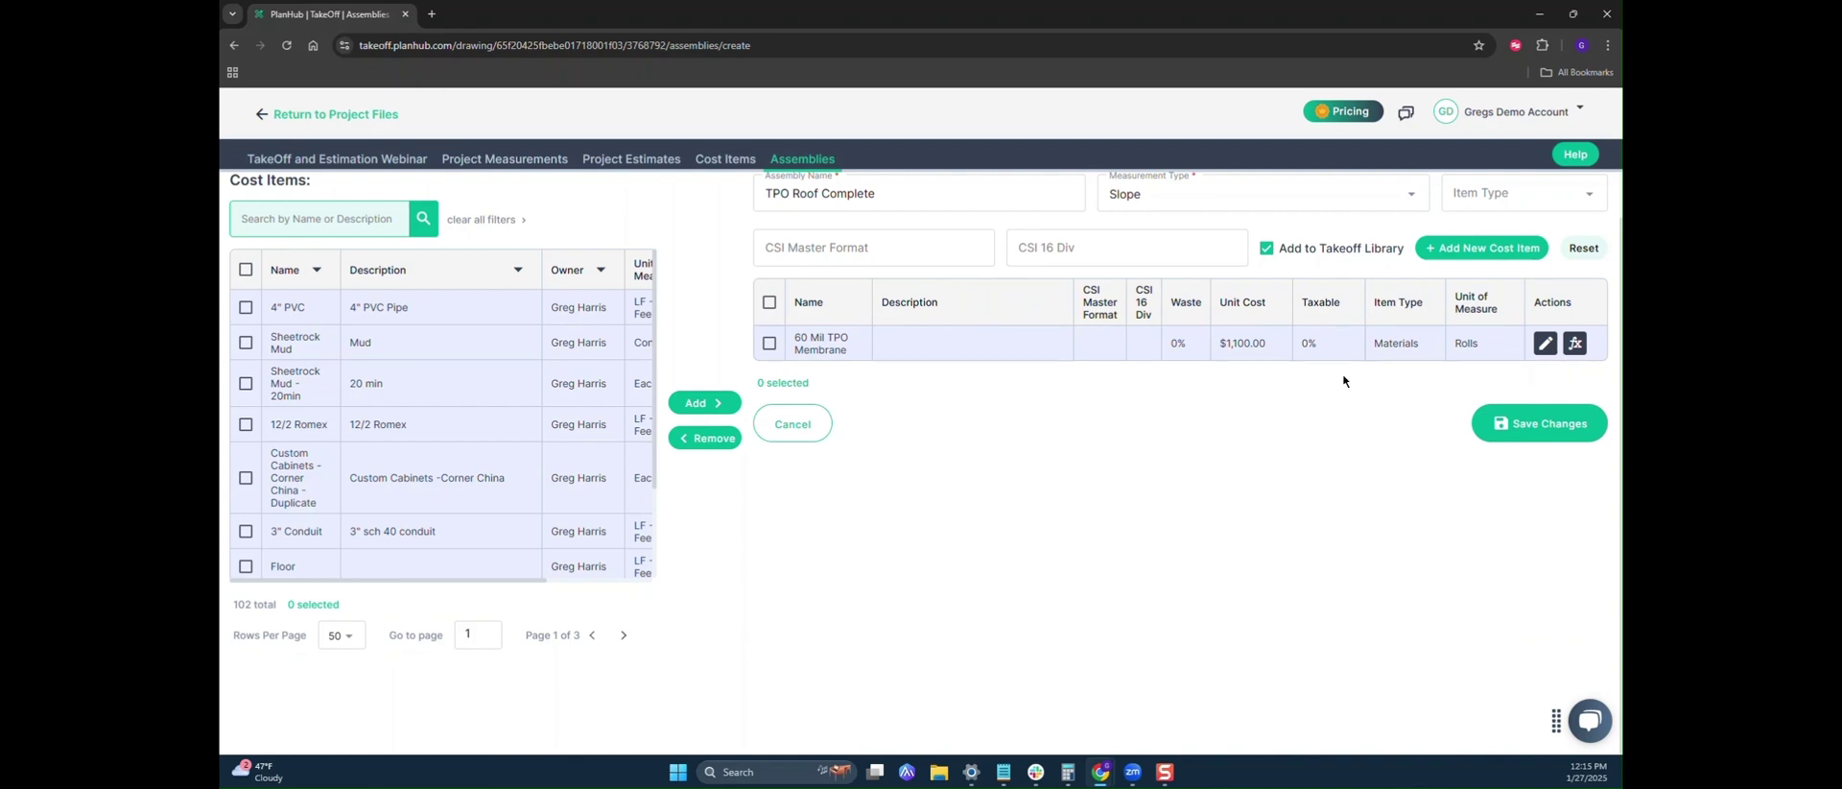
- Start a formula for the 60 Mil TPO Membrane cost item and name it "TPO Membrane with Parapet Walls"
{"action": "scroll", "coordinate": [1339, 382], "scroll_direction": "up", "scroll_amount": 1}
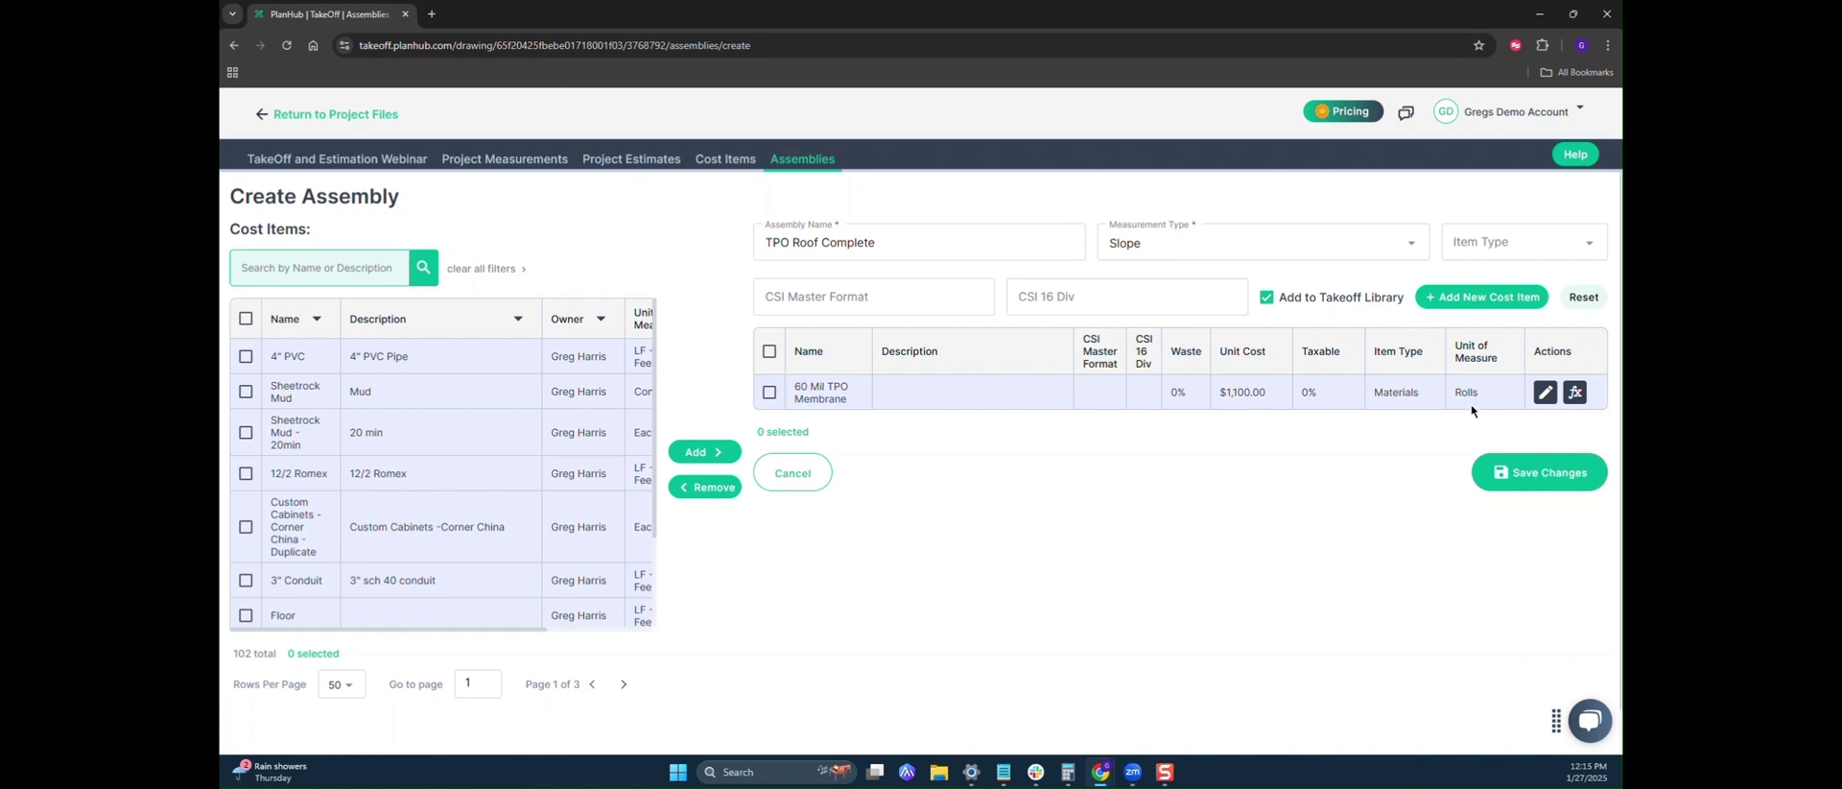
{"action": "left_click", "coordinate": [1575, 392]}
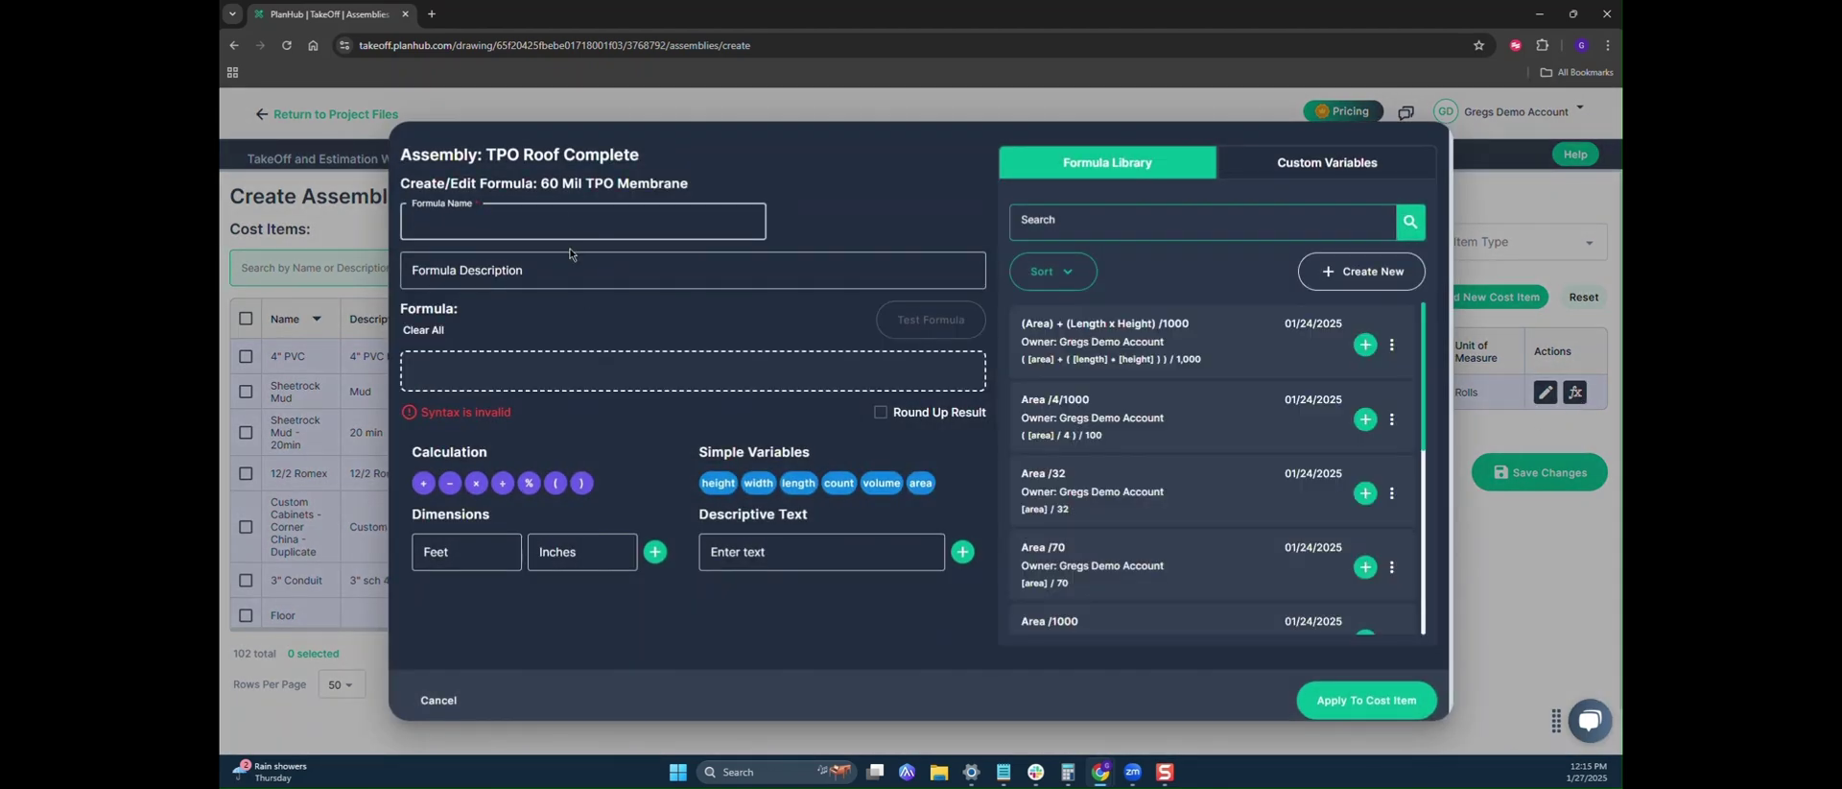
{"action": "type", "text": "TPO Membrane with"}
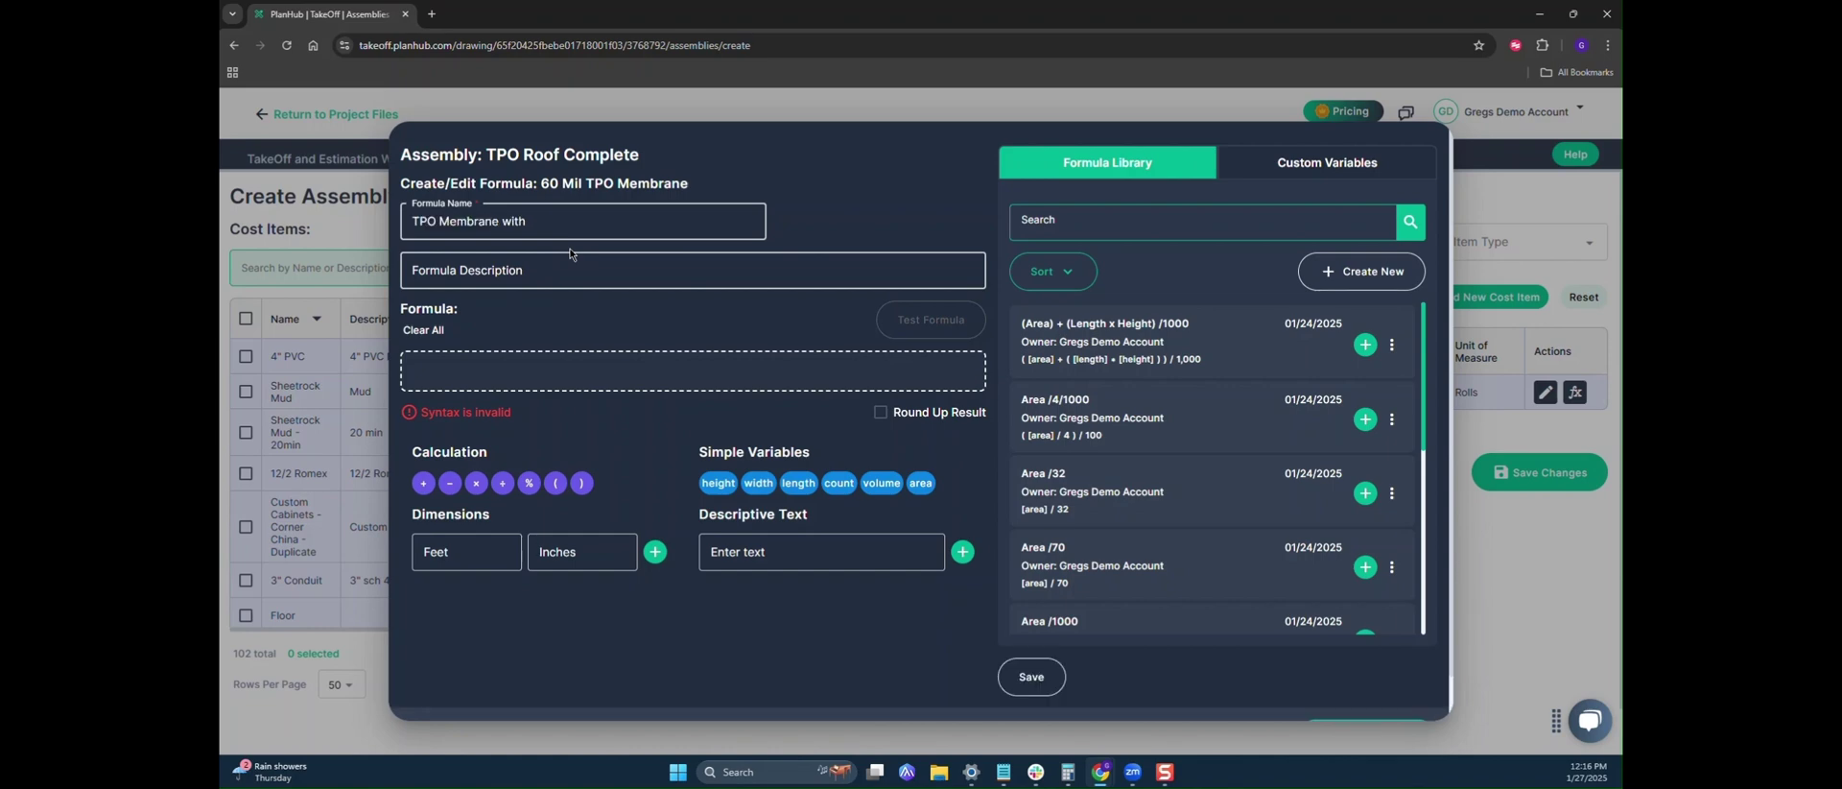
{"action": "type", "text": " Parapet Walls"}
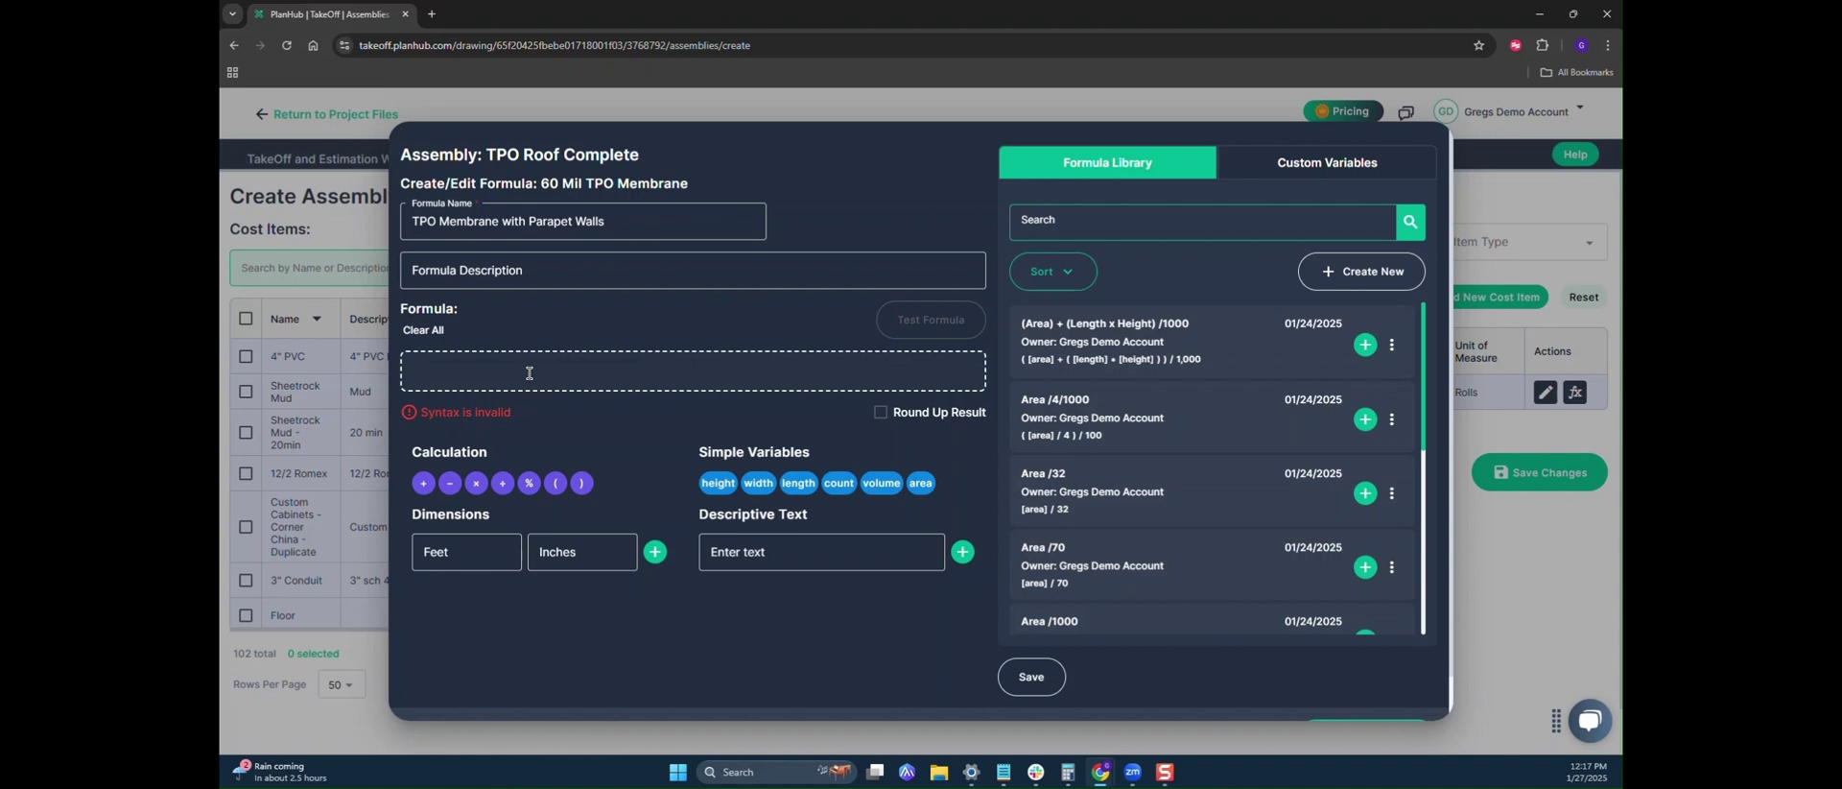
- Build the membrane formula as ([area])+([length]*[height]) so it covers the roof area plus the parapet walls
{"action": "left_click", "coordinate": [559, 485]}
{"action": "left_click", "coordinate": [921, 484]}
{"action": "left_click", "coordinate": [581, 484]}
{"action": "left_click", "coordinate": [426, 489]}
{"action": "left_click", "coordinate": [556, 483]}
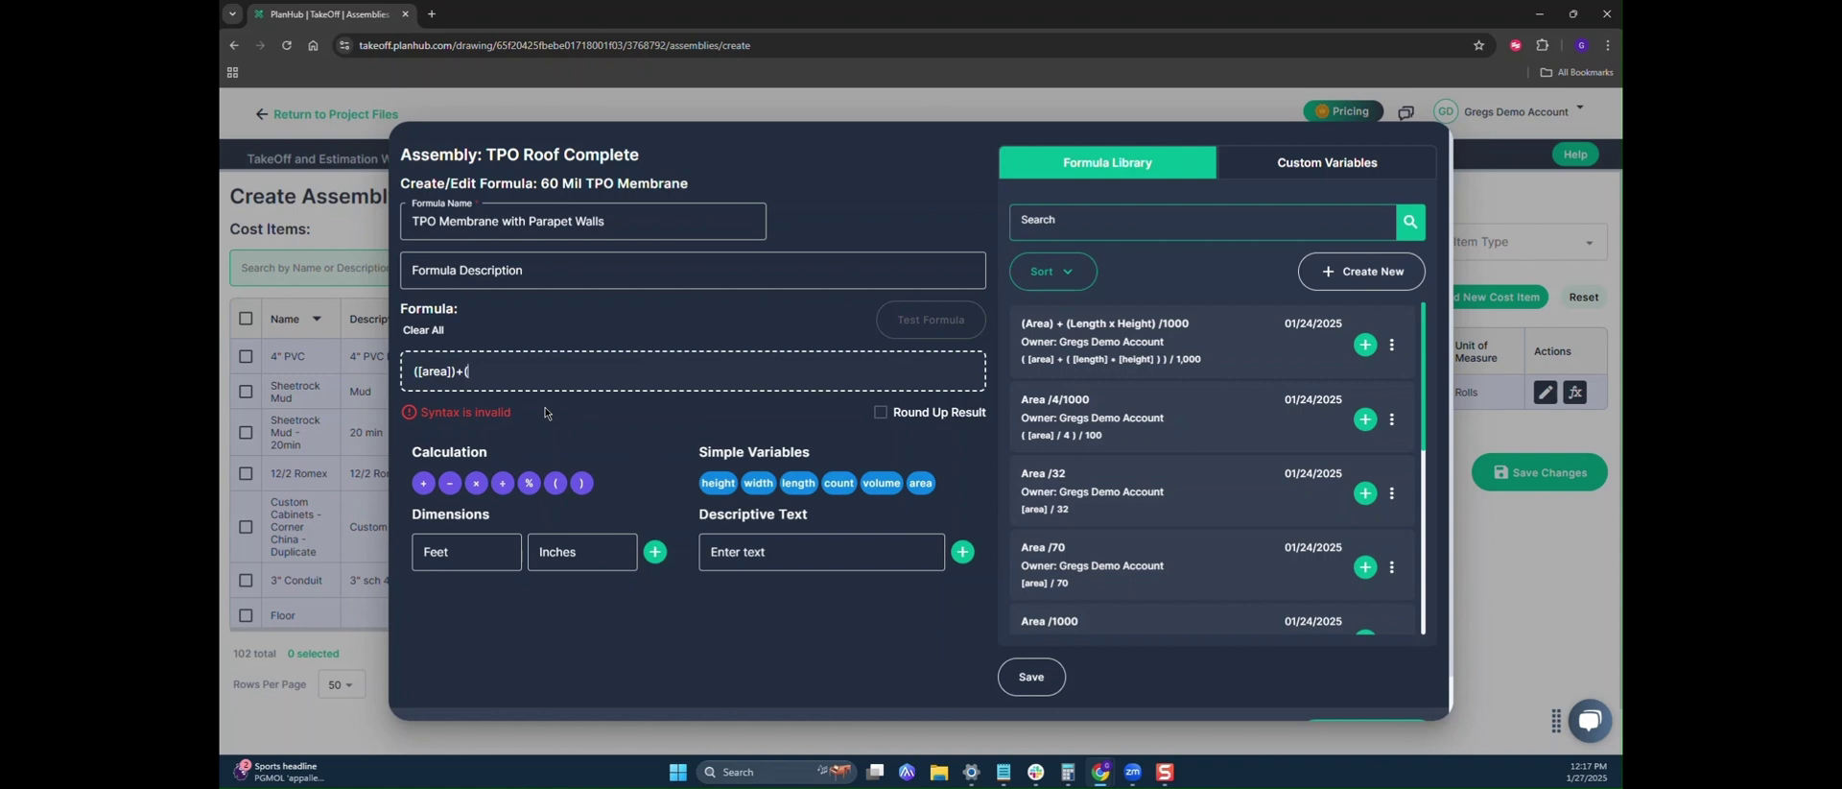
{"action": "left_click", "coordinate": [804, 485]}
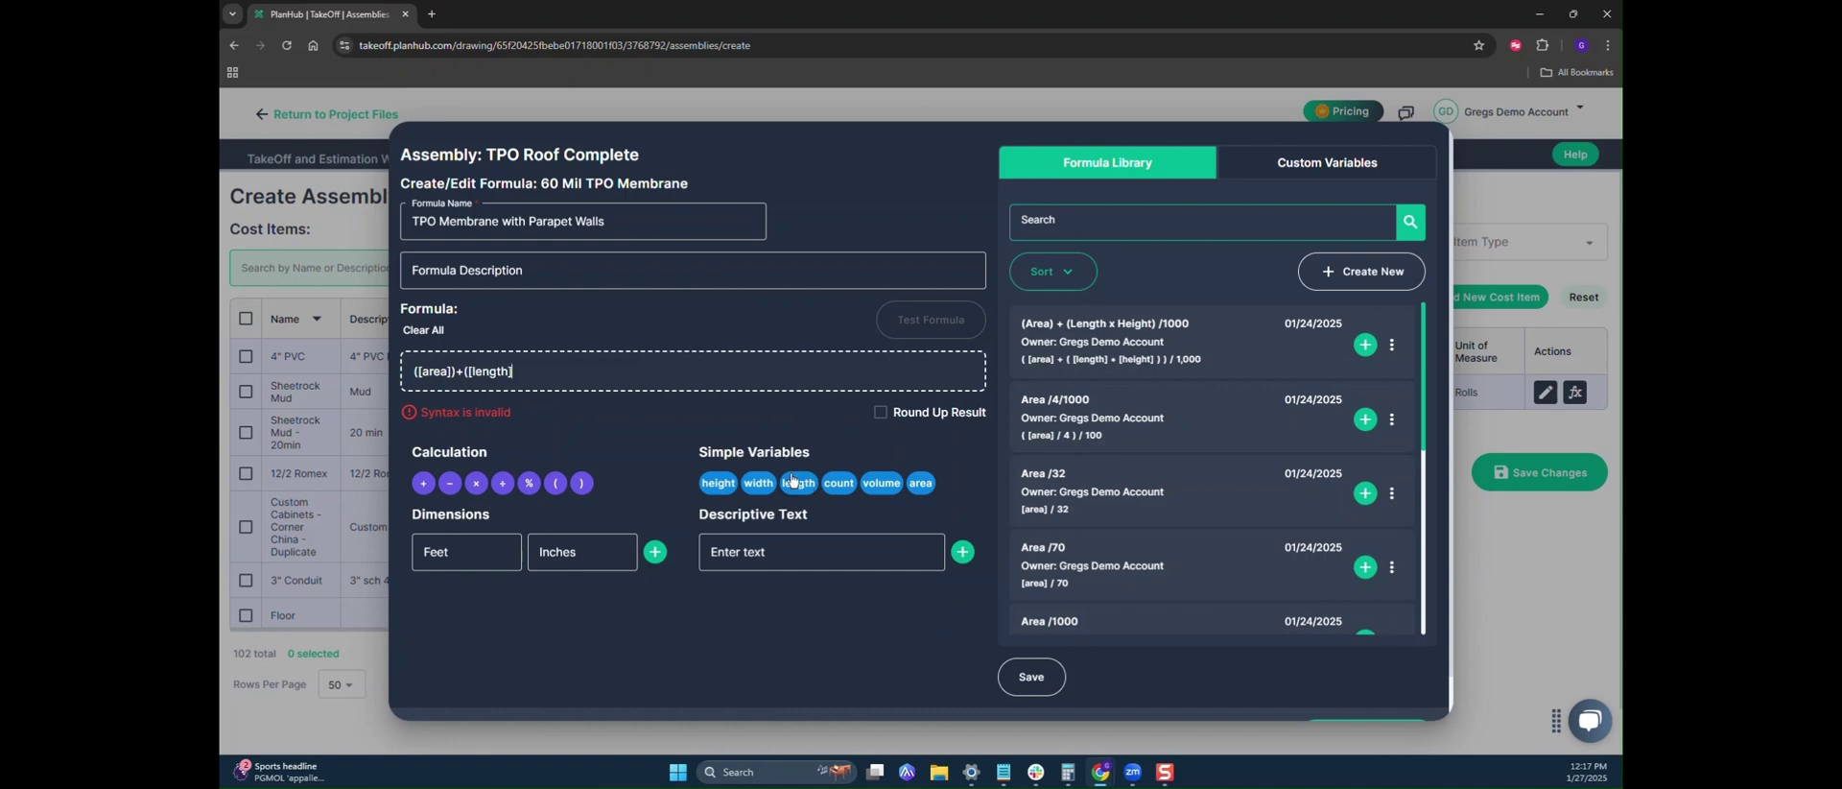
{"action": "left_click", "coordinate": [482, 486]}
{"action": "left_click", "coordinate": [717, 482]}
{"action": "type", "text": ")"}
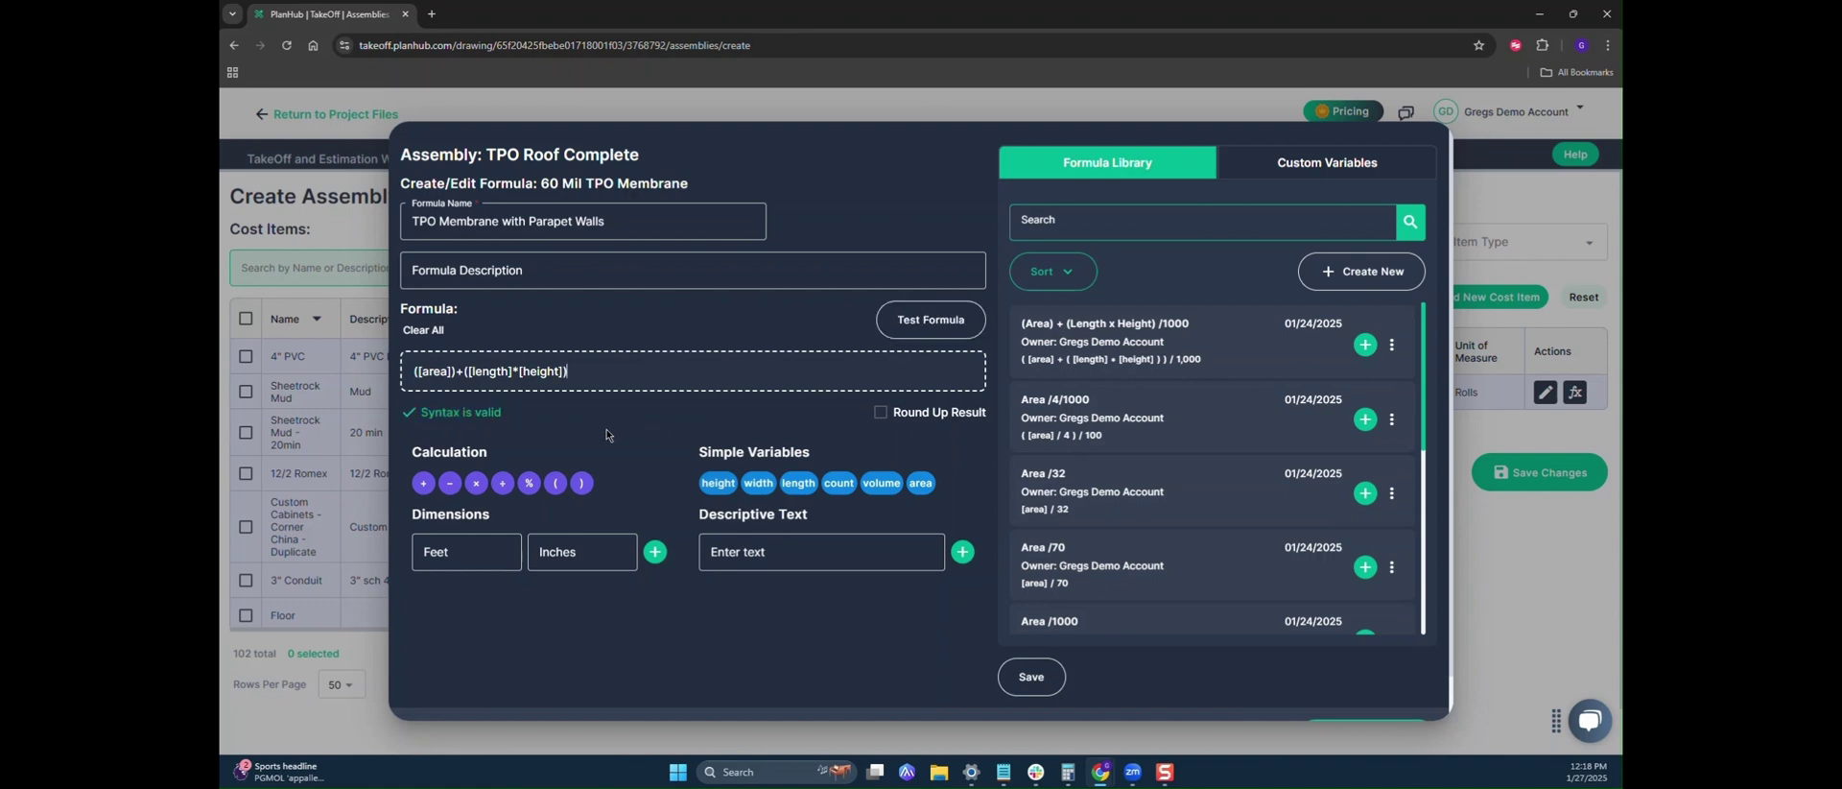
- Enclose the whole membrane expression in an outer pair of parentheses and divide it by 1000
{"action": "type", "text": ")"}
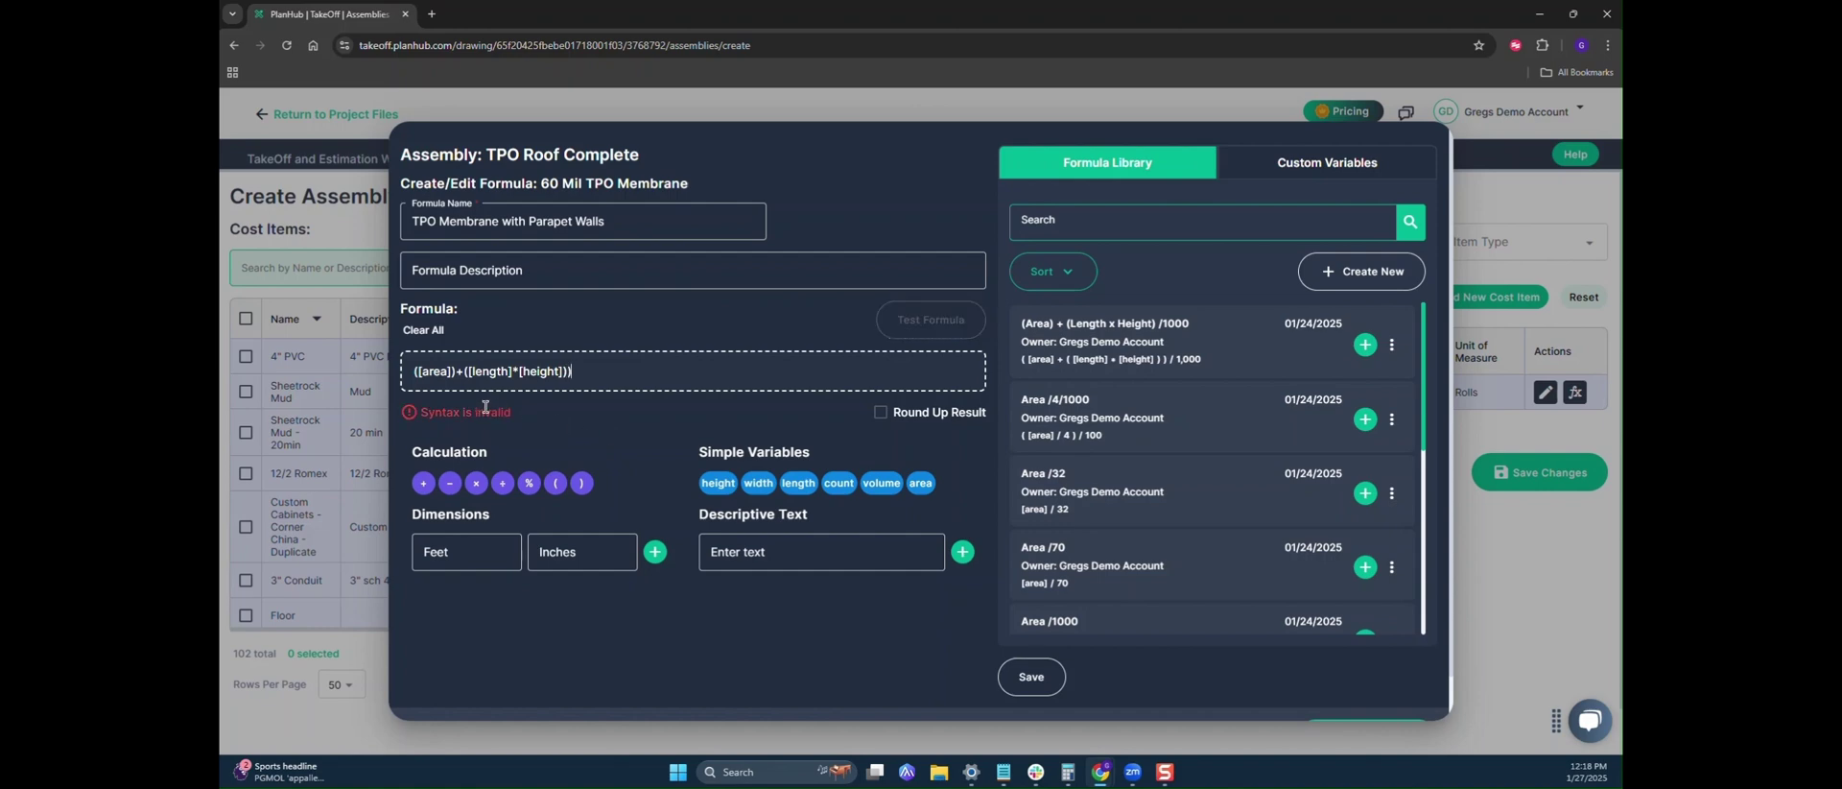
{"action": "left_click", "coordinate": [423, 390]}
{"action": "type", "text": "("}
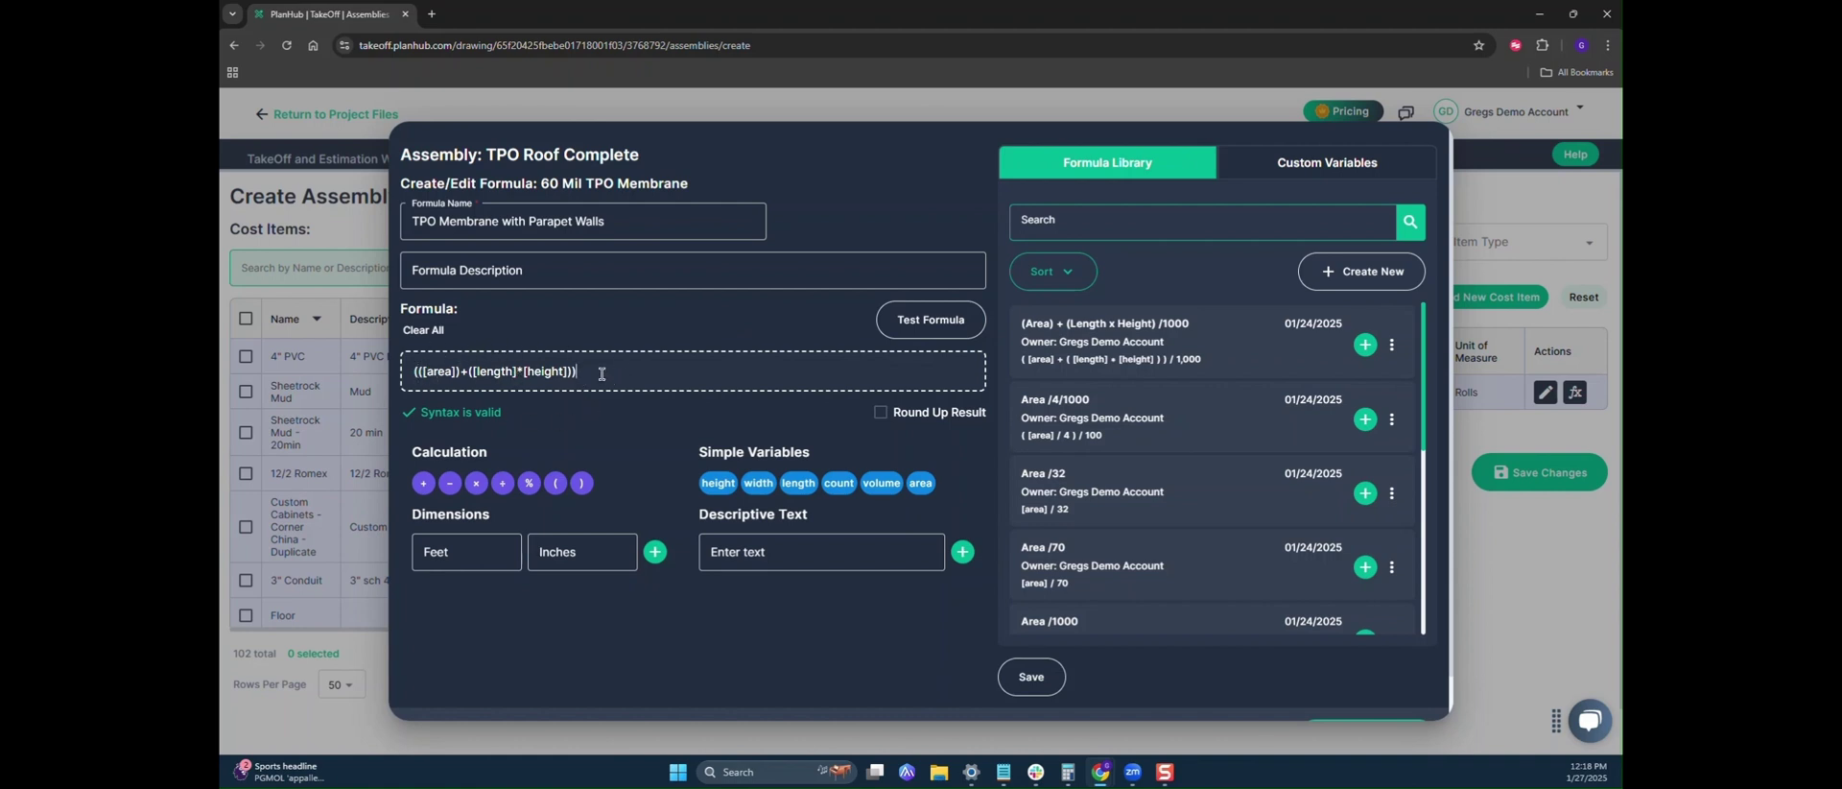
{"action": "left_click", "coordinate": [502, 482]}
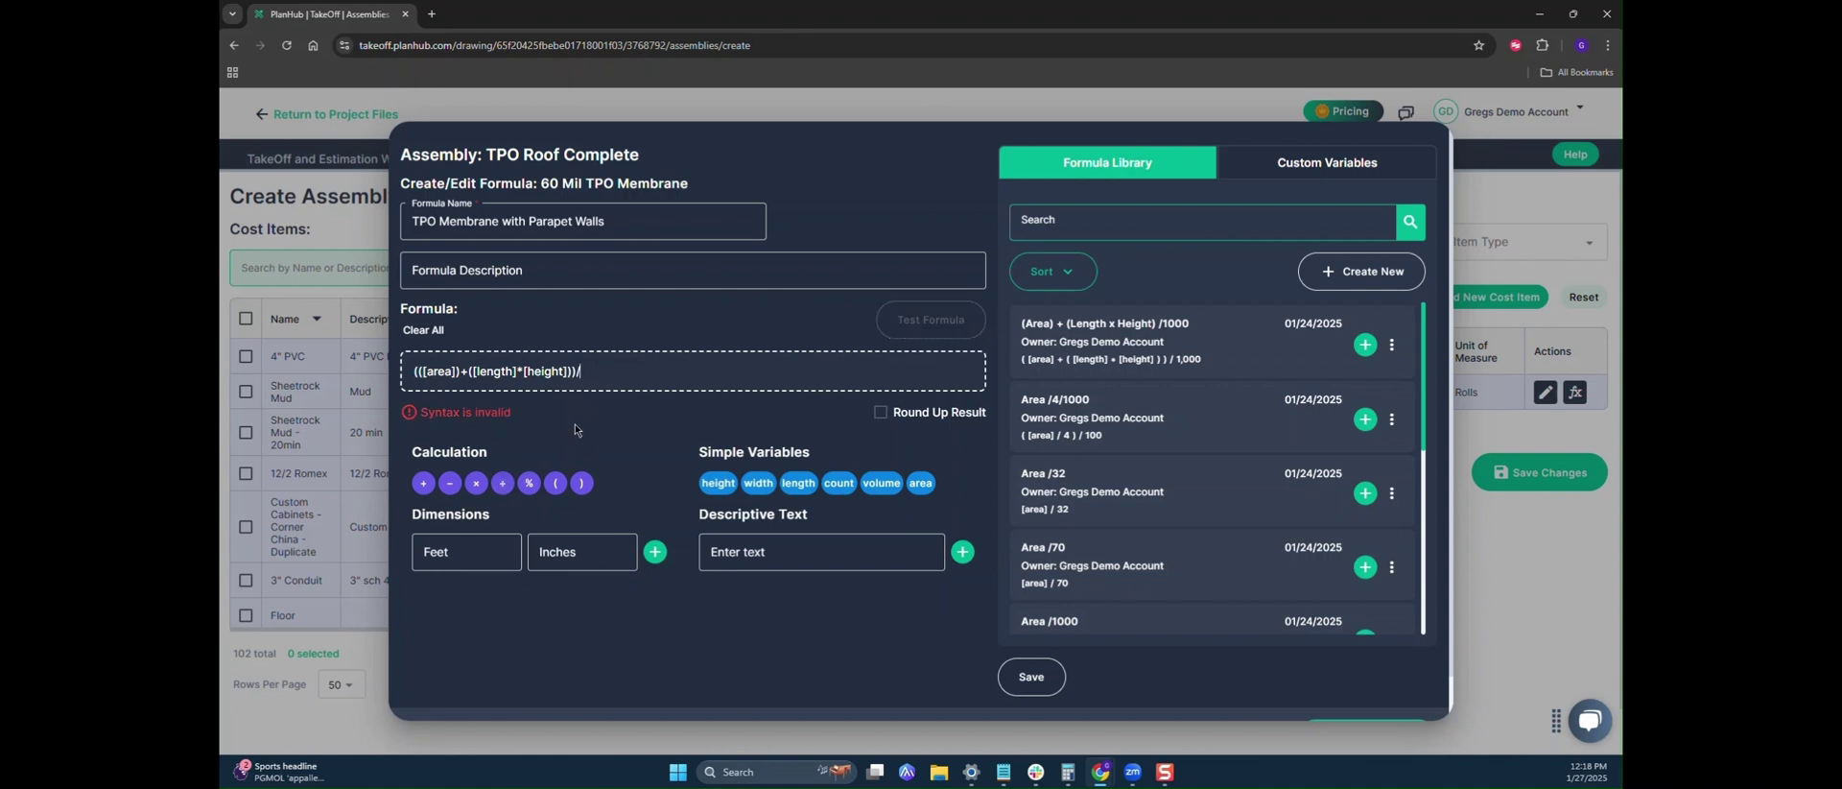
{"action": "type", "text": "1000"}
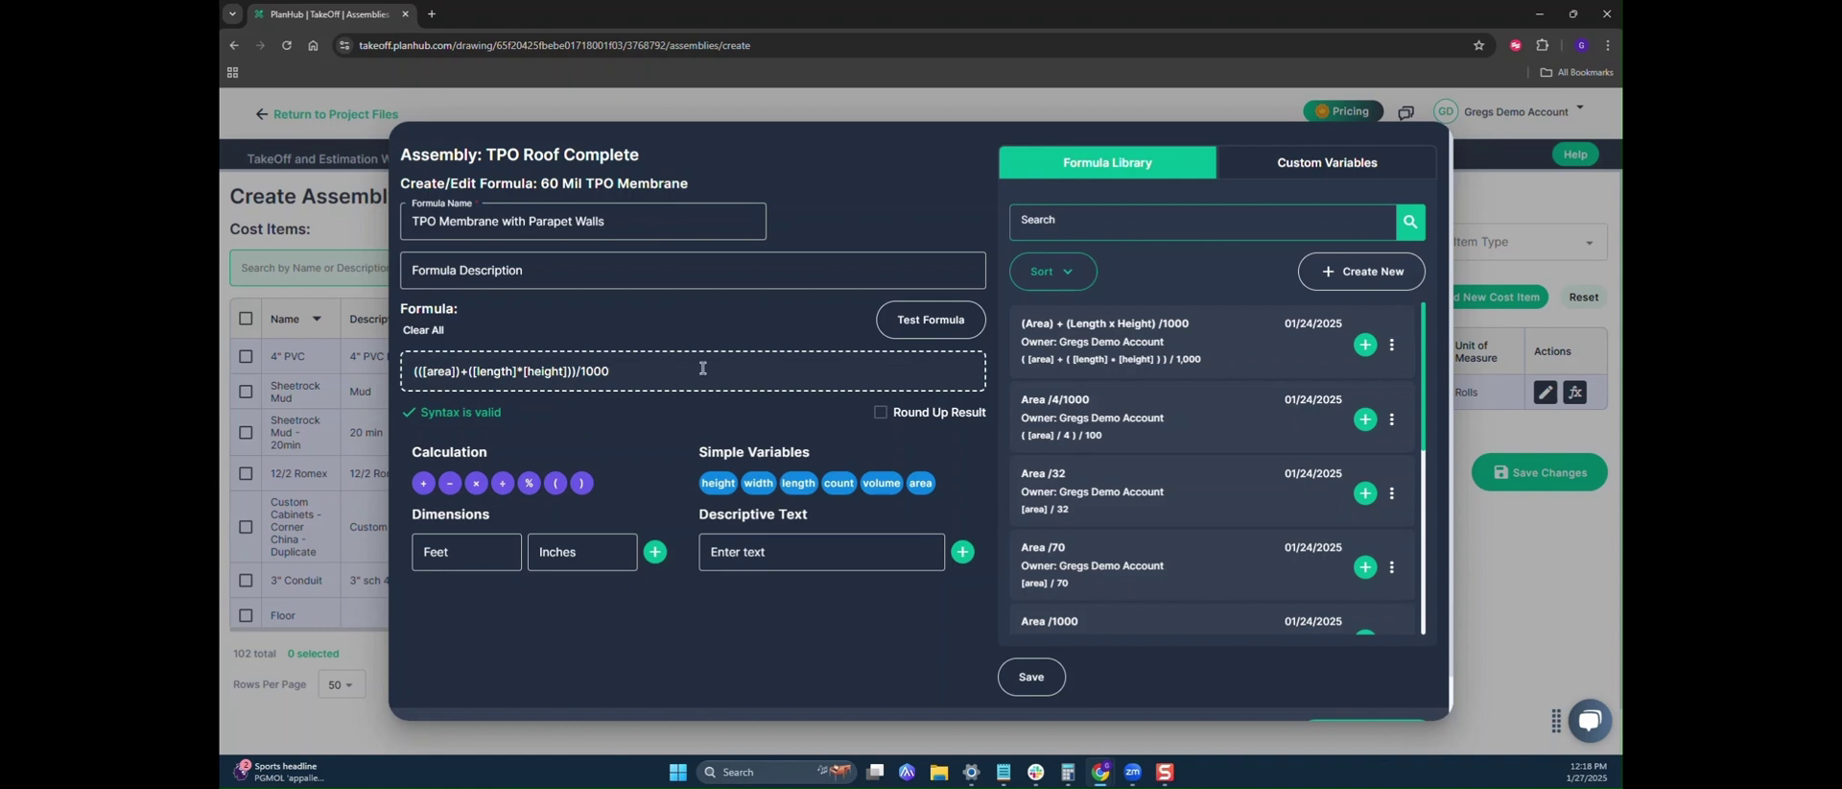
- Round up the membrane formula's result, save the formula and apply it to the 60 Mil TPO Membrane cost item
{"action": "left_click", "coordinate": [881, 415]}
{"action": "left_click", "coordinate": [1032, 687]}
{"action": "left_click", "coordinate": [1366, 708]}
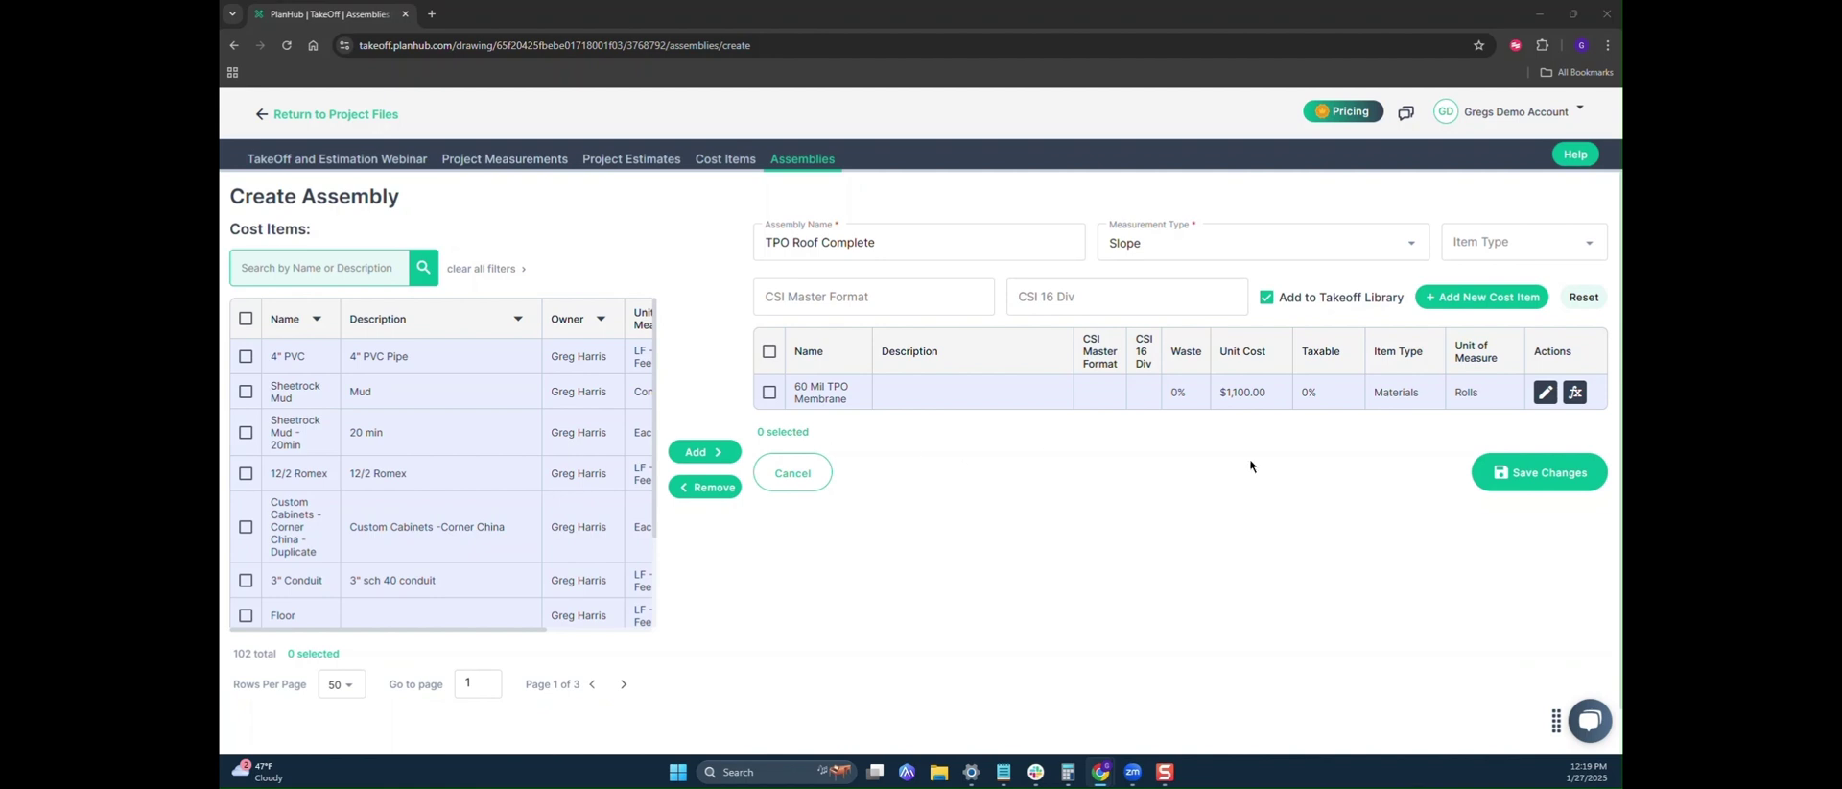
- Add a new cost item named "TPO Bonding Adhesive" to the assembly with a unit cost of $200.00
{"action": "left_click", "coordinate": [1481, 296]}
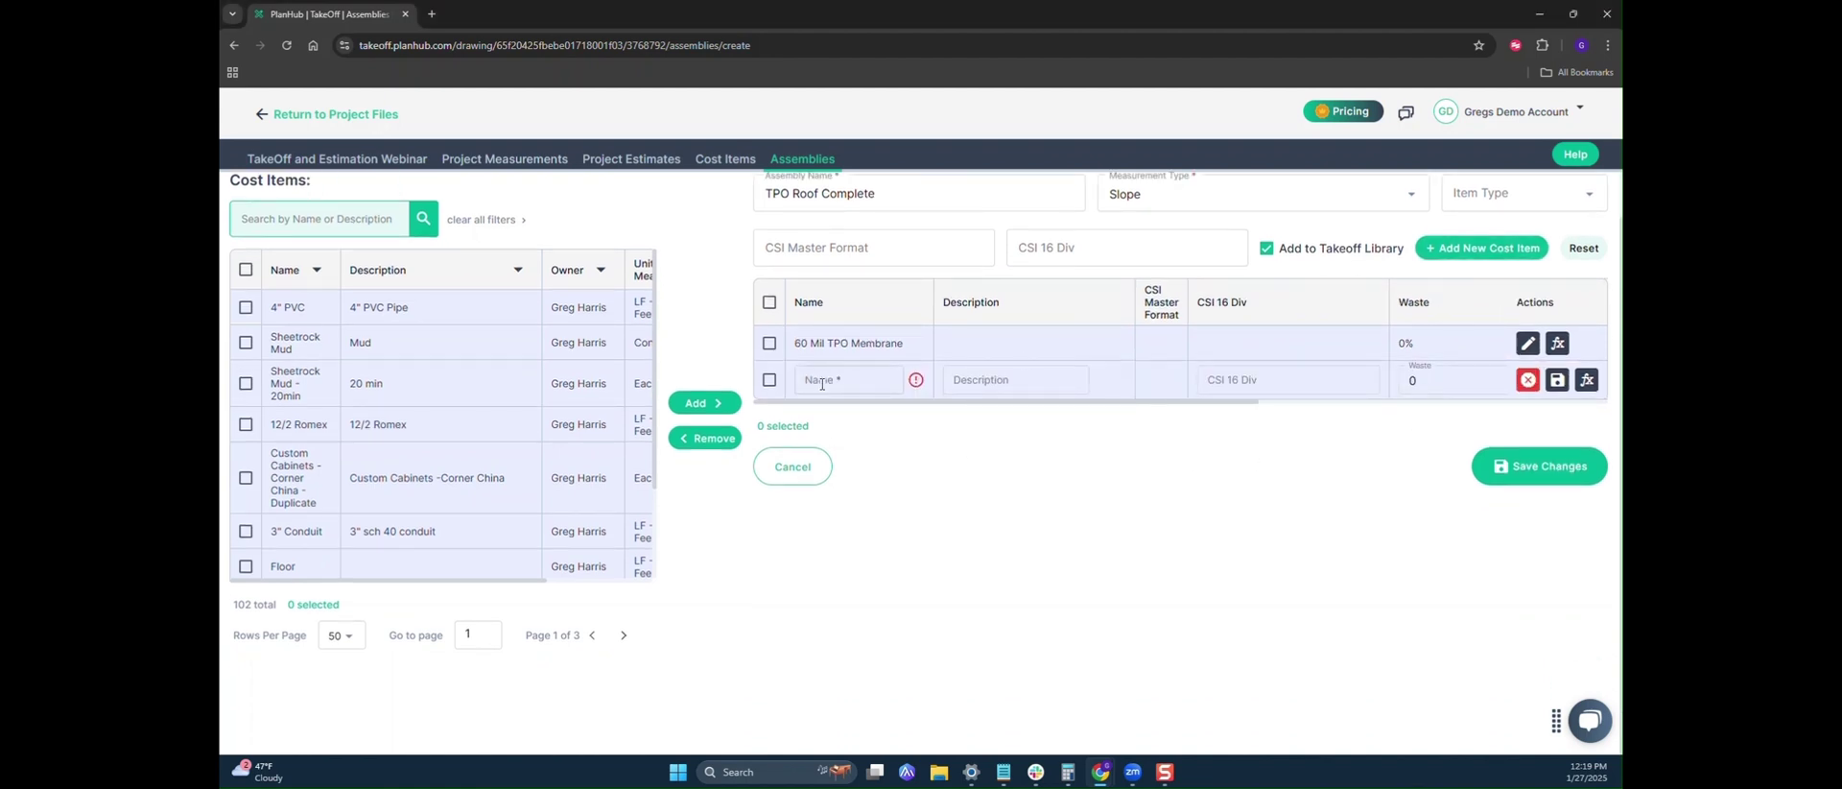
{"action": "right_click", "coordinate": [821, 383]}
{"action": "left_click", "coordinate": [974, 509]}
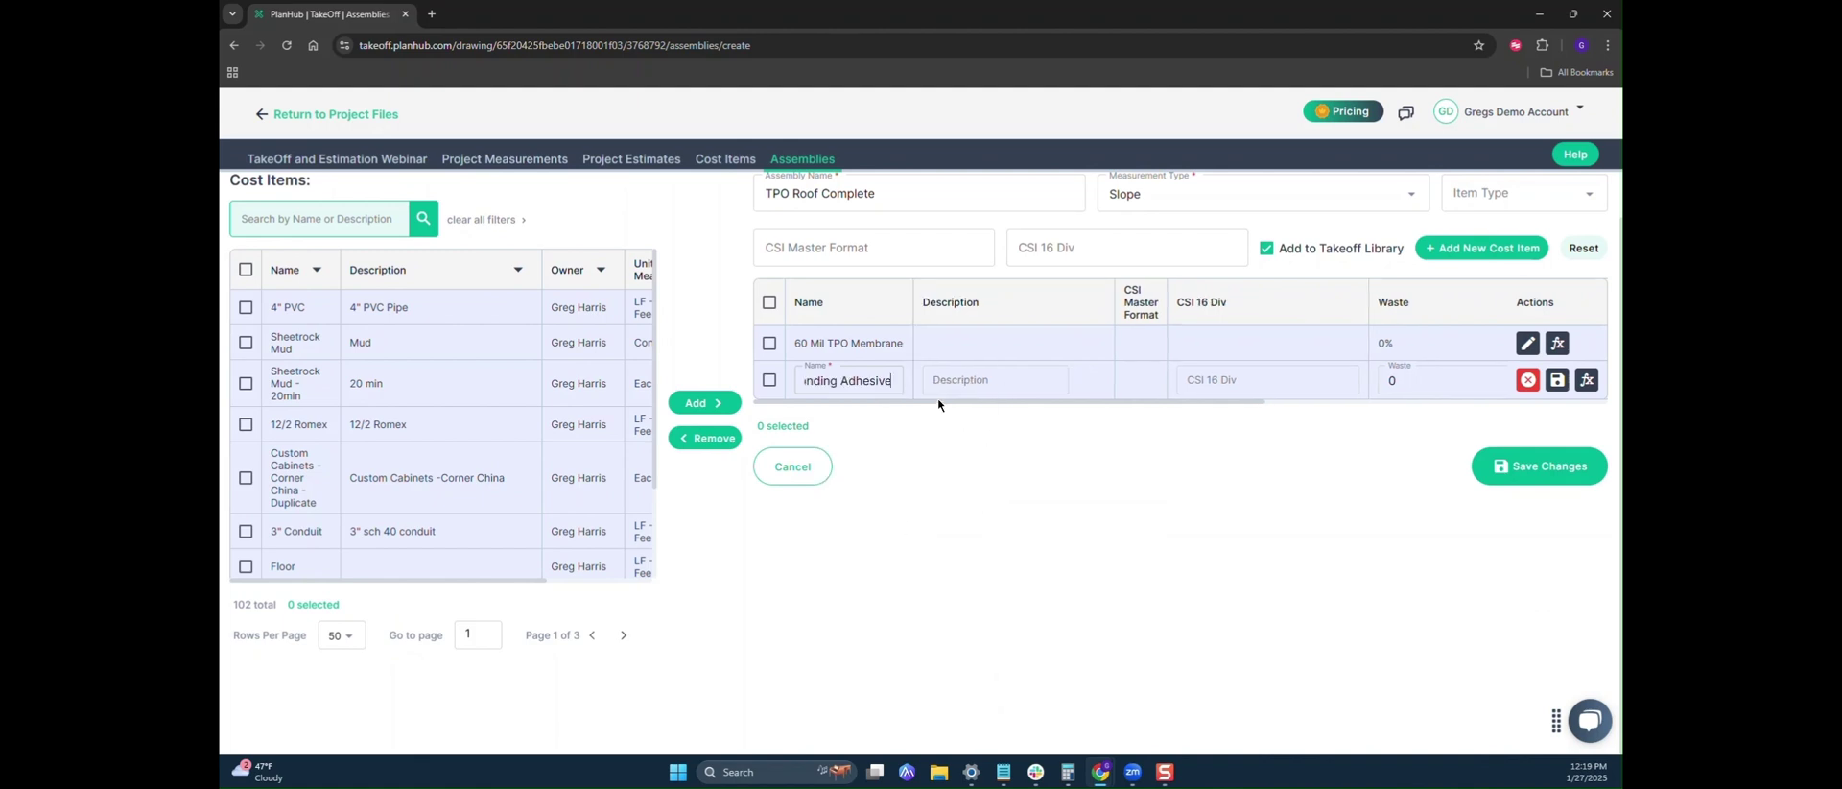
{"action": "left_click_drag", "start_coordinate": [940, 400], "coordinate": [1232, 405]}
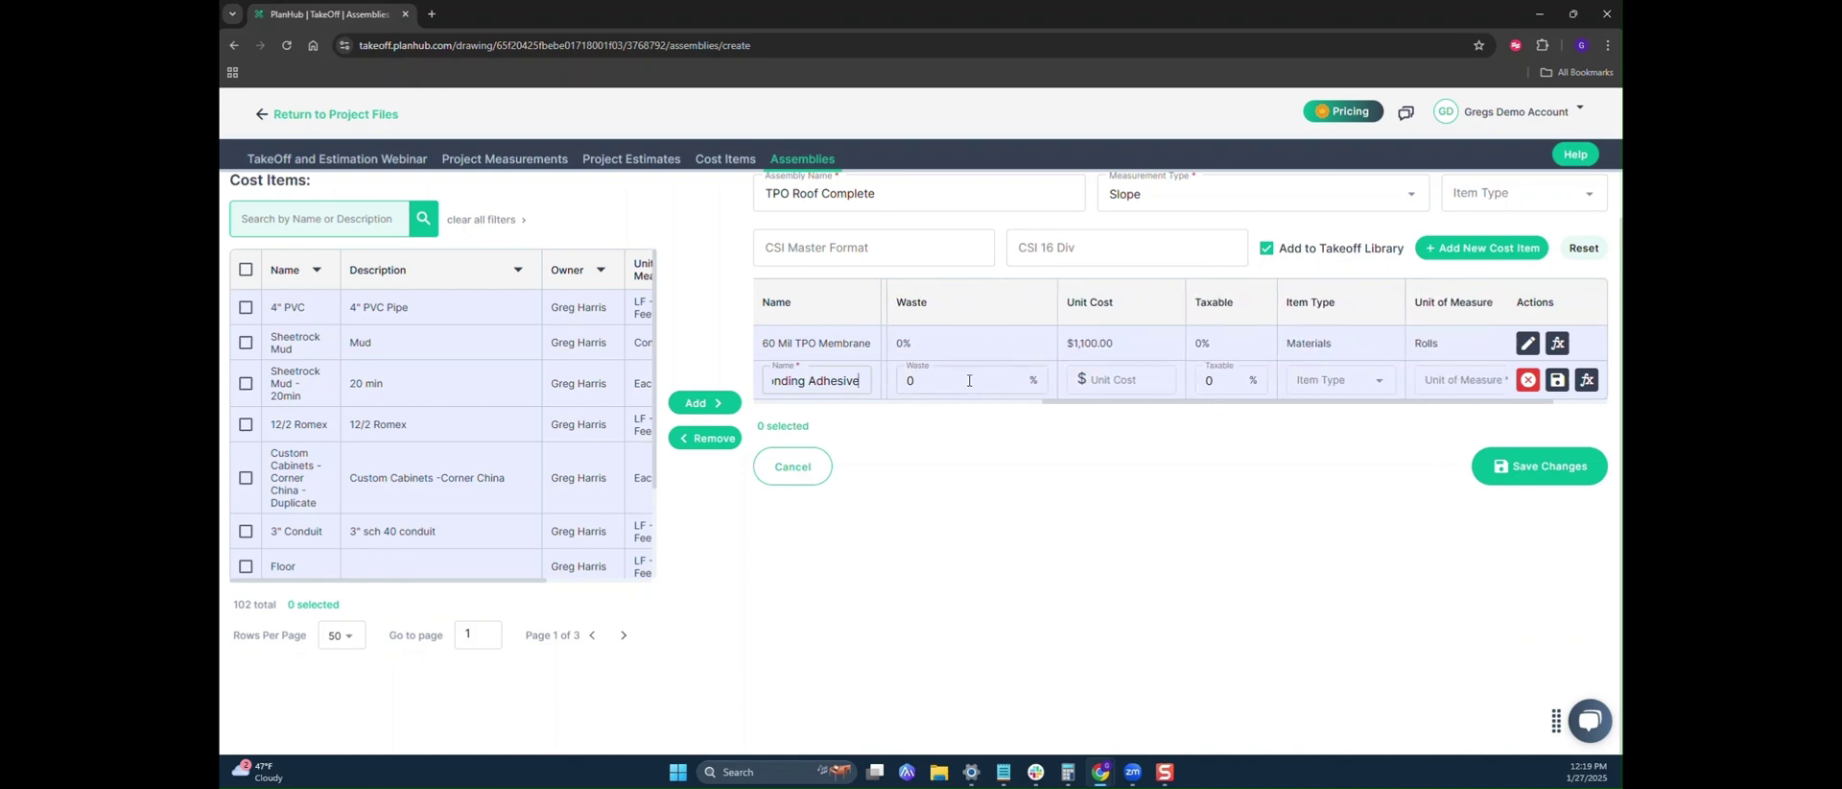
{"action": "left_click", "coordinate": [1099, 382]}
{"action": "type", "text": "200"}
- Set the bonding adhesive's item type to Materials and its unit of measure to Gallons, and save the cost item
{"action": "left_click_drag", "start_coordinate": [1199, 401], "coordinate": [1253, 401]}
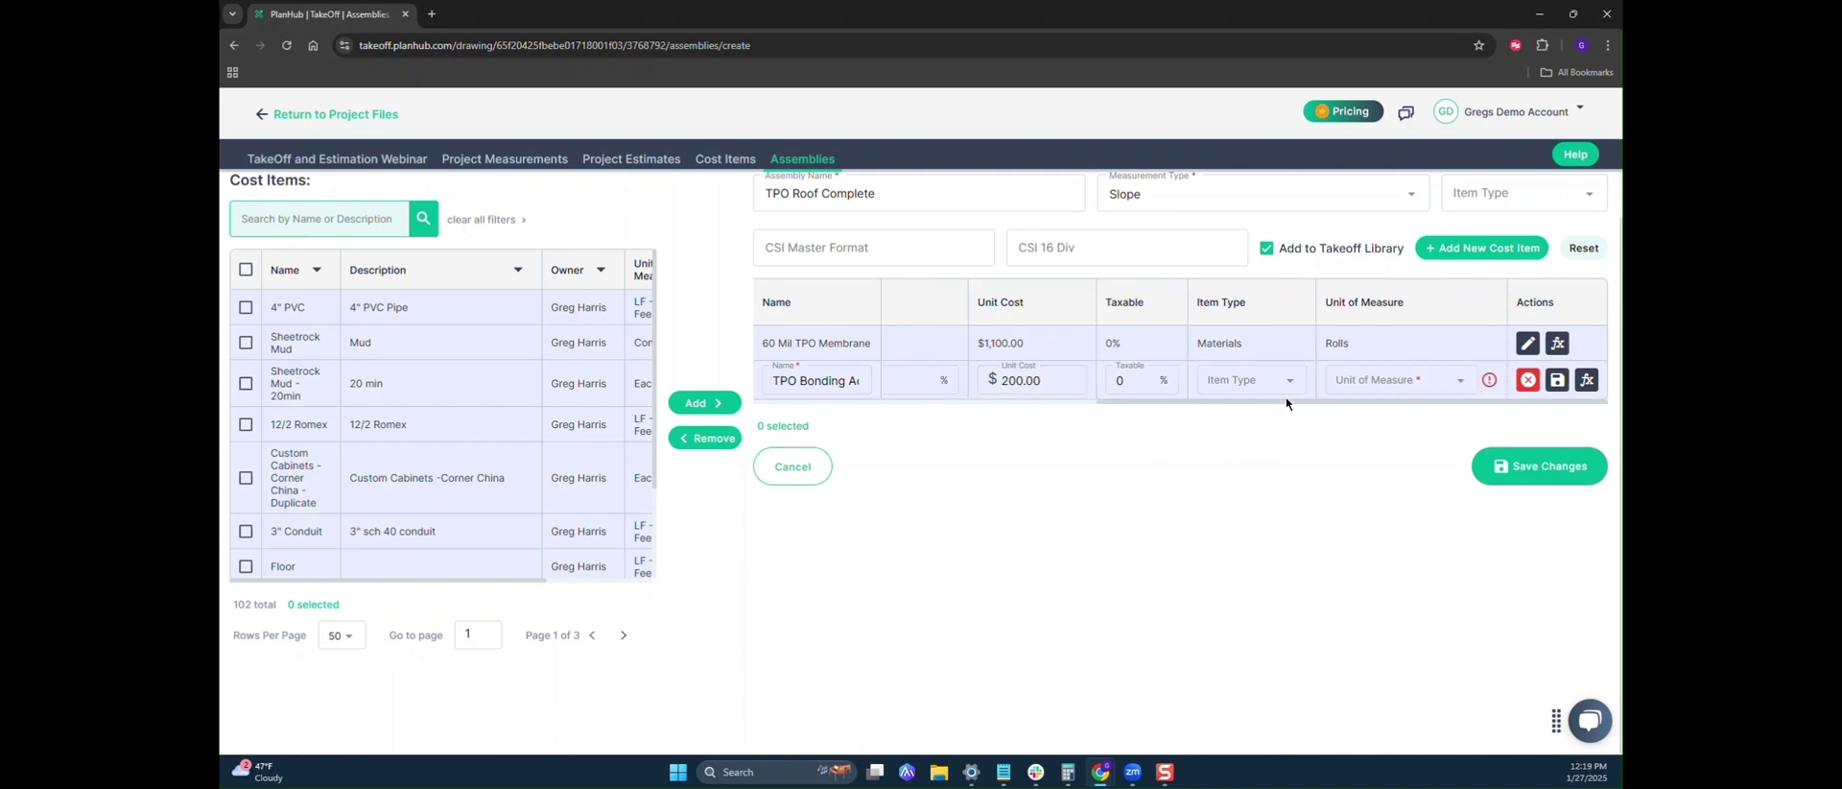
{"action": "left_click", "coordinate": [1247, 380]}
{"action": "left_click", "coordinate": [1245, 473]}
{"action": "left_click", "coordinate": [1362, 392]}
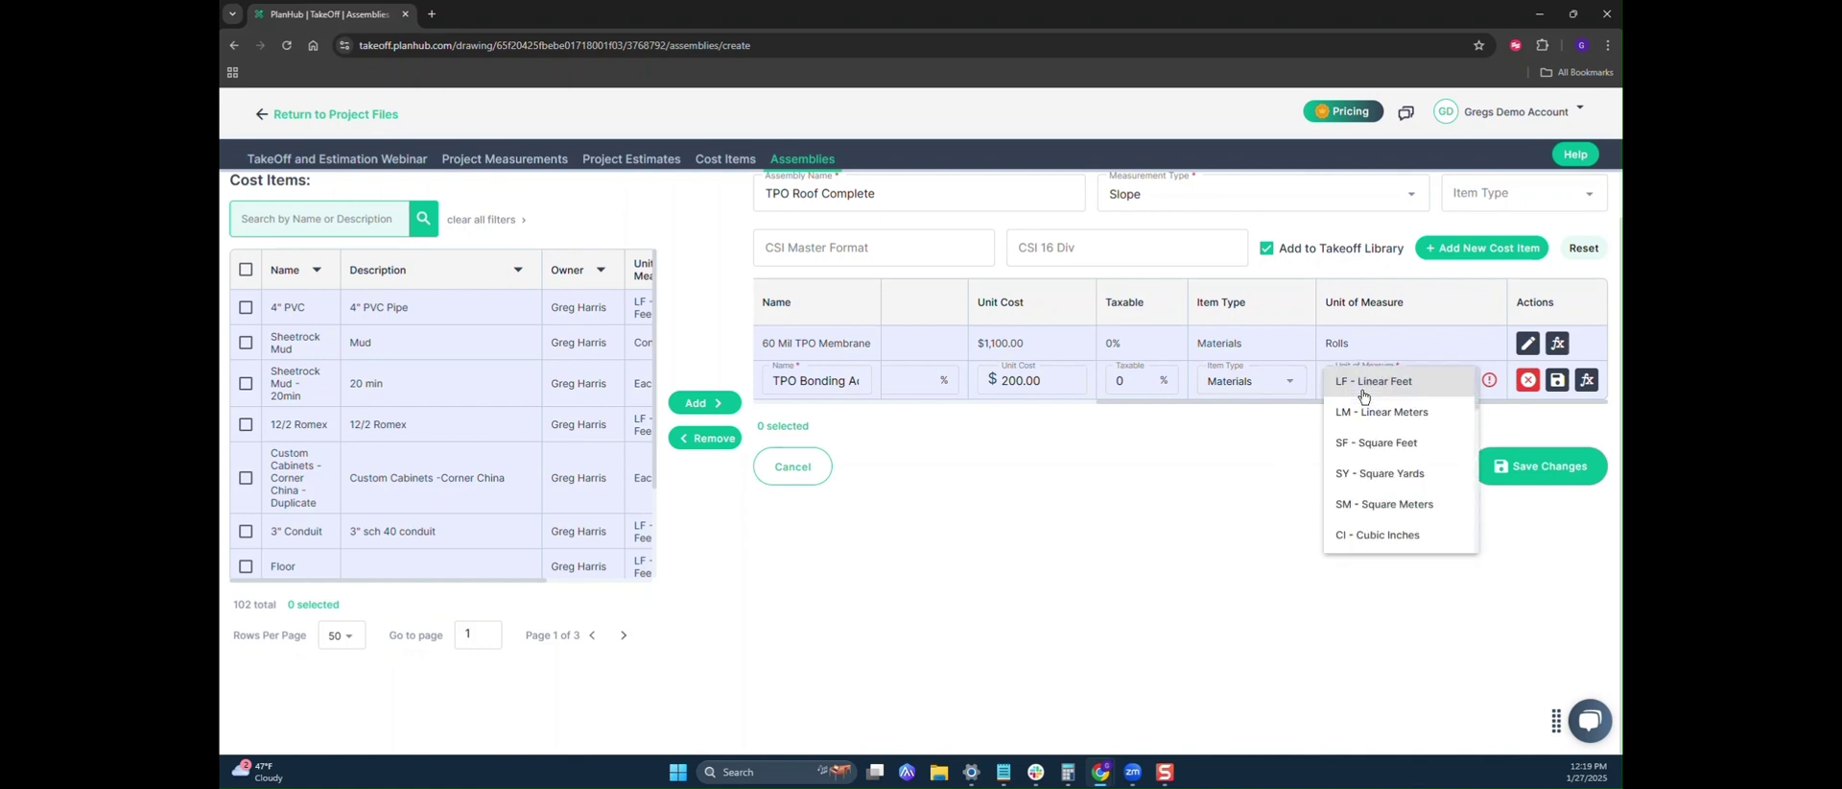
{"action": "scroll", "coordinate": [1362, 461], "scroll_direction": "down", "scroll_amount": 3}
{"action": "left_click", "coordinate": [1381, 534]}
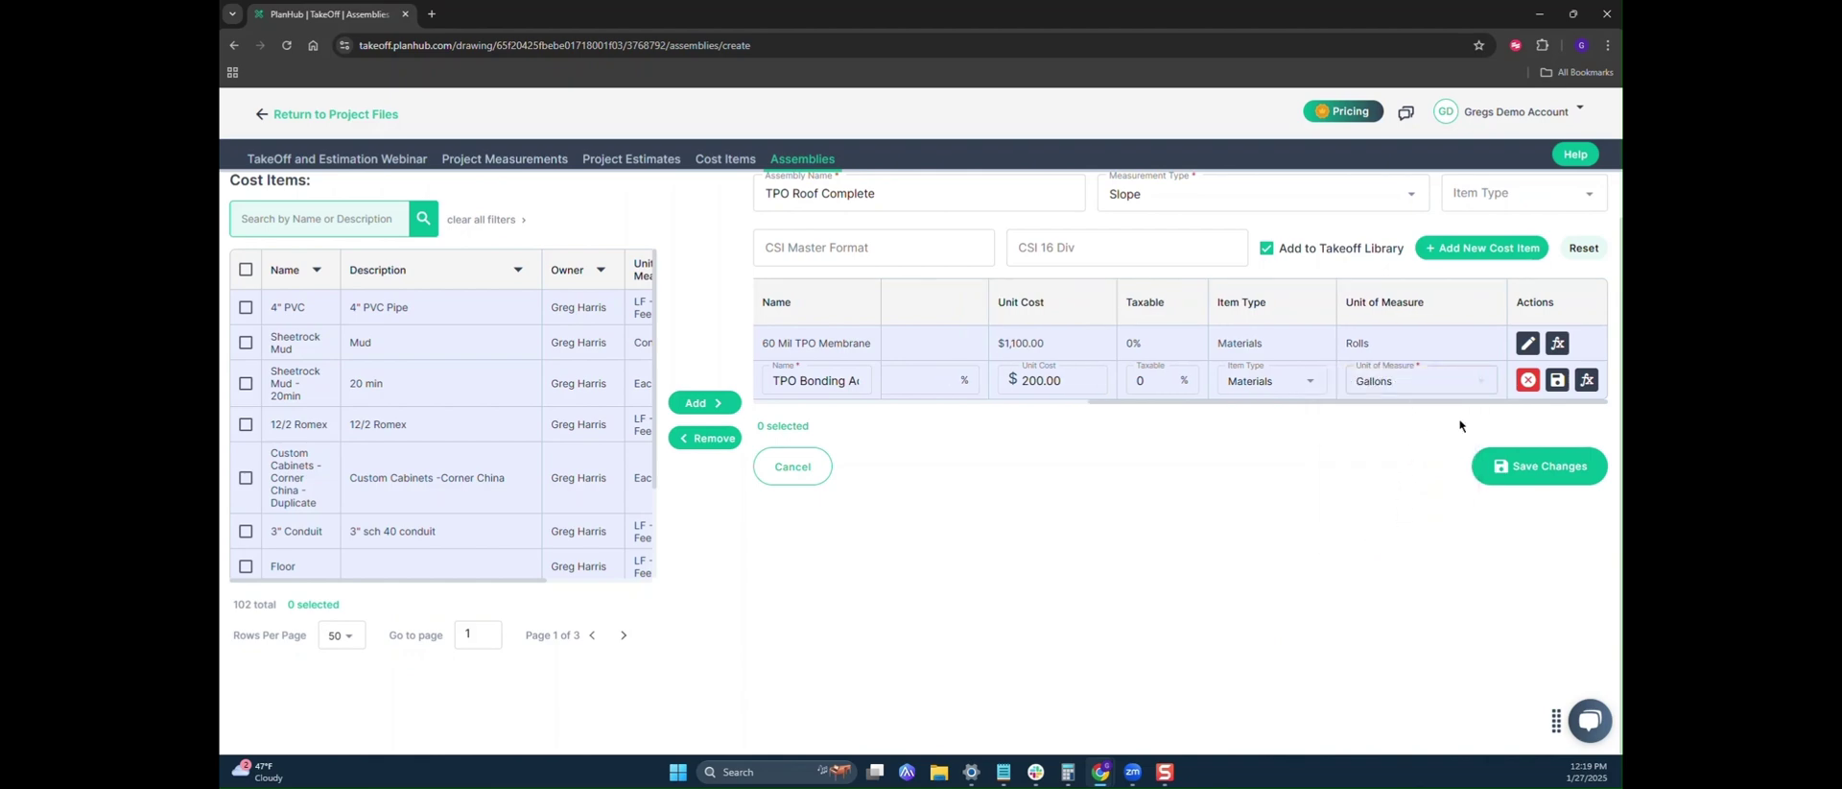
{"action": "left_click", "coordinate": [1557, 380]}
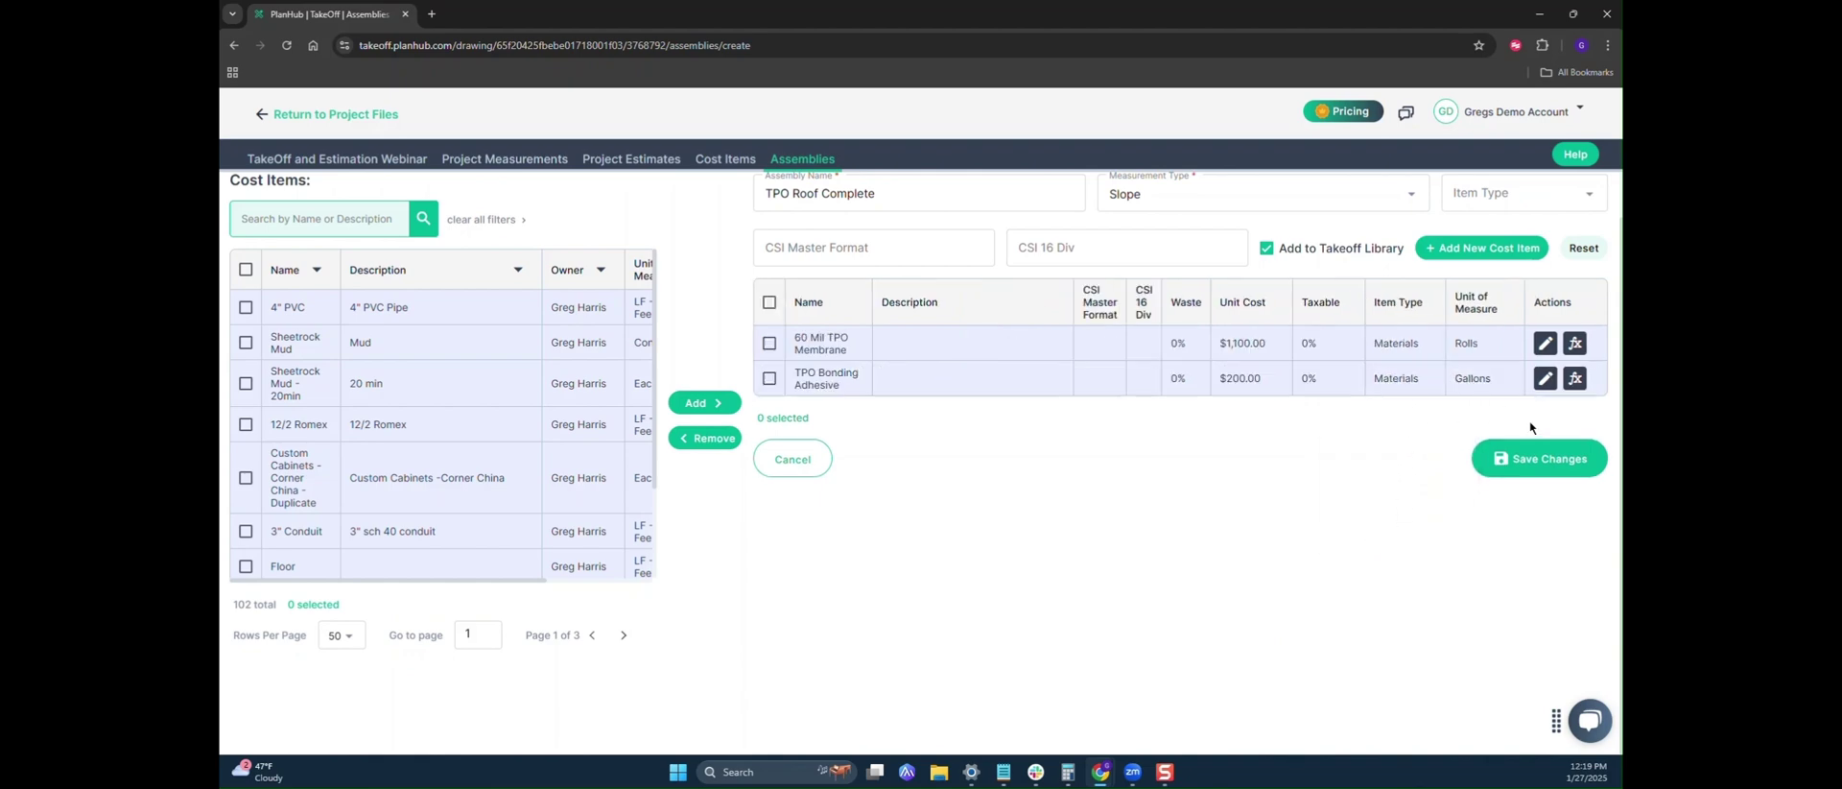
- Apply the existing library formula "Area /70" to the TPO Bonding Adhesive cost item
{"action": "left_click", "coordinate": [1573, 379]}
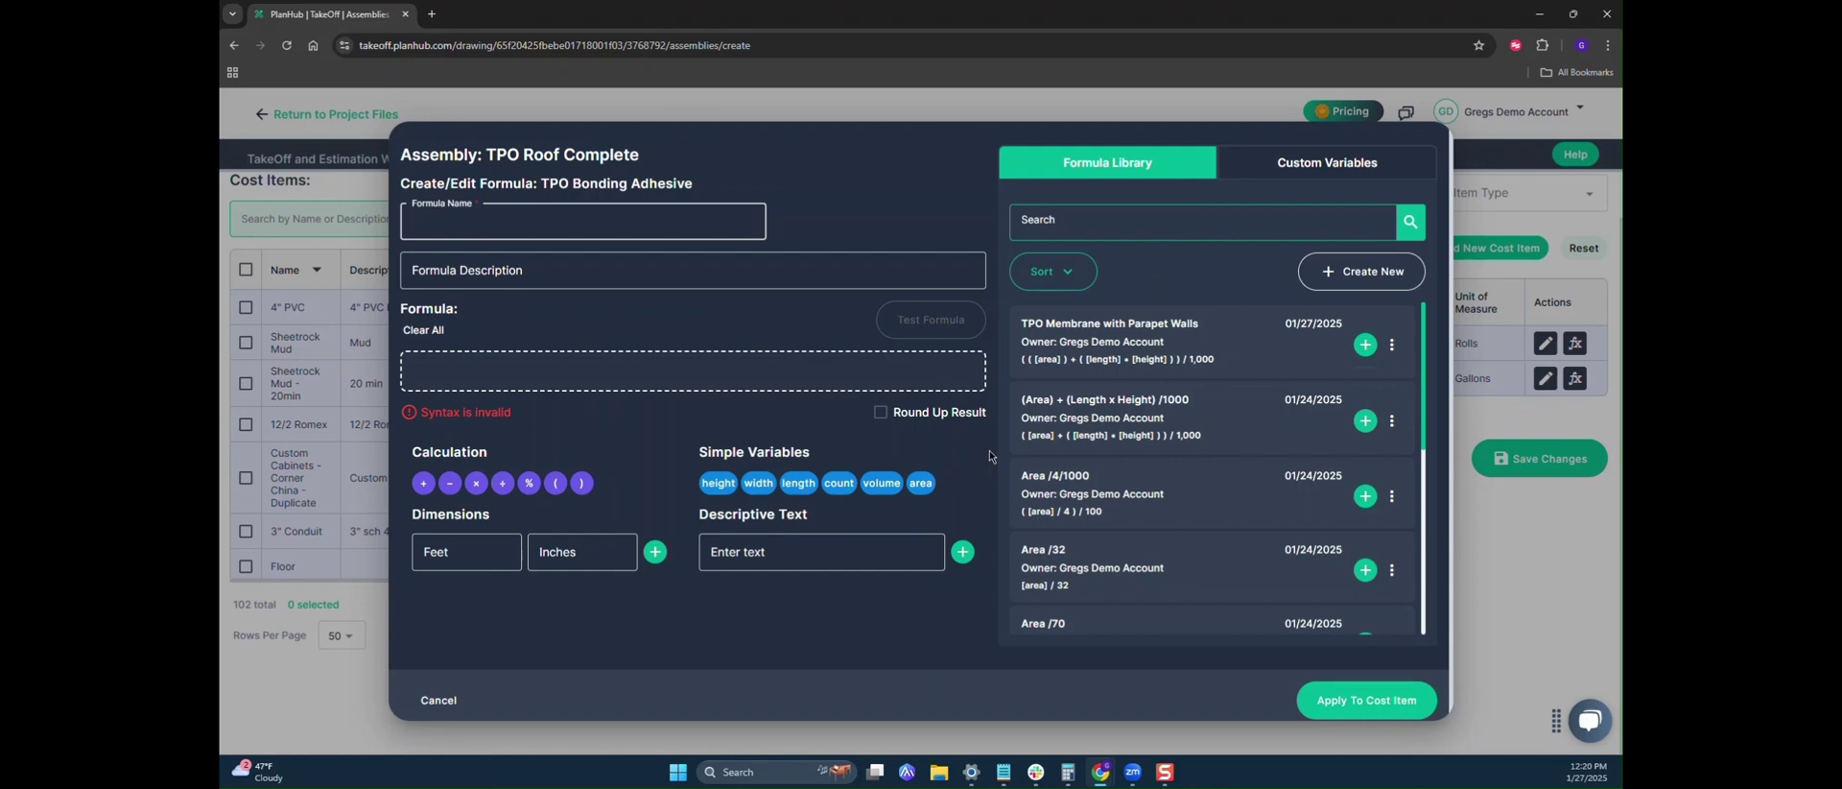
{"action": "scroll", "coordinate": [1200, 419], "scroll_direction": "down", "scroll_amount": 1}
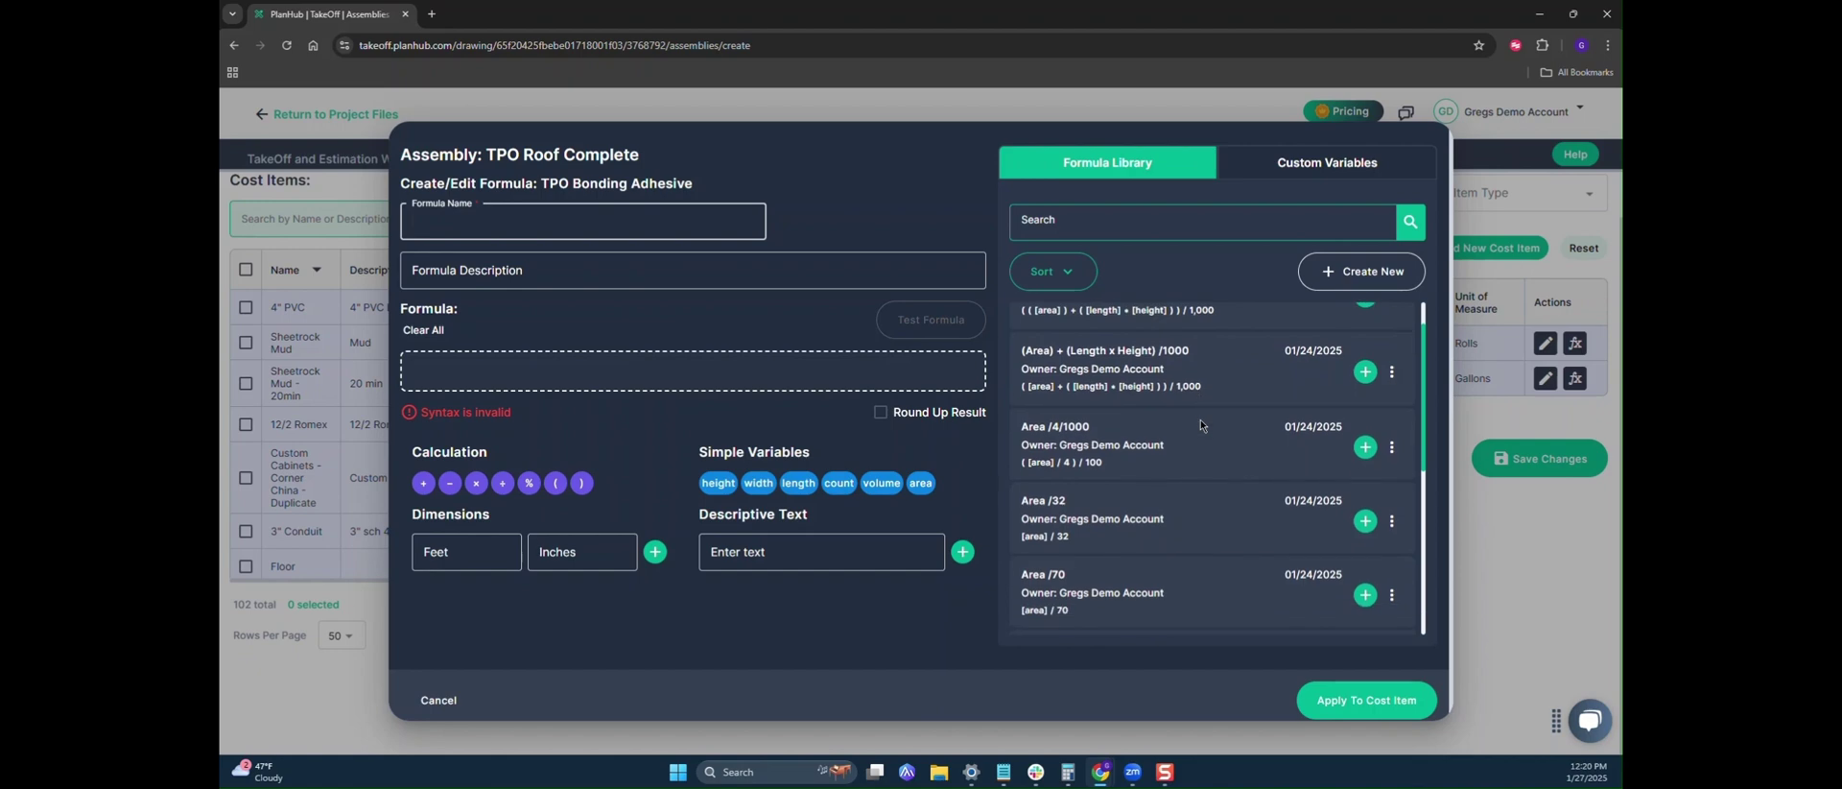
{"action": "scroll", "coordinate": [1200, 419], "scroll_direction": "down", "scroll_amount": 3}
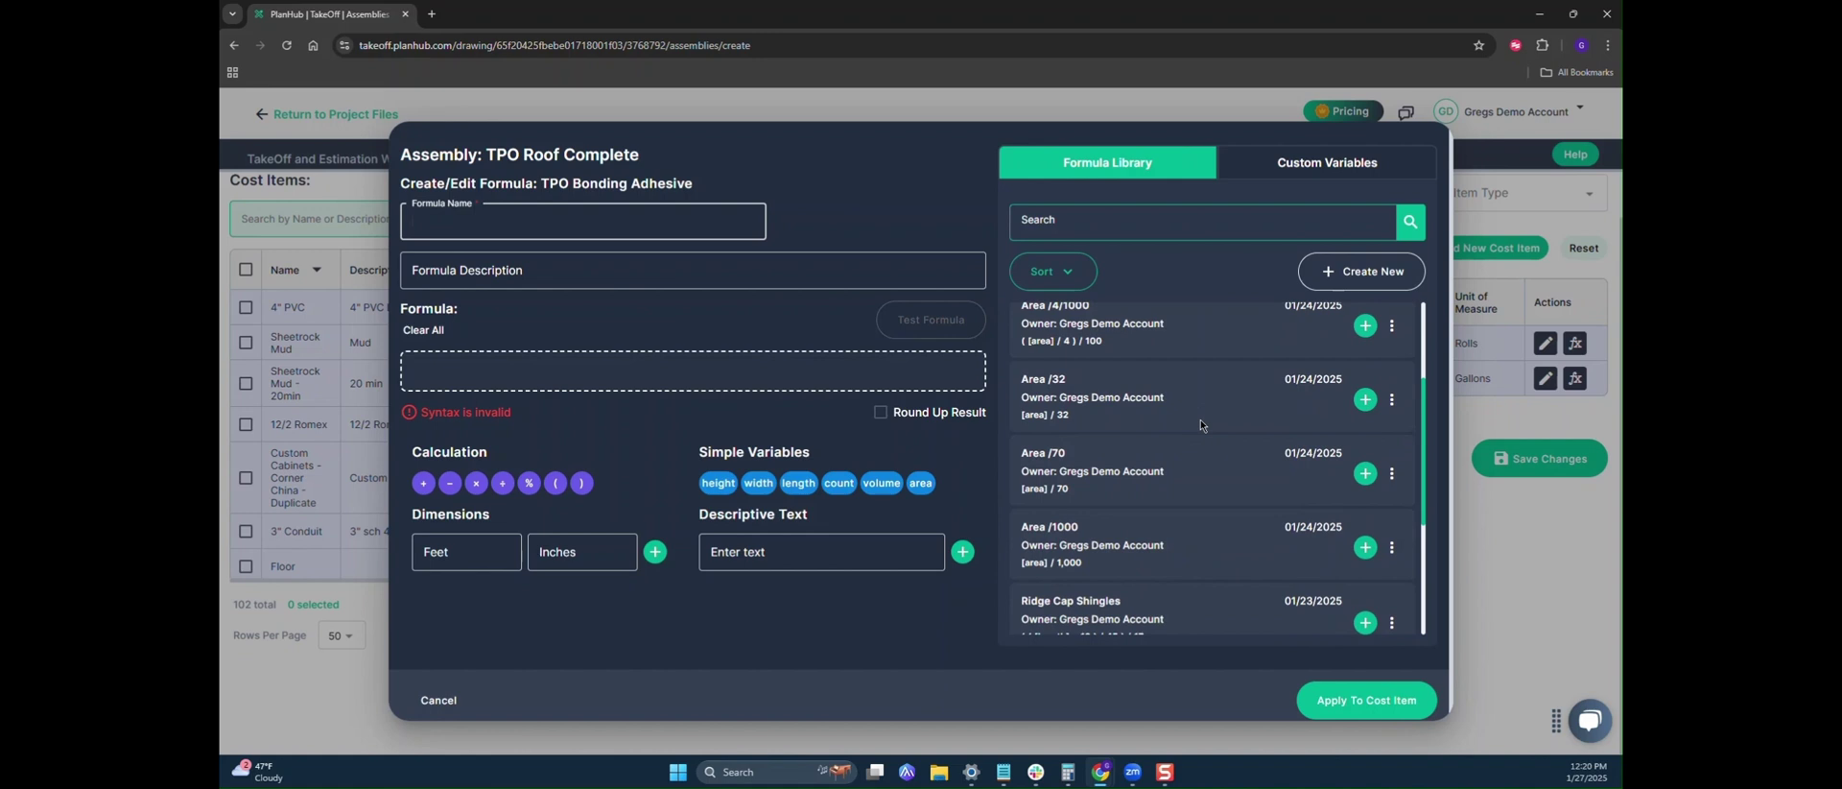
{"action": "scroll", "coordinate": [1200, 425], "scroll_direction": "down", "scroll_amount": 2}
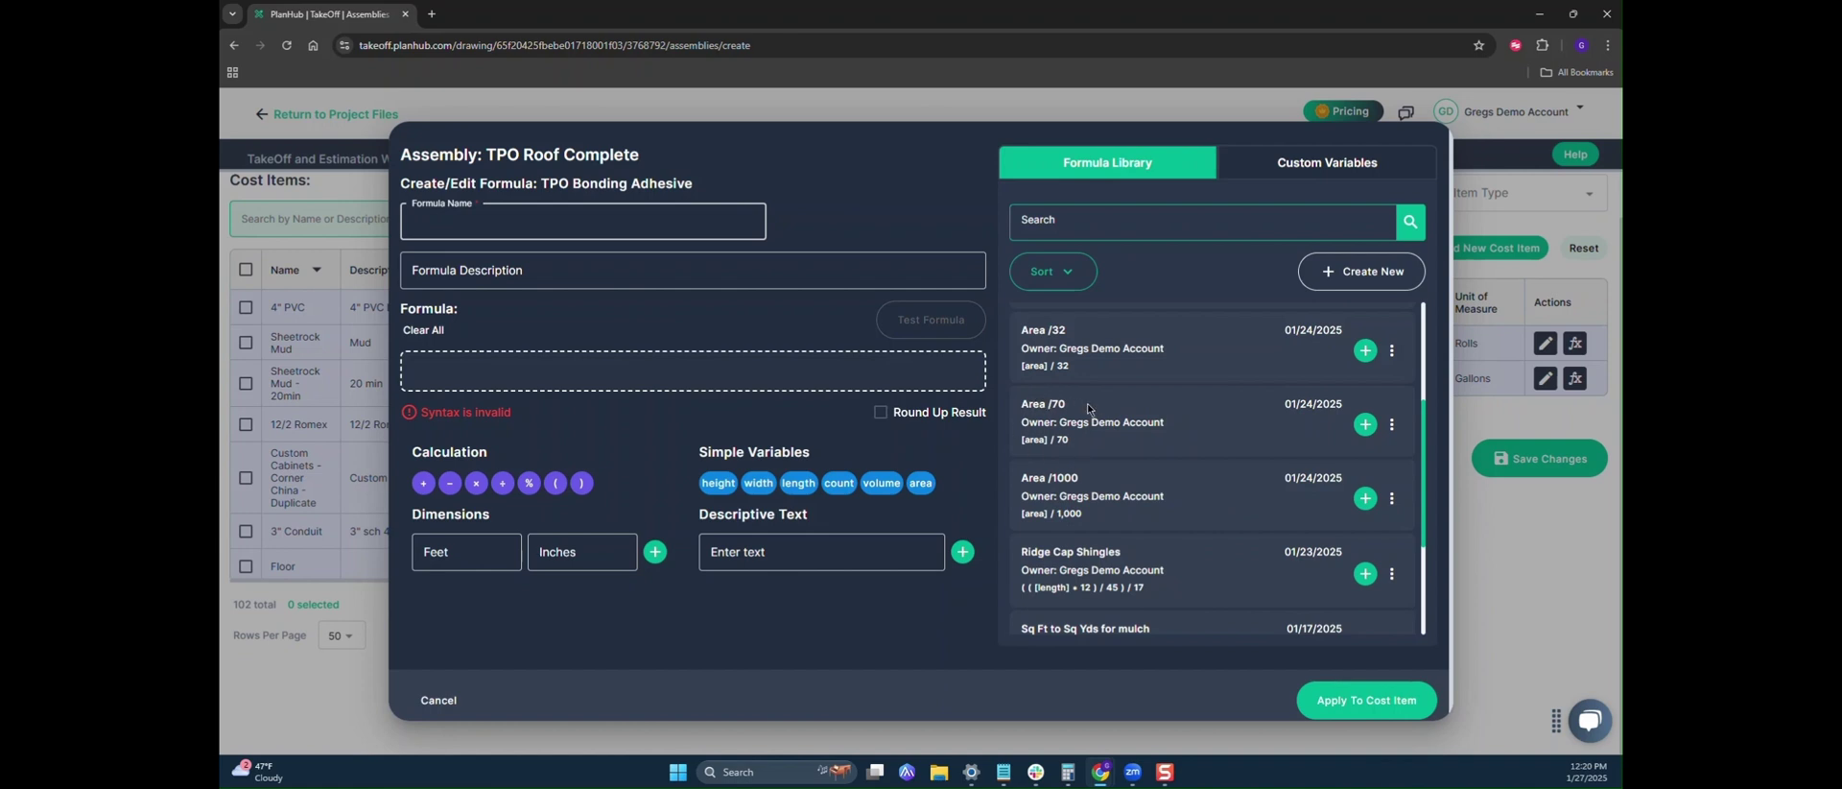
{"action": "left_click", "coordinate": [1366, 424]}
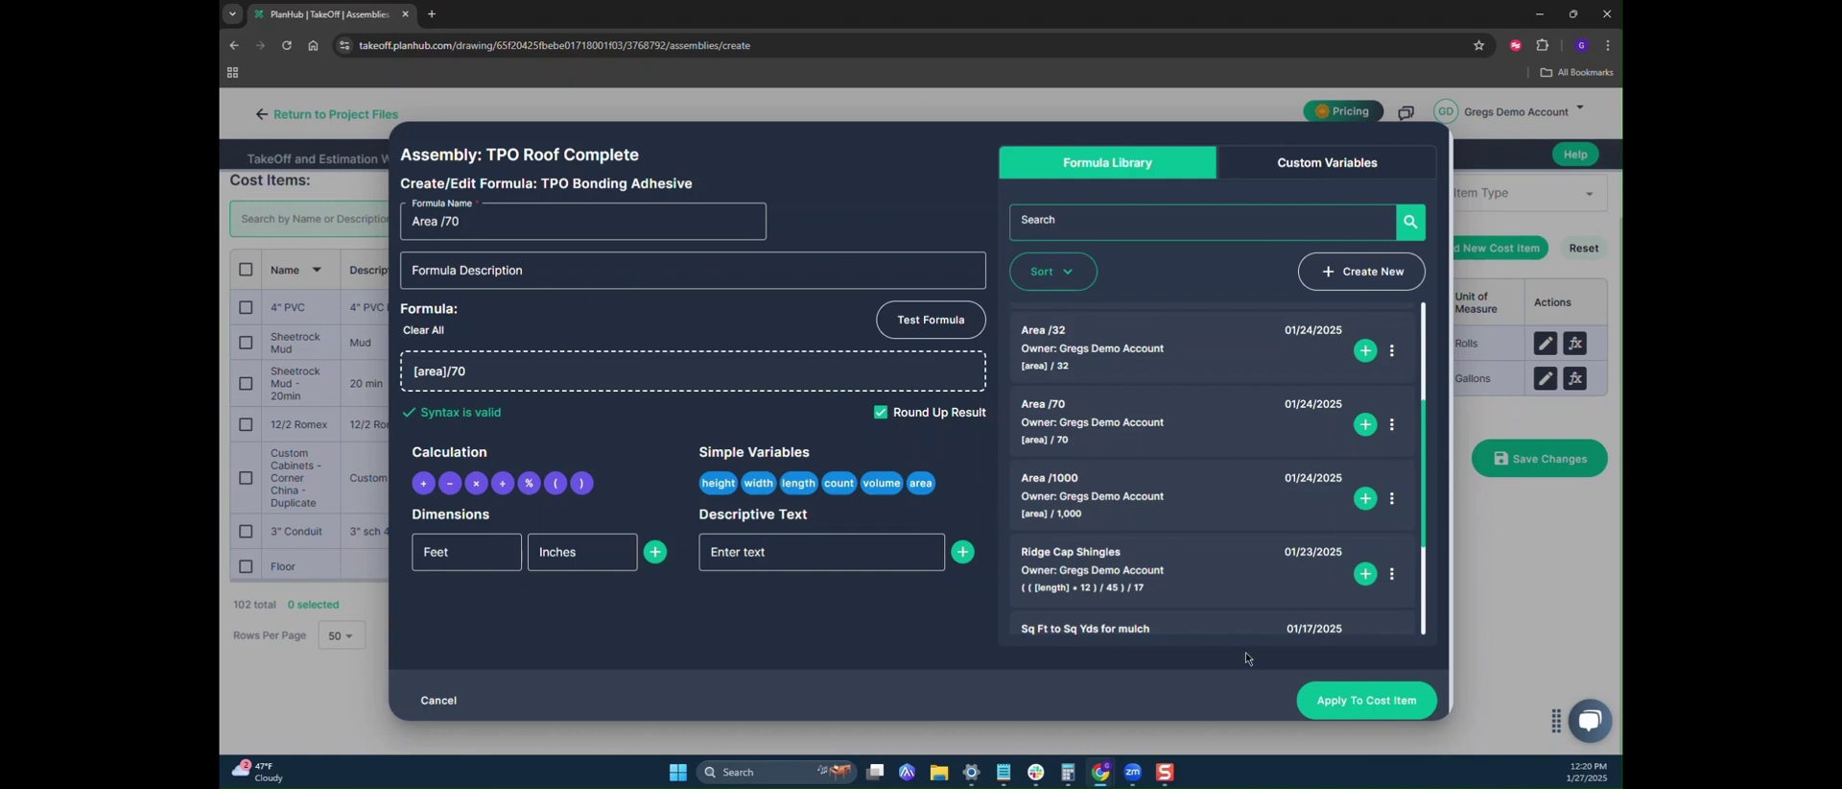
{"action": "left_click", "coordinate": [1350, 701]}
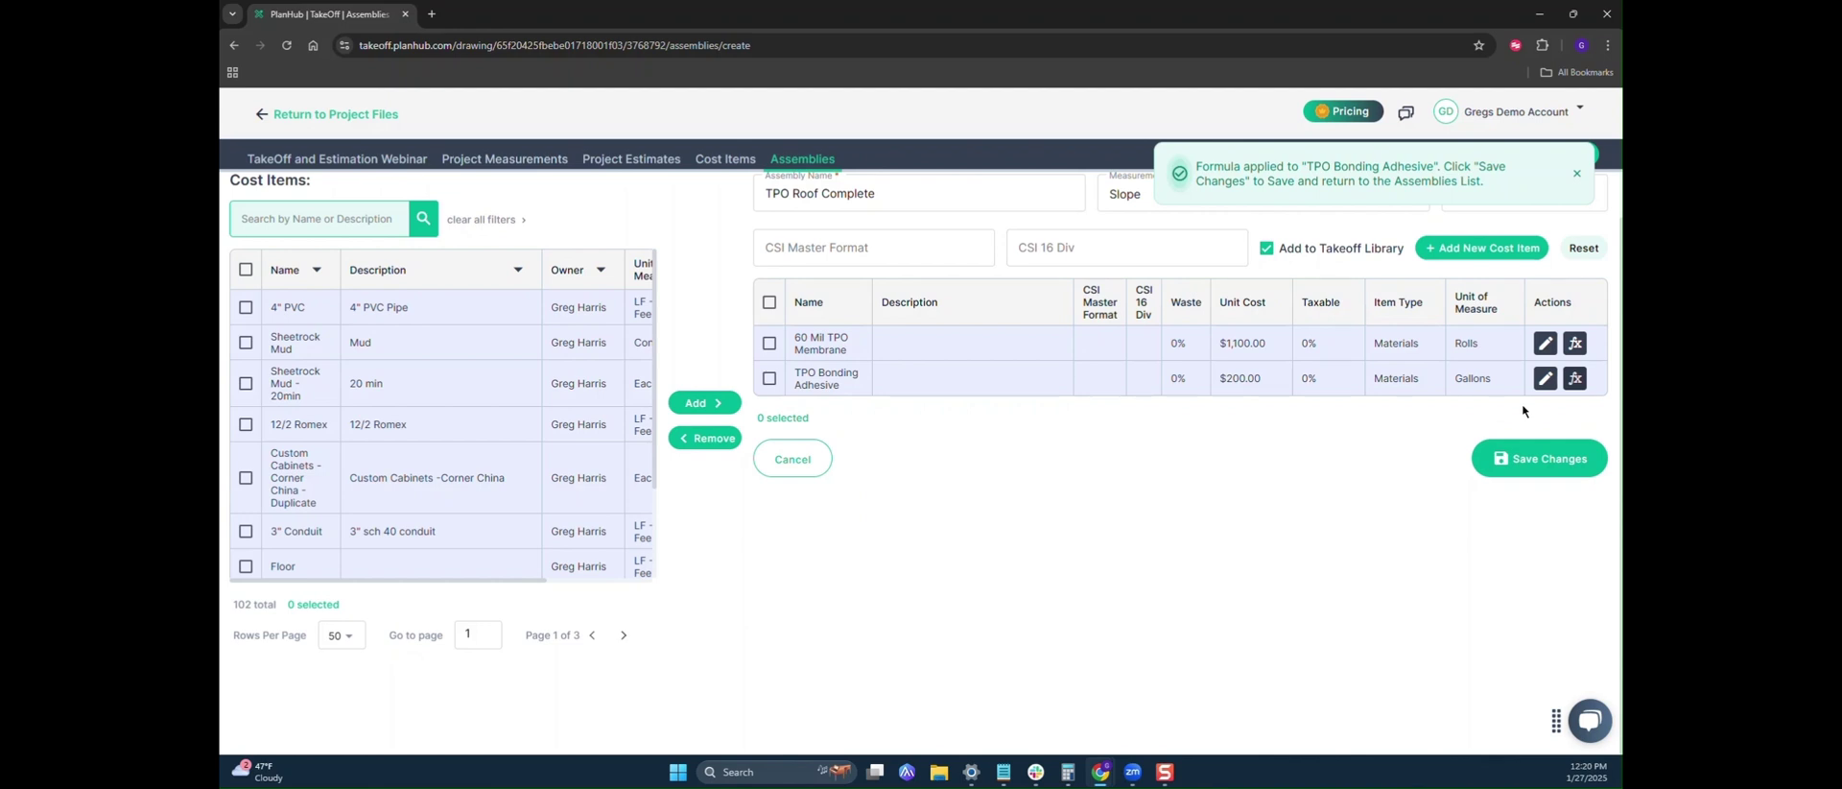
- Add a new cost item named "Mechanical Fasteners" to the assembly with a unit cost of $179.00
{"action": "left_click", "coordinate": [1483, 251]}
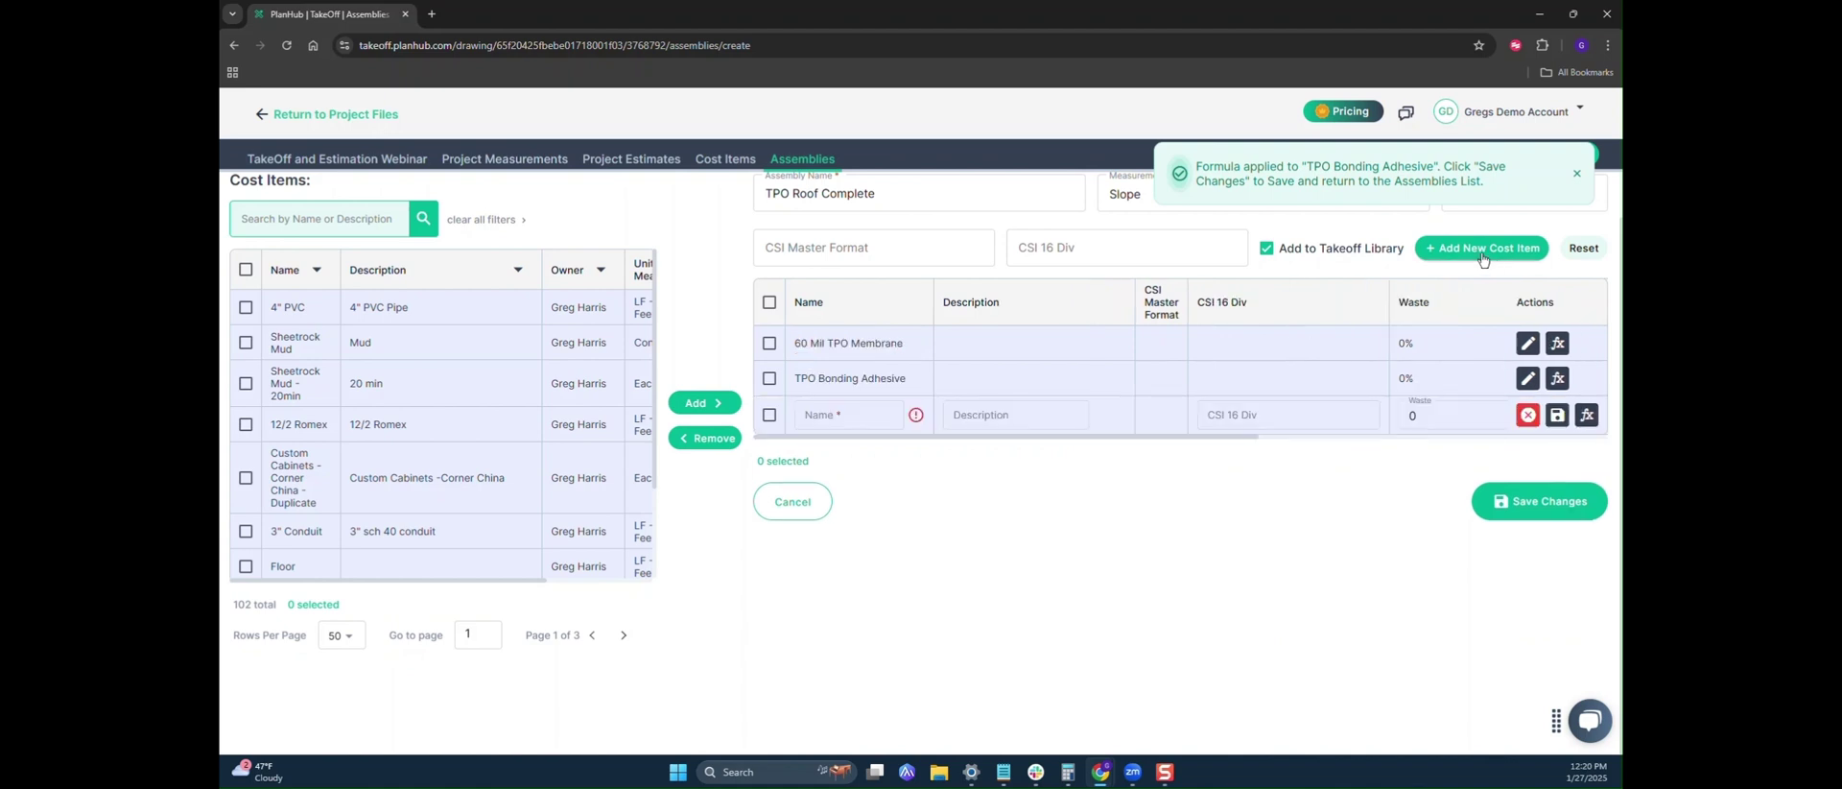
{"action": "left_click", "coordinate": [823, 418]}
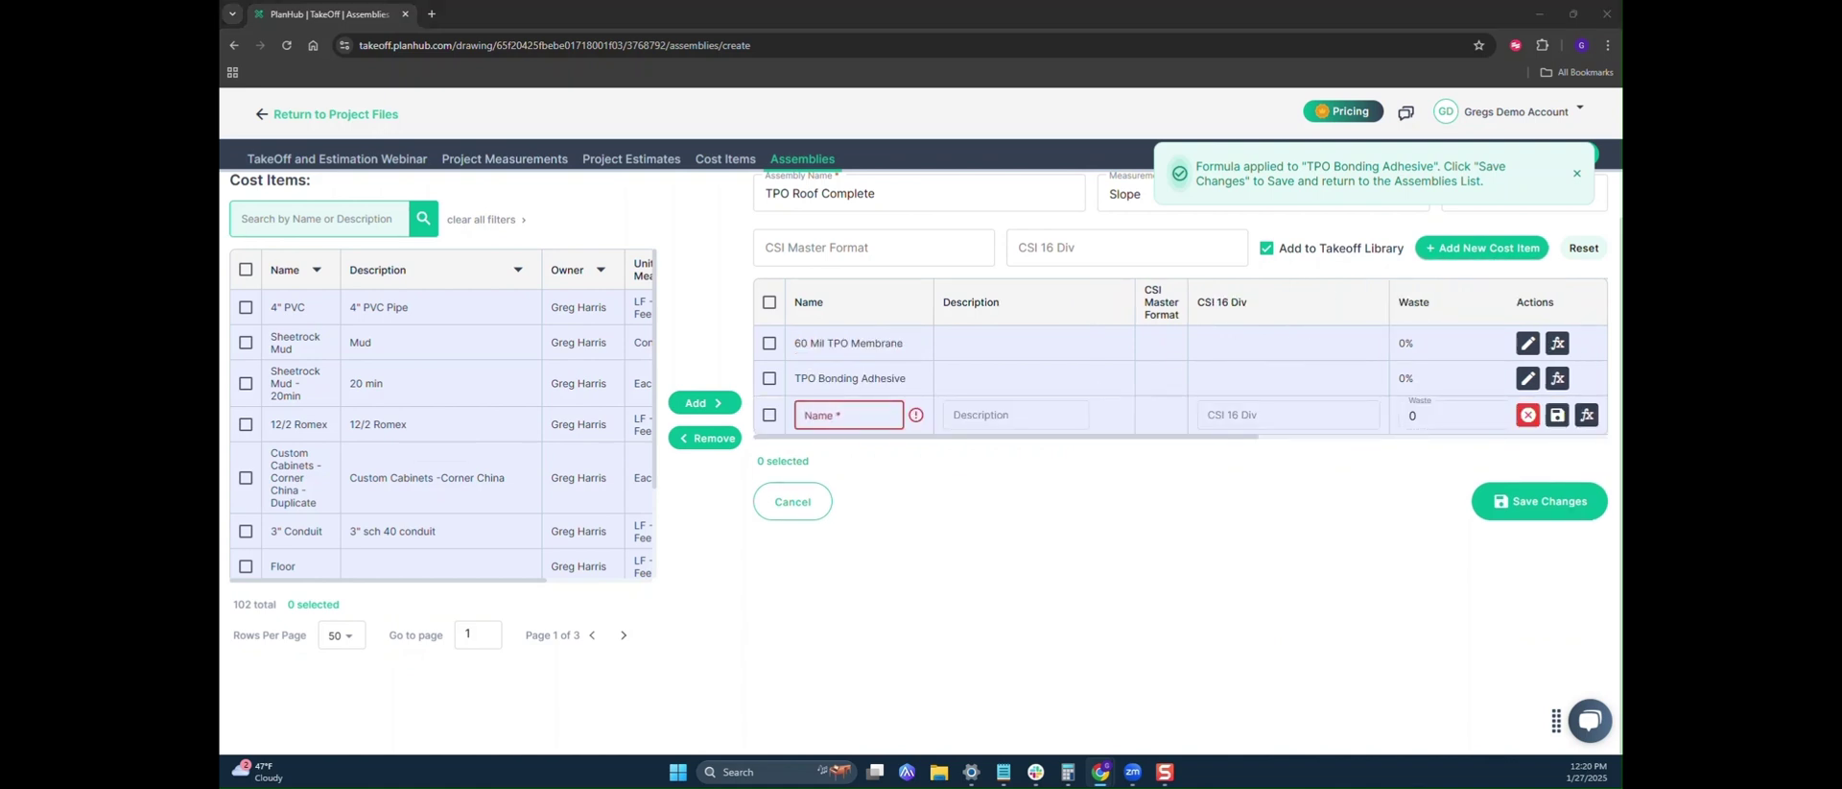
{"action": "key", "text": "alt+Tab"}
{"action": "type", "text": "Mechanical Fasteners"}
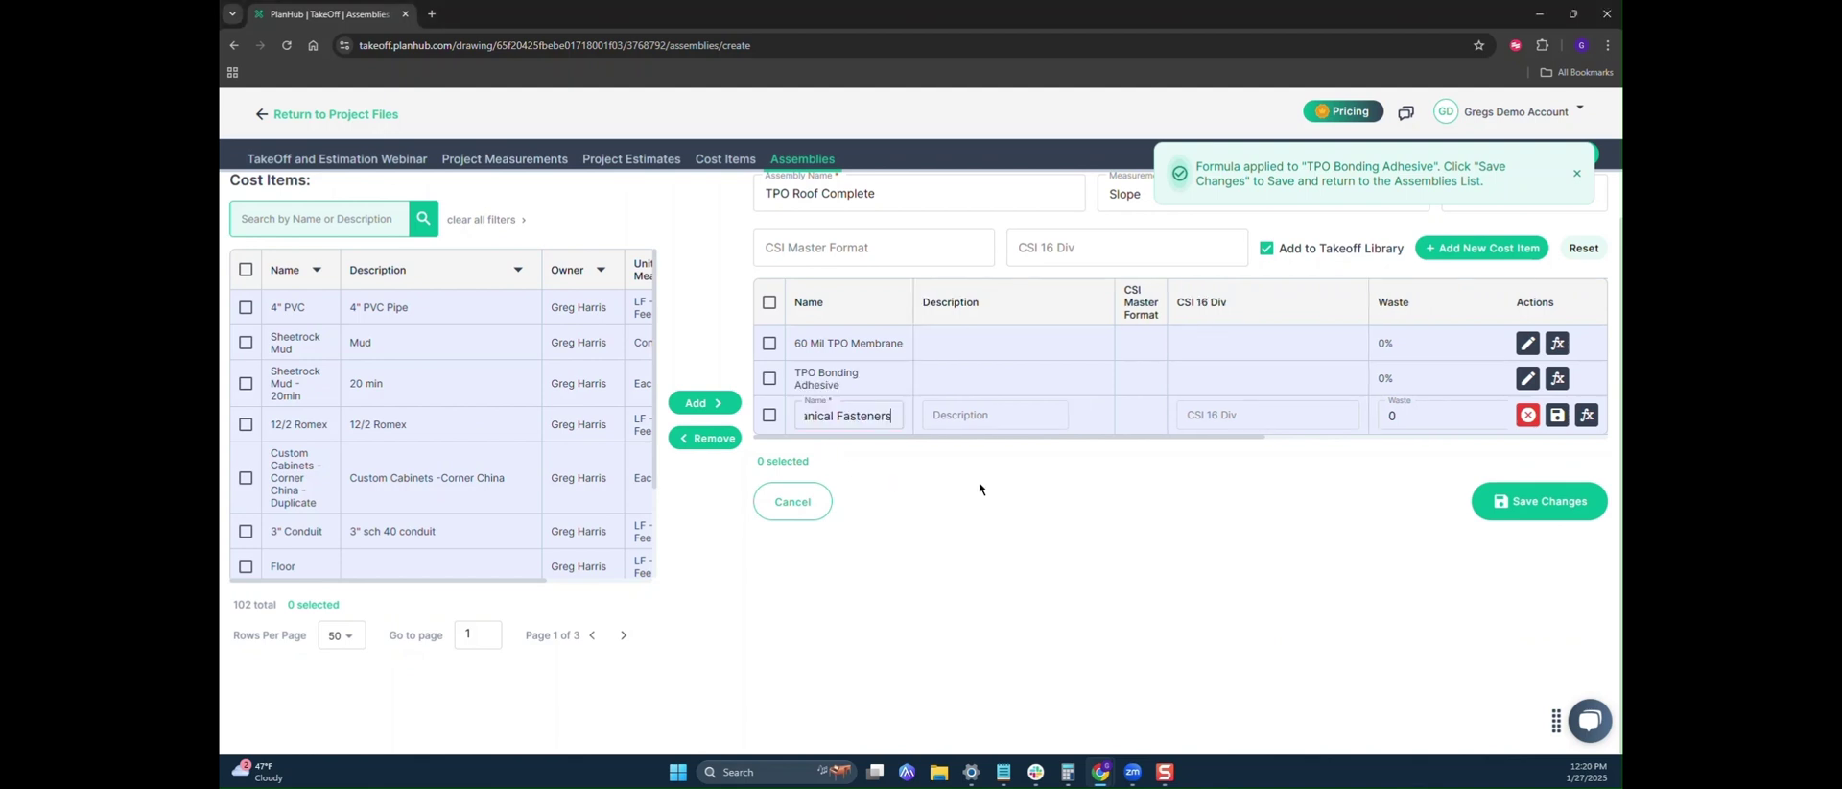
{"action": "left_click", "coordinate": [1019, 440]}
{"action": "left_click_drag", "start_coordinate": [1035, 440], "coordinate": [1326, 431]}
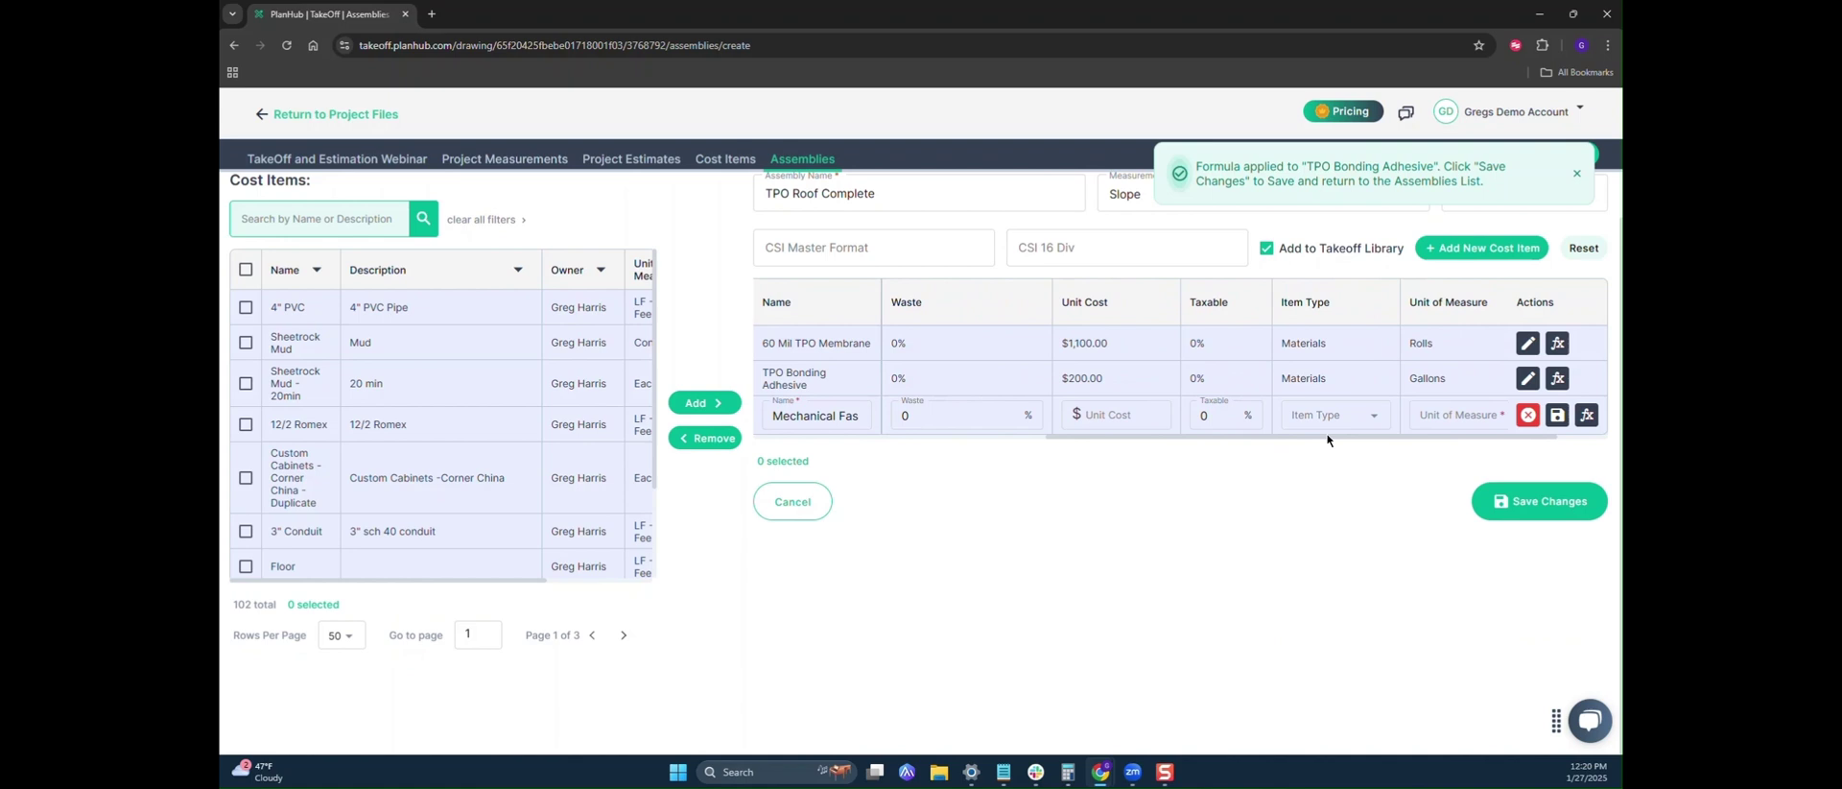
{"action": "left_click", "coordinate": [1132, 415]}
{"action": "type", "text": "179"}
- Set the Mechanical Fasteners' unit of measure to Boxes and save the cost item
{"action": "left_click_drag", "start_coordinate": [1271, 440], "coordinate": [1340, 438]}
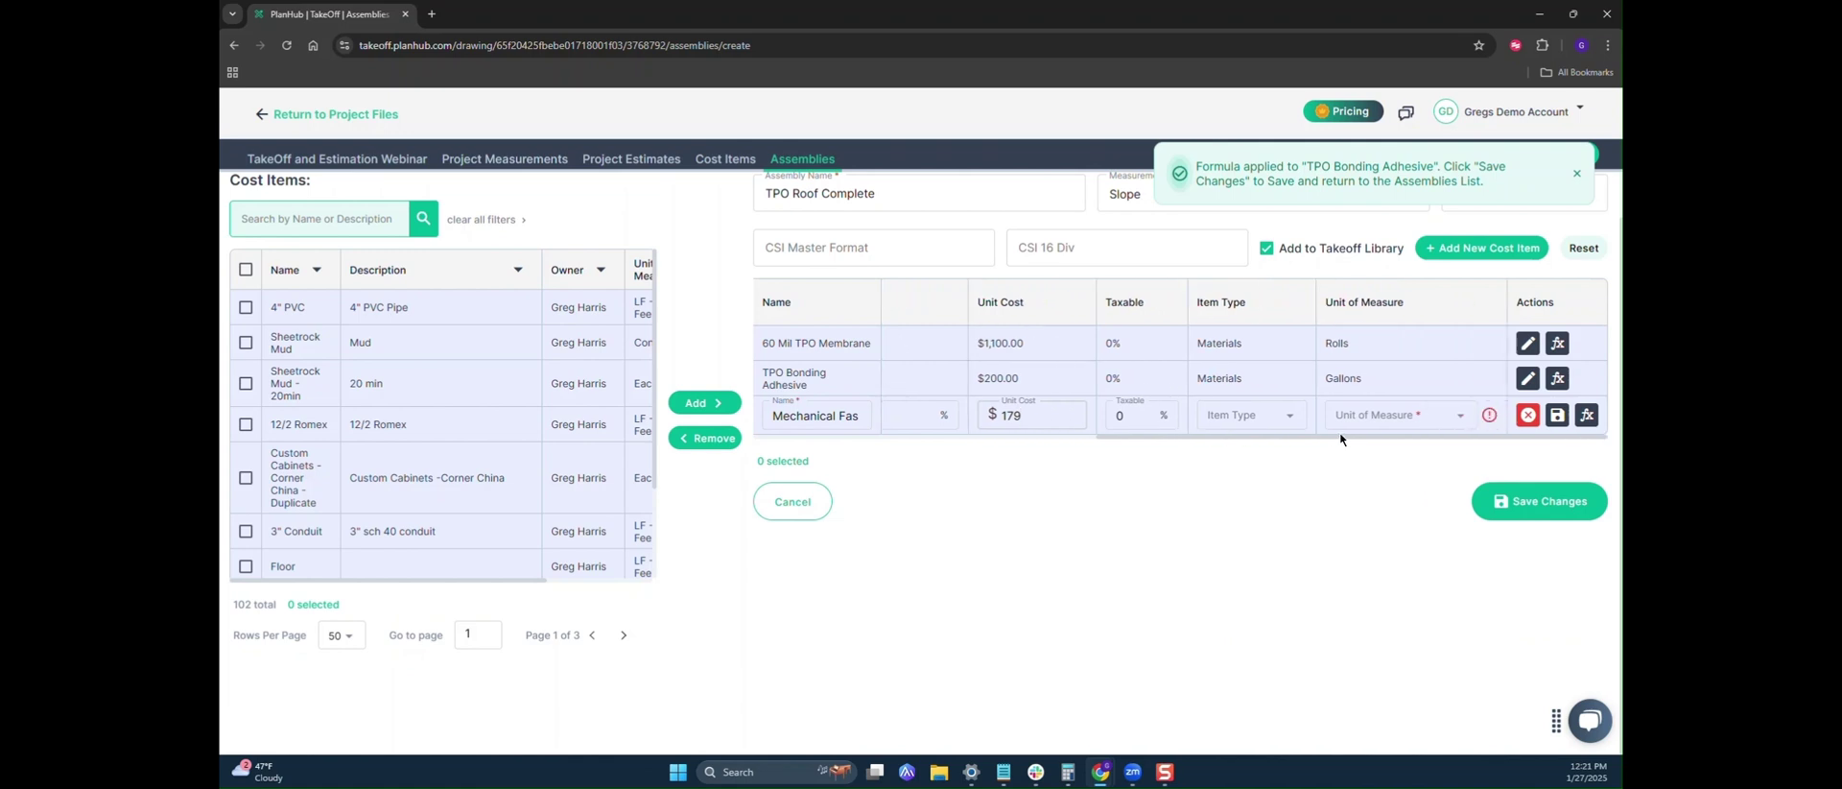
{"action": "left_click", "coordinate": [1399, 418]}
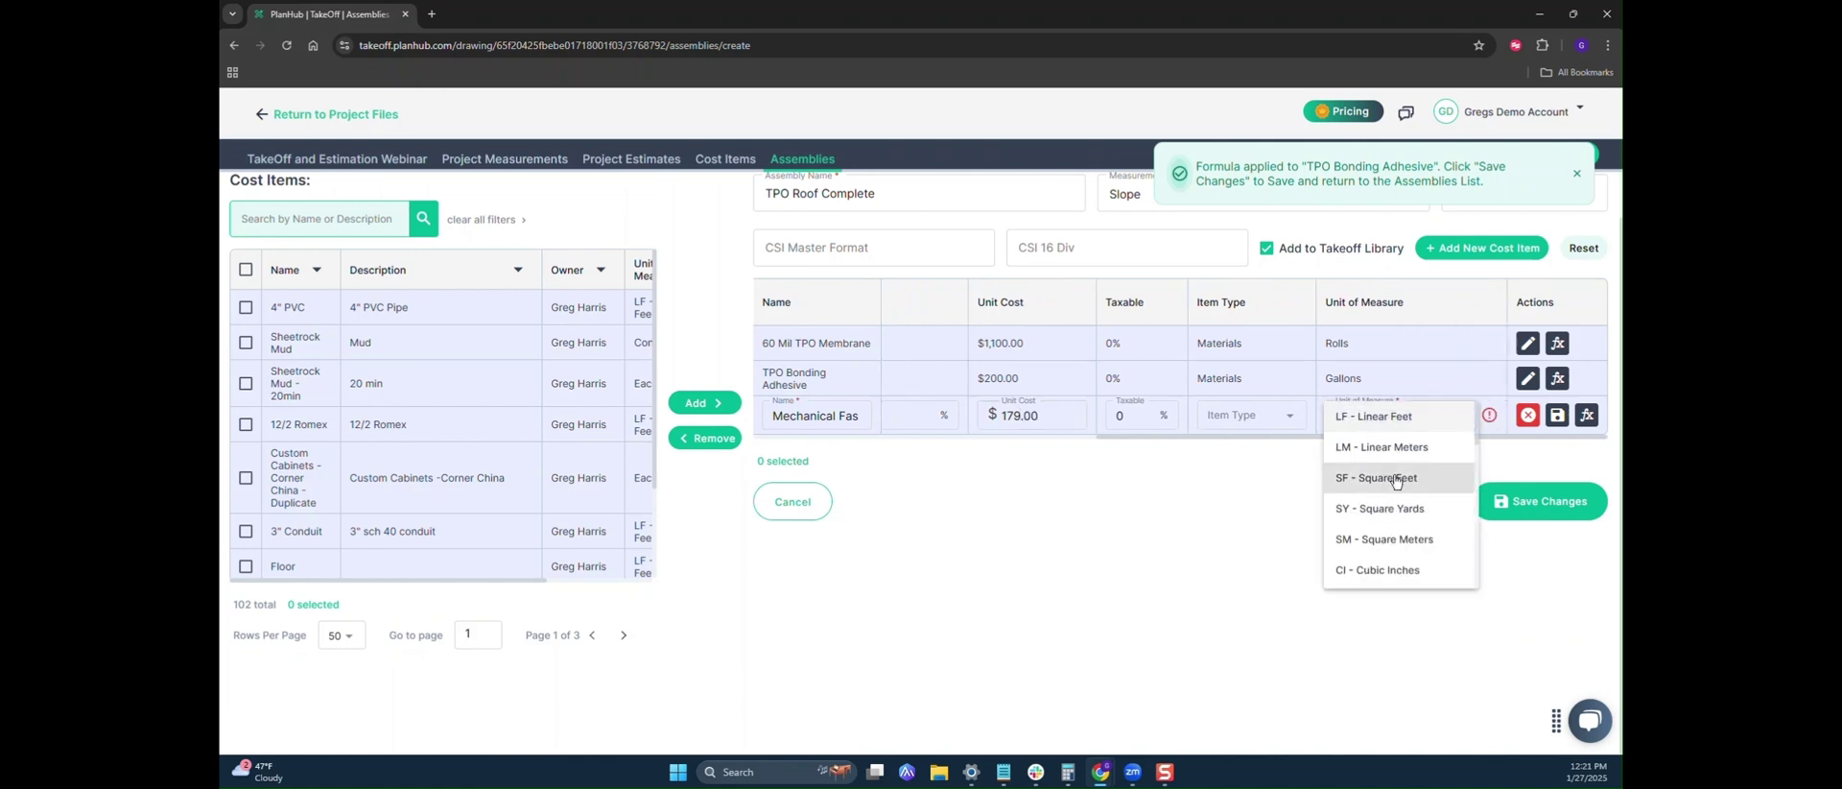
{"action": "scroll", "coordinate": [1396, 479], "scroll_direction": "down", "scroll_amount": 5}
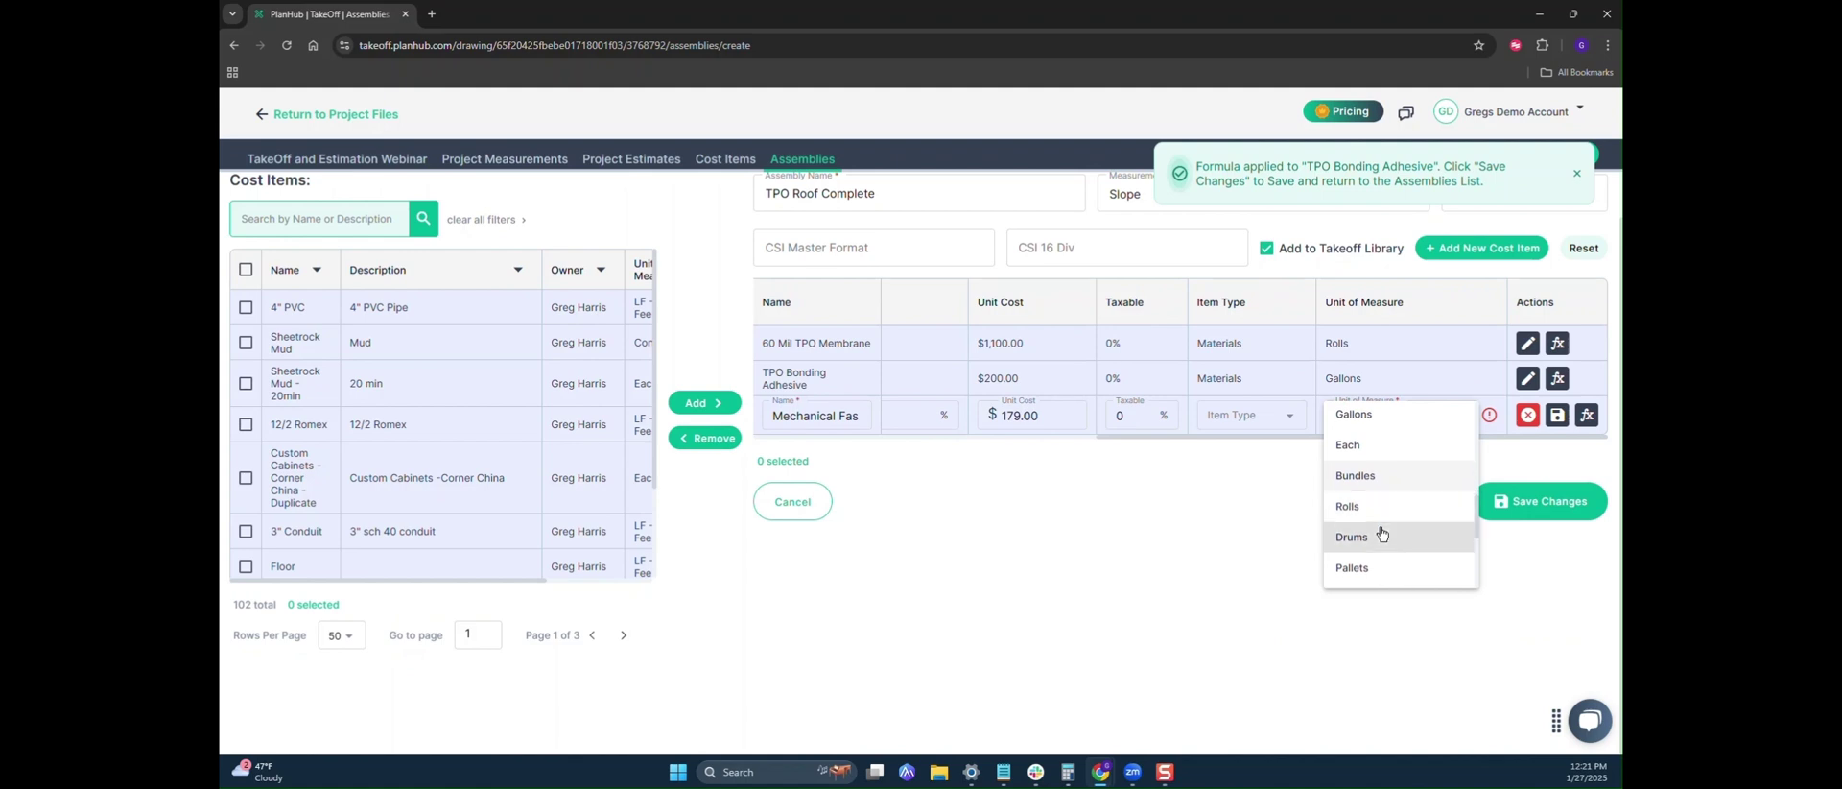
{"action": "scroll", "coordinate": [1382, 532], "scroll_direction": "down", "scroll_amount": 3}
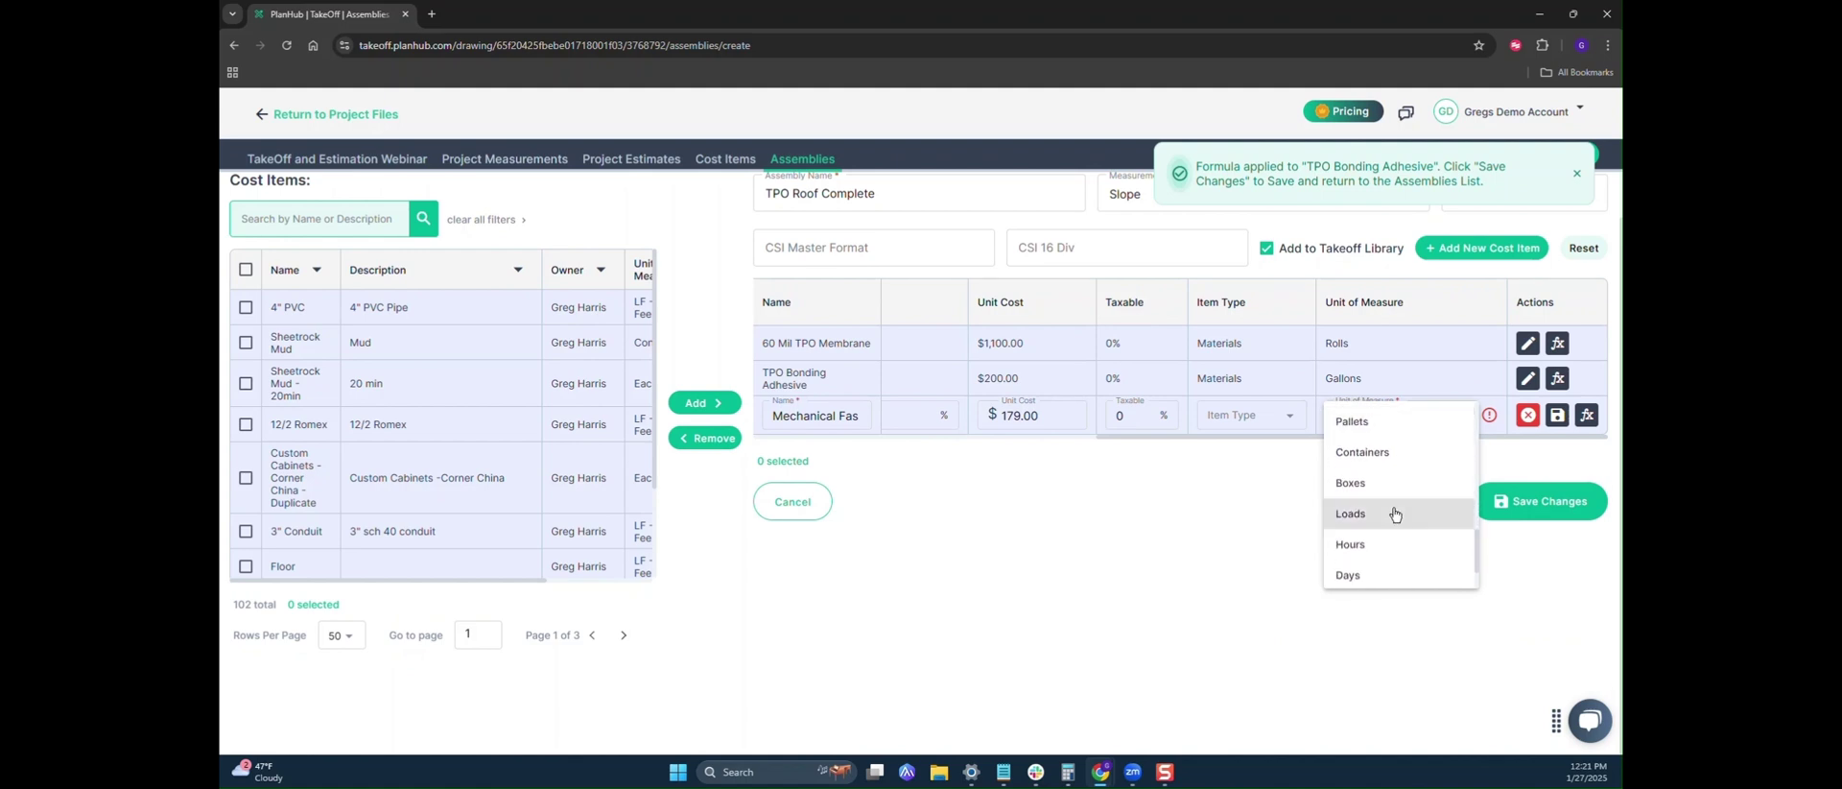
{"action": "left_click", "coordinate": [1384, 484]}
{"action": "left_click", "coordinate": [1557, 414]}
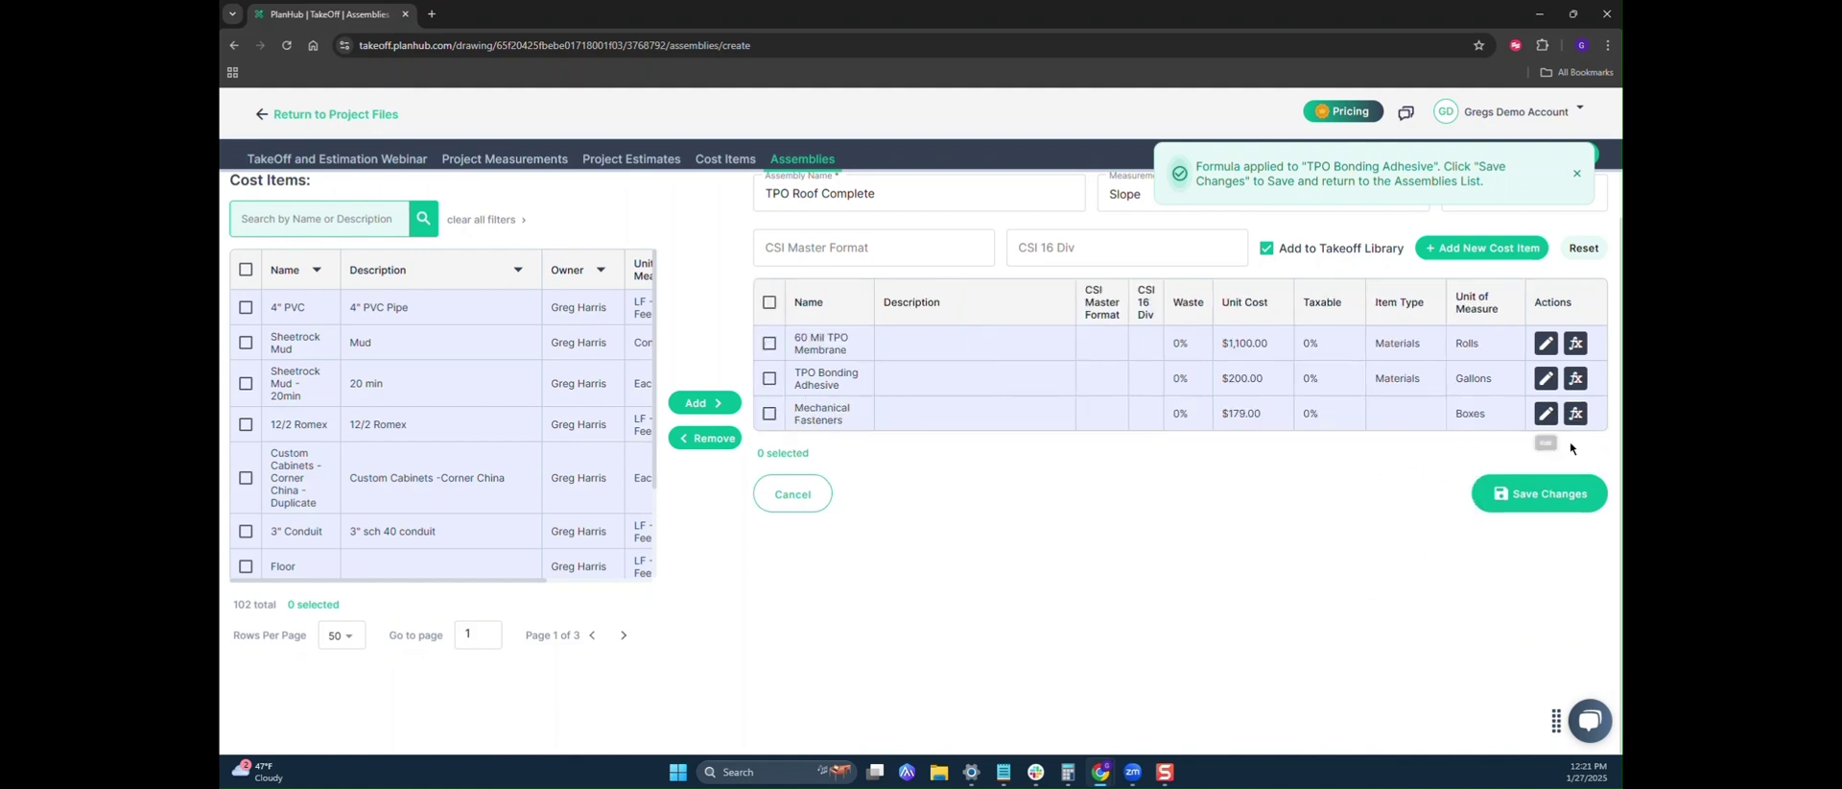
- Build the formula [area]/4/1000 for the Mechanical Fasteners cost item
{"action": "left_click", "coordinate": [1576, 417]}
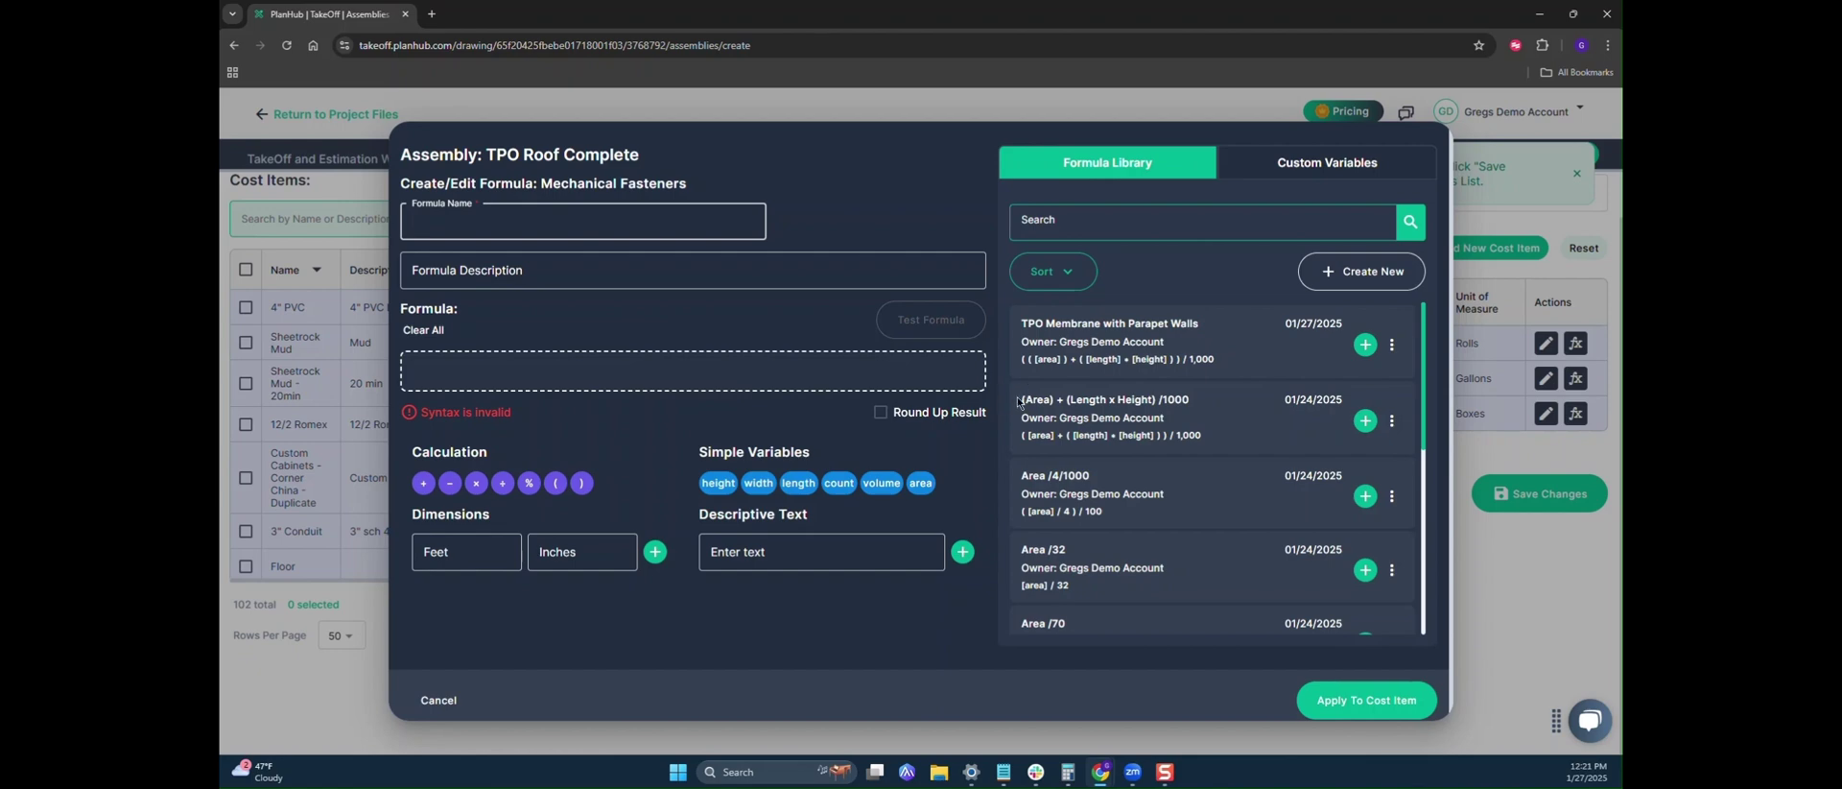
{"action": "left_click", "coordinate": [763, 361]}
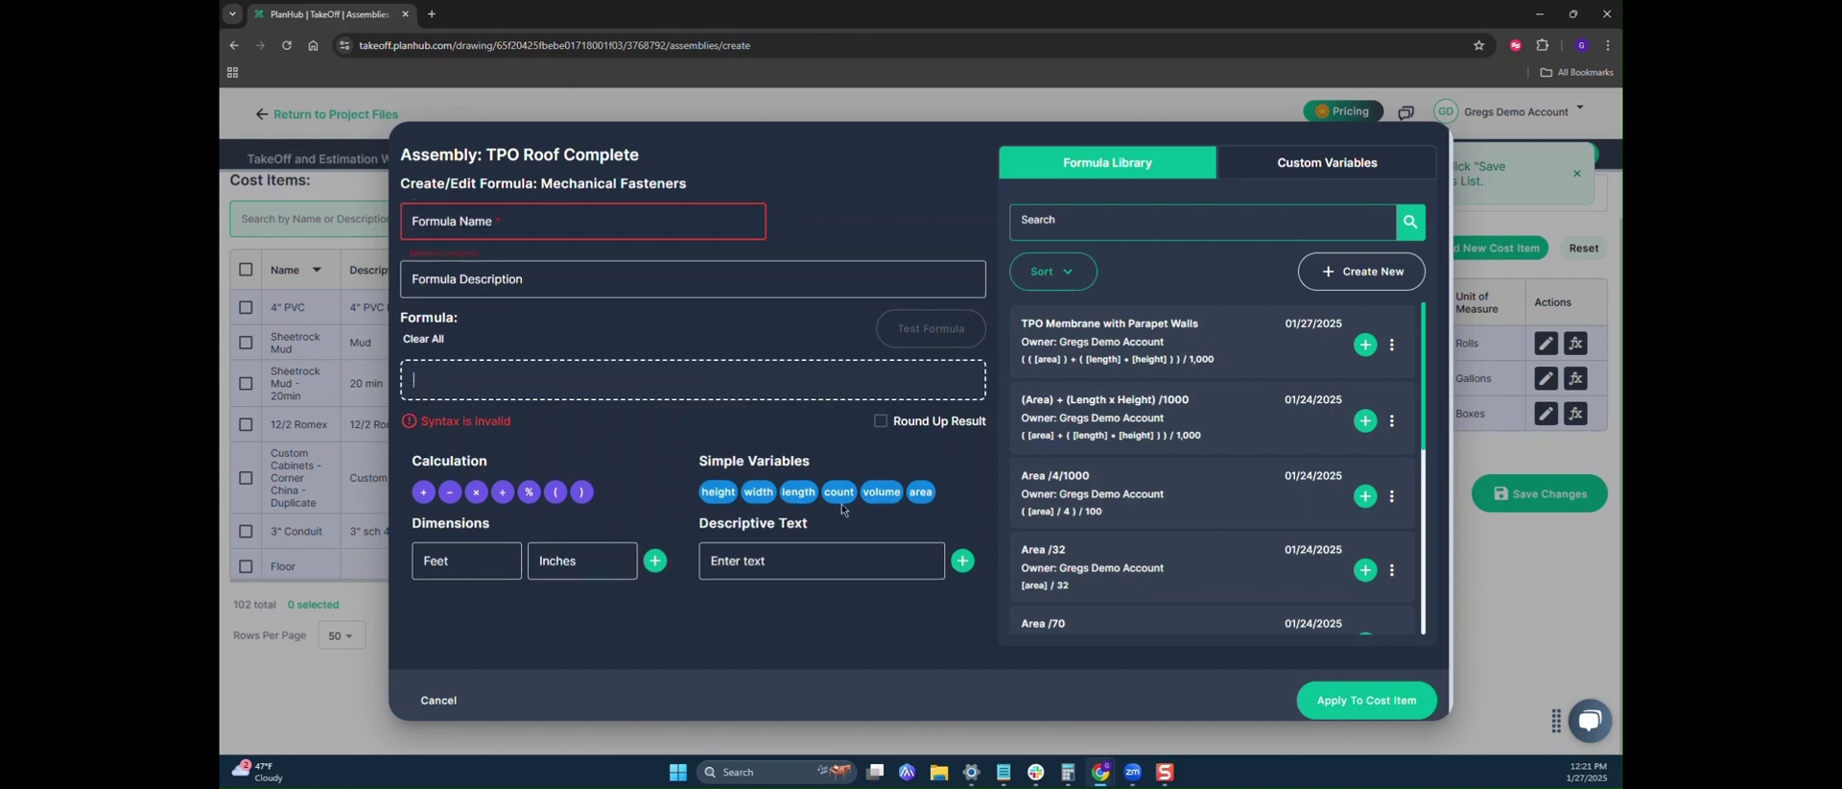
{"action": "left_click", "coordinate": [920, 492]}
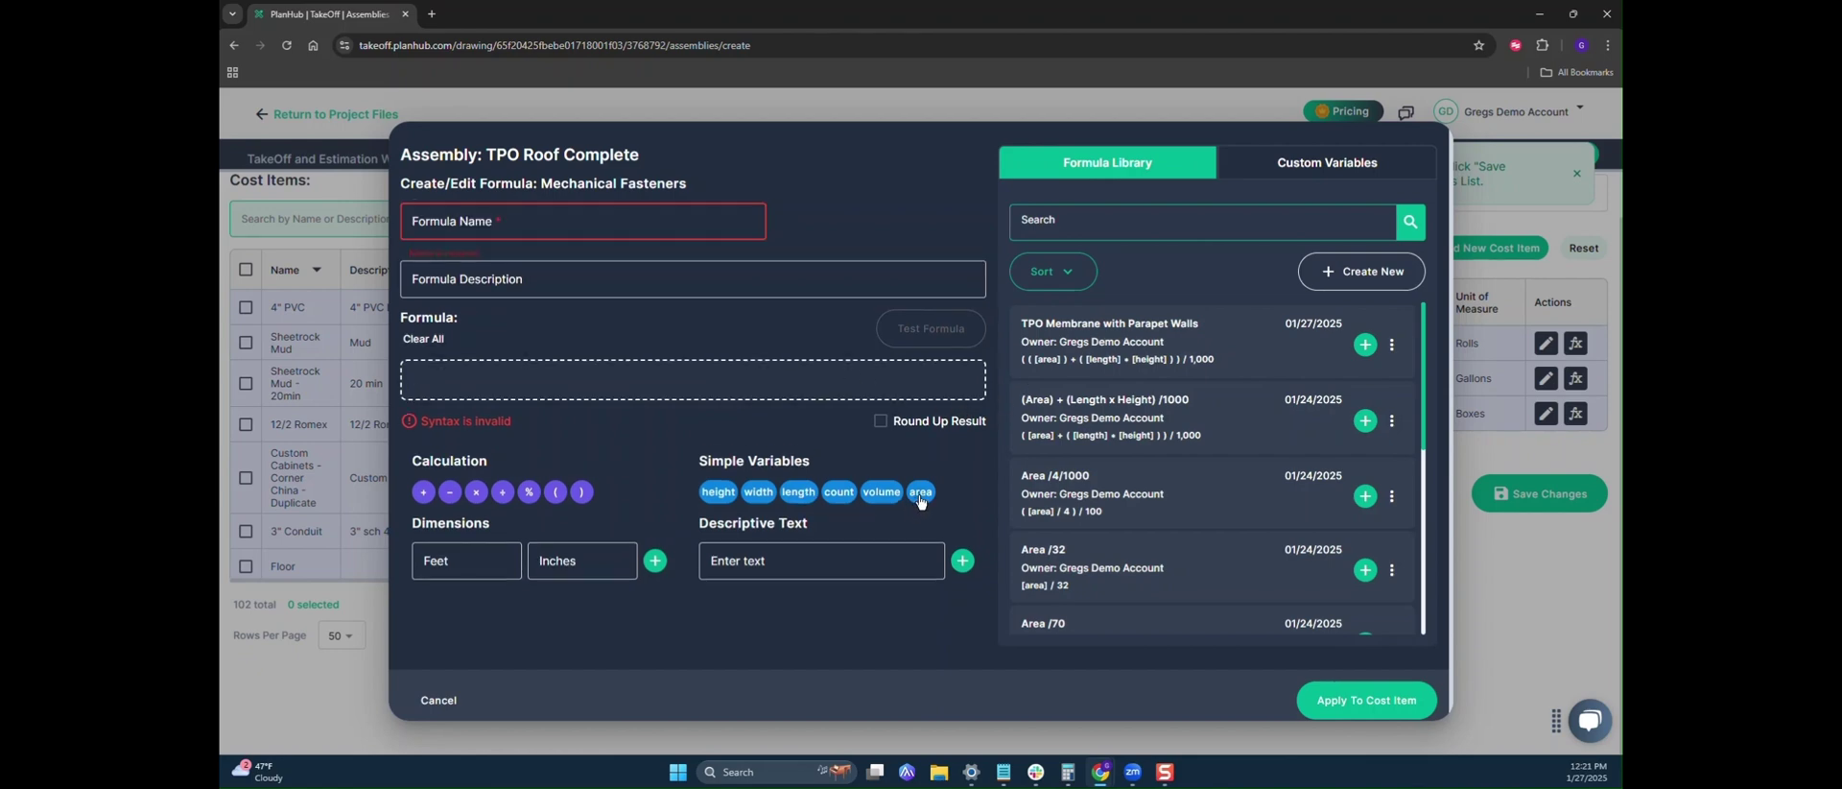
{"action": "left_click", "coordinate": [502, 492]}
{"action": "type", "text": "4"}
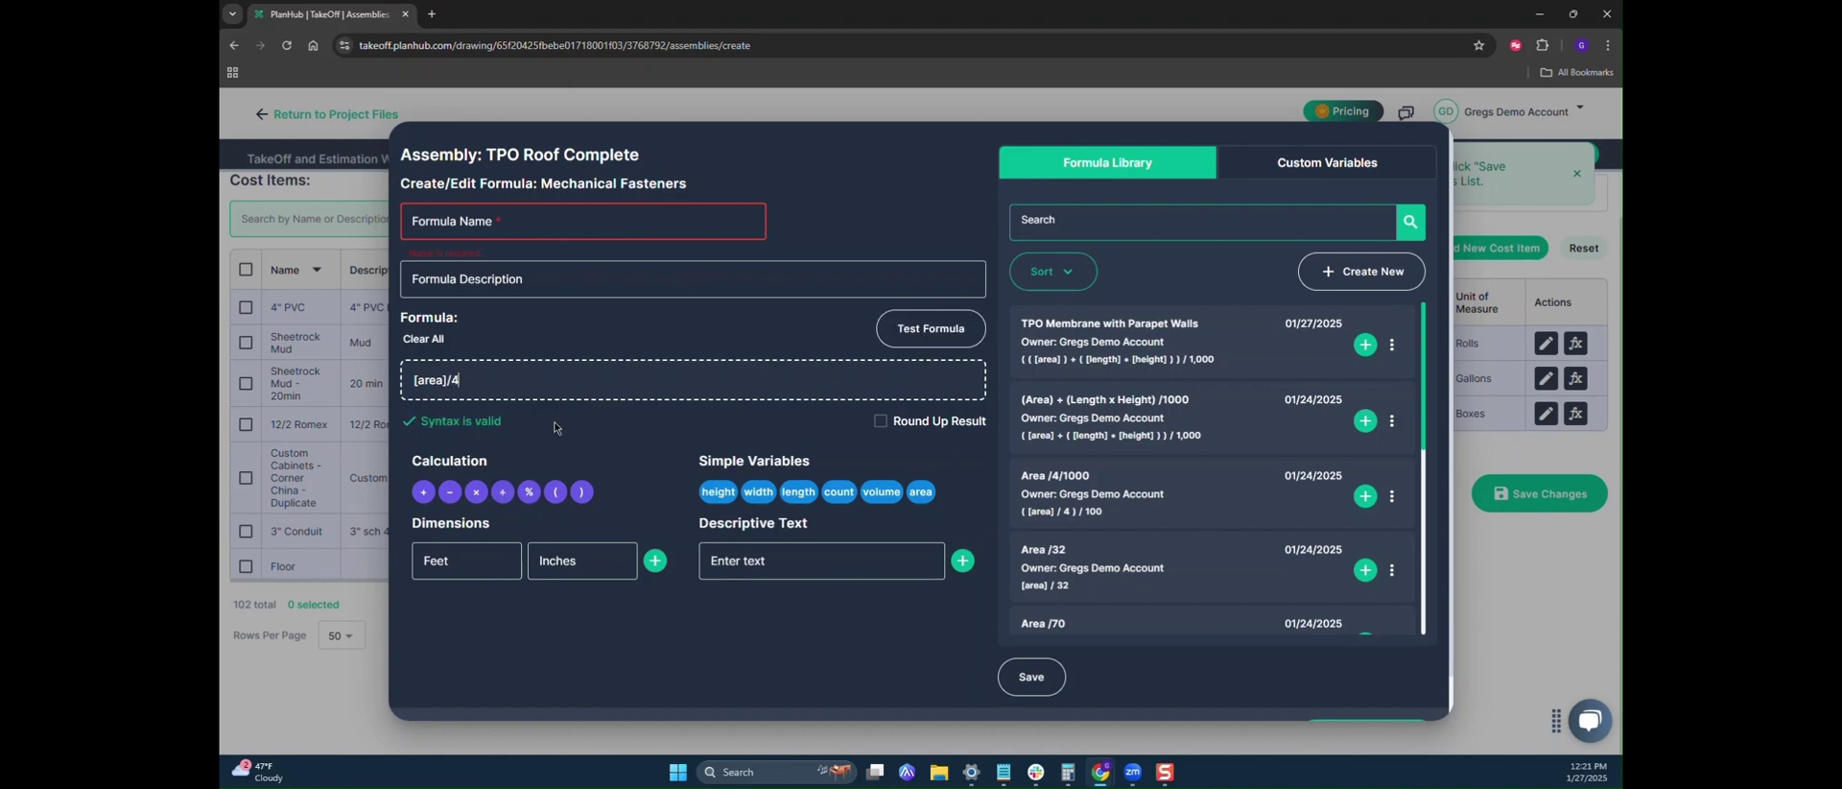
{"action": "left_click", "coordinate": [501, 492]}
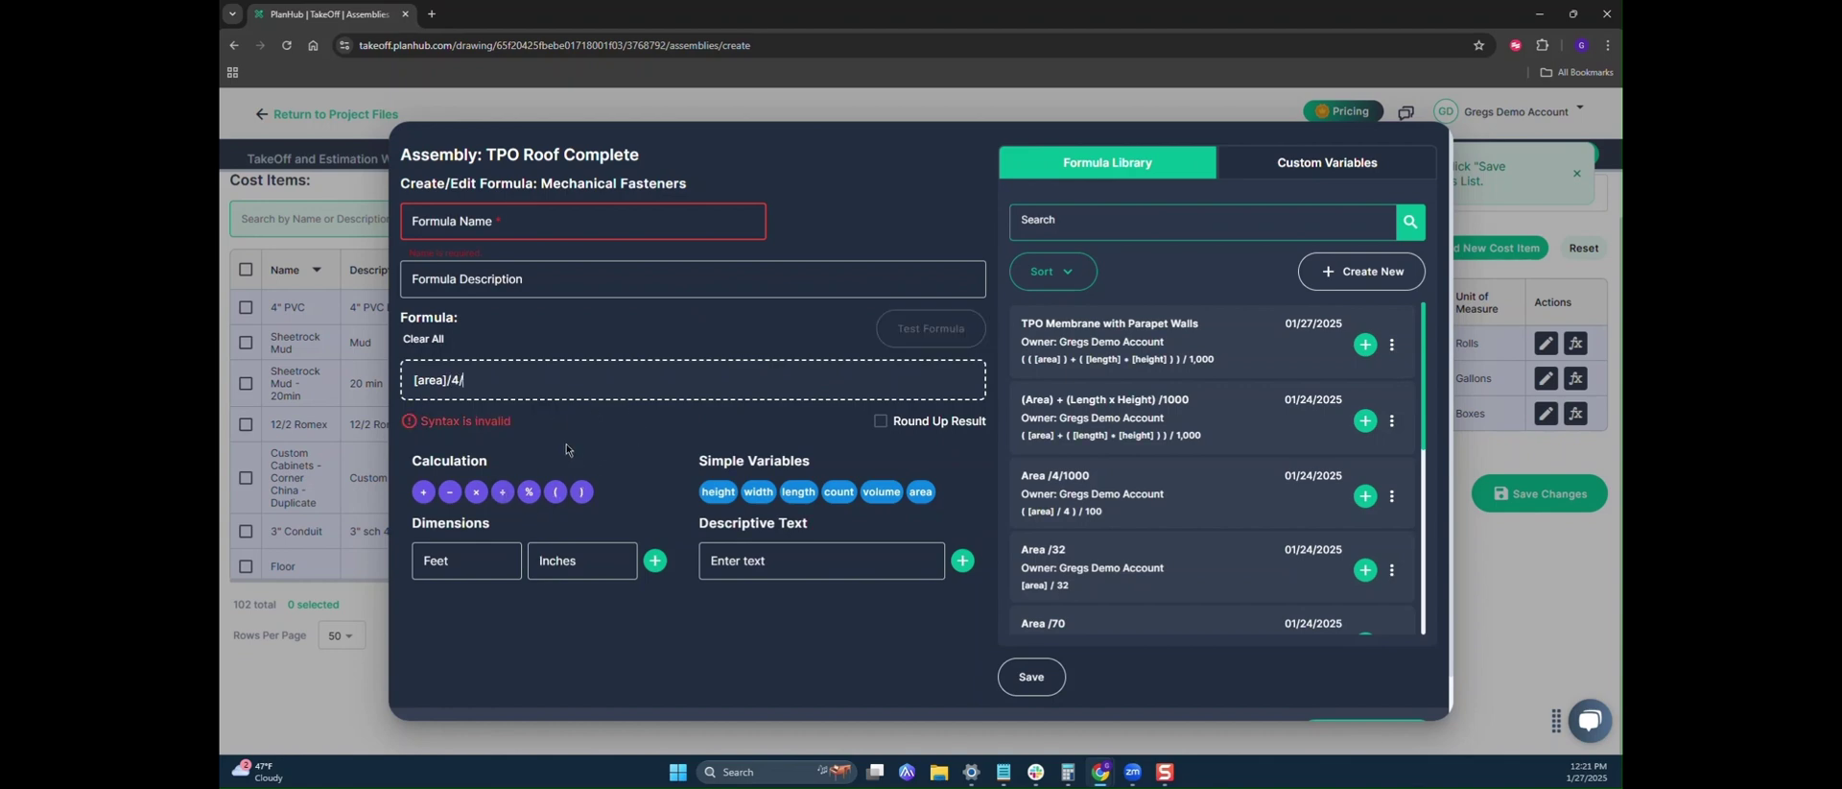
{"action": "type", "text": "1000"}
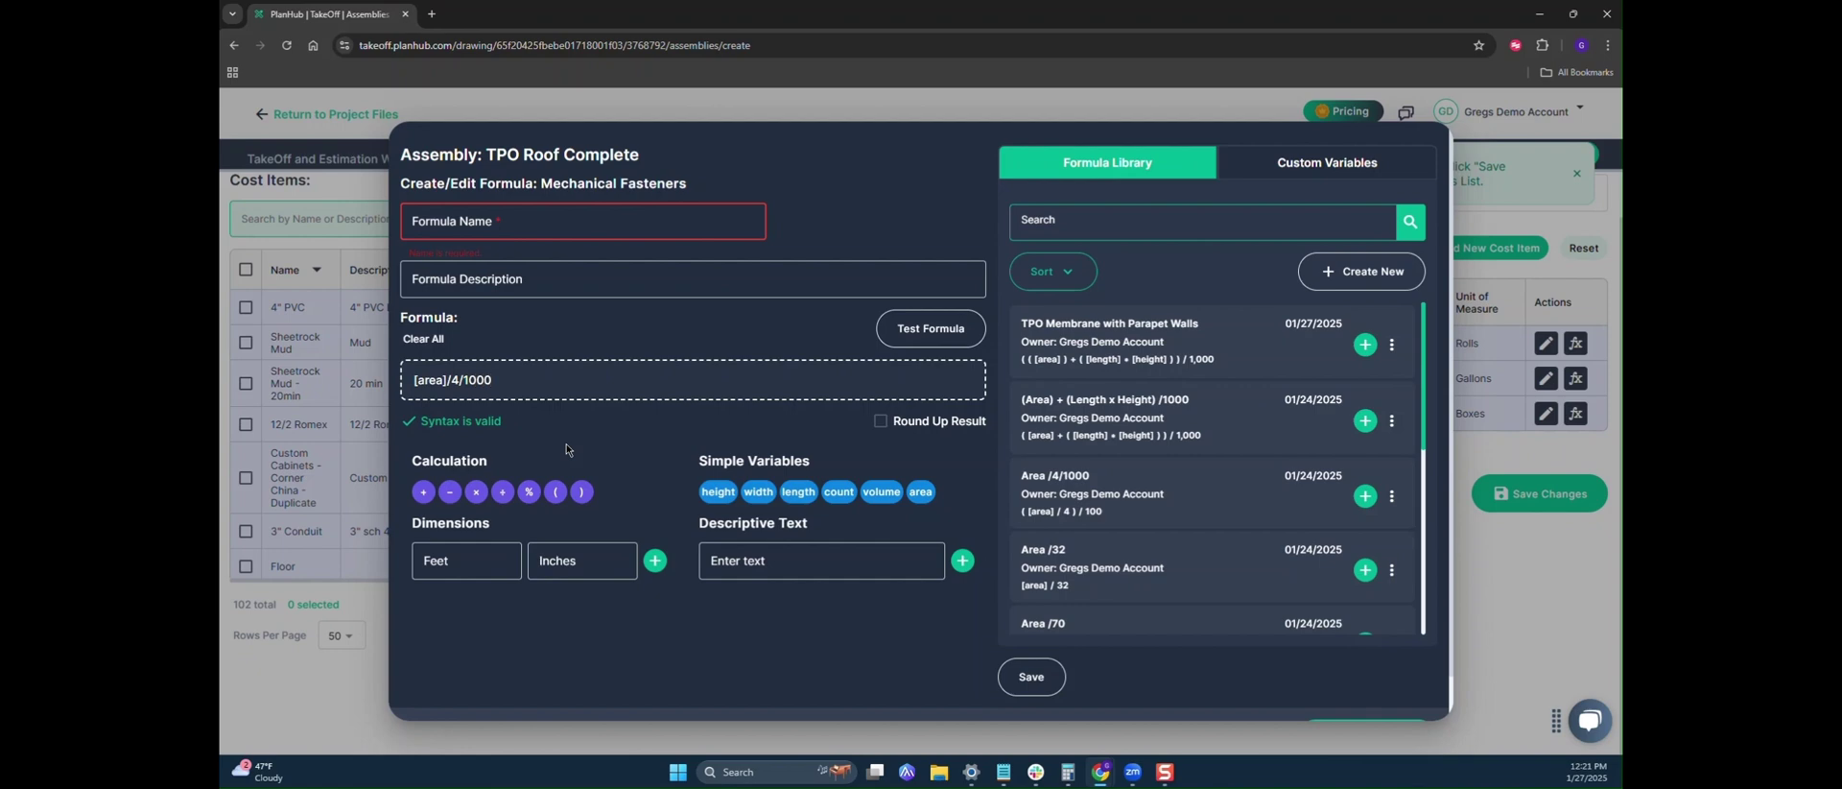
- Round up the formula's result, name it "Area /4/1000", save it to the library and apply it to the Mechanical Fasteners
{"action": "left_click", "coordinate": [880, 422]}
{"action": "left_click", "coordinate": [533, 229]}
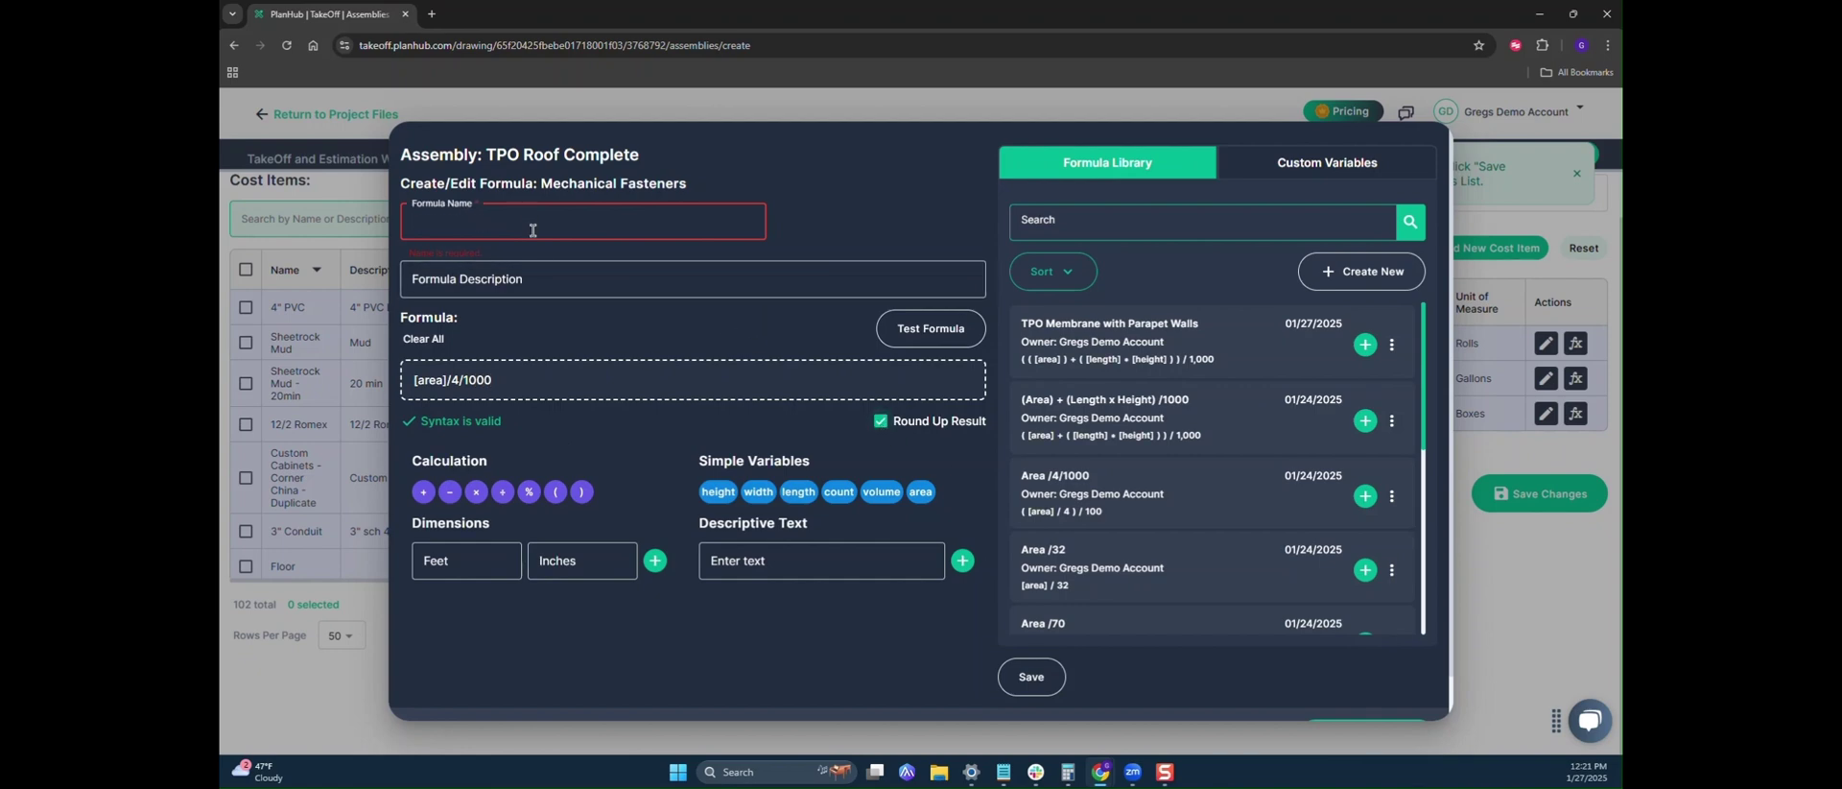
{"action": "type", "text": "Area /4/1000"}
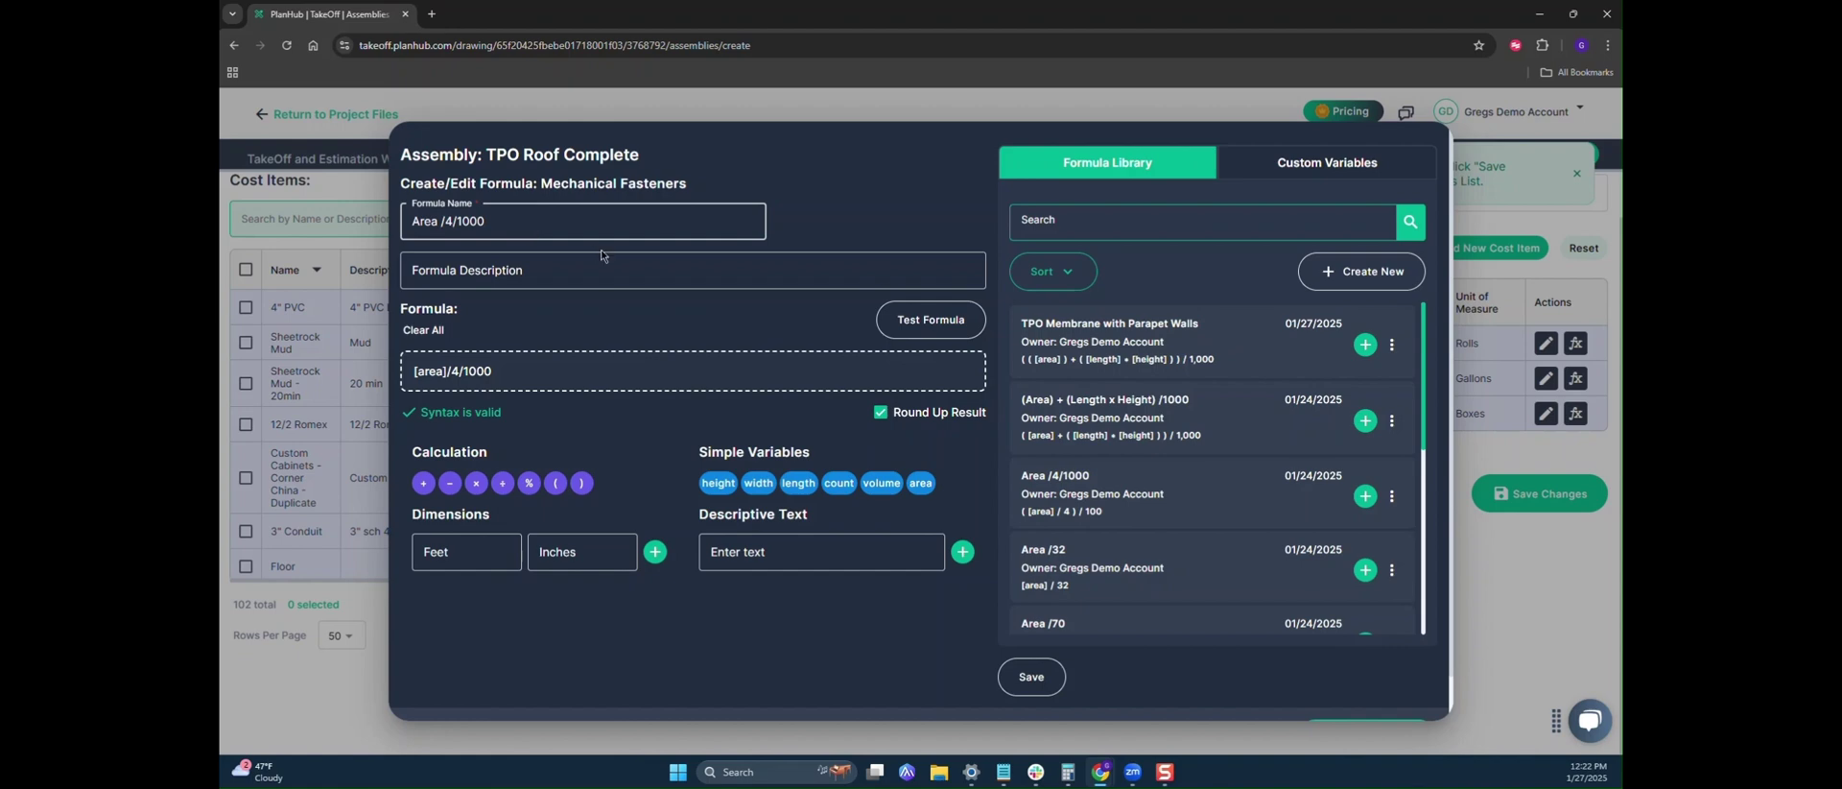
{"action": "left_click", "coordinate": [1027, 678]}
{"action": "left_click", "coordinate": [1358, 706]}
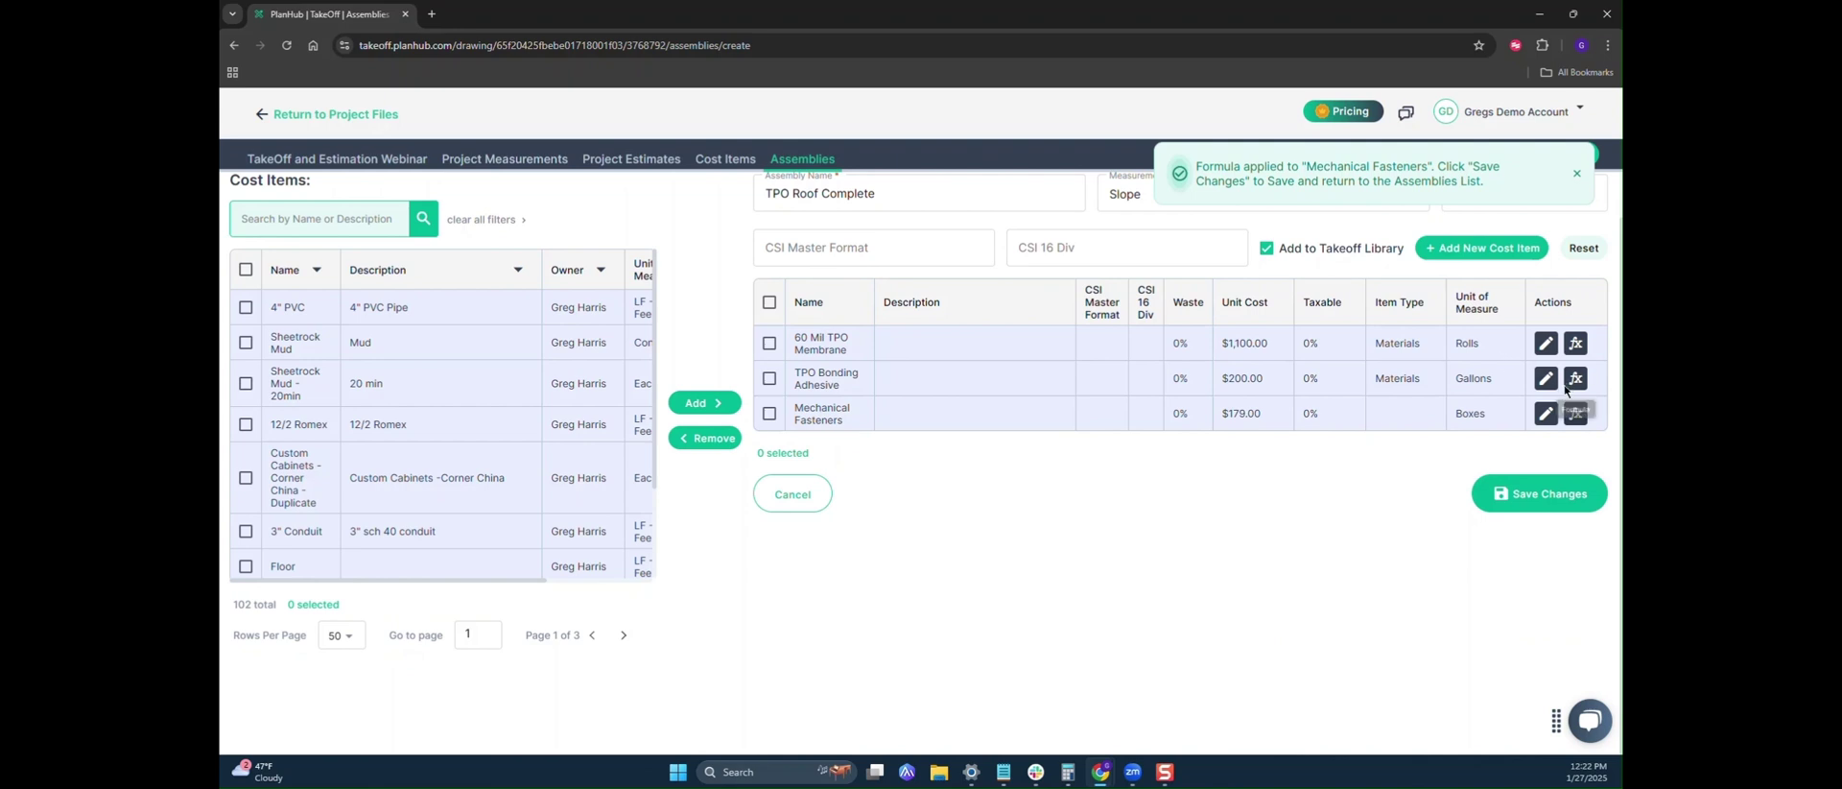
- Add a new cost item named "Insulation/Backer board" to the assembly with a unit cost of $24.70
{"action": "left_click", "coordinate": [1482, 247]}
{"action": "right_click", "coordinate": [874, 450]}
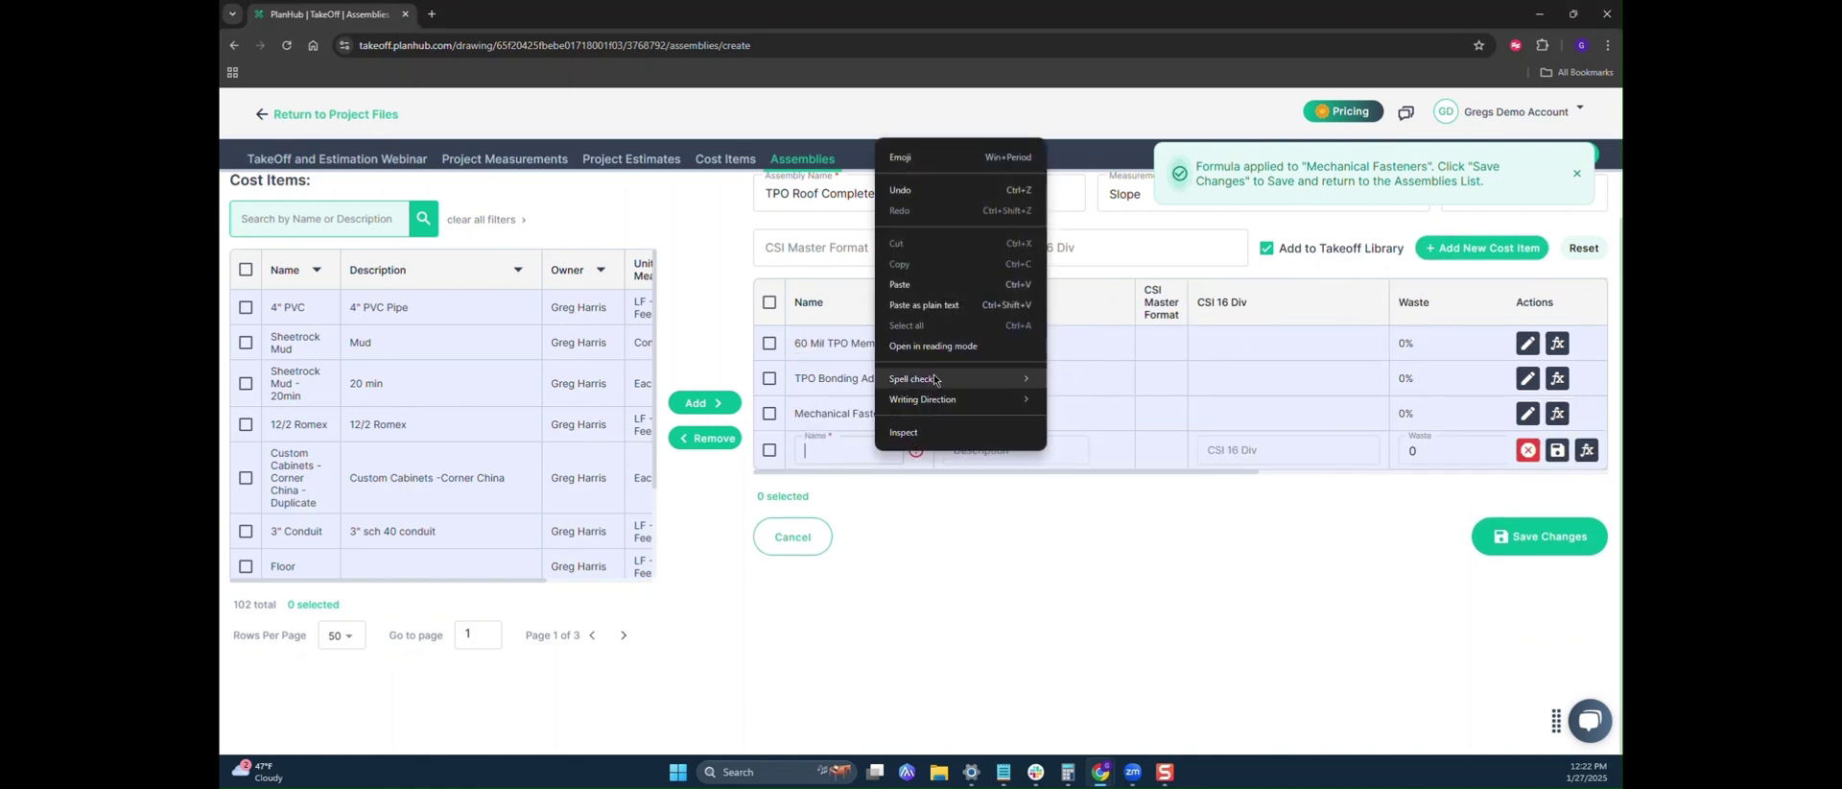
{"action": "left_click", "coordinate": [953, 313]}
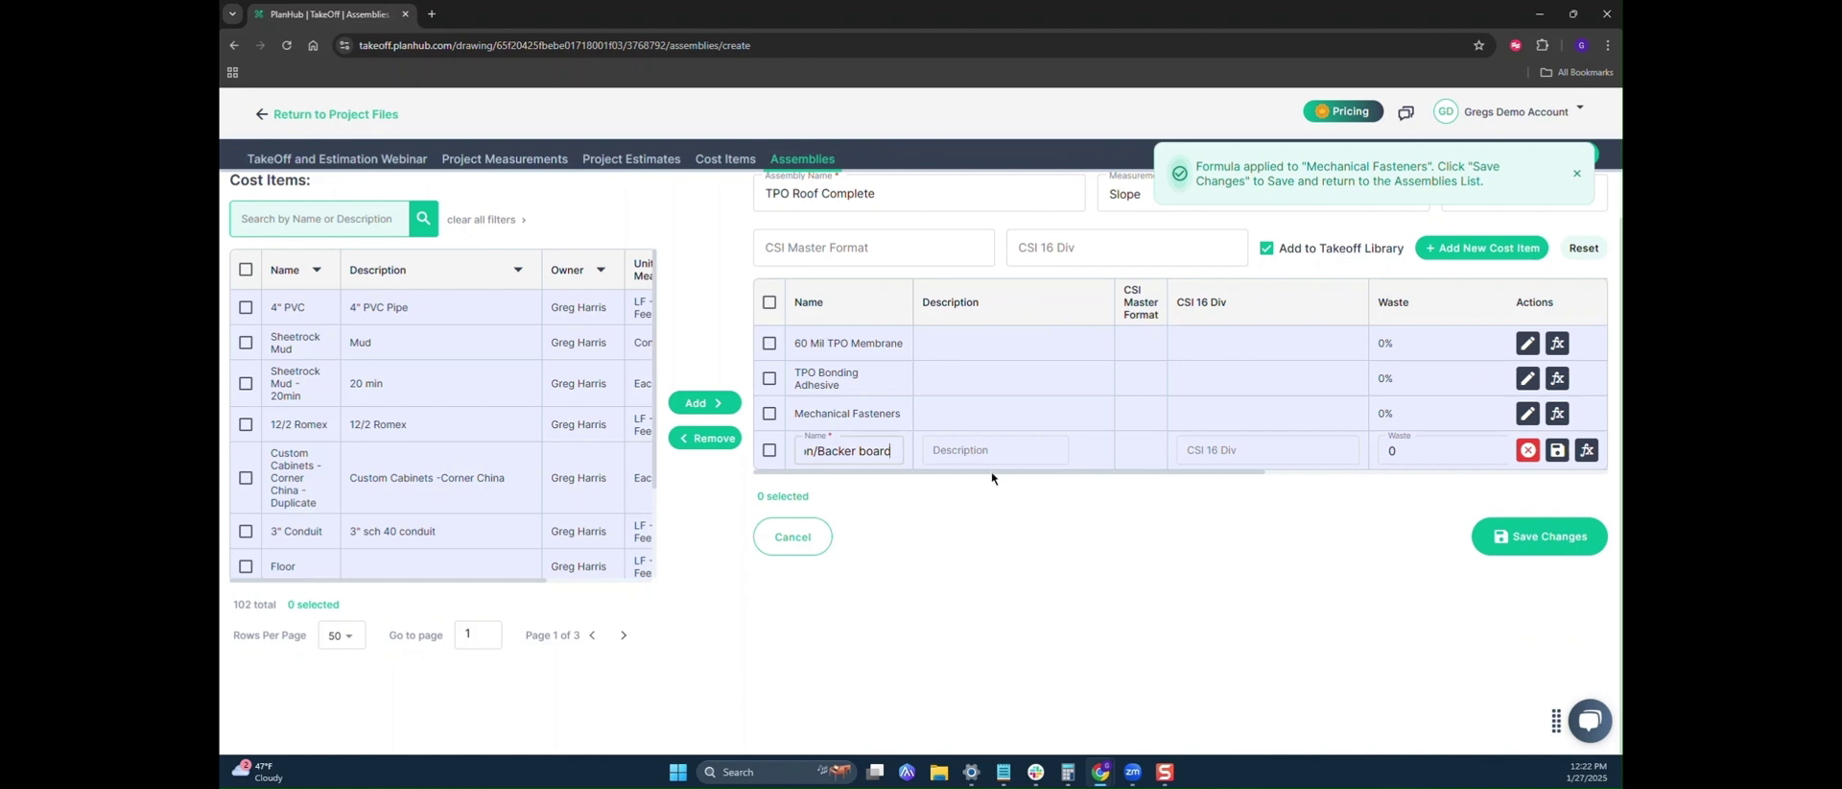
{"action": "left_click_drag", "start_coordinate": [1017, 472], "coordinate": [1374, 474]}
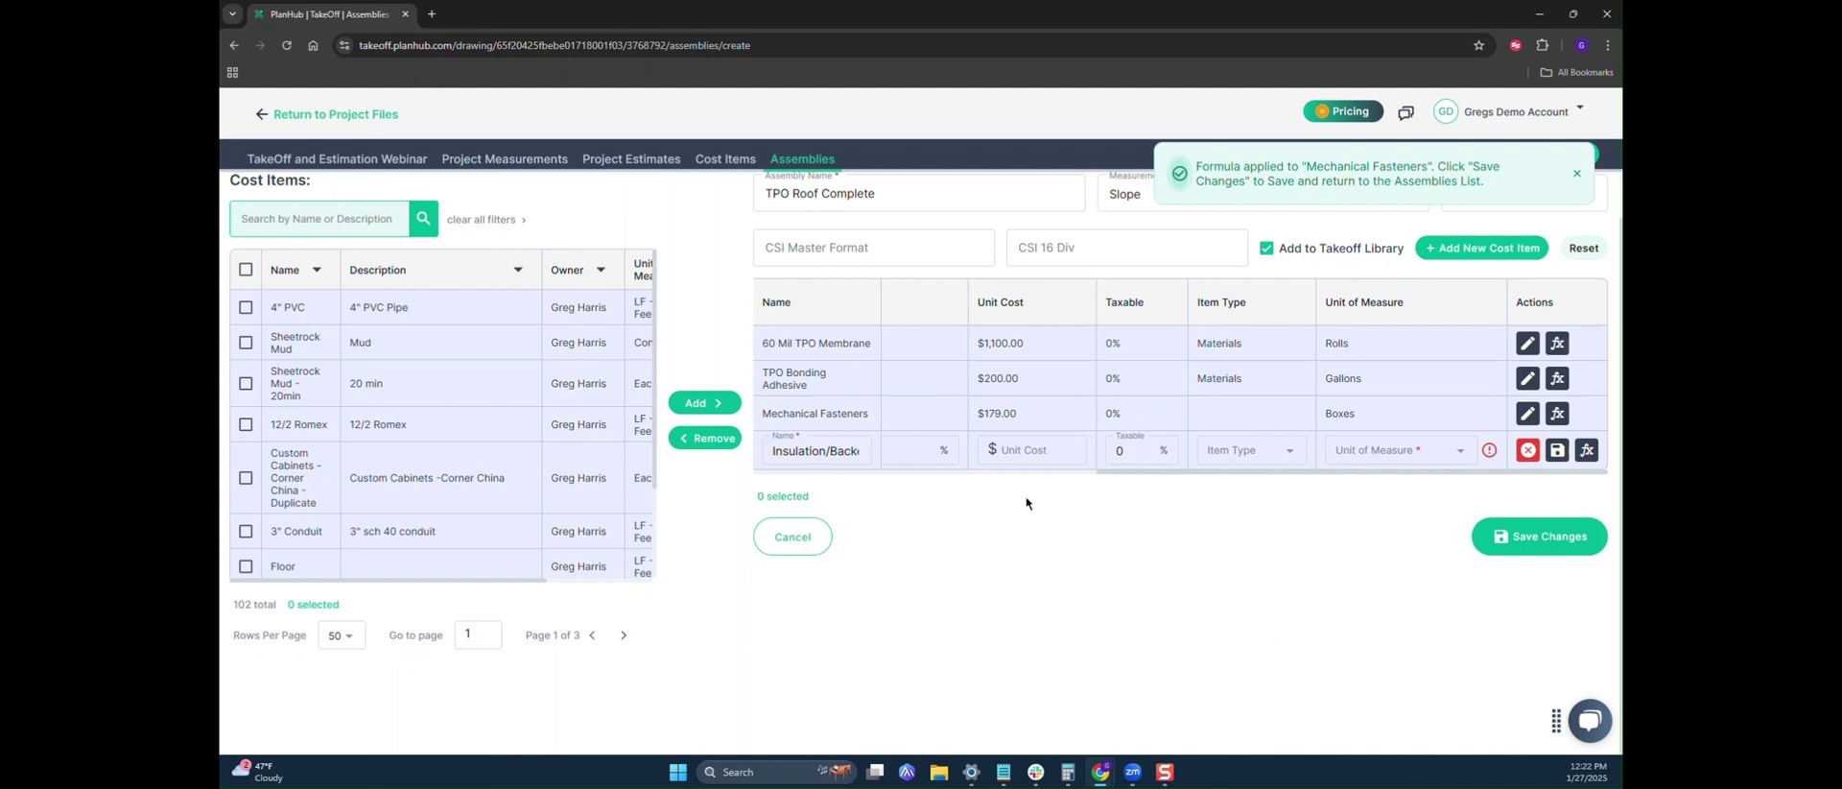
{"action": "left_click", "coordinate": [1026, 452]}
{"action": "type", "text": "24.70"}
- Set the Insulation/Backer board's unit of measure to Each and save the cost item
{"action": "left_click", "coordinate": [1371, 451]}
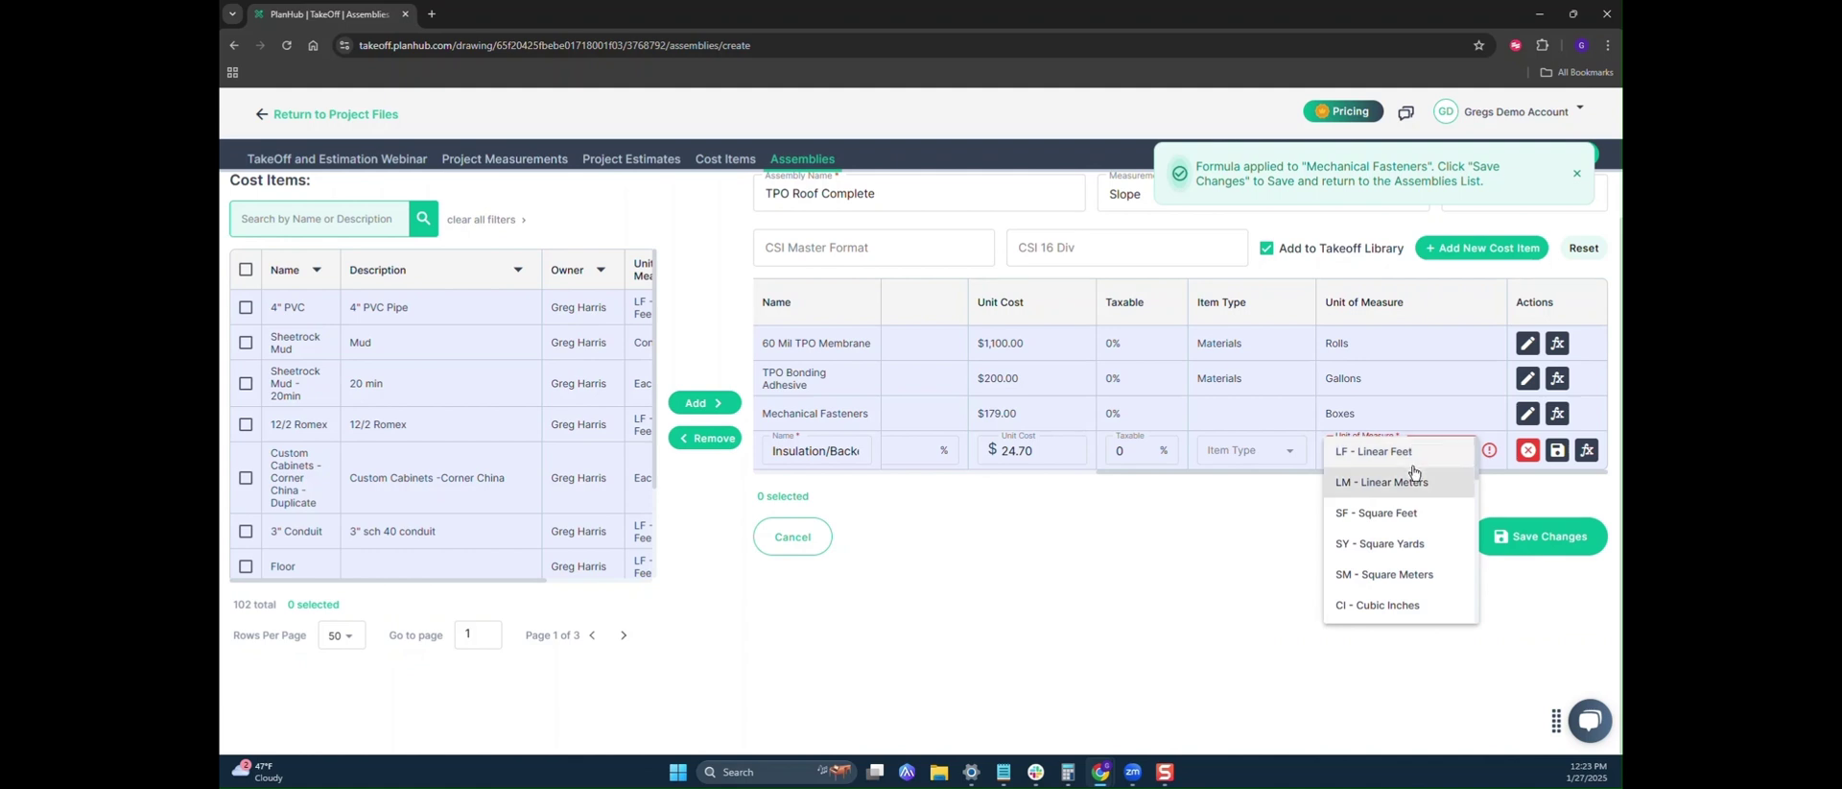
{"action": "scroll", "coordinate": [1412, 471], "scroll_direction": "down", "scroll_amount": 3}
{"action": "left_click", "coordinate": [1396, 606]}
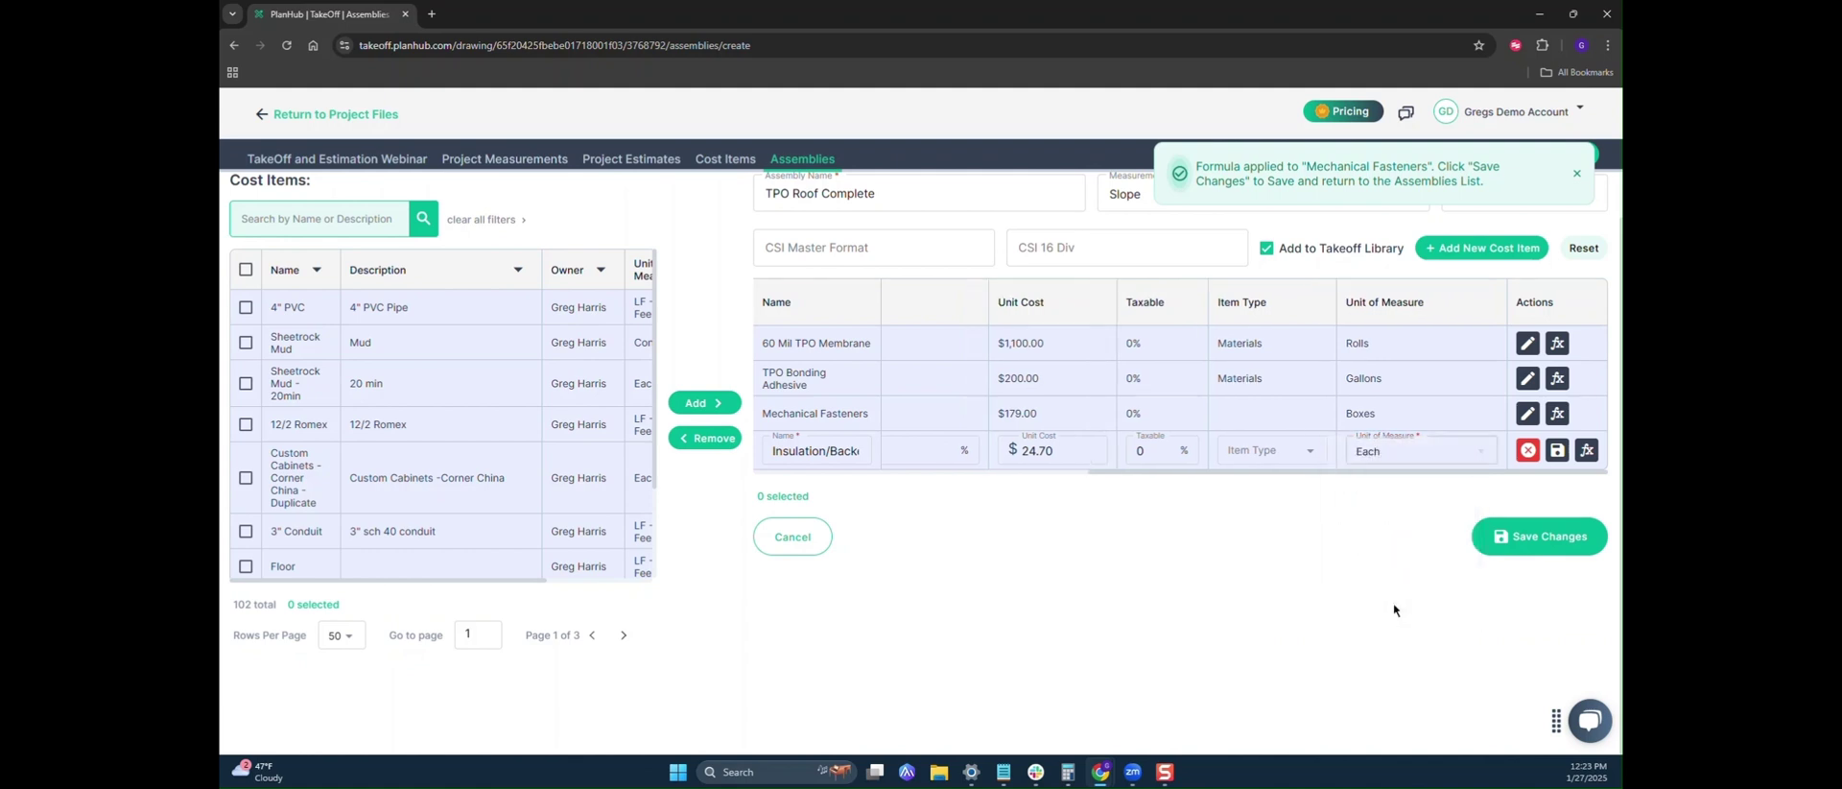
{"action": "left_click", "coordinate": [1557, 450]}
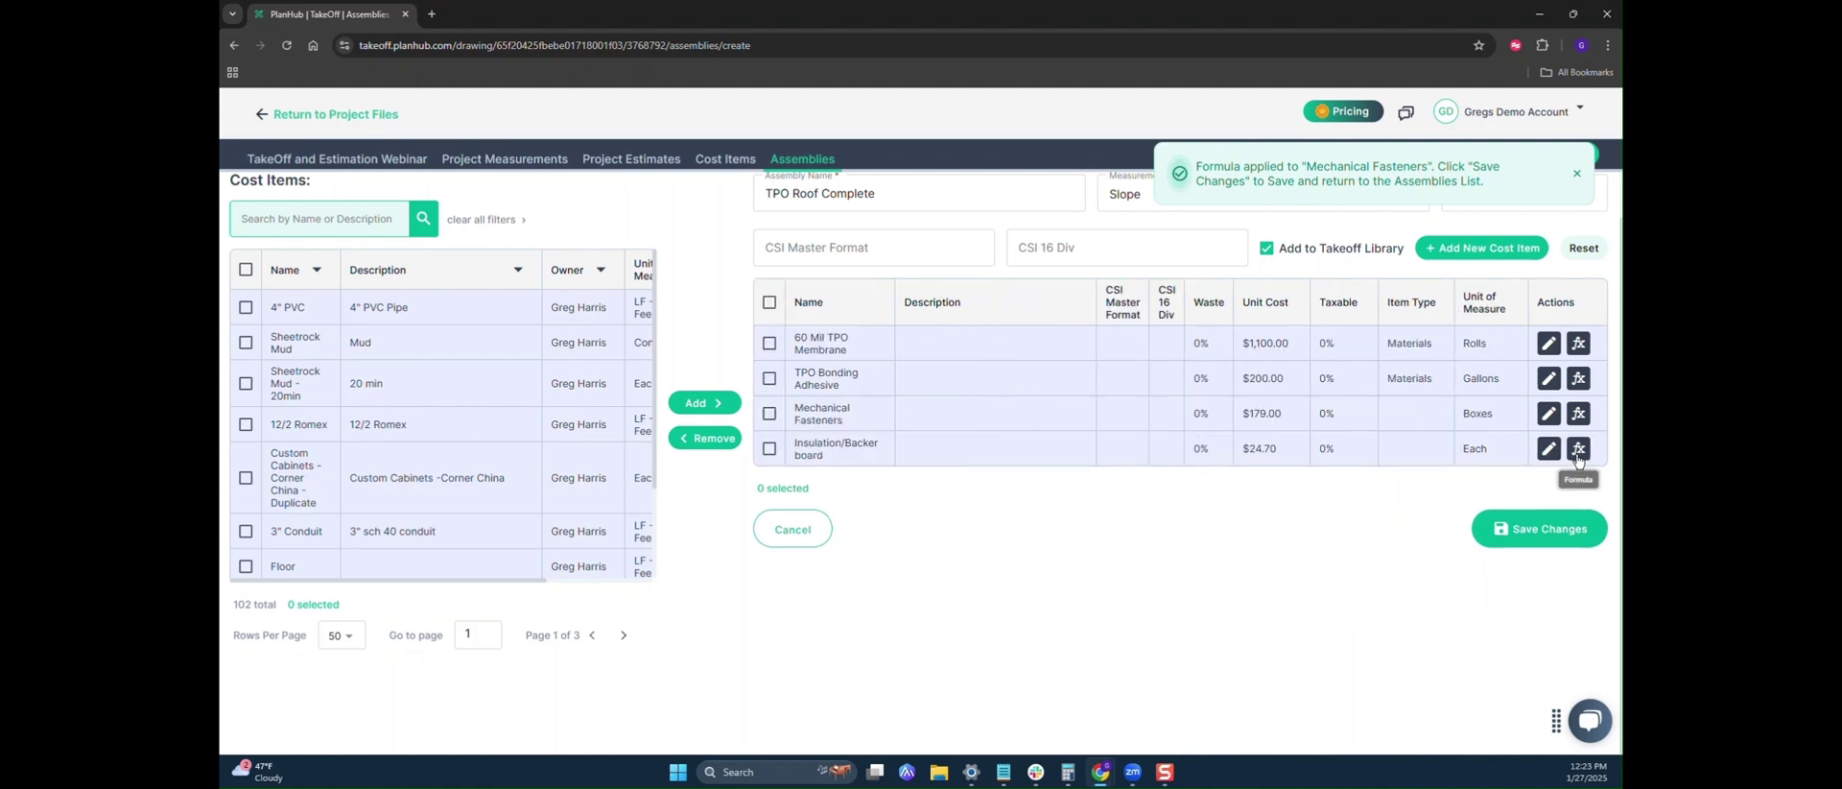
- Apply the existing library formula "Area /32" to the Insulation/Backer board cost item and save the whole assembly
{"action": "left_click", "coordinate": [1578, 448]}
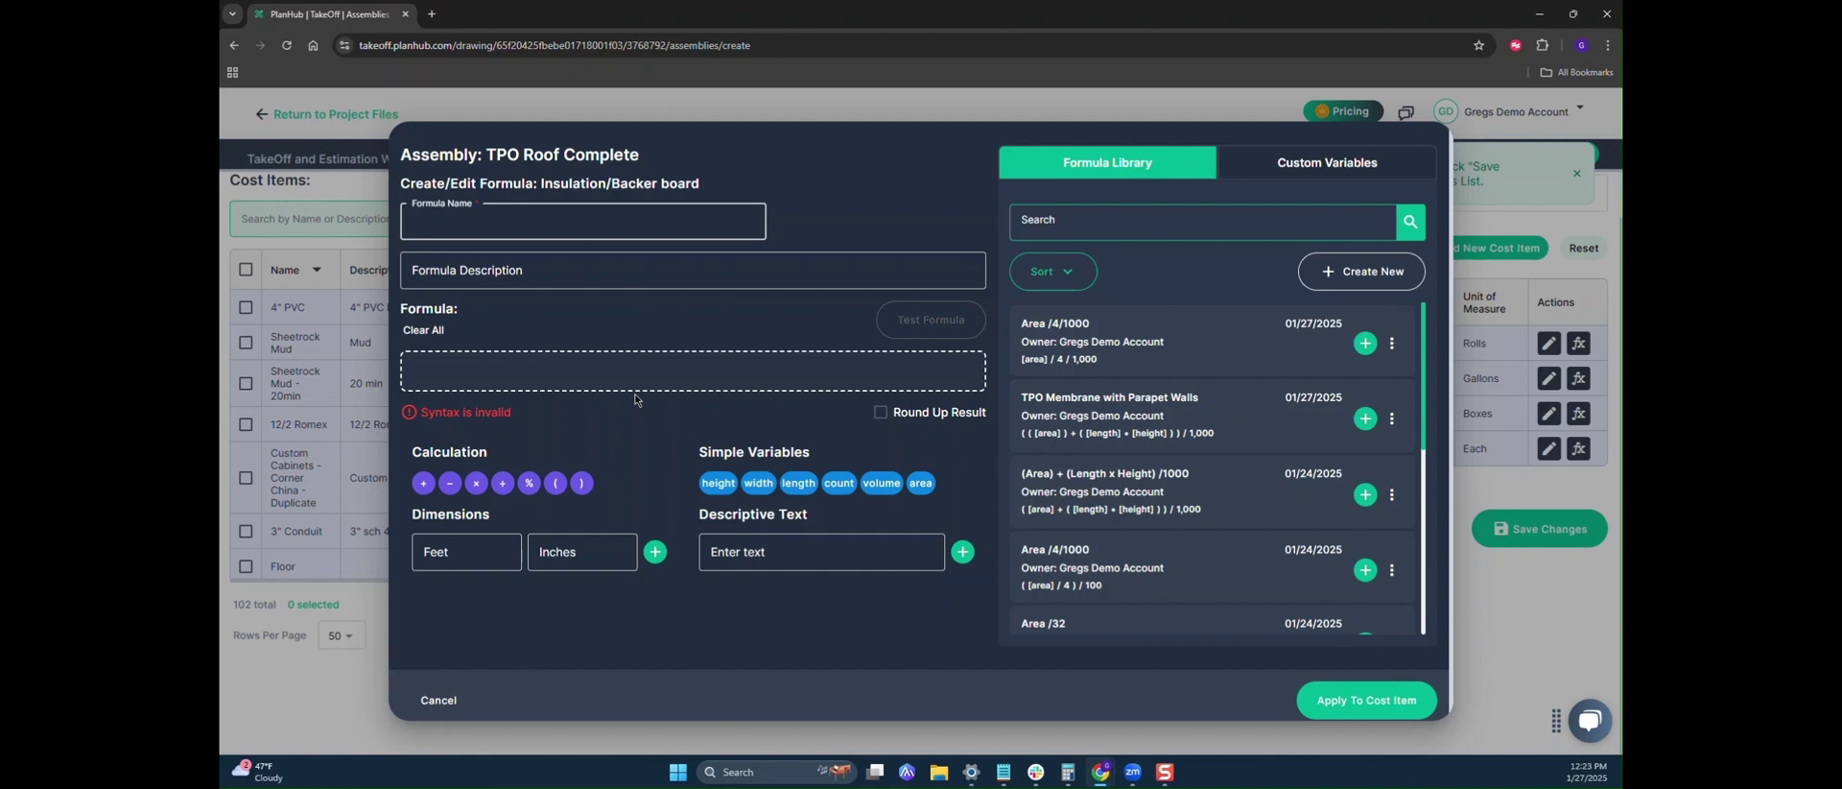
{"action": "scroll", "coordinate": [1187, 495], "scroll_direction": "down", "scroll_amount": 3}
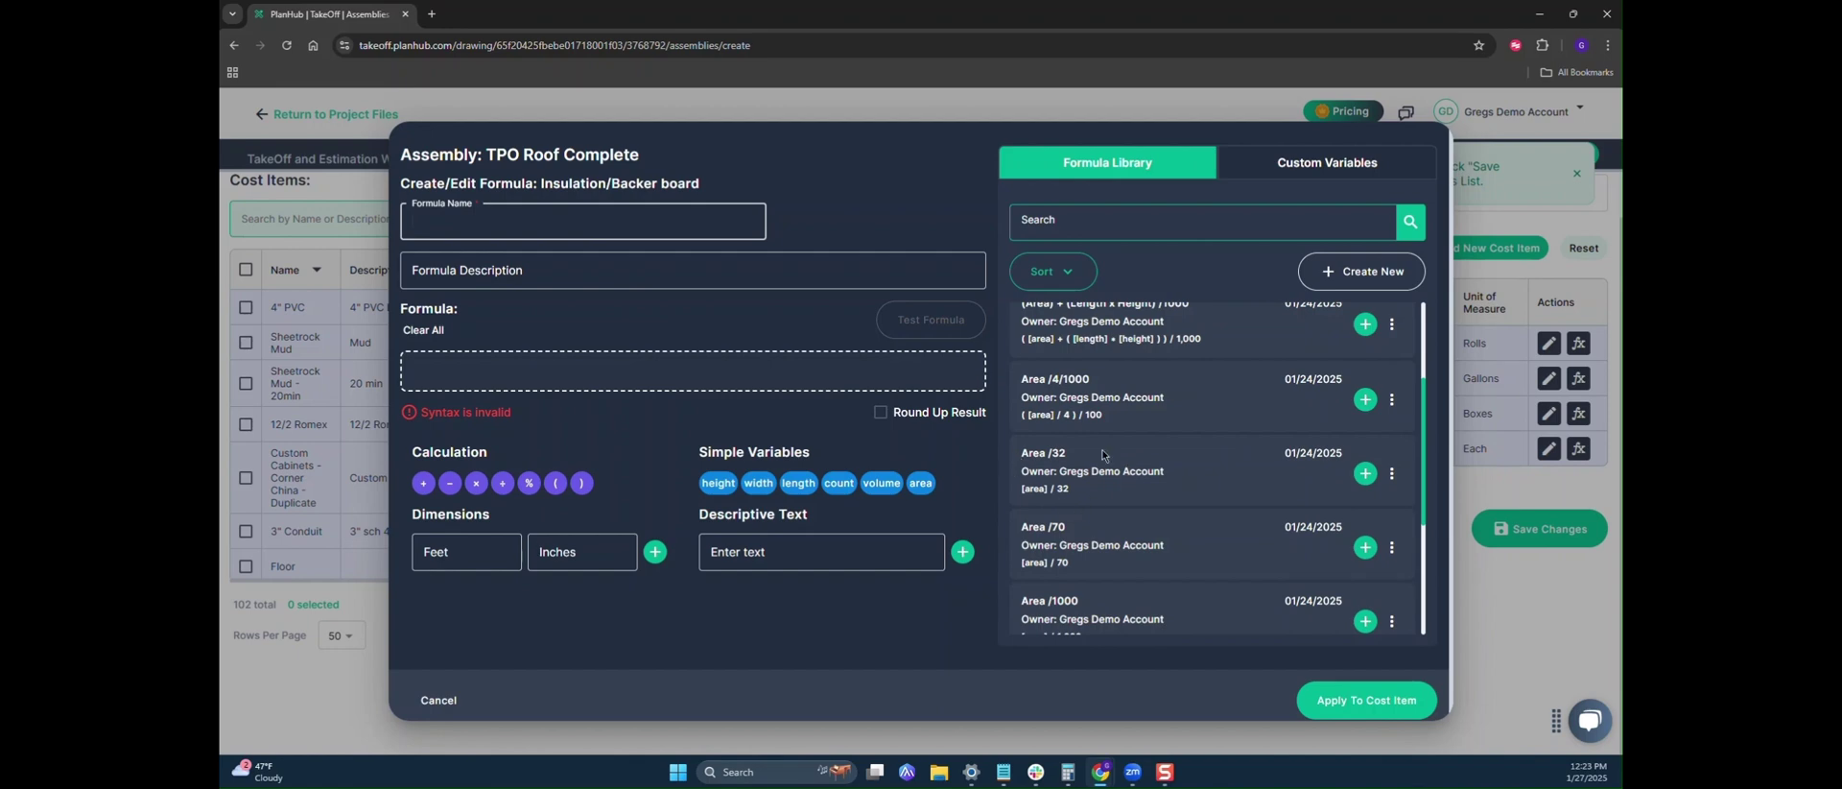
{"action": "left_click", "coordinate": [1365, 474]}
{"action": "left_click", "coordinate": [1382, 700]}
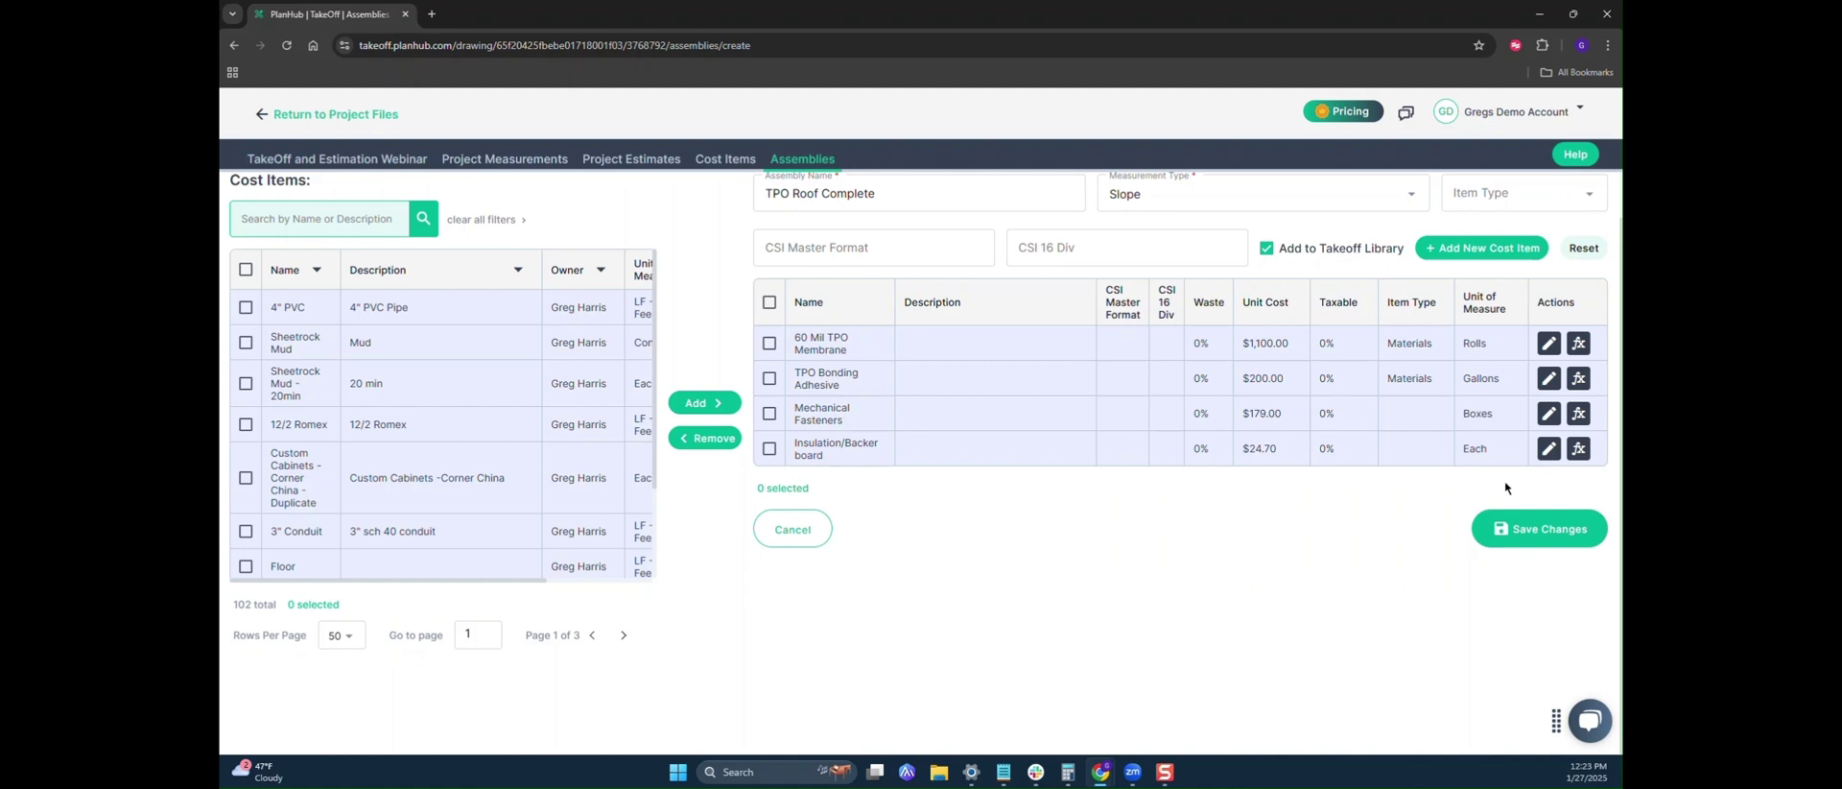
{"action": "scroll", "coordinate": [1535, 557], "scroll_direction": "up", "scroll_amount": 1}
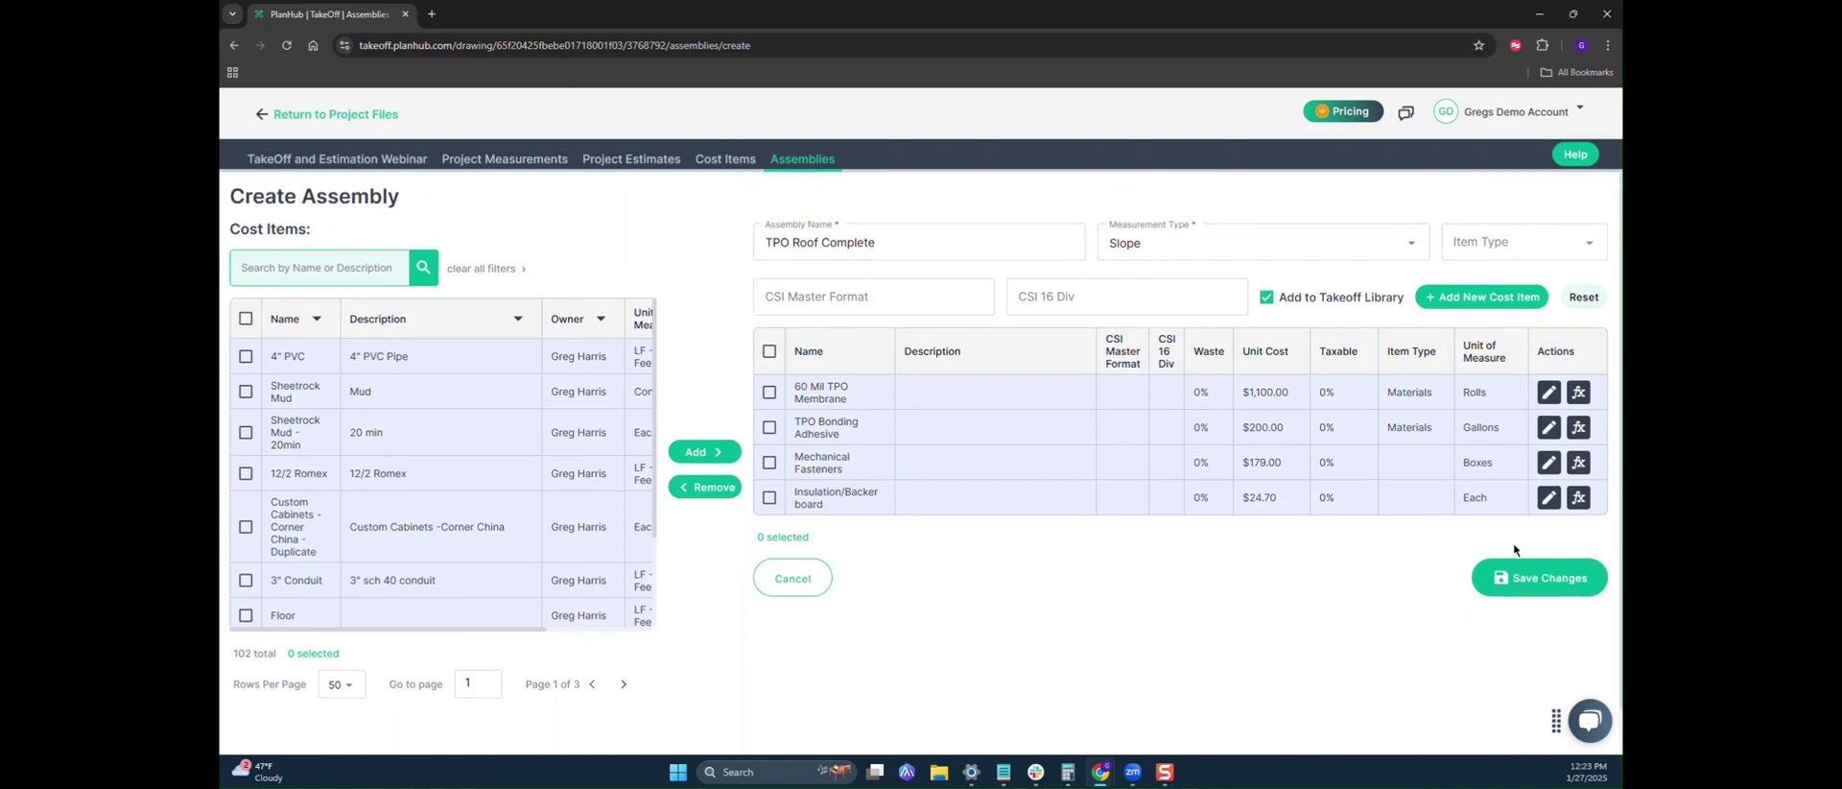
{"action": "left_click", "coordinate": [1554, 583]}
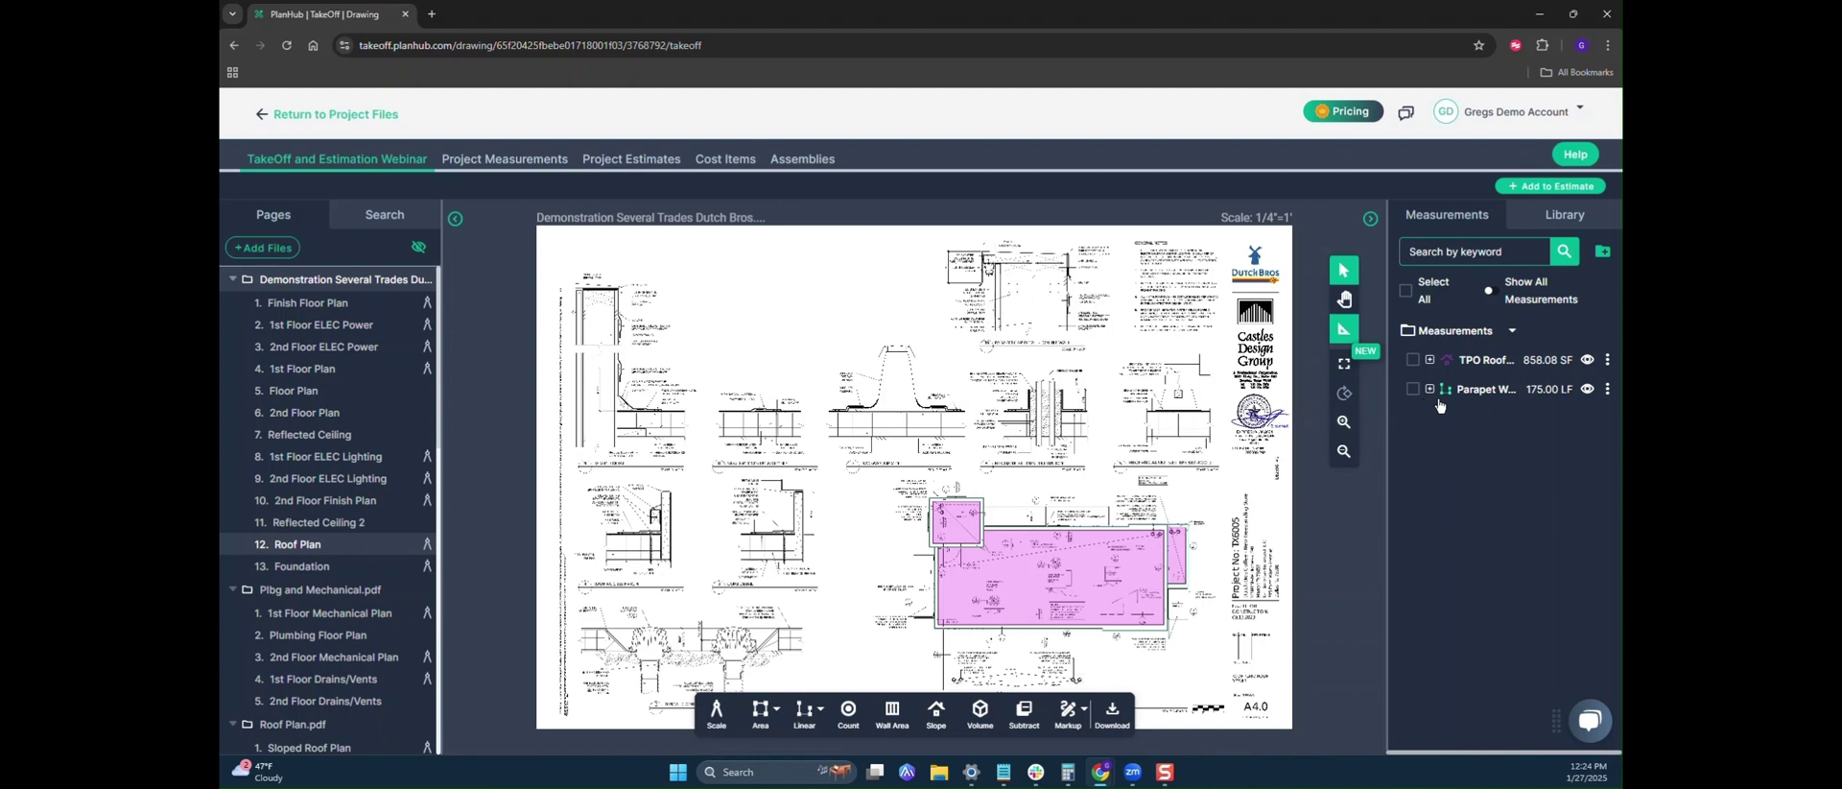
- Send the TPO Roof Area measurement to the "TPO Roof Complete" assembly and add it to Project Estimate 1
{"action": "right_click", "coordinate": [1502, 366]}
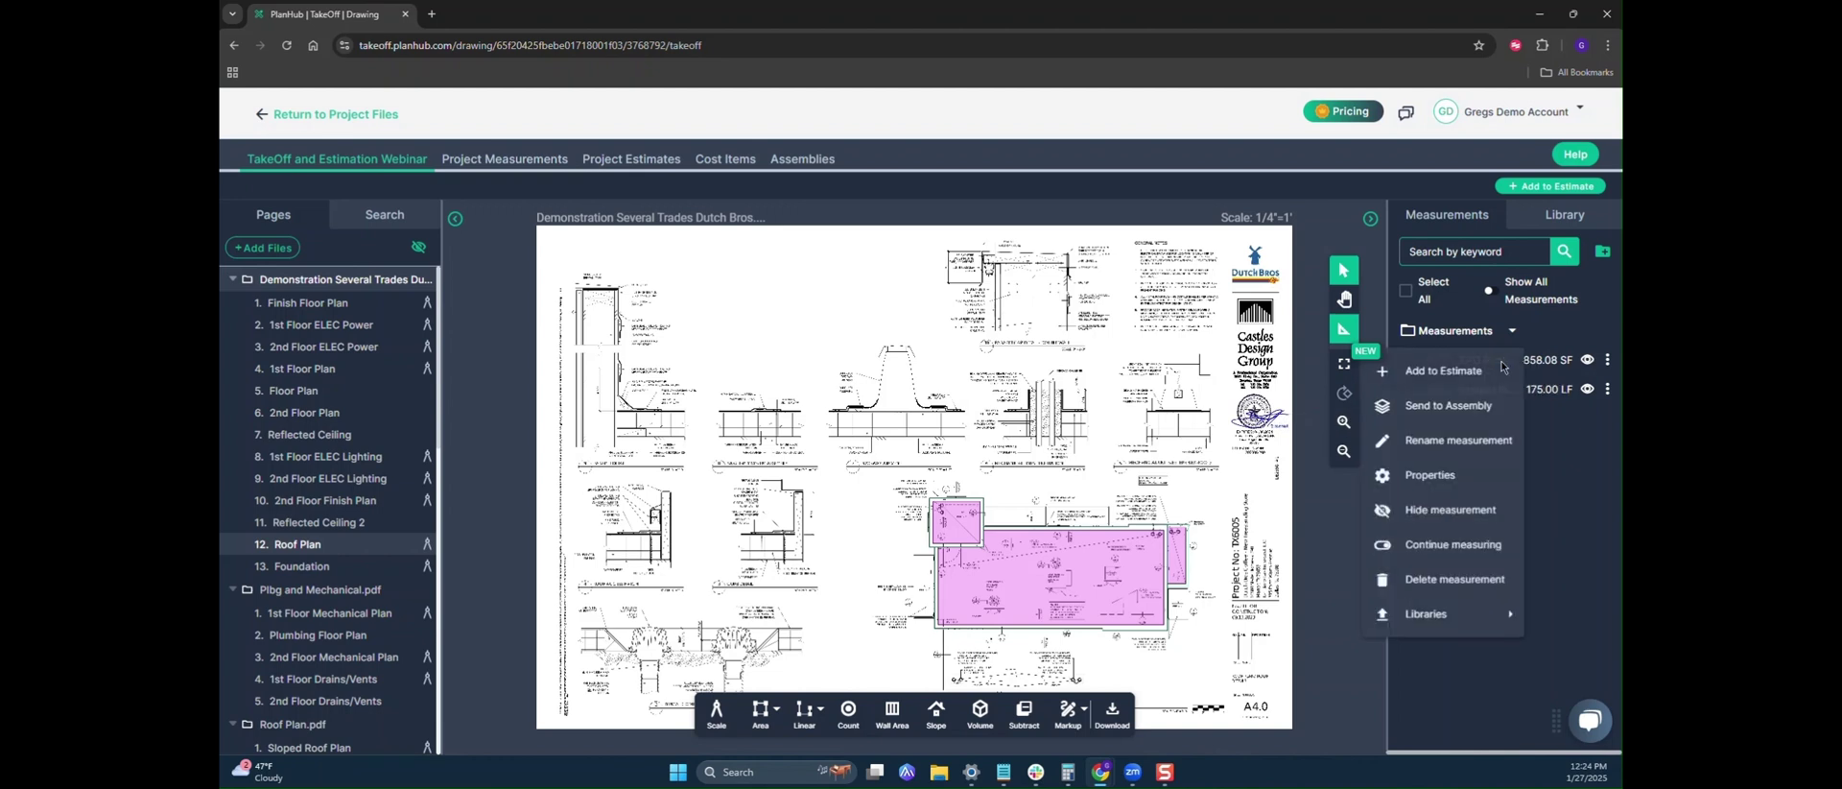
{"action": "left_click", "coordinate": [1437, 408]}
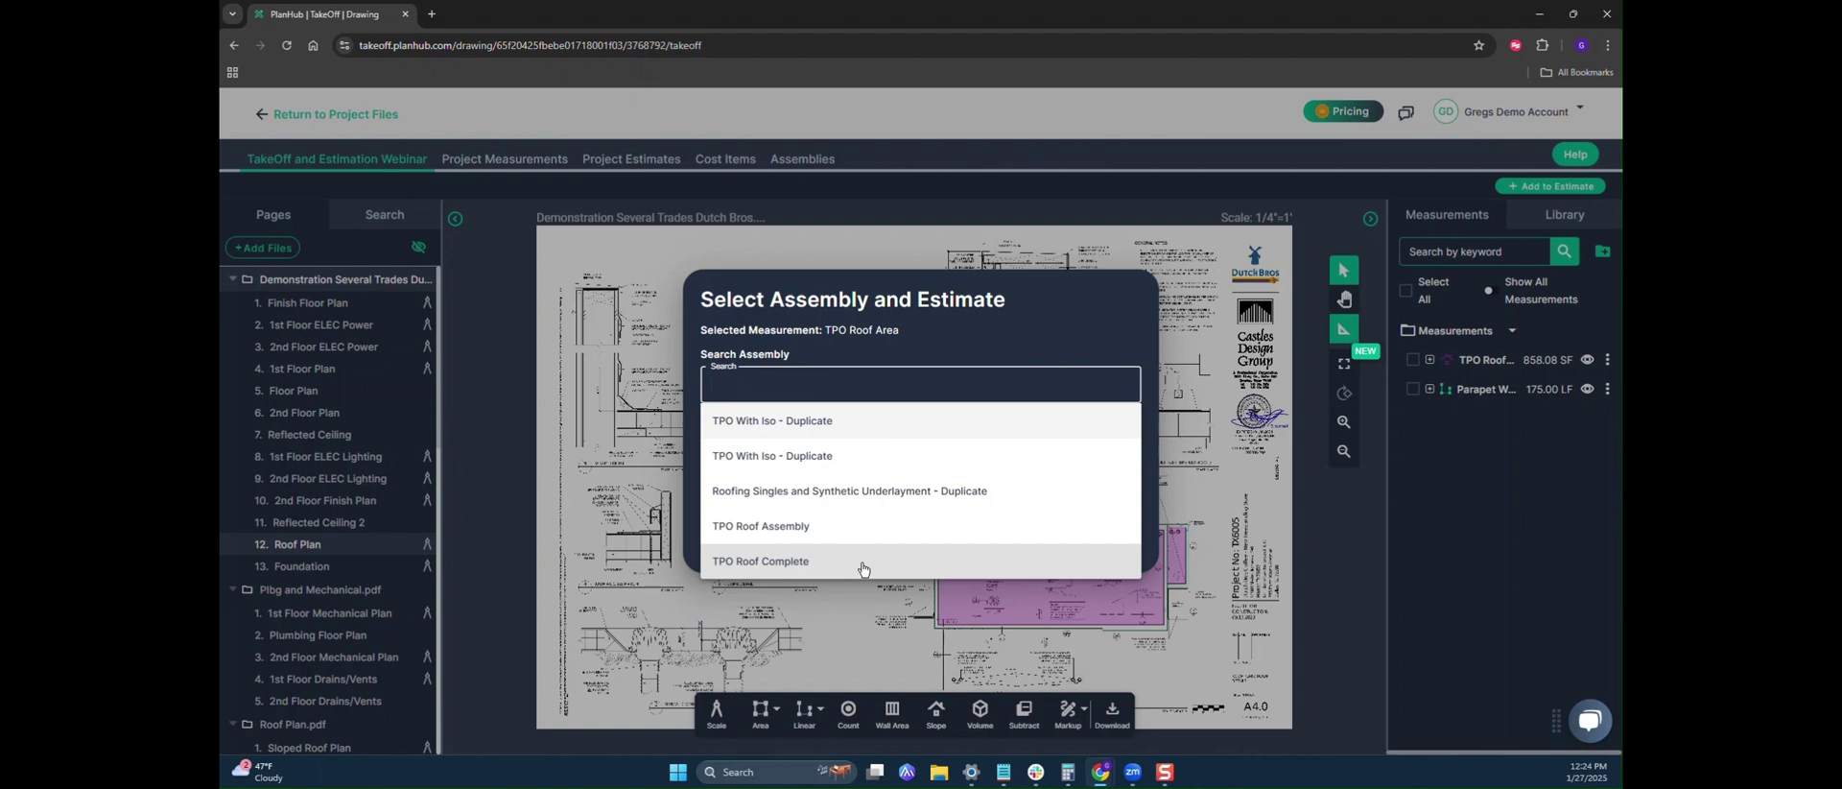
{"action": "left_click", "coordinate": [862, 568]}
{"action": "left_click", "coordinate": [827, 456]}
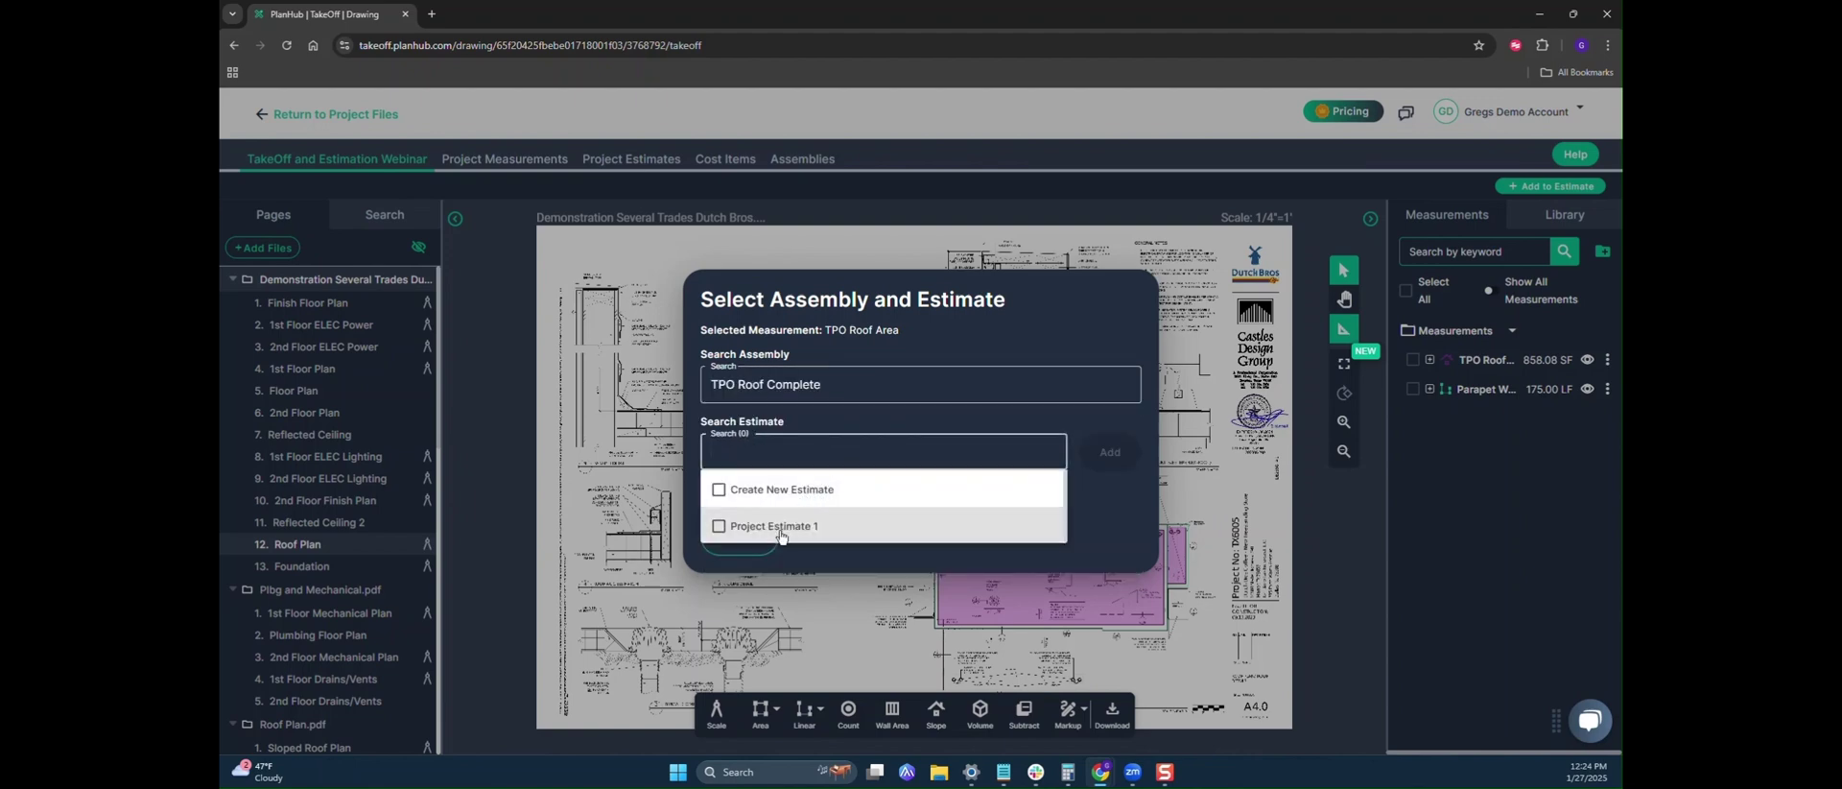
{"action": "left_click", "coordinate": [718, 526]}
{"action": "left_click", "coordinate": [1108, 501]}
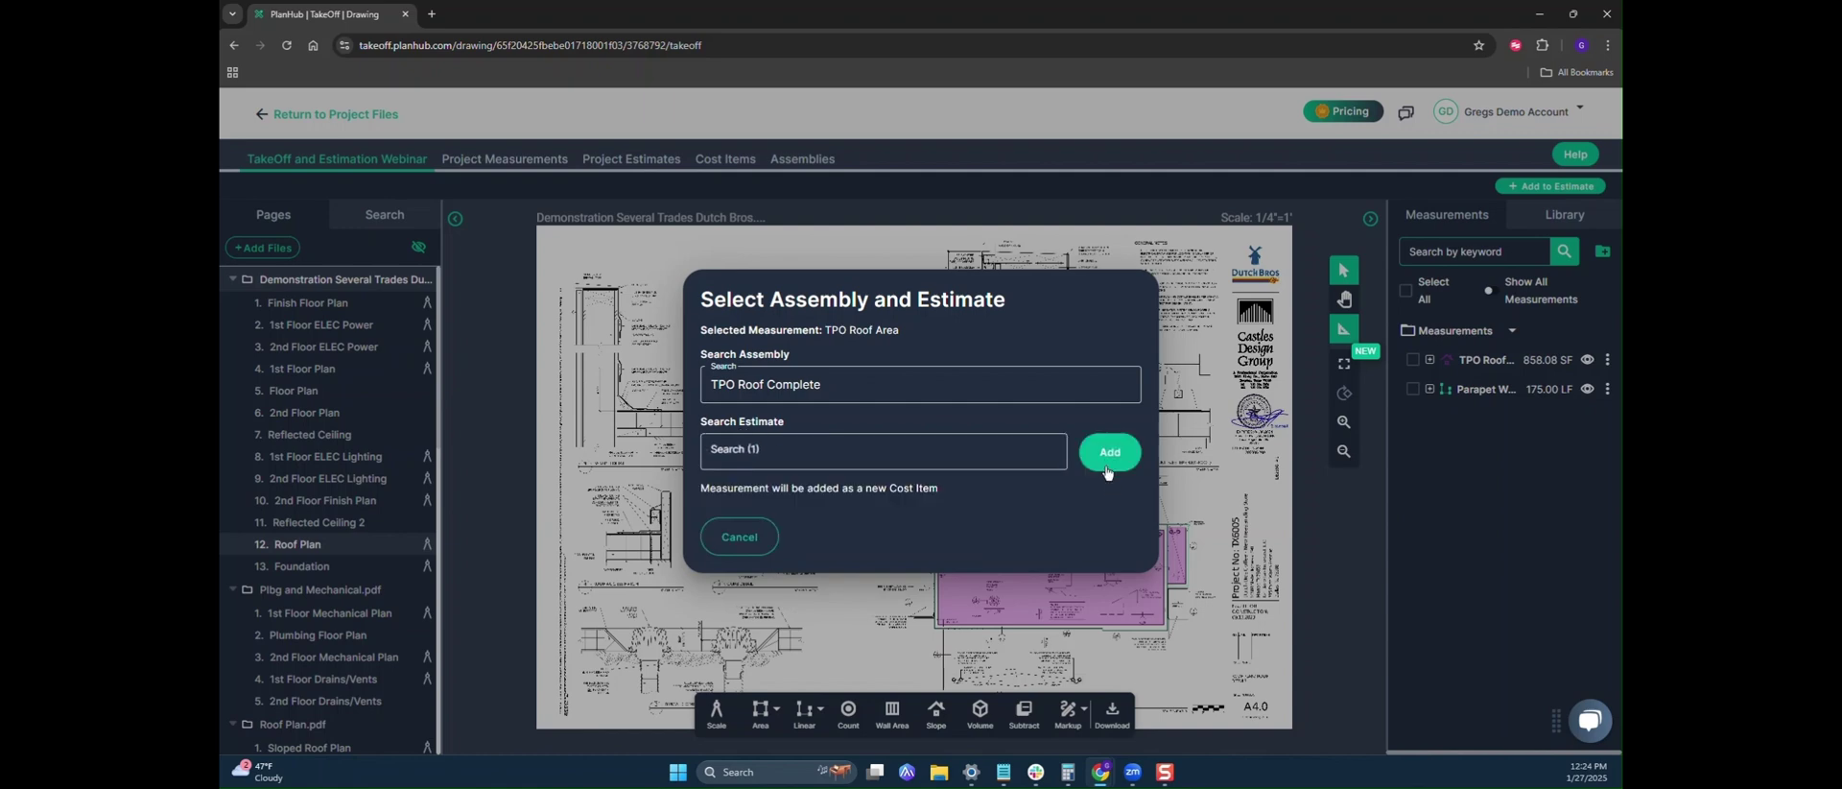
{"action": "left_click", "coordinate": [1107, 465]}
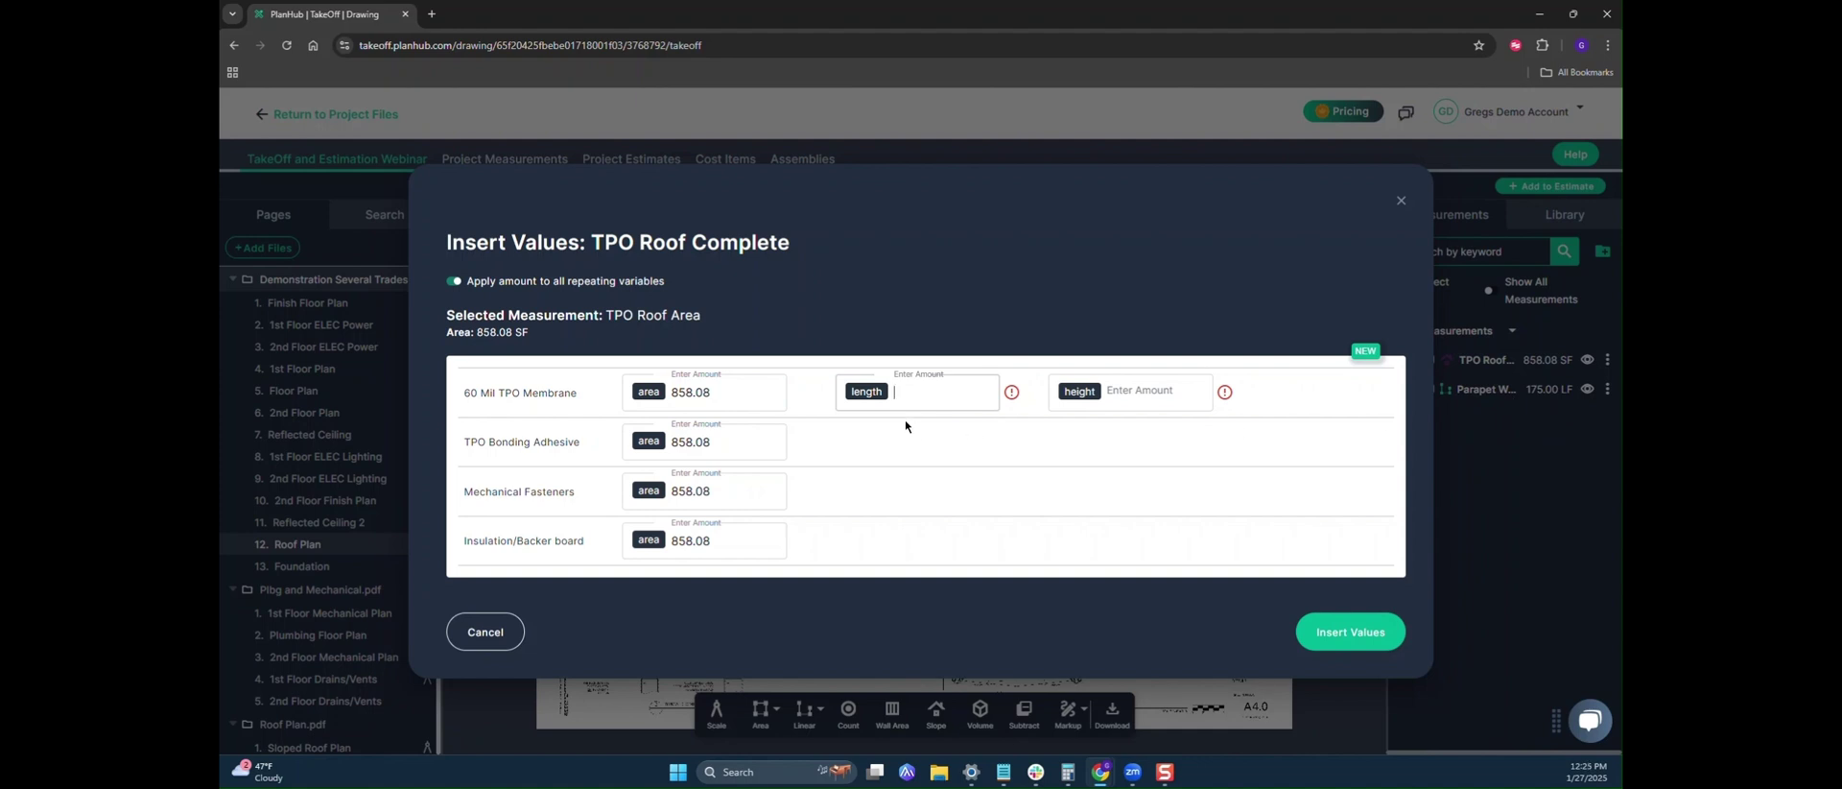
- Enter a length of 175 and a height of 5 for the 60 Mil TPO Membrane and insert the assembly values
{"action": "type", "text": "175"}
{"action": "left_click", "coordinate": [1154, 394]}
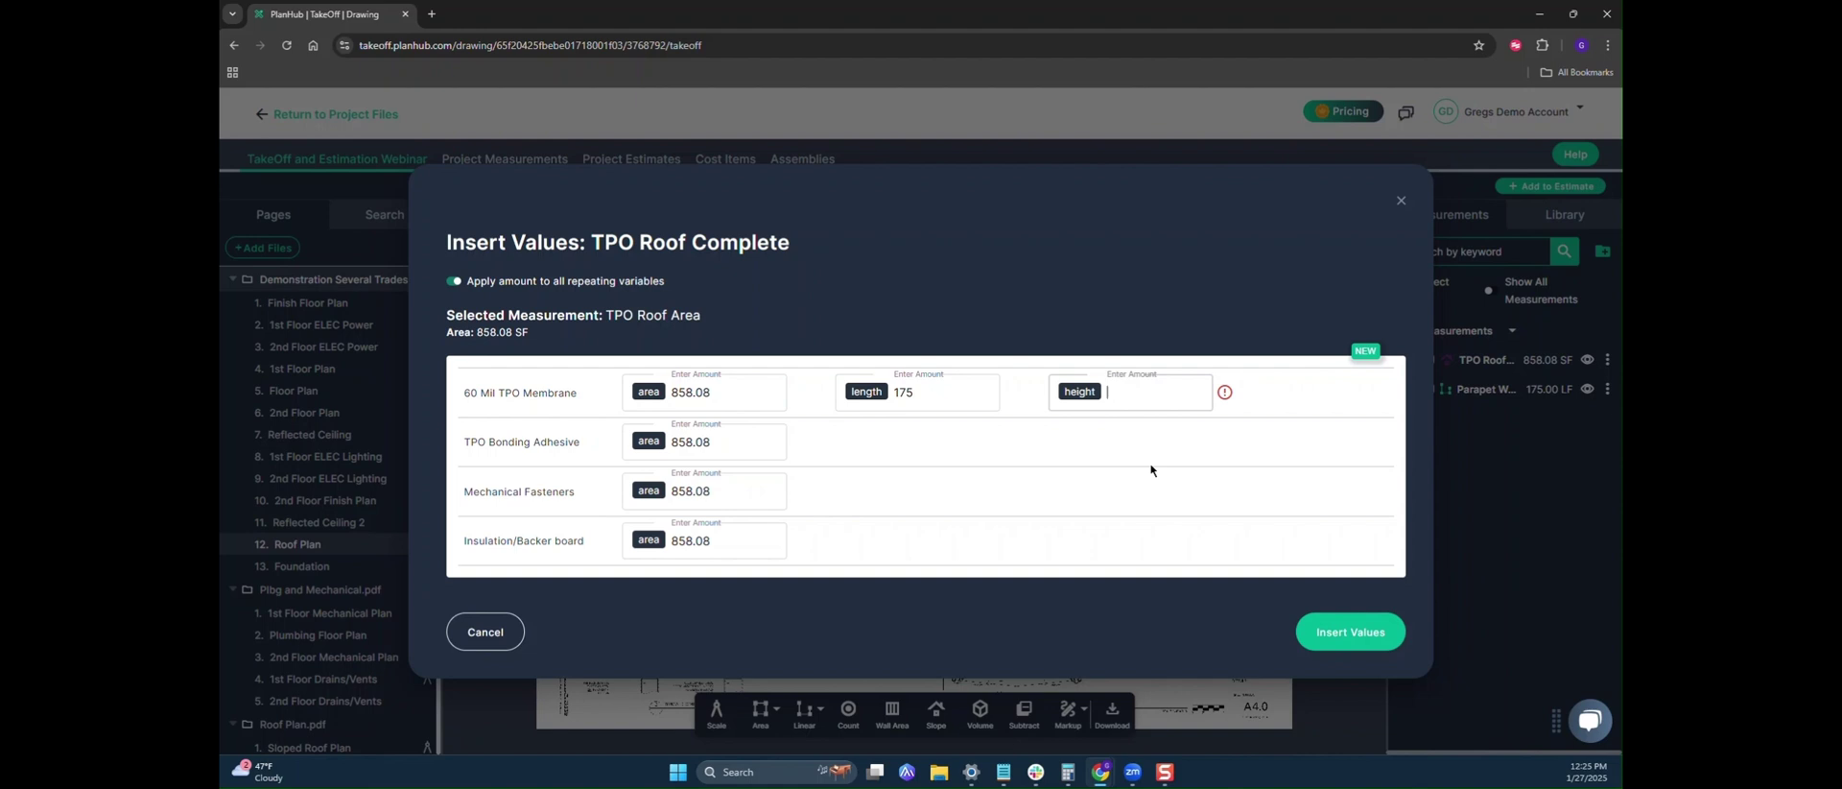
{"action": "type", "text": "5"}
{"action": "left_click", "coordinate": [1356, 632]}
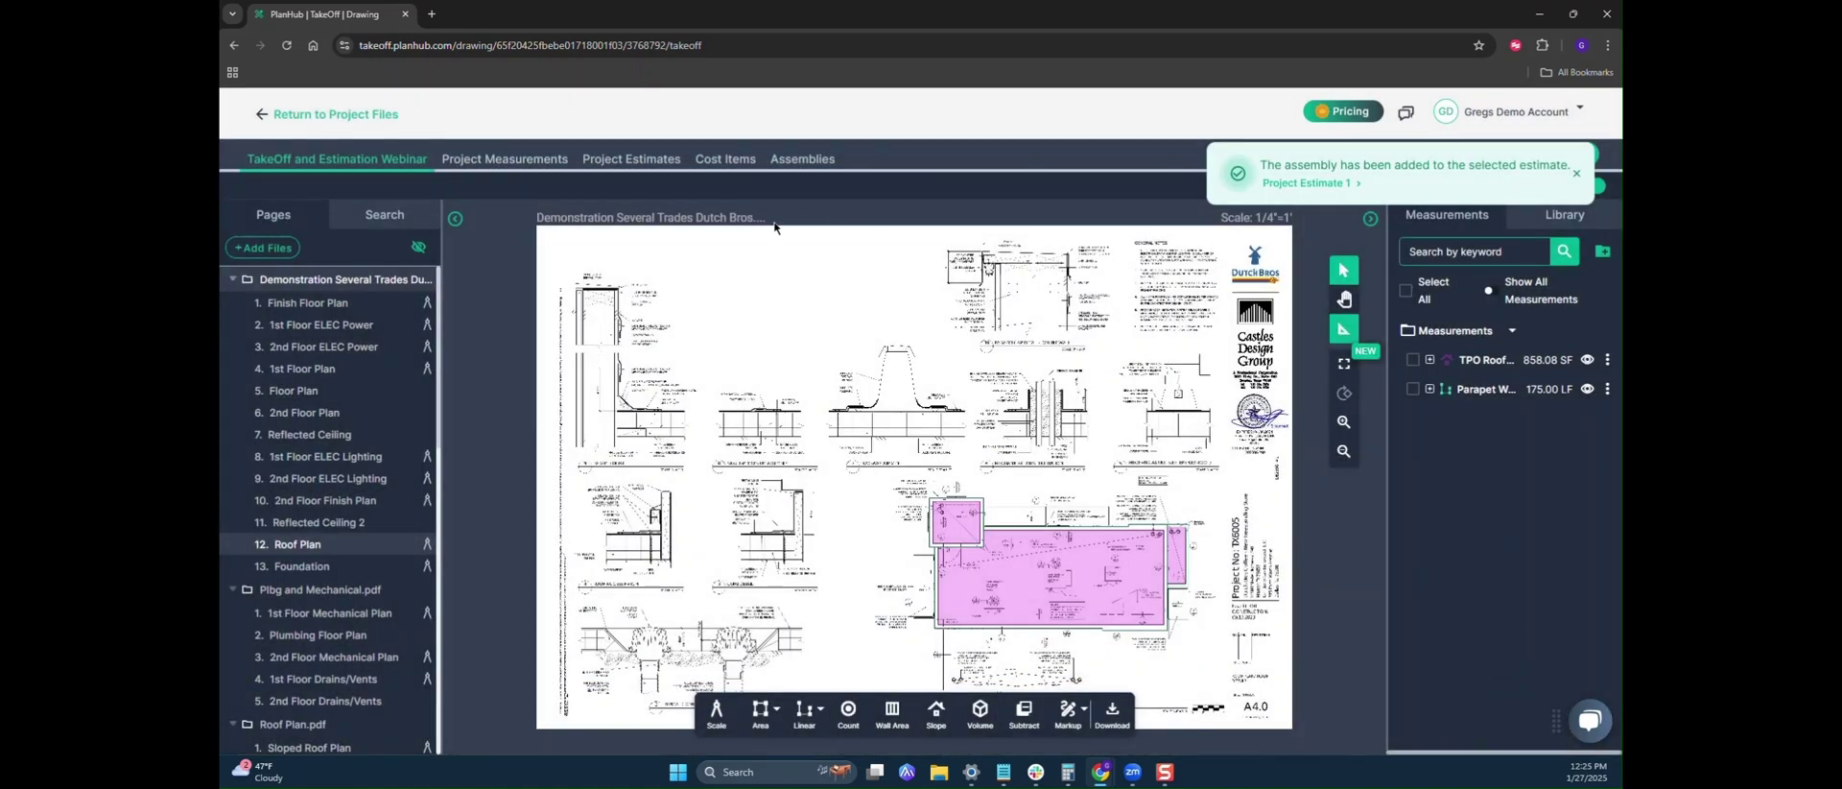
- Review the TPO Roof Area's inserted values in Project Estimate 1 and expand its cost item breakdown
{"action": "left_click", "coordinate": [633, 167]}
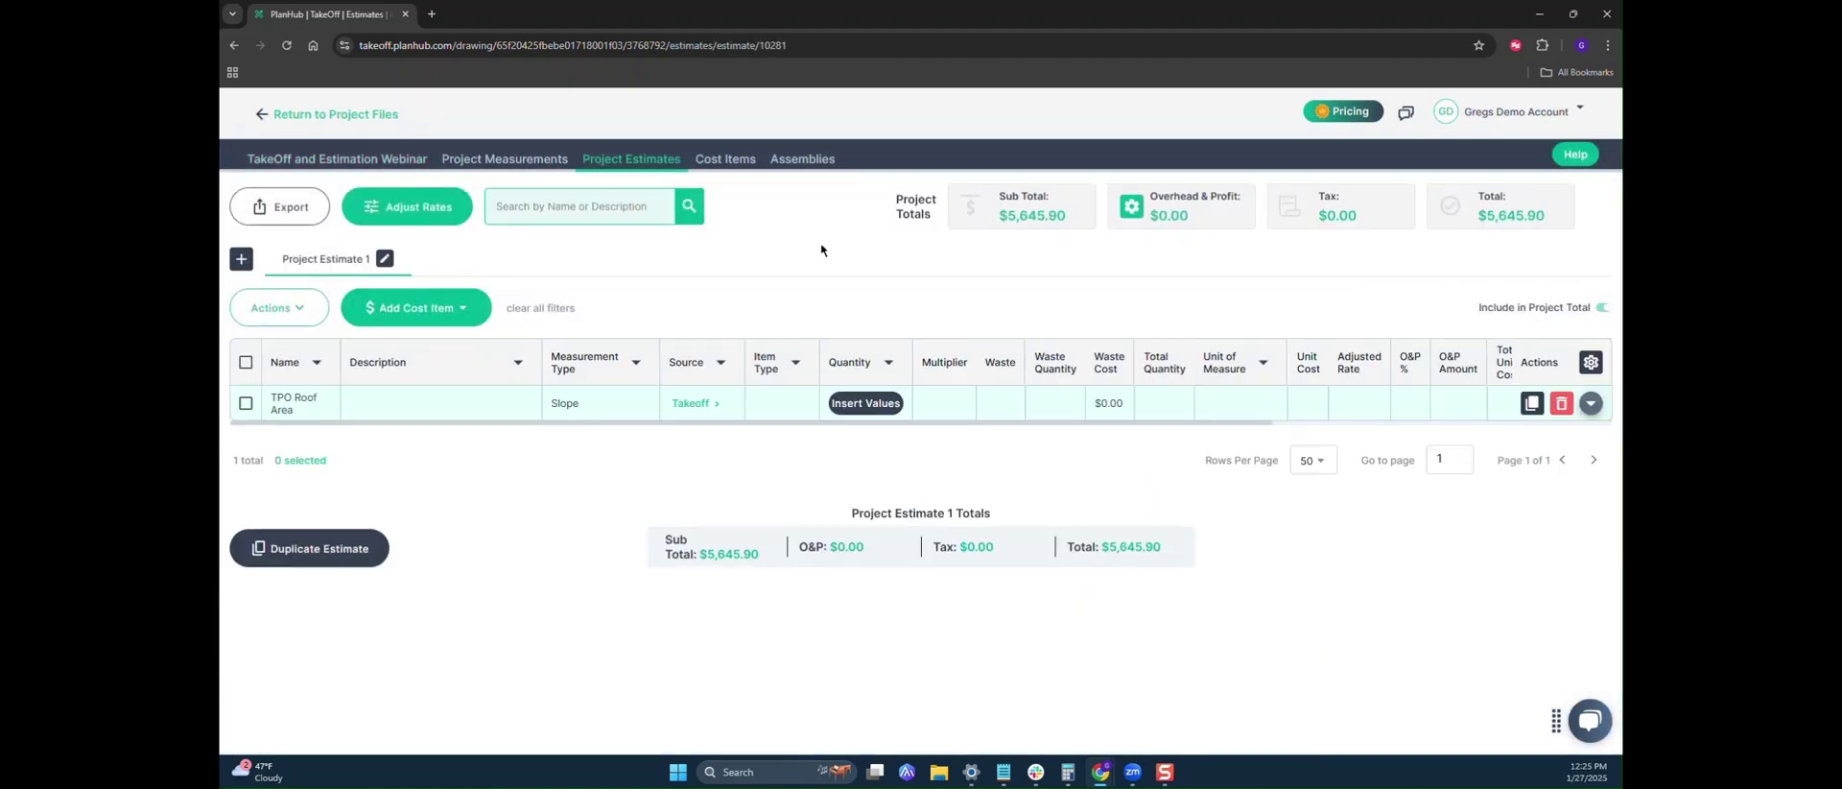
{"action": "left_click", "coordinate": [868, 403]}
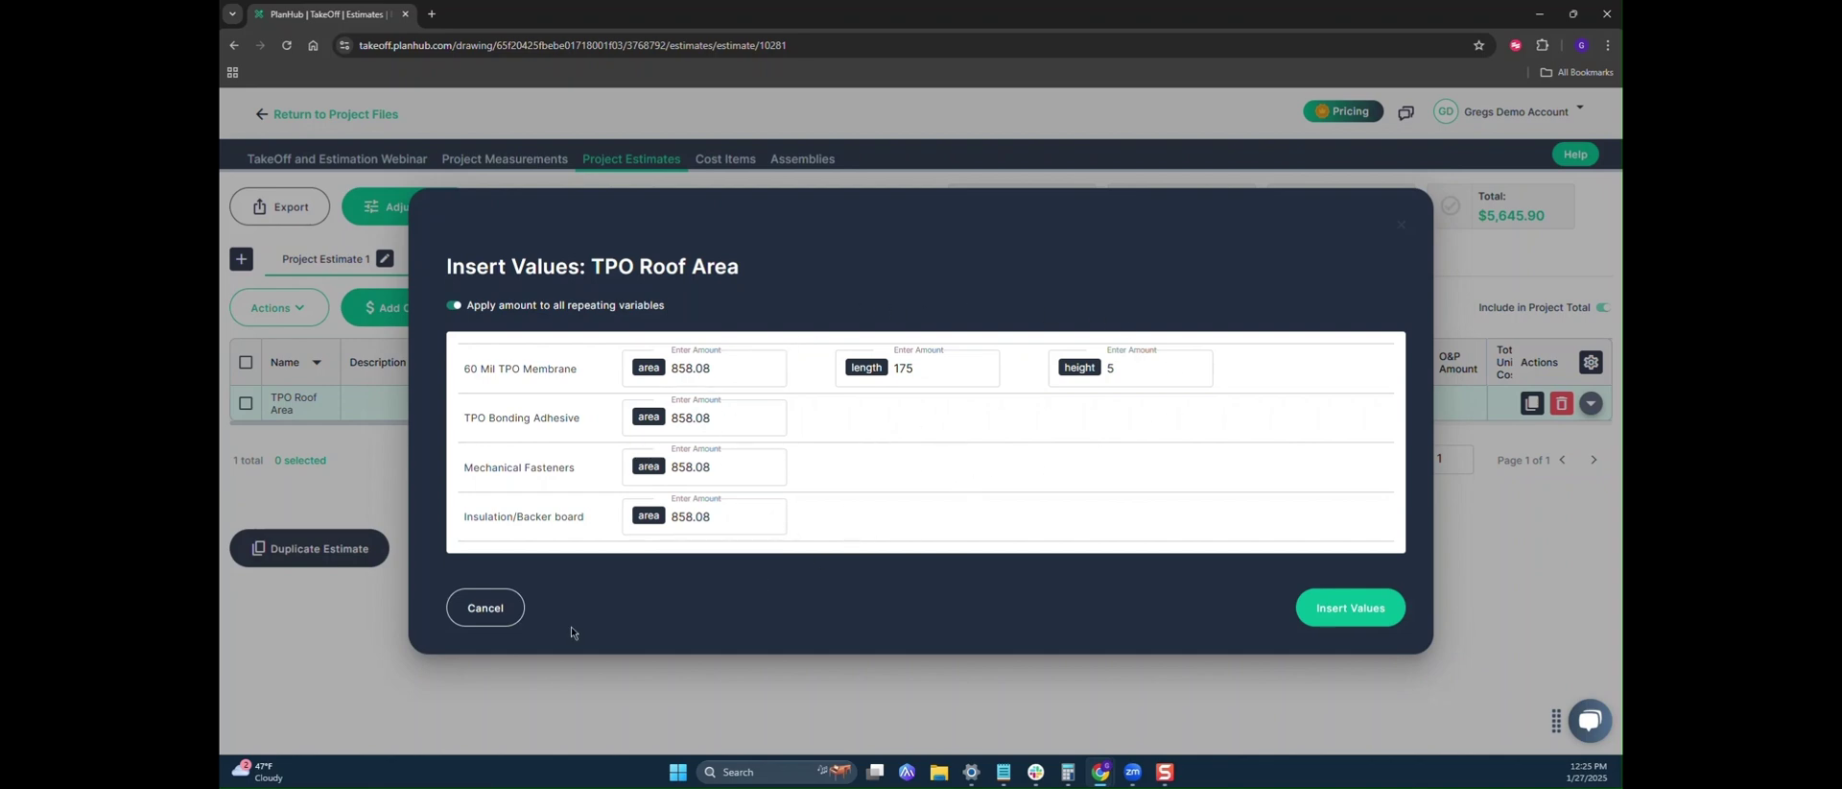
{"action": "left_click", "coordinate": [486, 609]}
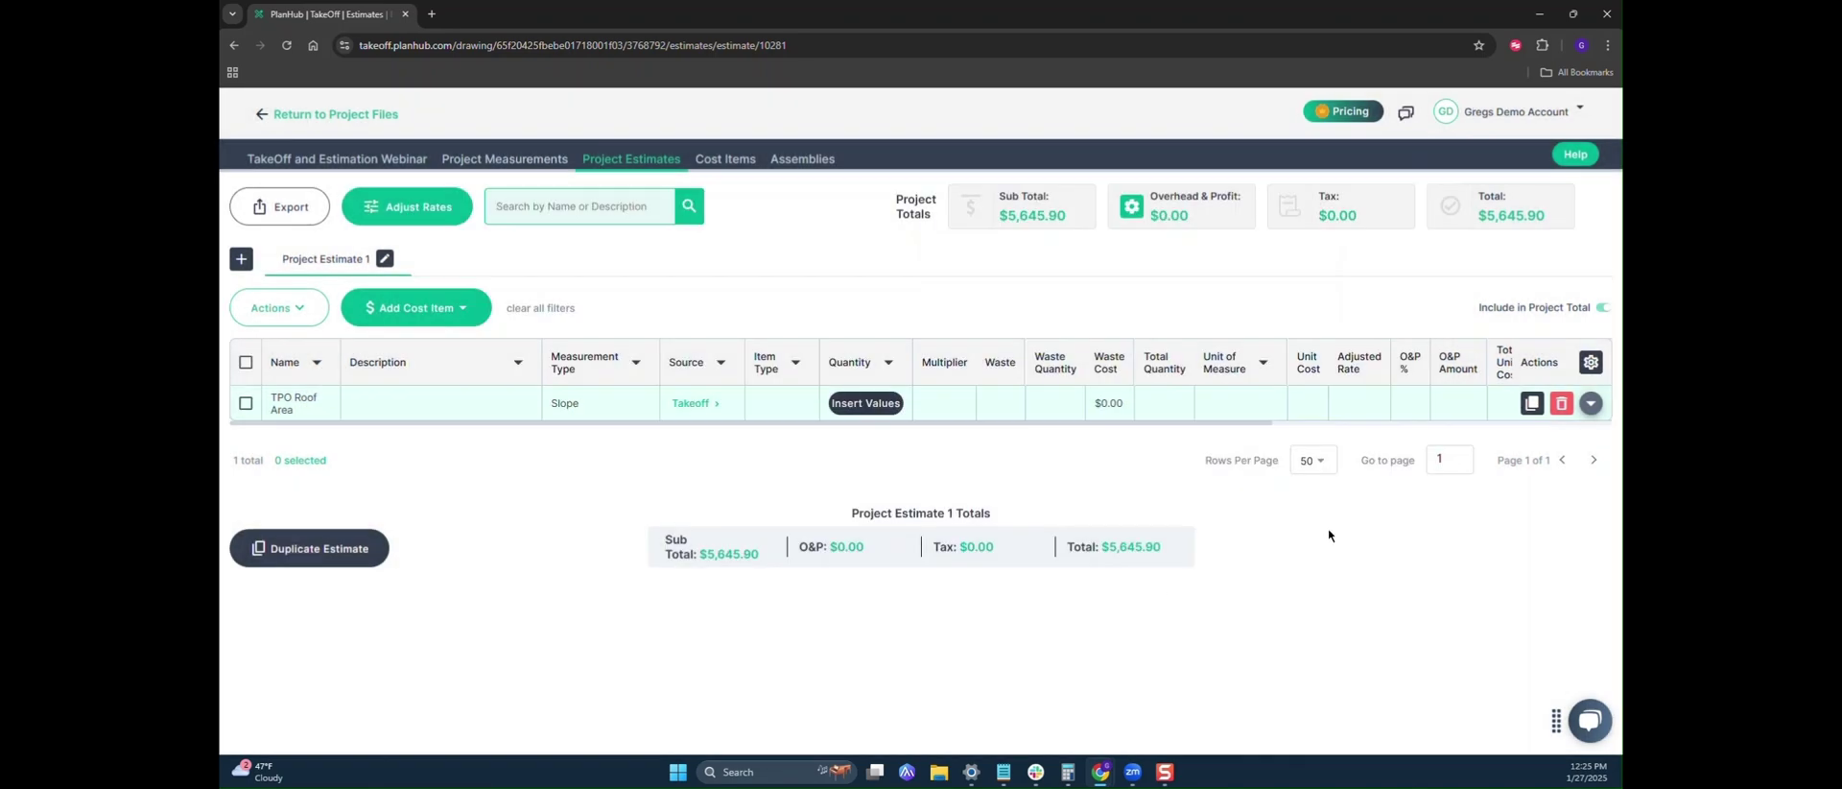
{"action": "left_click", "coordinate": [1592, 404]}
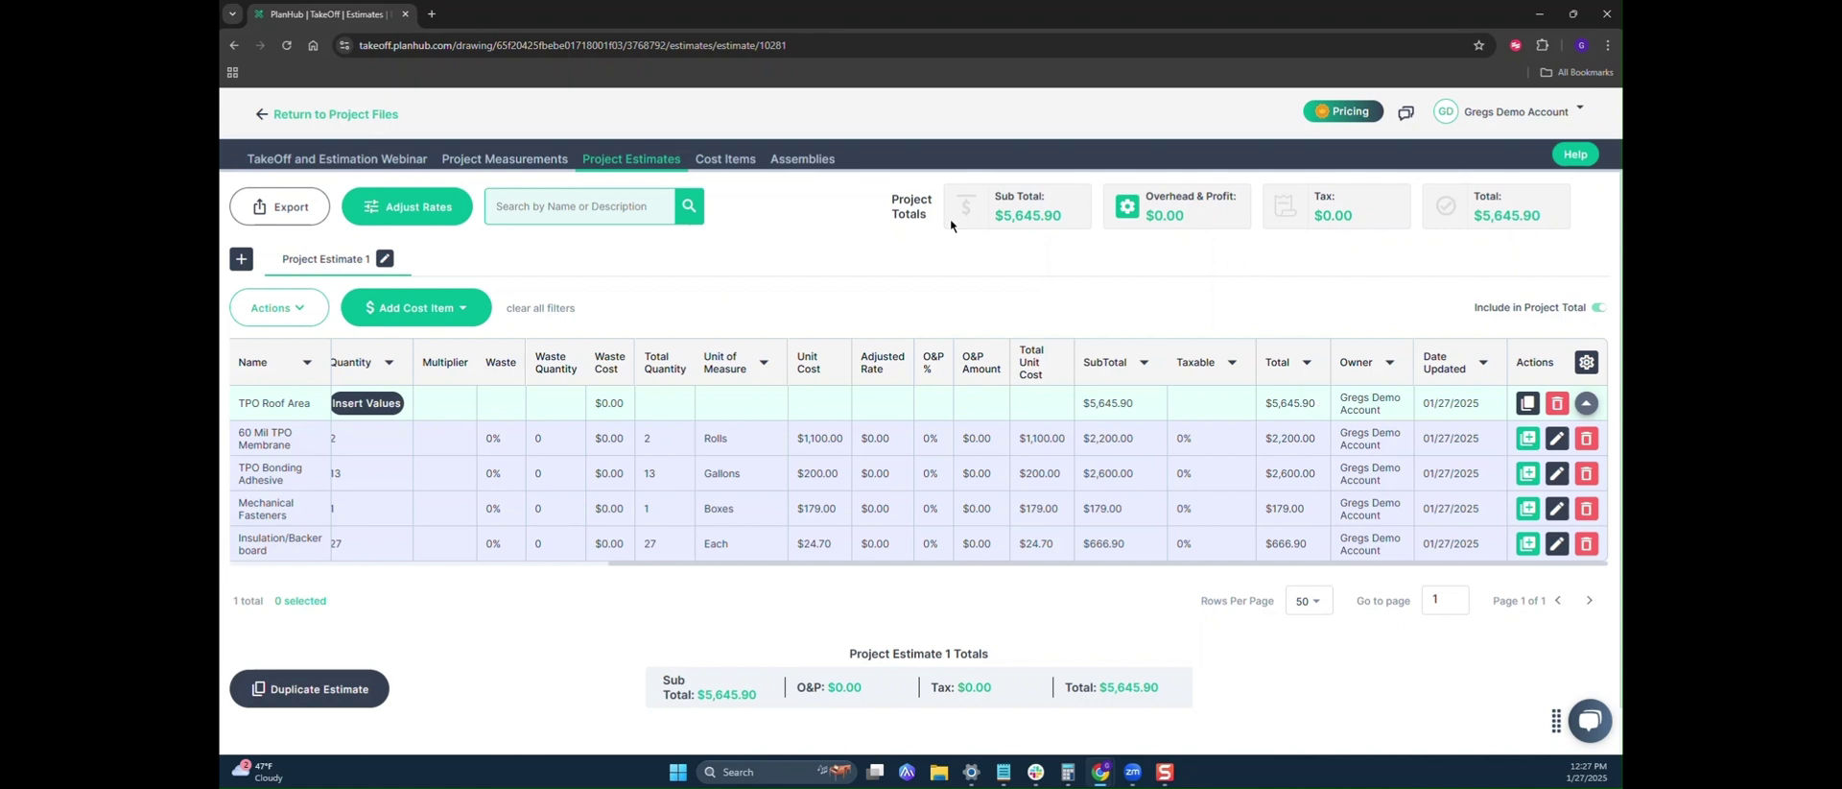
- In the "TPO Roof Complete" assembly, set the item type of Mechanical Fasteners and Insulation/Backer board to Materials and save the assembly
{"action": "left_click", "coordinate": [809, 165]}
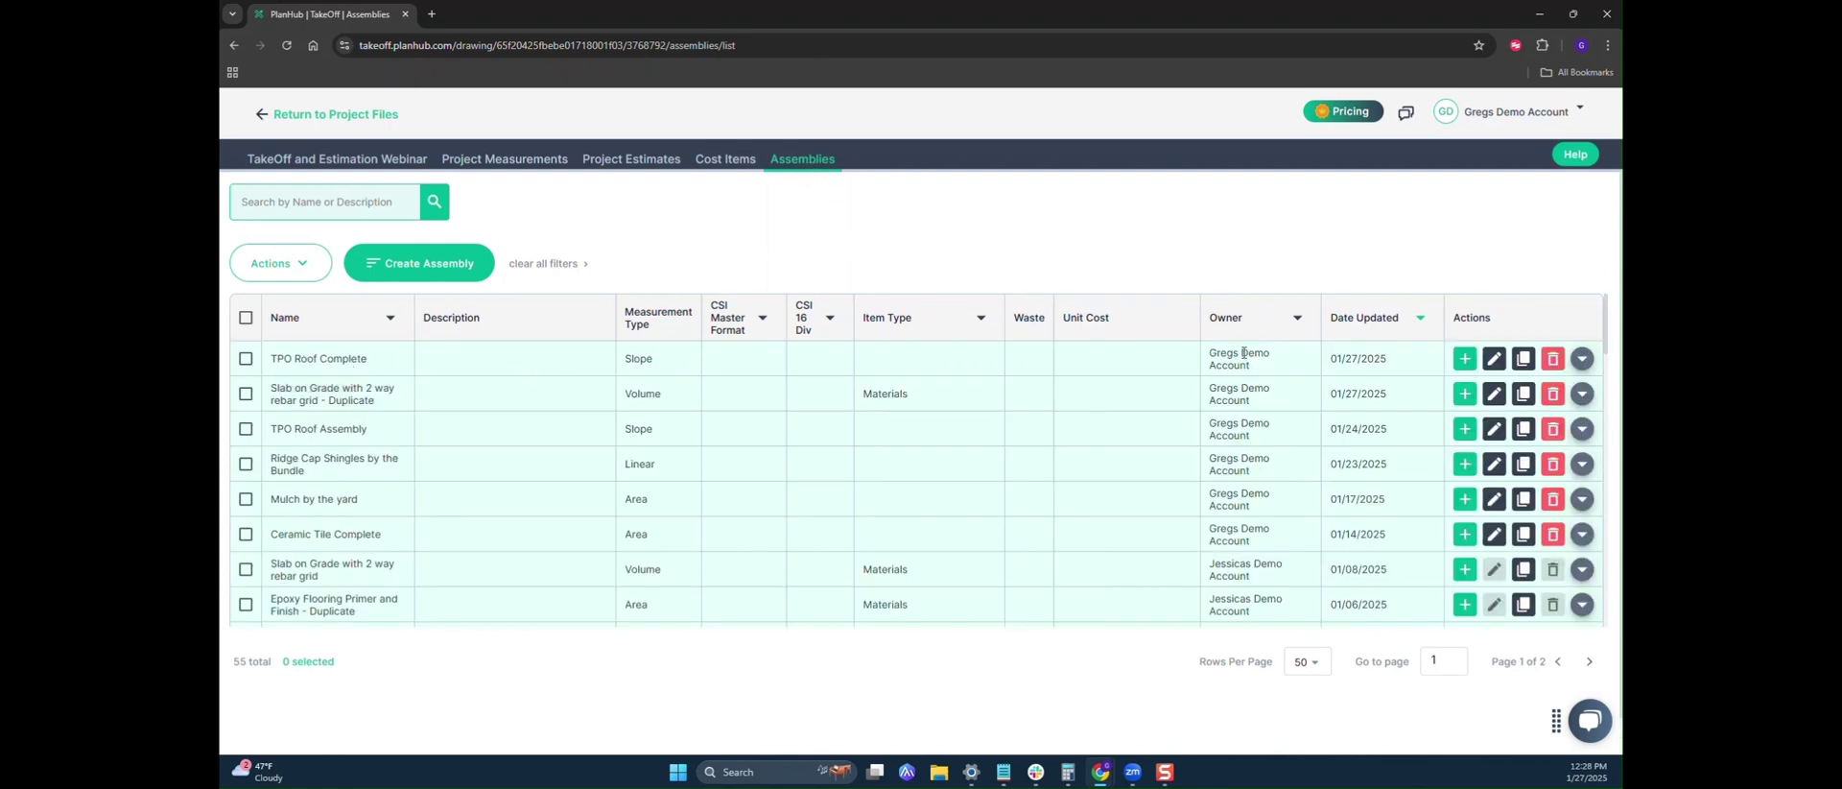
{"action": "left_click", "coordinate": [1493, 359]}
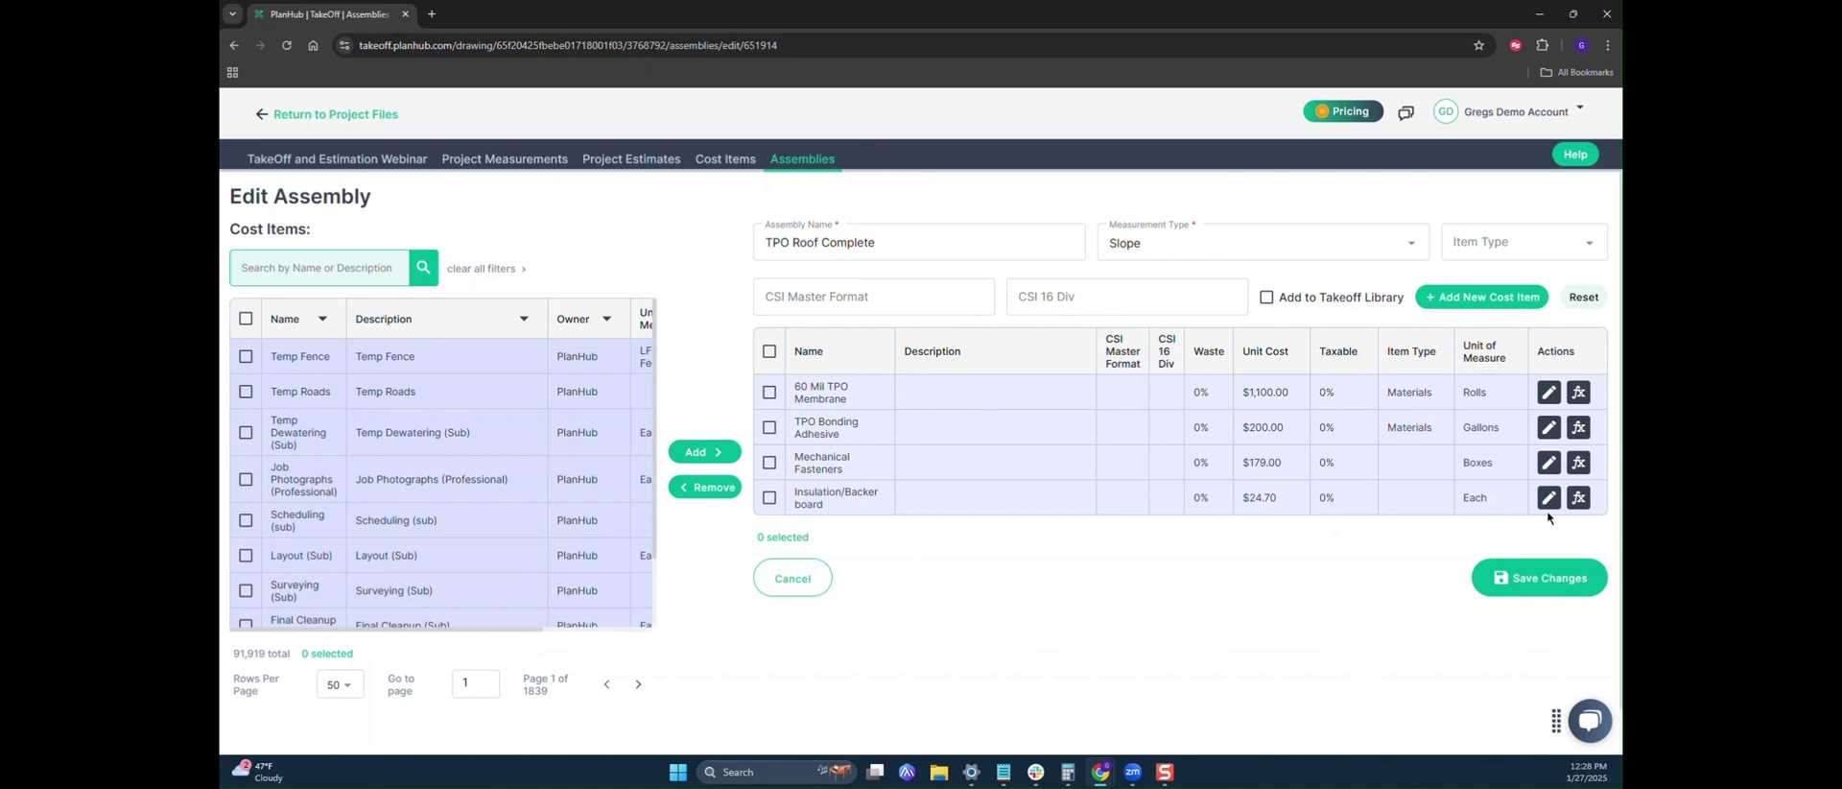
{"action": "left_click", "coordinate": [1549, 461]}
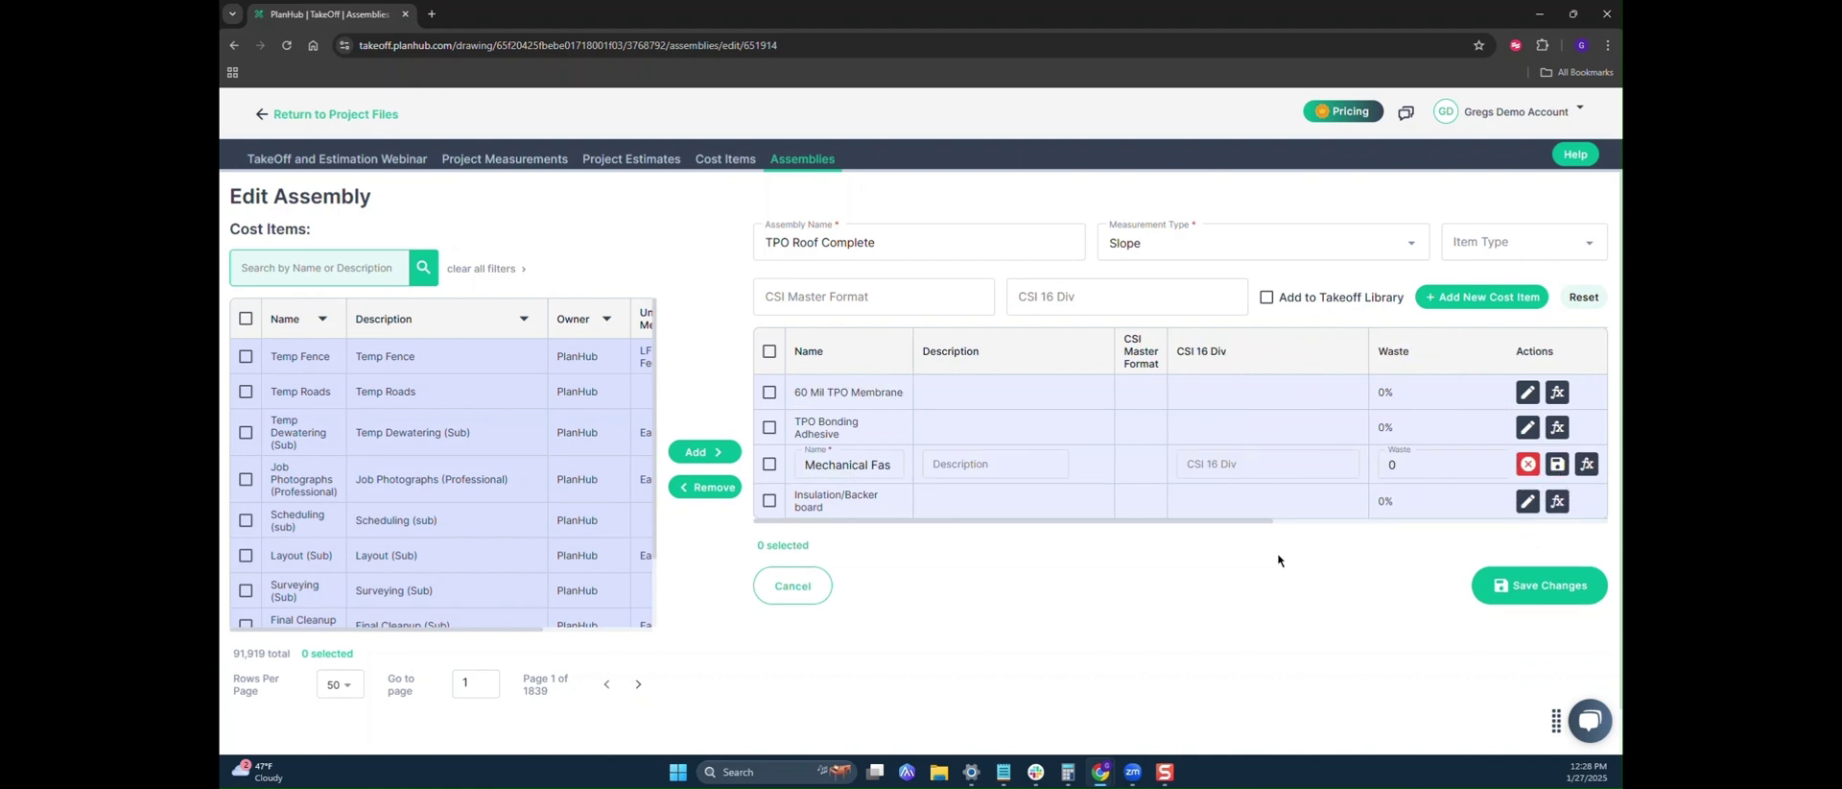
{"action": "left_click_drag", "start_coordinate": [1264, 523], "coordinate": [1613, 527]}
{"action": "left_click", "coordinate": [1311, 476]}
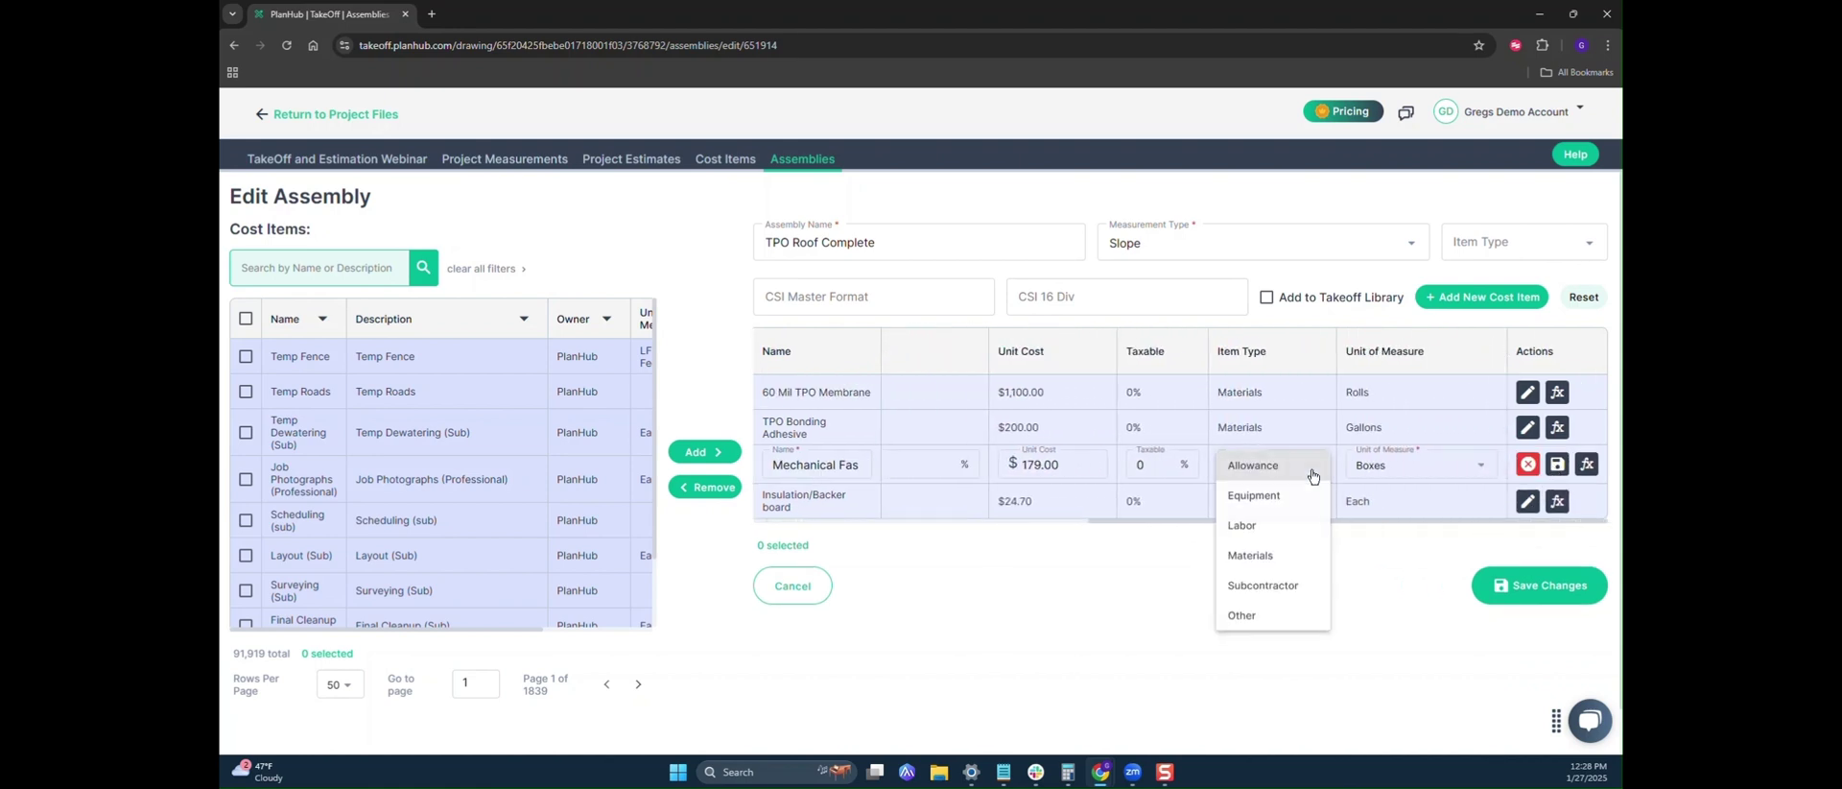
{"action": "left_click", "coordinate": [1271, 557]}
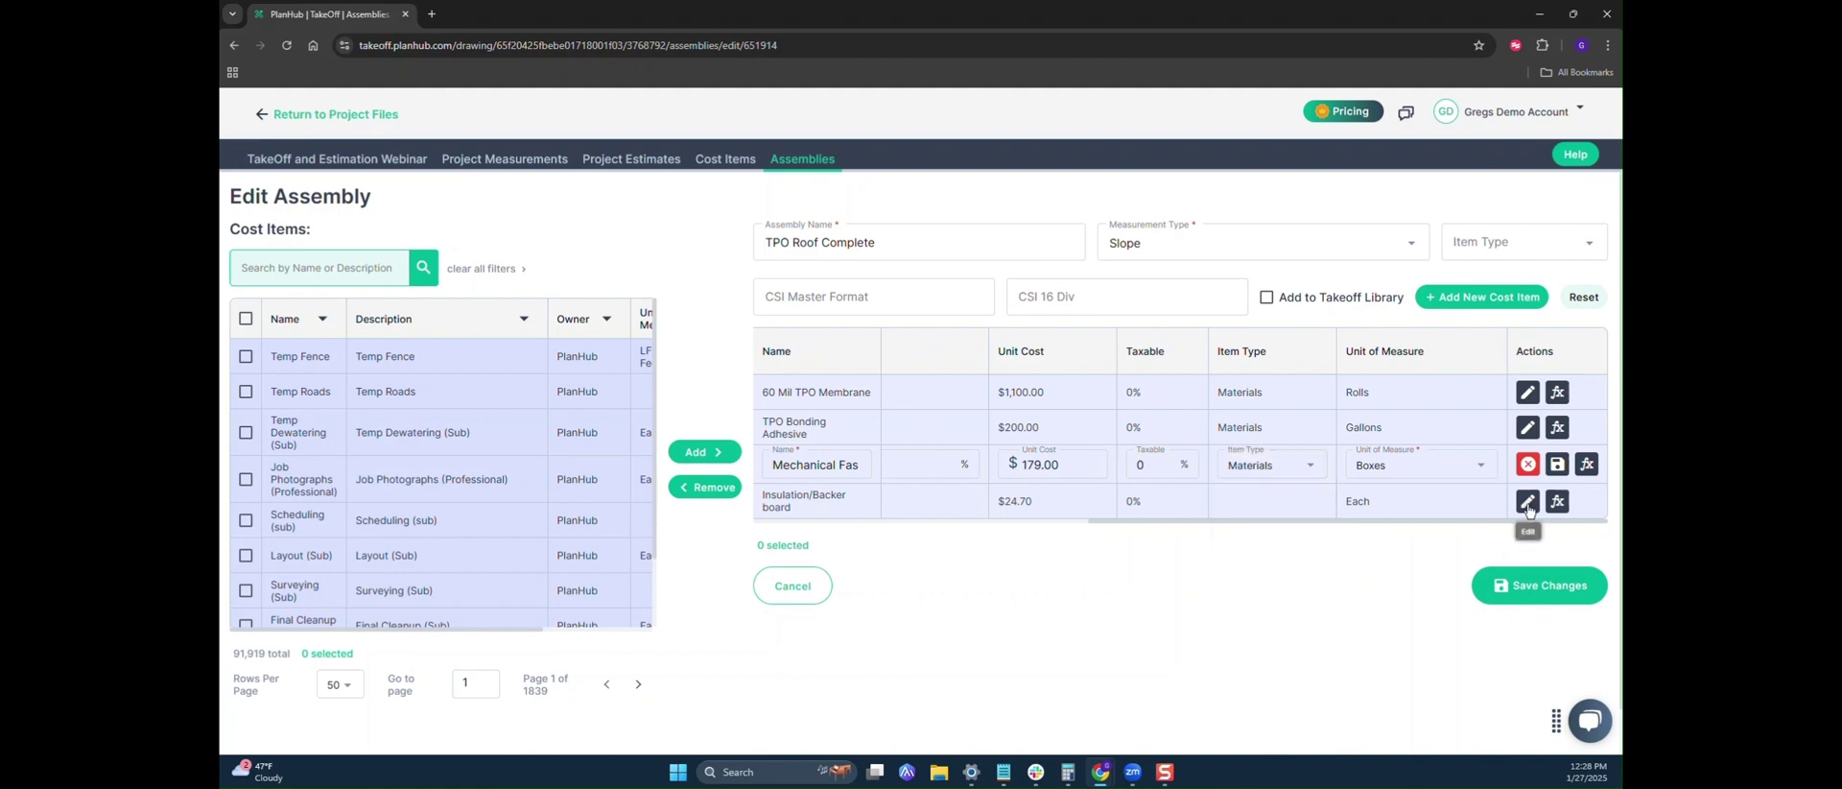
{"action": "left_click", "coordinate": [1528, 500]}
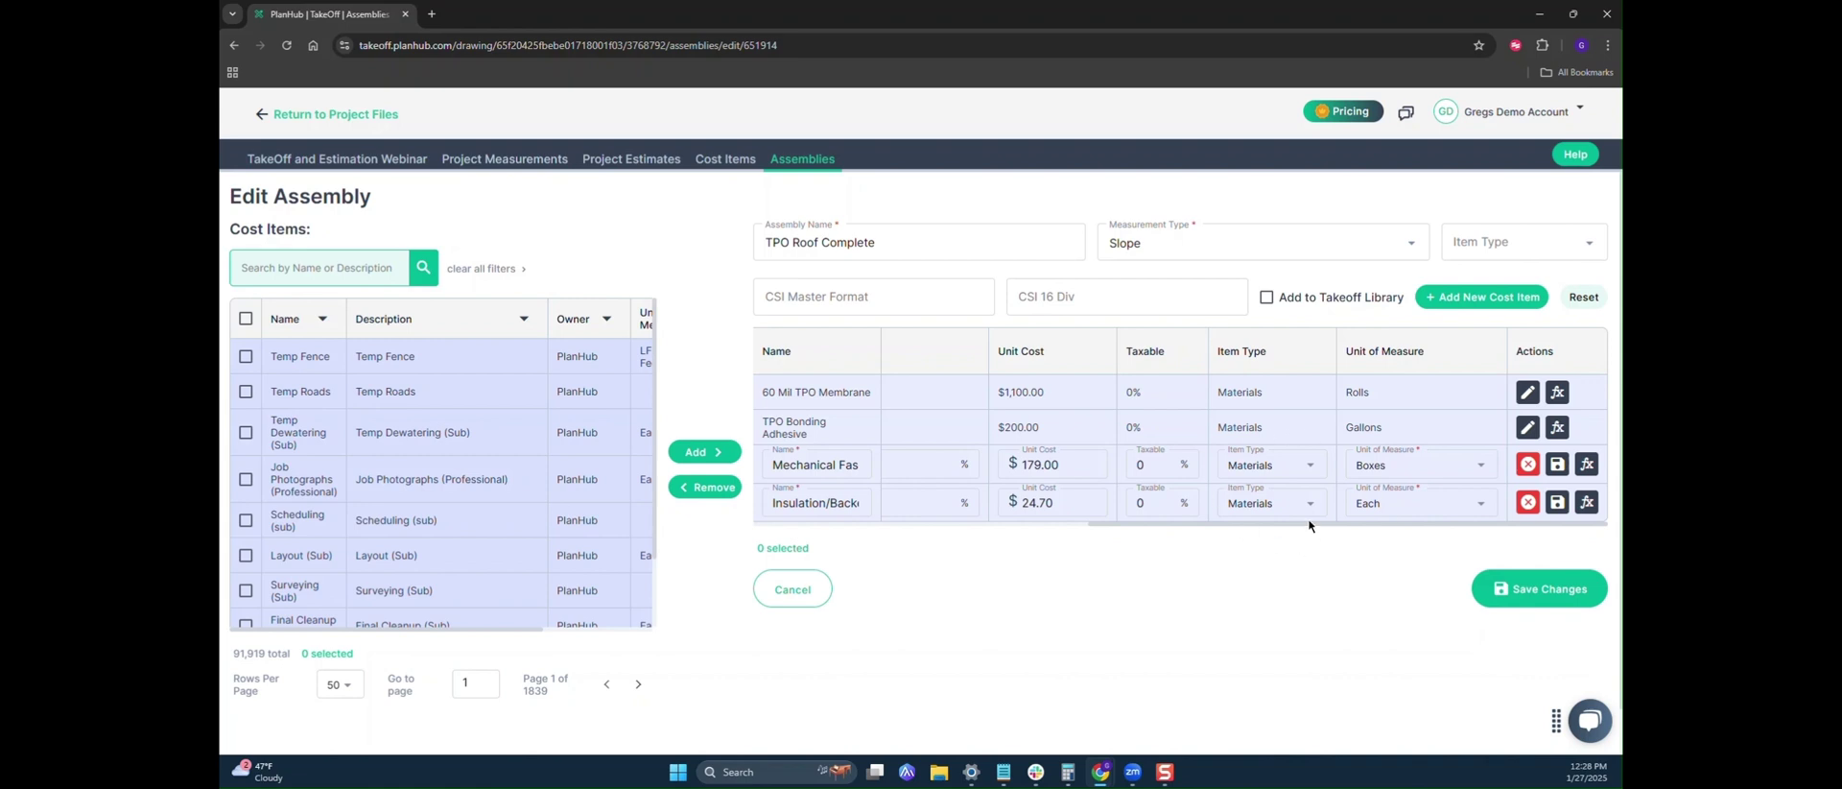
{"action": "left_click", "coordinate": [1546, 603]}
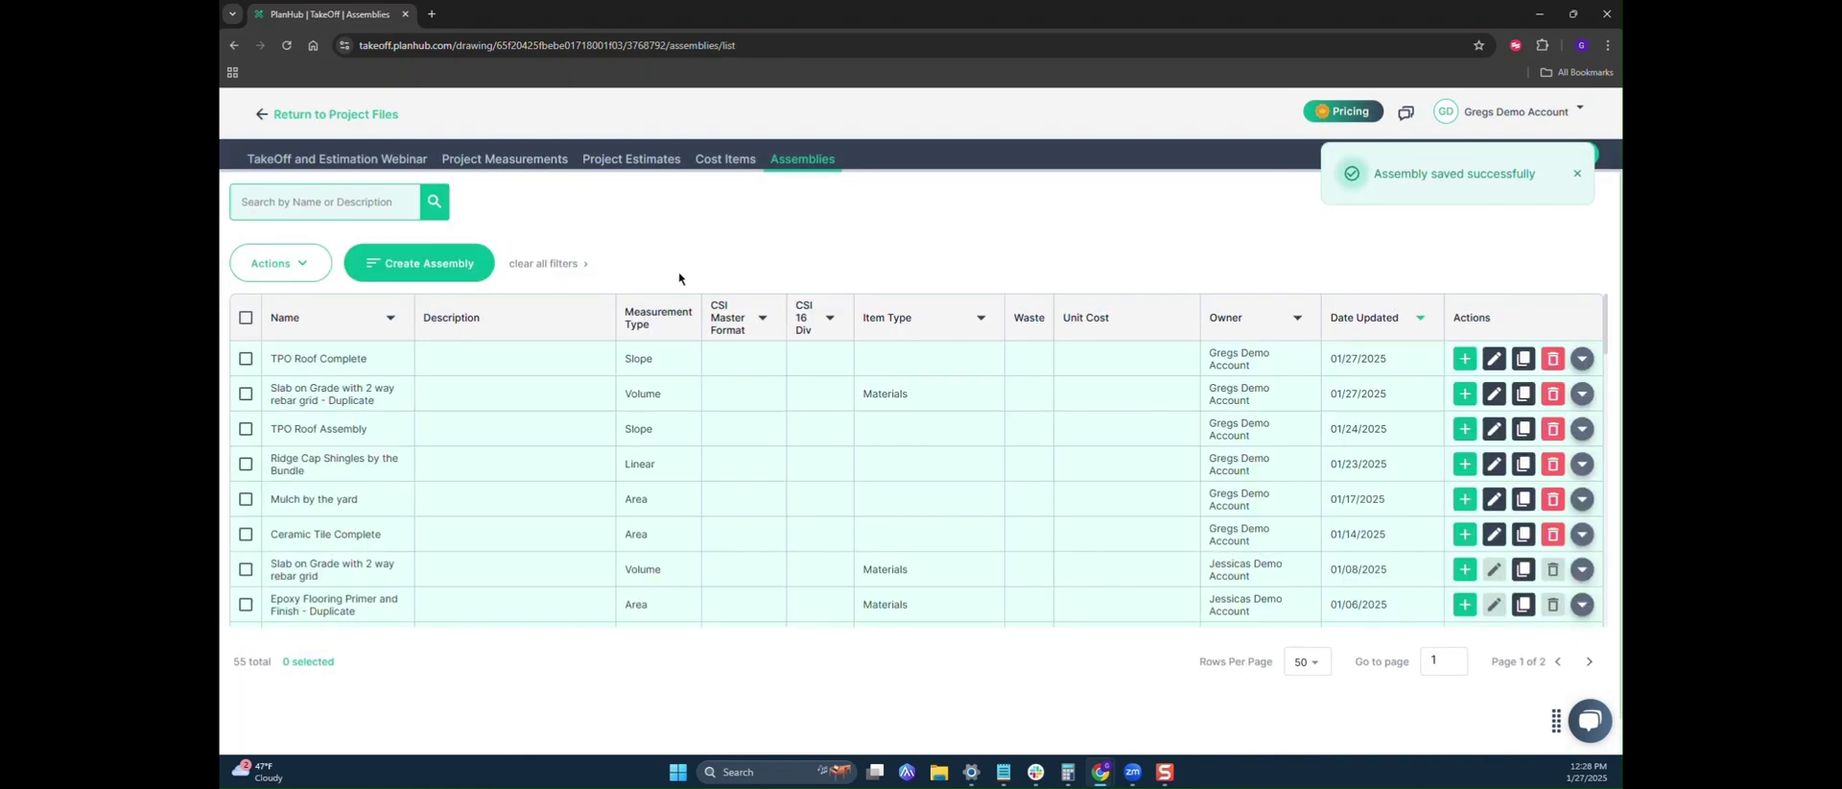
- Add the Parapet Wall measurement from the Roof Plan takeoff to Project Estimate 1
{"action": "left_click", "coordinate": [391, 161]}
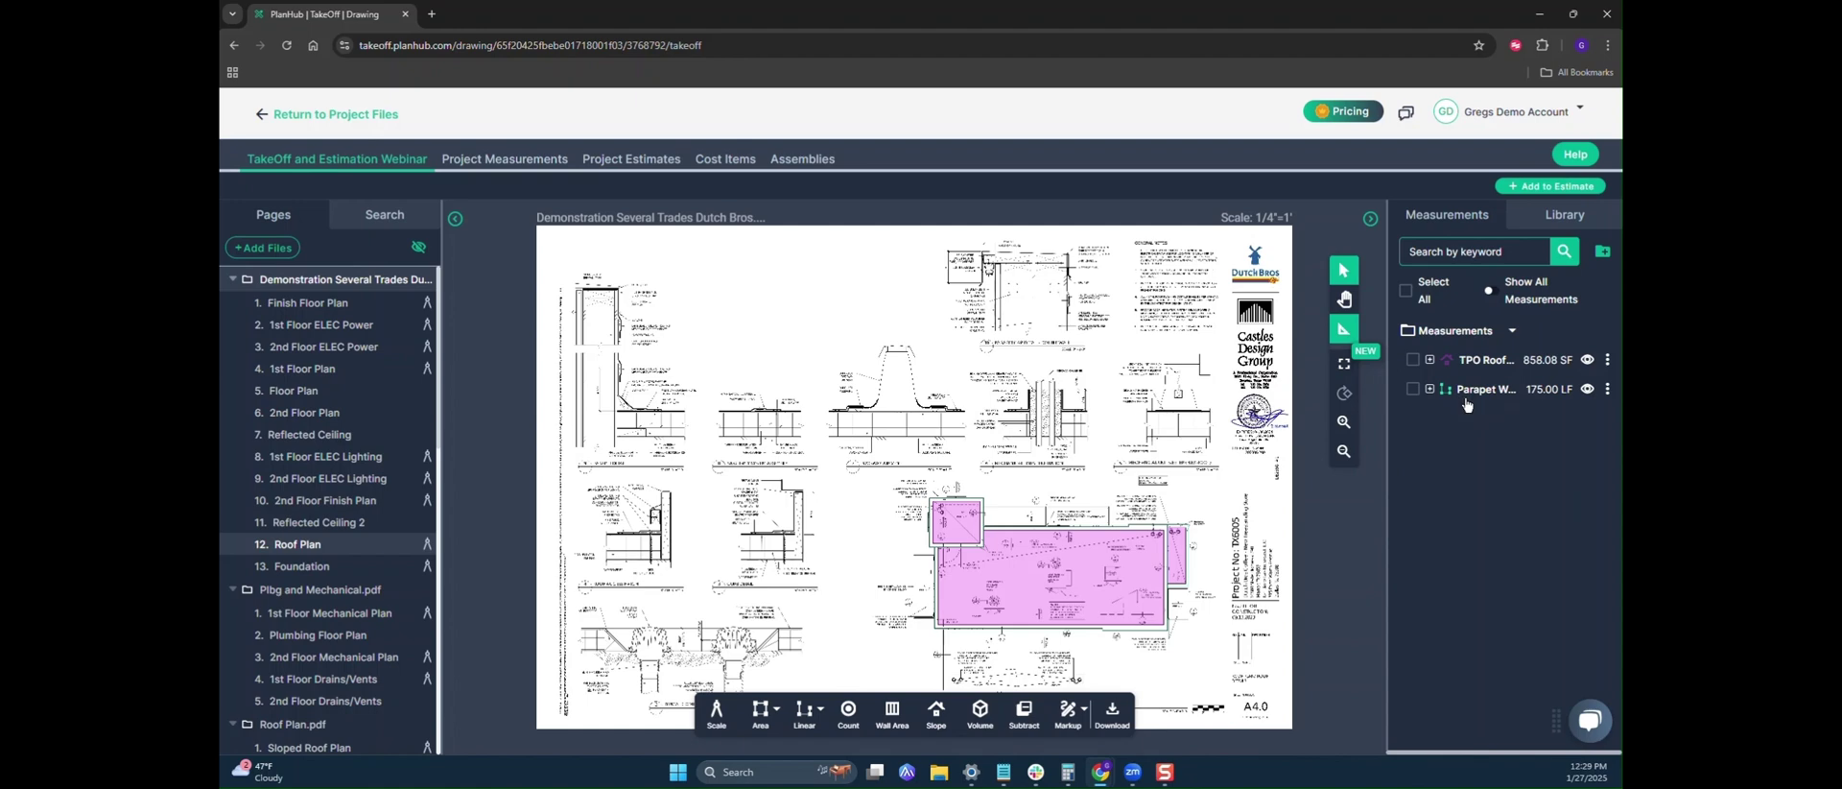
{"action": "right_click", "coordinate": [1467, 399]}
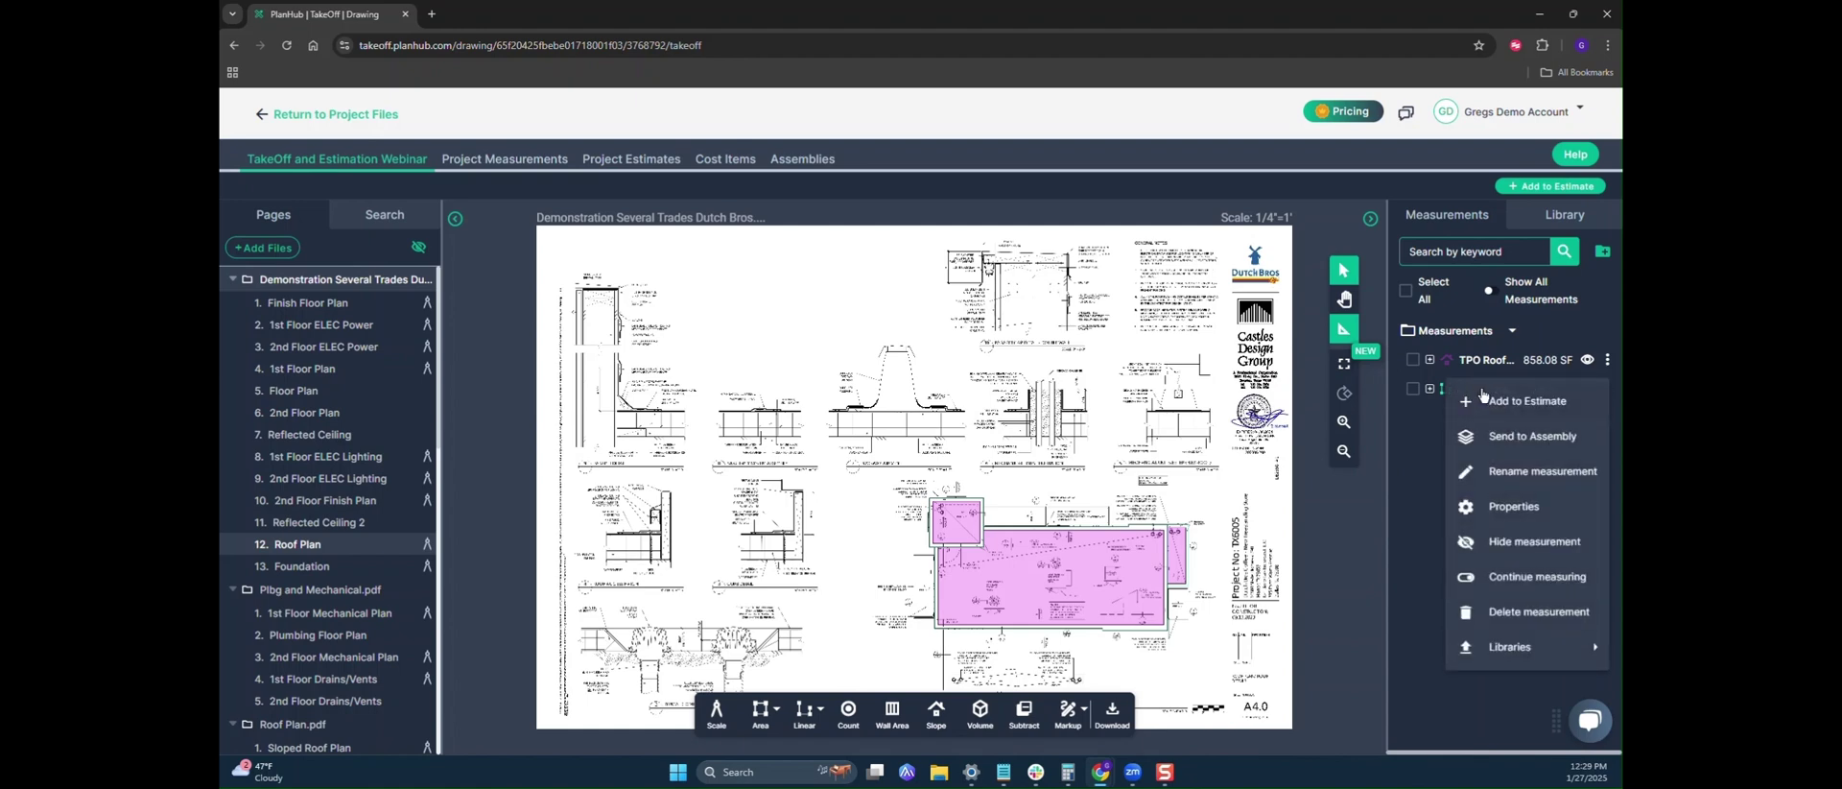
{"action": "left_click", "coordinate": [1505, 403]}
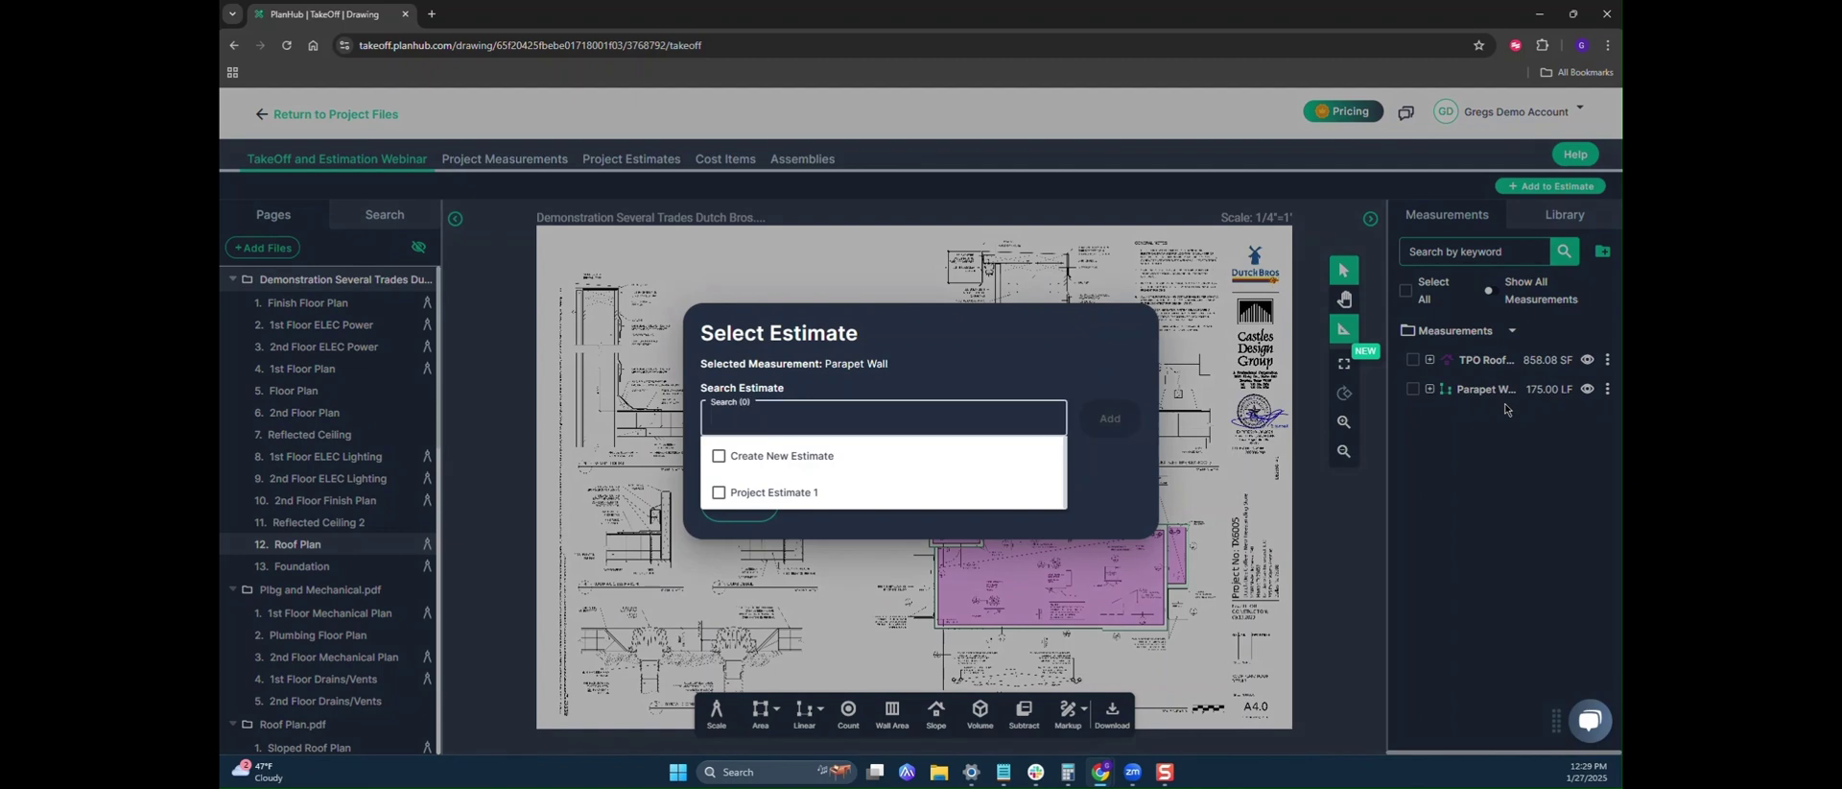
{"action": "left_click", "coordinate": [808, 492]}
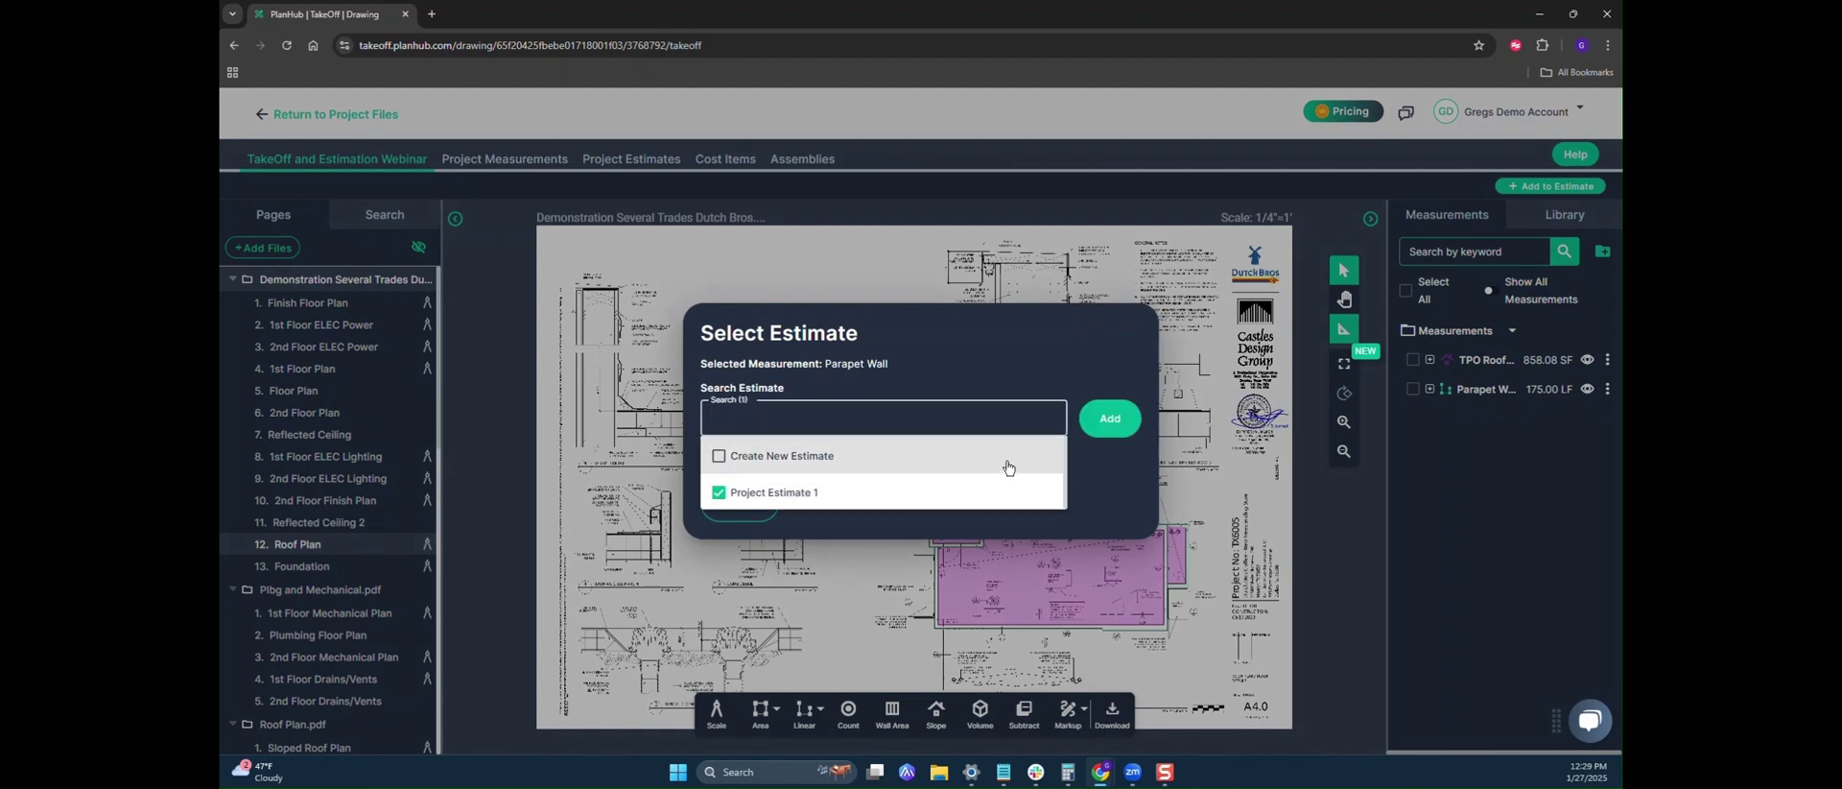
{"action": "left_click", "coordinate": [1104, 434]}
- In Project Estimate 1, set the Parapet Wall's unit cost to $11 and save the row
{"action": "left_click", "coordinate": [665, 165]}
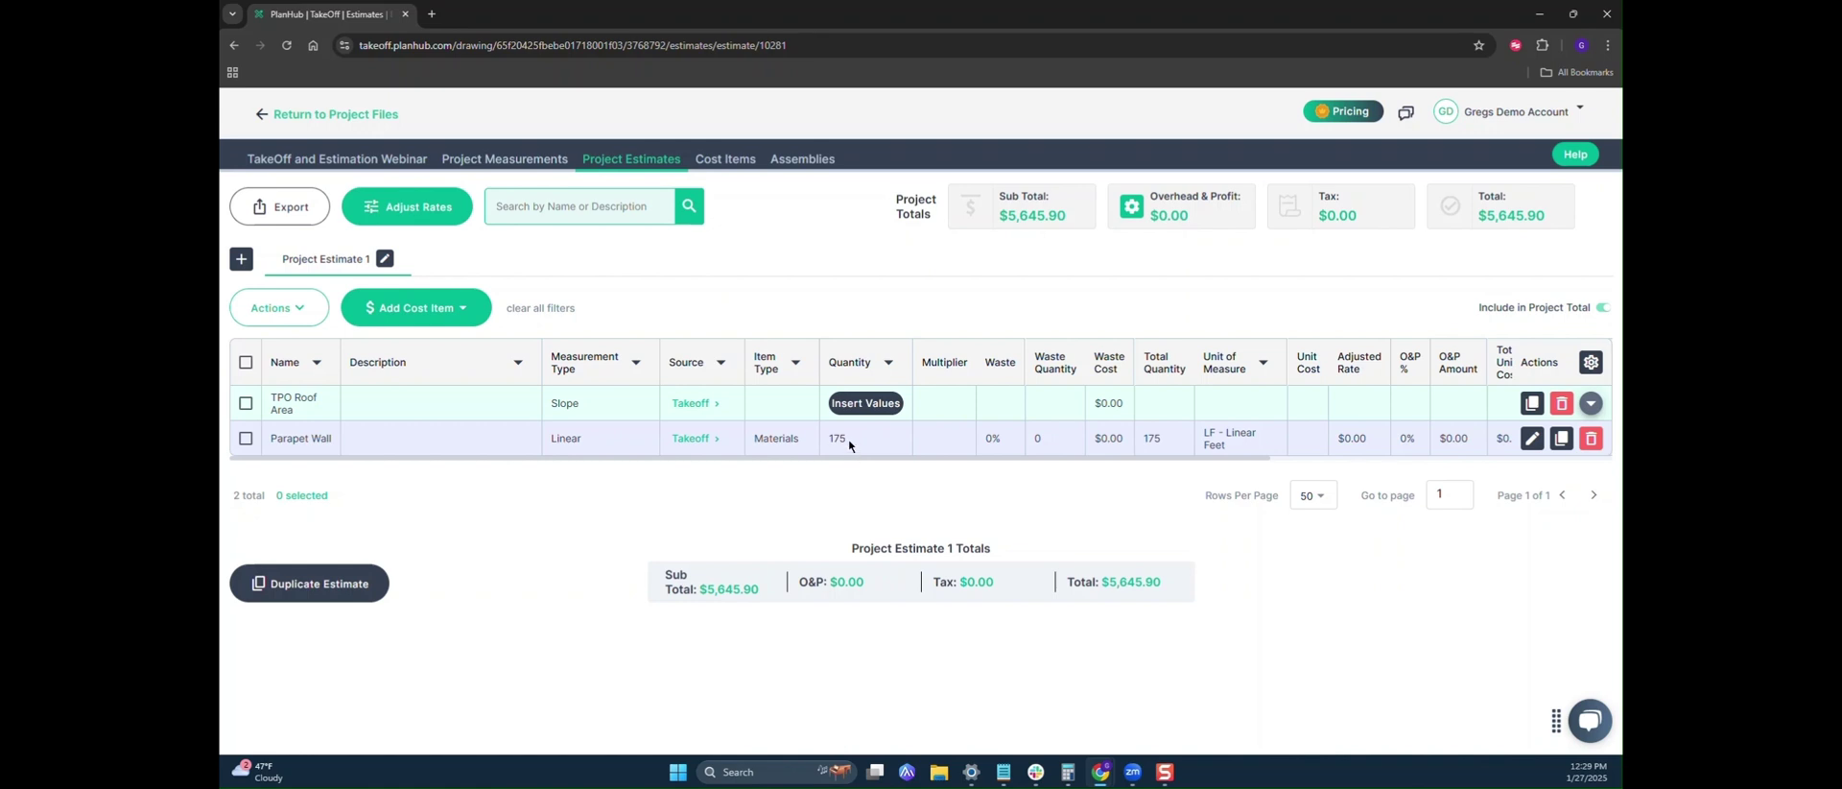
{"action": "left_click_drag", "start_coordinate": [872, 461], "coordinate": [1019, 467]}
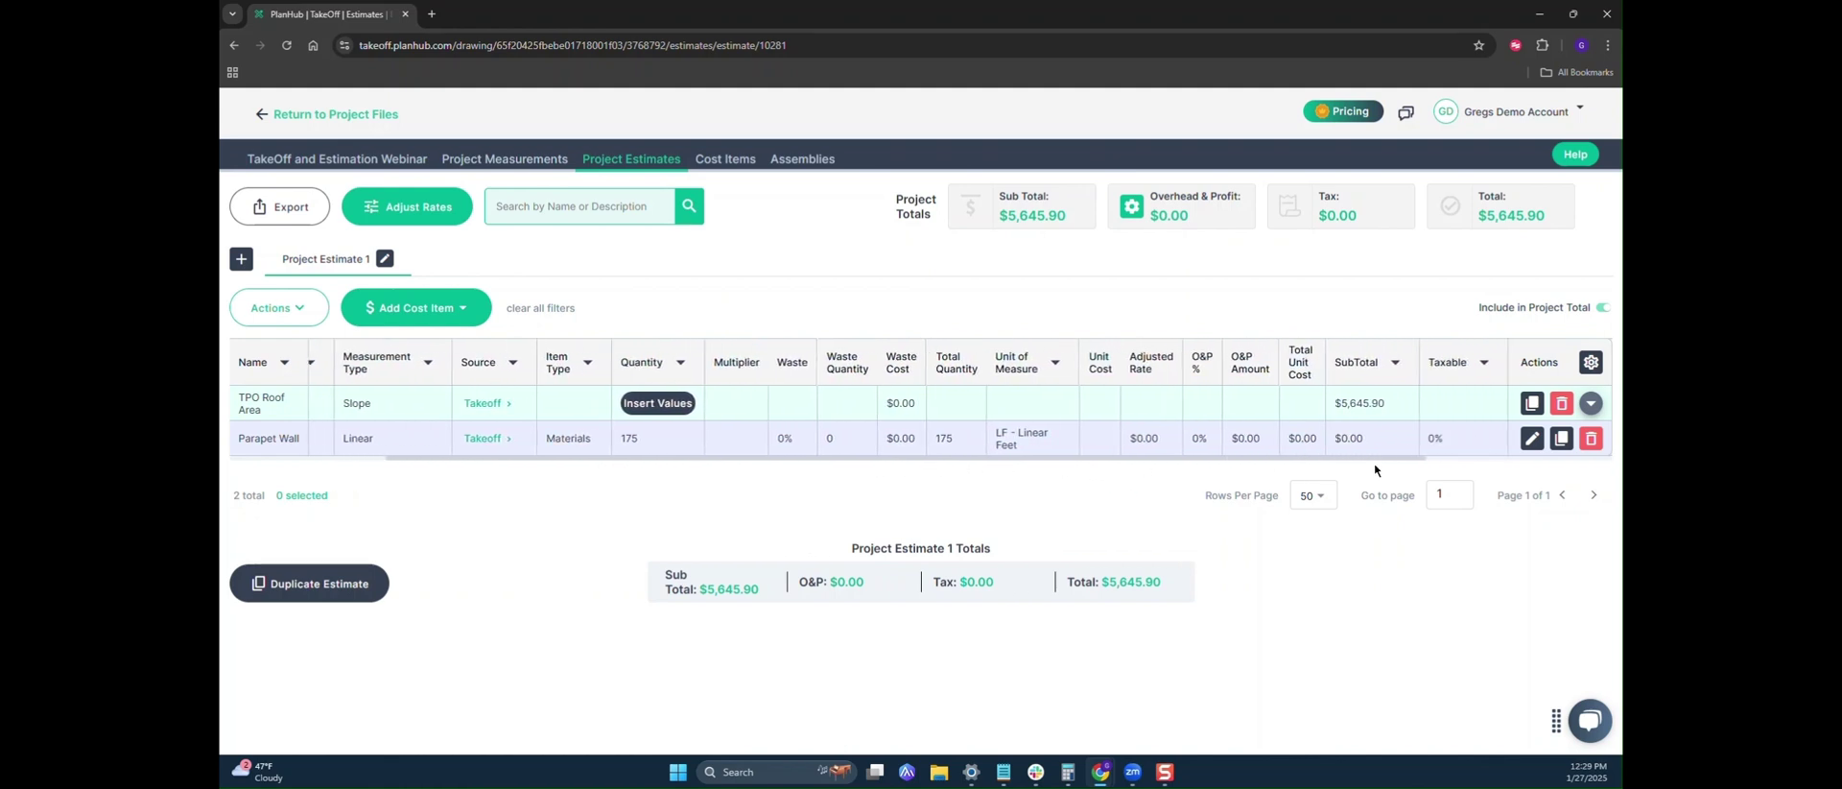
{"action": "left_click", "coordinate": [1531, 437]}
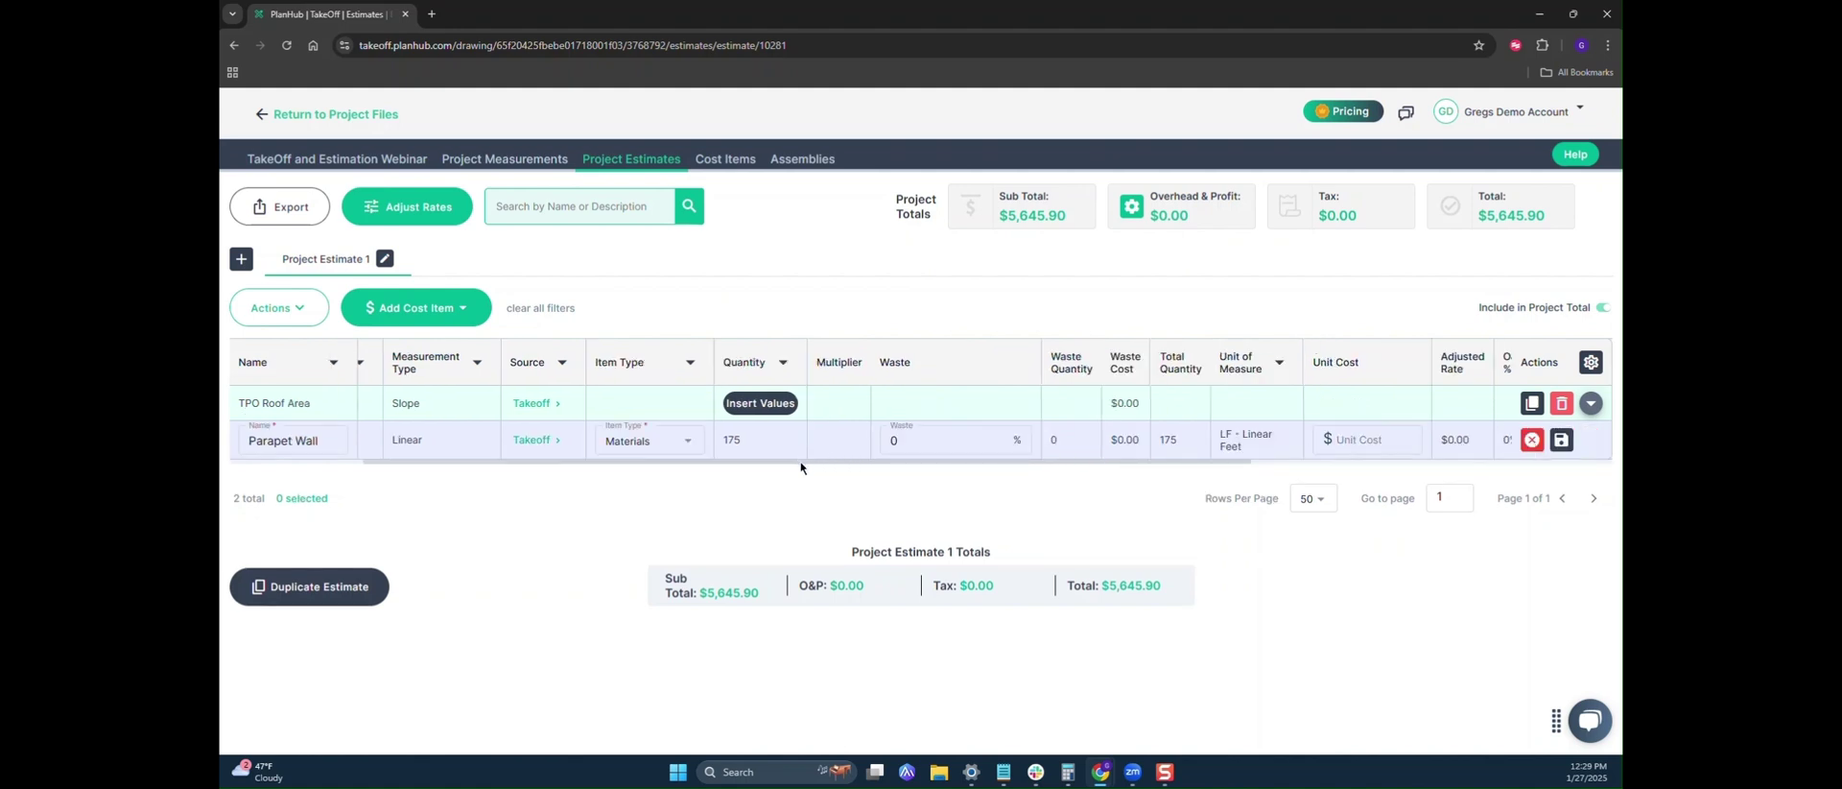
{"action": "left_click_drag", "start_coordinate": [804, 462], "coordinate": [996, 461]}
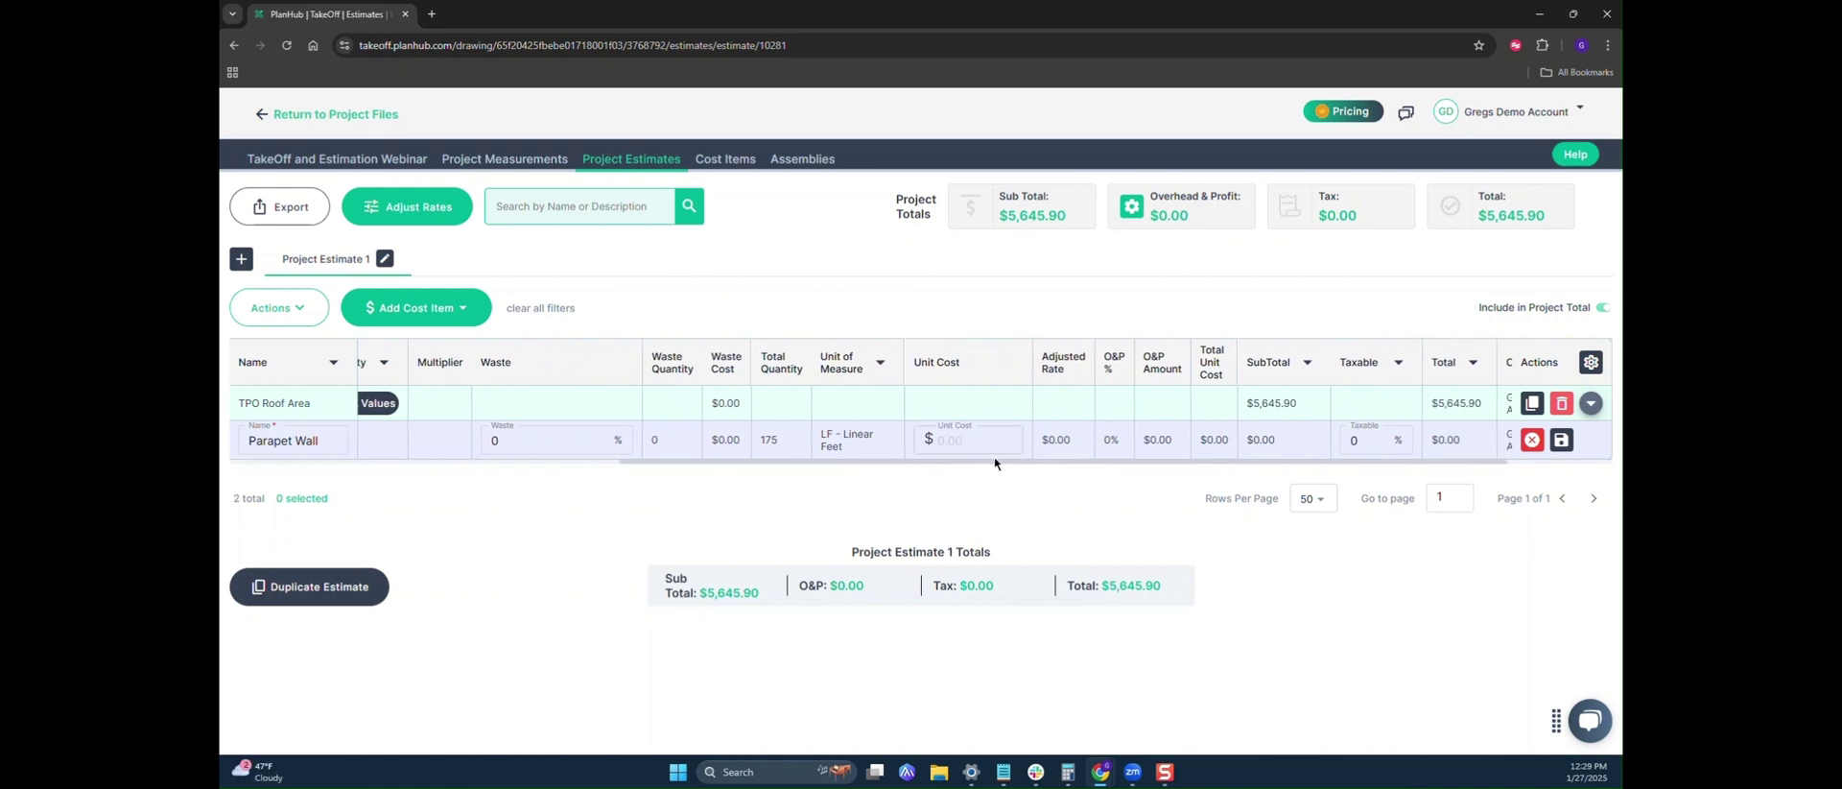
{"action": "type", "text": "11"}
{"action": "left_click_drag", "start_coordinate": [1030, 461], "coordinate": [1253, 469]}
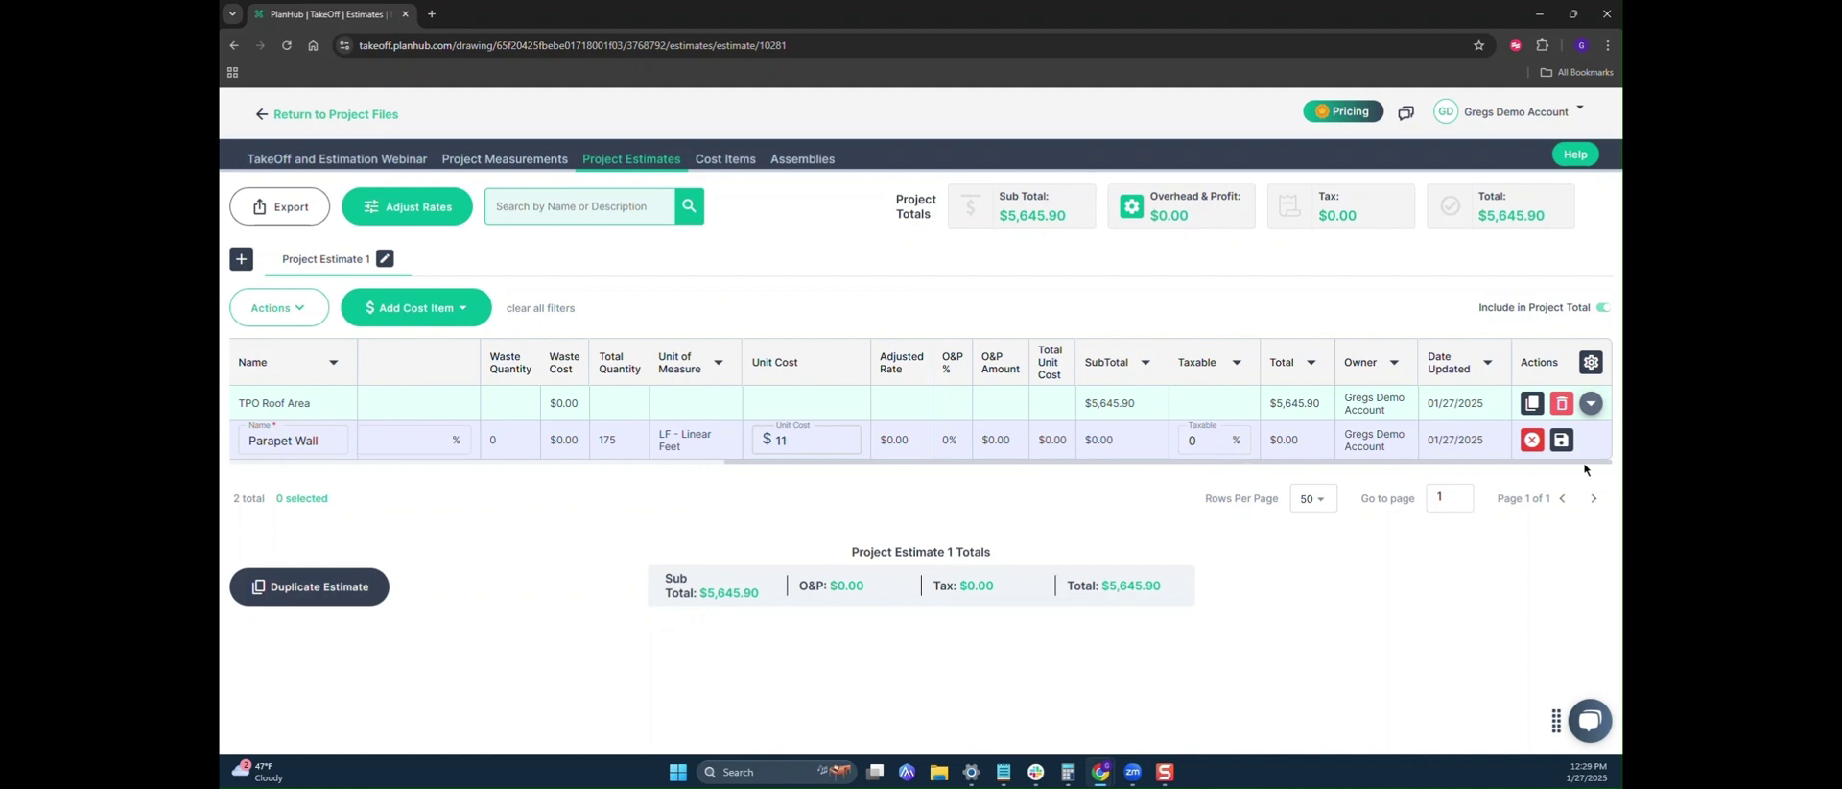
{"action": "left_click", "coordinate": [1561, 439]}
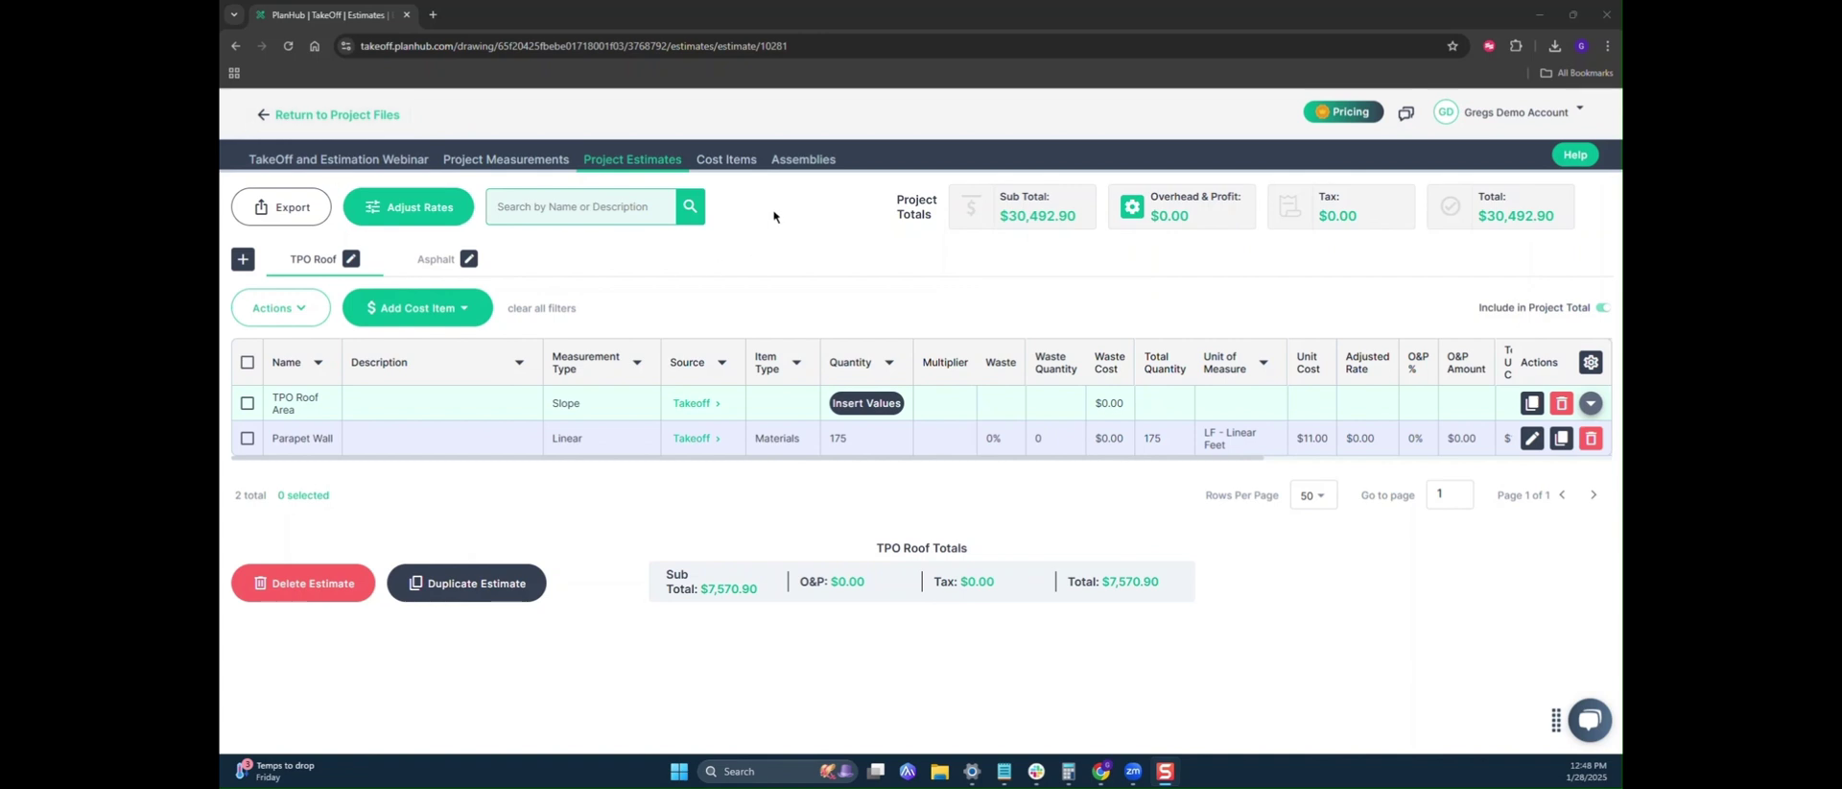
- Create a new assembly named "TPO Labor" with measurement type Slope and include it in the takeoff library
{"action": "left_click", "coordinate": [803, 159]}
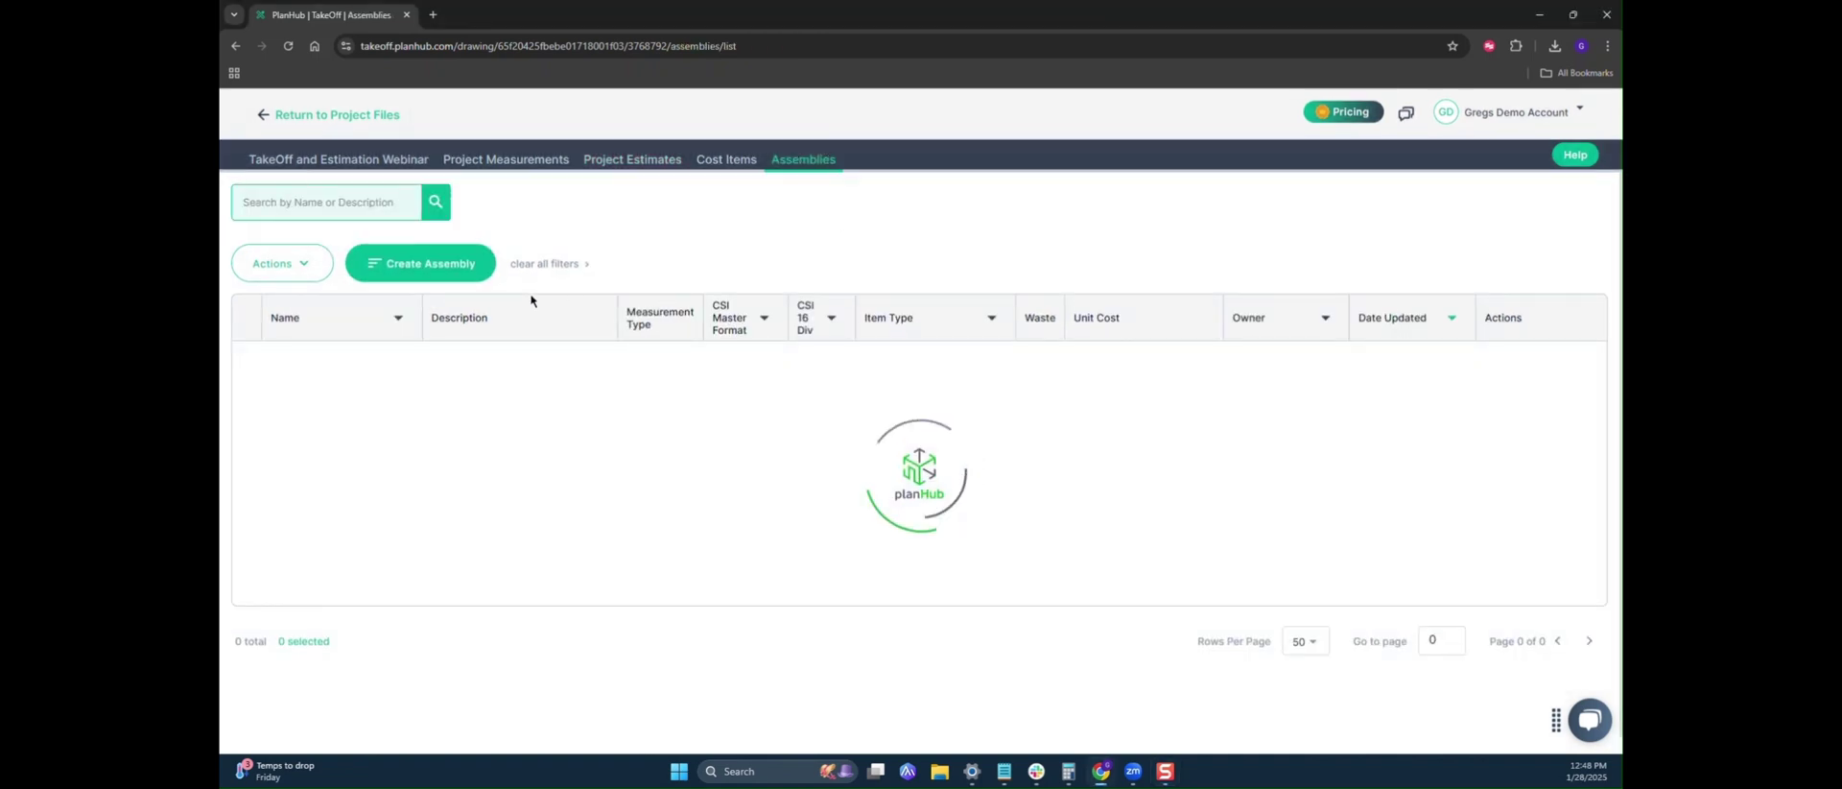
{"action": "left_click", "coordinate": [474, 272]}
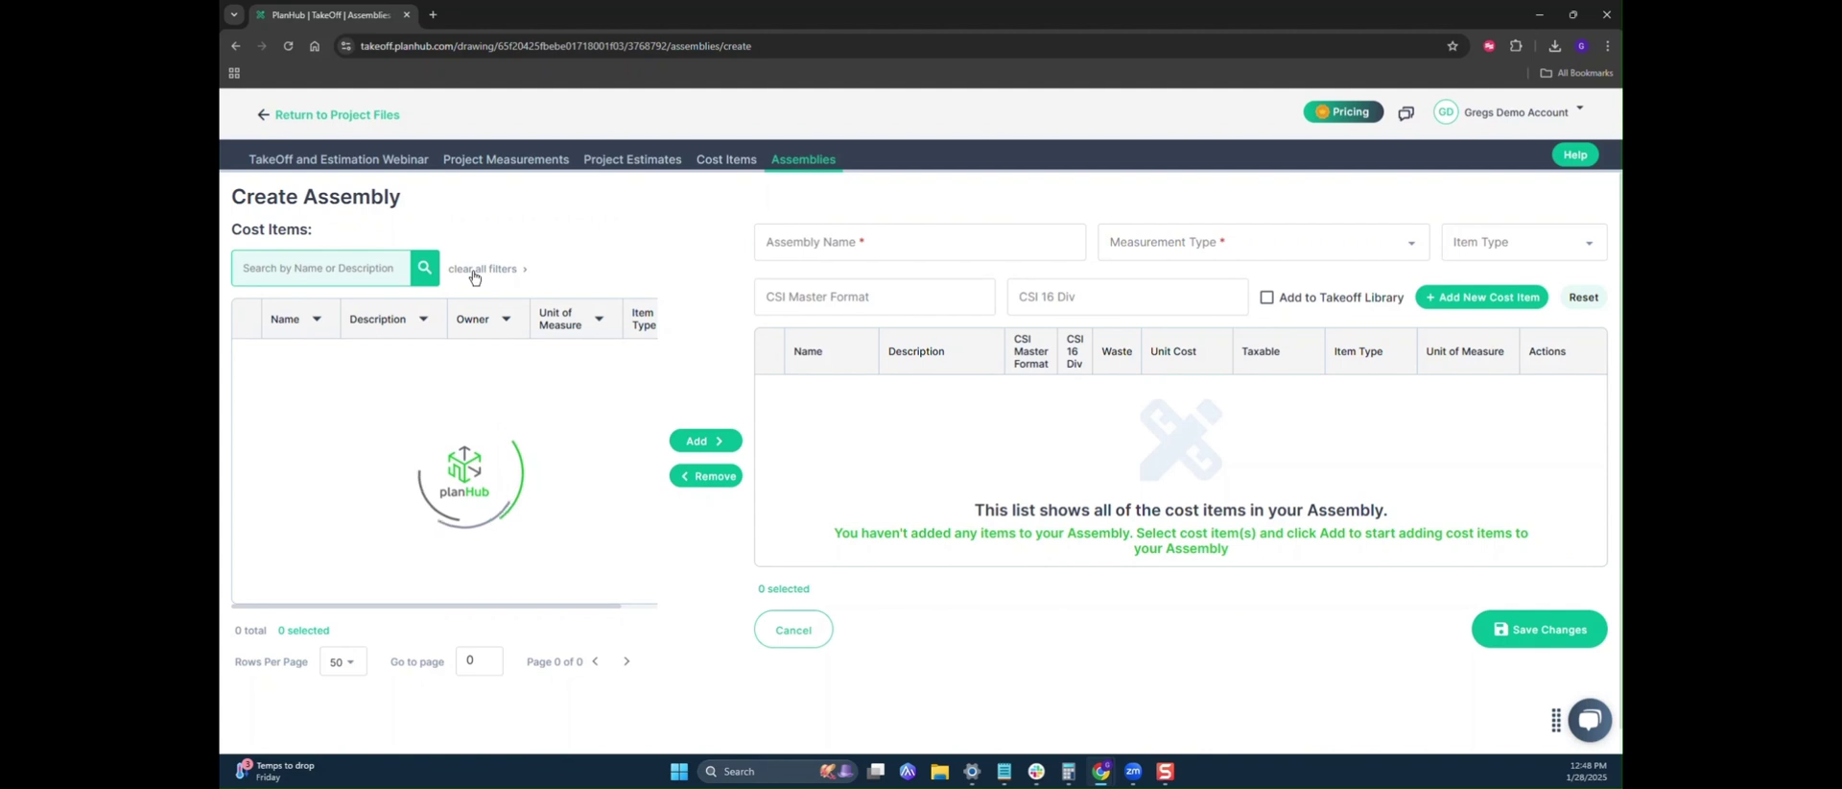
{"action": "type", "text": "TPO"}
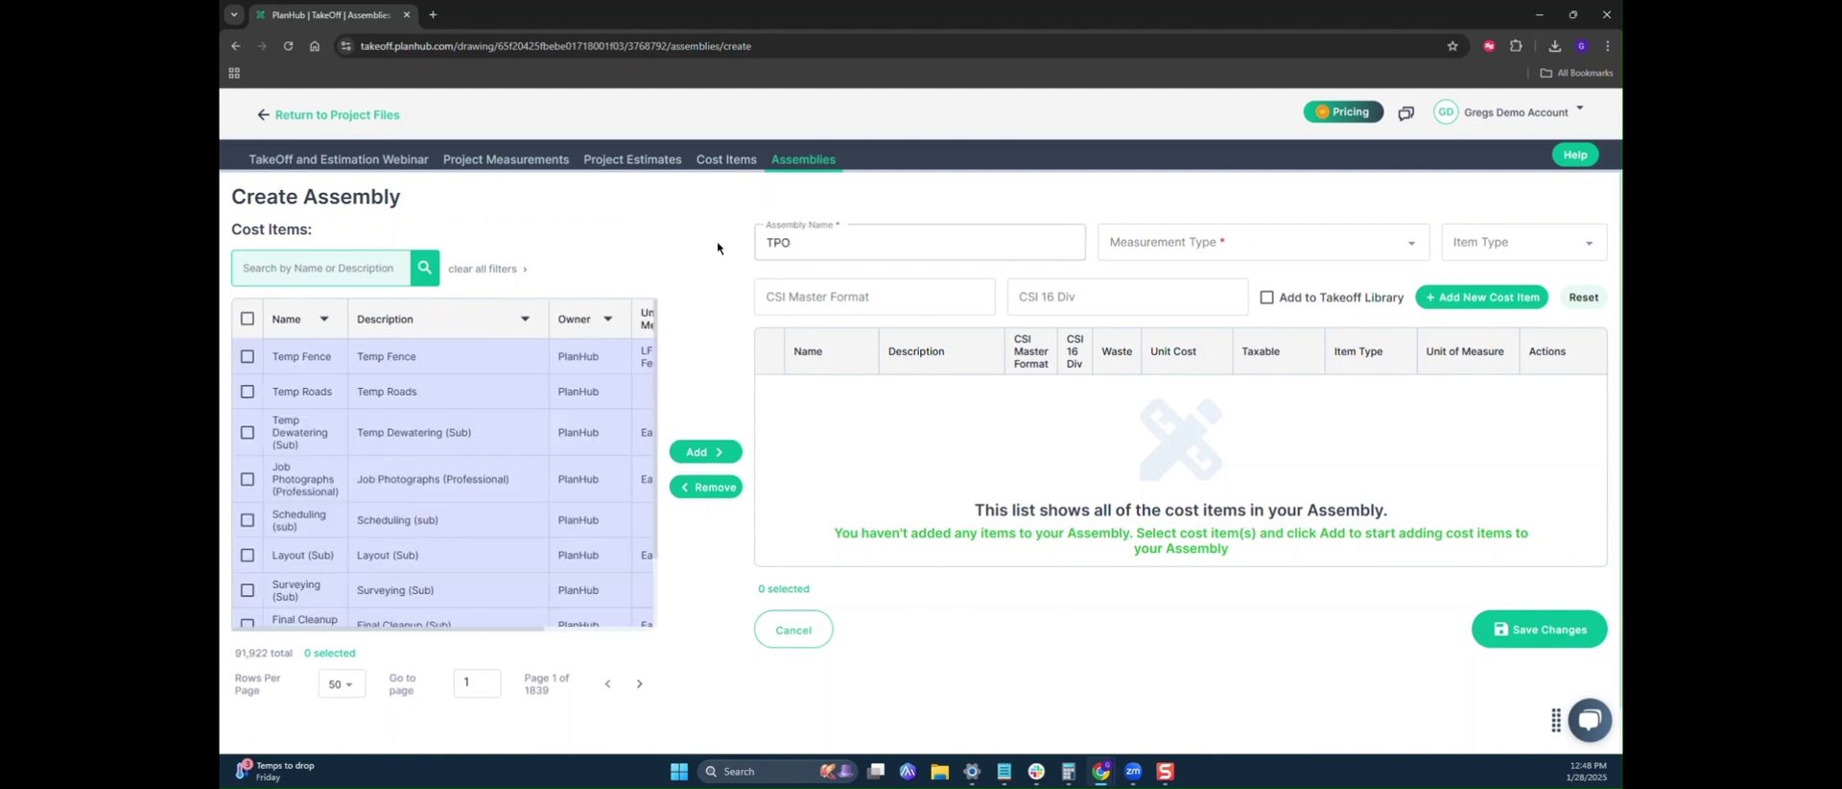
{"action": "type", "text": " Labor"}
{"action": "left_click", "coordinate": [1183, 252]}
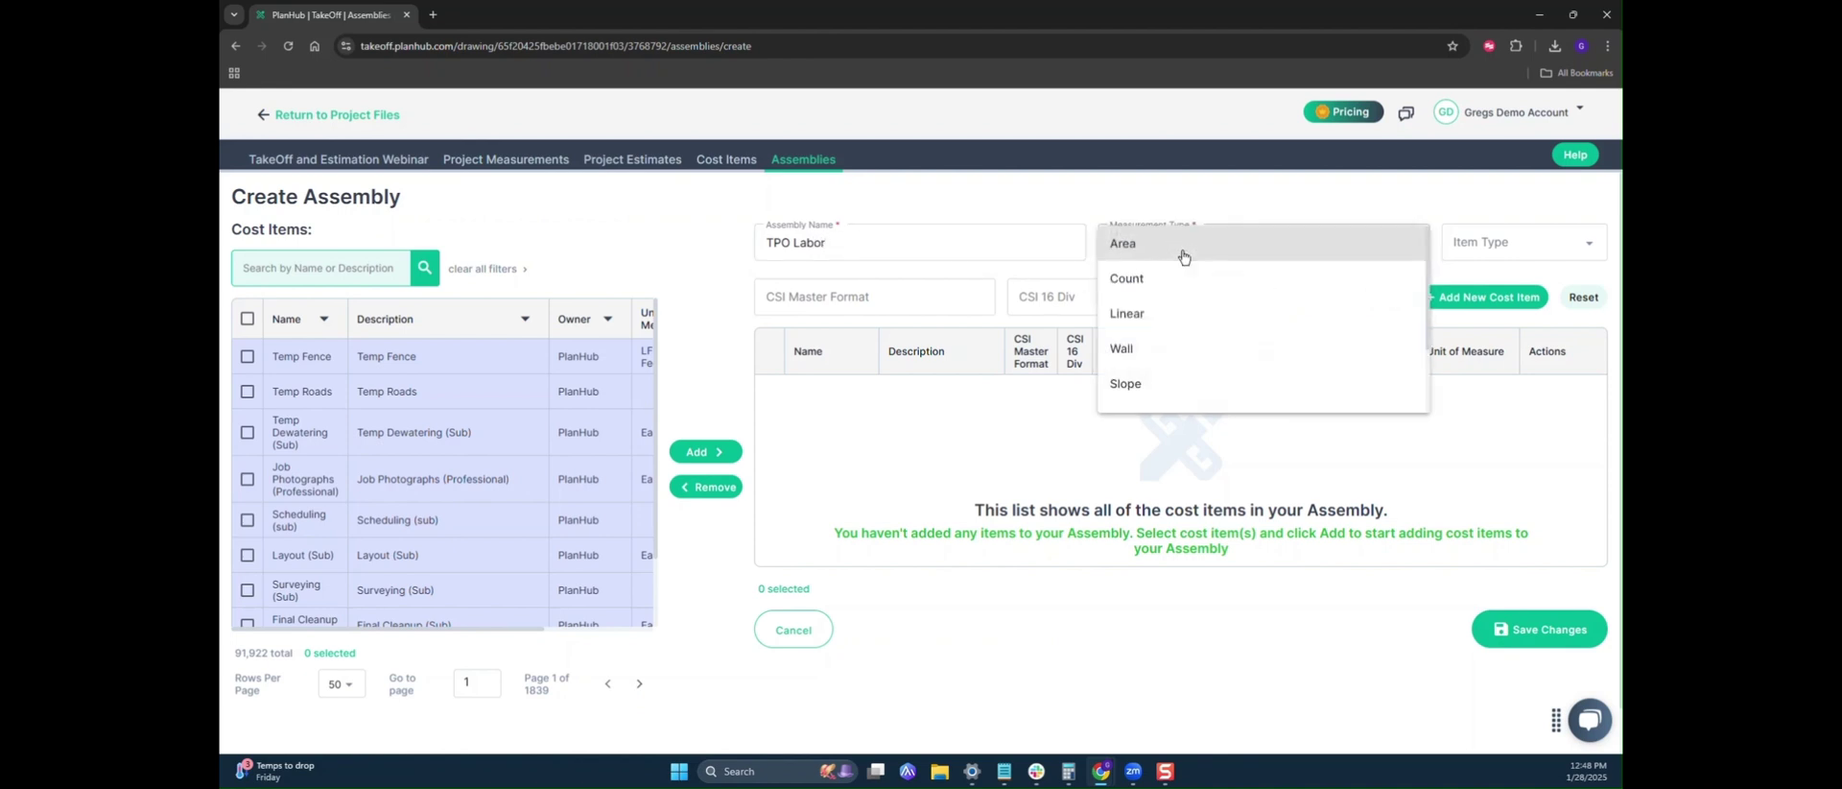
{"action": "left_click", "coordinate": [1172, 380]}
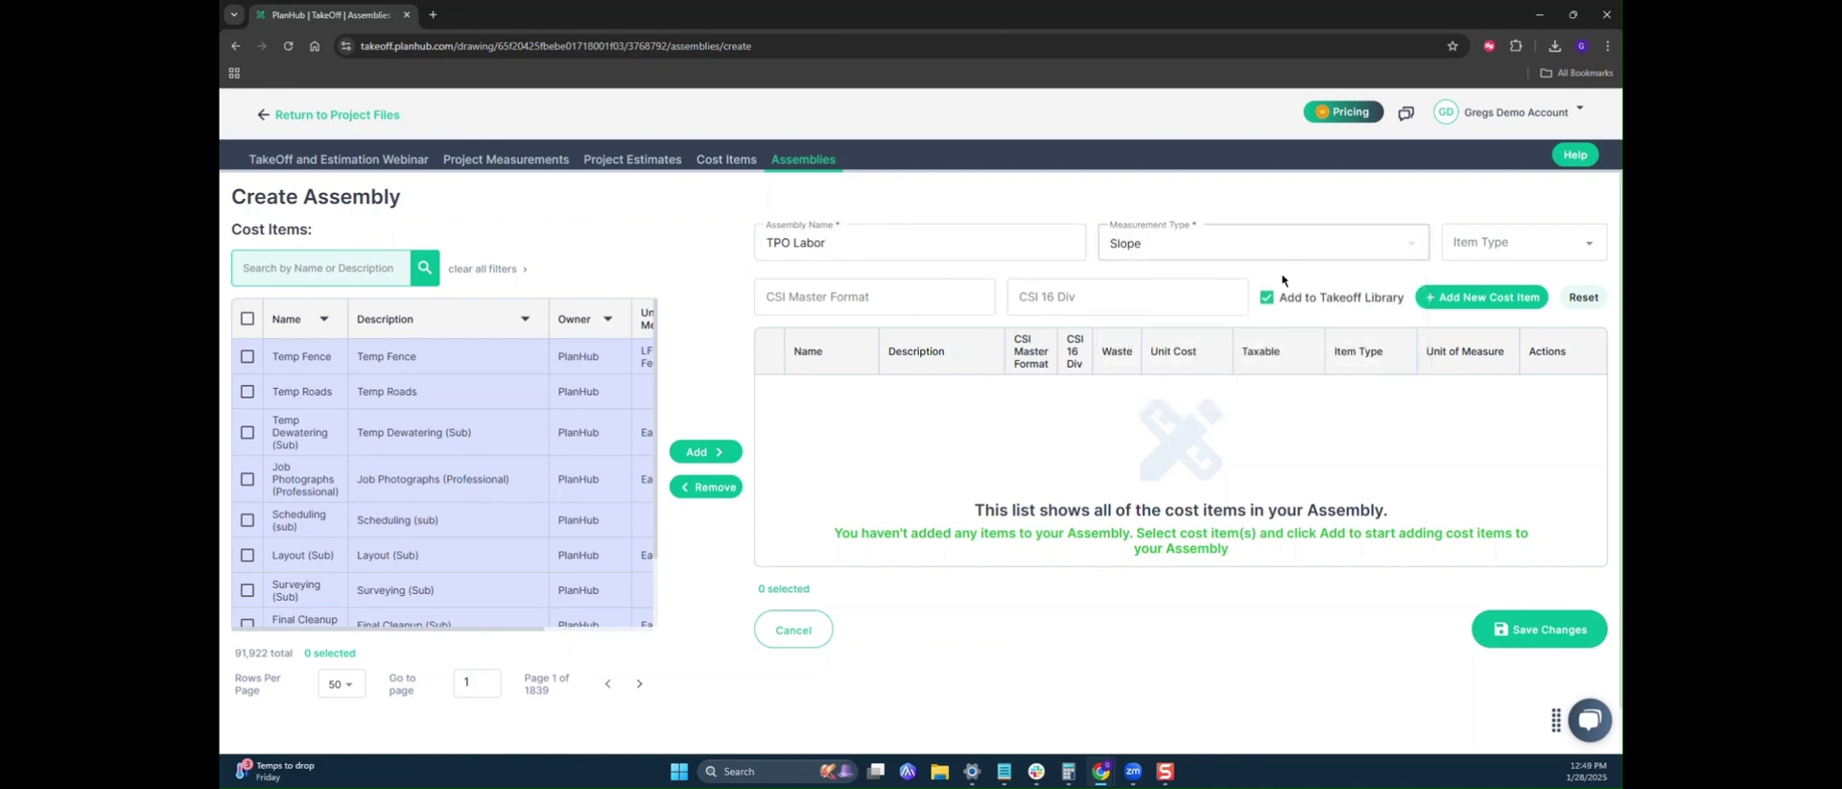
- Add a new cost item named "Labor" with the description "Installation TPO System" to the TPO Labor assembly
{"action": "left_click", "coordinate": [1458, 297]}
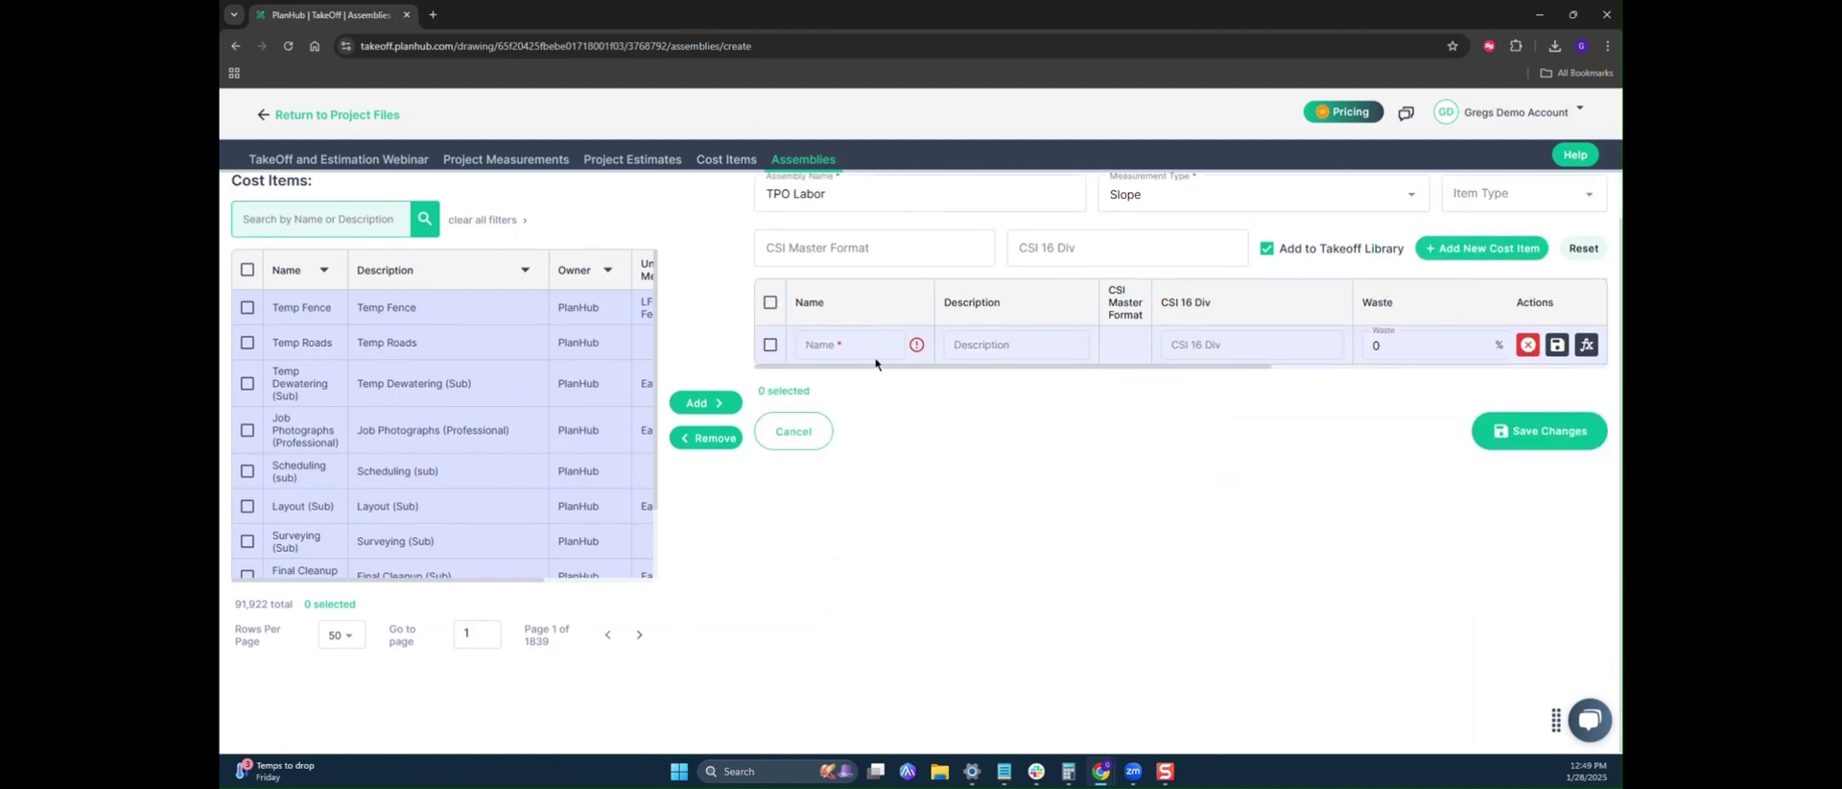
{"action": "type", "text": "Lab"}
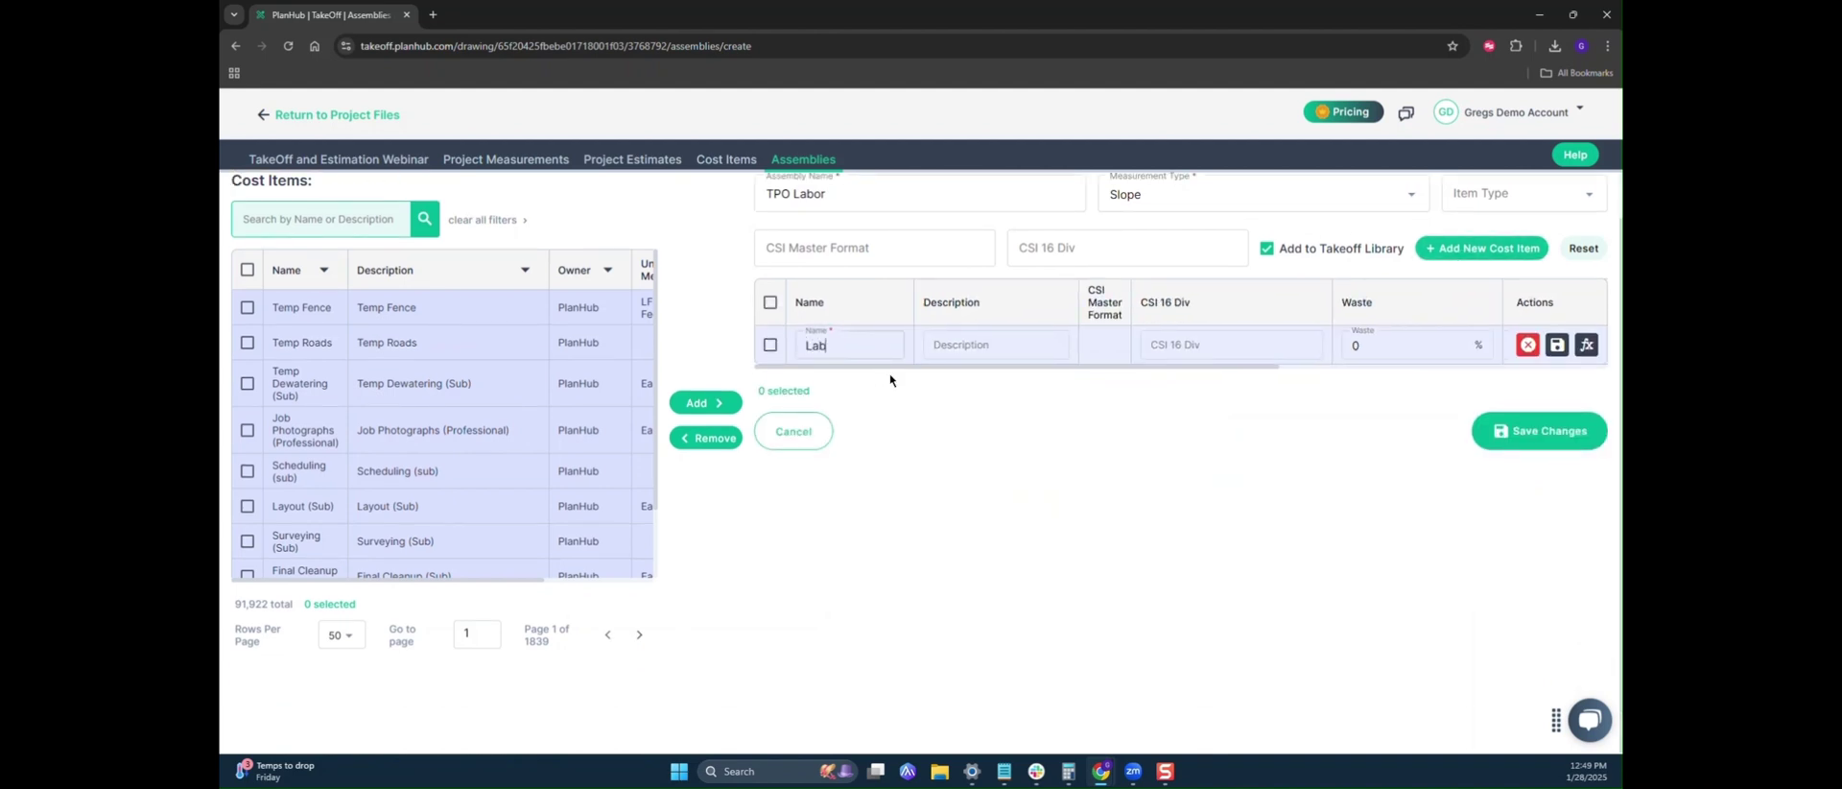
{"action": "type", "text": "or"}
{"action": "key", "text": "Tab"}
{"action": "type", "text": "Ins"}
{"action": "type", "text": "tallation "}
{"action": "type", "text": "TPO Syst"}
{"action": "type", "text": "em"}
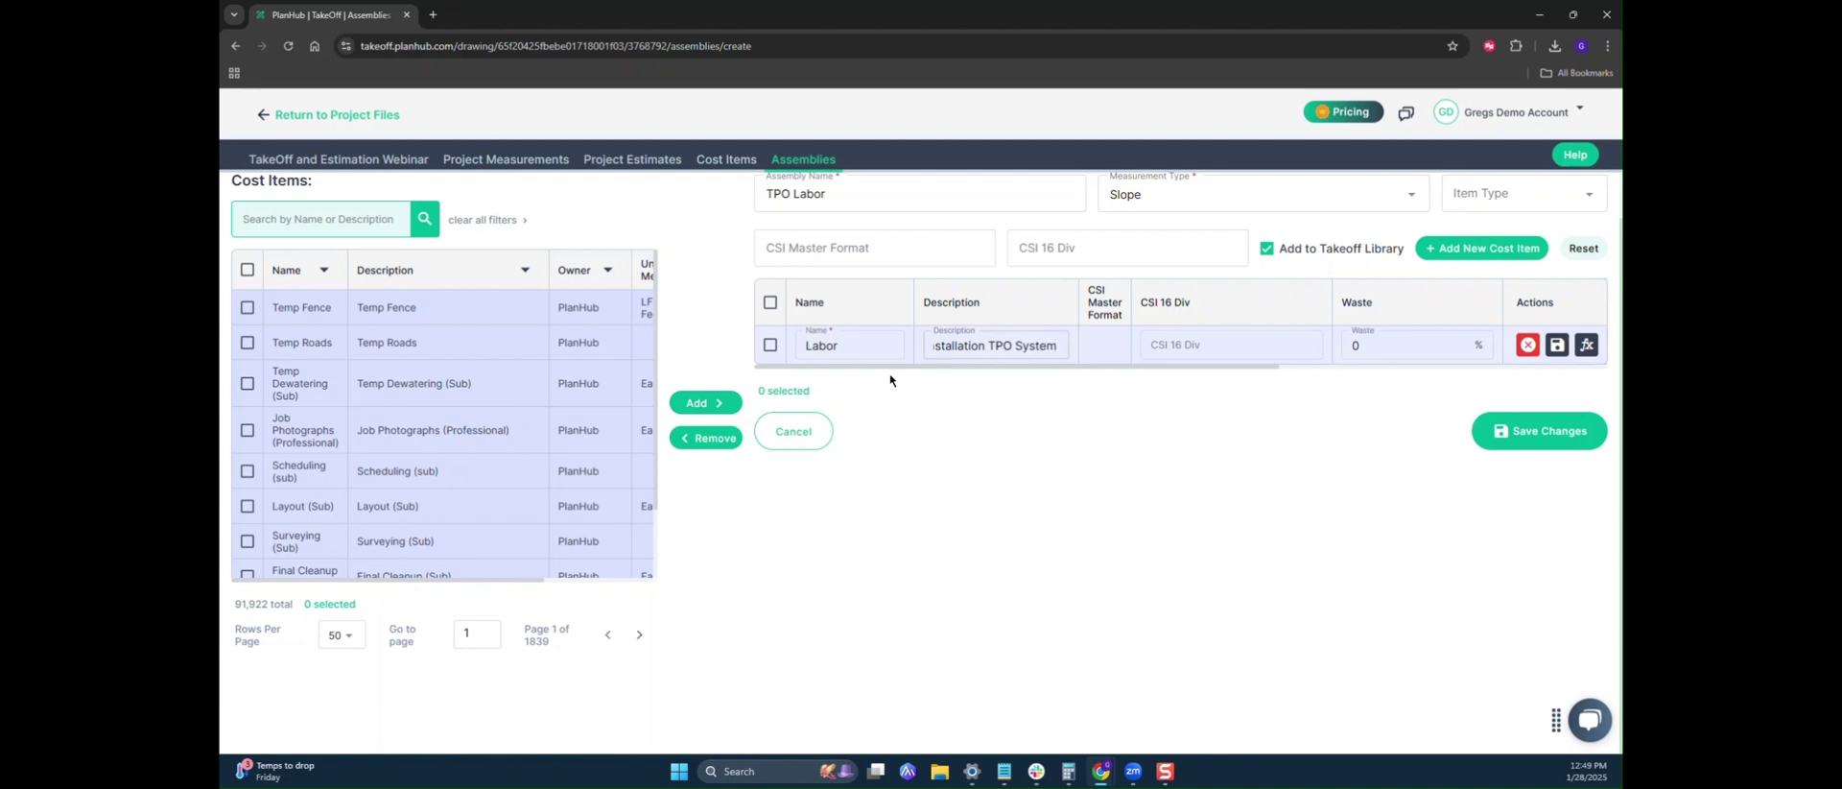
- Give the Labor cost item a unit cost of $3.50, item type Labor and unit SF - Square Feet, and save it
{"action": "left_click_drag", "start_coordinate": [1230, 366], "coordinate": [1460, 372]}
{"action": "left_click", "coordinate": [1166, 345]}
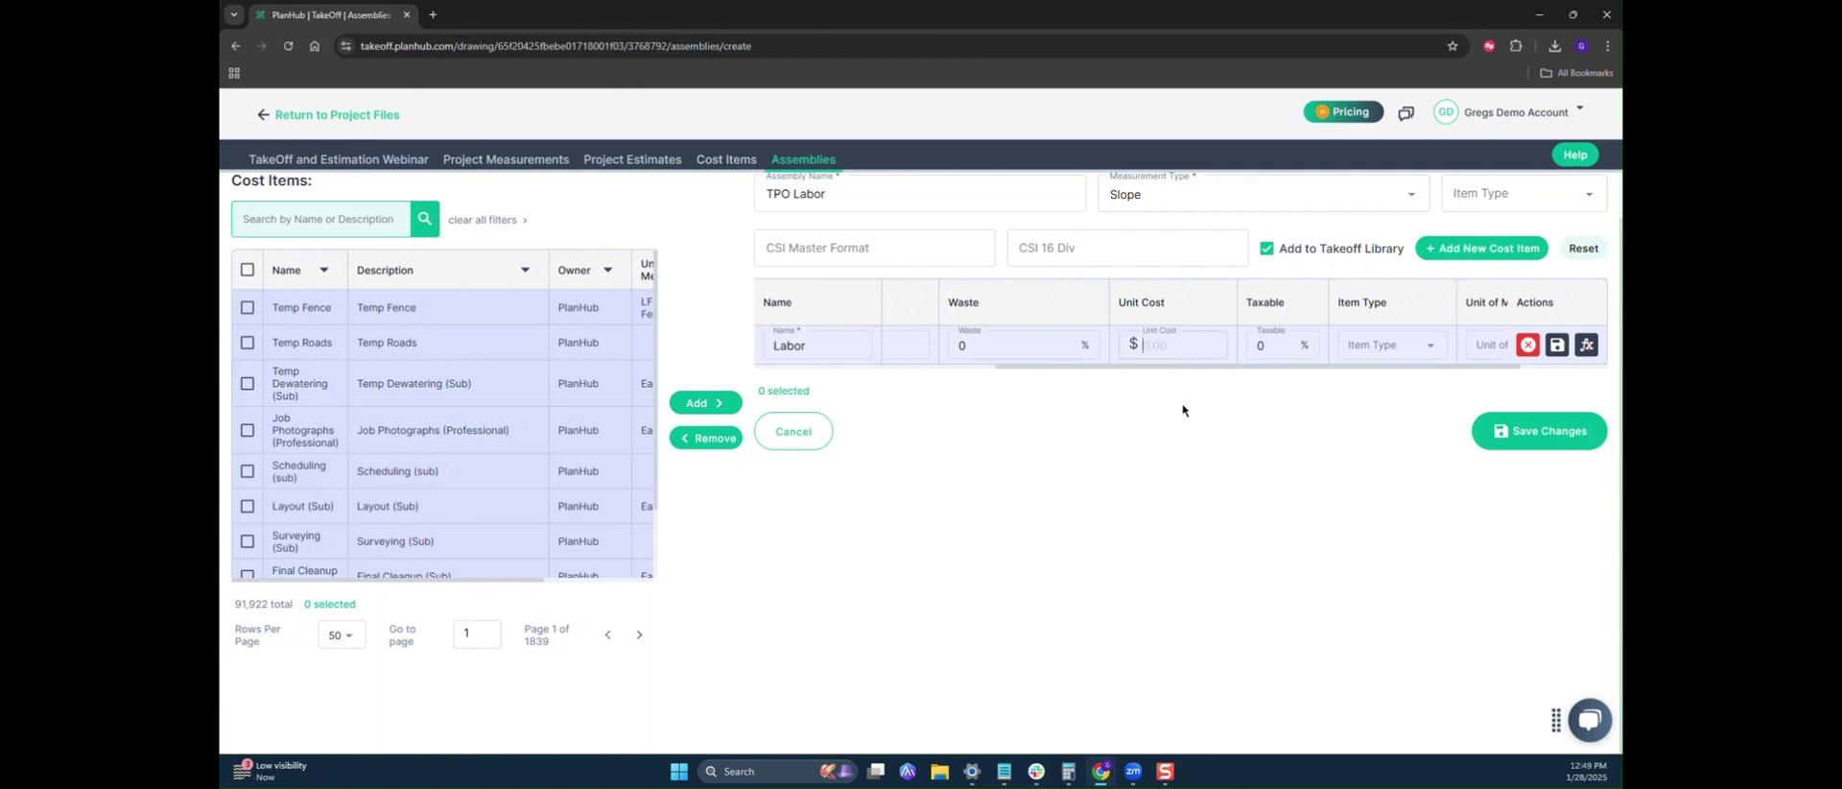
{"action": "type", "text": "3."}
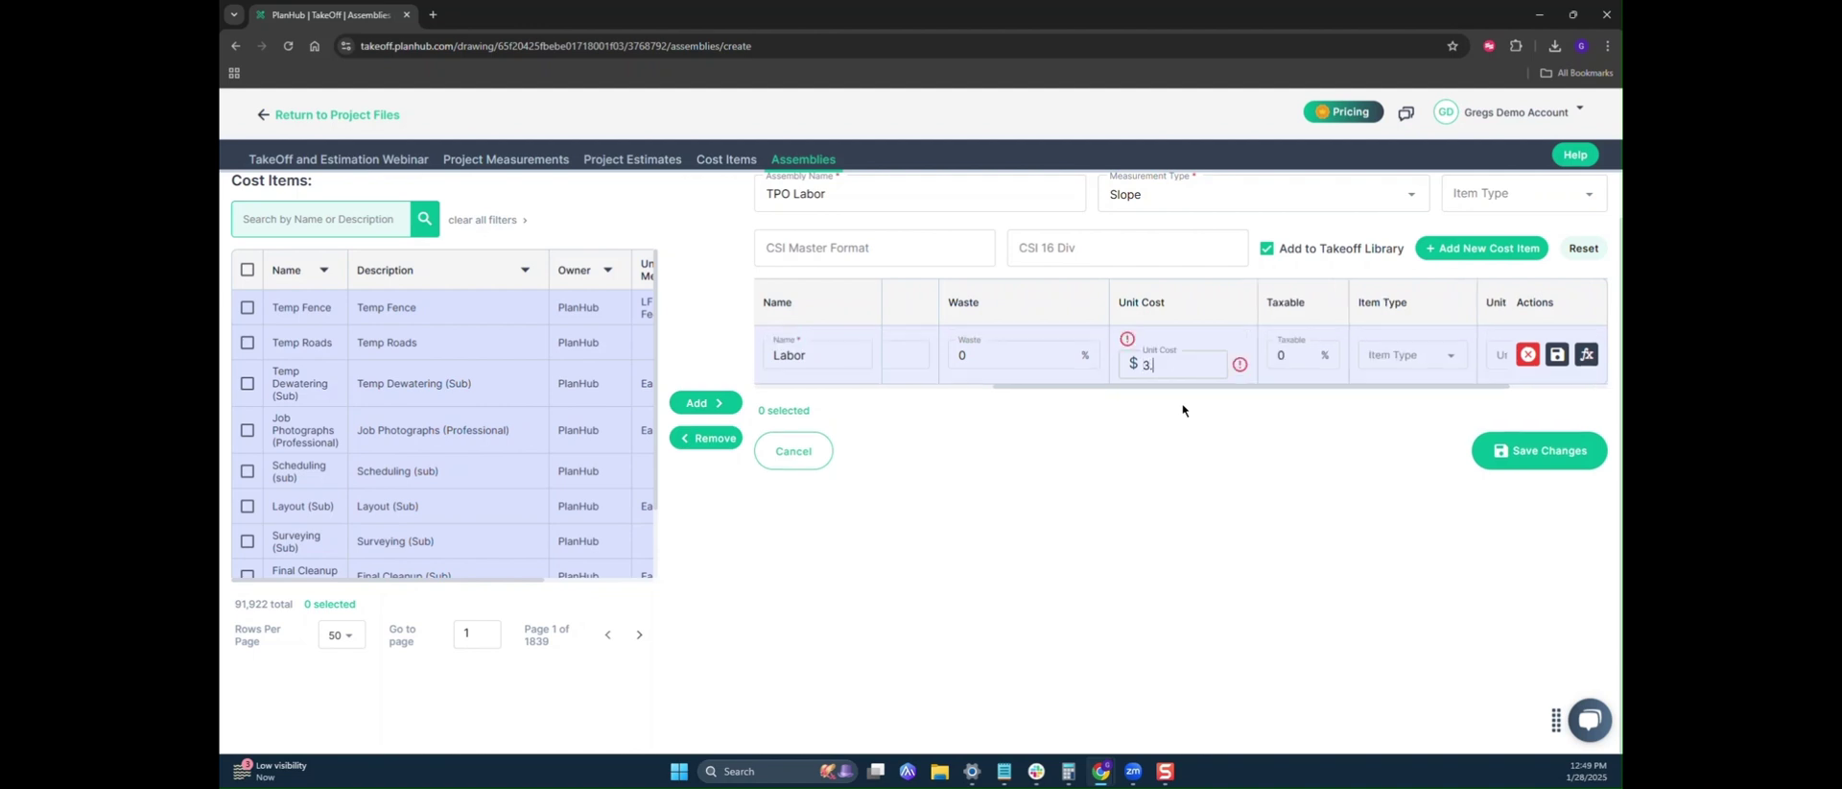
{"action": "type", "text": "50"}
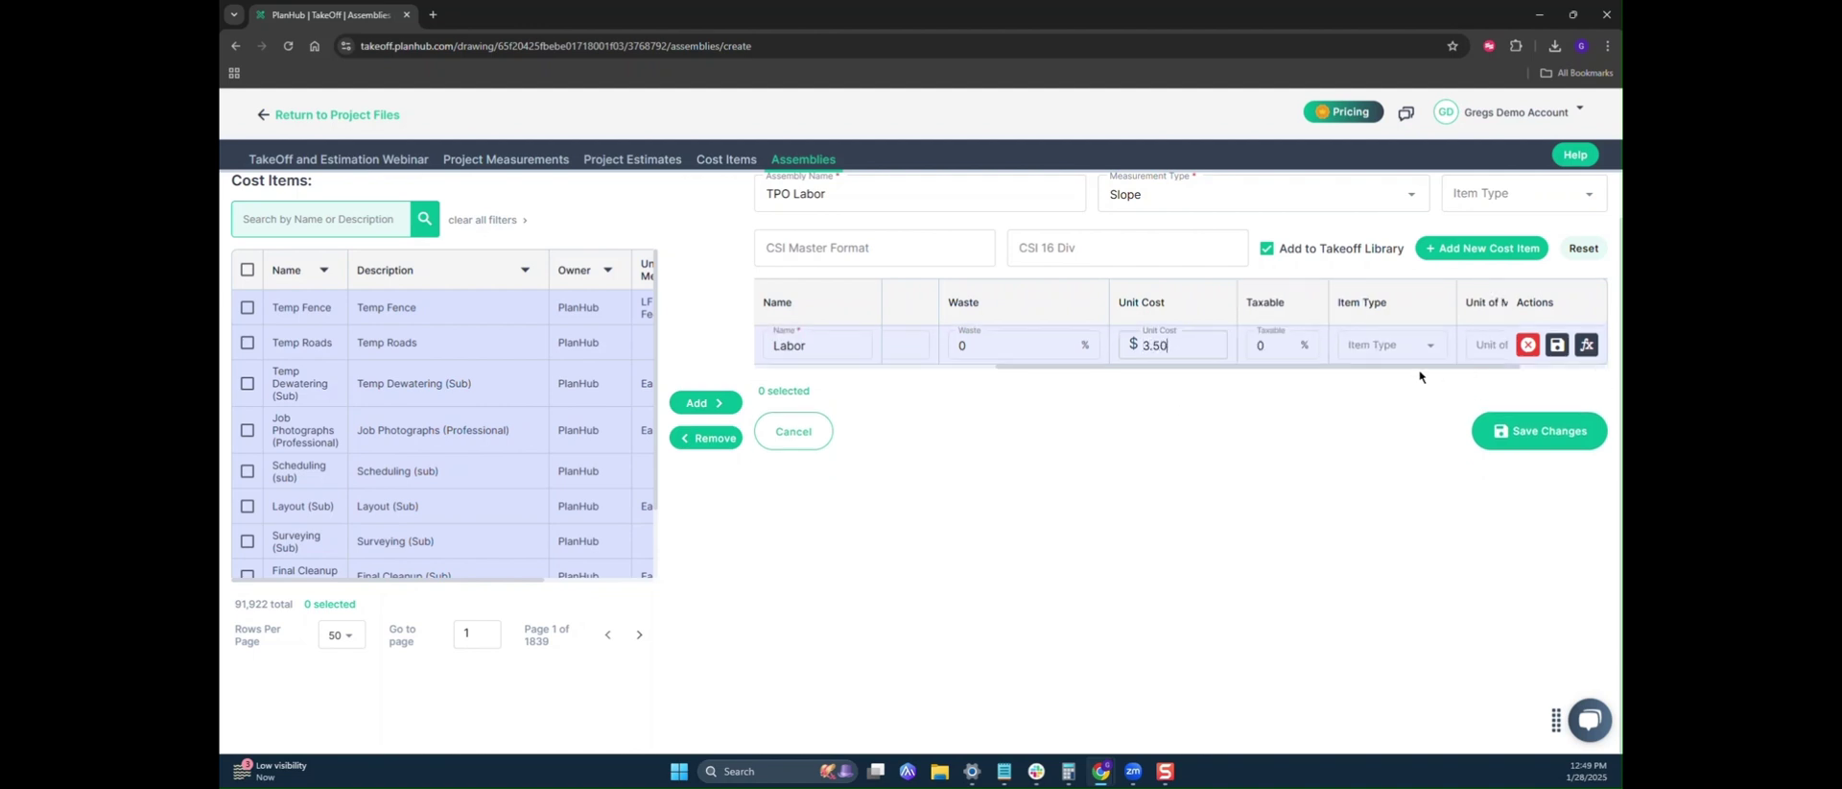
{"action": "scroll", "coordinate": [1489, 369], "scroll_direction": "right", "scroll_amount": 3}
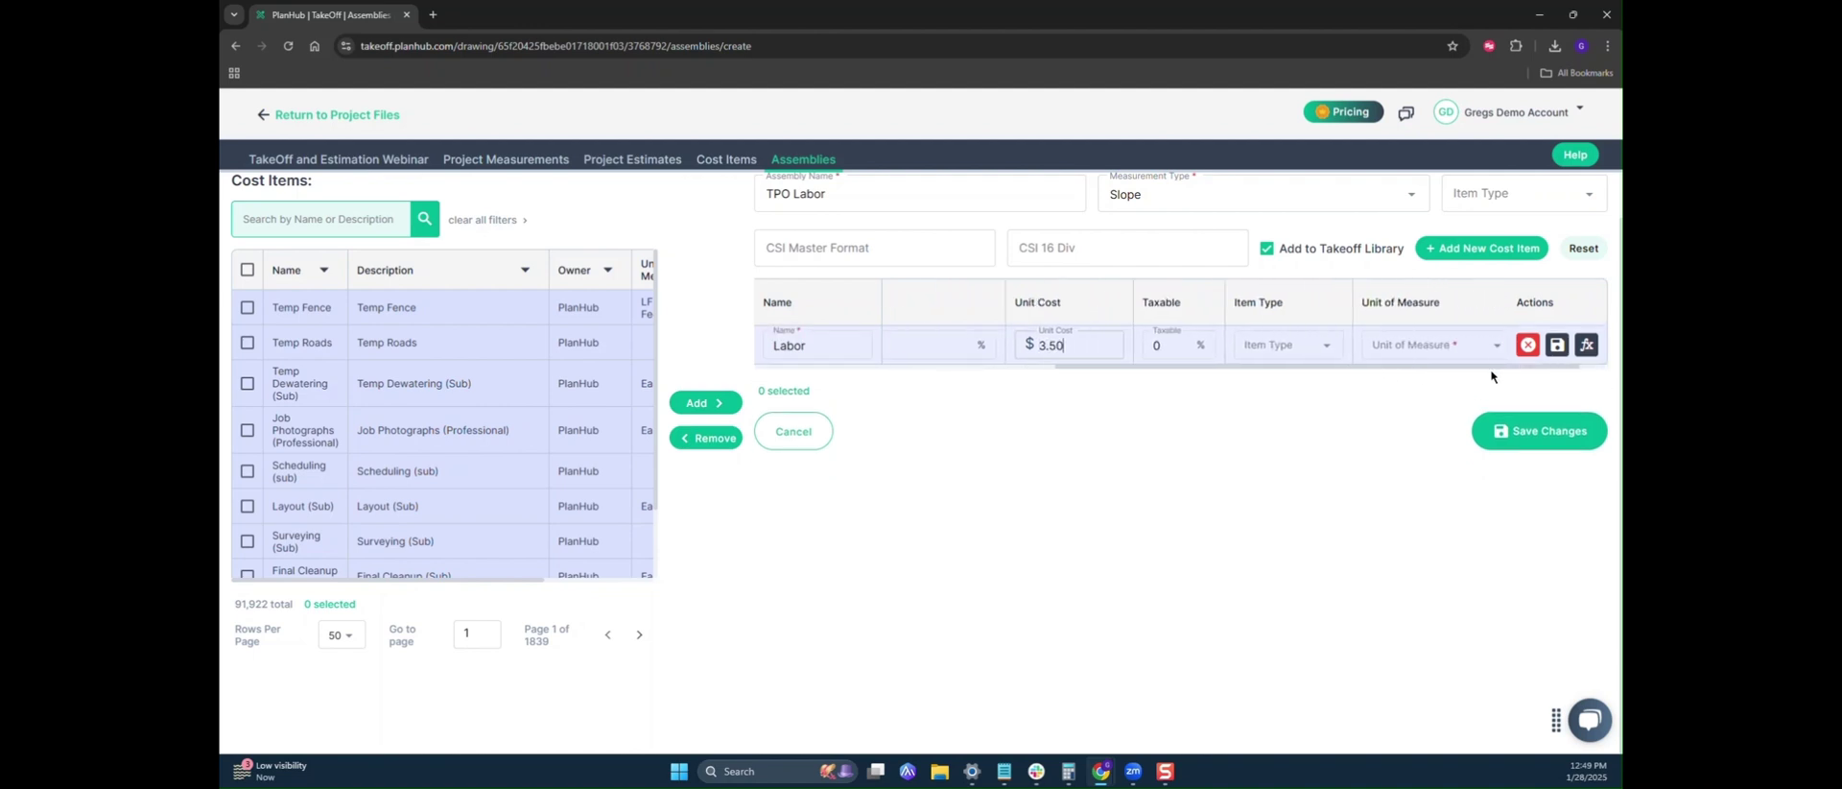
{"action": "left_click", "coordinate": [1297, 347]}
{"action": "left_click", "coordinate": [1278, 415]}
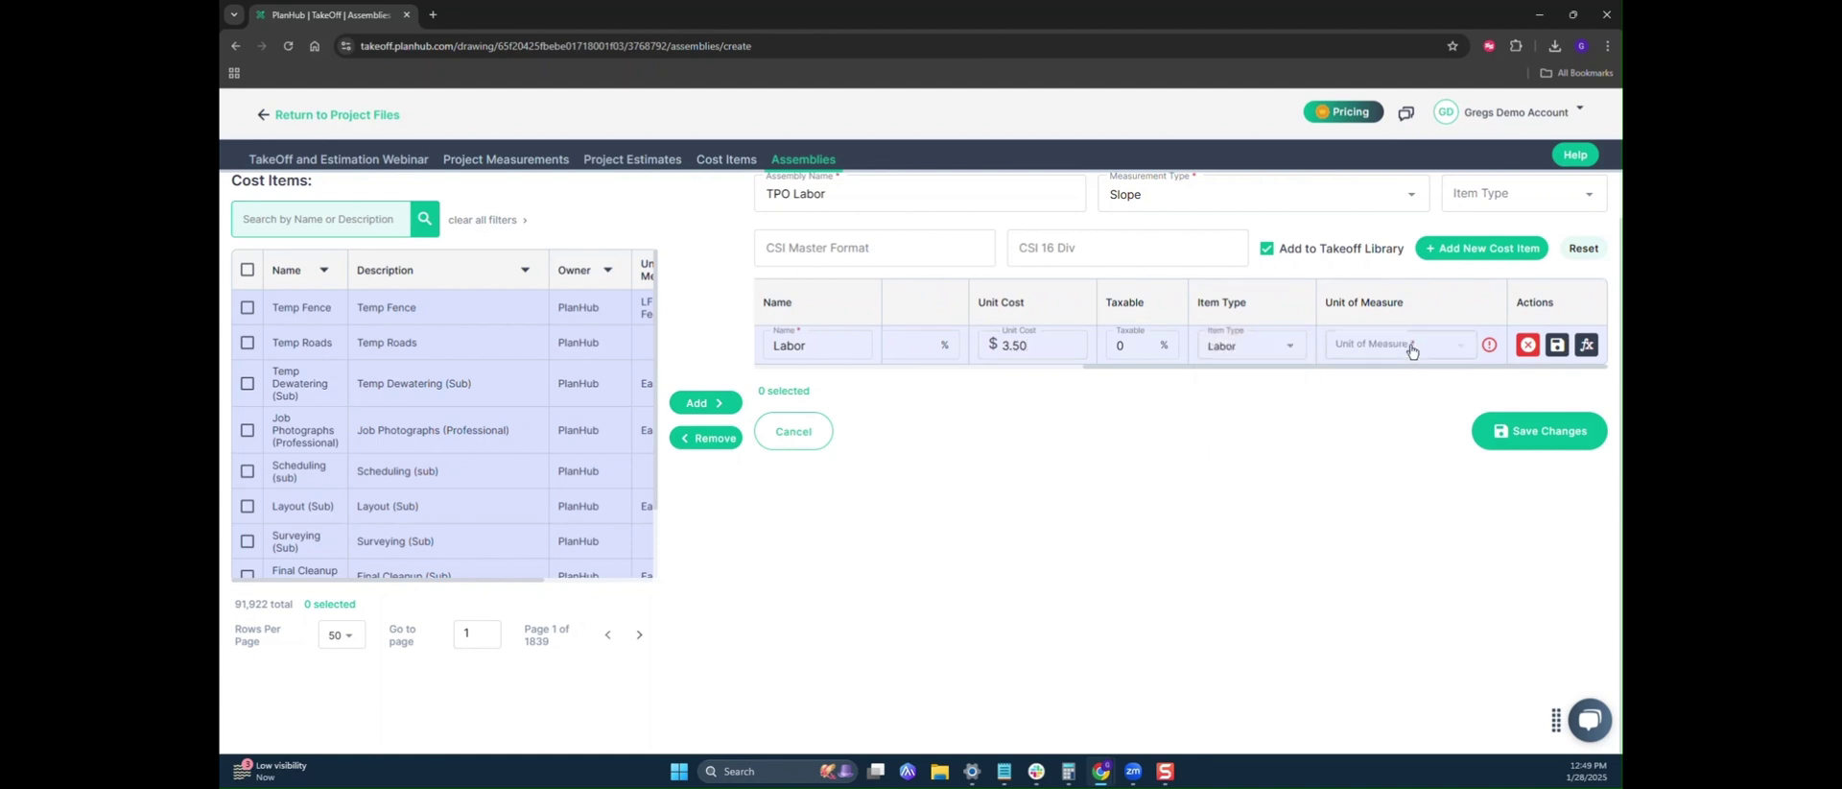
{"action": "left_click", "coordinate": [1411, 347]}
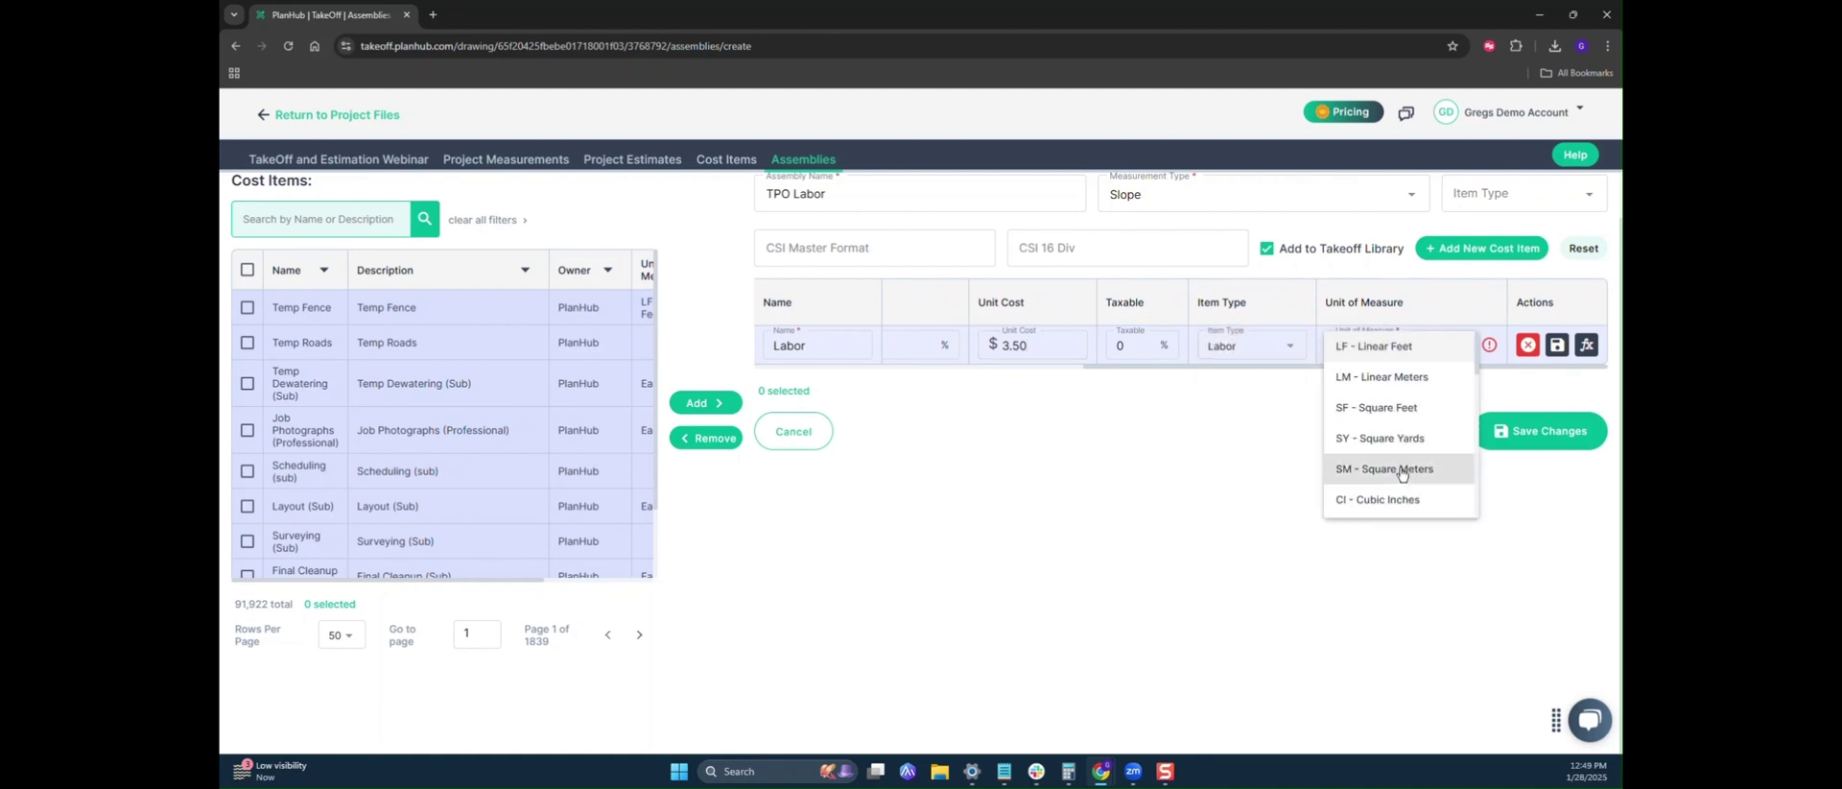
{"action": "left_click", "coordinate": [1418, 421]}
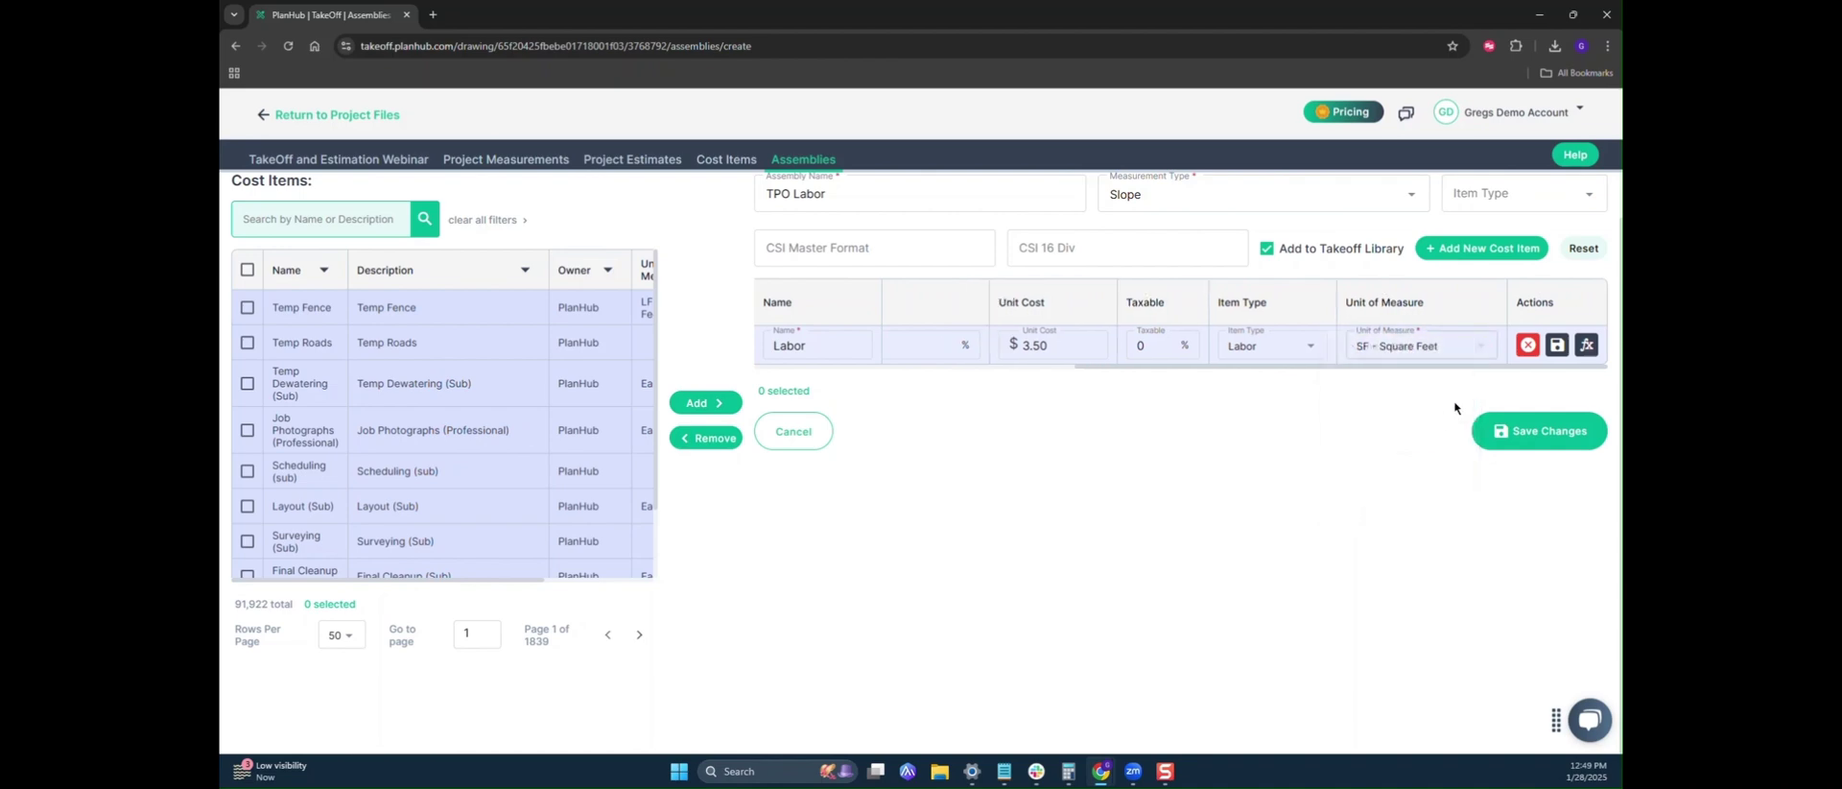
{"action": "left_click", "coordinate": [1557, 344]}
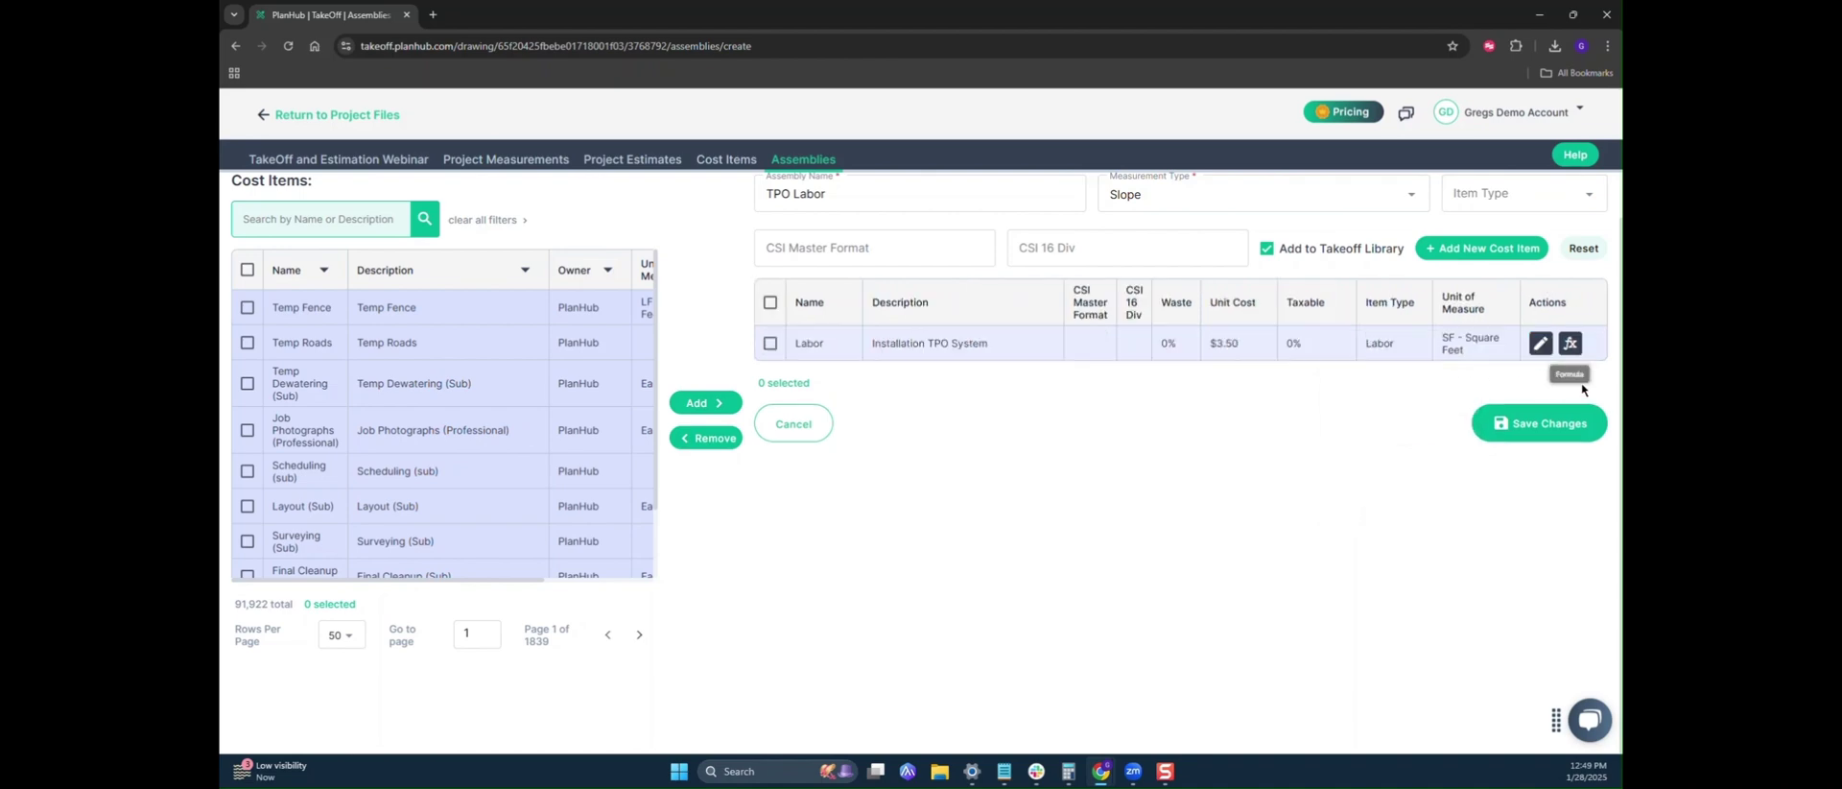
- Apply the library's "Area" formula, [area] with no divisor, to the Labor cost item and save the TPO Labor assembly
{"action": "left_click", "coordinate": [1570, 347]}
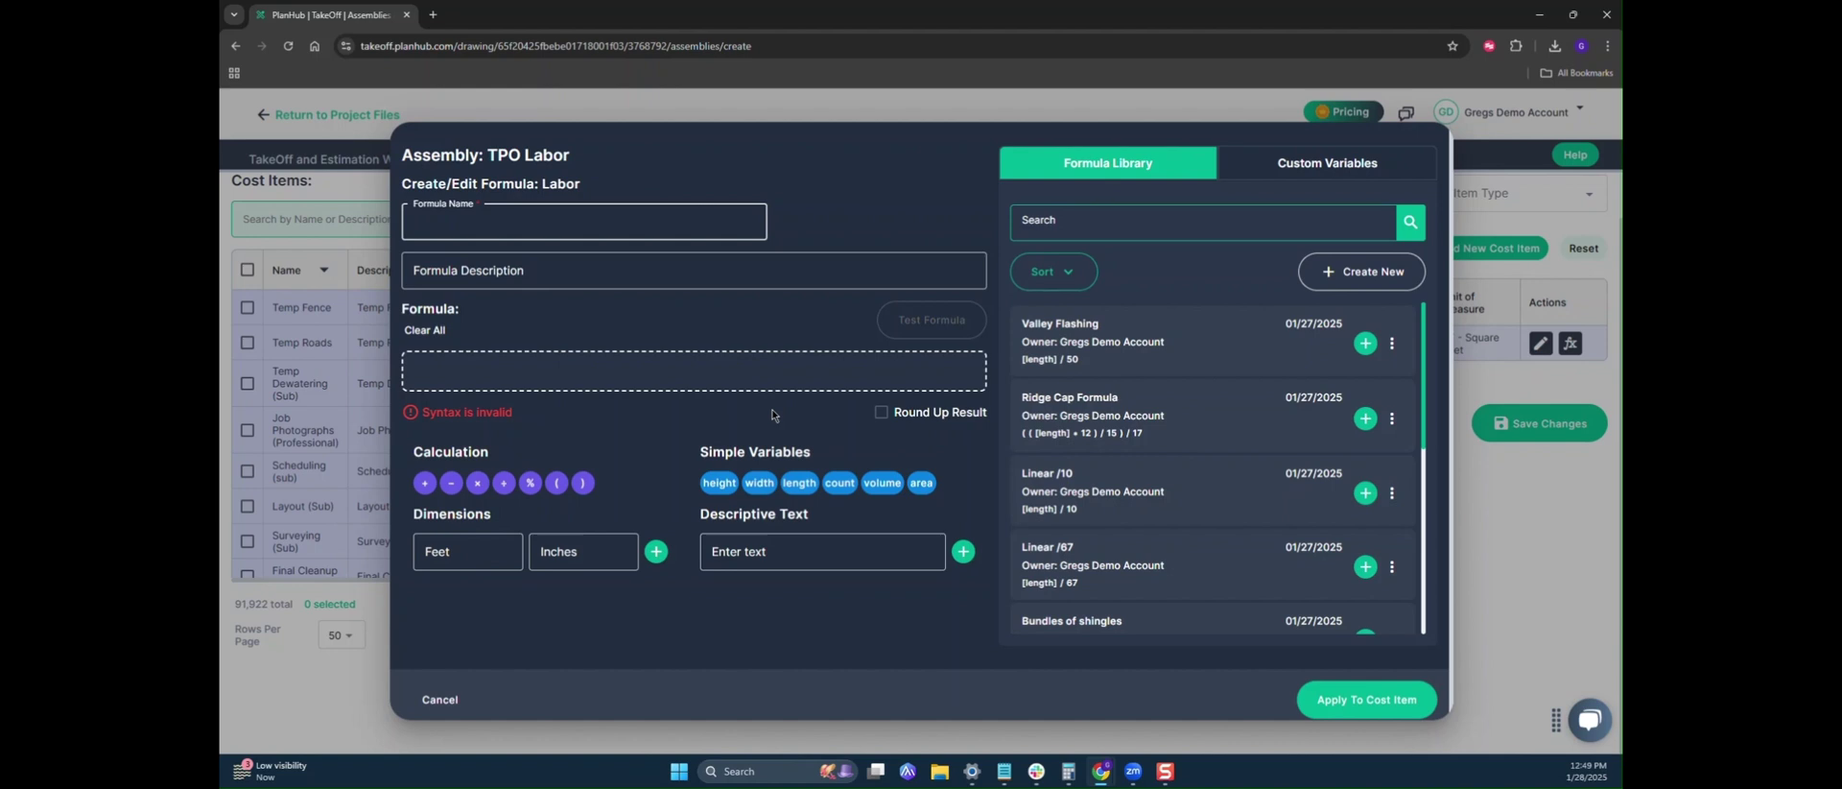
{"action": "left_click", "coordinate": [1025, 230]}
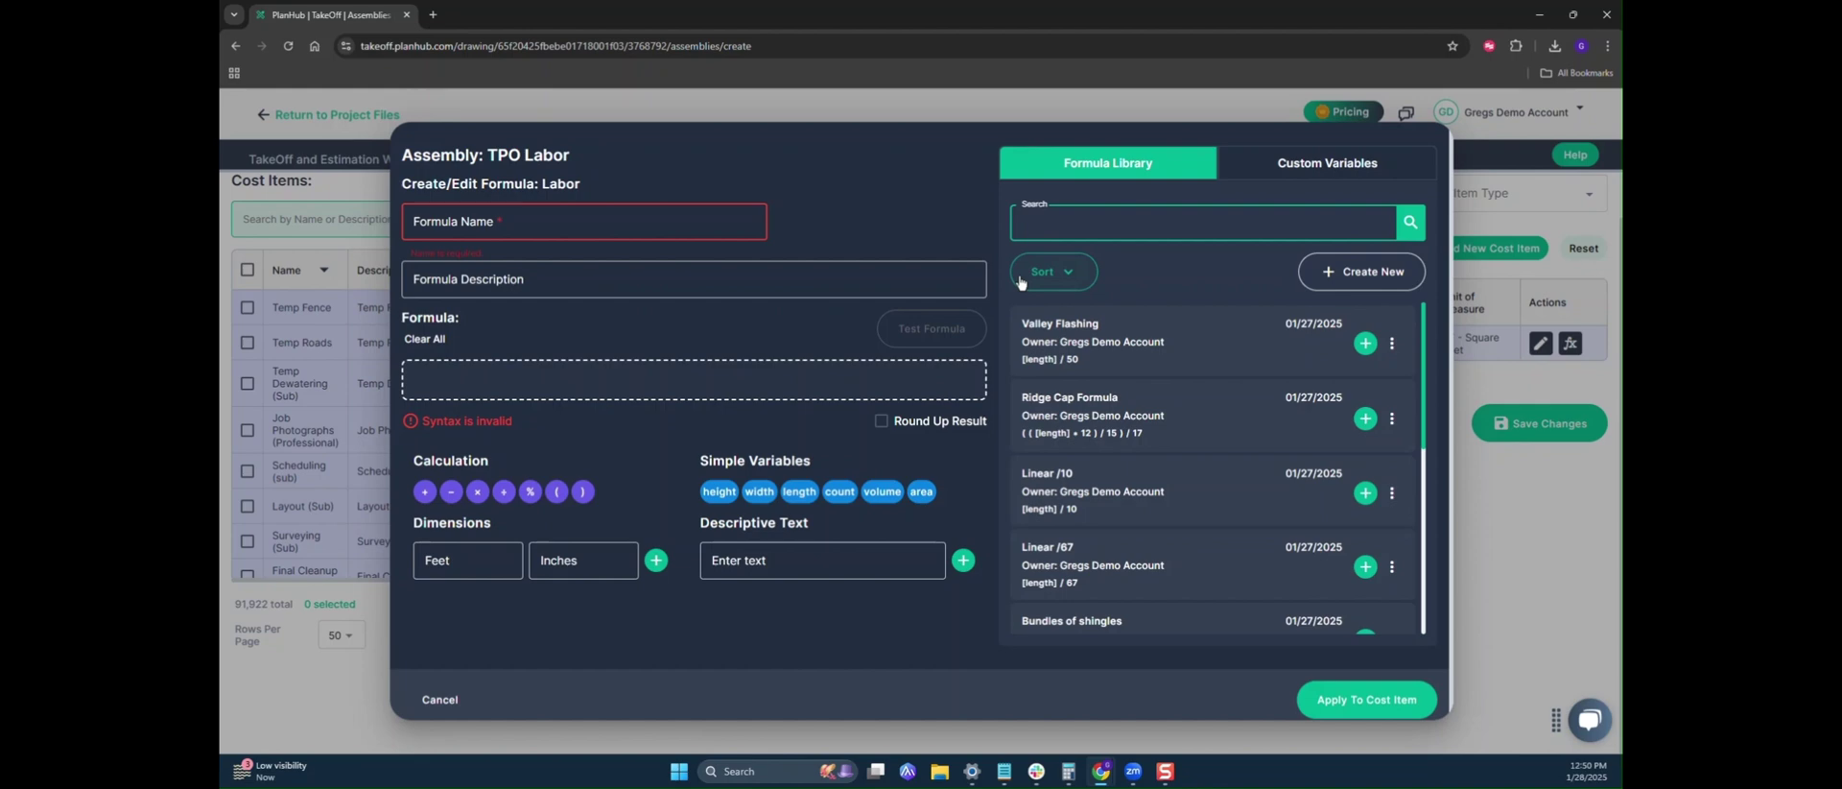
{"action": "type", "text": "Area"}
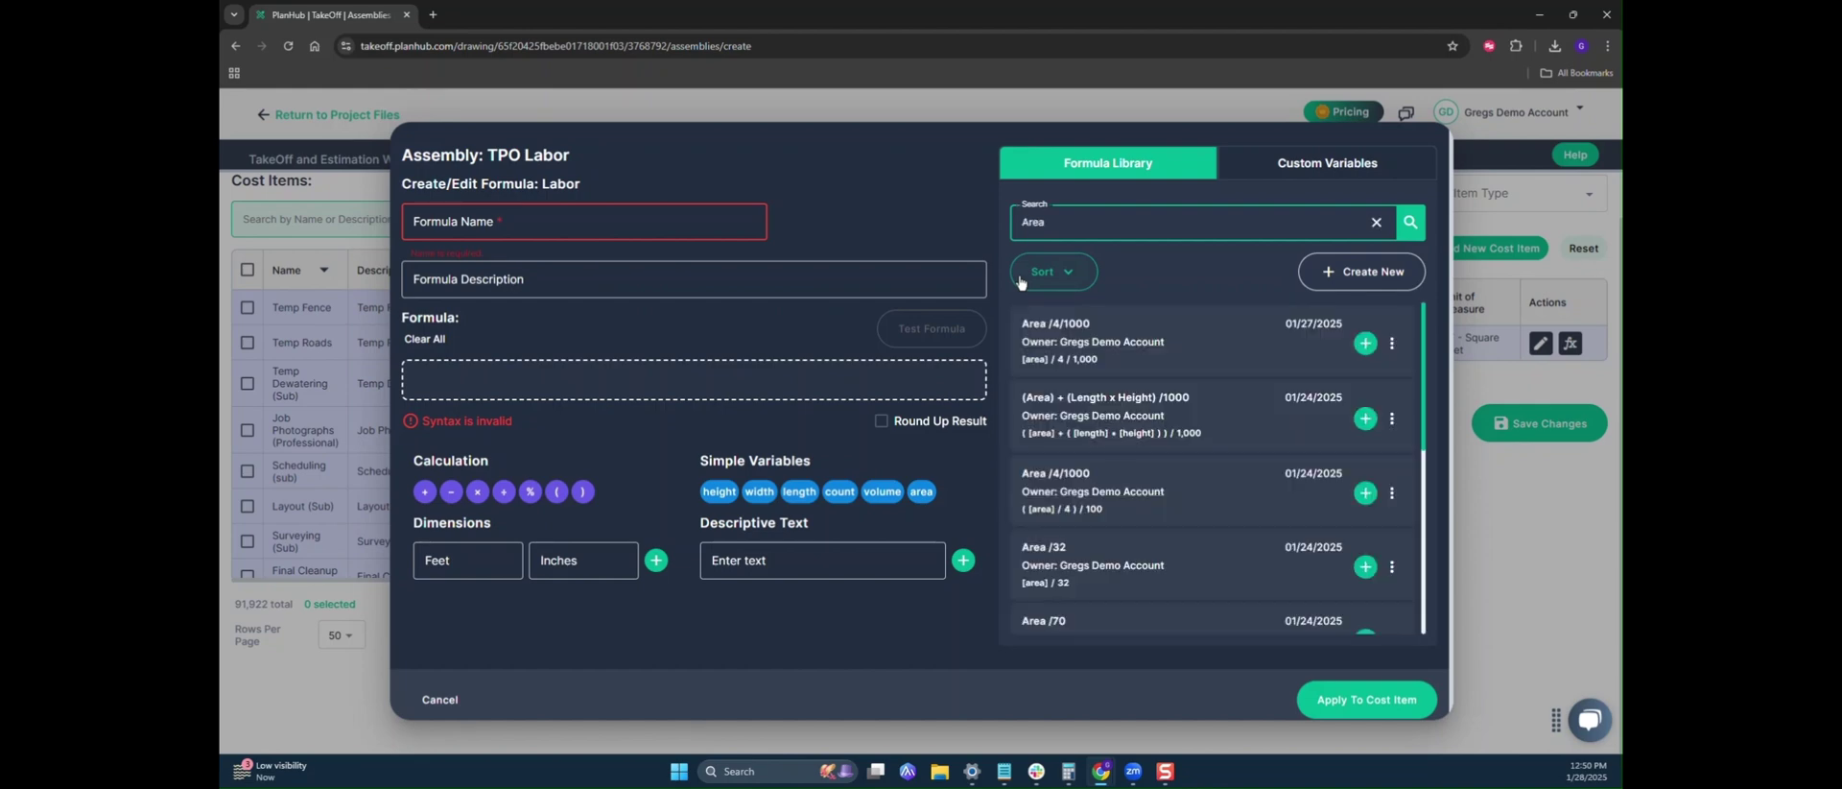
{"action": "scroll", "coordinate": [1240, 399], "scroll_direction": "down", "scroll_amount": 3}
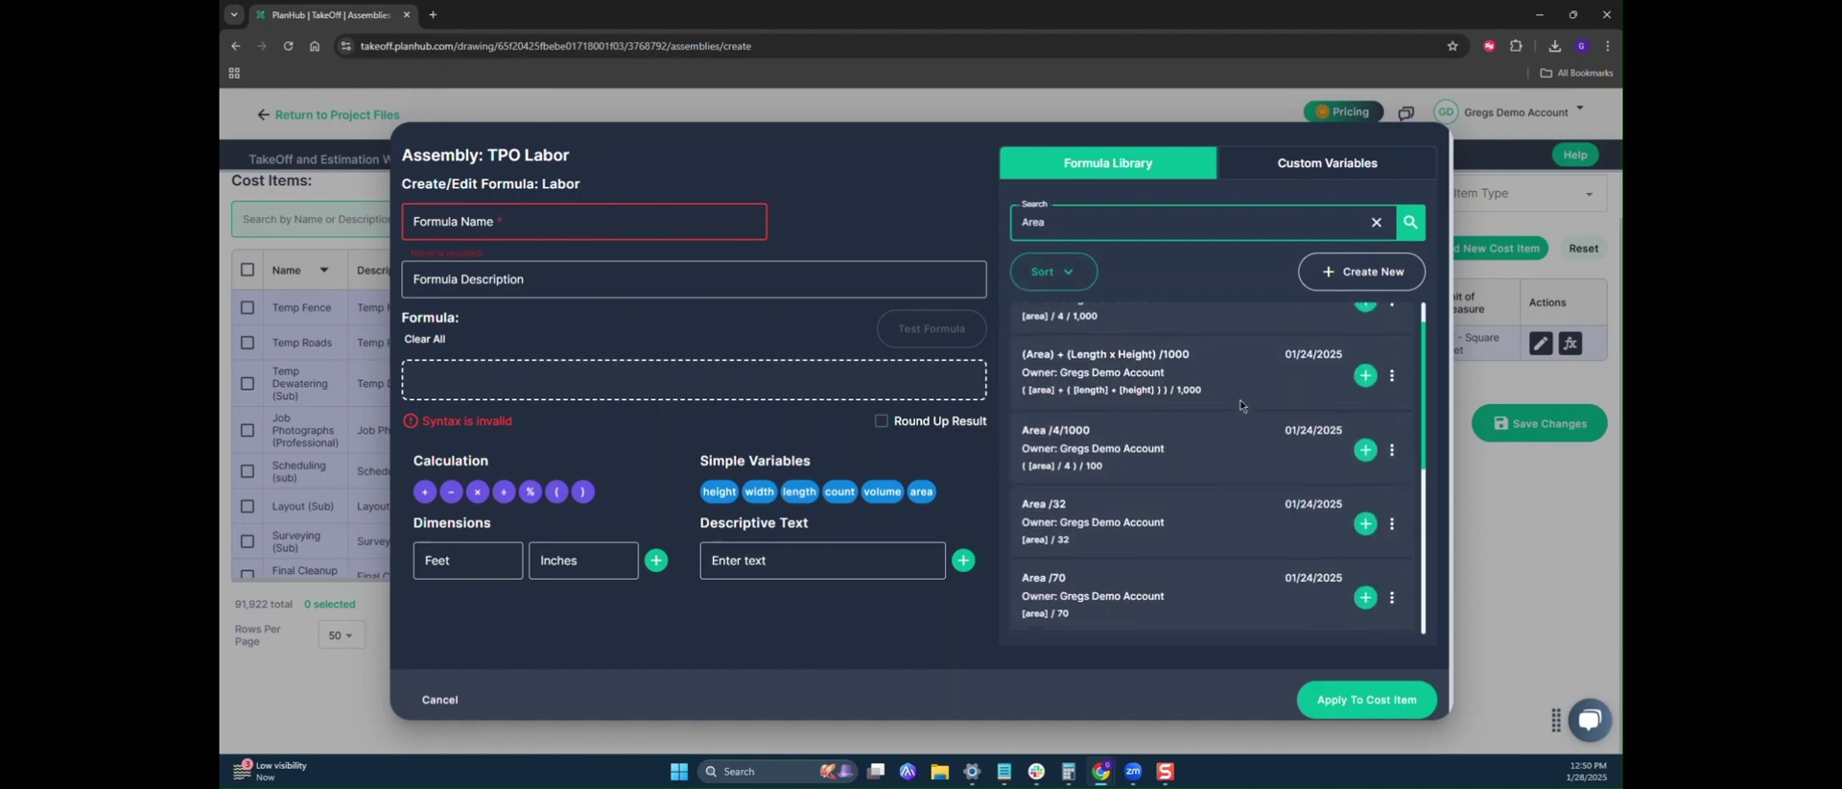
{"action": "scroll", "coordinate": [1253, 446], "scroll_direction": "down", "scroll_amount": 2}
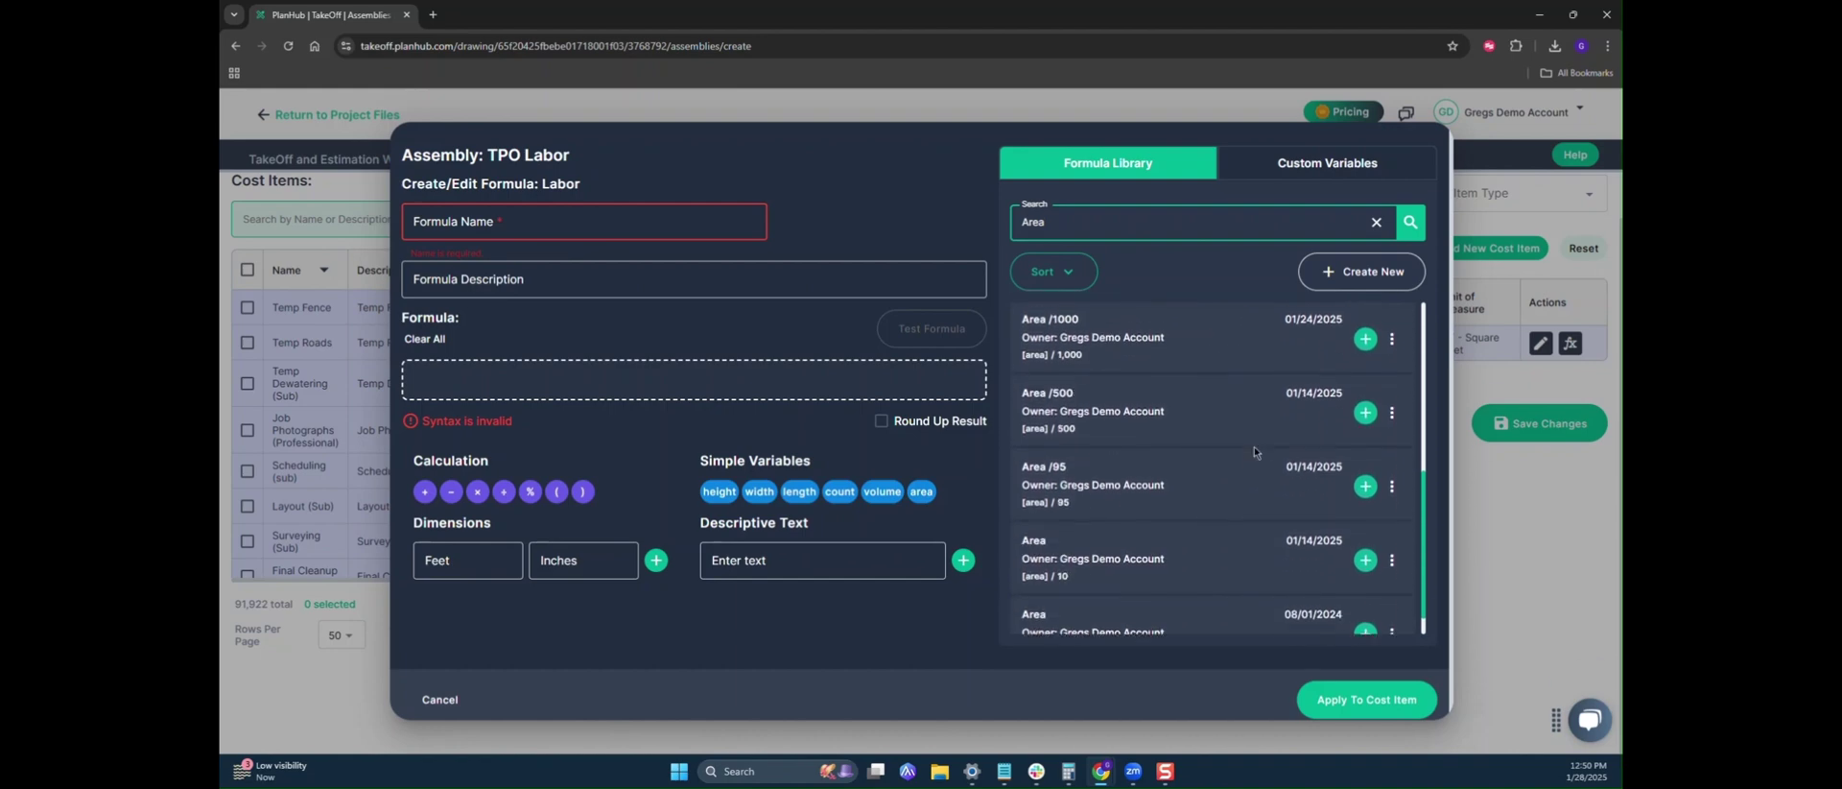
{"action": "scroll", "coordinate": [1236, 539], "scroll_direction": "down", "scroll_amount": 1}
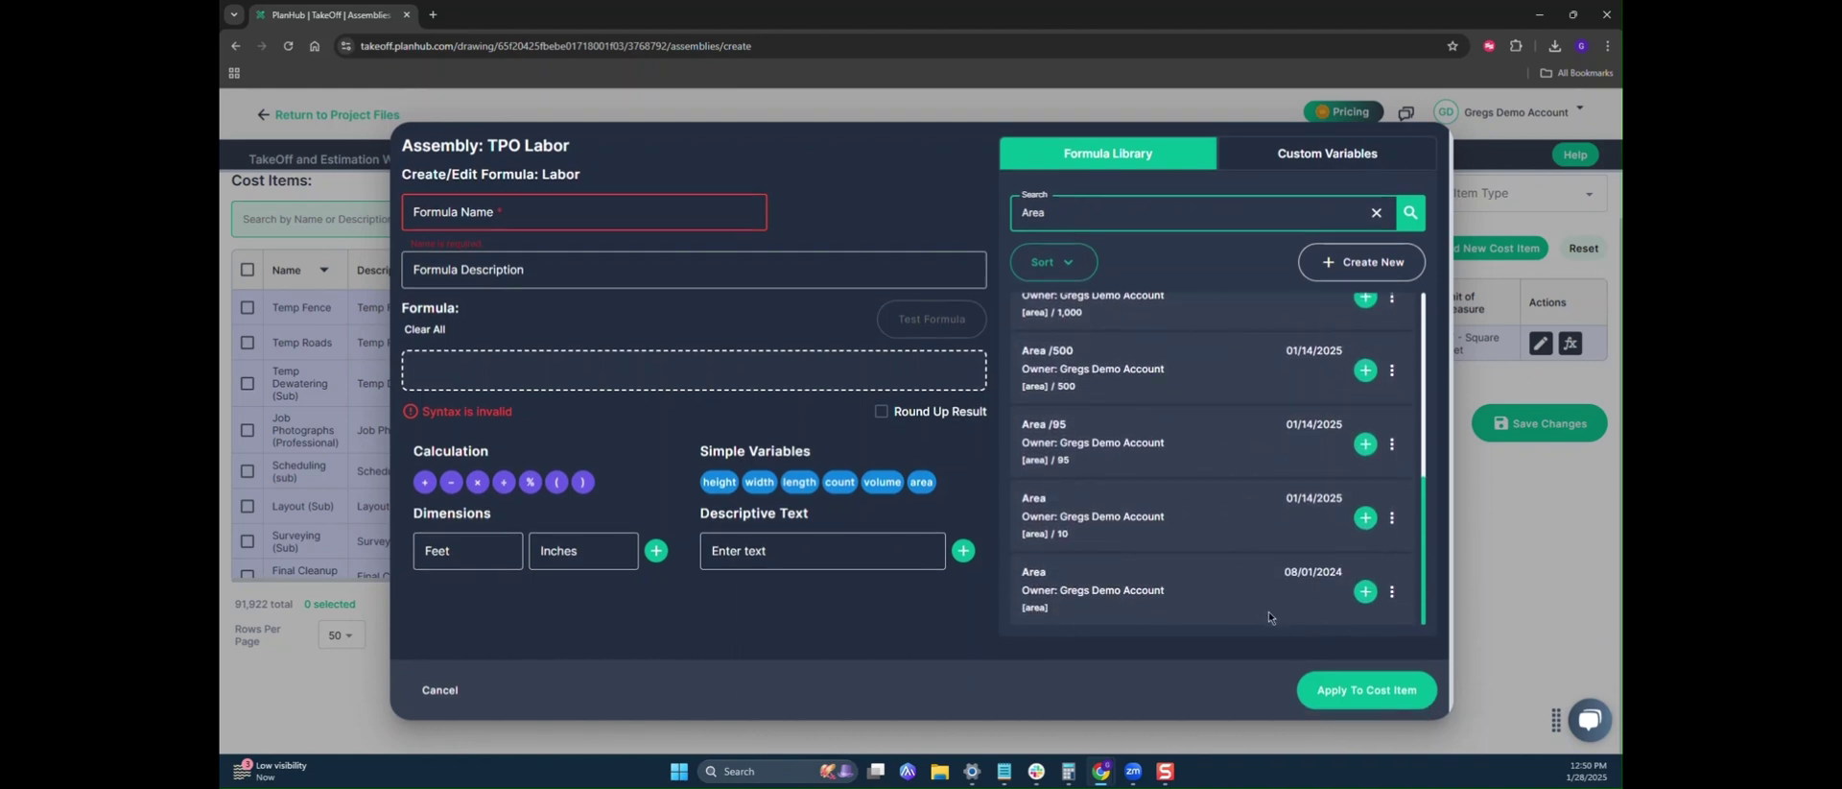
{"action": "left_click", "coordinate": [1365, 591]}
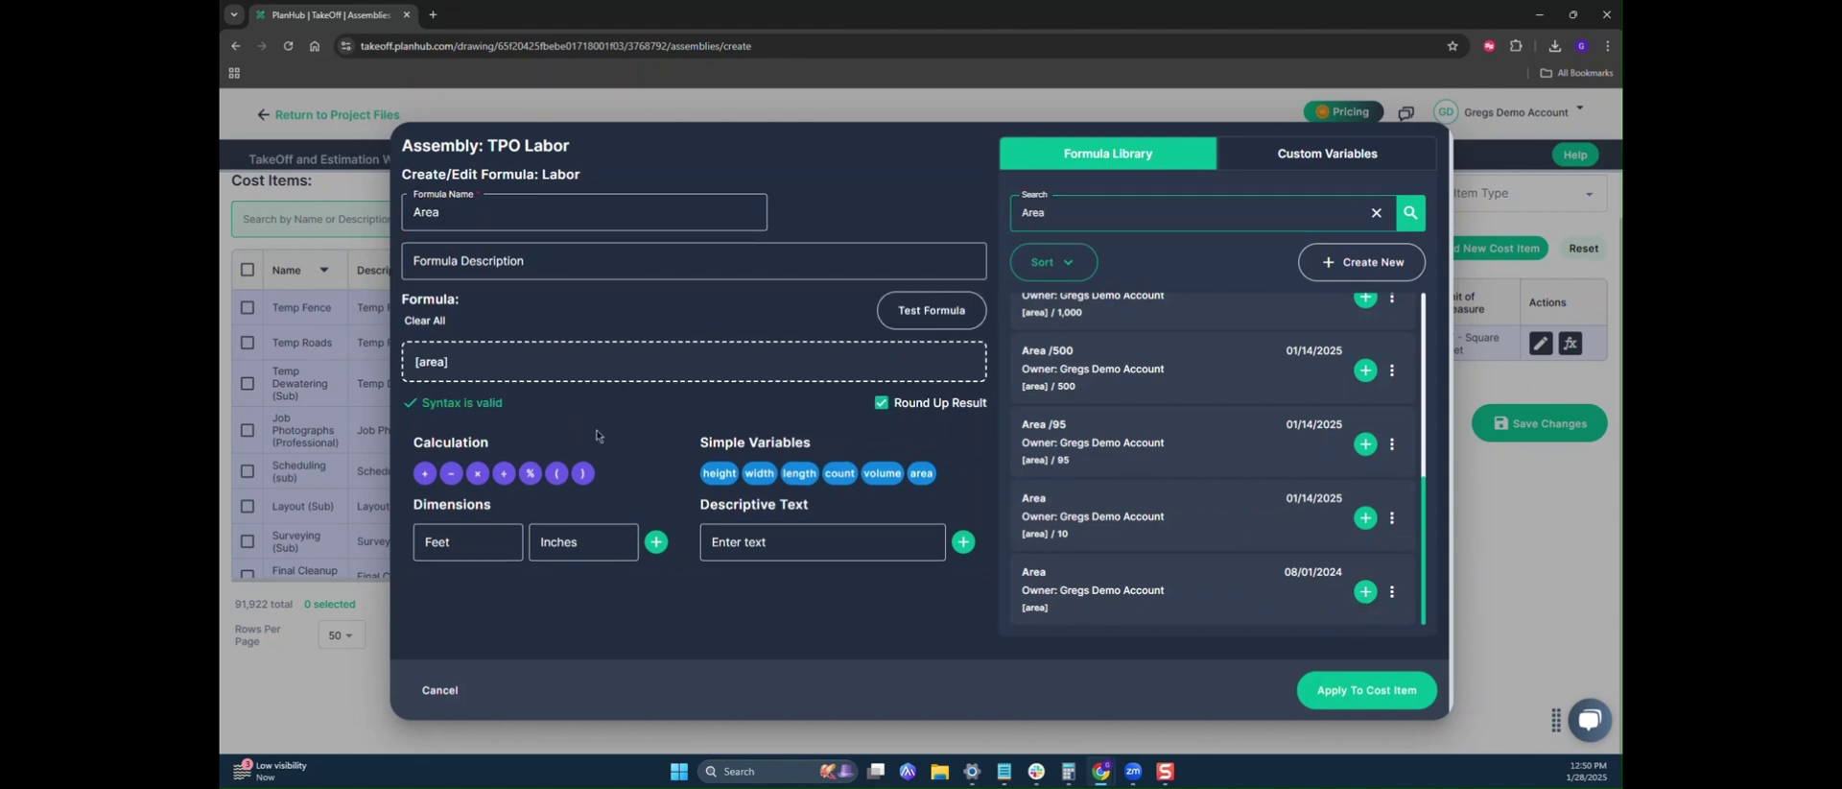
{"action": "left_click", "coordinate": [1336, 692]}
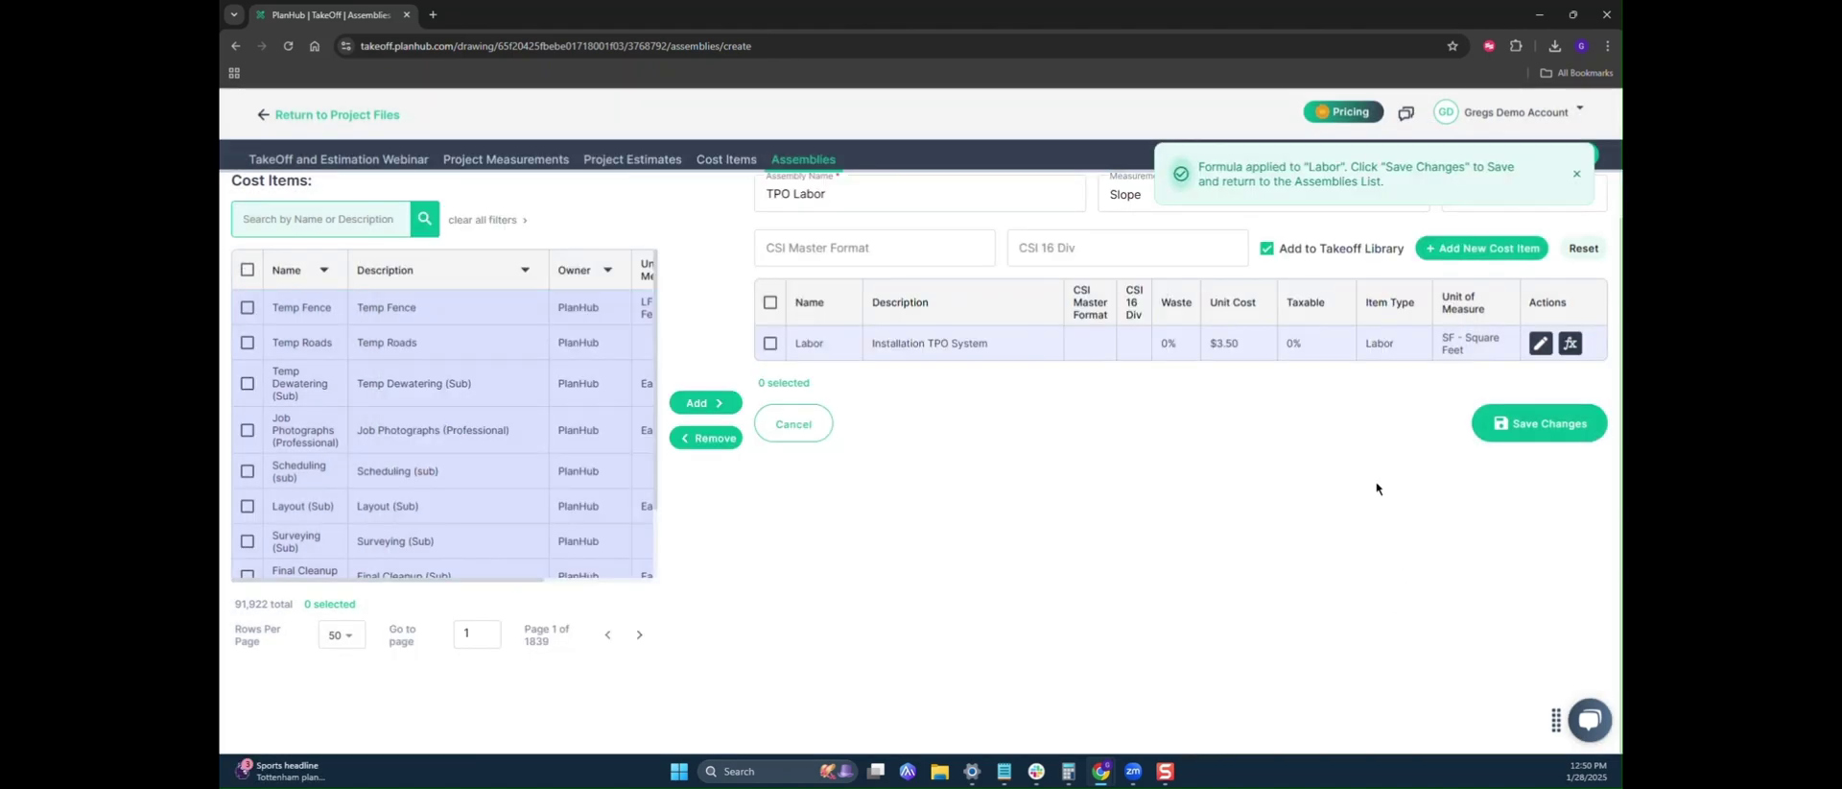
{"action": "scroll", "coordinate": [1373, 486], "scroll_direction": "up", "scroll_amount": 1}
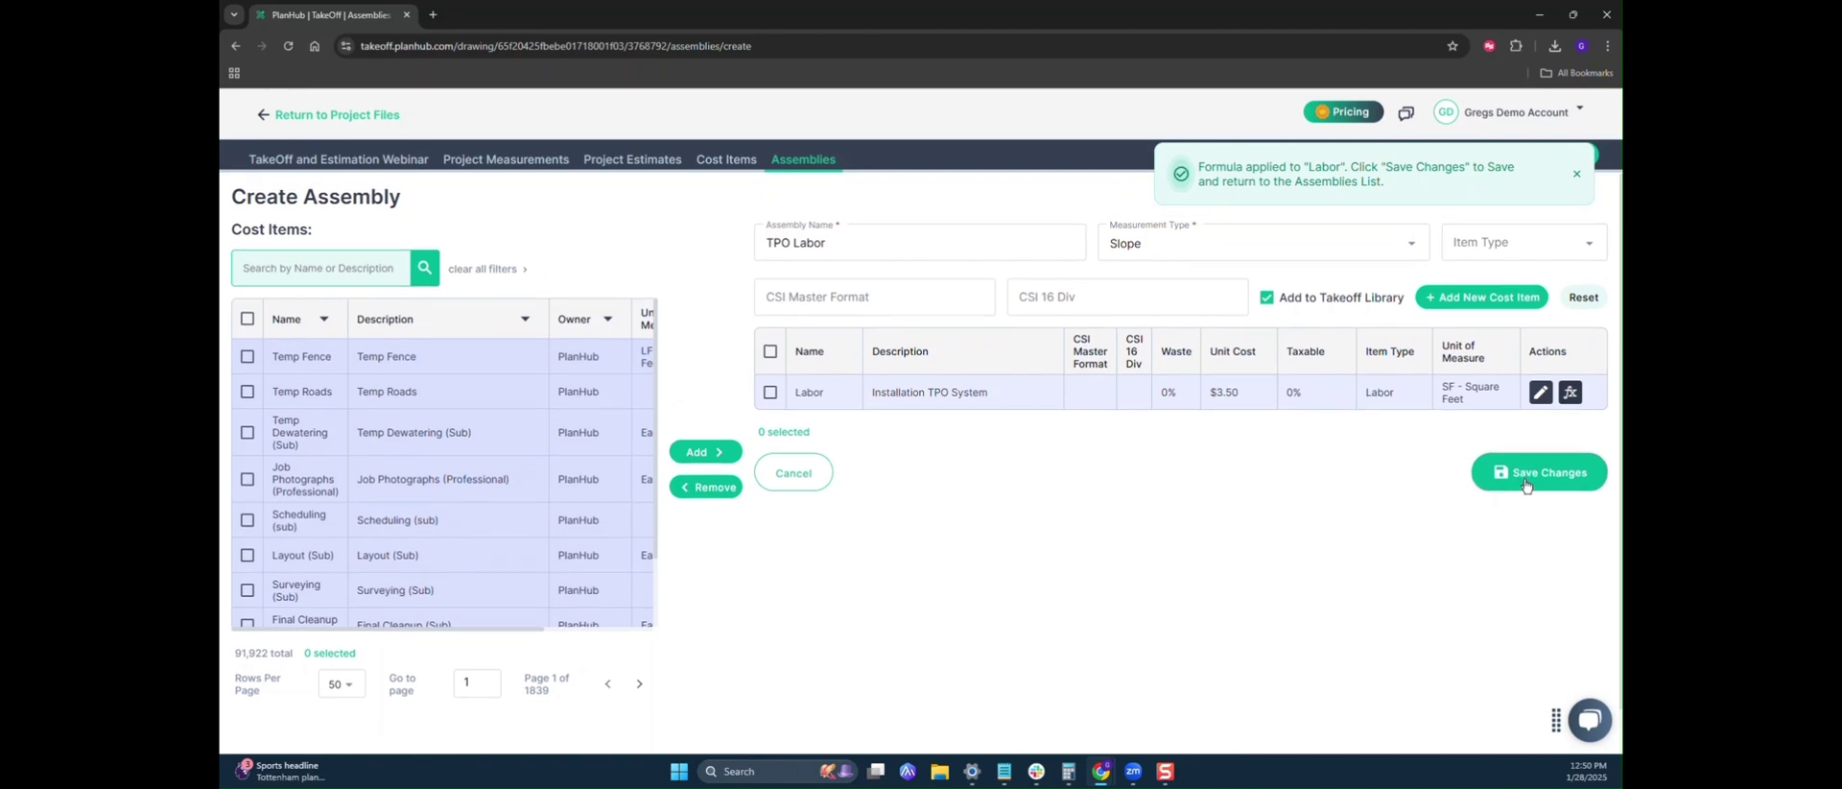
{"action": "left_click", "coordinate": [1525, 490]}
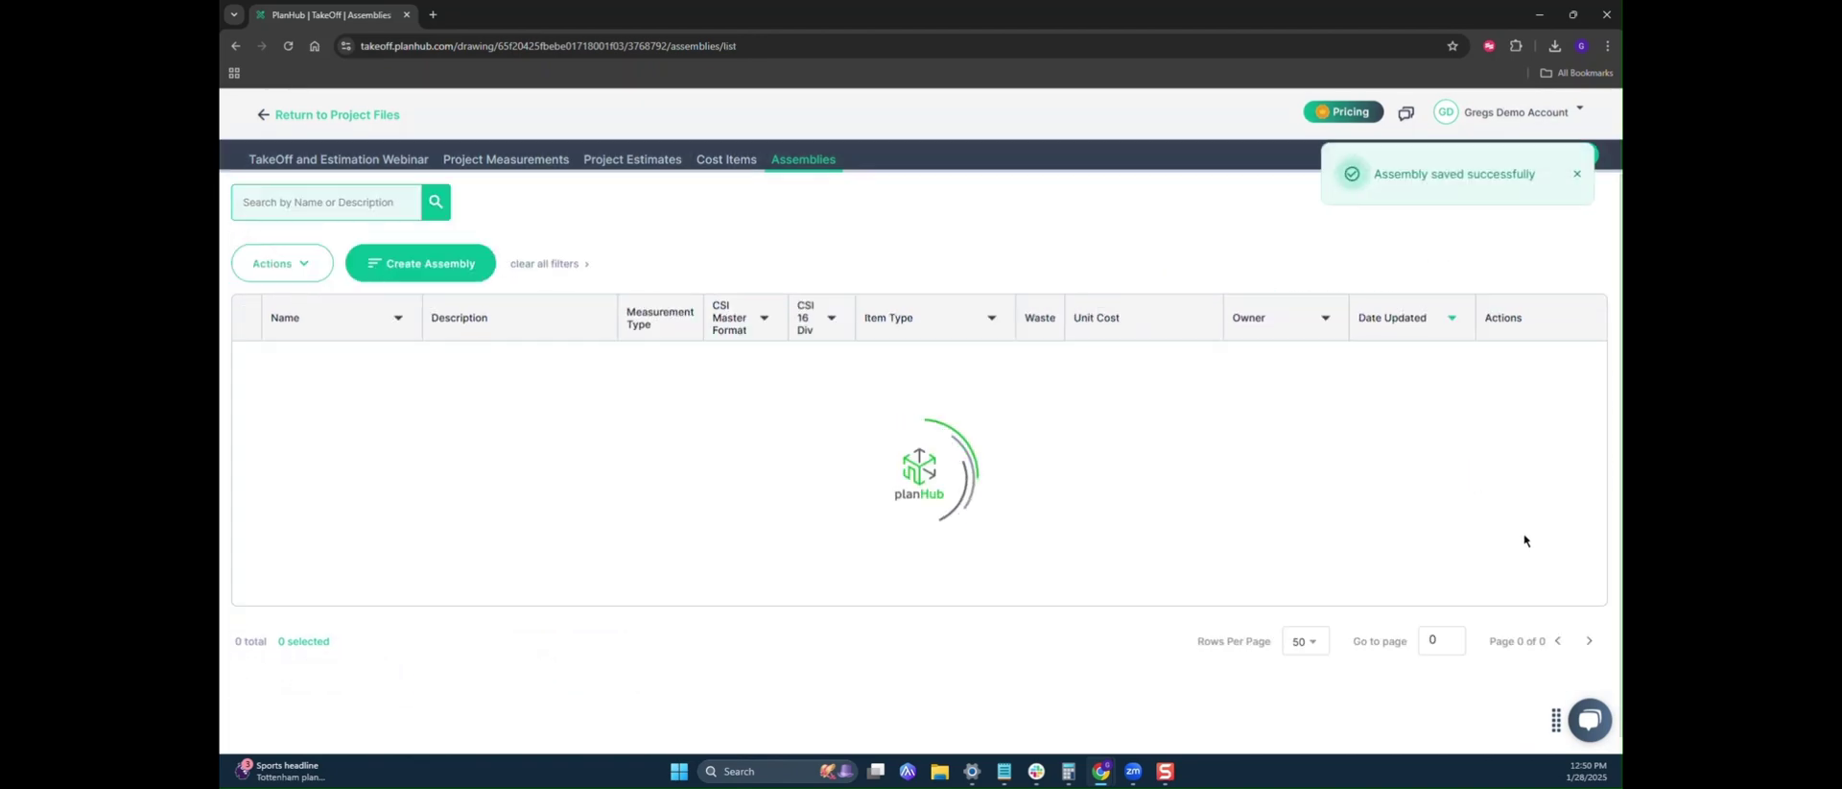
- Apply the TPO Labor assembly to the TPO Roof Area takeoff measurement, adding it to the TPO Roof estimate with an area of 858.08
{"action": "left_click", "coordinate": [390, 163]}
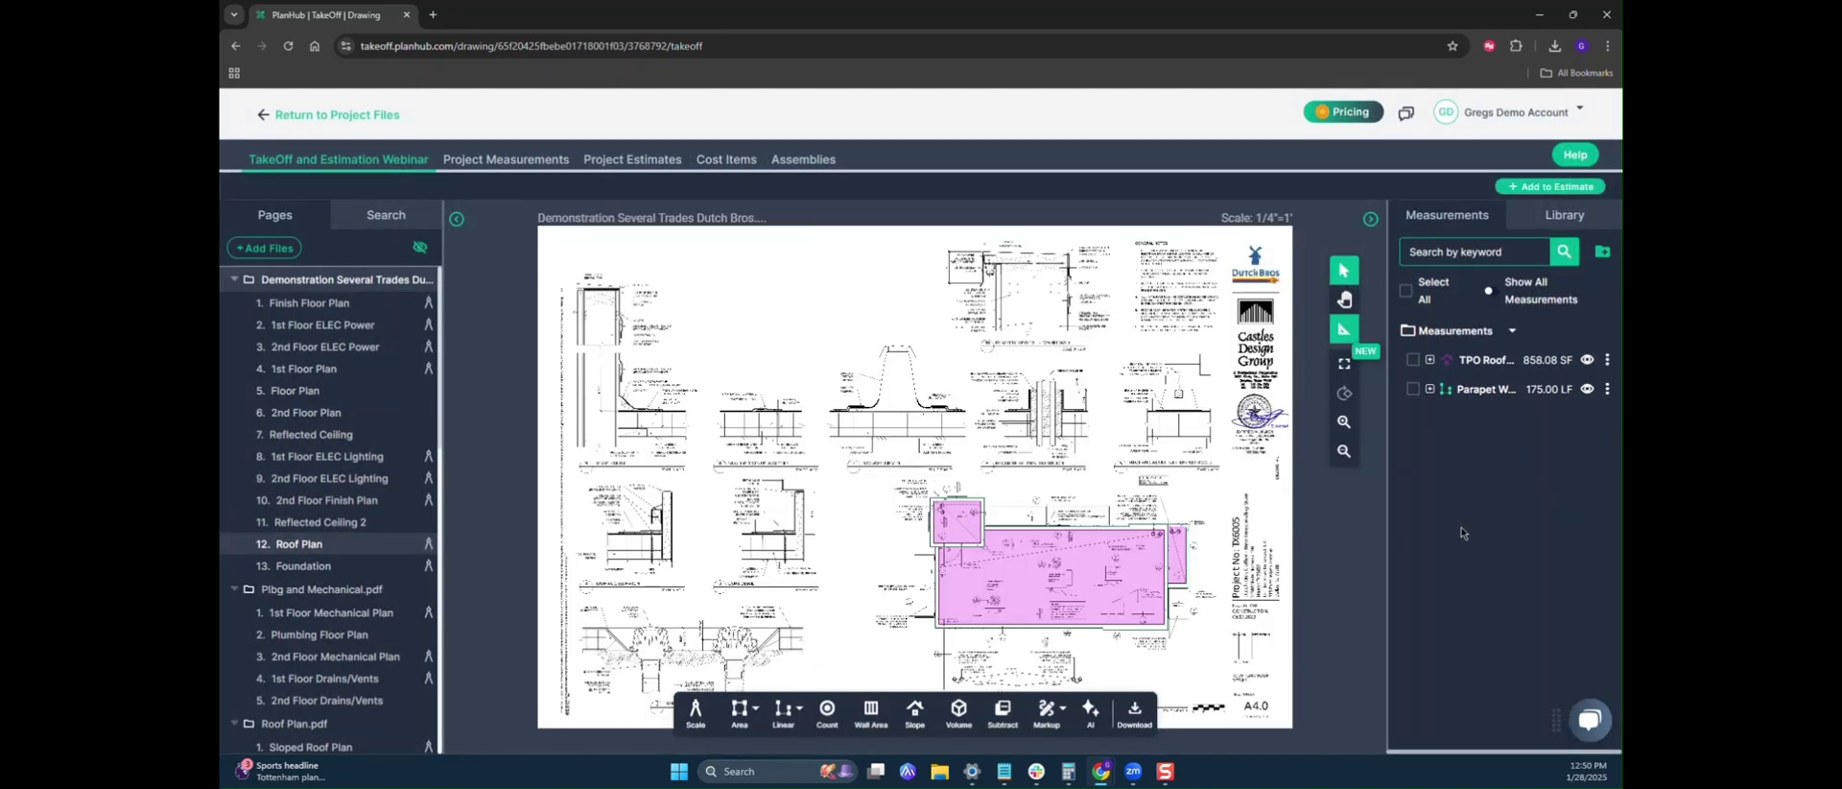
{"action": "right_click", "coordinate": [1486, 364]}
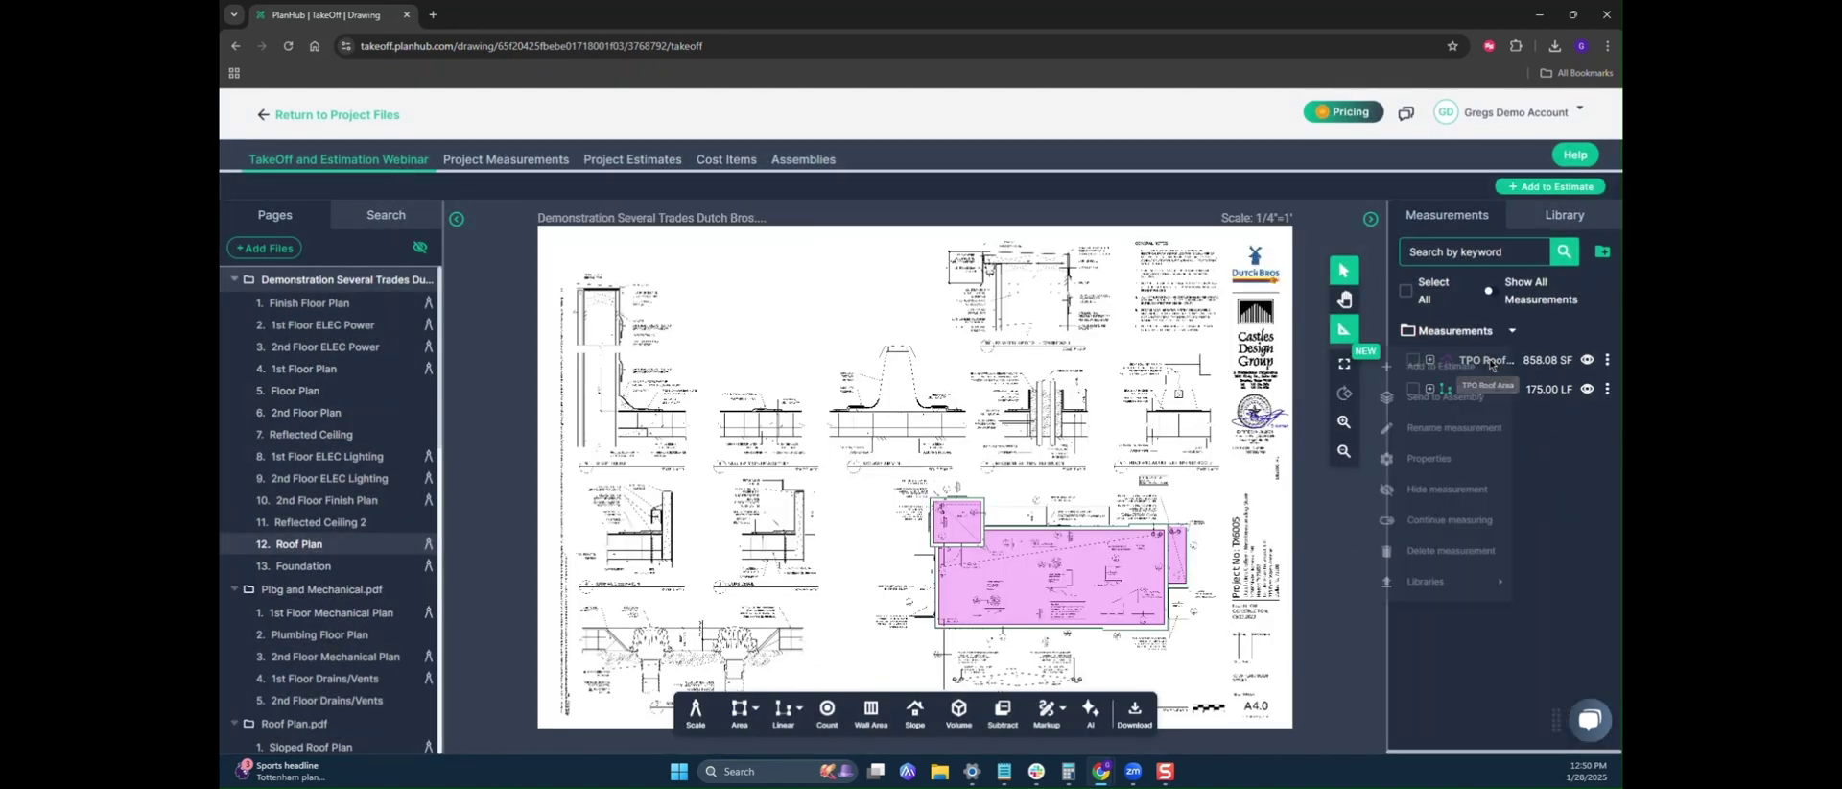
{"action": "left_click", "coordinate": [1439, 404]}
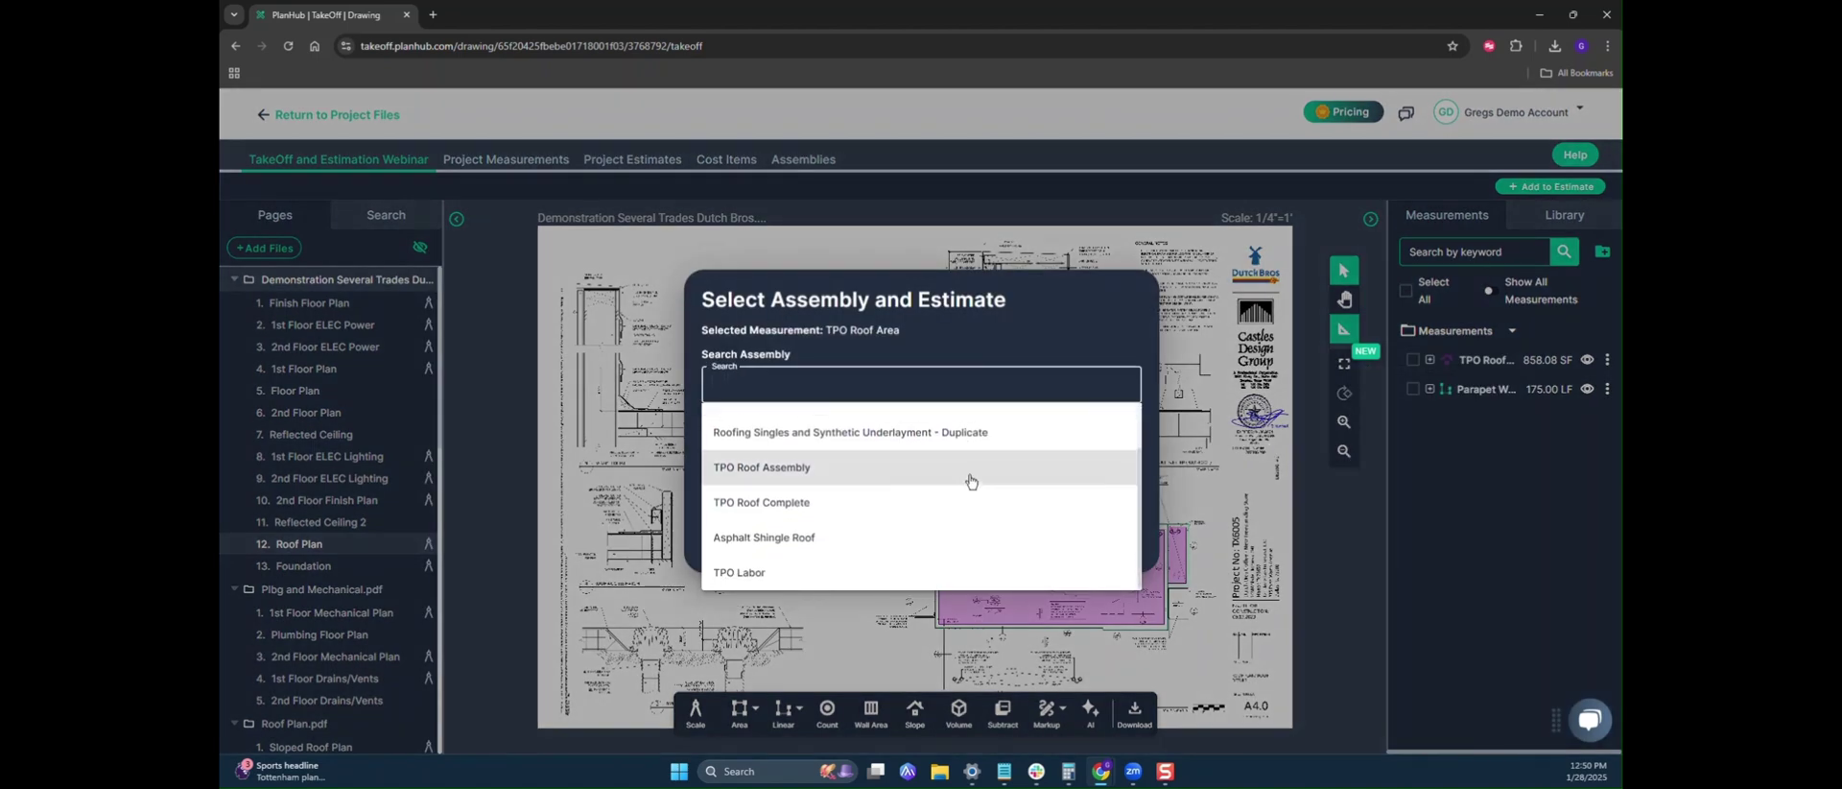
{"action": "left_click", "coordinate": [812, 574]}
{"action": "left_click", "coordinate": [921, 451]}
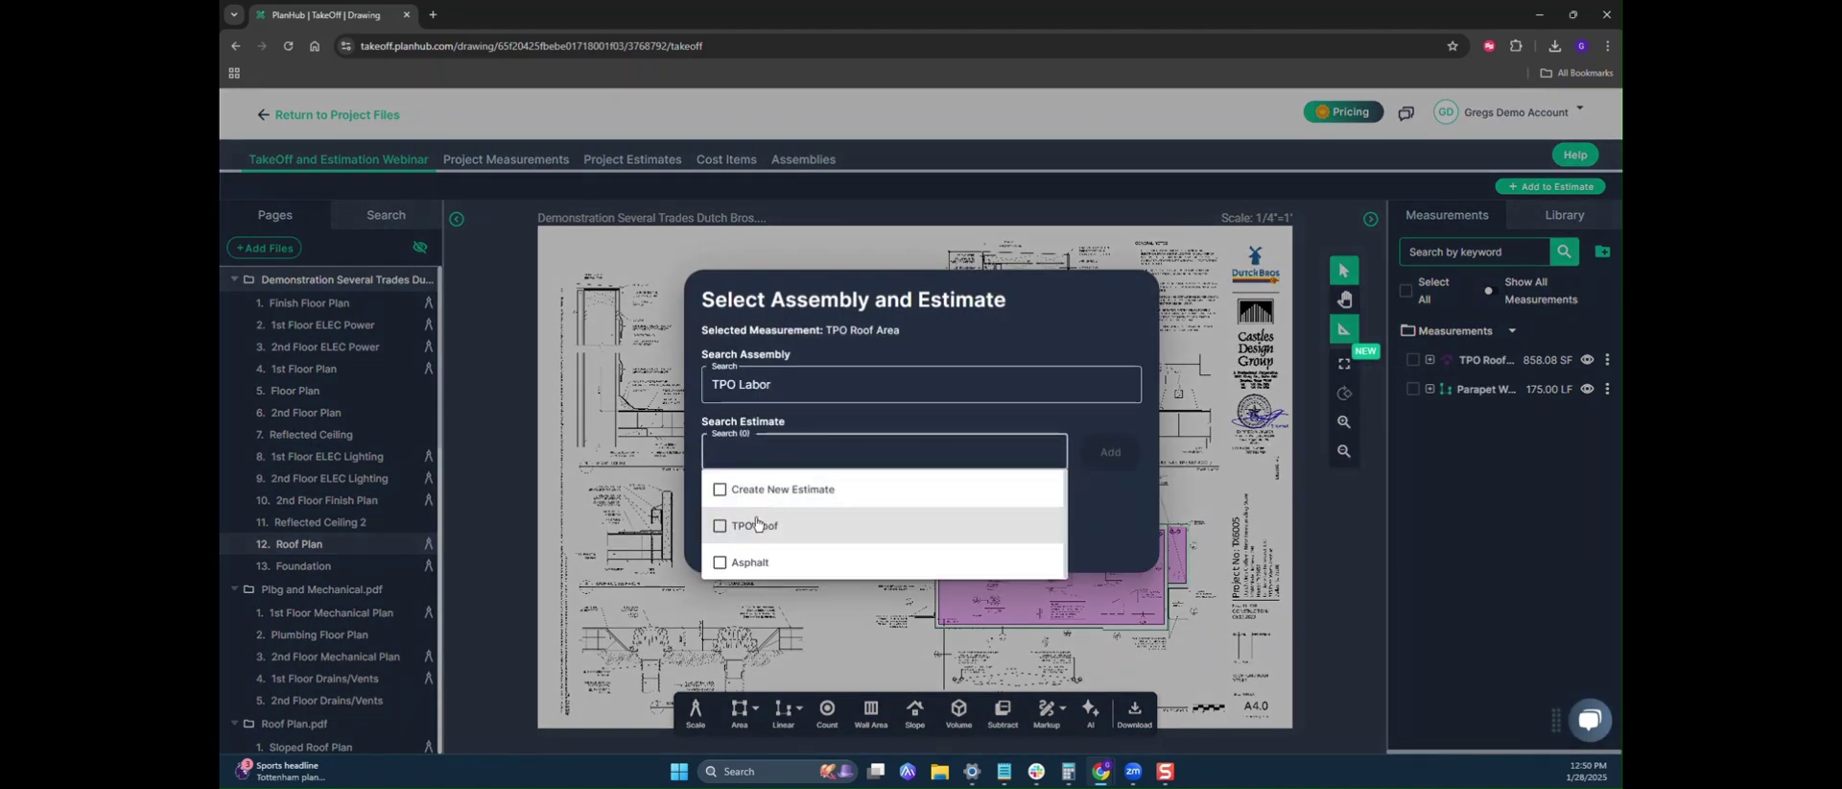
{"action": "left_click", "coordinate": [860, 519]}
{"action": "left_click", "coordinate": [1110, 450]}
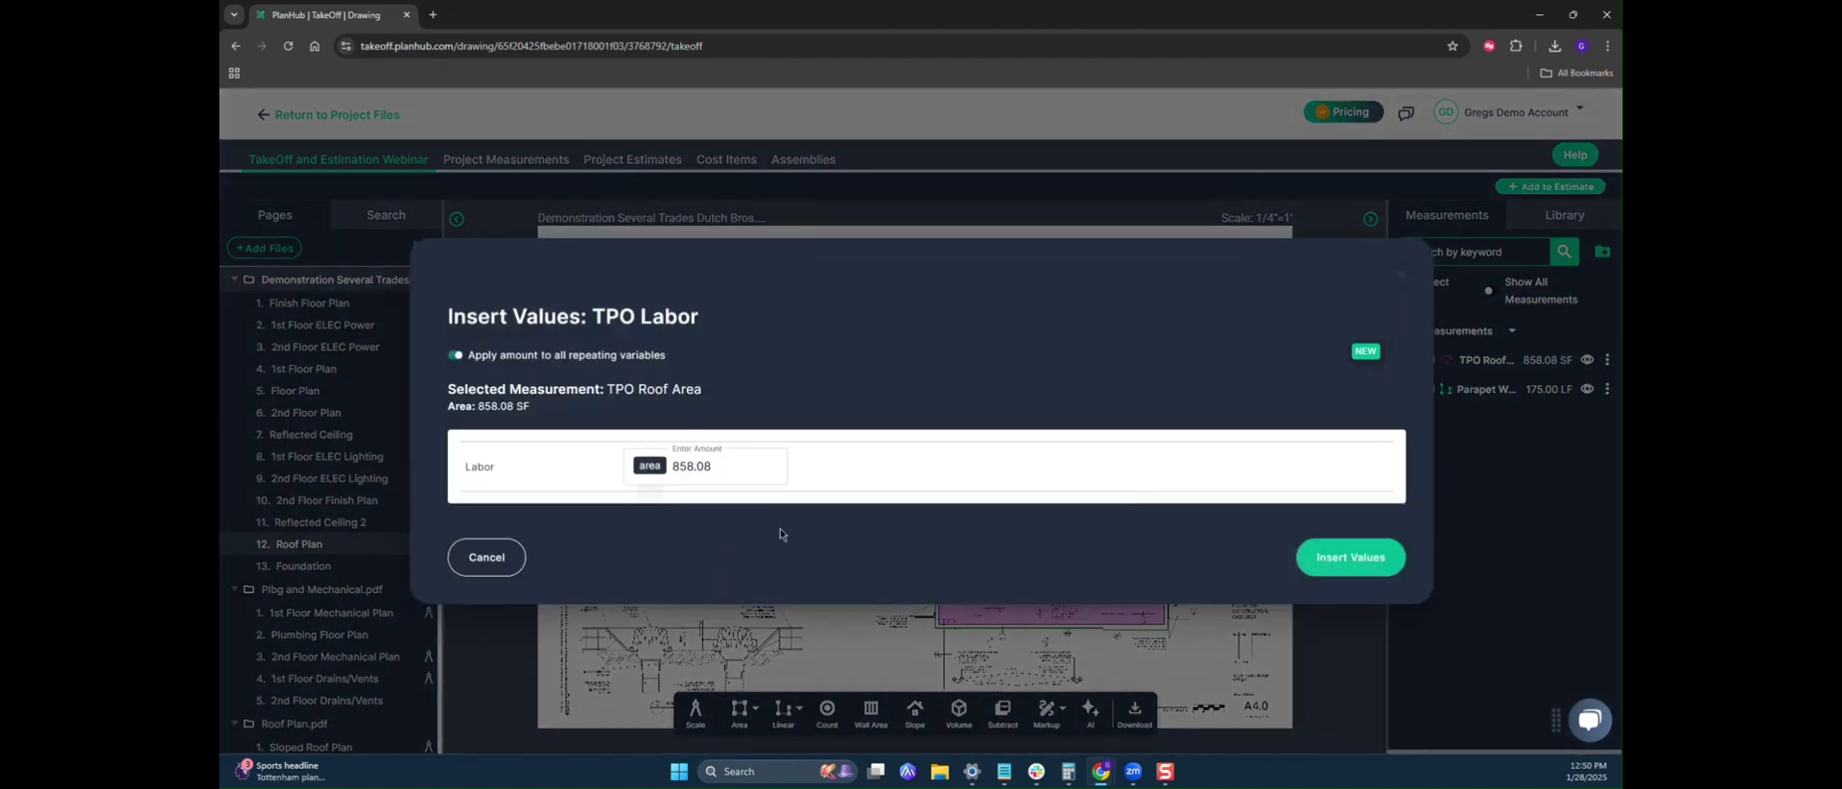
{"action": "left_click", "coordinate": [1368, 566]}
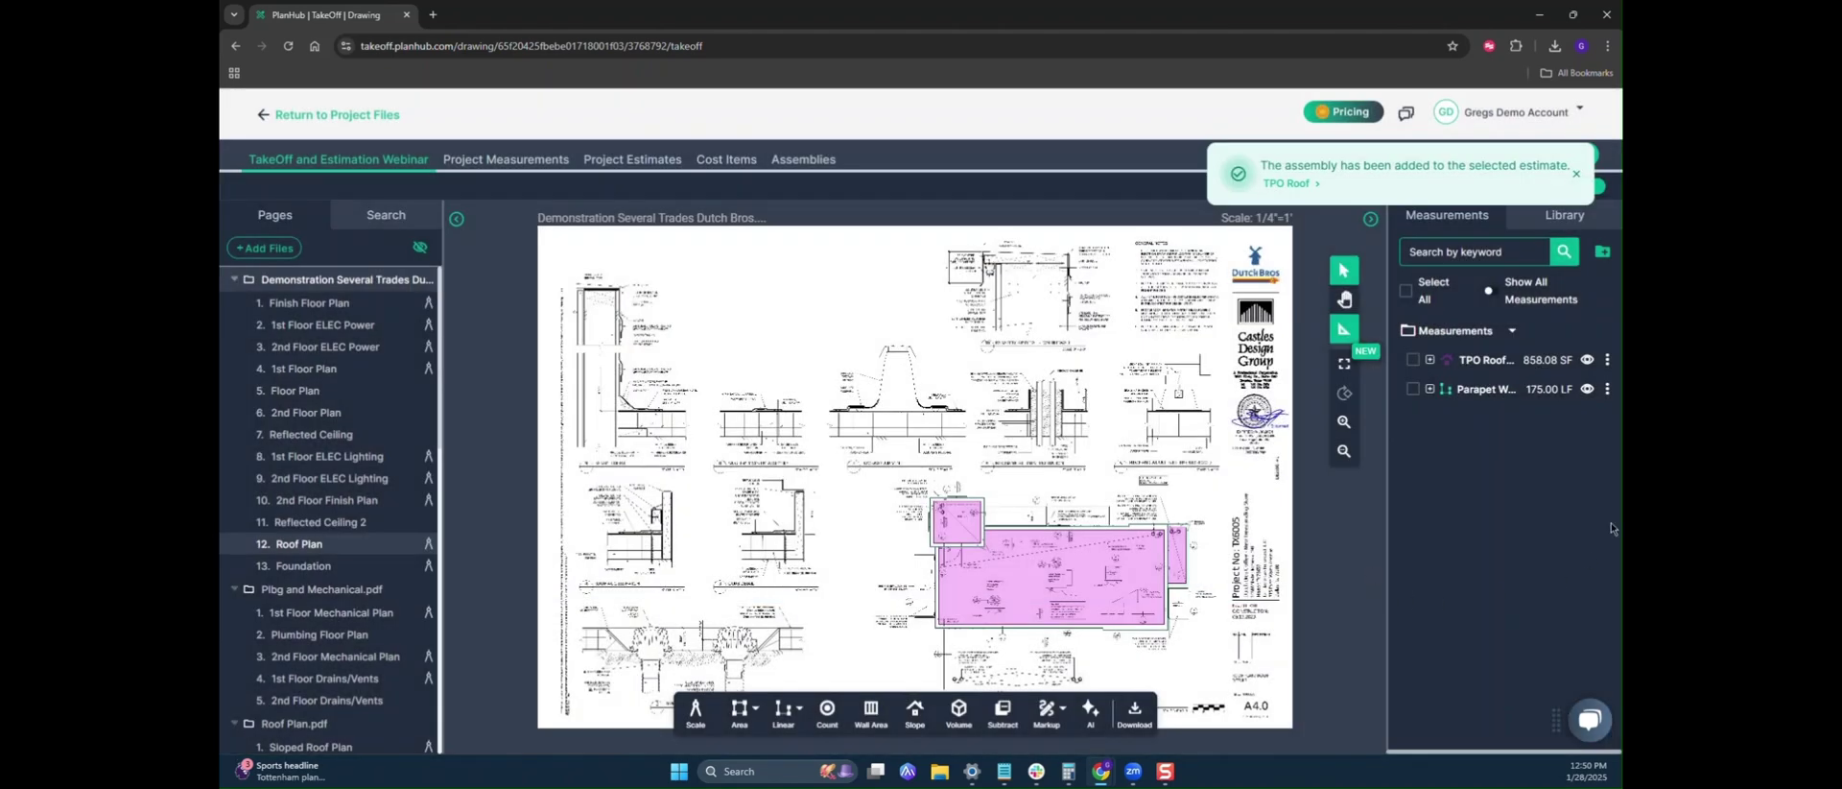
- Examine the labor line's quantity, unit cost and total under the newly added assembly in the TPO Roof project estimate
{"action": "left_click", "coordinate": [659, 158]}
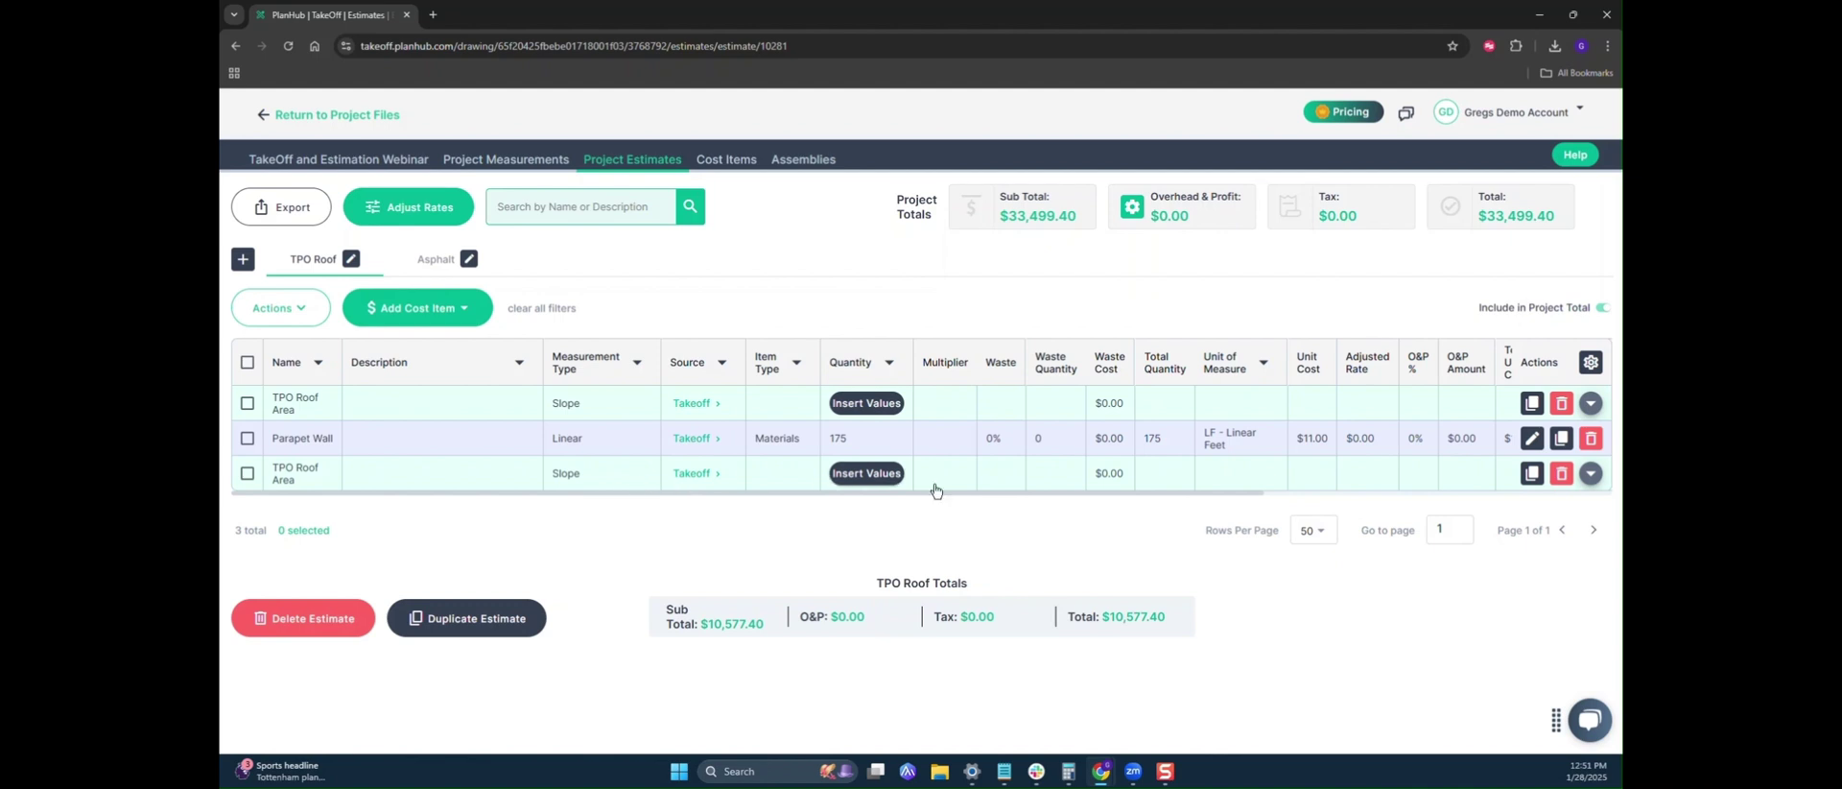
{"action": "left_click", "coordinate": [1589, 473]}
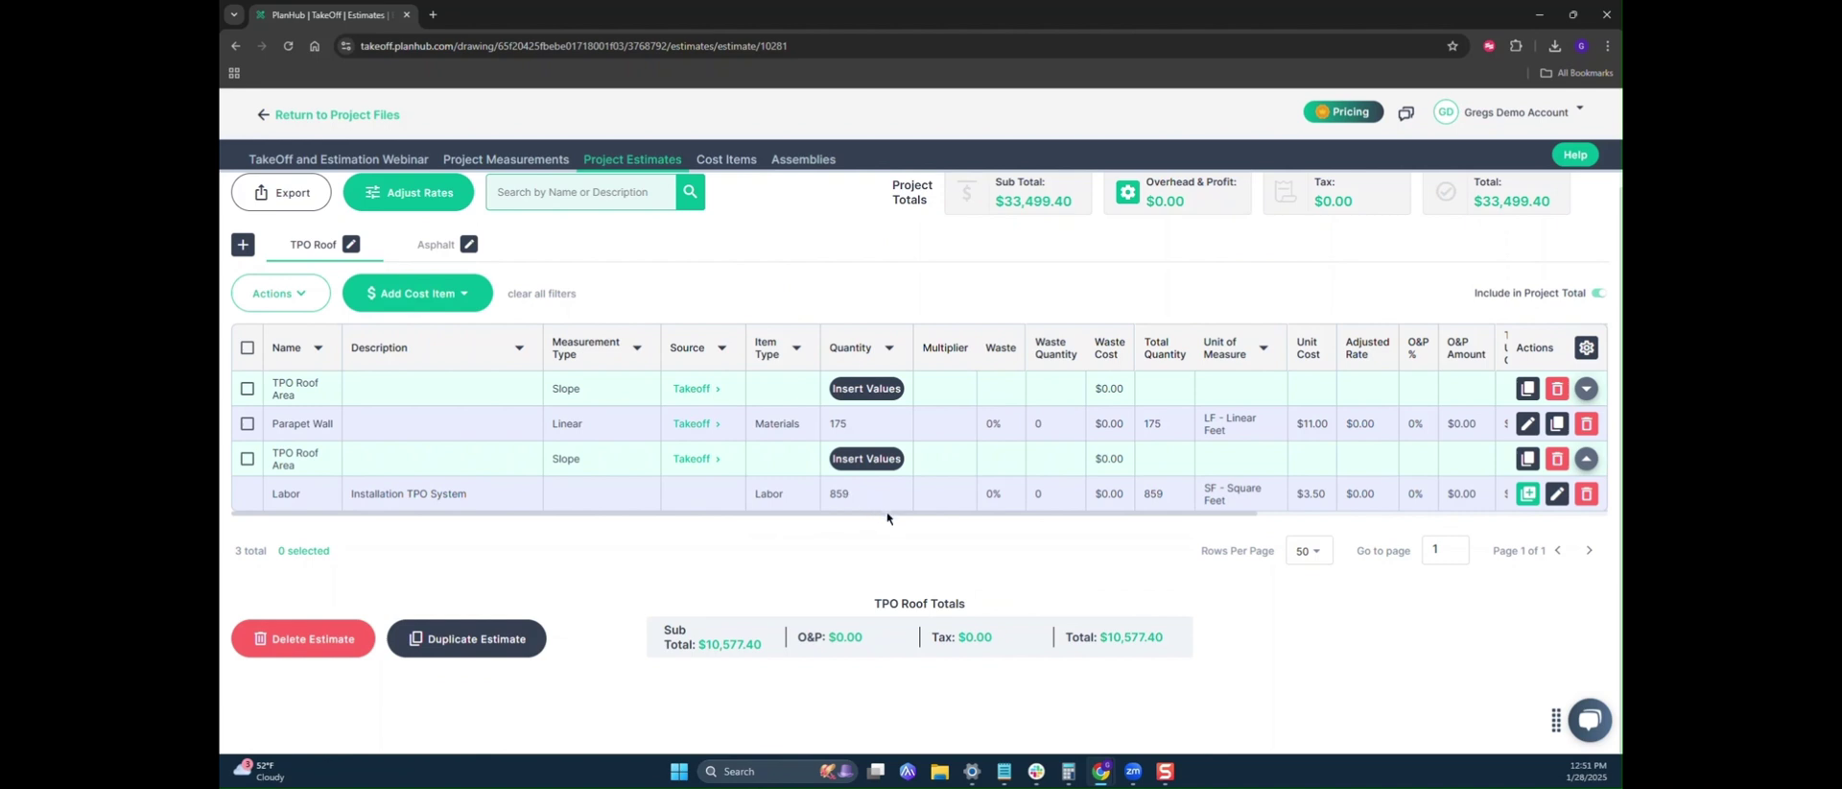
{"action": "left_click_drag", "start_coordinate": [896, 513], "coordinate": [1241, 515]}
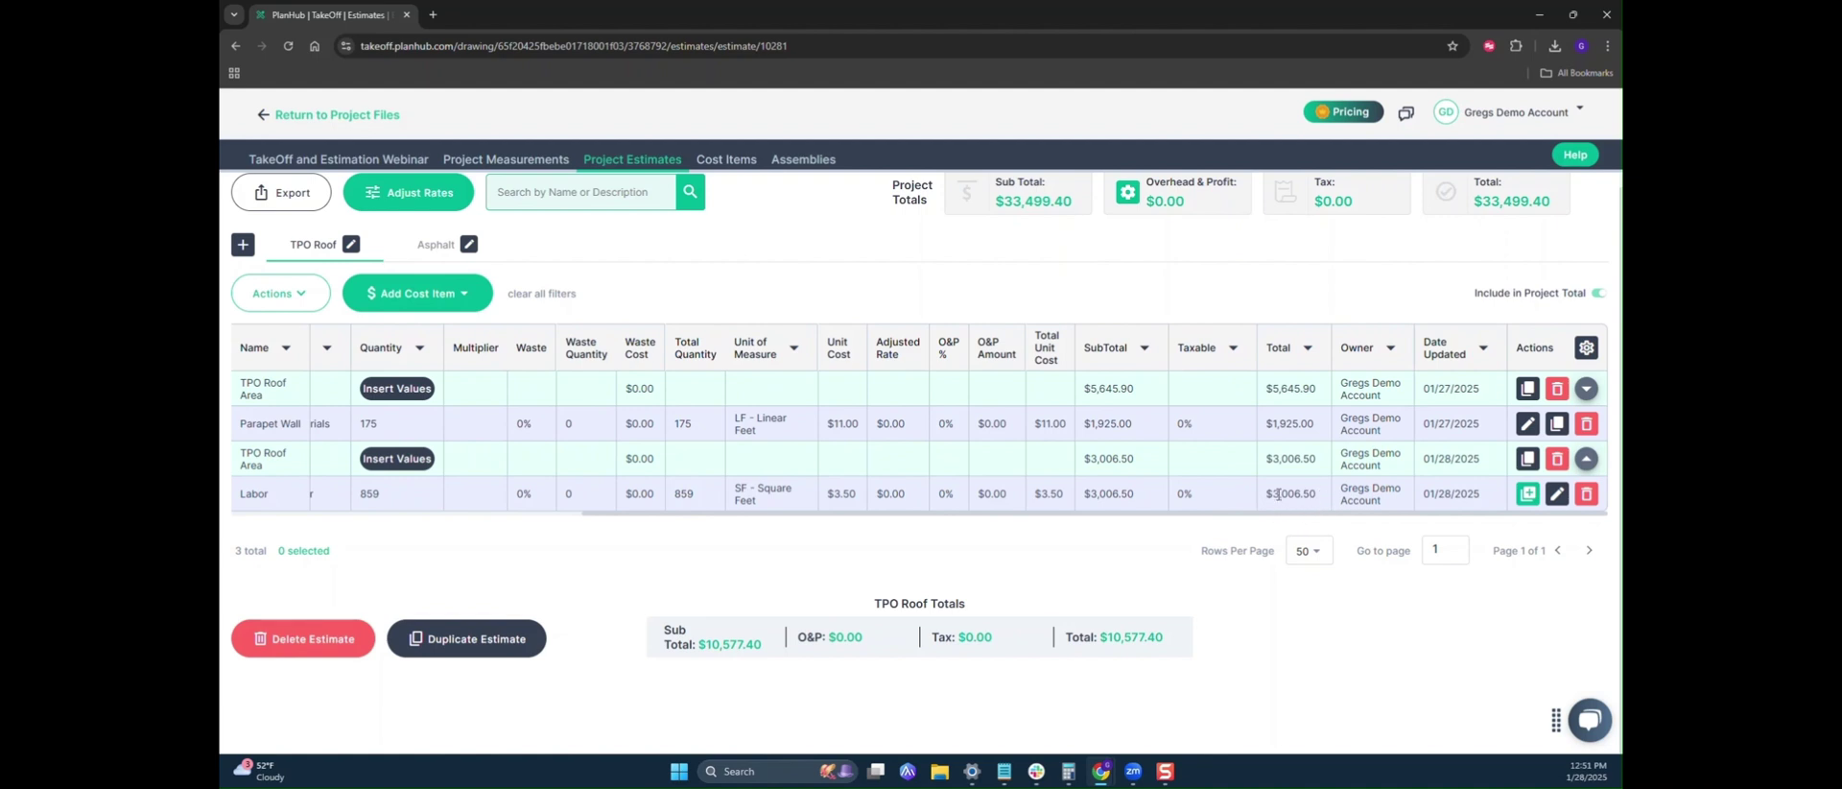
{"action": "scroll", "coordinate": [1351, 620], "scroll_direction": "up", "scroll_amount": 1}
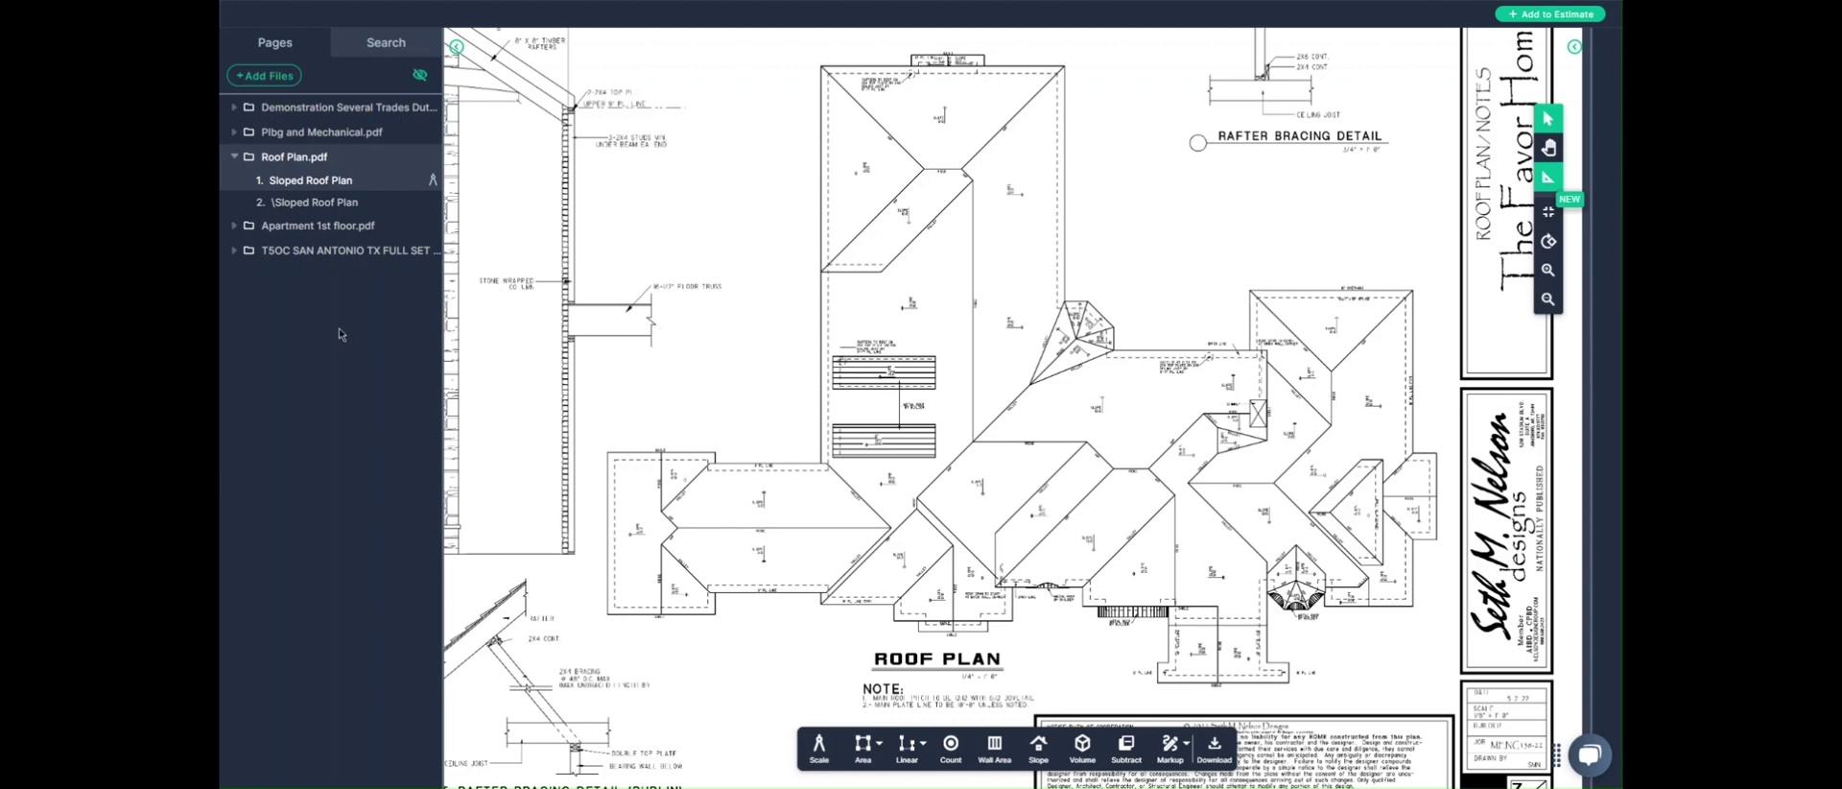
- Set up a slope measurement on the Sloped Roof Plan as Area - Multi Point with a 12/12 slope factor
{"action": "left_click", "coordinate": [1040, 748]}
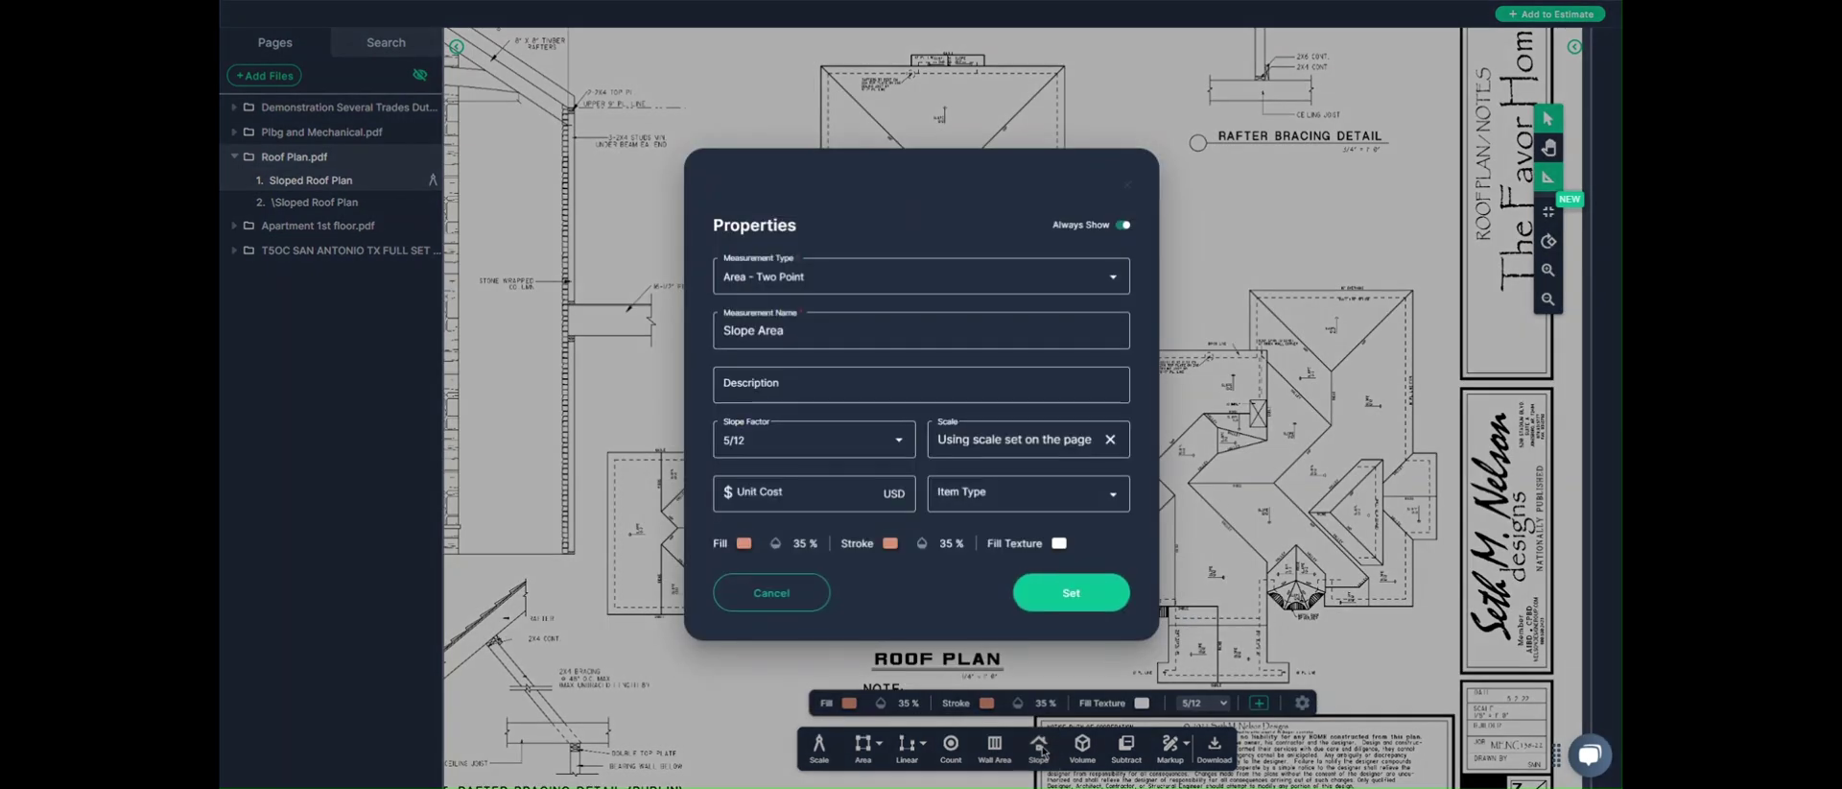
{"action": "left_click", "coordinate": [810, 280]}
{"action": "left_click", "coordinate": [787, 307]}
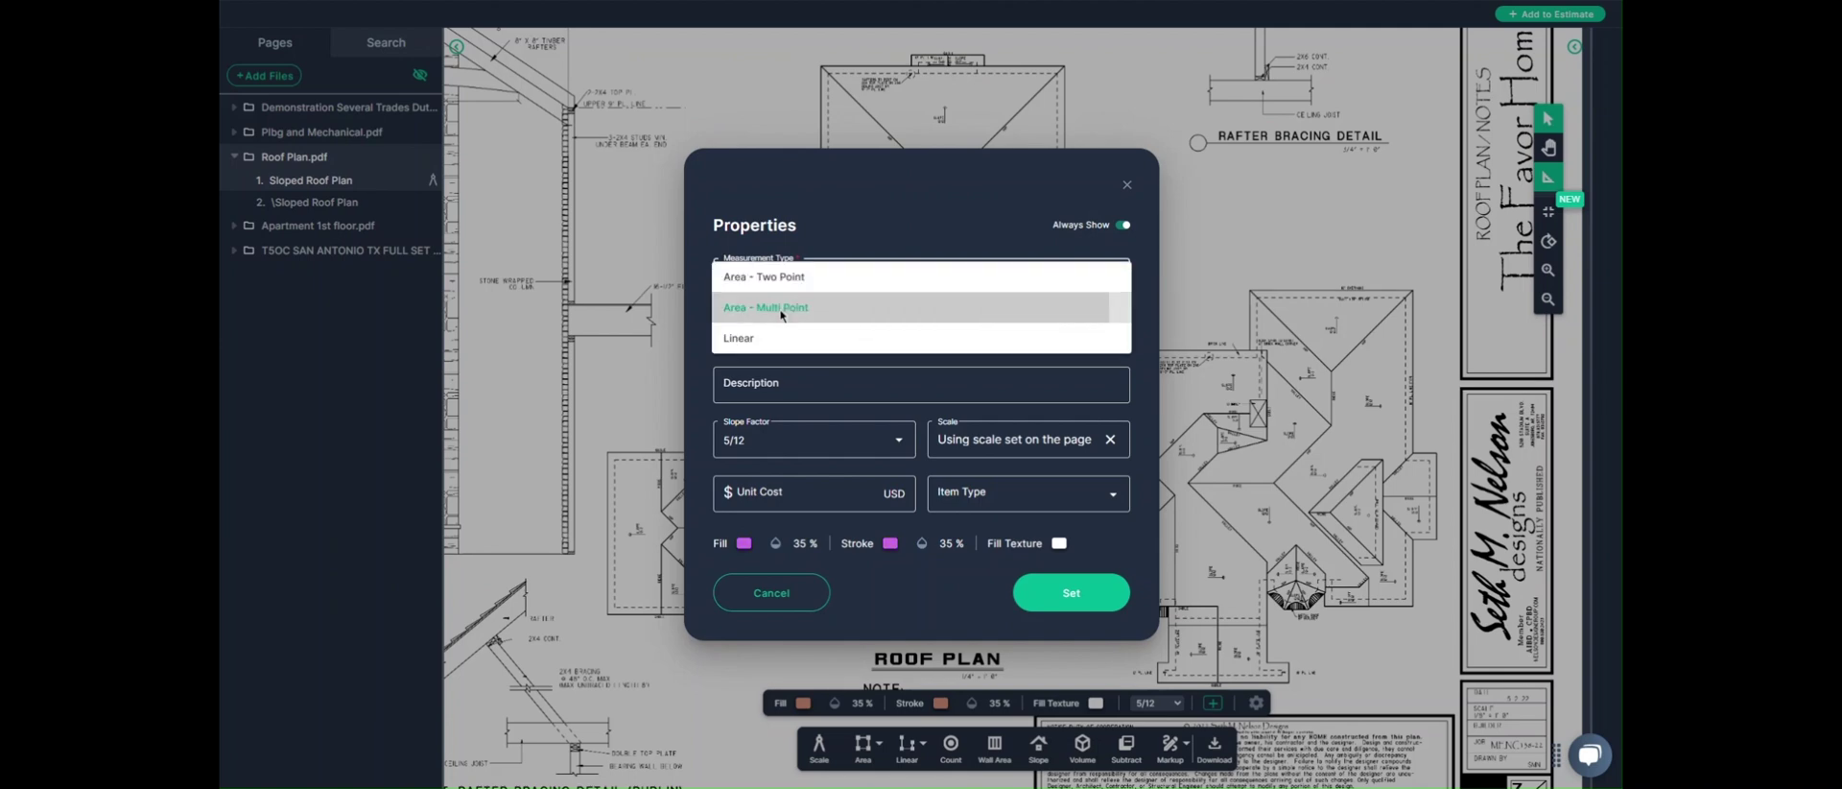
{"action": "left_click", "coordinate": [796, 441]}
{"action": "scroll", "coordinate": [811, 460], "scroll_direction": "down", "scroll_amount": 3}
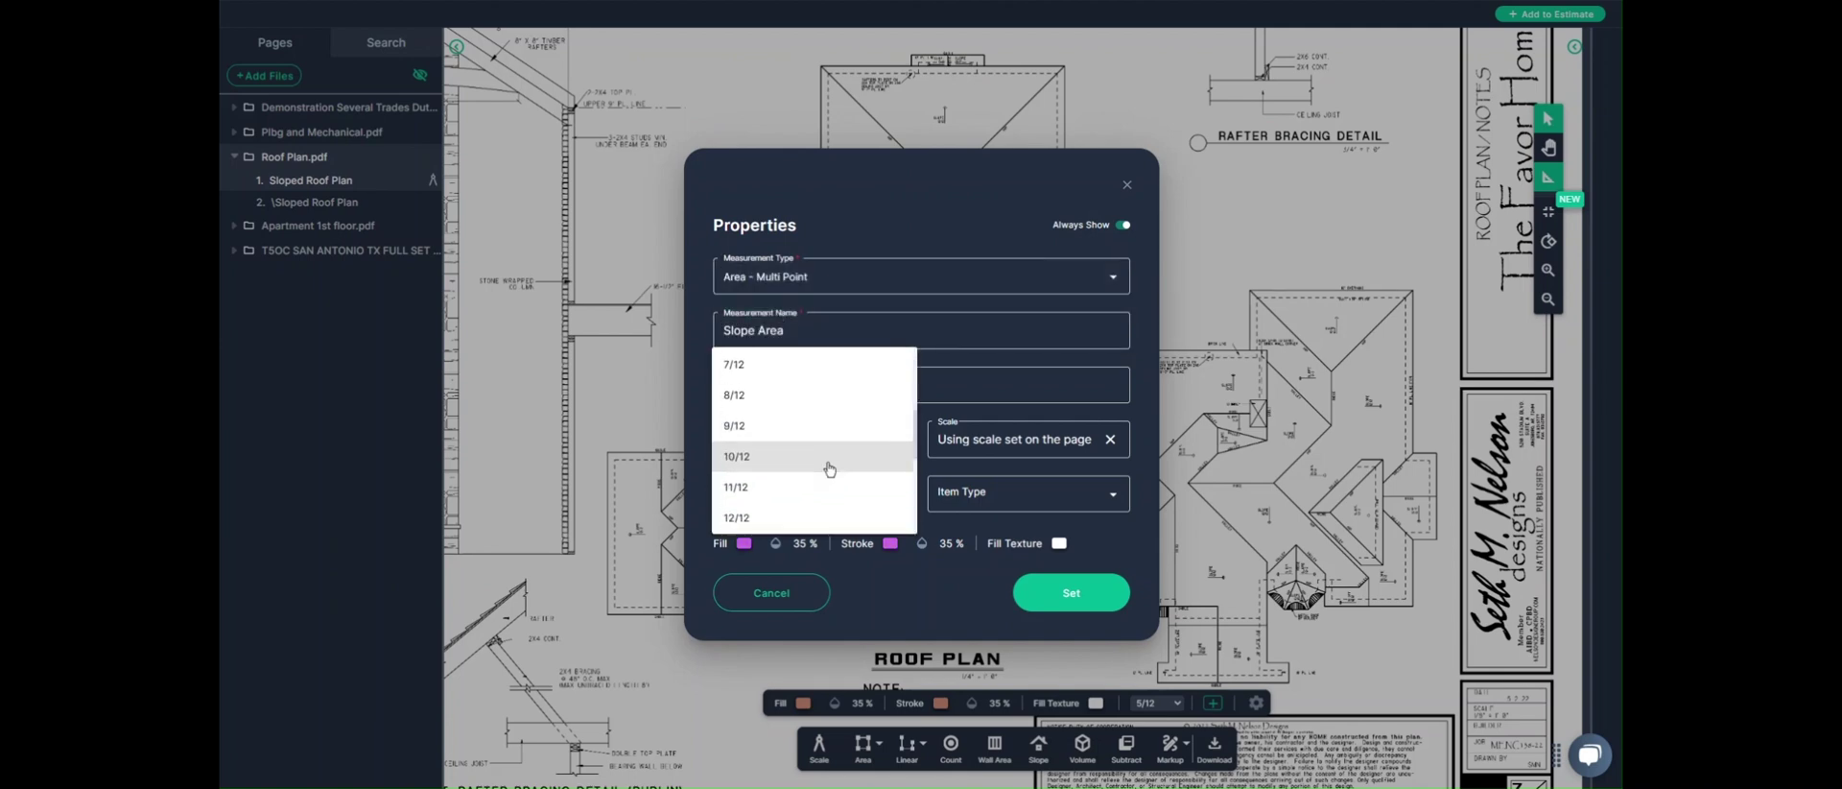
{"action": "scroll", "coordinate": [822, 464], "scroll_direction": "up", "scroll_amount": 1}
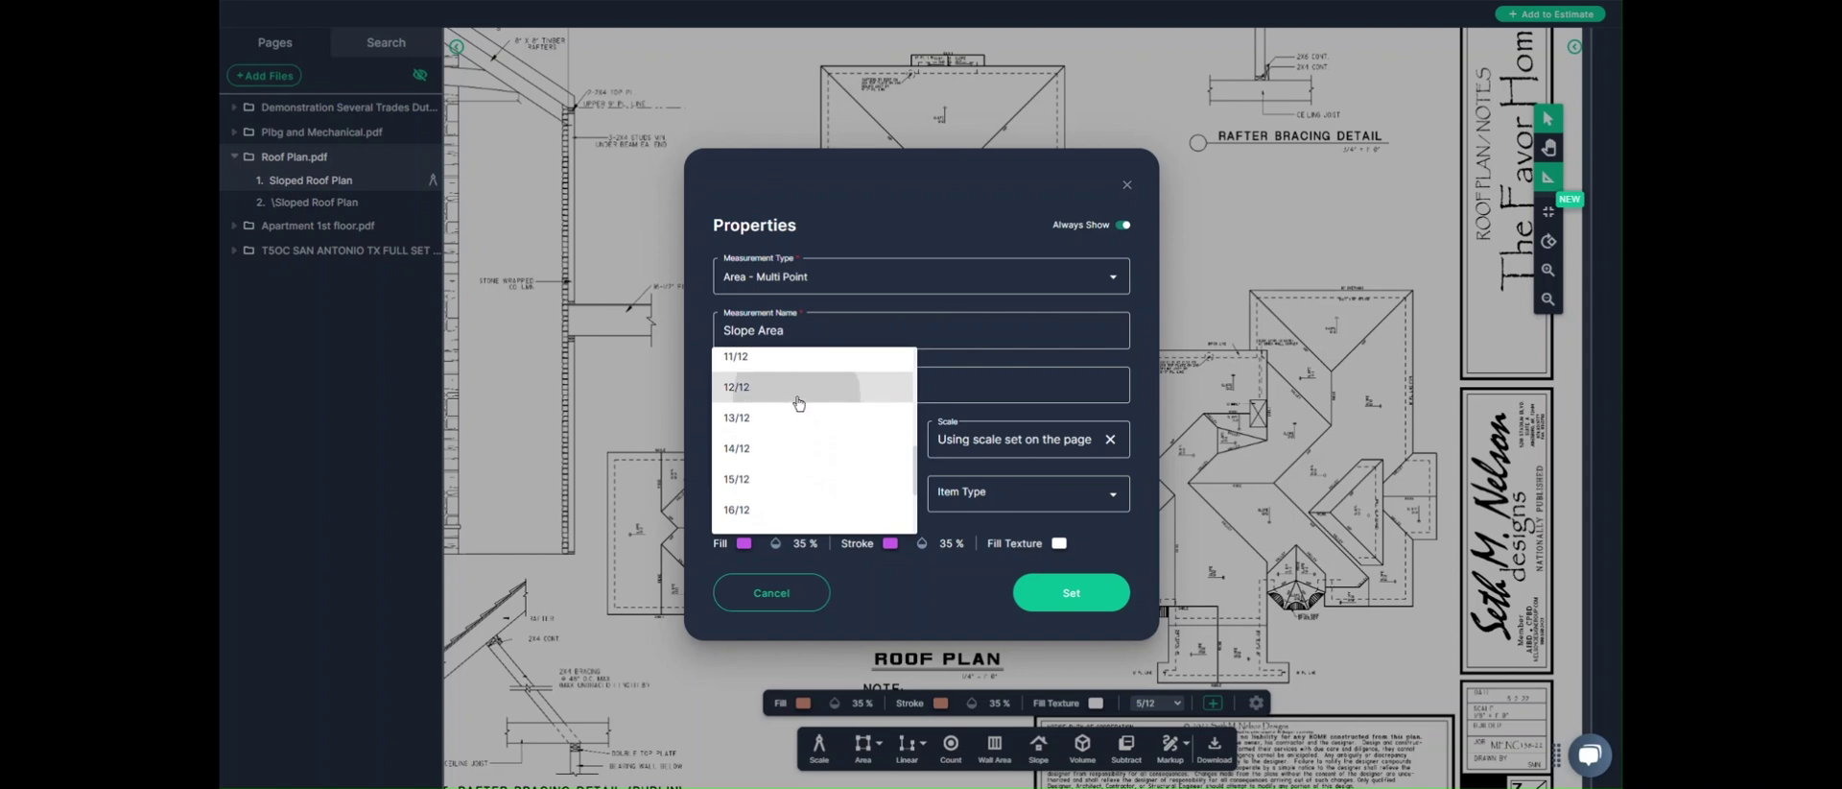
{"action": "left_click", "coordinate": [798, 395]}
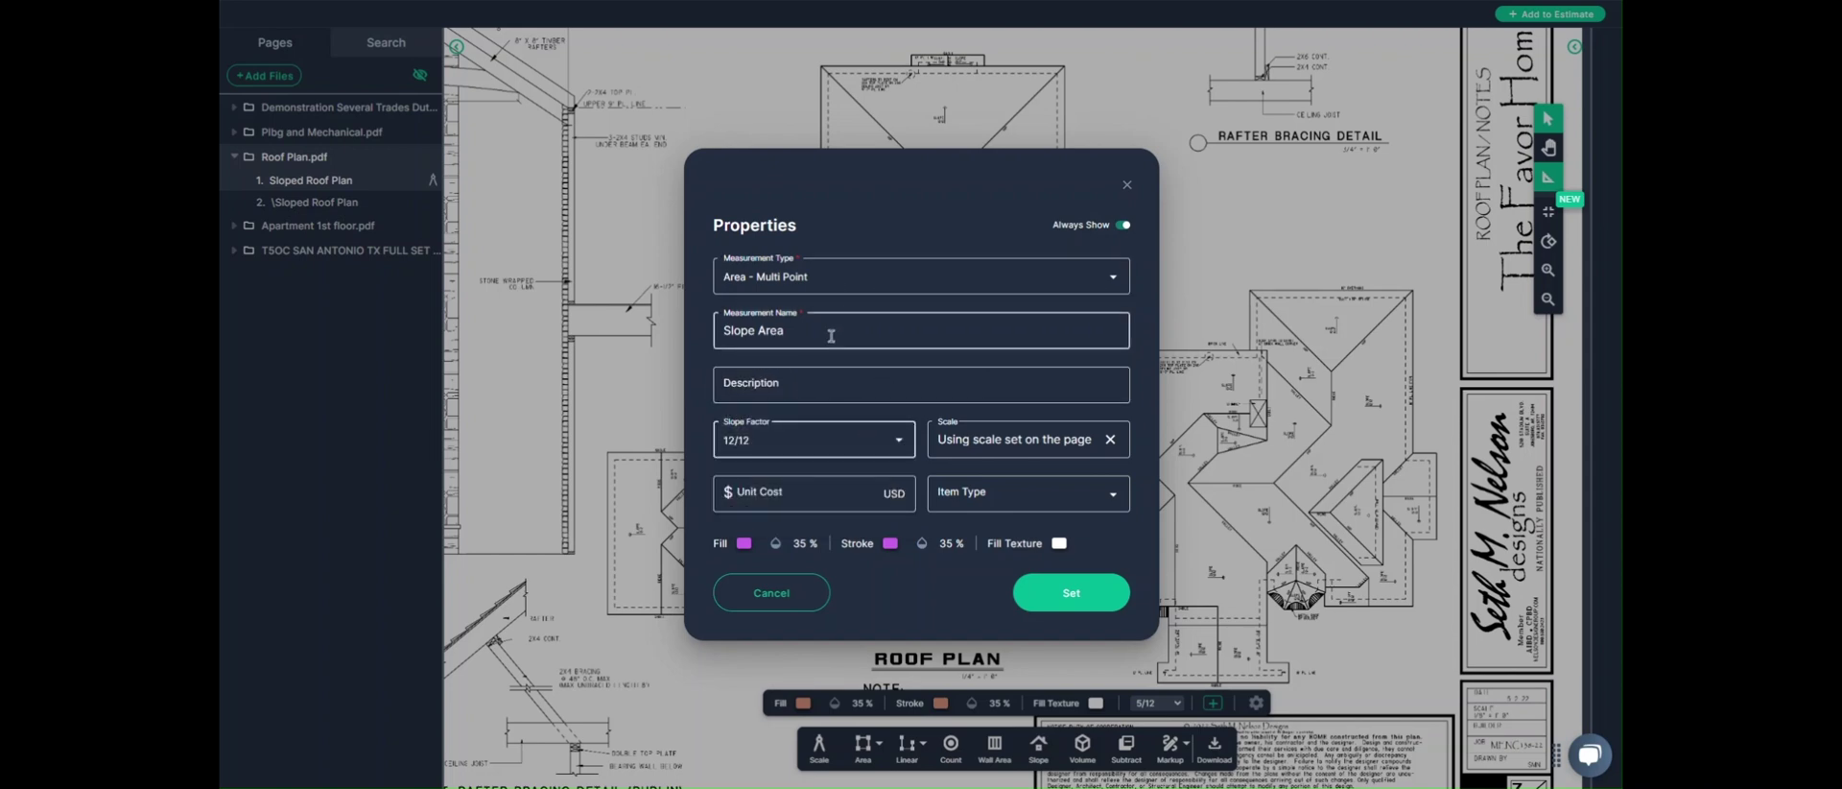
- Name the slope measurement "Main Roof area" and apply its properties
{"action": "left_click_drag", "start_coordinate": [815, 332], "coordinate": [726, 333]}
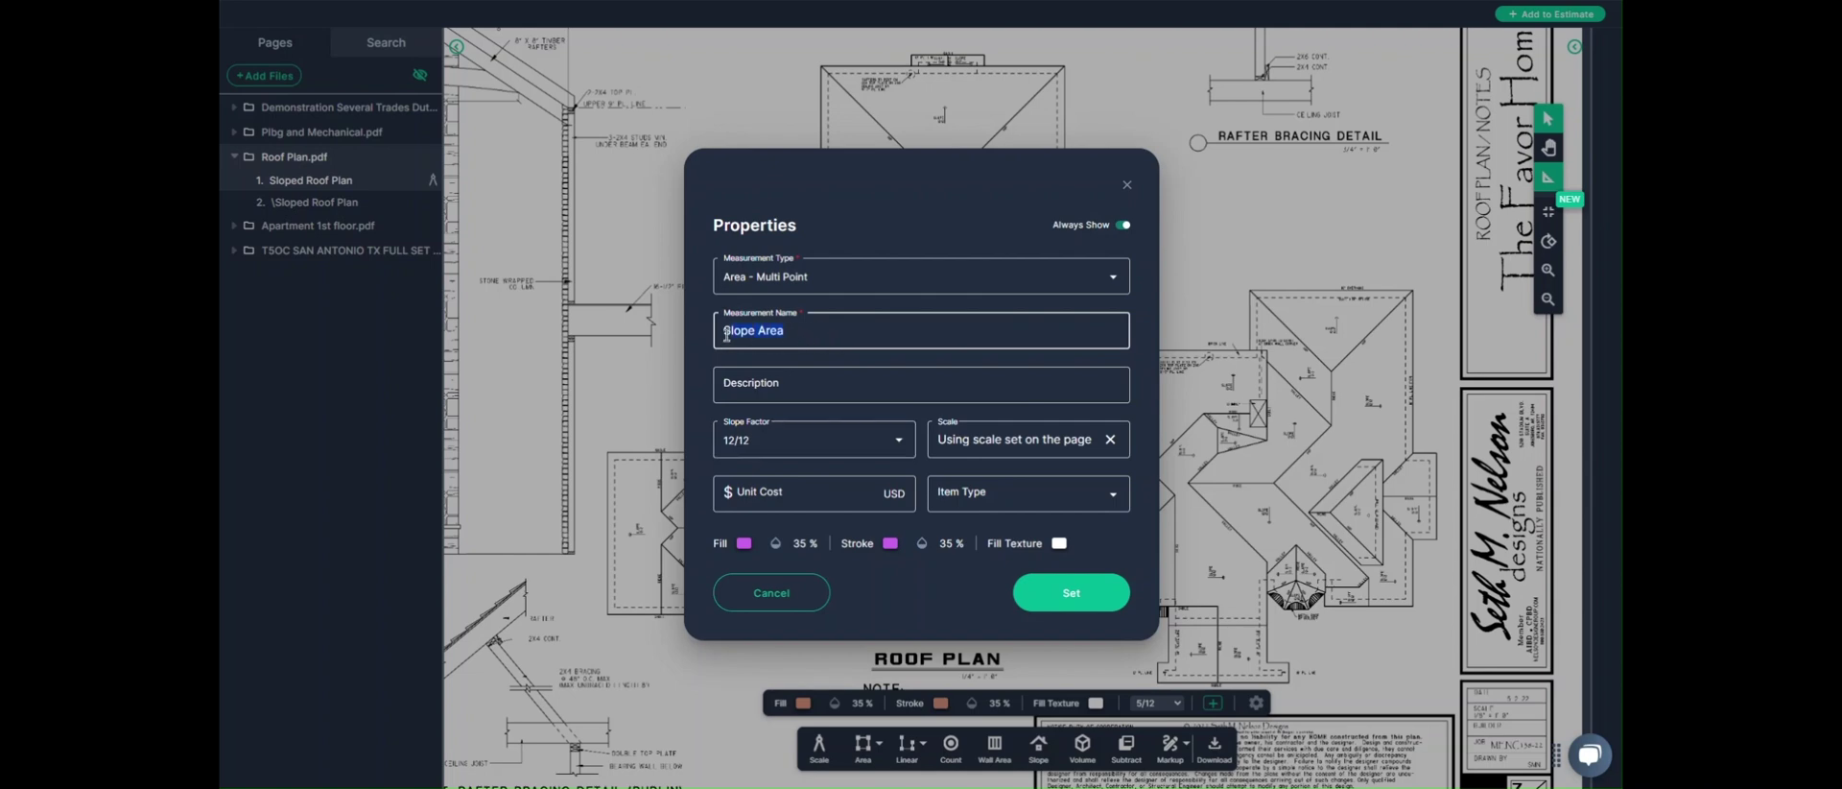
{"action": "type", "text": "Main"}
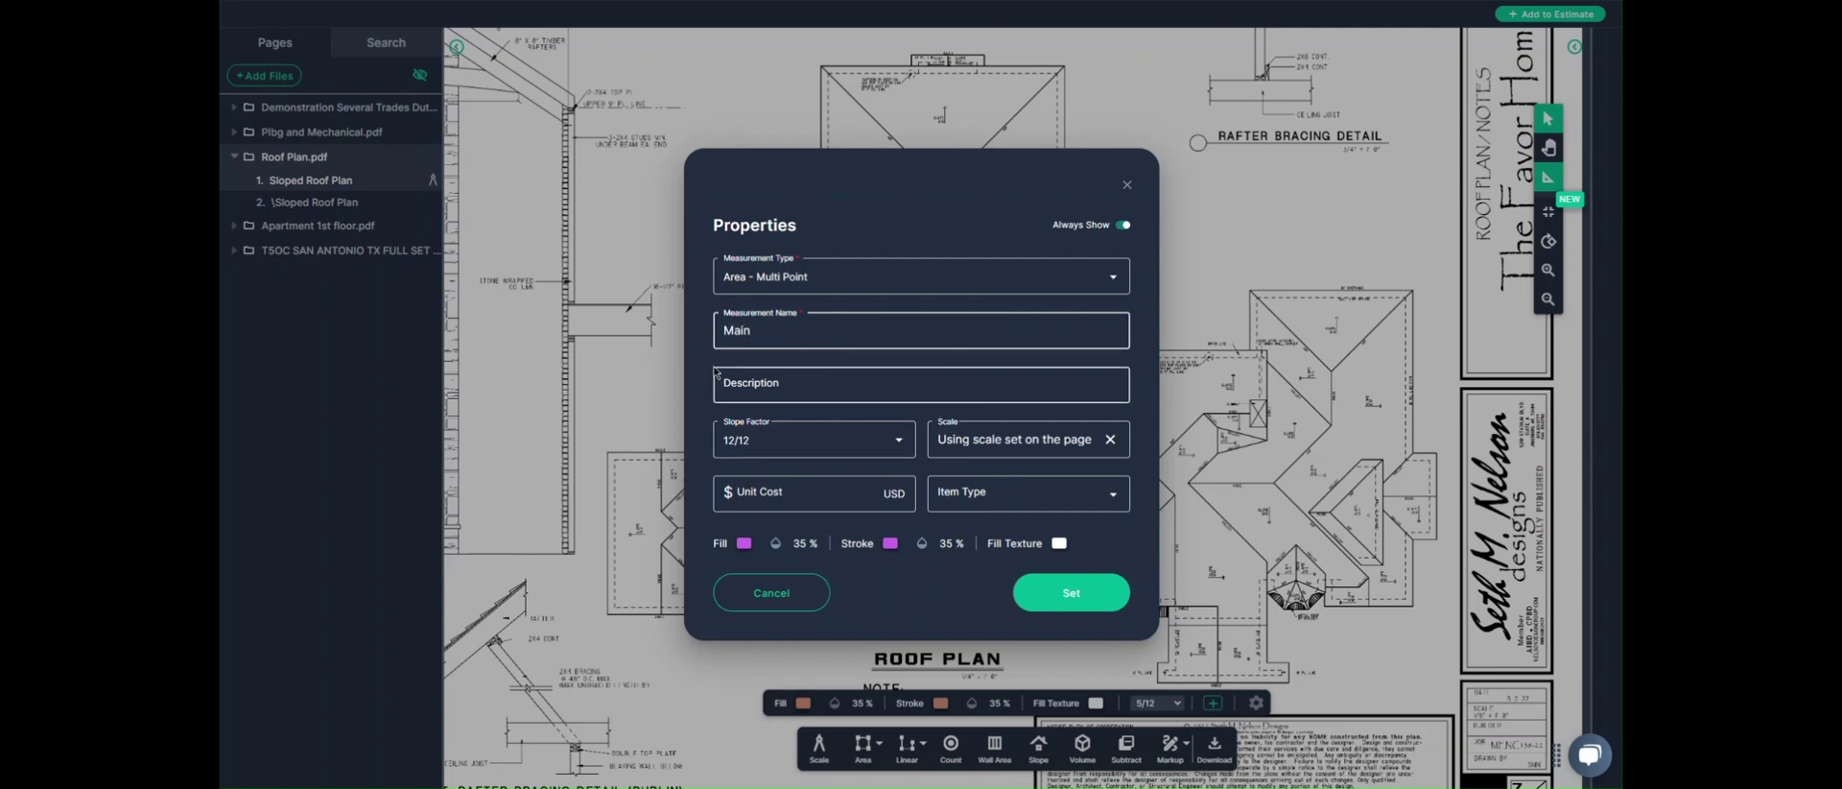
{"action": "type", "text": "area"}
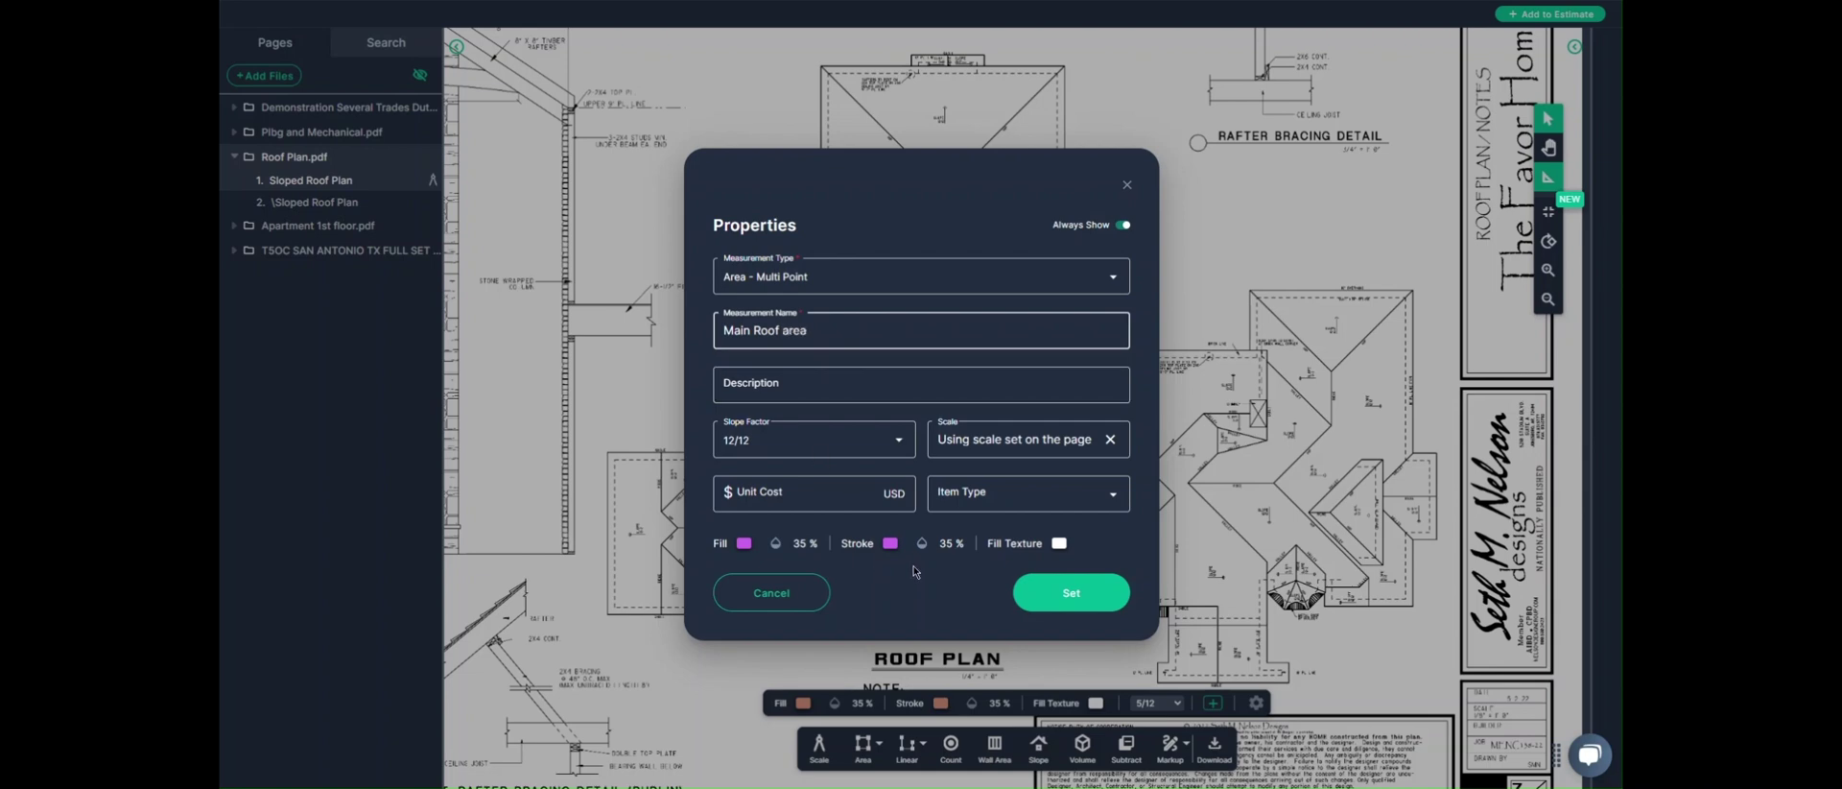
{"action": "left_click", "coordinate": [1072, 595]}
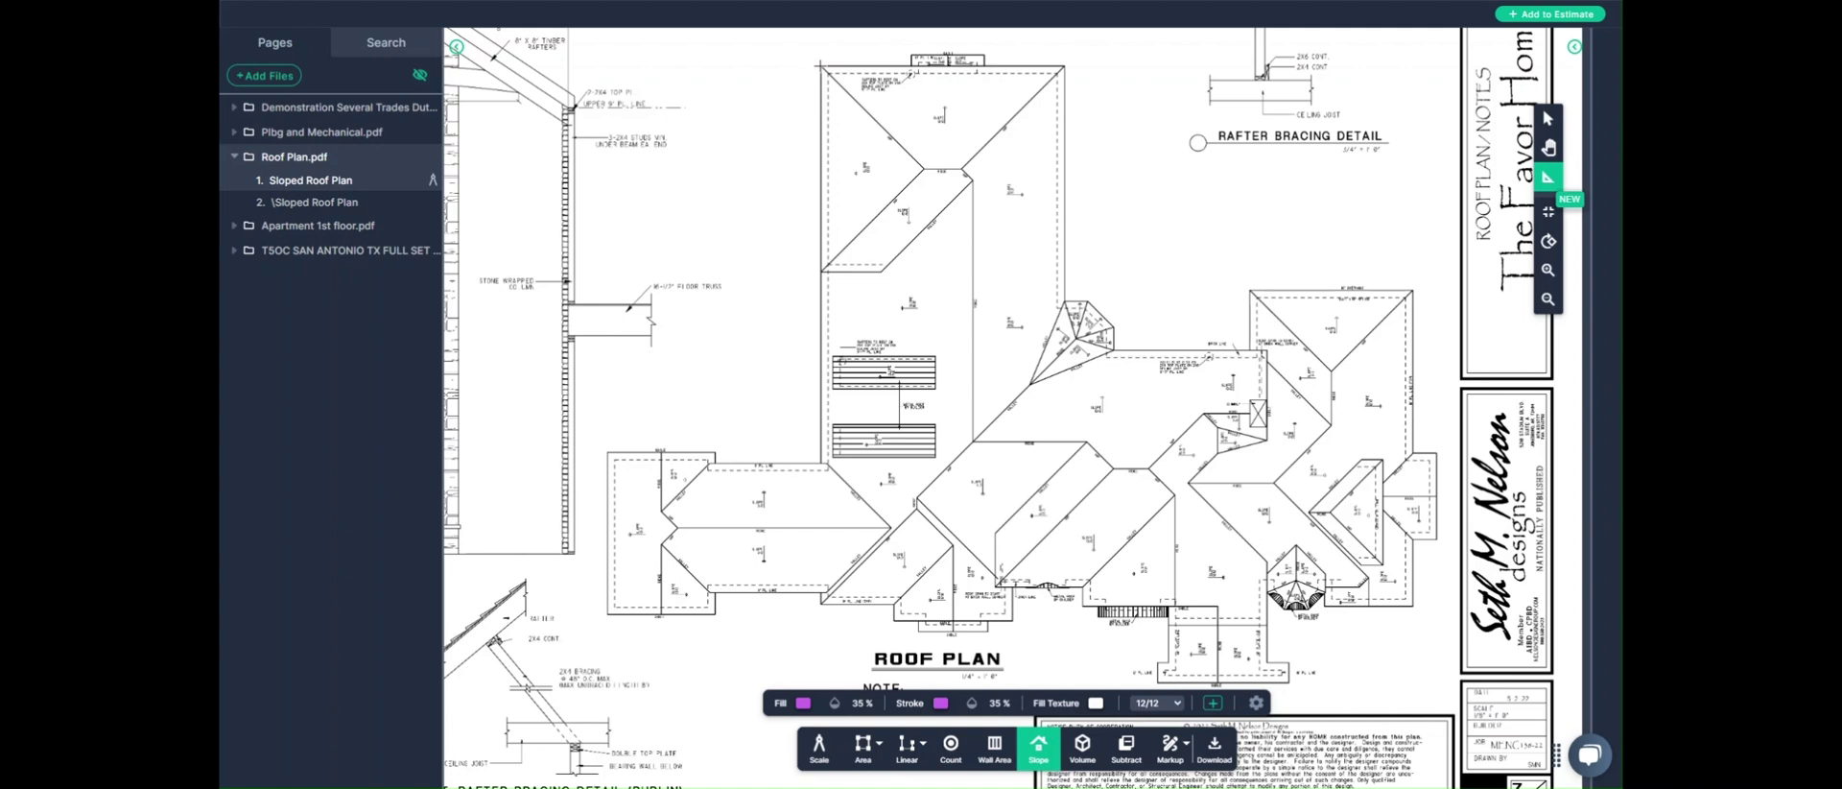
- Trace the entire outer outline of the sloped roof plan as one slope area of about 12,966 SF and bring up the measurements list
{"action": "left_click", "coordinate": [823, 66]}
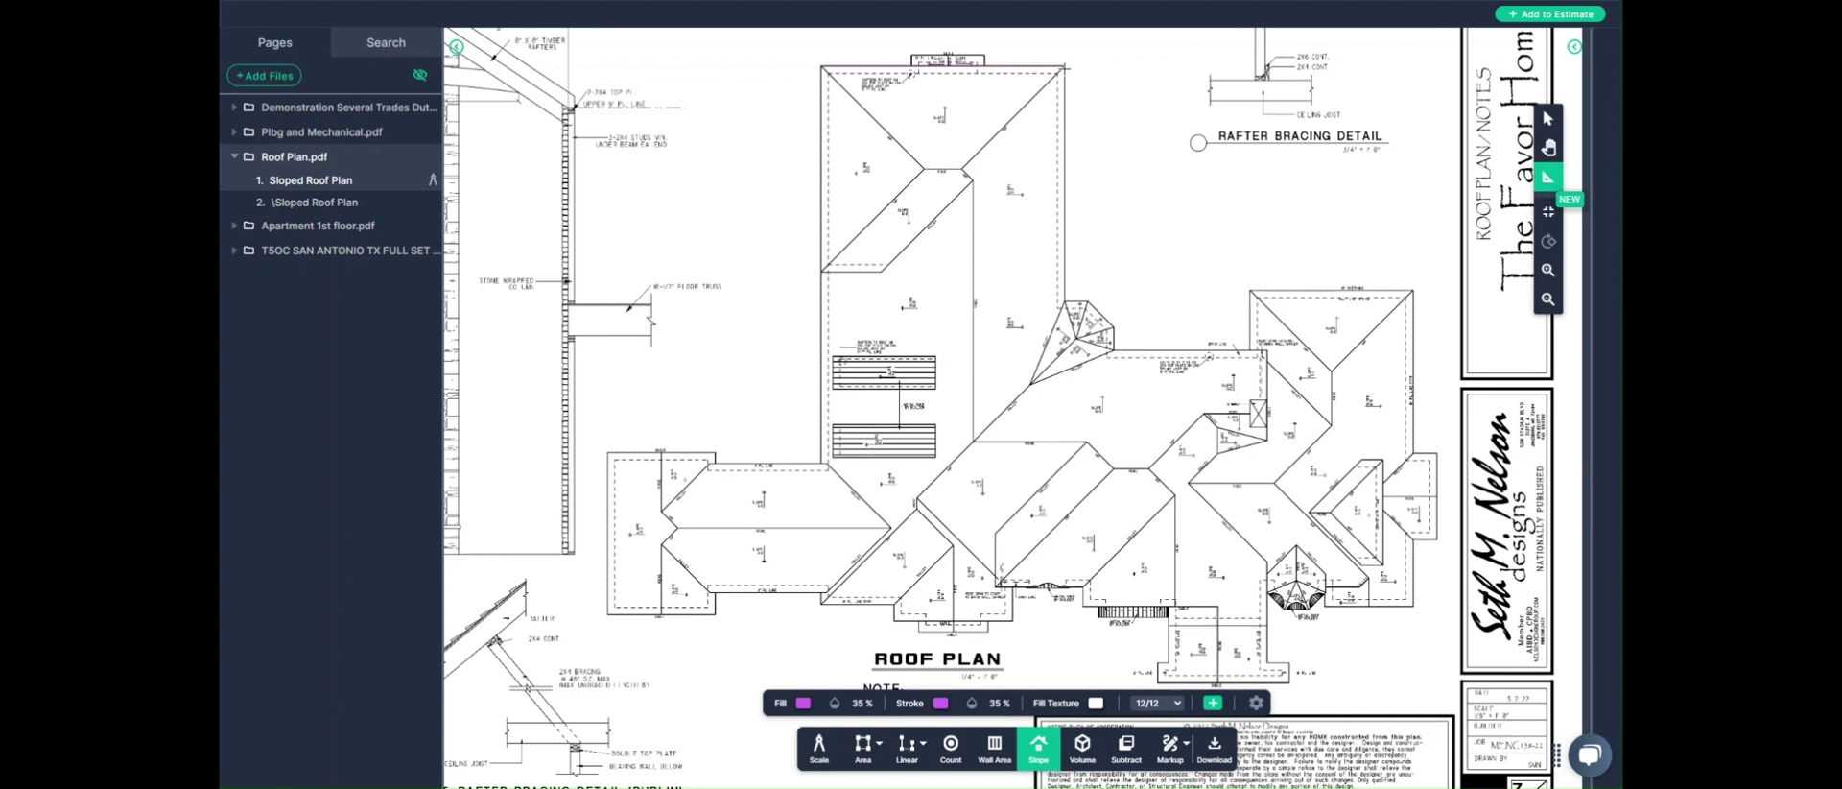
{"action": "left_click", "coordinate": [1063, 67]}
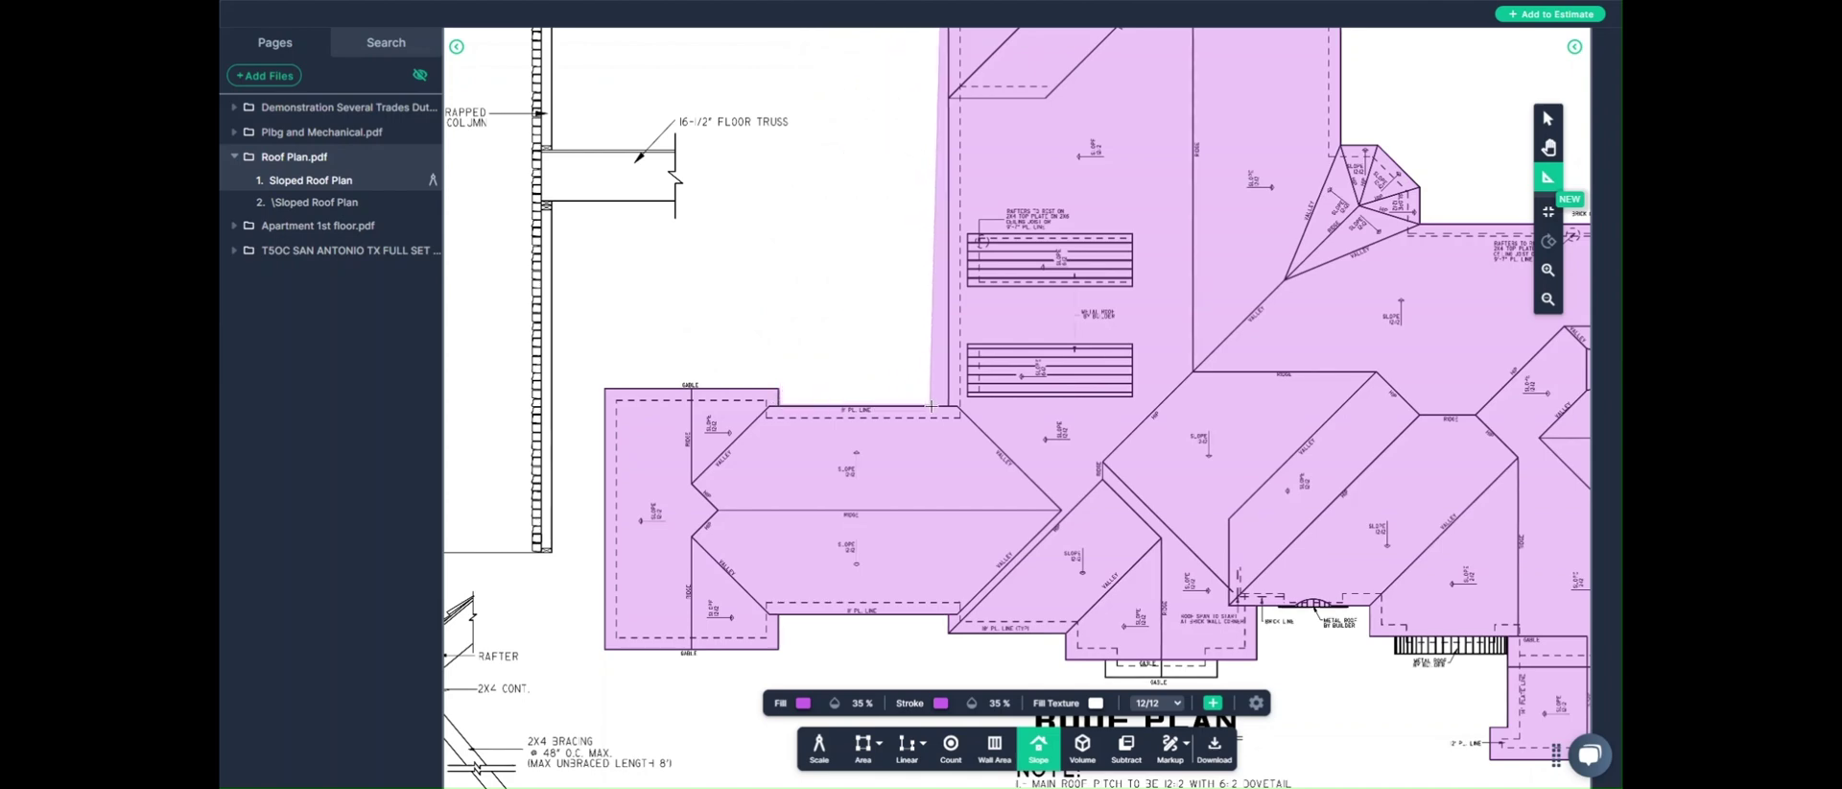
{"action": "scroll", "coordinate": [950, 408], "scroll_direction": "down", "scroll_amount": 3}
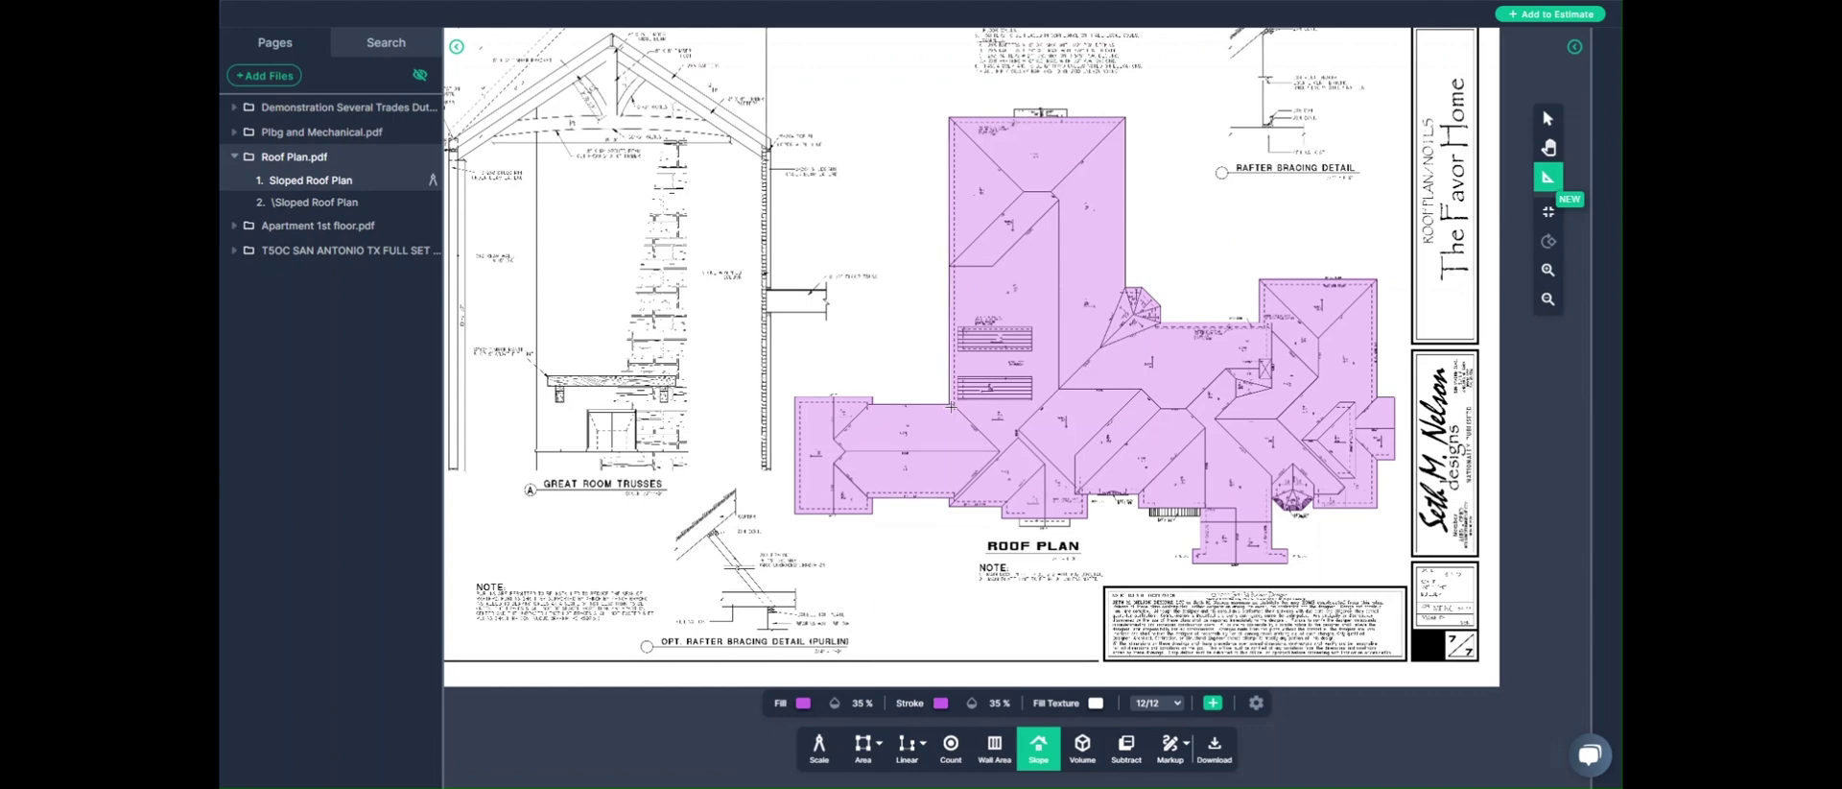
{"action": "left_click", "coordinate": [1546, 116]}
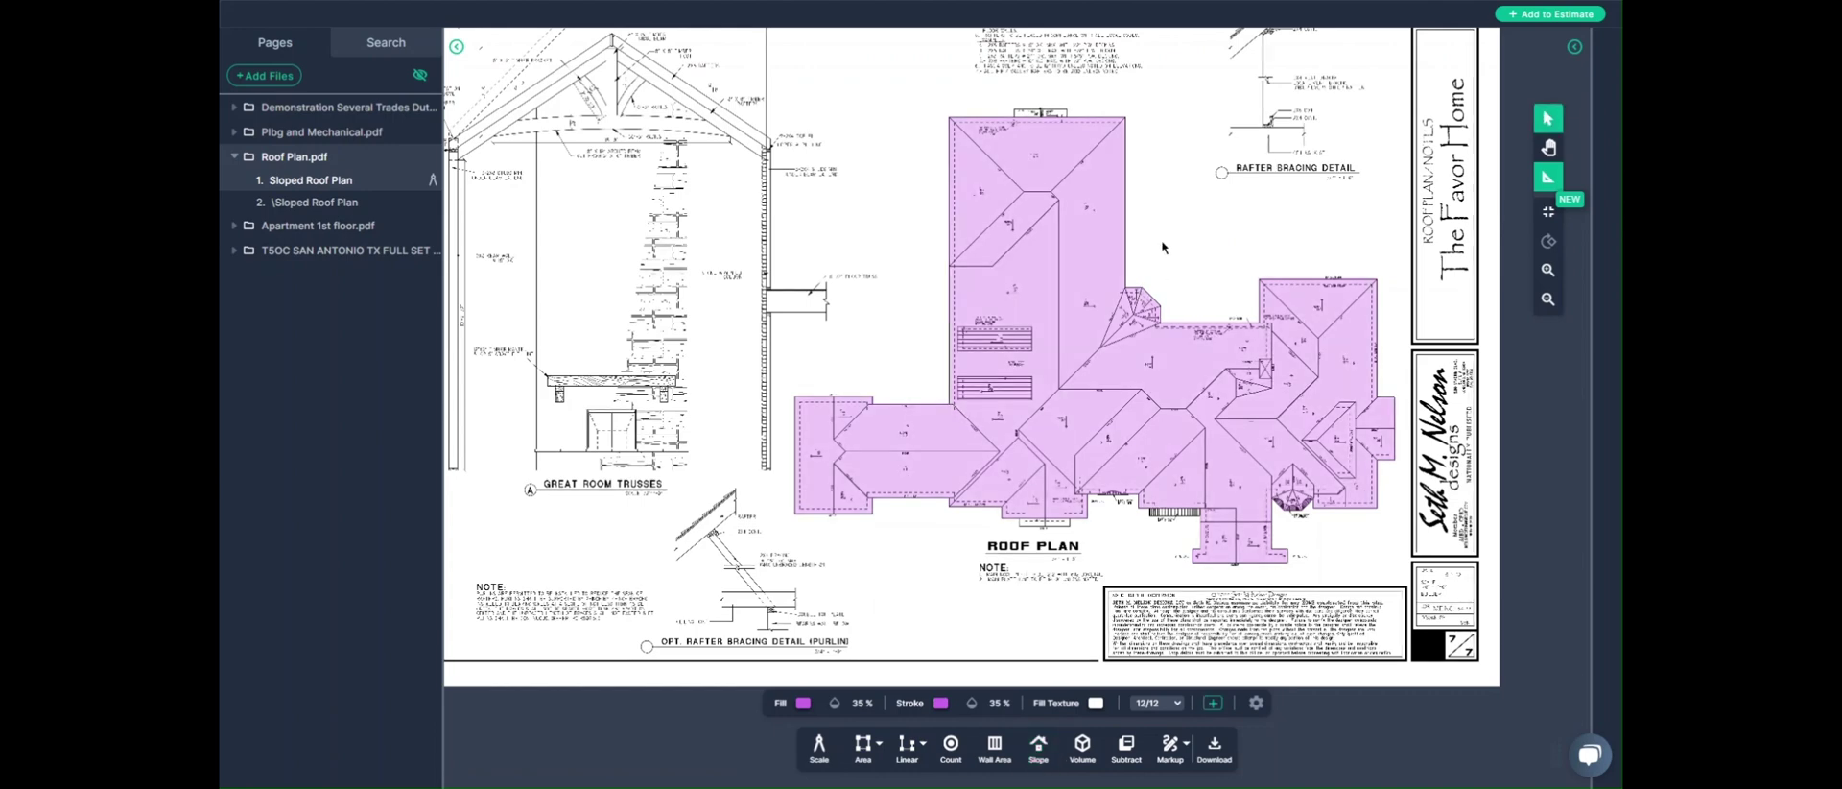
{"action": "left_click_drag", "start_coordinate": [1183, 239], "coordinate": [1130, 266]}
{"action": "scroll", "coordinate": [994, 262], "scroll_direction": "up", "scroll_amount": 3}
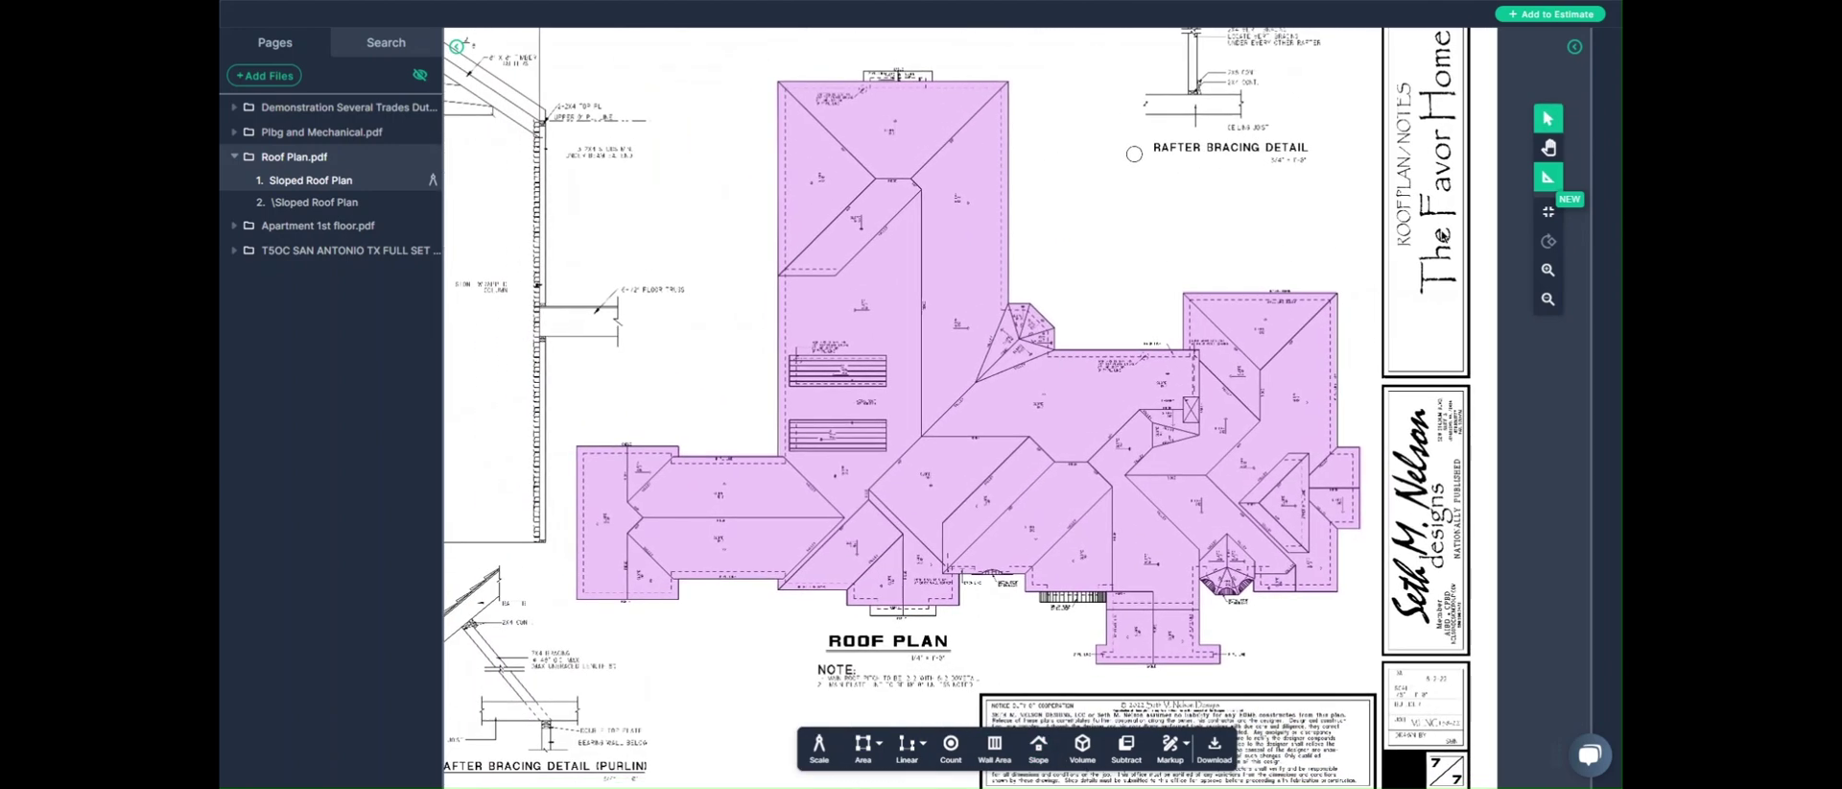
{"action": "mouse_move", "coordinate": [1610, 229]}
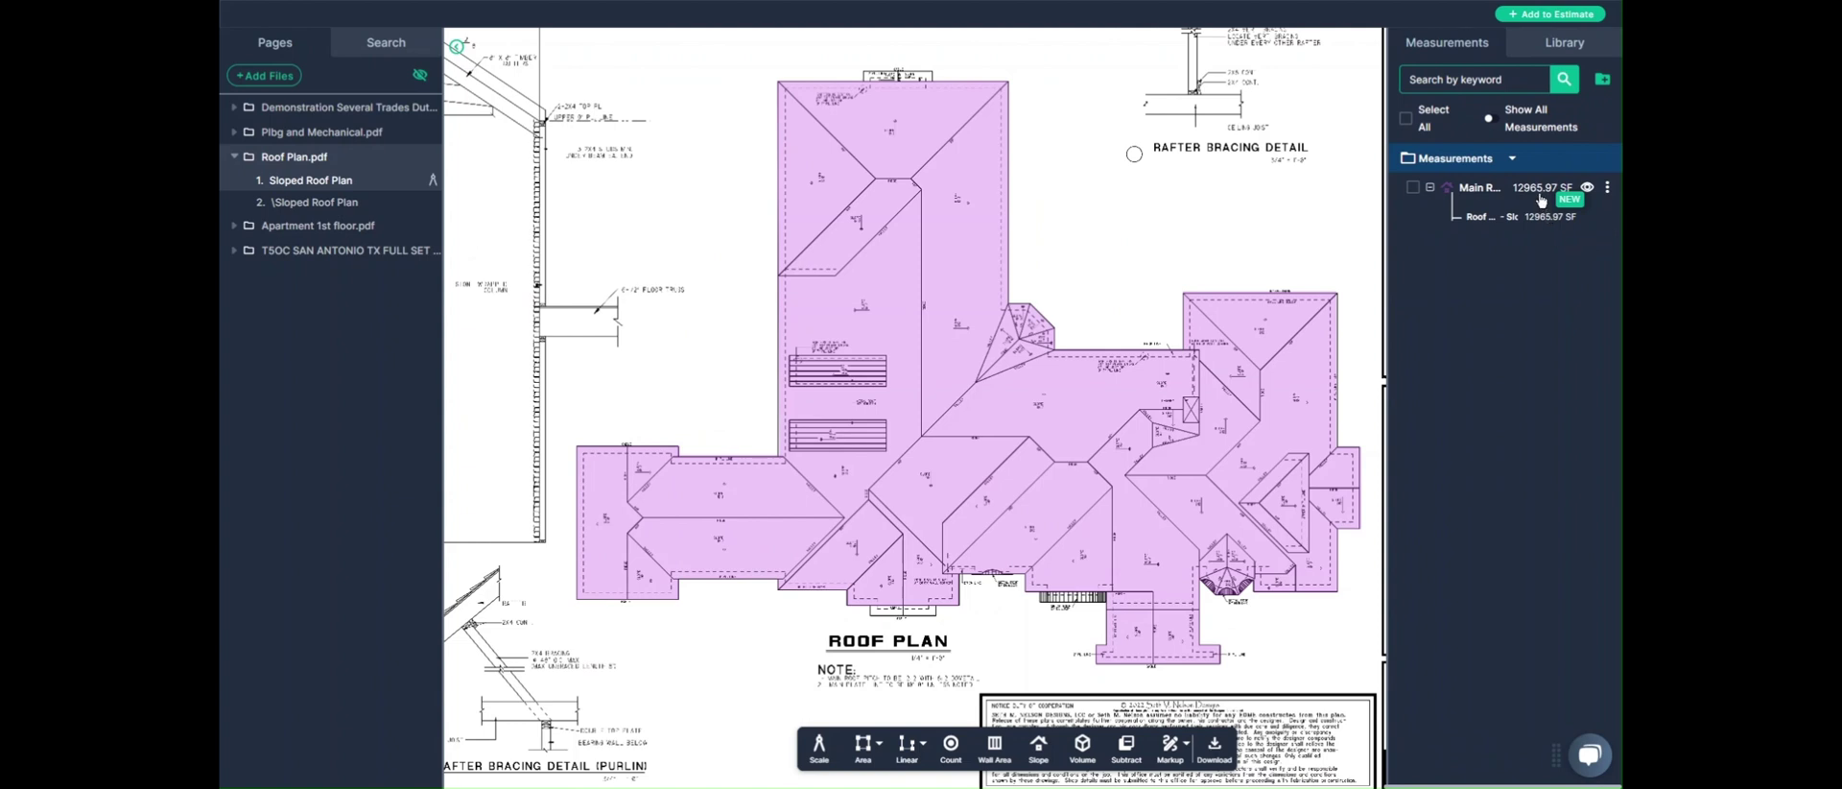
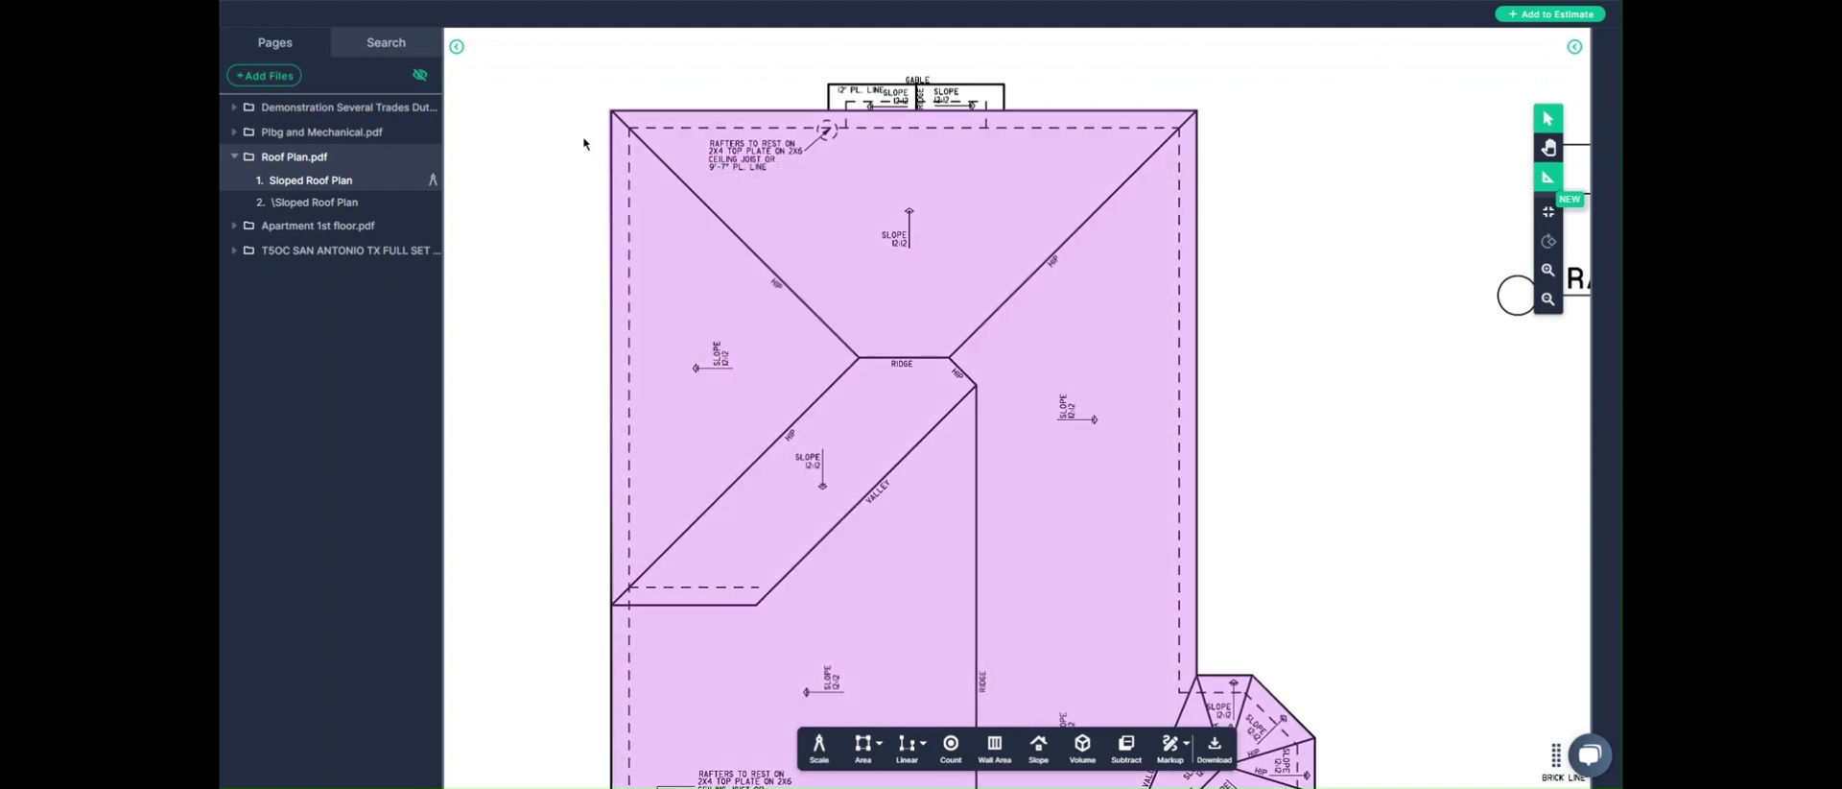
- Set up a linear measurement named "Roof Perimeter" with a red line, using the scale set on the page
{"action": "left_click", "coordinate": [906, 746]}
{"action": "left_click", "coordinate": [919, 629]}
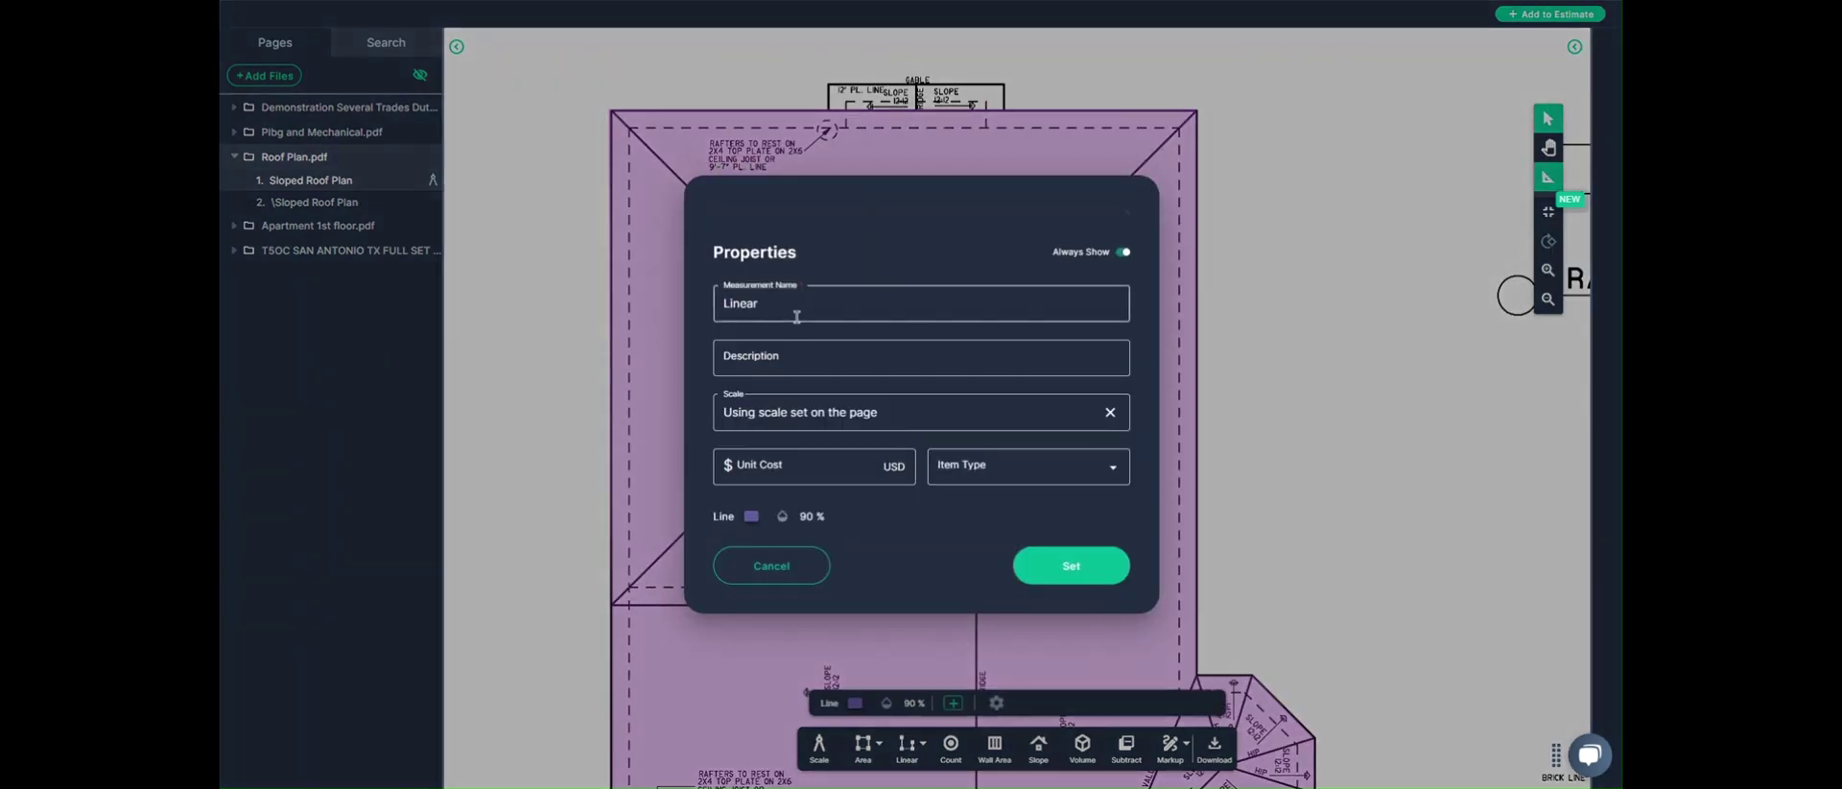
{"action": "left_click_drag", "start_coordinate": [773, 302], "coordinate": [640, 323]}
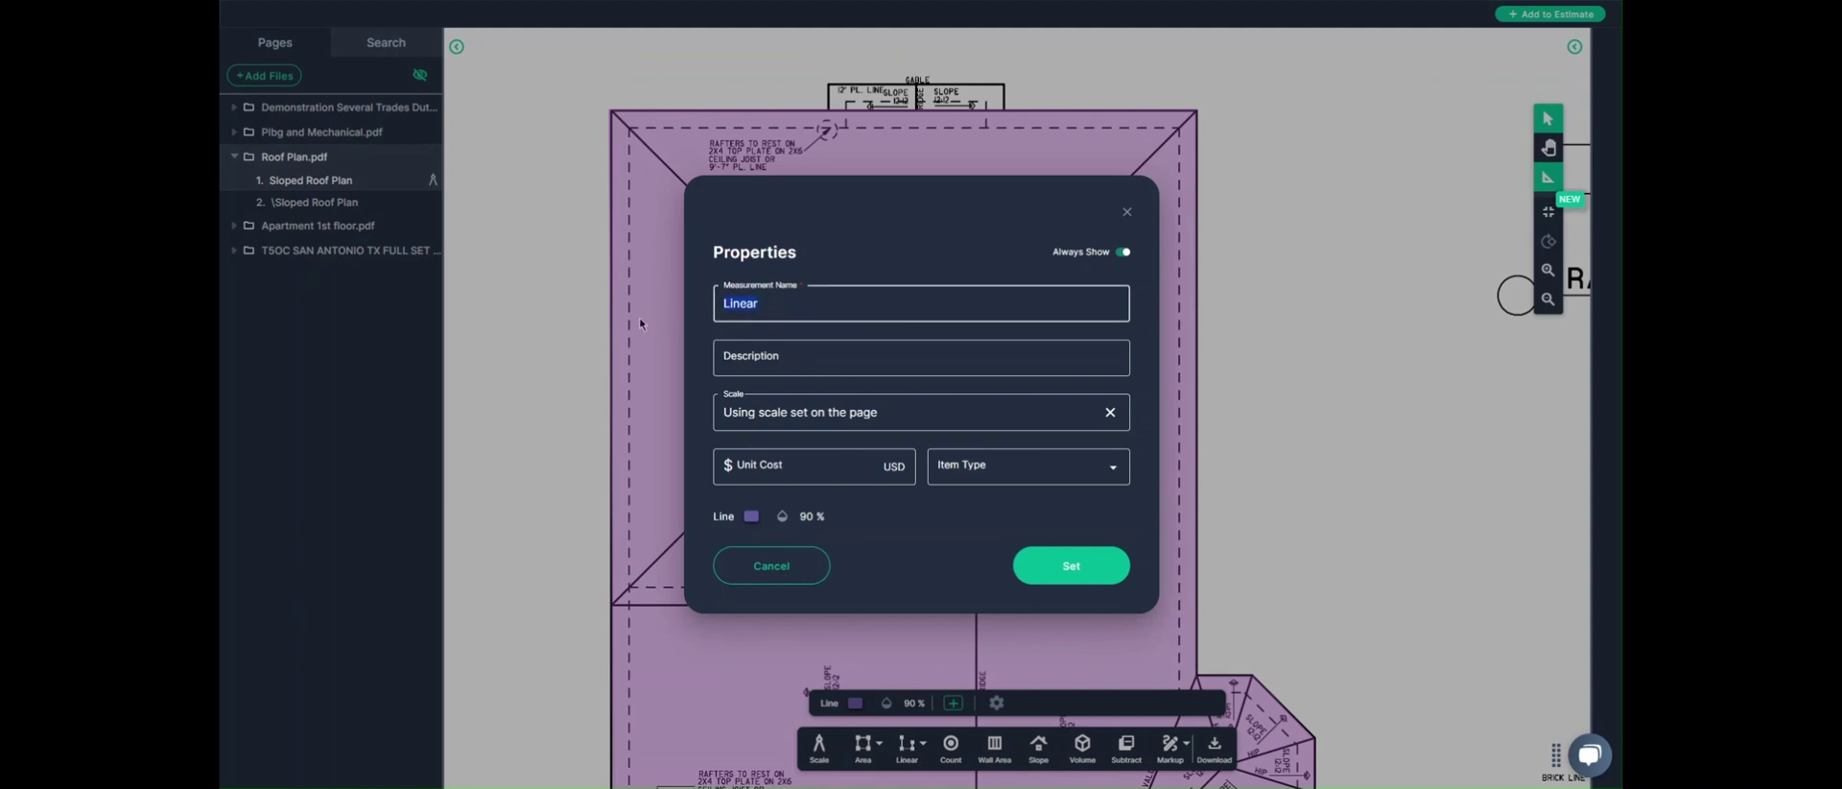
{"action": "type", "text": "Roof Perimete"}
{"action": "left_click", "coordinate": [751, 516]}
{"action": "left_click", "coordinate": [783, 476]}
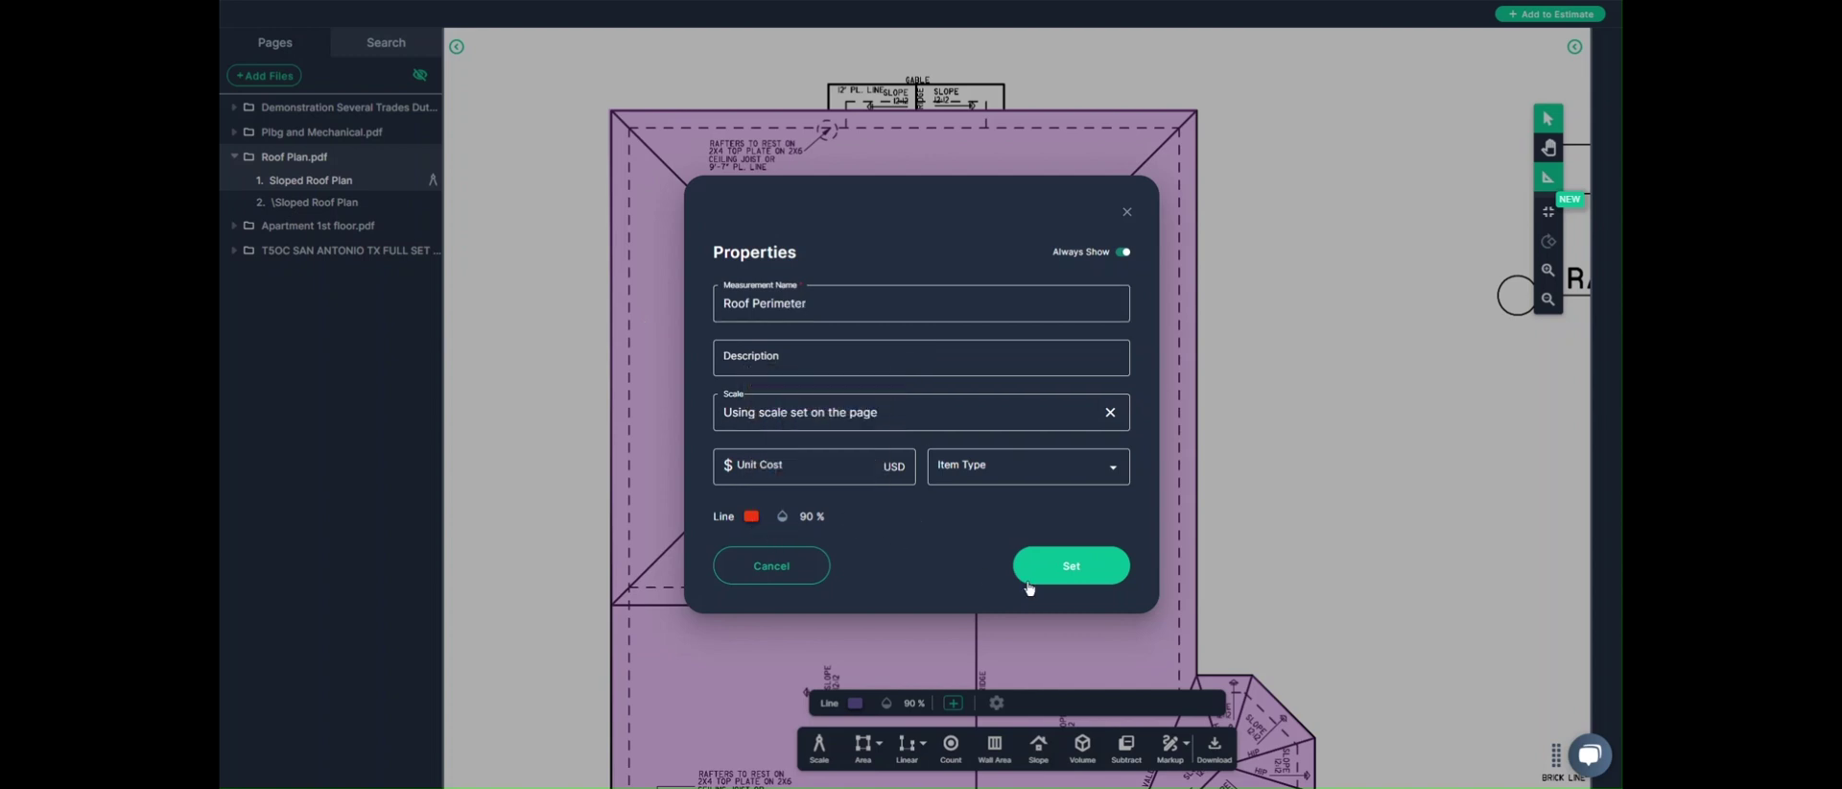
{"action": "left_click", "coordinate": [1058, 579]}
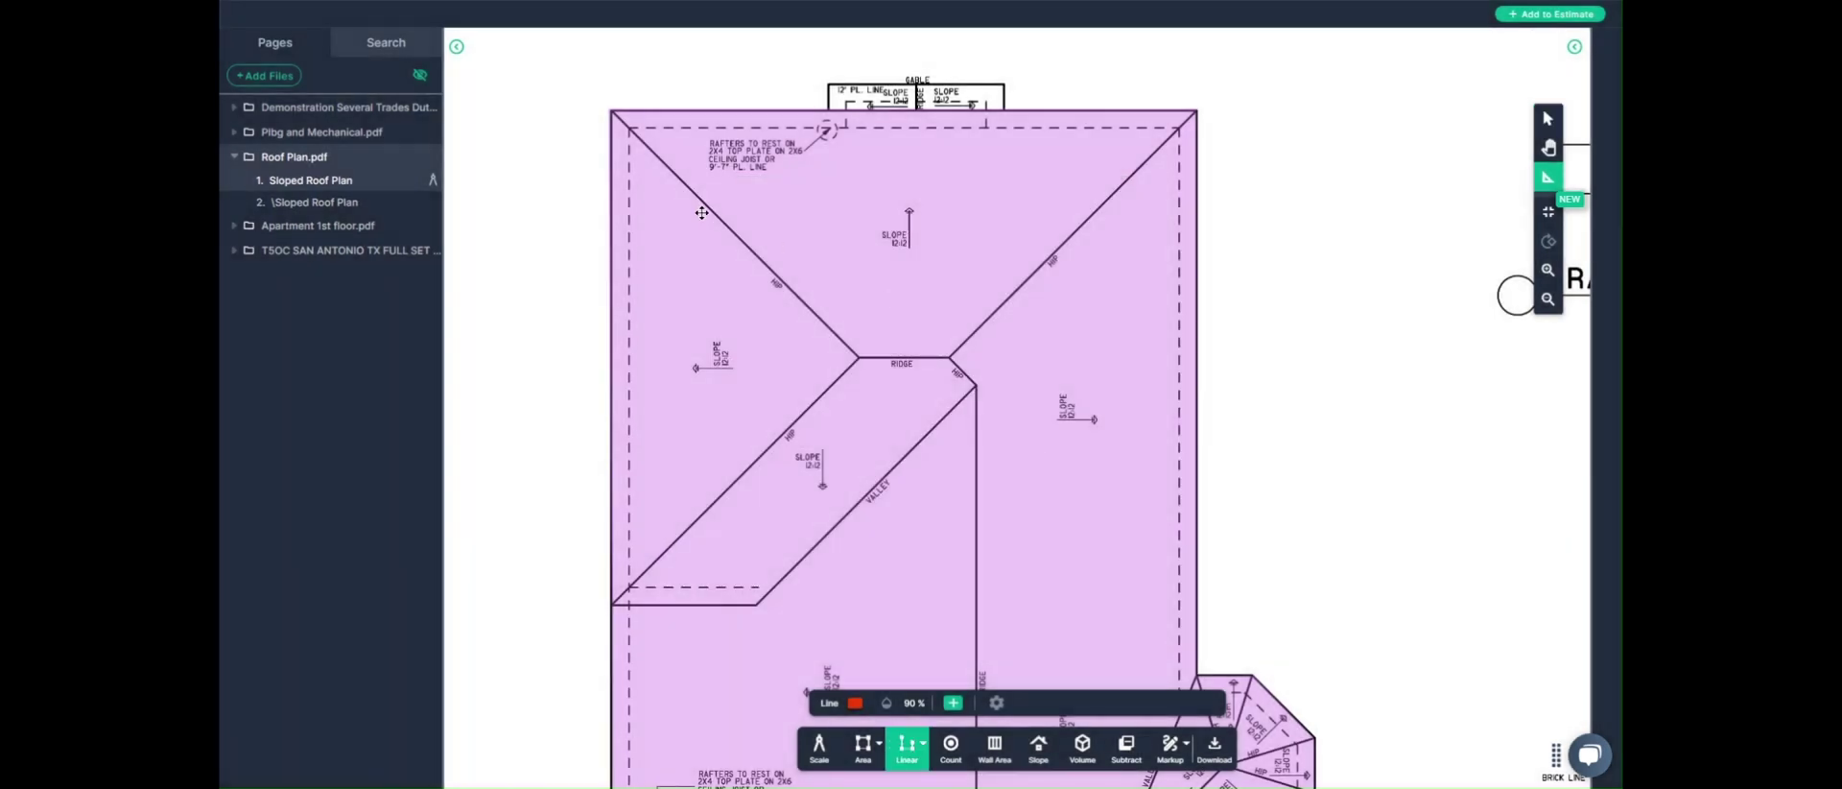
- Trace the sloped roof's outer edge with the perimeter line, starting at the upper-left corner of the main roof block, and bring up the measurements list
{"action": "left_click", "coordinate": [610, 110]}
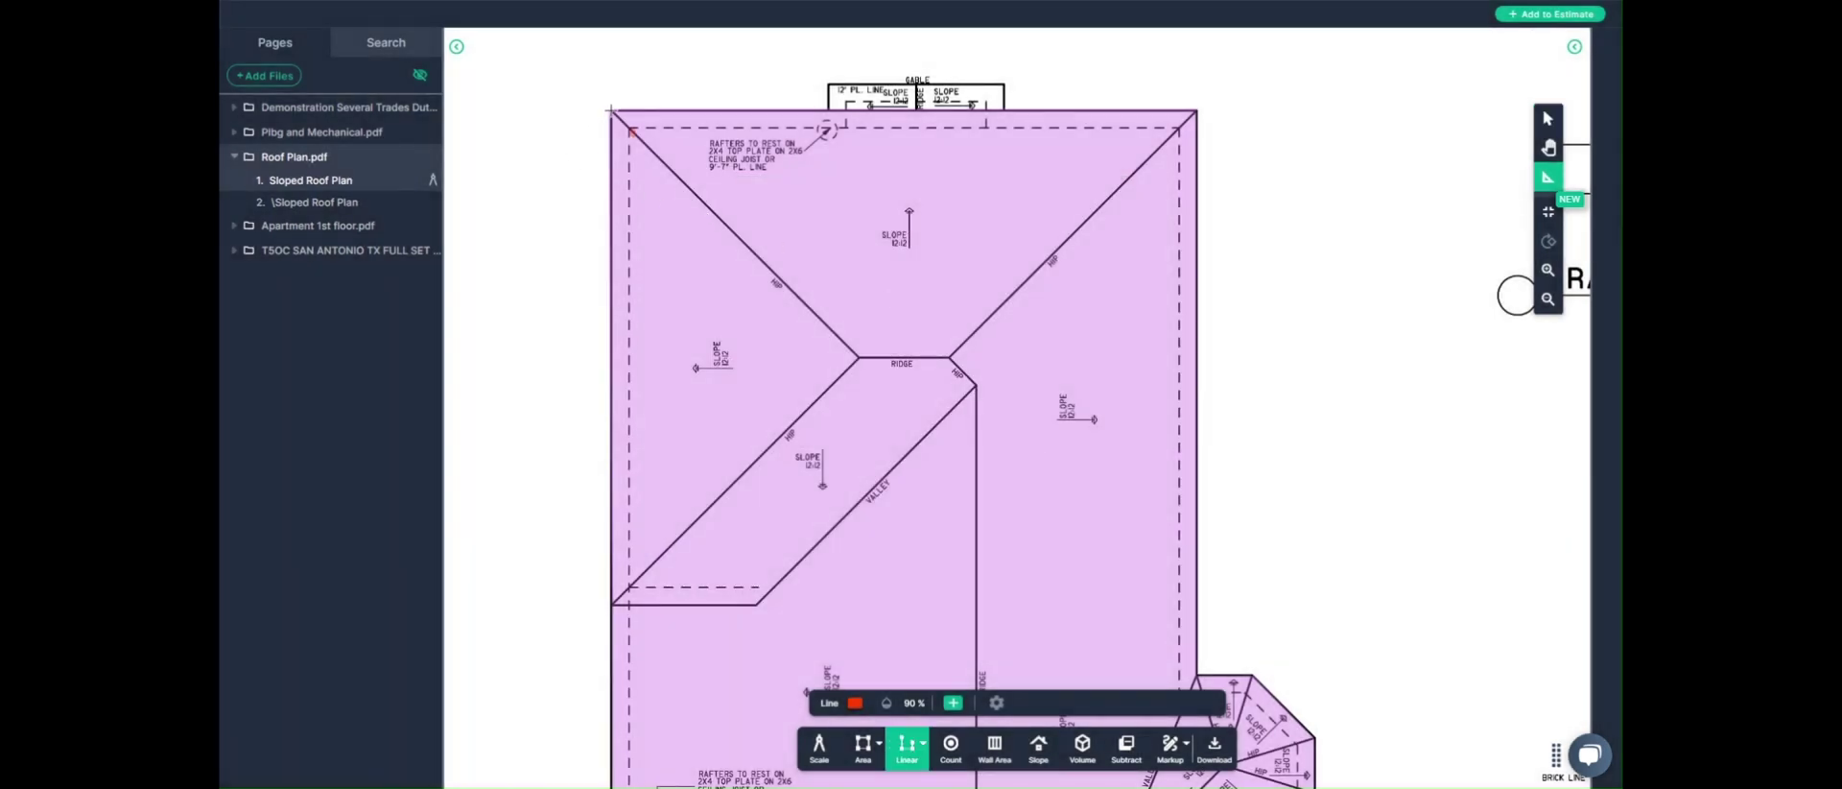
{"action": "left_click", "coordinate": [1195, 113]}
{"action": "scroll", "coordinate": [1189, 431], "scroll_direction": "down", "scroll_amount": 3}
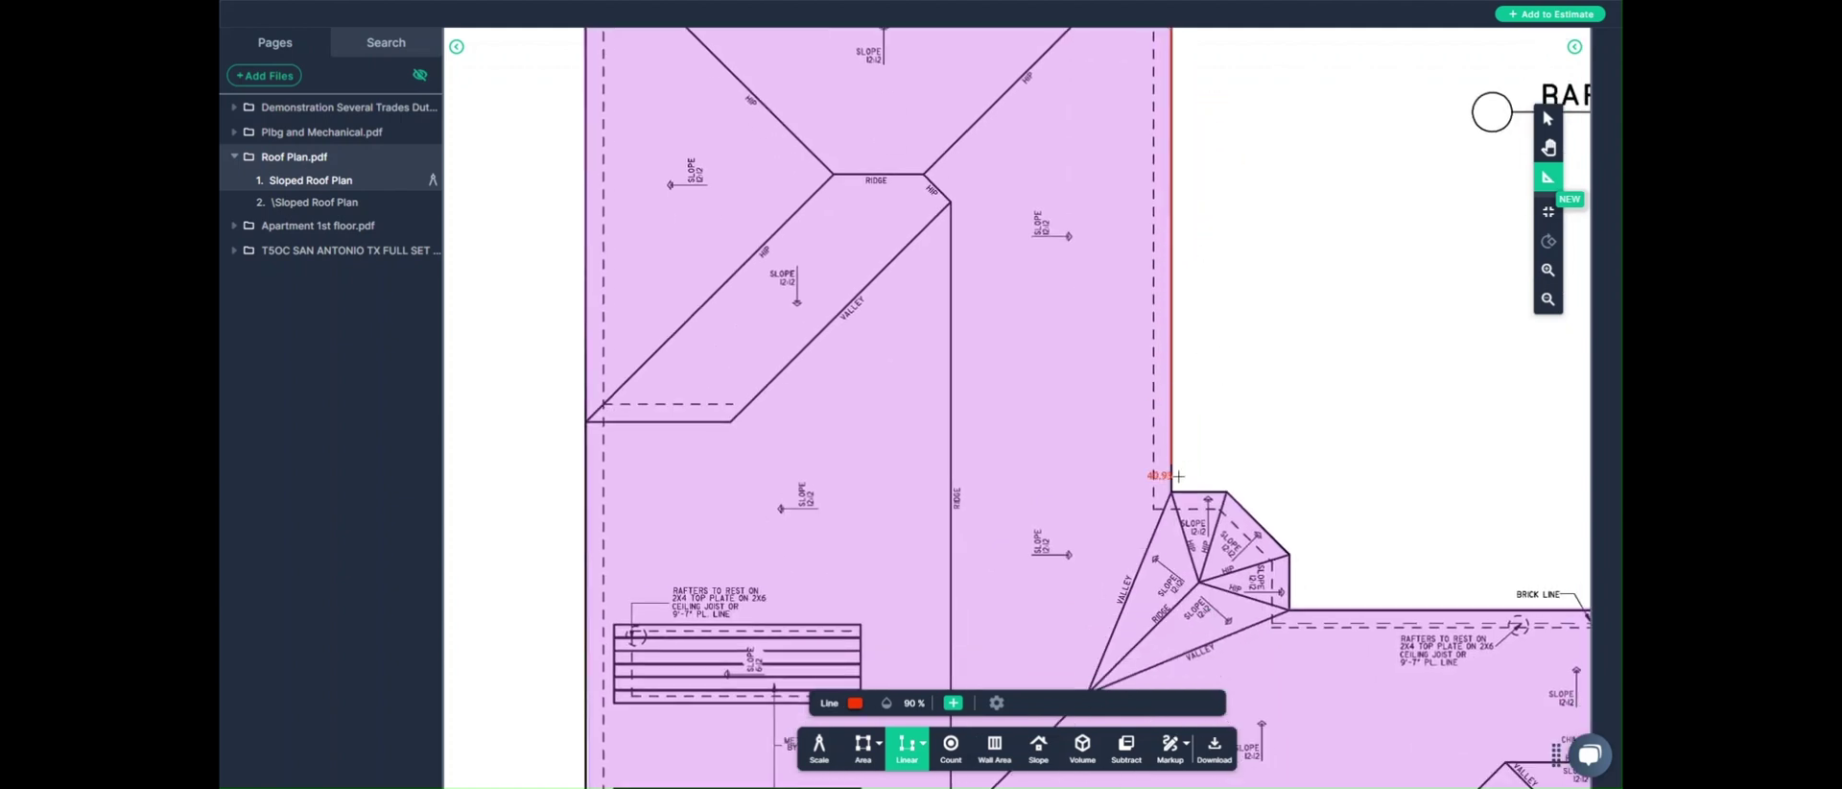
{"action": "left_click", "coordinate": [1171, 491]}
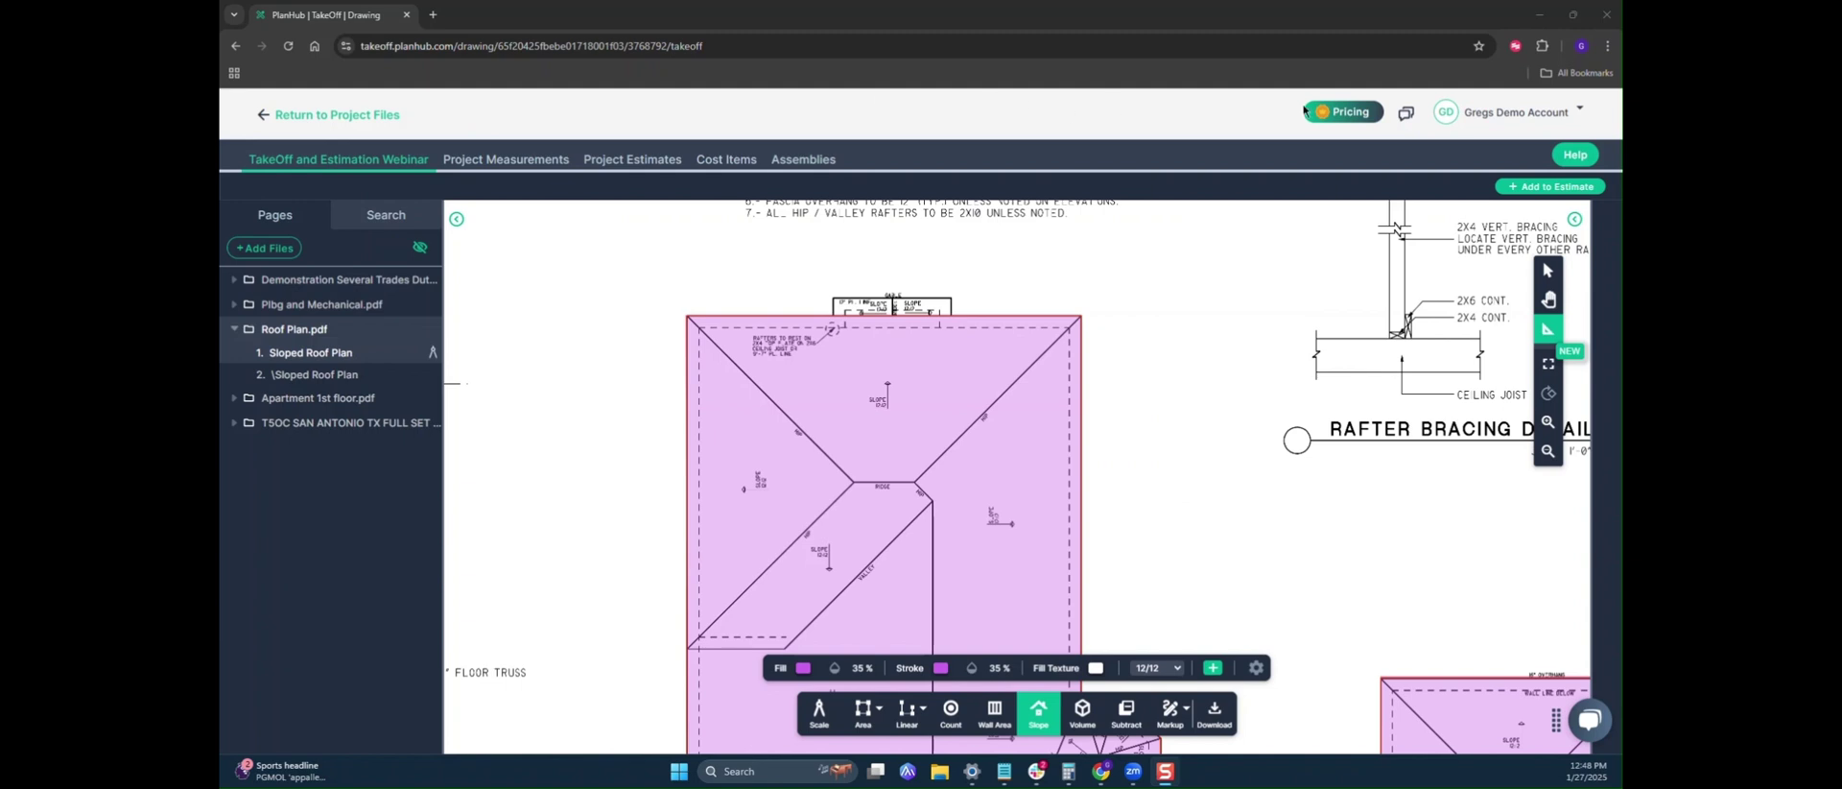
{"action": "left_click", "coordinate": [1574, 218]}
{"action": "scroll", "coordinate": [1145, 471], "scroll_direction": "up", "scroll_amount": 2}
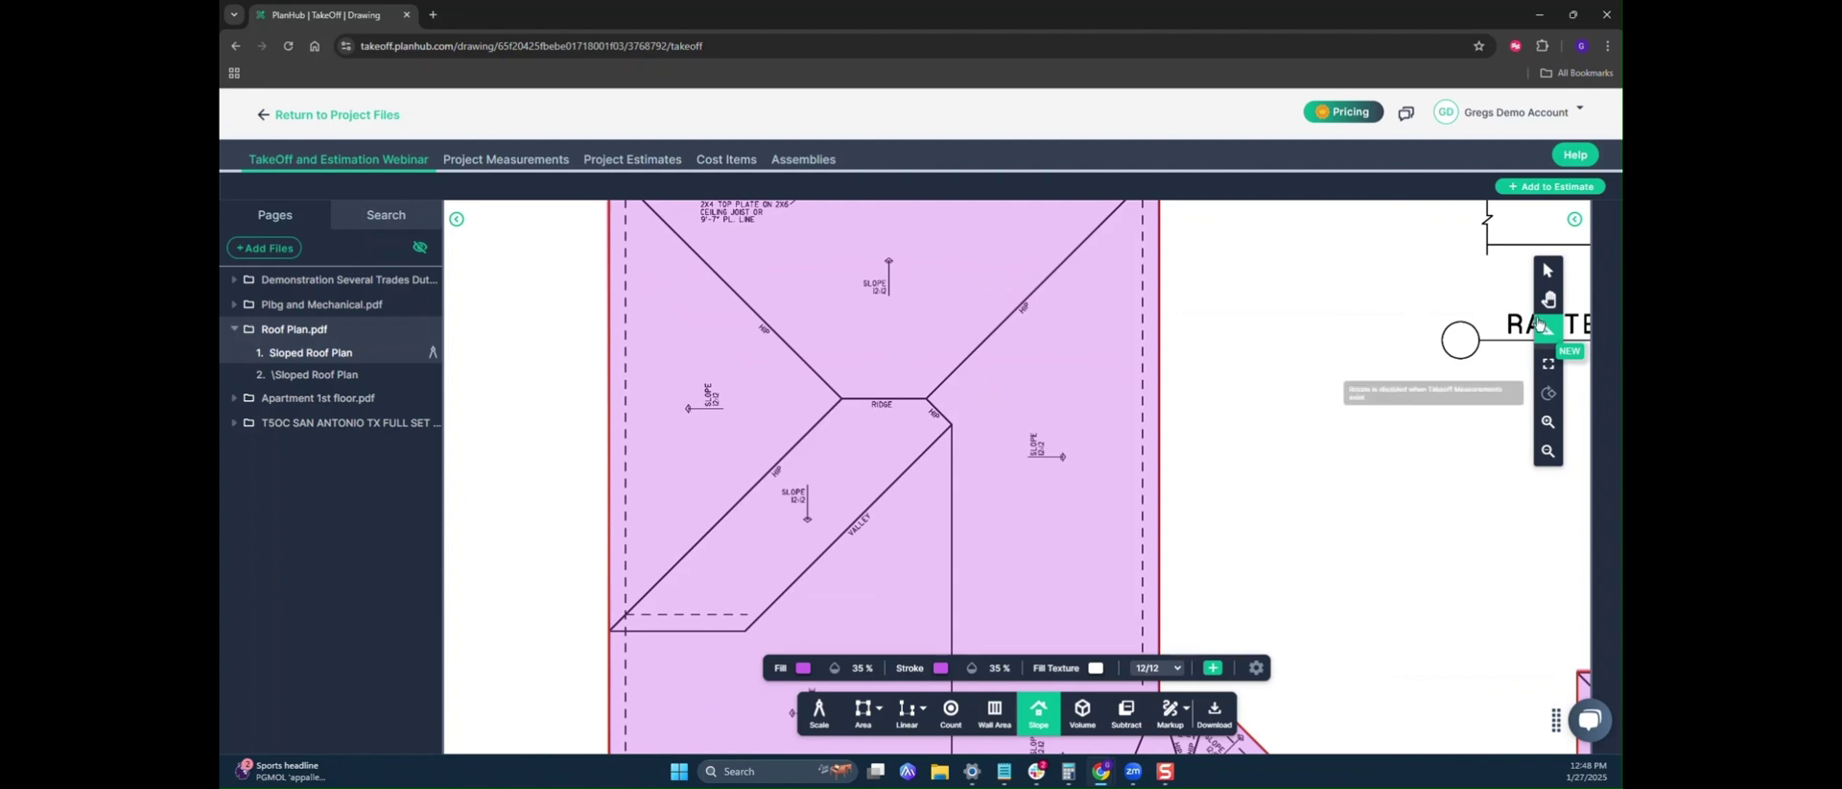
- Set up a new linear measurement named Valleys, using the scale set on the page
{"action": "key", "text": "Escape"}
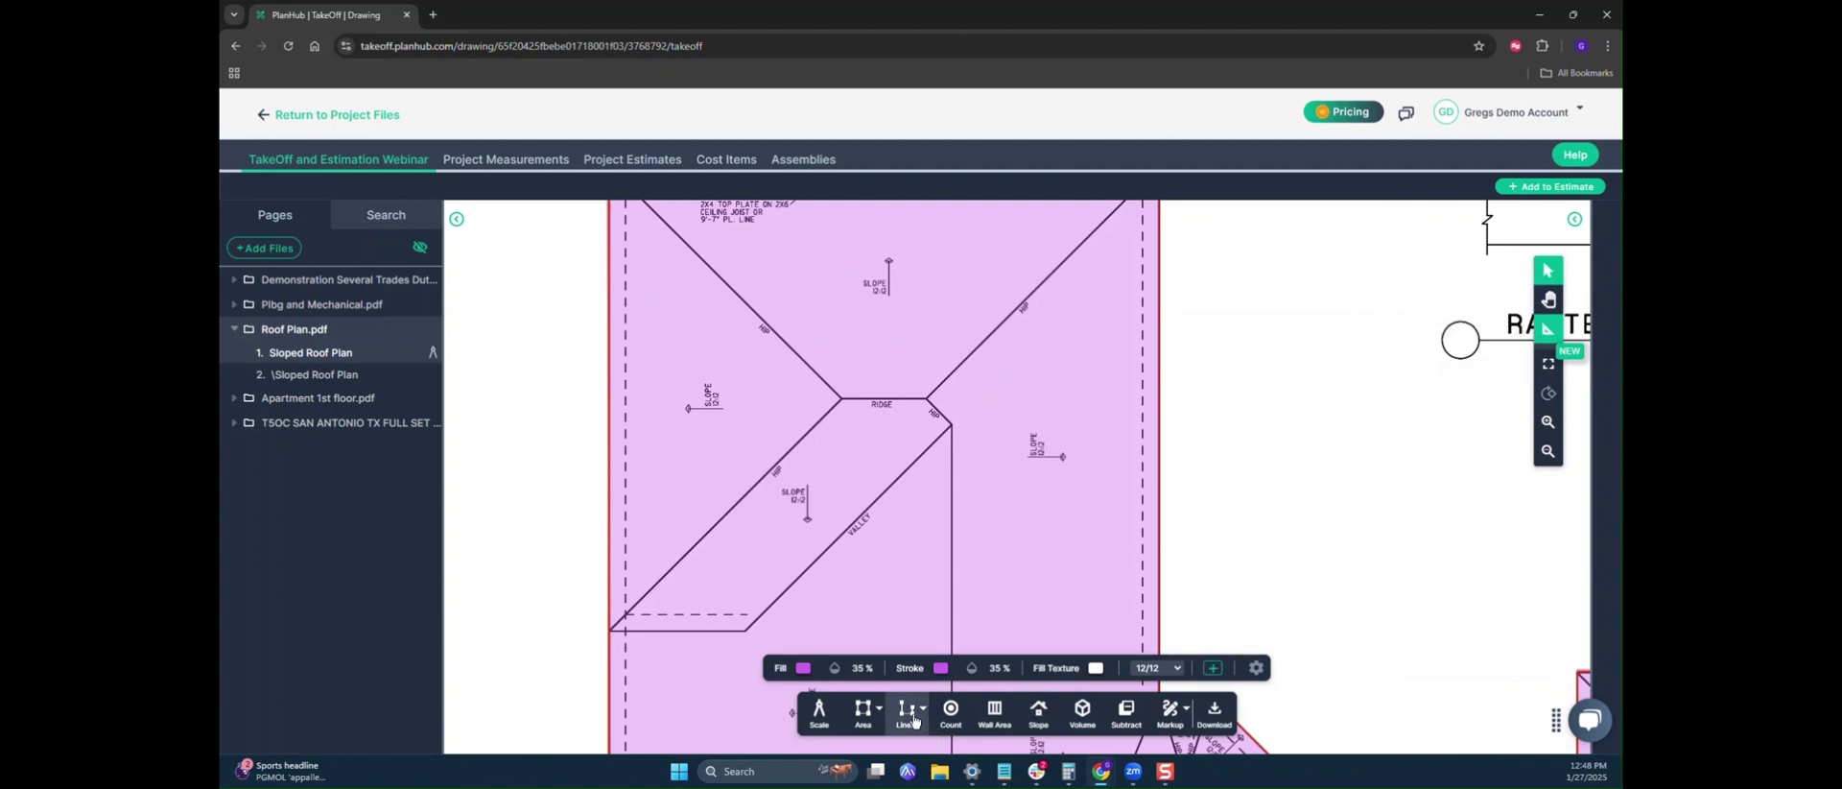
{"action": "left_click", "coordinate": [914, 714]}
{"action": "left_click", "coordinate": [928, 596]}
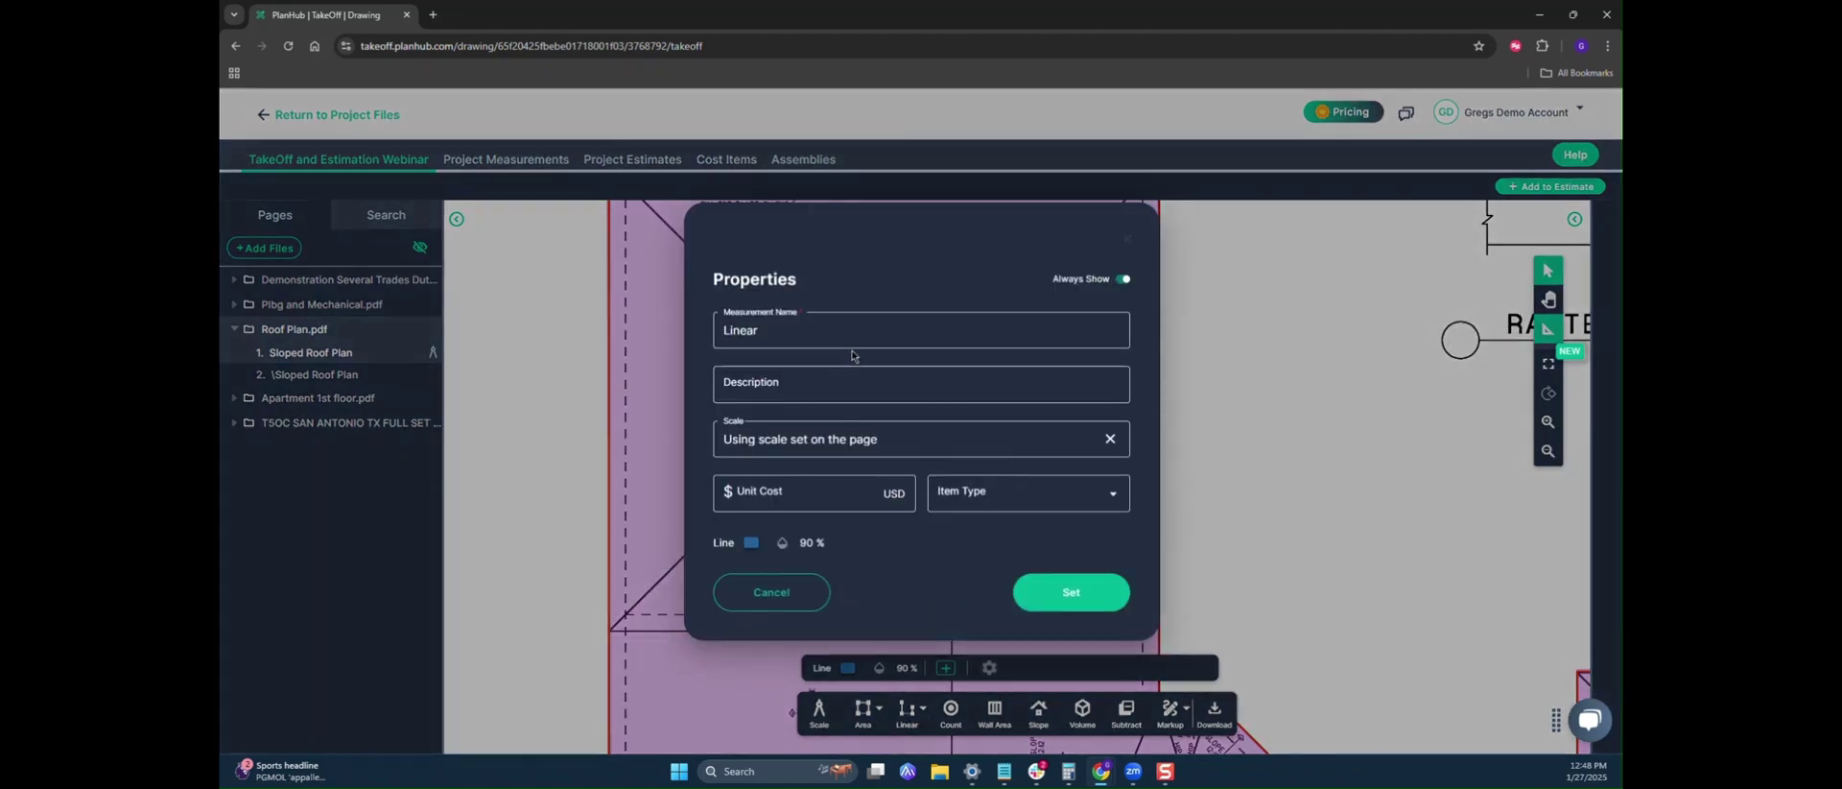
{"action": "left_click_drag", "start_coordinate": [804, 330], "coordinate": [688, 349]}
{"action": "type", "text": "Valleys"}
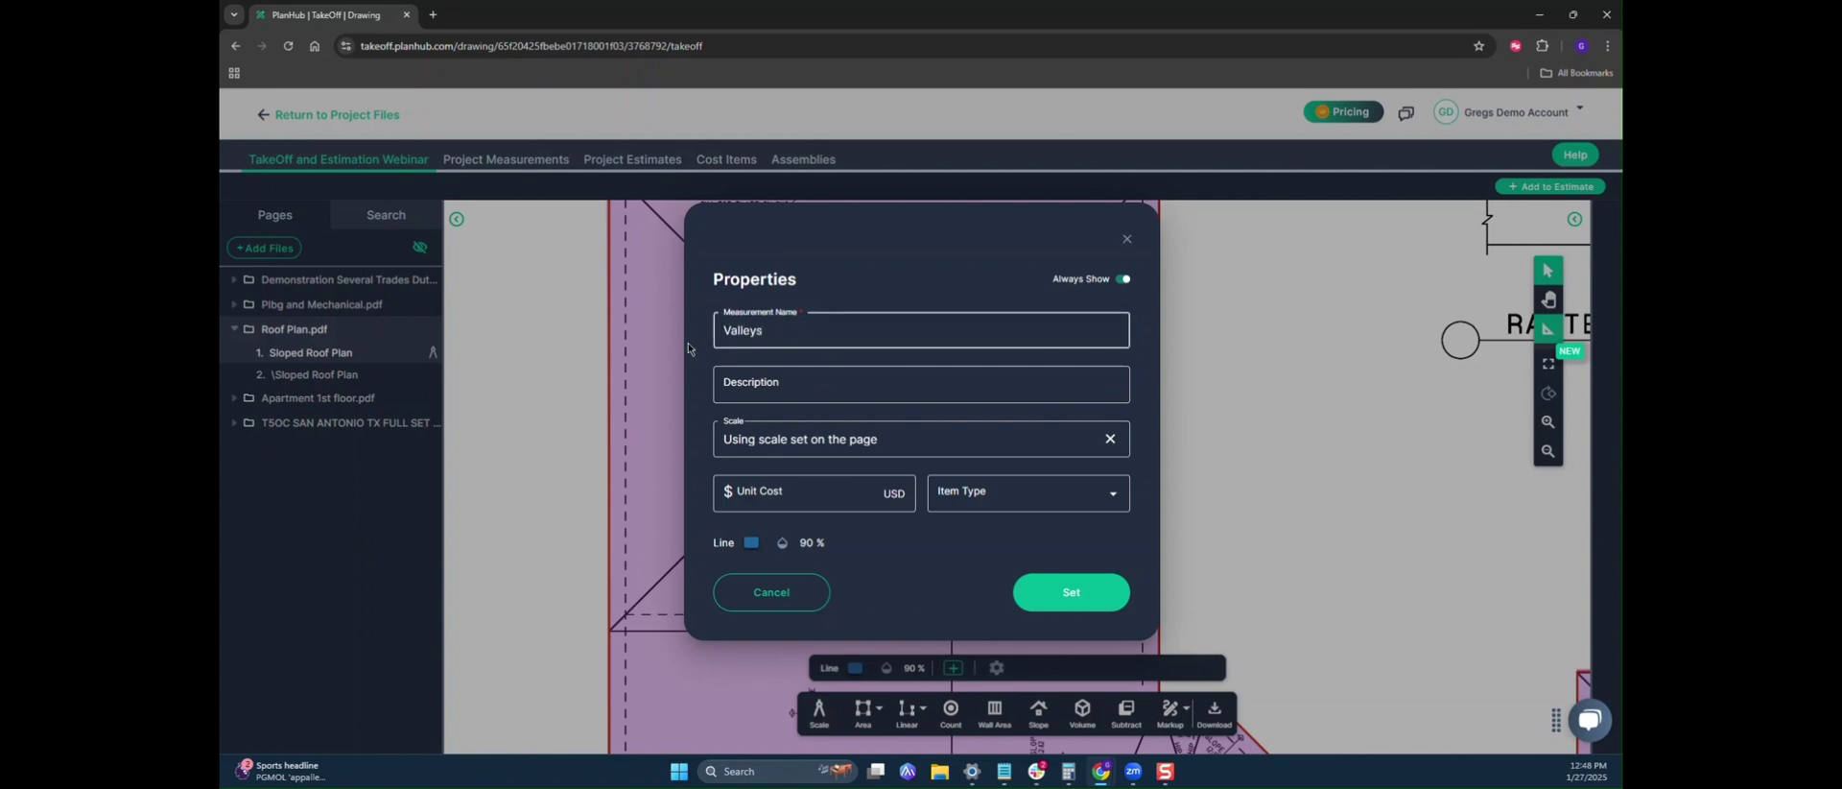
{"action": "left_click", "coordinate": [1062, 602]}
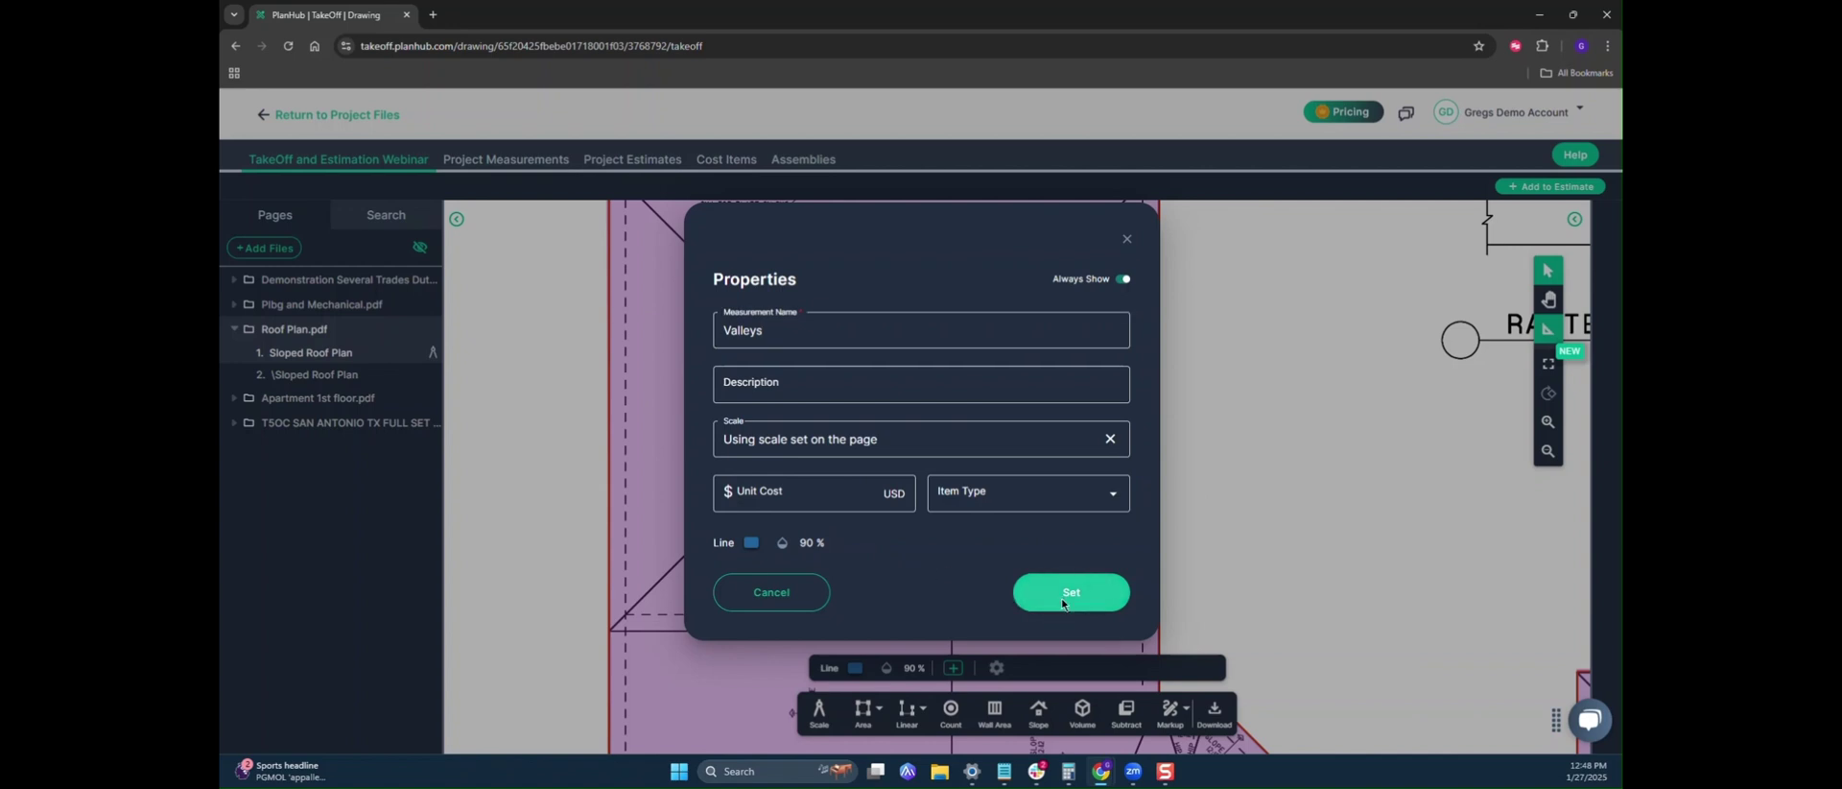
- Trace the valley line from the short ridge's hip corner down to the eave on the roof's upper section, and finish the Valleys measurement
{"action": "scroll", "coordinate": [963, 381], "scroll_direction": "down", "scroll_amount": 2}
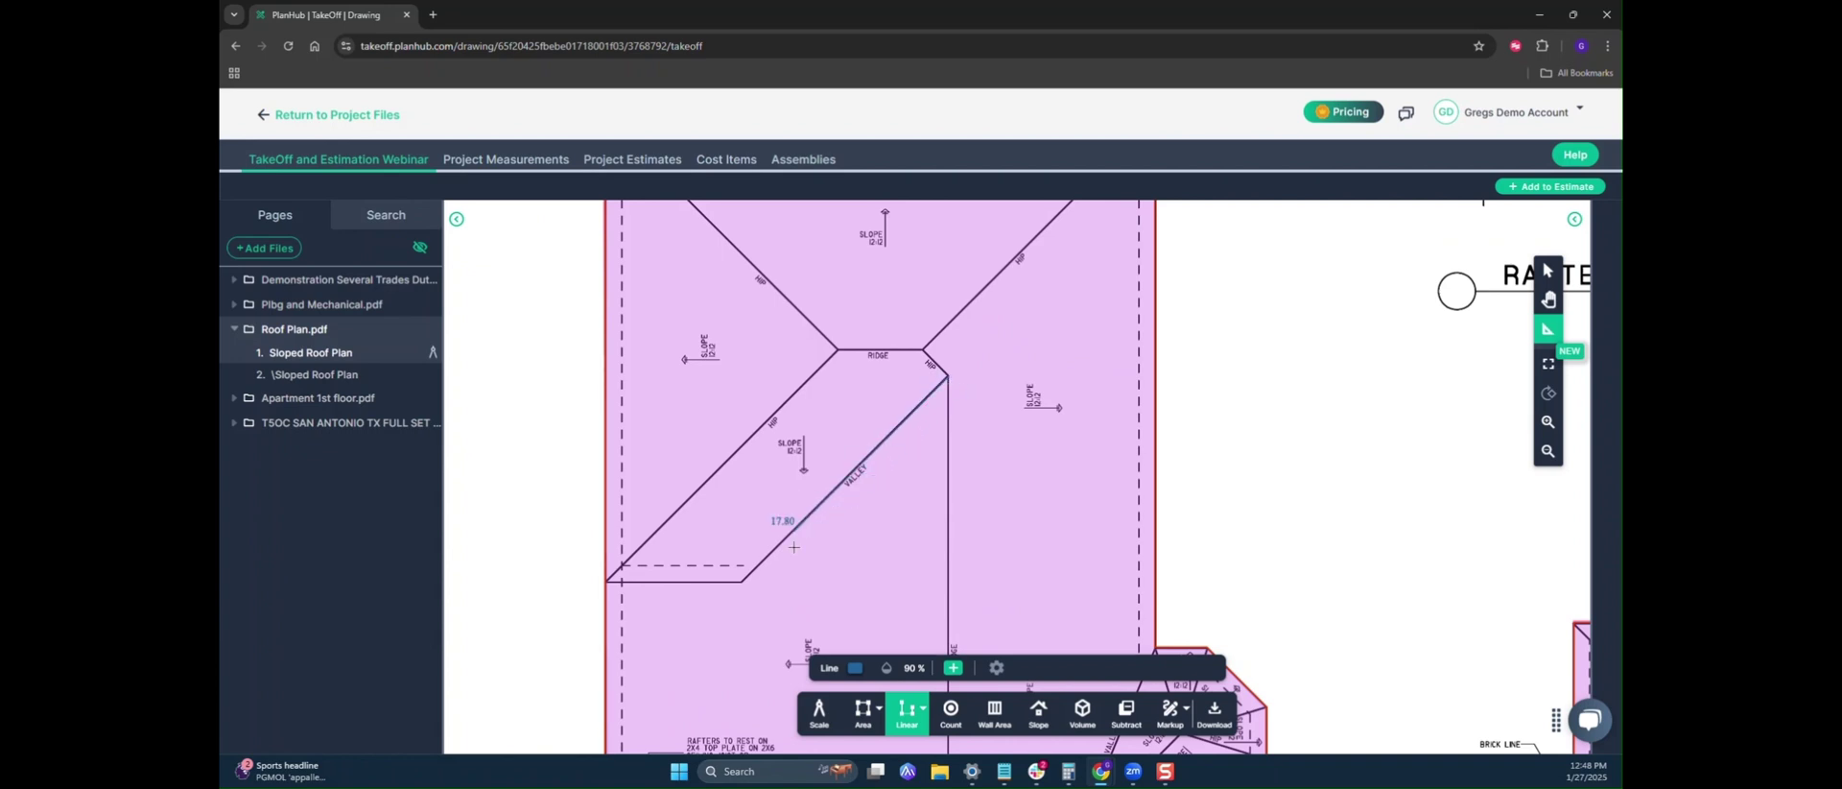
{"action": "left_click", "coordinate": [741, 581]}
{"action": "scroll", "coordinate": [607, 582], "scroll_direction": "down", "scroll_amount": 3}
{"action": "key", "text": "Escape"}
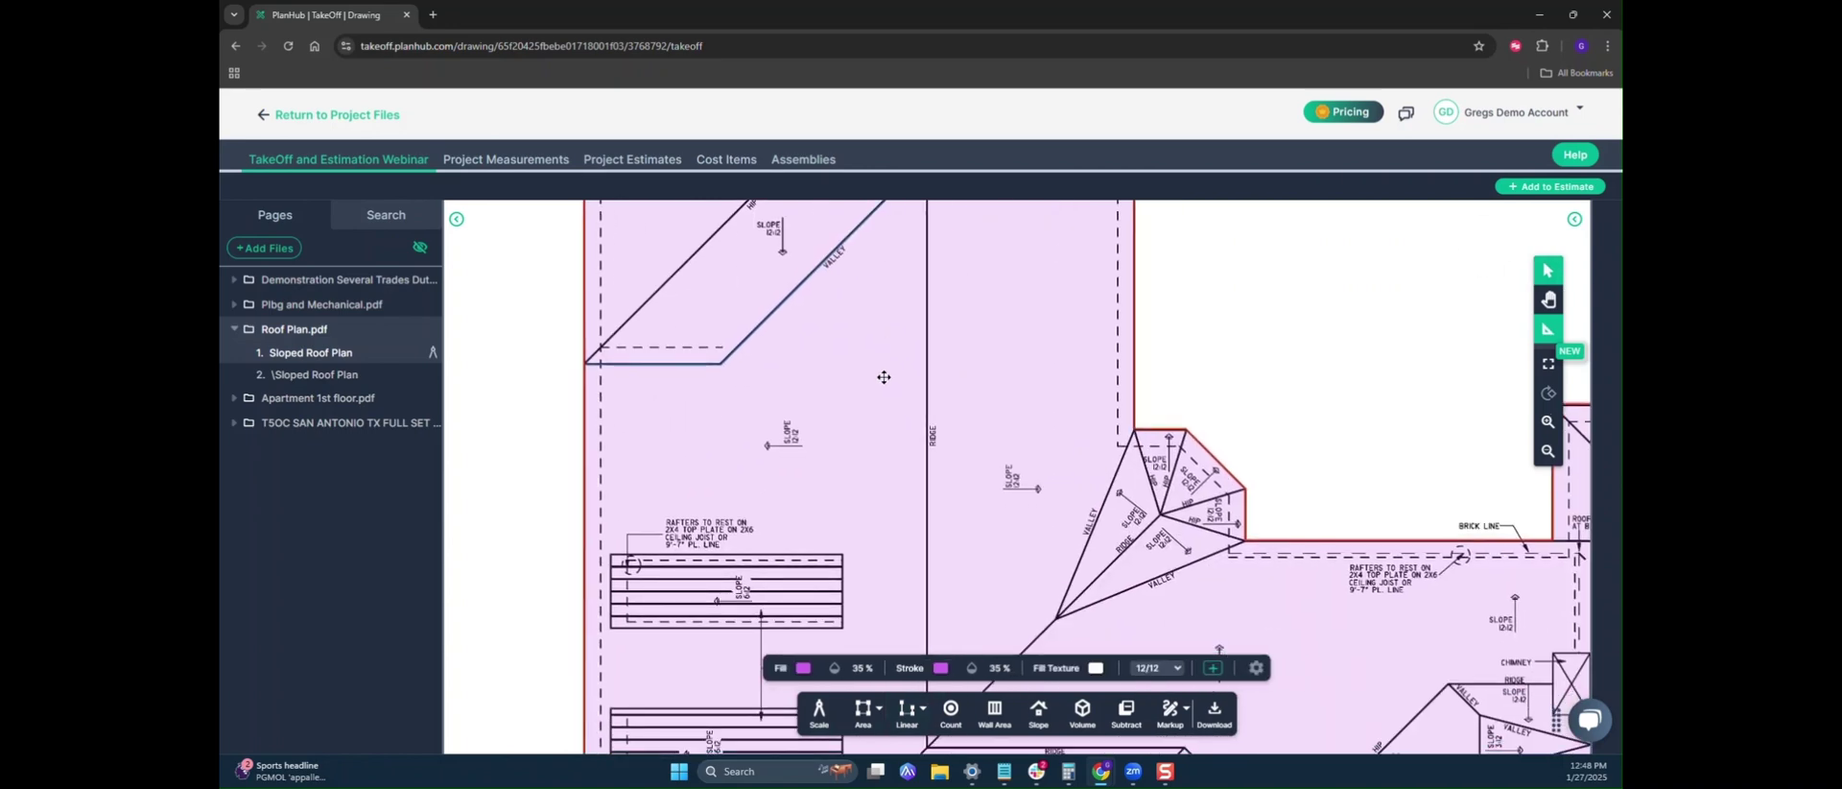
{"action": "scroll", "coordinate": [874, 449], "scroll_direction": "down", "scroll_amount": 2}
{"action": "scroll", "coordinate": [874, 449], "scroll_direction": "up", "scroll_amount": 2}
{"action": "scroll", "coordinate": [874, 449], "scroll_direction": "up", "scroll_amount": 2}
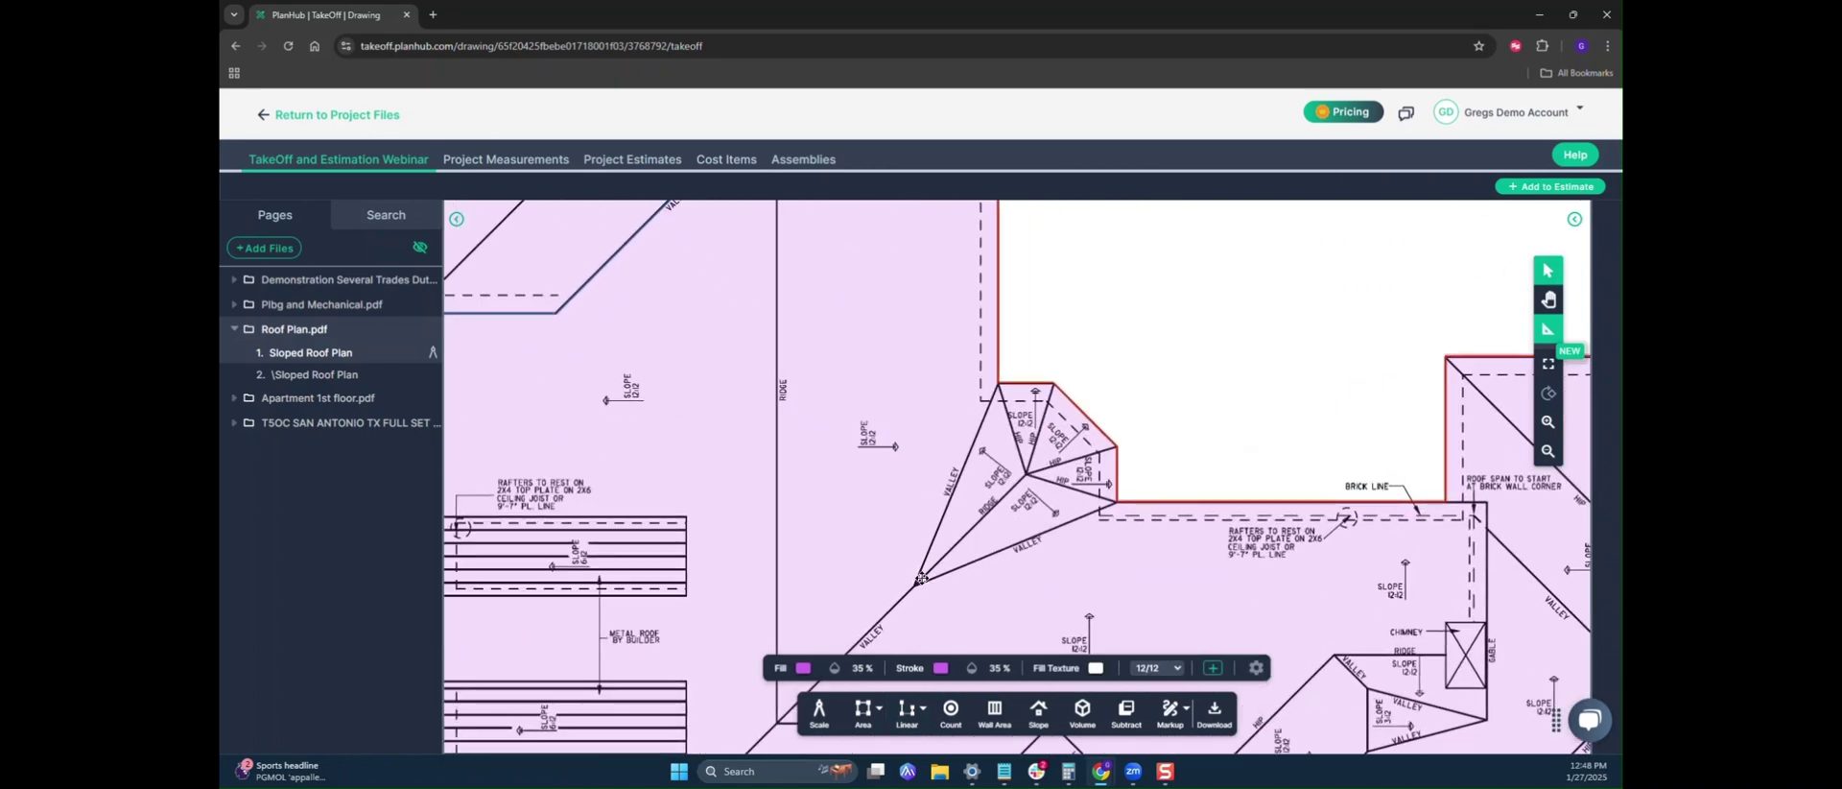
{"action": "scroll", "coordinate": [869, 478], "scroll_direction": "up", "scroll_amount": 2}
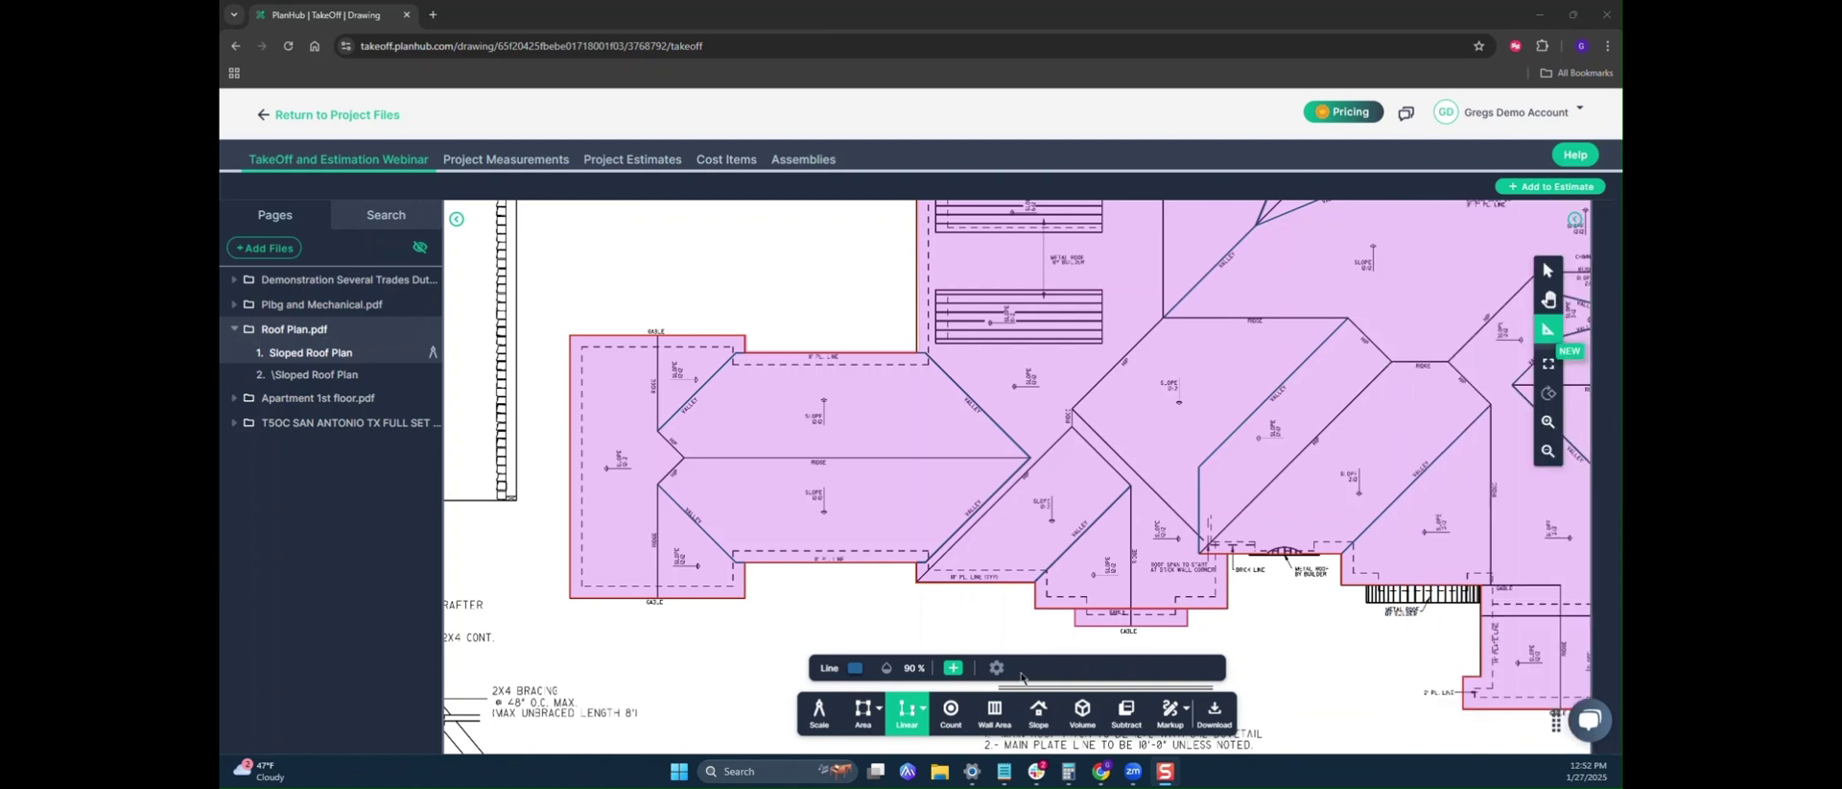
{"action": "left_click", "coordinate": [953, 672]}
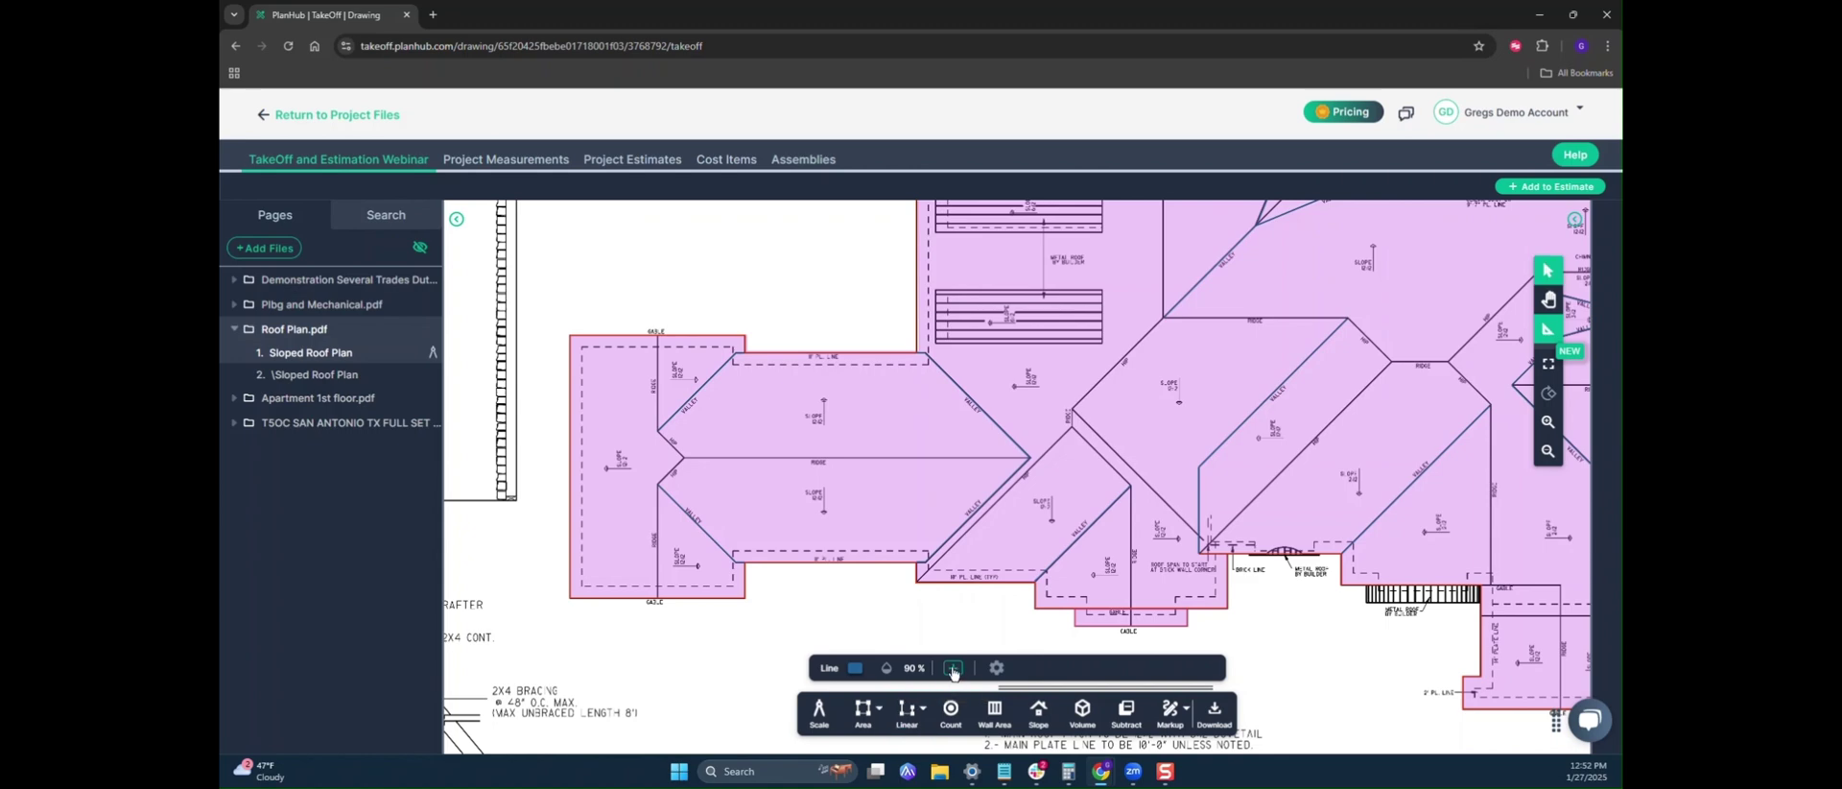
- Set up a new linear measurement named Ridges with a purple line colour
{"action": "left_click", "coordinate": [921, 709]}
{"action": "left_click", "coordinate": [916, 595]}
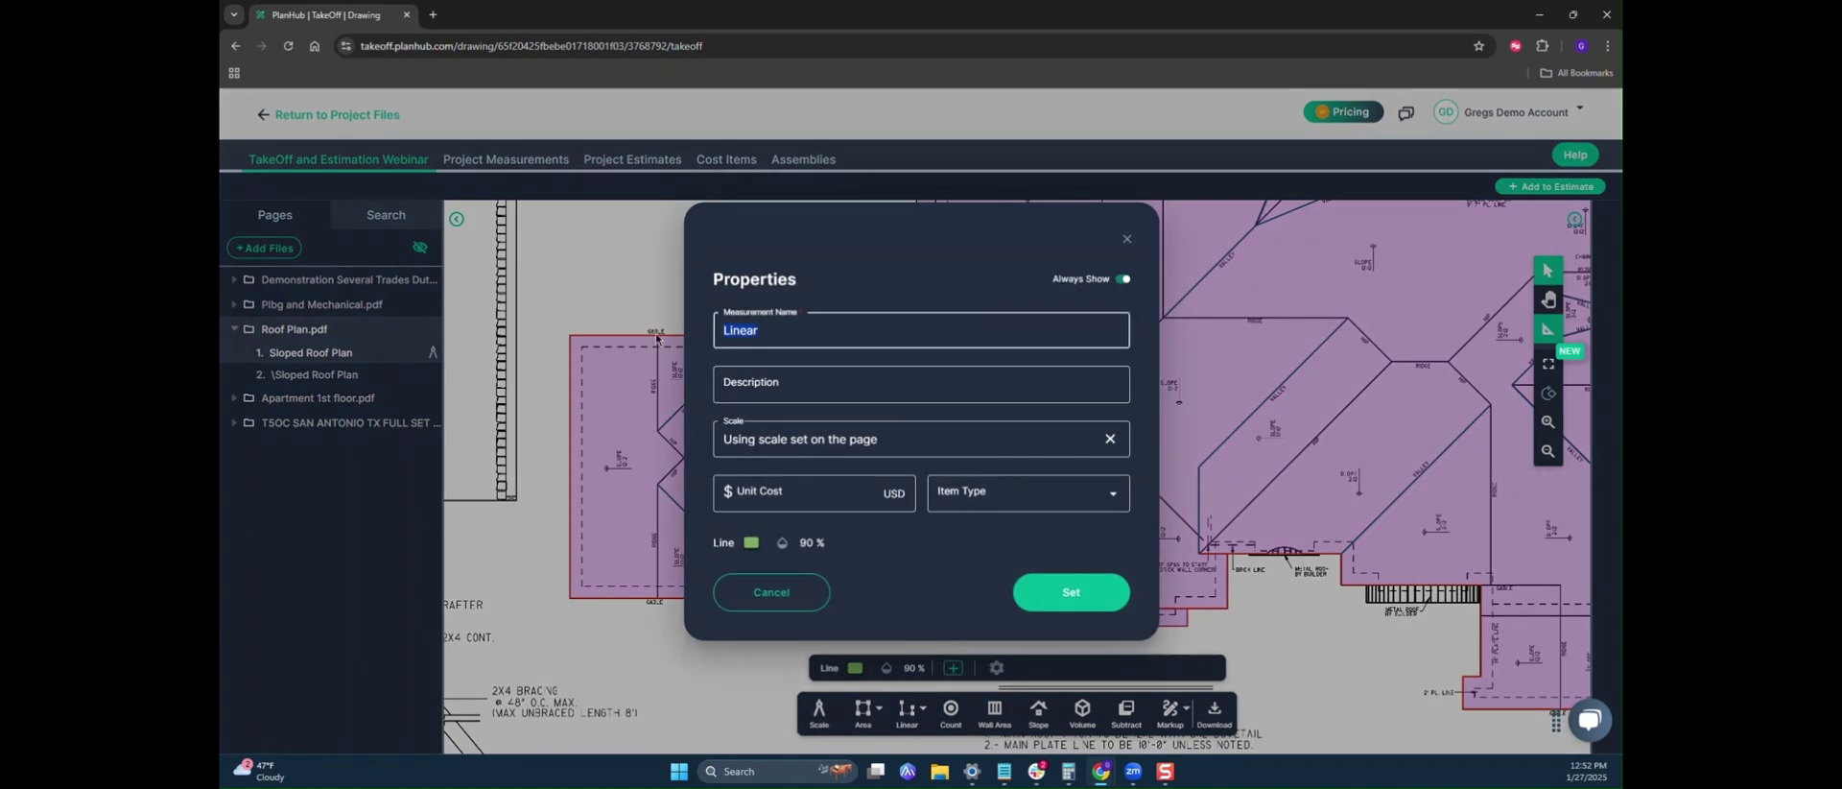
{"action": "type", "text": "Ridge"}
{"action": "key", "text": "BackSpace"}
{"action": "key", "text": "BackSpace"}
{"action": "key", "text": "BackSpace"}
{"action": "type", "text": "idge"}
{"action": "left_click", "coordinate": [753, 543]}
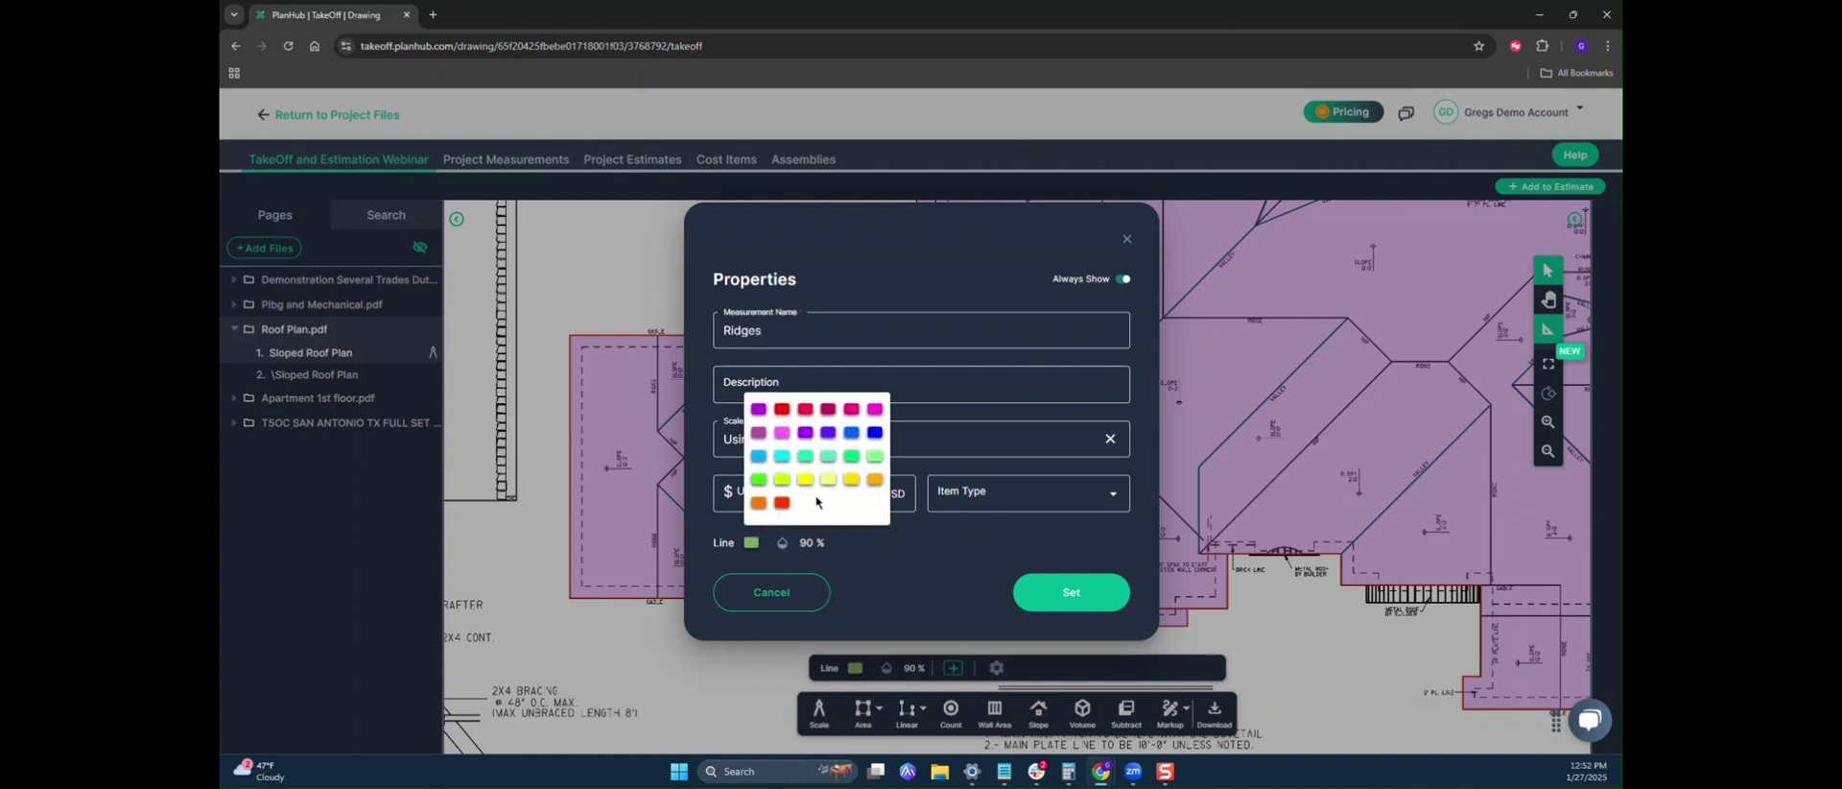
{"action": "left_click", "coordinate": [805, 432]}
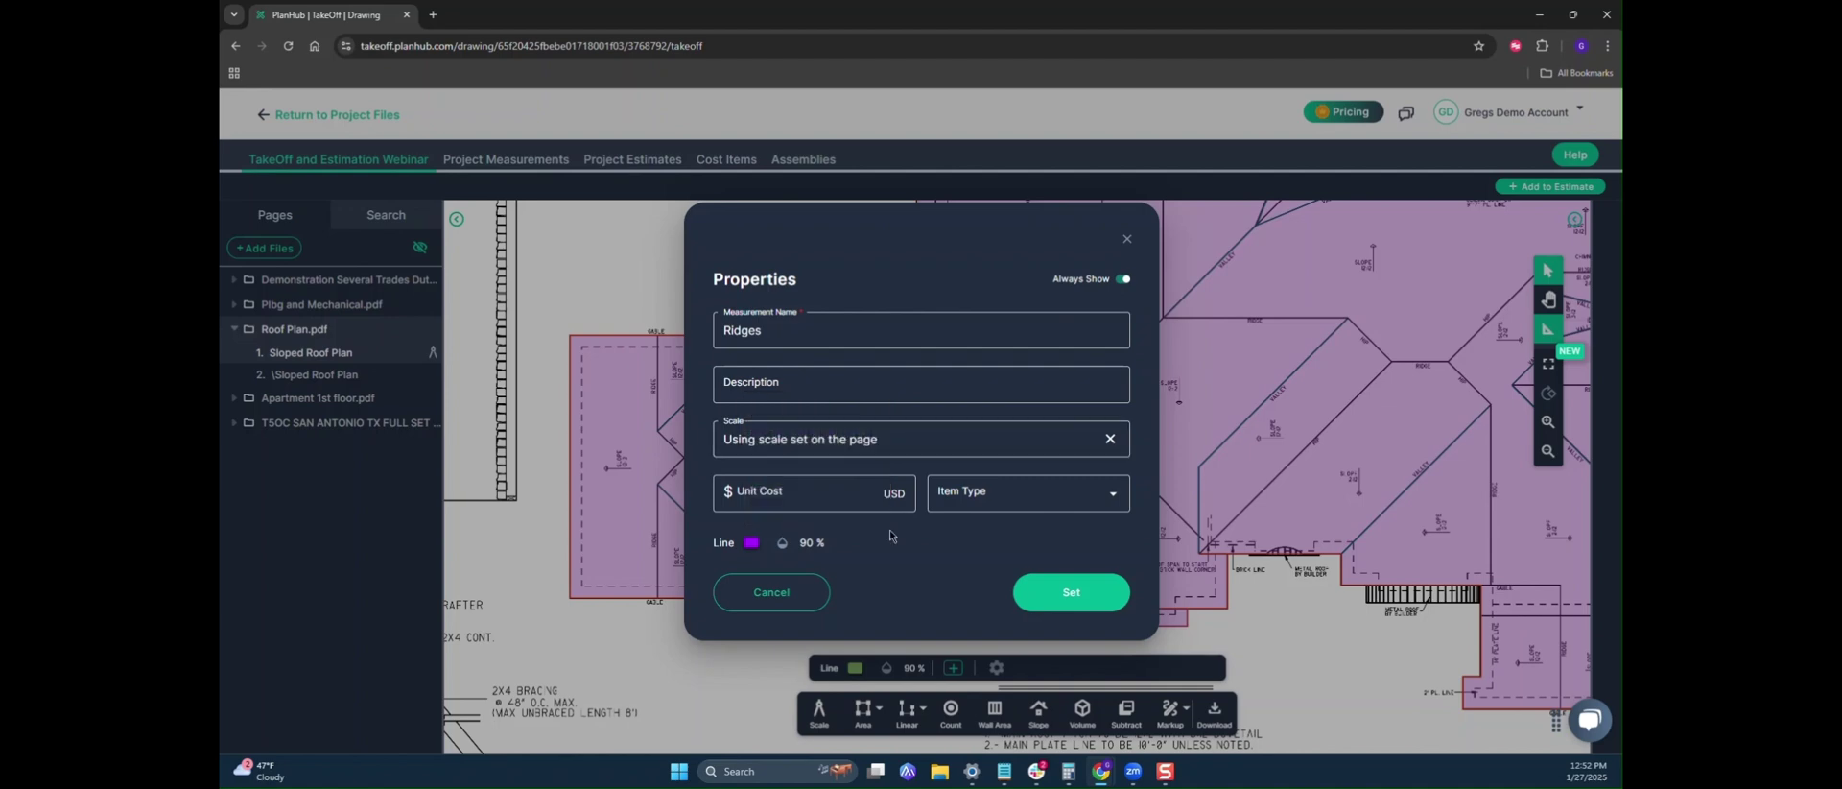
{"action": "left_click", "coordinate": [1073, 598]}
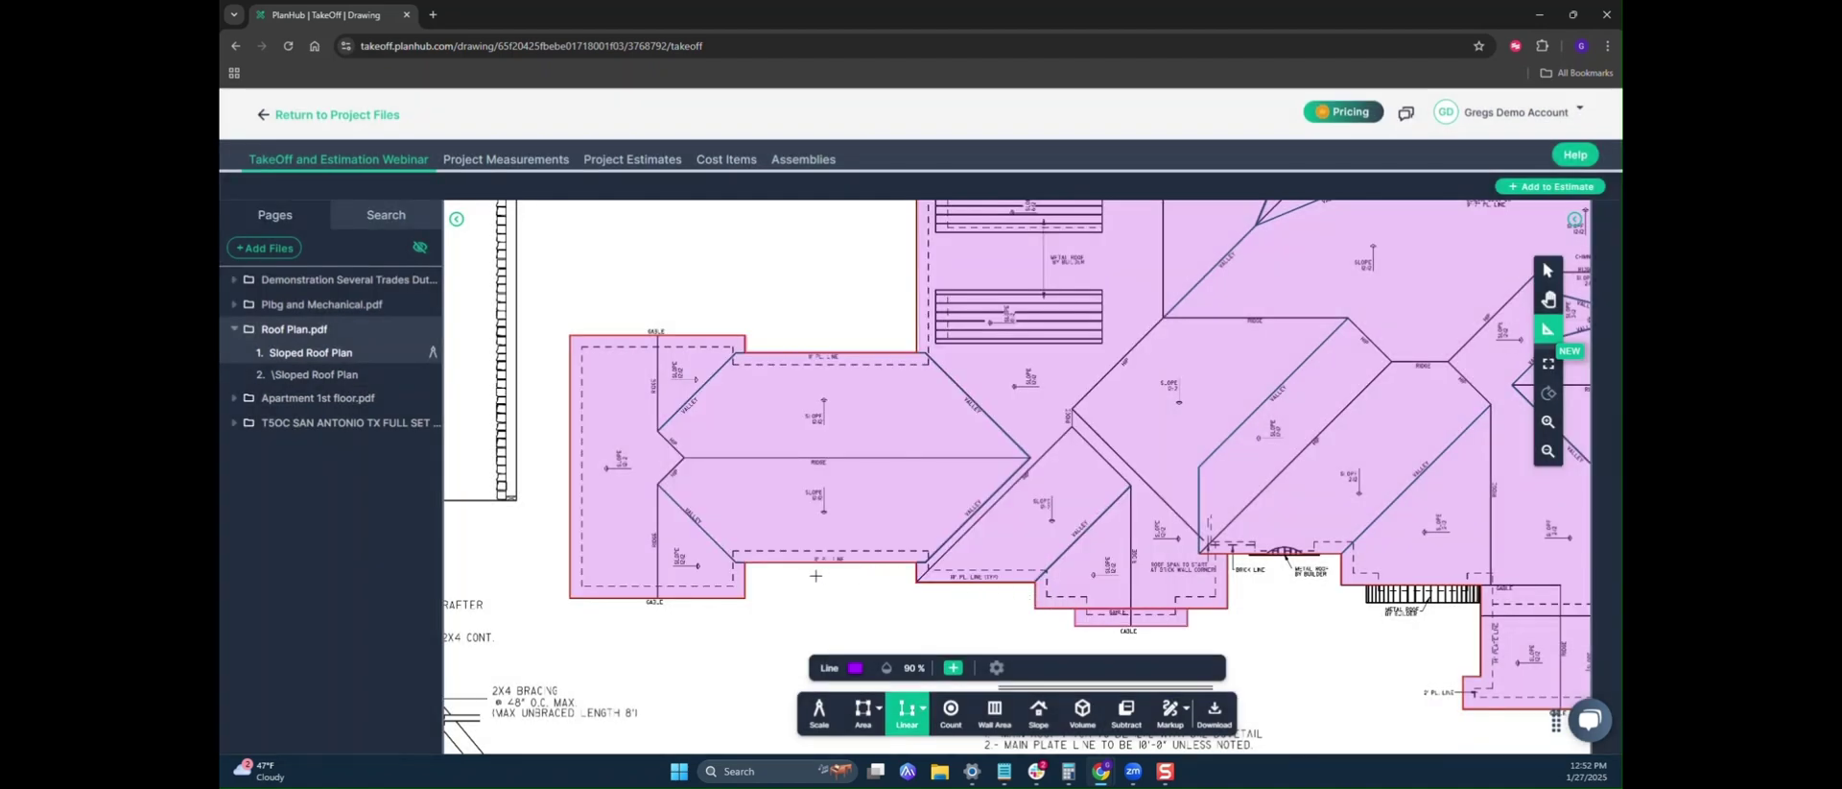
- Trace the lower gable ridge on the roof's left wing, from the gable edge up to the hip and valley junction
{"action": "scroll", "coordinate": [779, 572], "scroll_direction": "up", "scroll_amount": 3}
{"action": "scroll", "coordinate": [779, 572], "scroll_direction": "up", "scroll_amount": 1}
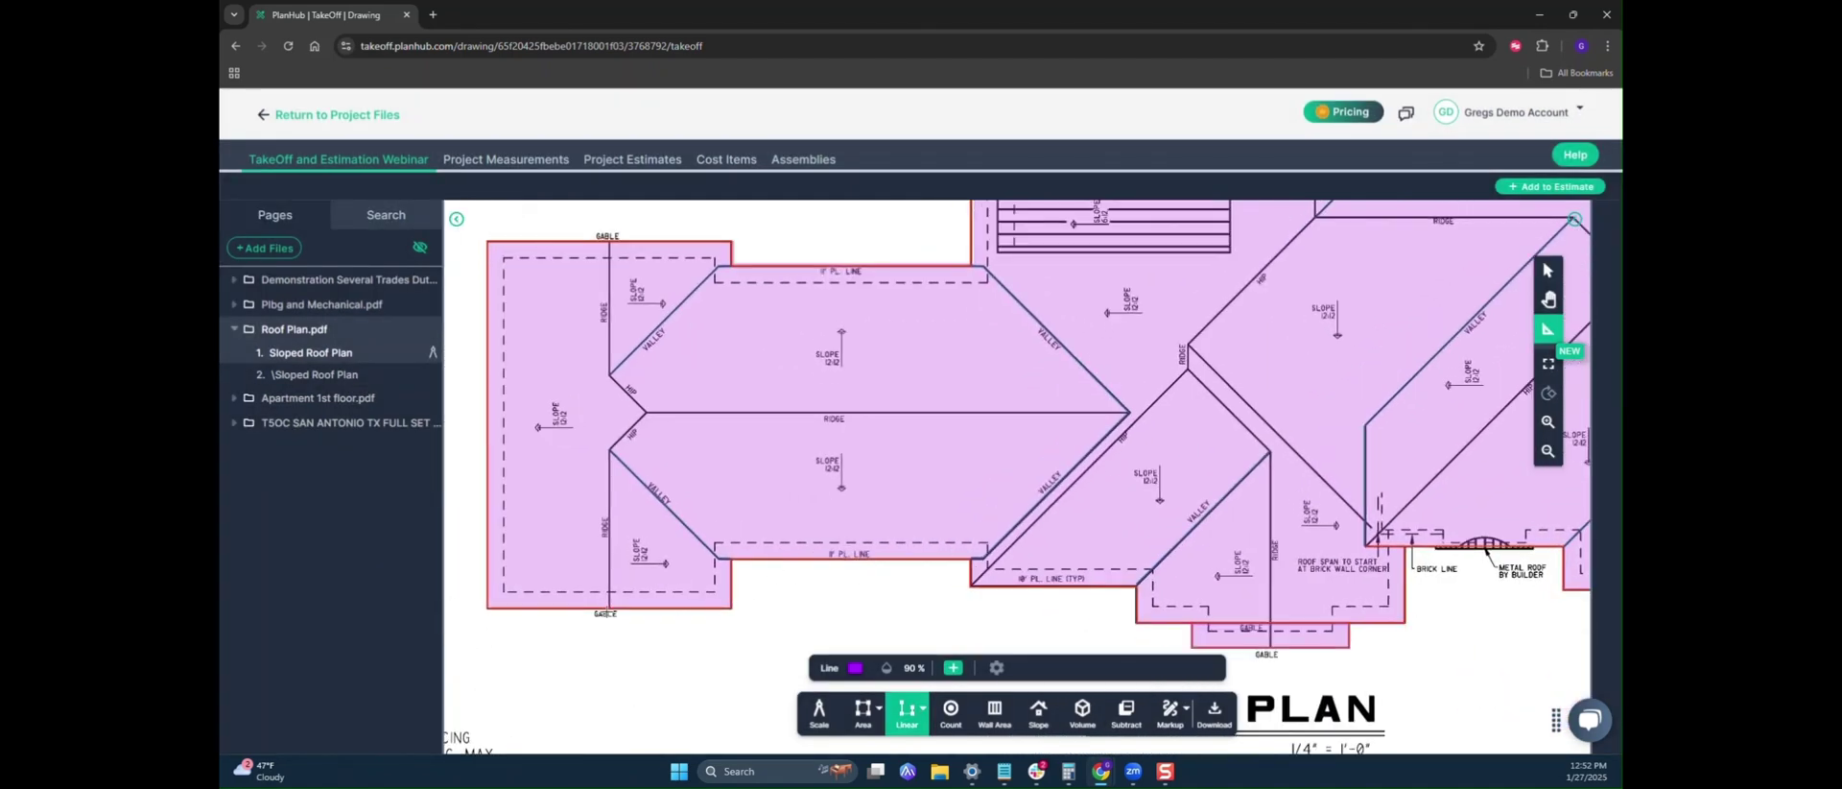
{"action": "left_click_drag", "start_coordinate": [779, 572], "coordinate": [836, 566]}
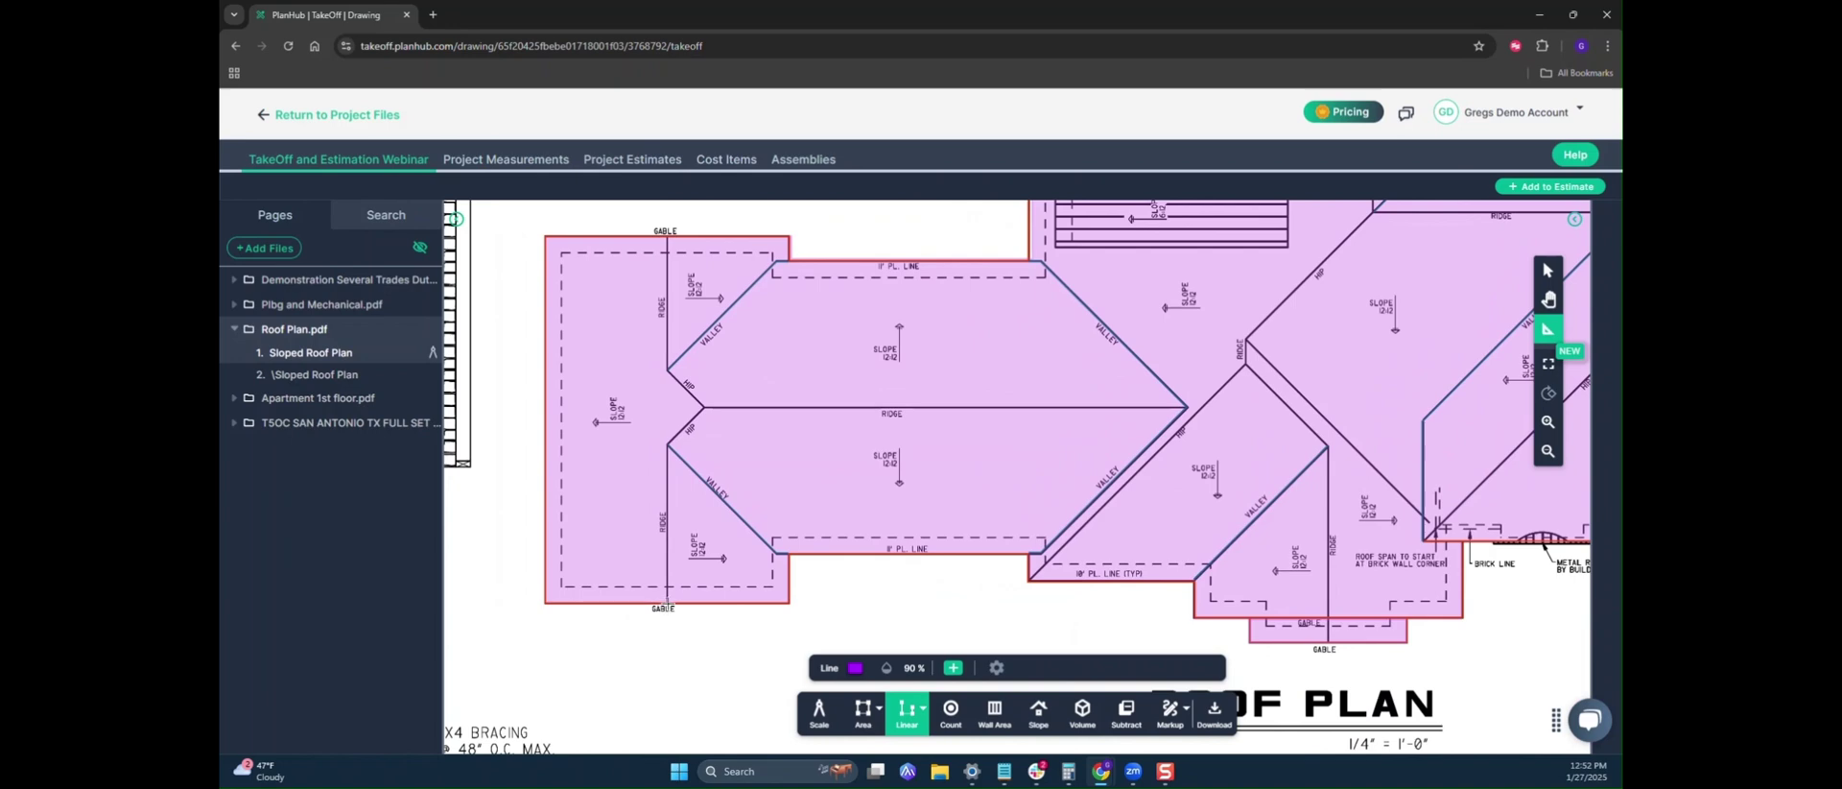
{"action": "scroll", "coordinate": [666, 599], "scroll_direction": "up", "scroll_amount": 2}
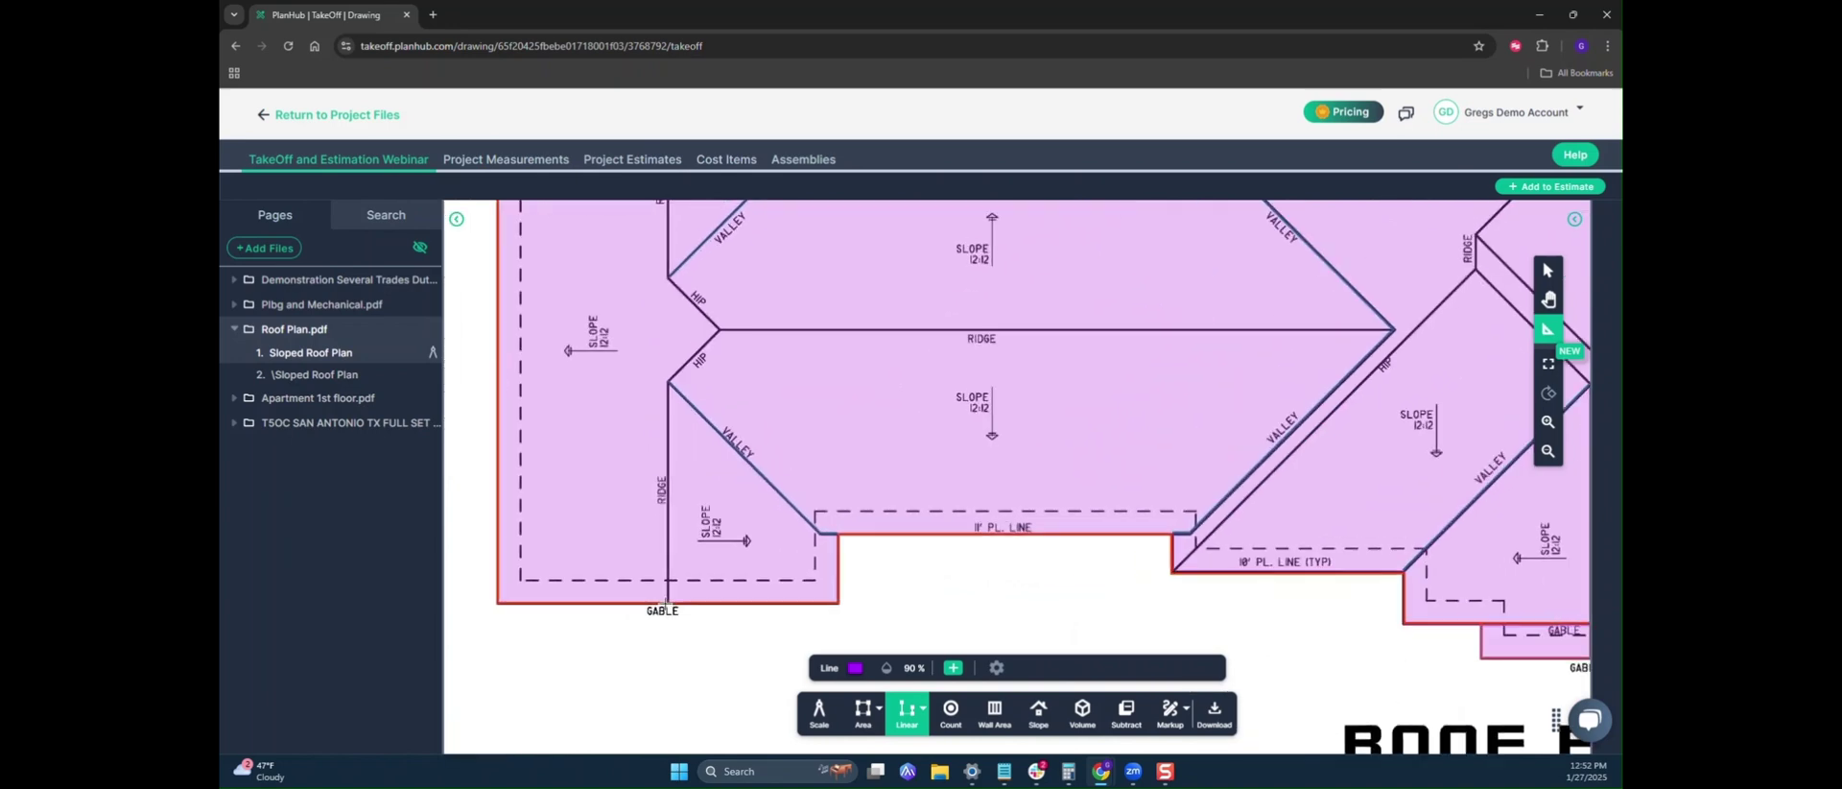
{"action": "left_click", "coordinate": [669, 602]}
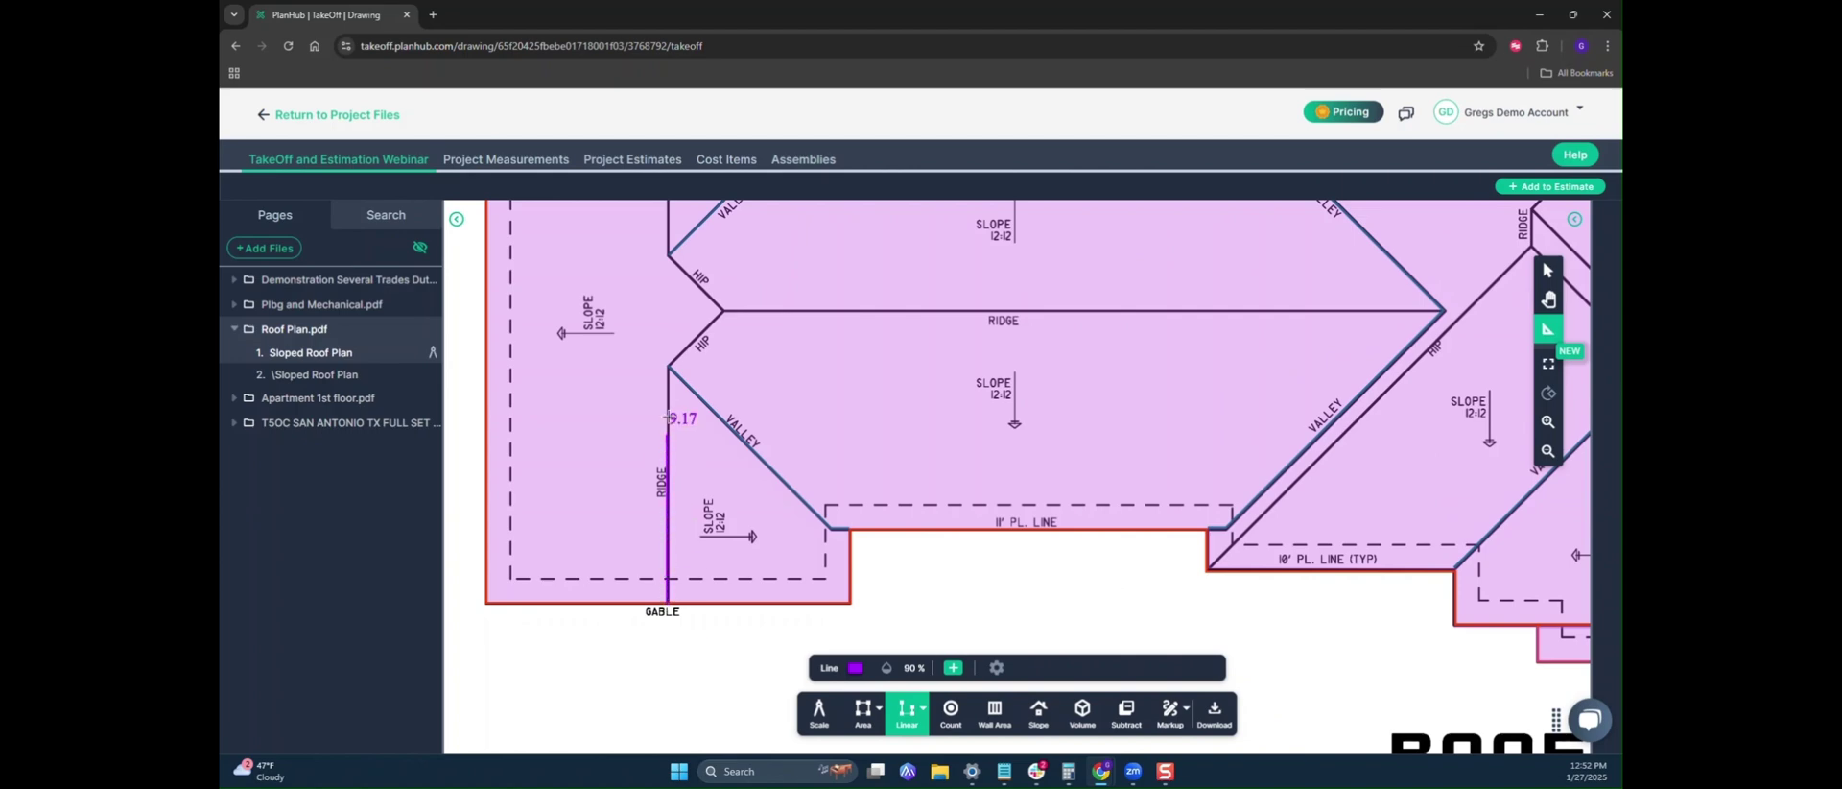
{"action": "double_click", "coordinate": [667, 367]}
{"action": "left_click_drag", "start_coordinate": [674, 337], "coordinate": [671, 562]}
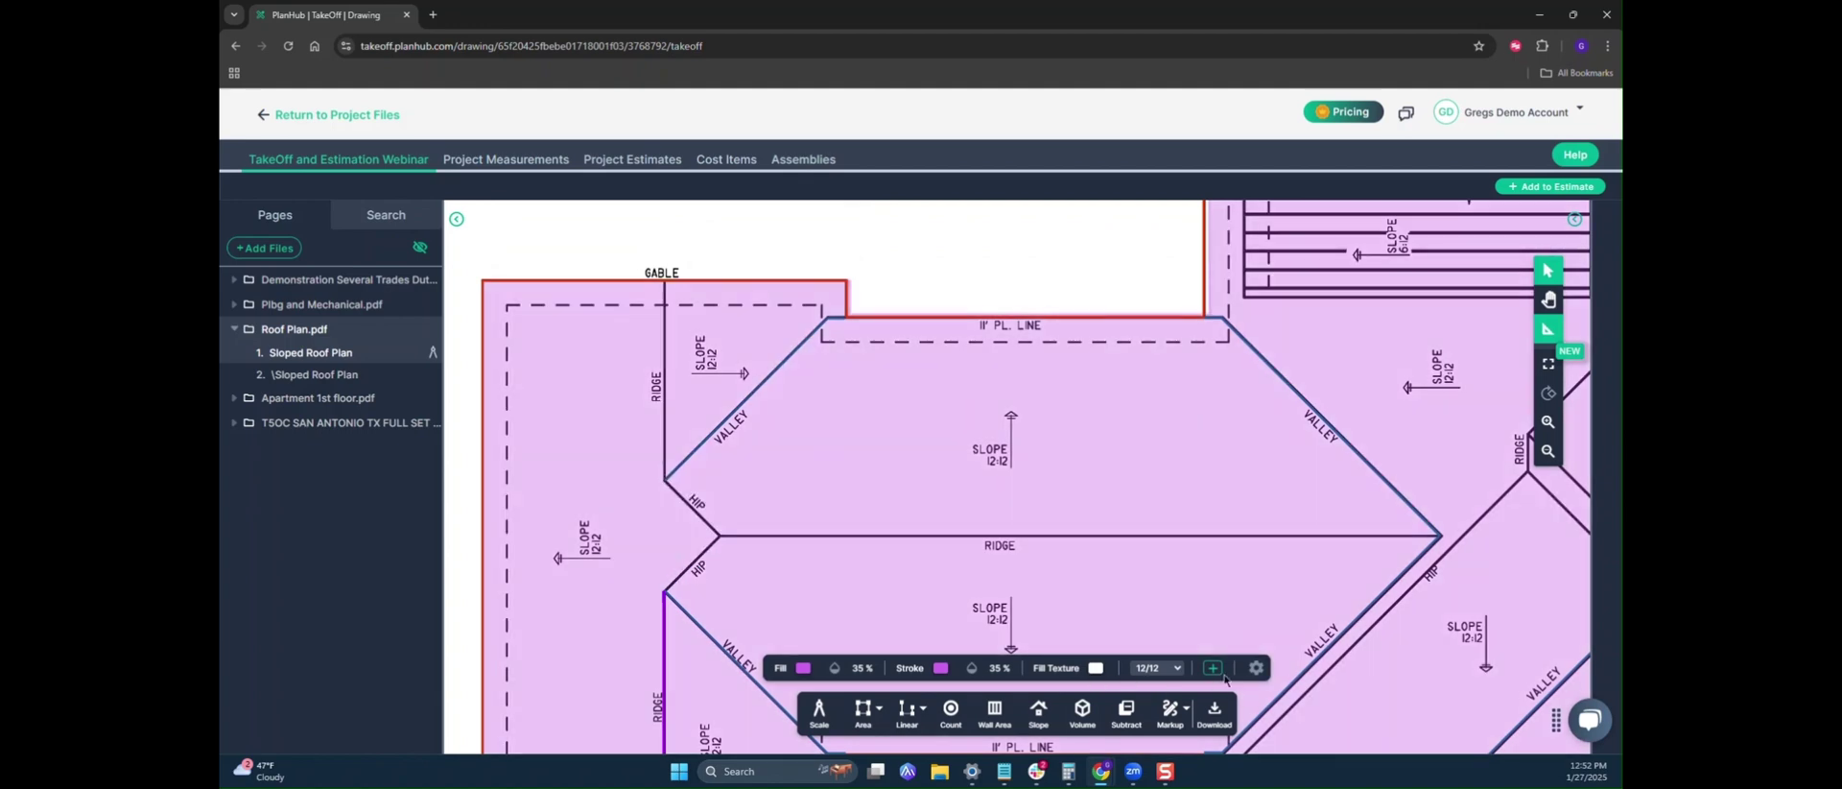
{"action": "left_click", "coordinate": [1038, 712]}
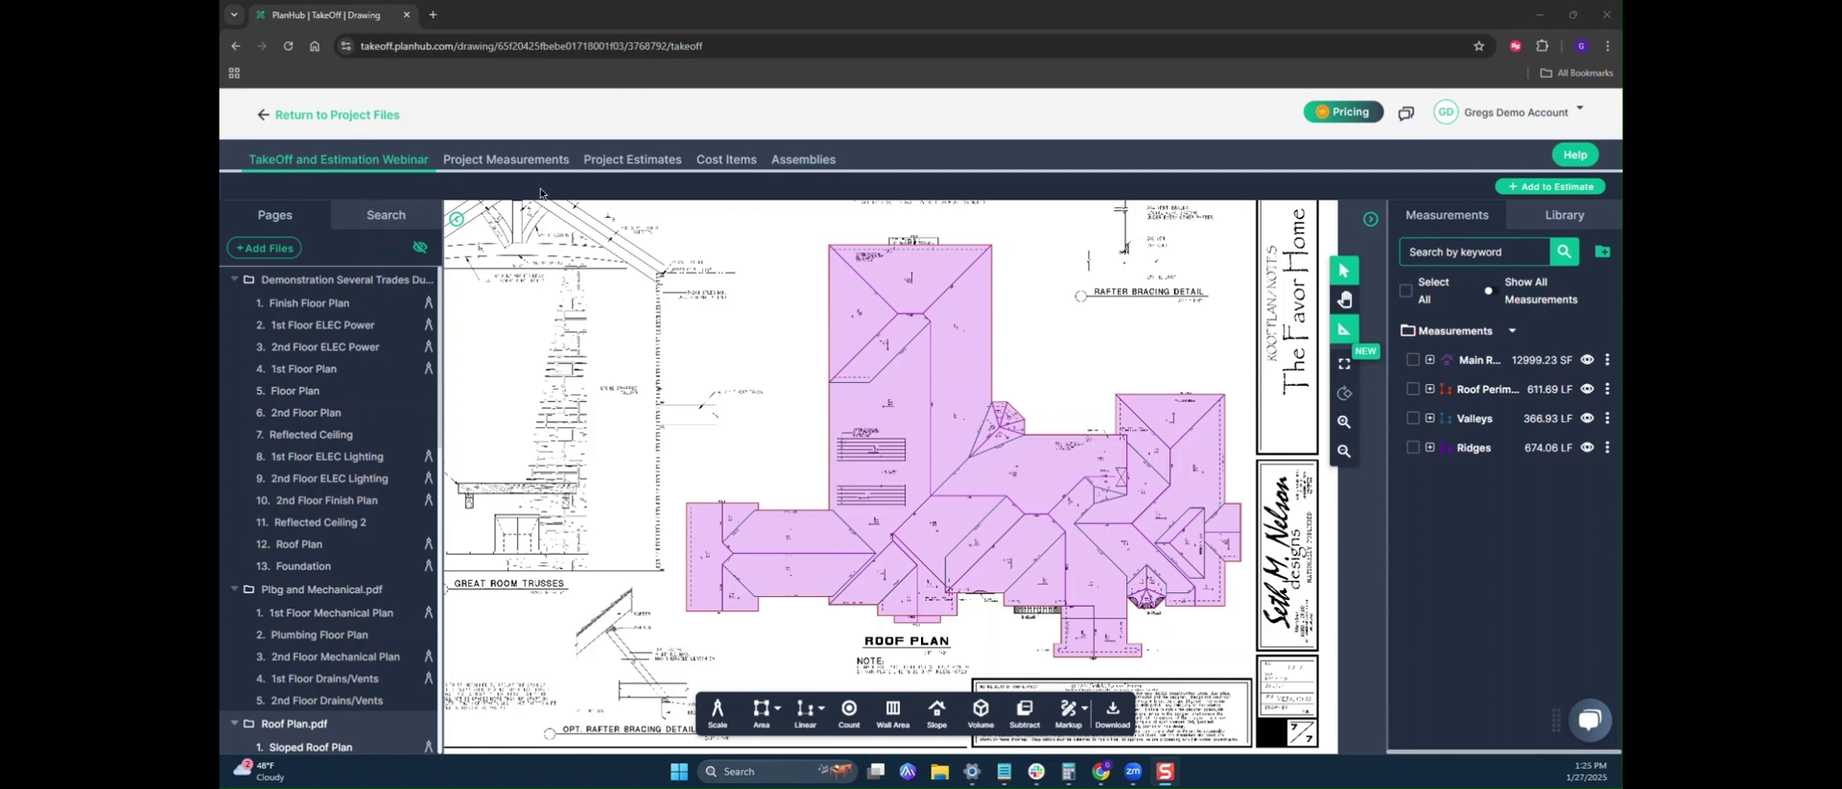
- Open the project estimates and rename Project Estimate 1 as TPO Roof
{"action": "left_click", "coordinate": [631, 161]}
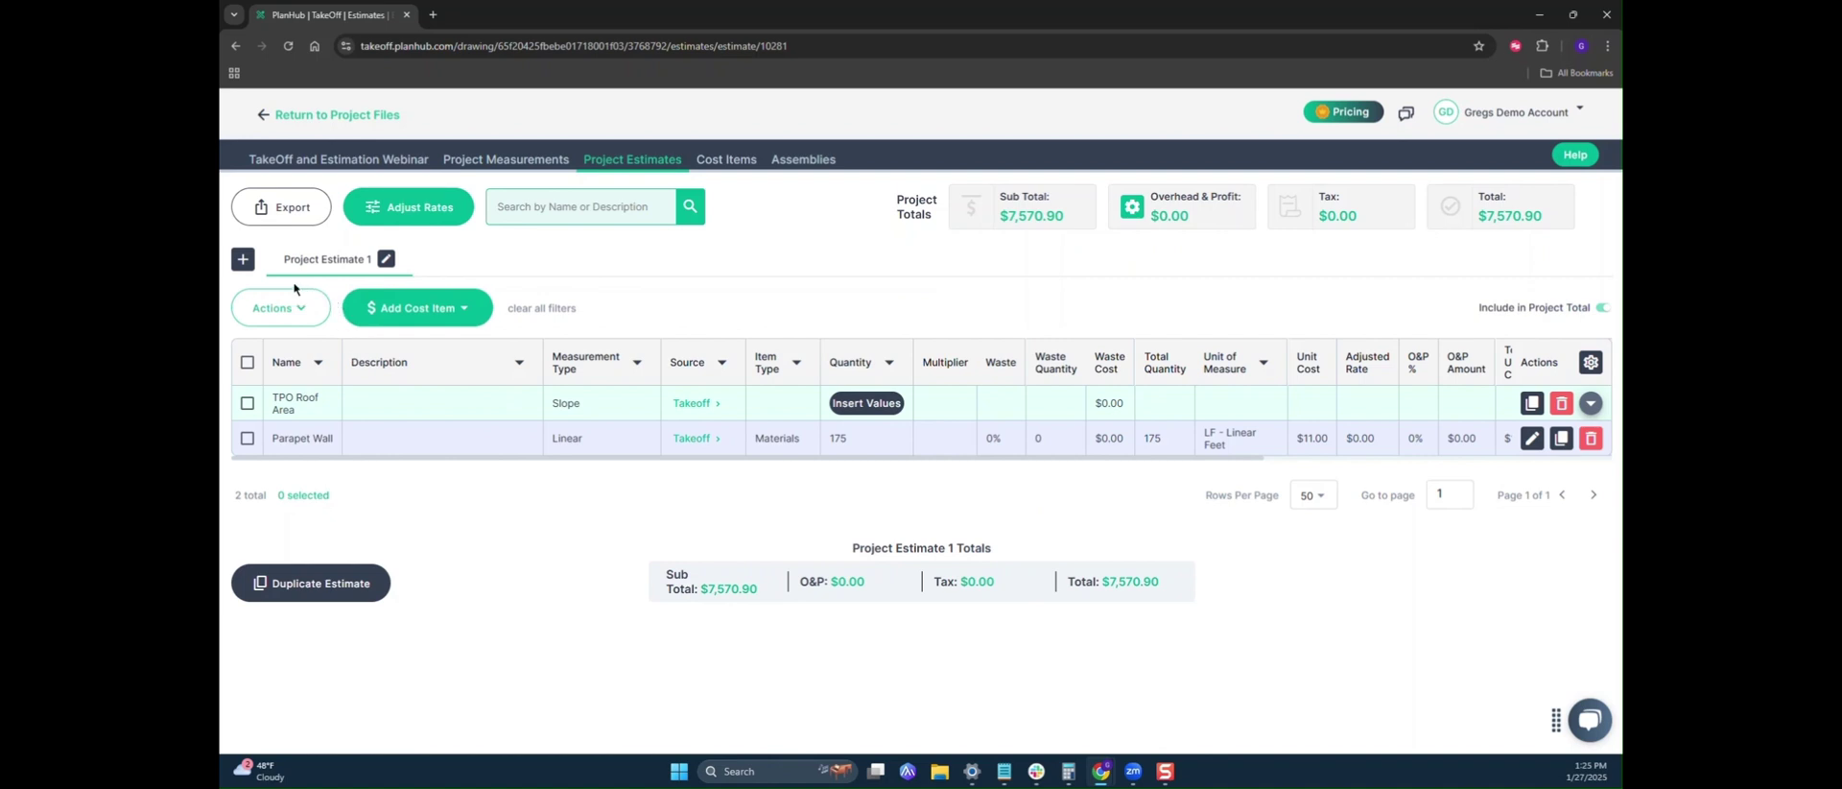
{"action": "left_click", "coordinate": [385, 259]}
{"action": "left_click_drag", "start_coordinate": [395, 269], "coordinate": [283, 265]}
{"action": "type", "text": "T"}
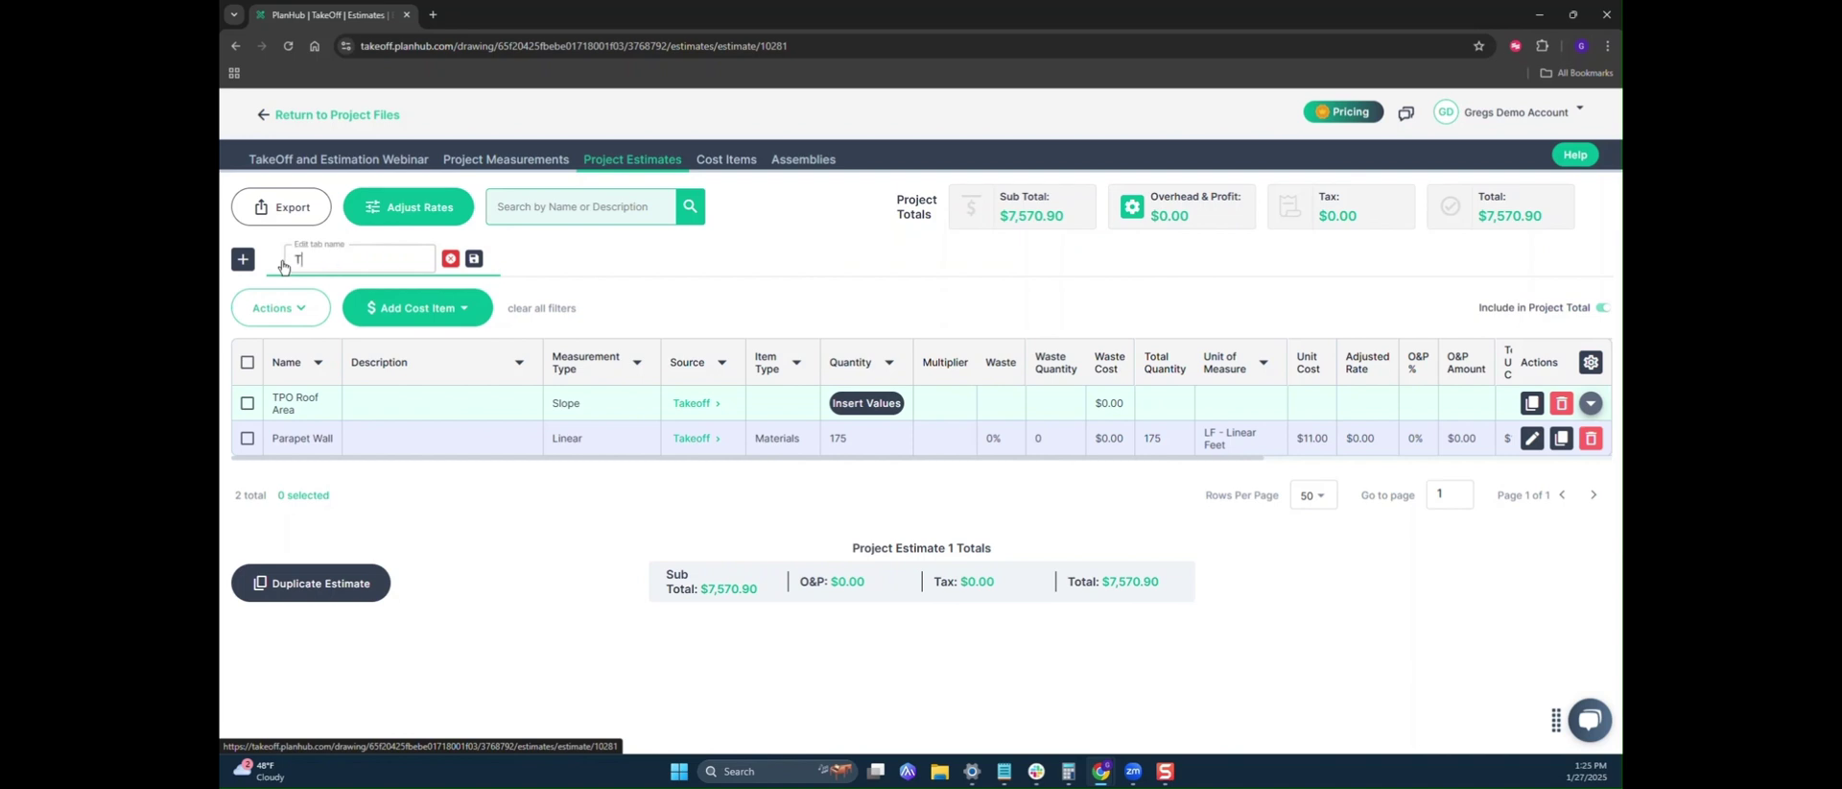
{"action": "type", "text": "PO Roof"}
{"action": "left_click", "coordinate": [474, 260]}
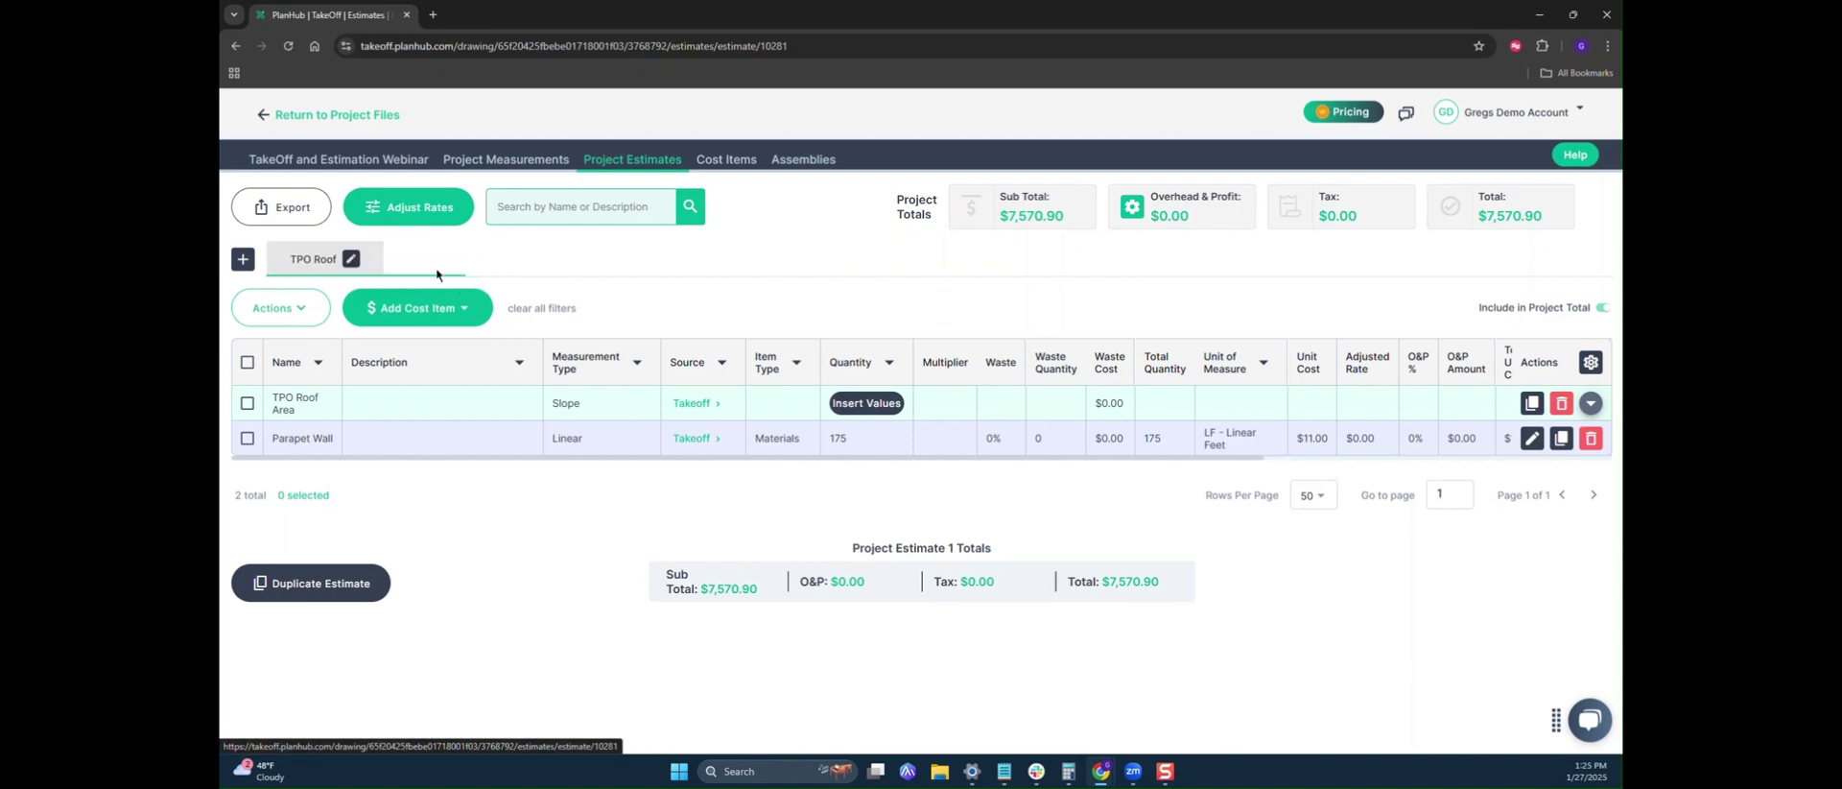
- Add a second project estimate and name it Asphalt
{"action": "left_click", "coordinate": [243, 259]}
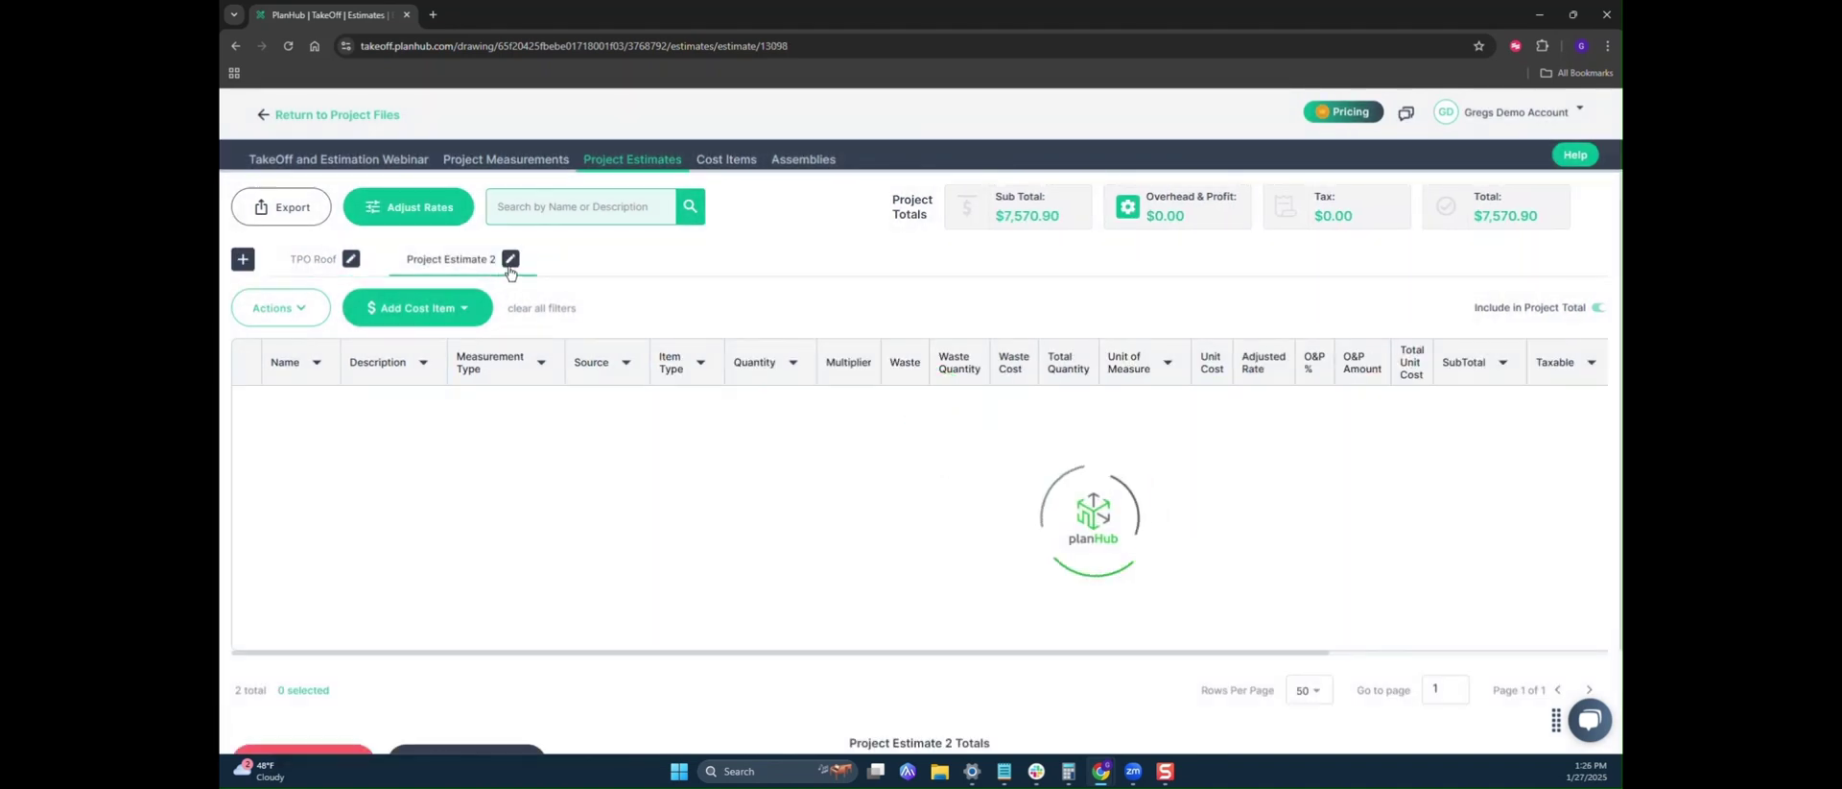
{"action": "left_click", "coordinate": [511, 258]}
{"action": "triple_click", "coordinate": [535, 260]}
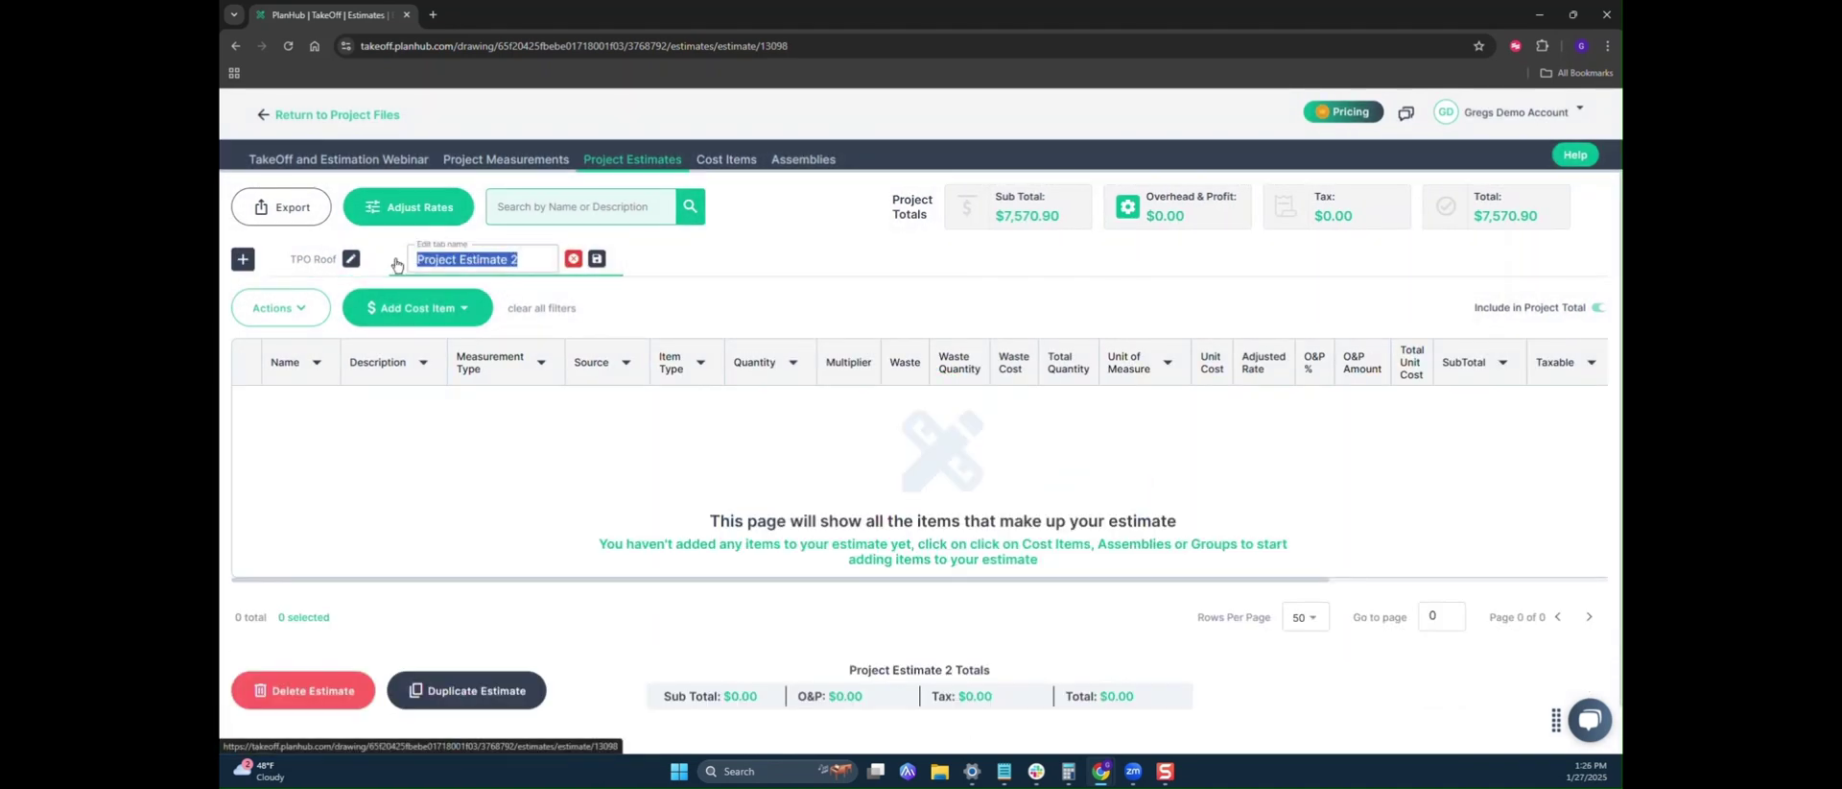
{"action": "type", "text": "Asphalt"}
{"action": "left_click", "coordinate": [596, 259]}
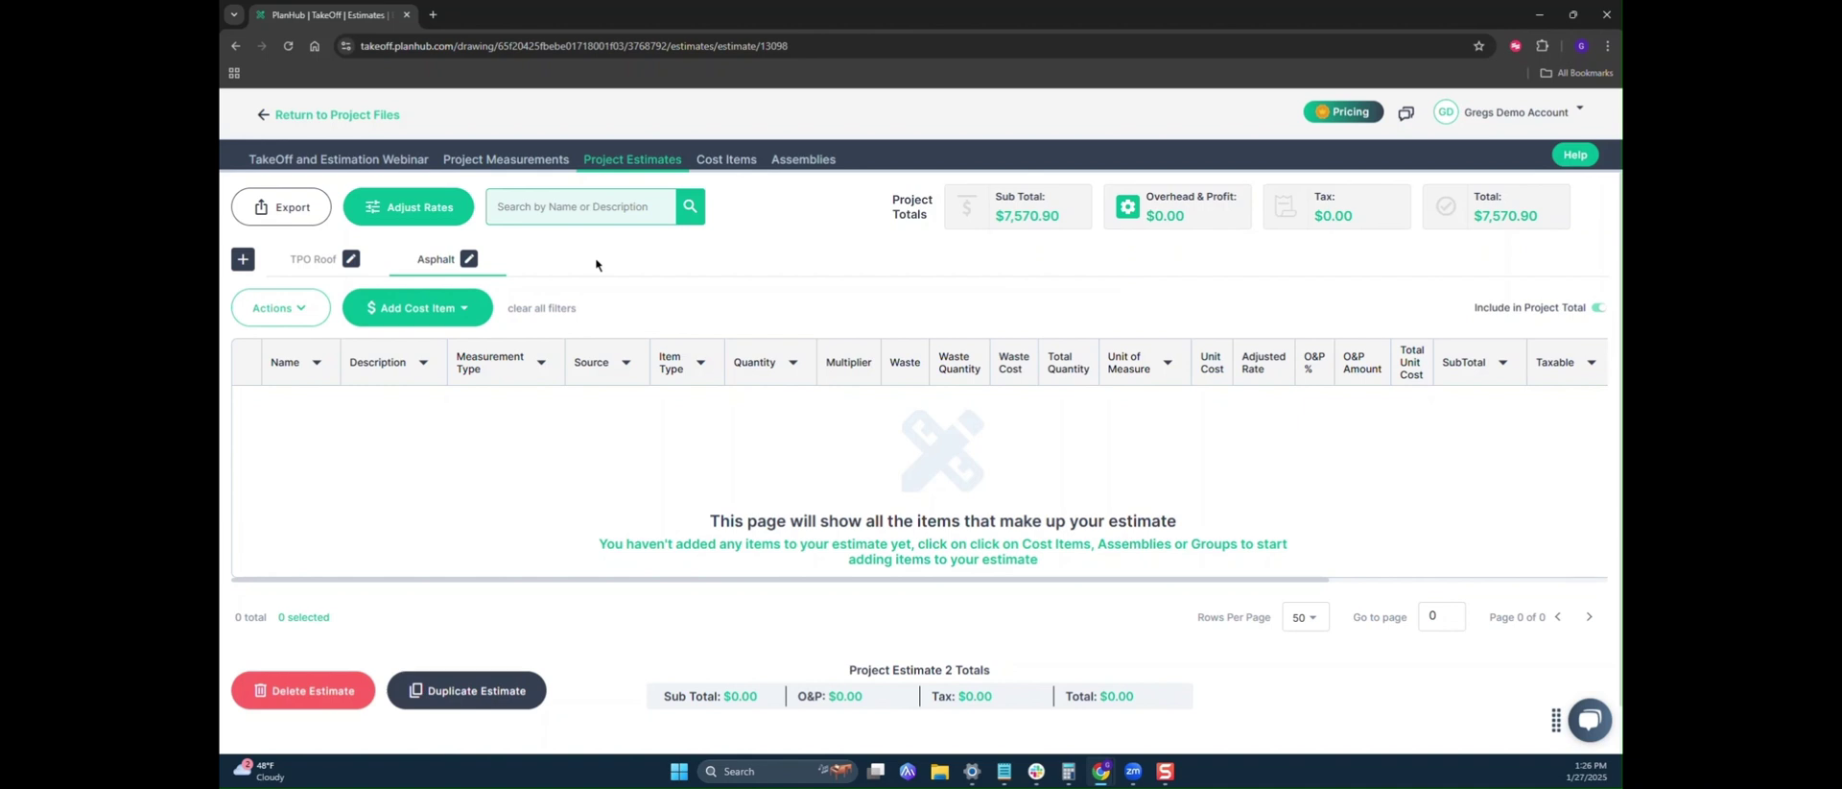
- Start a new assembly named Asphalt Shingle Roof with measurement type Slope, and include it in the takeoff library
{"action": "left_click", "coordinate": [812, 163]}
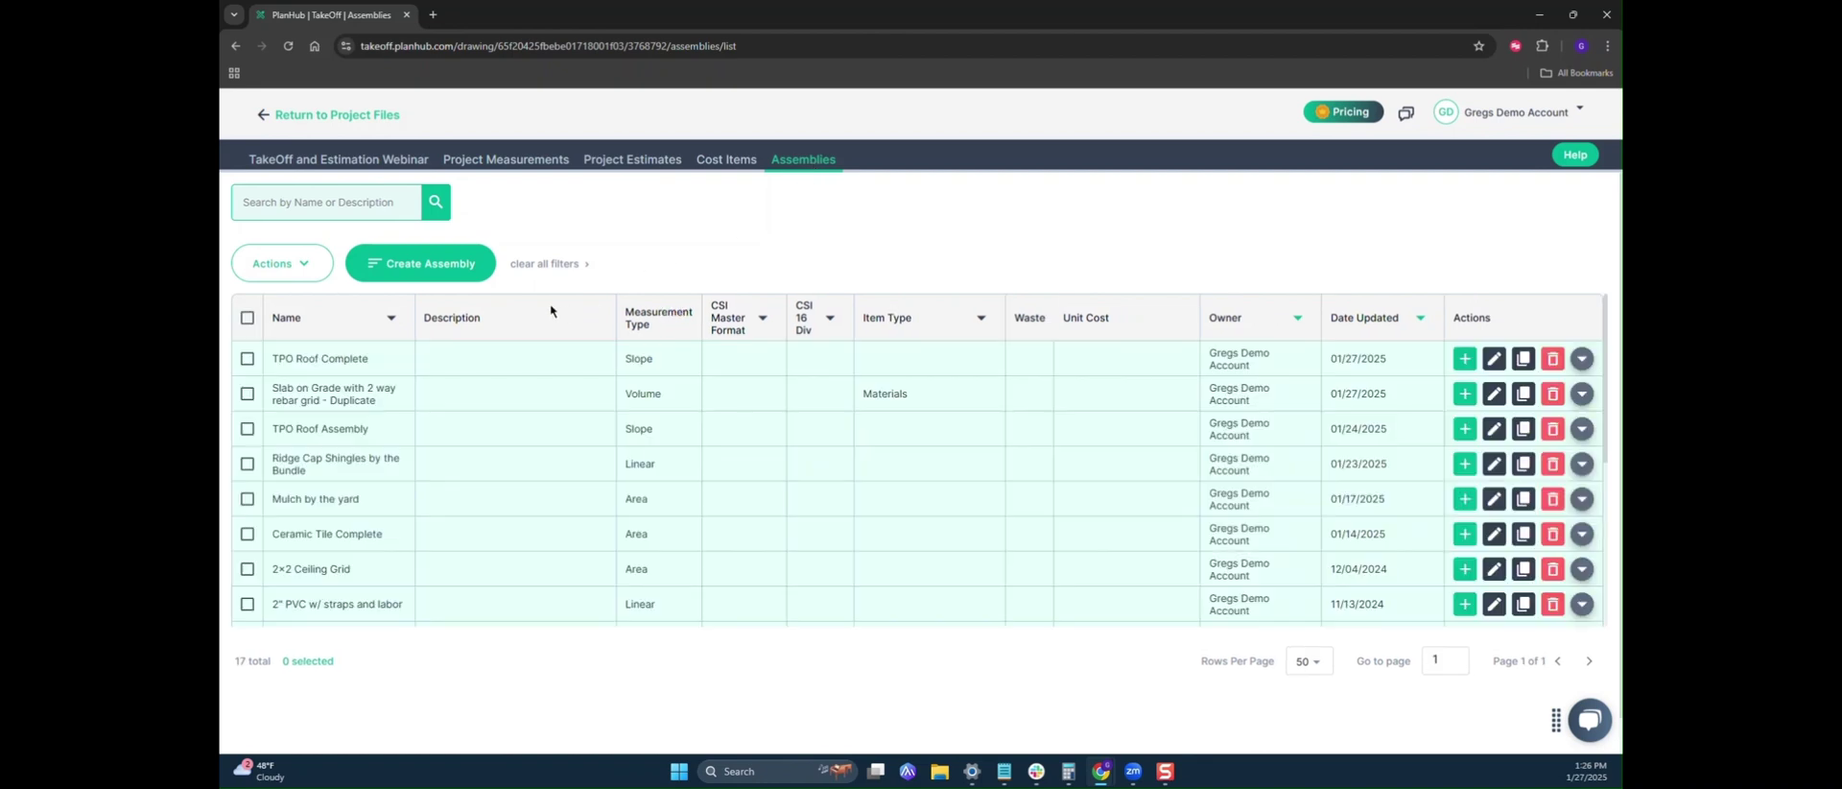
{"action": "left_click", "coordinate": [418, 263]}
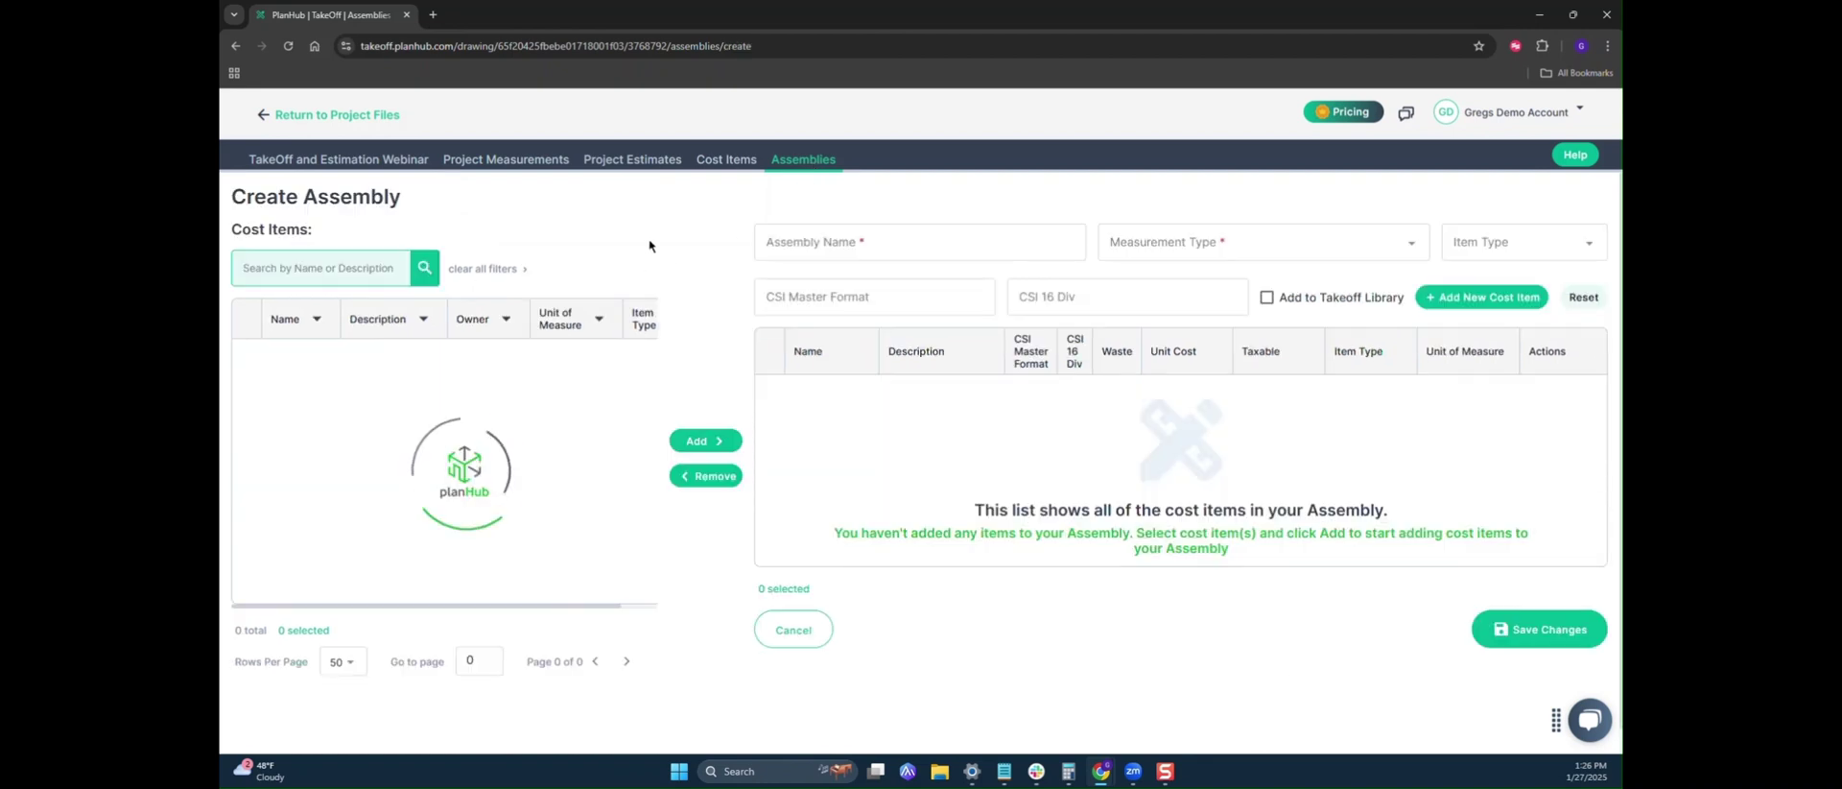
{"action": "left_click", "coordinate": [876, 250]}
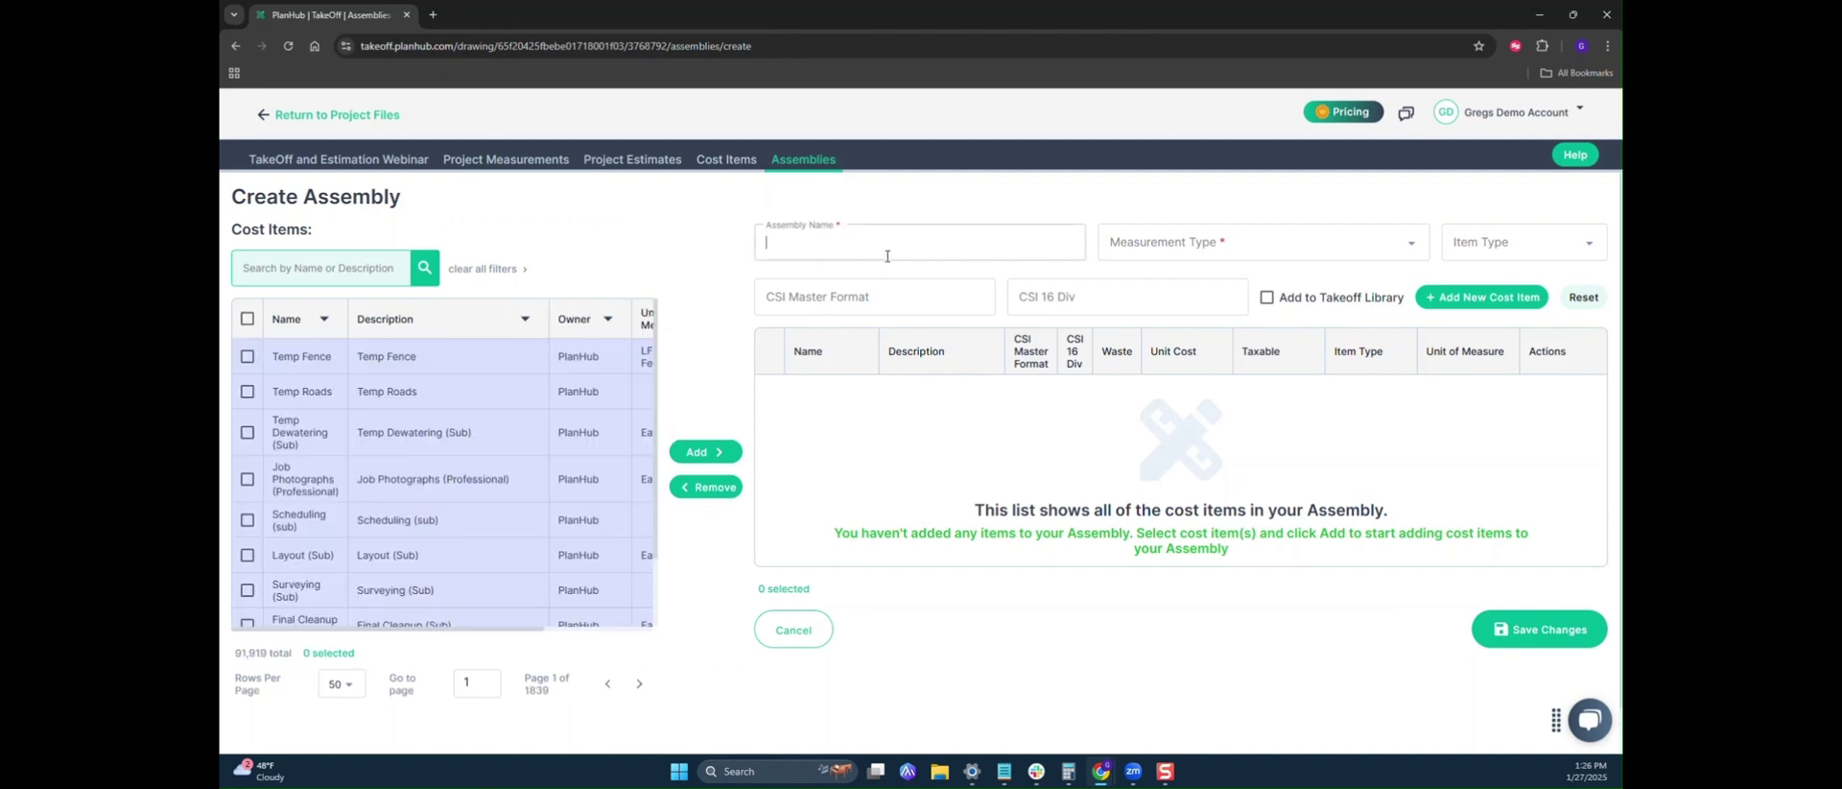
{"action": "type", "text": "Asphalt Shingle Roof"}
{"action": "left_click", "coordinate": [1189, 255]}
{"action": "scroll", "coordinate": [1165, 307], "scroll_direction": "down", "scroll_amount": 2}
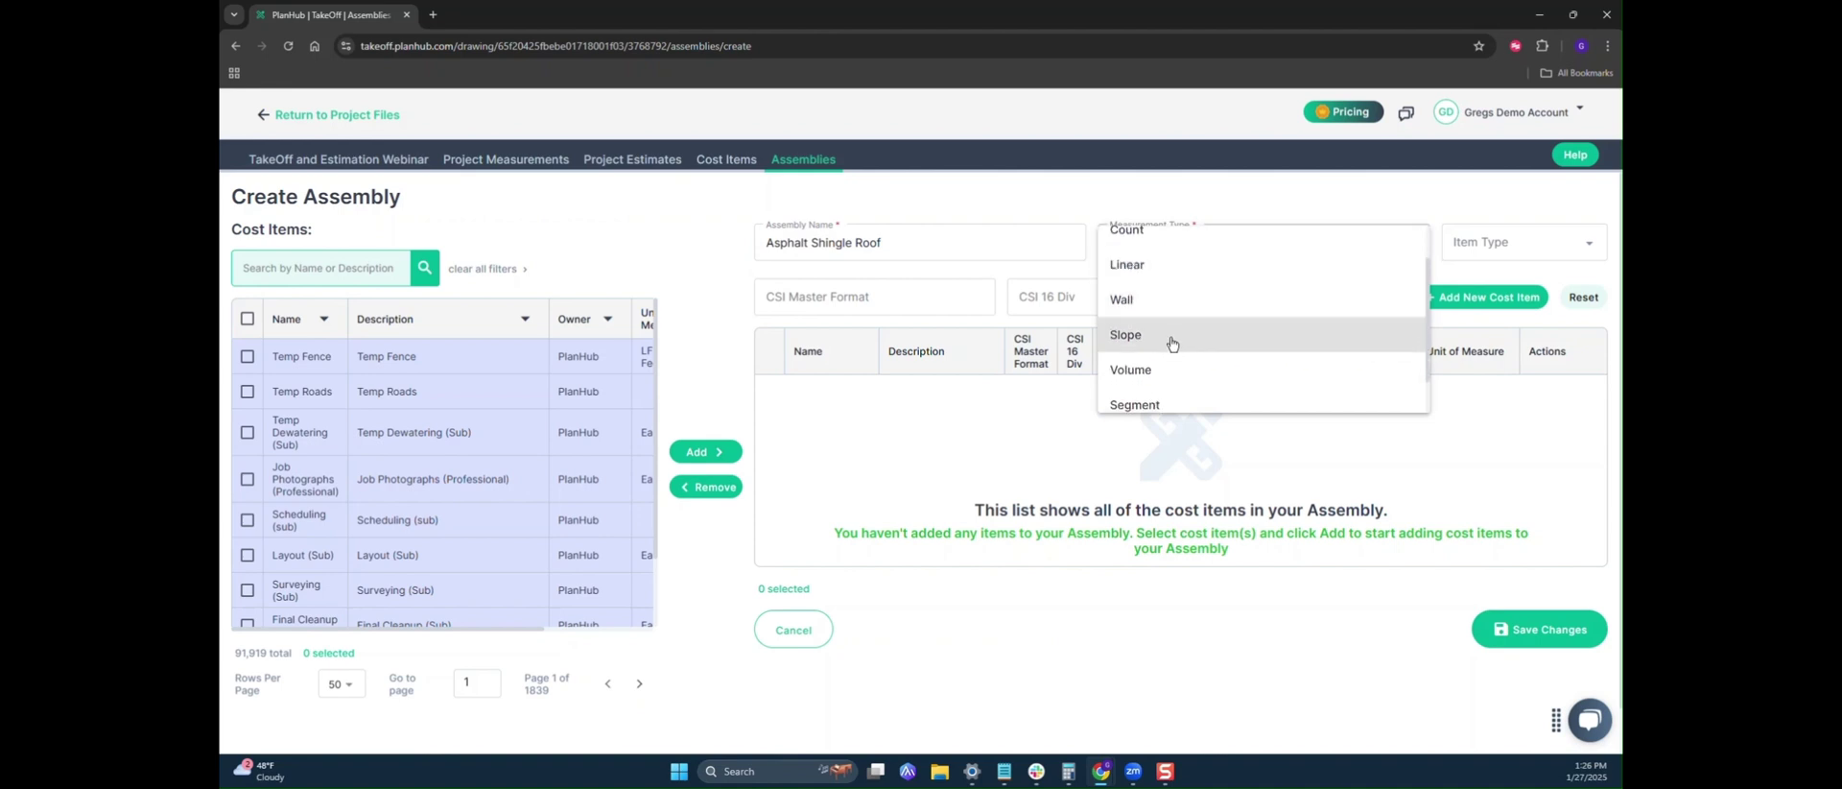
{"action": "left_click", "coordinate": [1171, 336]}
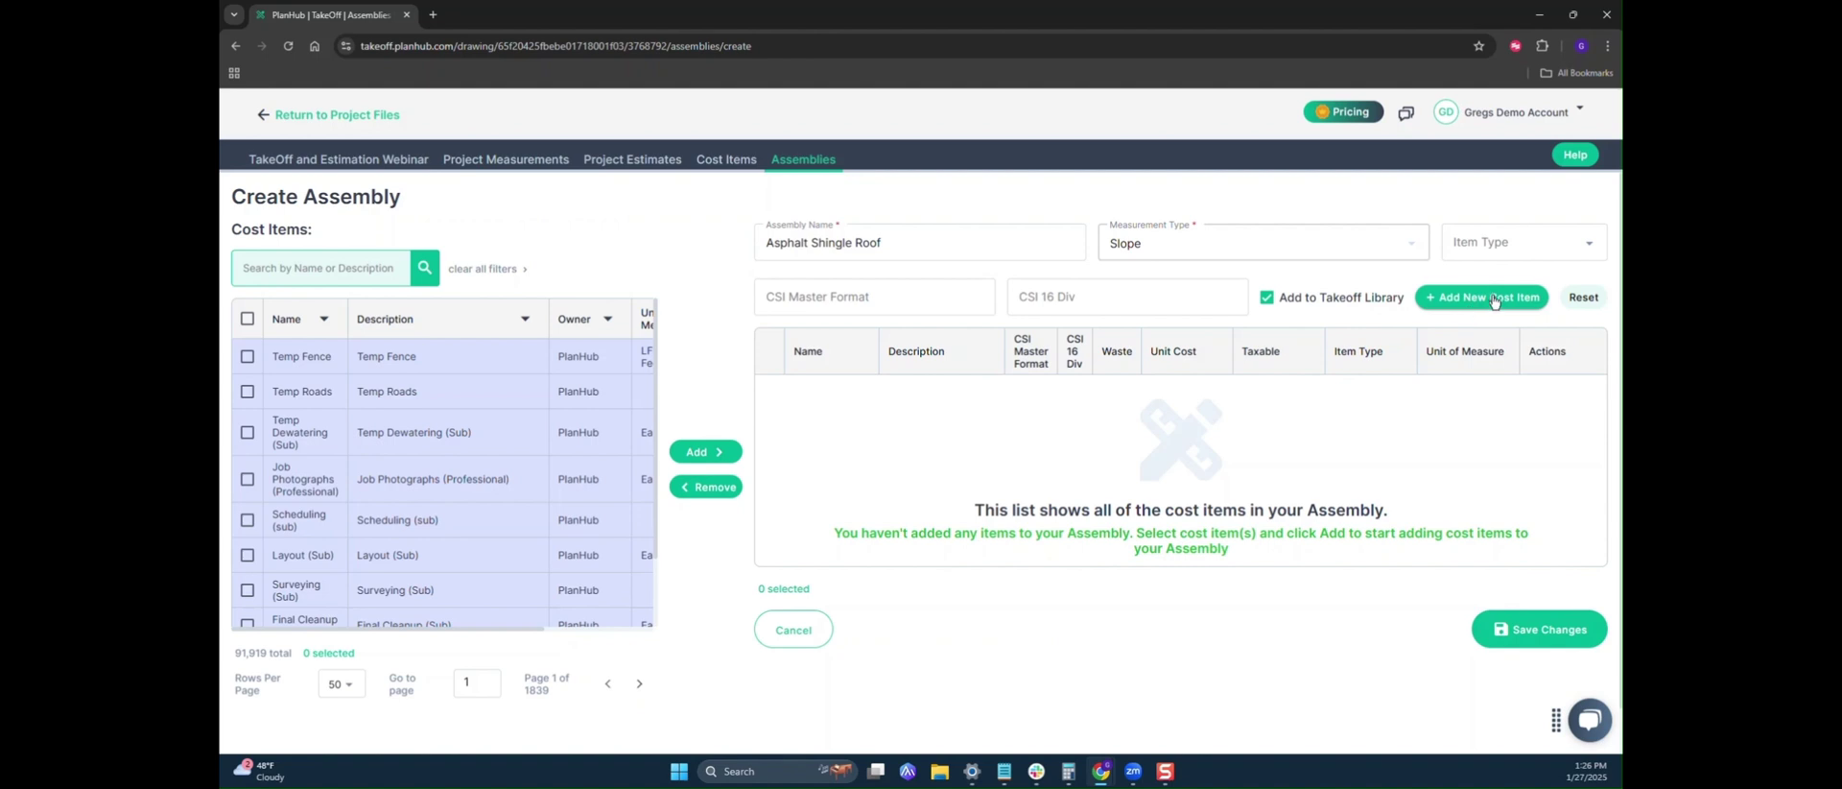
- Add a new cost item named Asphalt Shingles to the assembly with a unit cost of $35.00
{"action": "left_click", "coordinate": [1458, 295]}
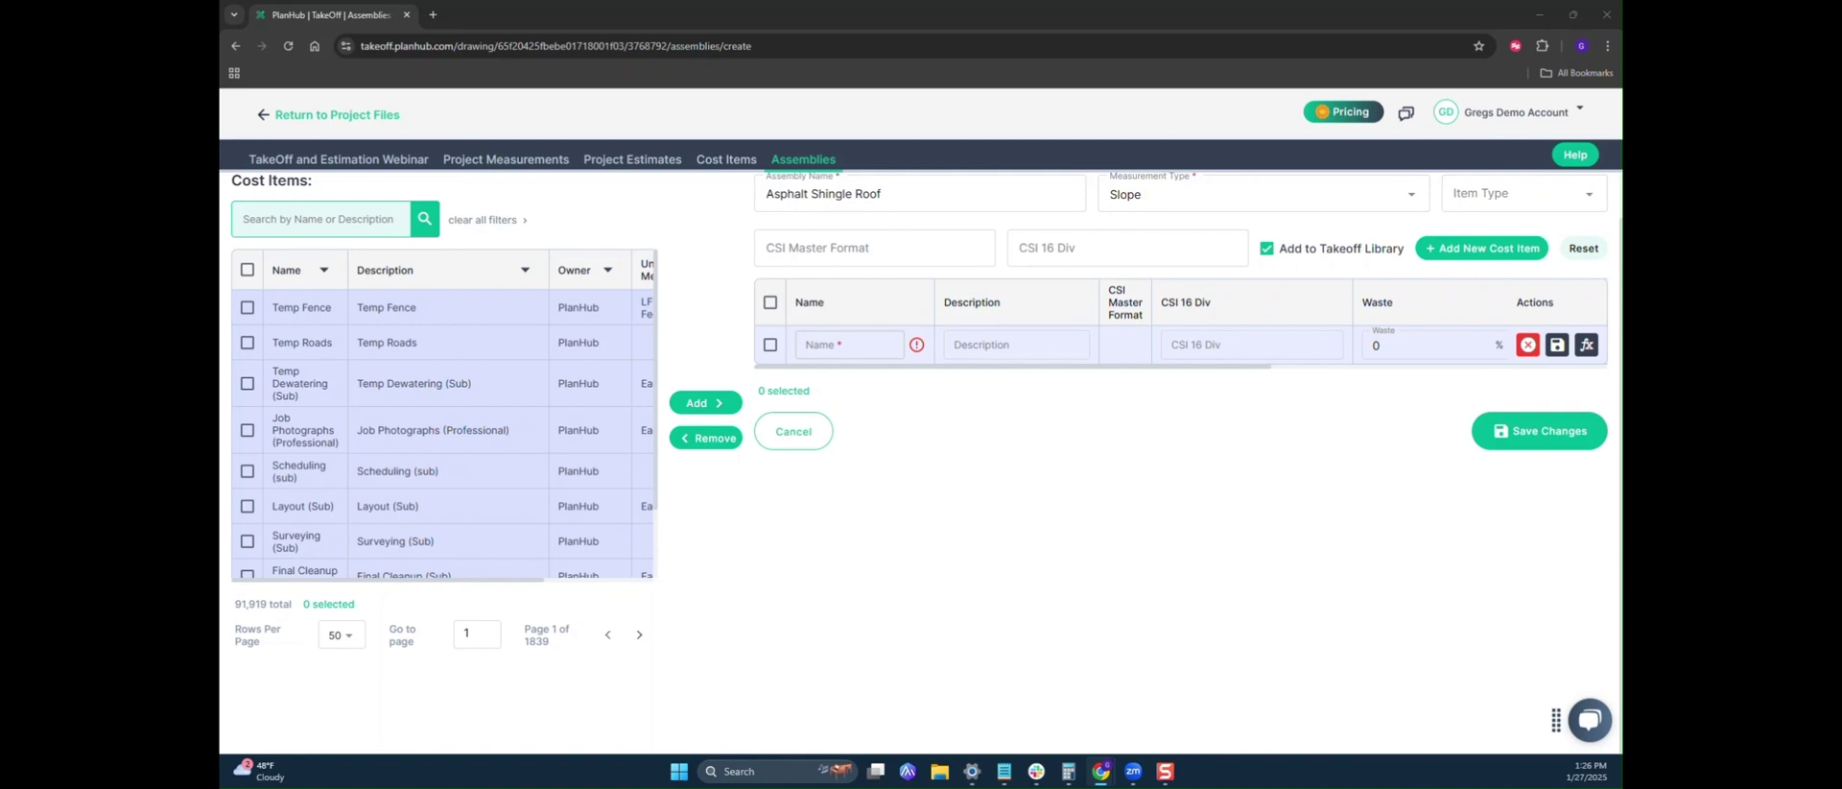
{"action": "left_click", "coordinate": [831, 345]}
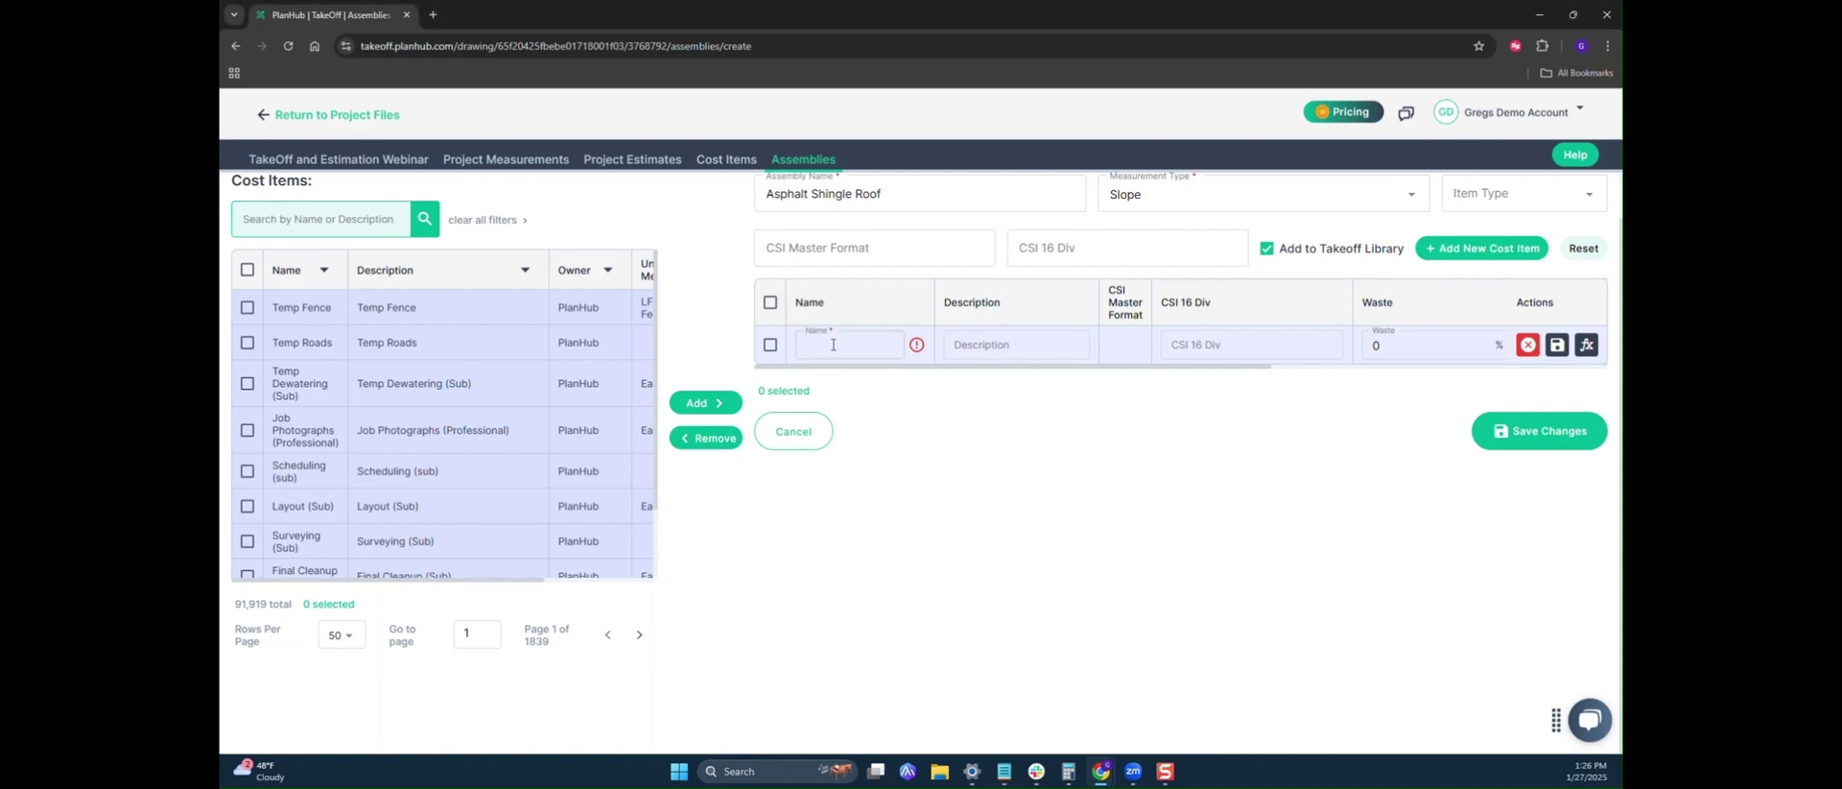
{"action": "type", "text": "Aspha"}
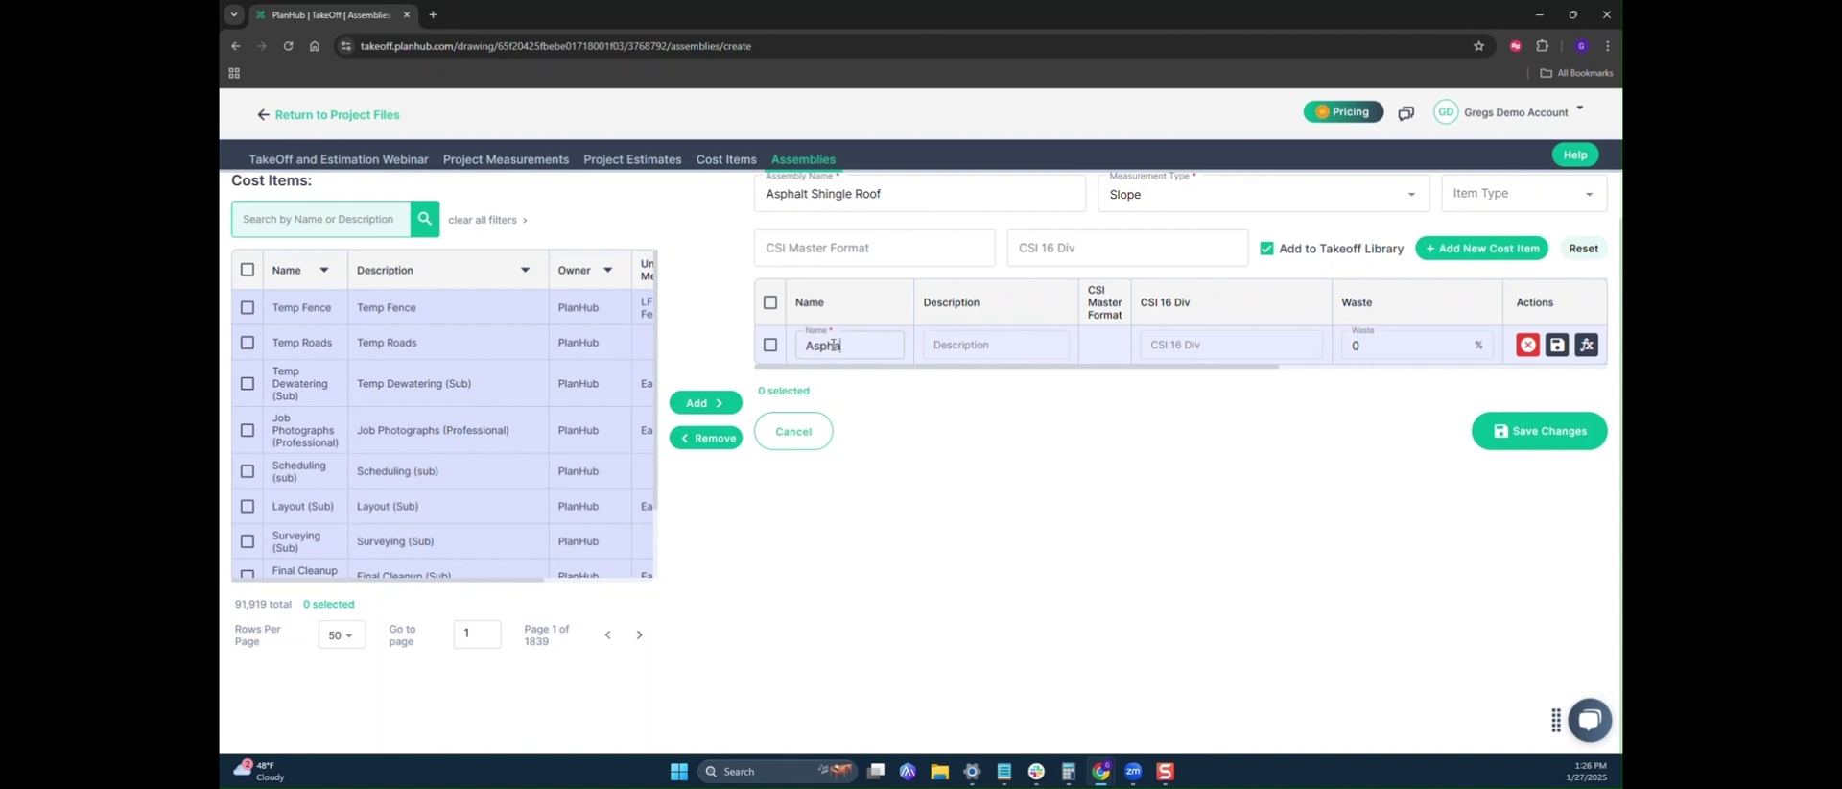
{"action": "type", "text": "lt Shingles"}
{"action": "left_click_drag", "start_coordinate": [918, 368], "coordinate": [1173, 368]}
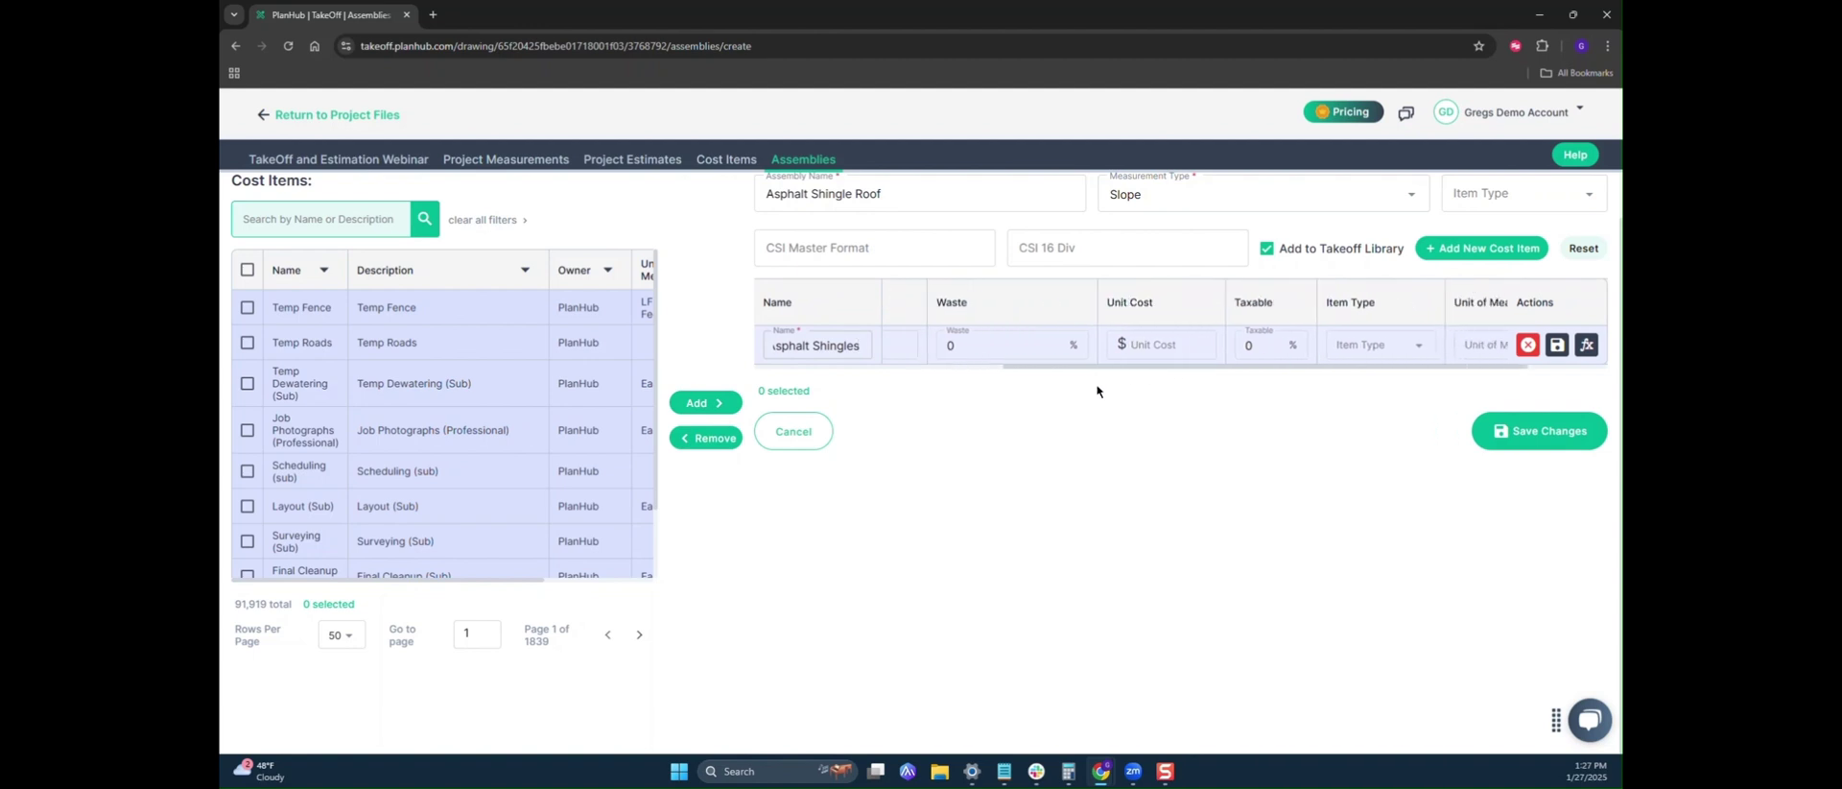
{"action": "left_click", "coordinate": [1136, 342]}
{"action": "type", "text": "35"}
- Set the Asphalt Shingles item type to Materials and its unit of measure to Bundles, and save the cost item
{"action": "left_click", "coordinate": [1345, 346]}
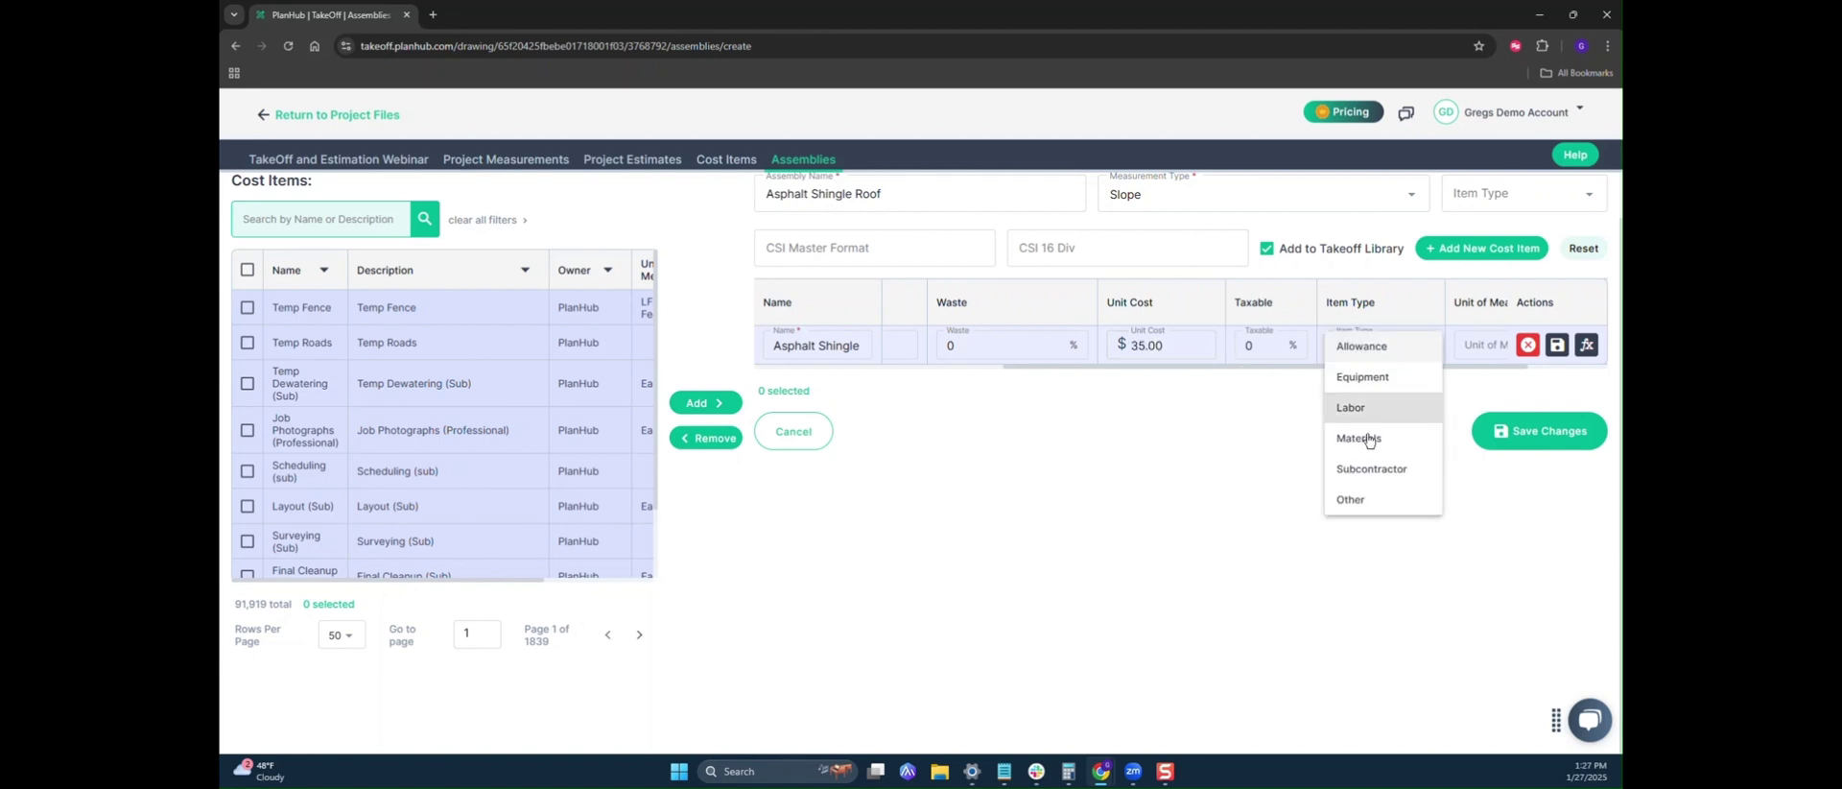
{"action": "left_click", "coordinate": [1360, 439]}
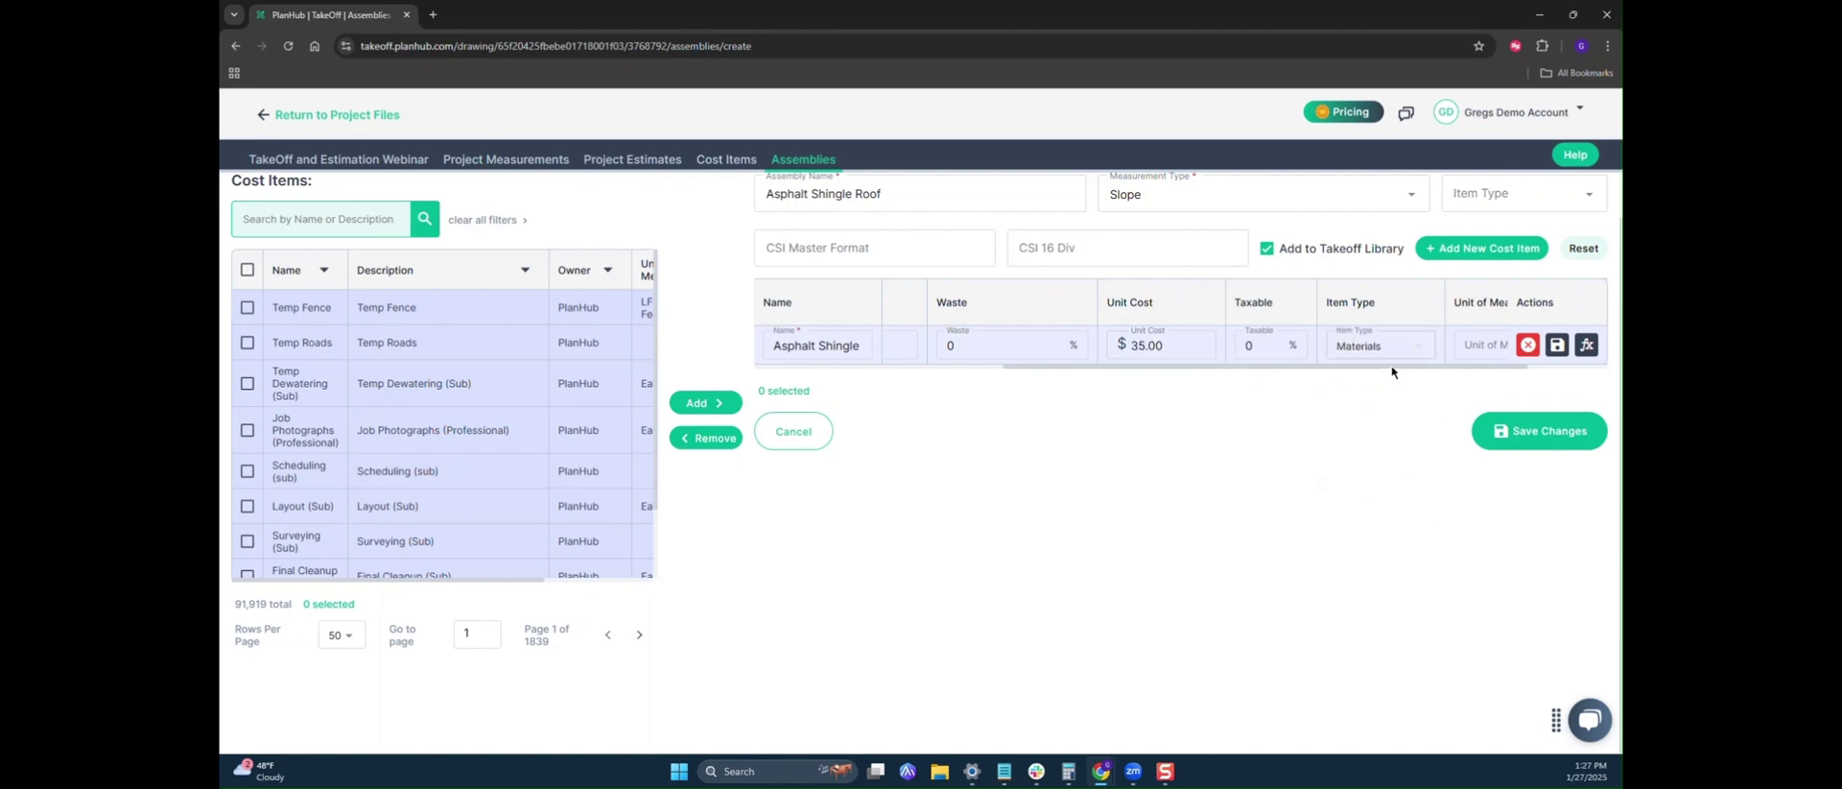
{"action": "left_click_drag", "start_coordinate": [1395, 367], "coordinate": [1510, 368]}
{"action": "left_click", "coordinate": [1414, 355]}
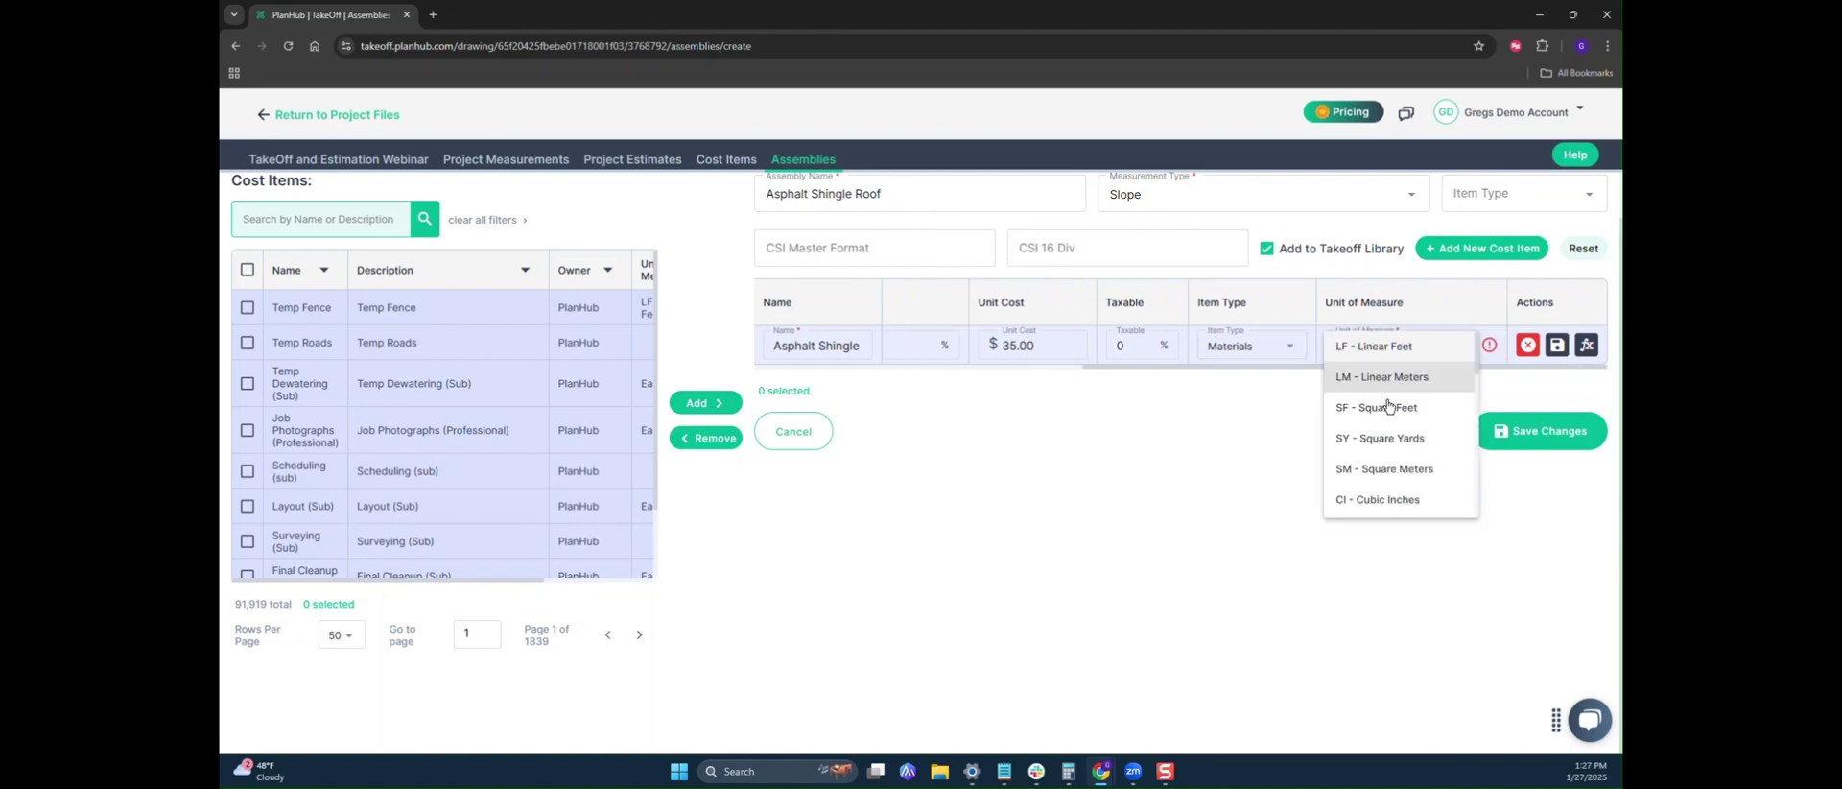
{"action": "scroll", "coordinate": [1386, 422], "scroll_direction": "down", "scroll_amount": 5}
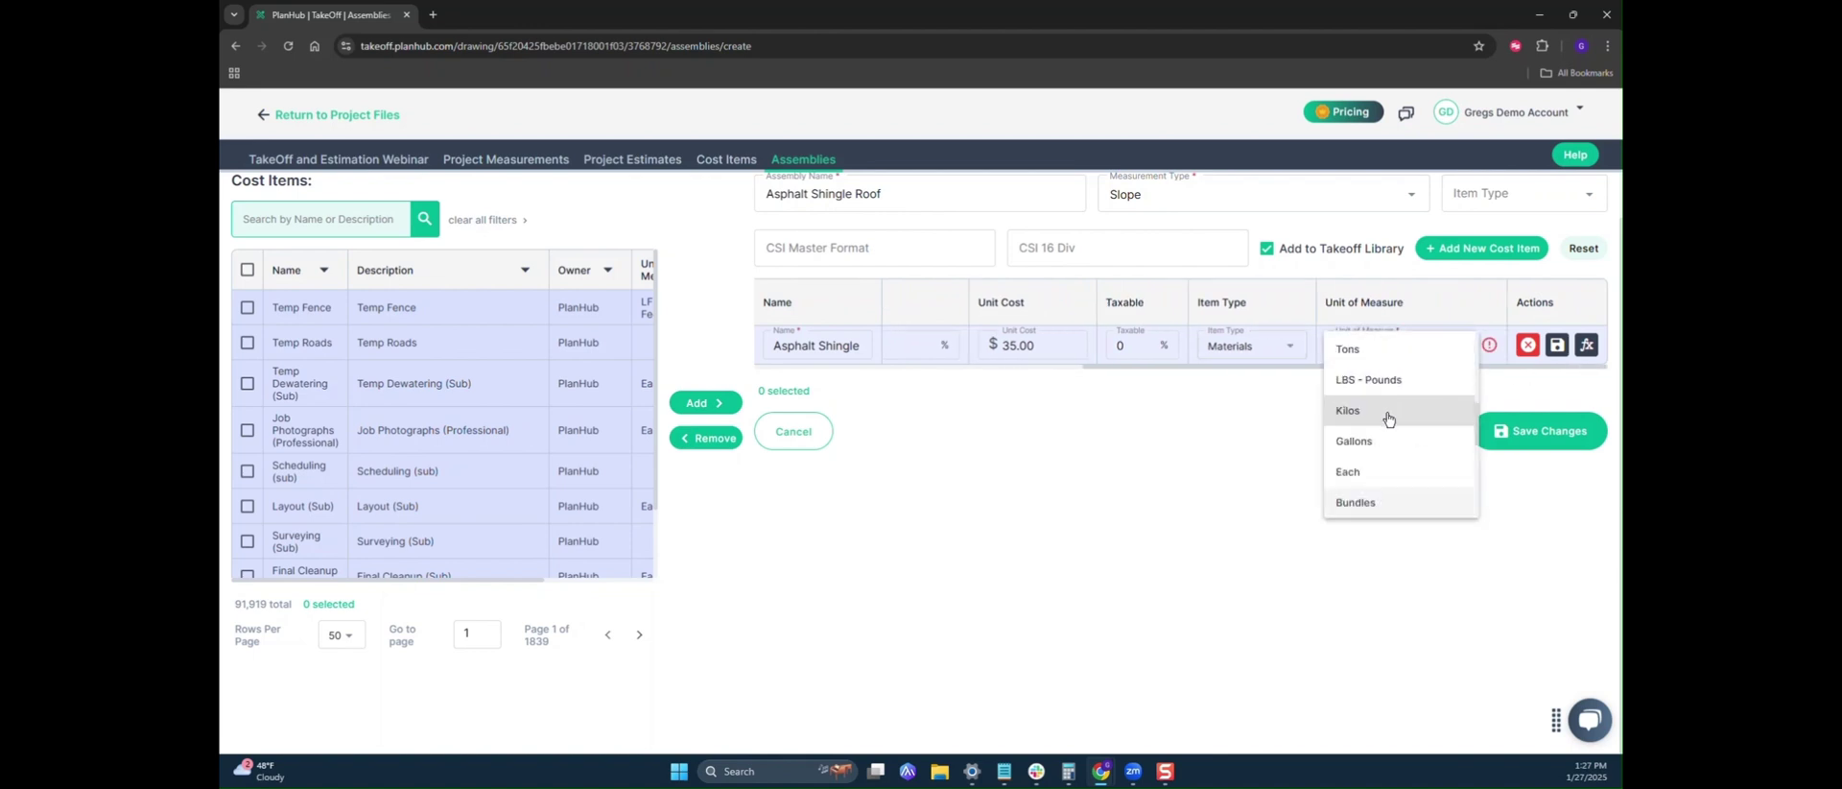
{"action": "left_click", "coordinate": [1370, 455]}
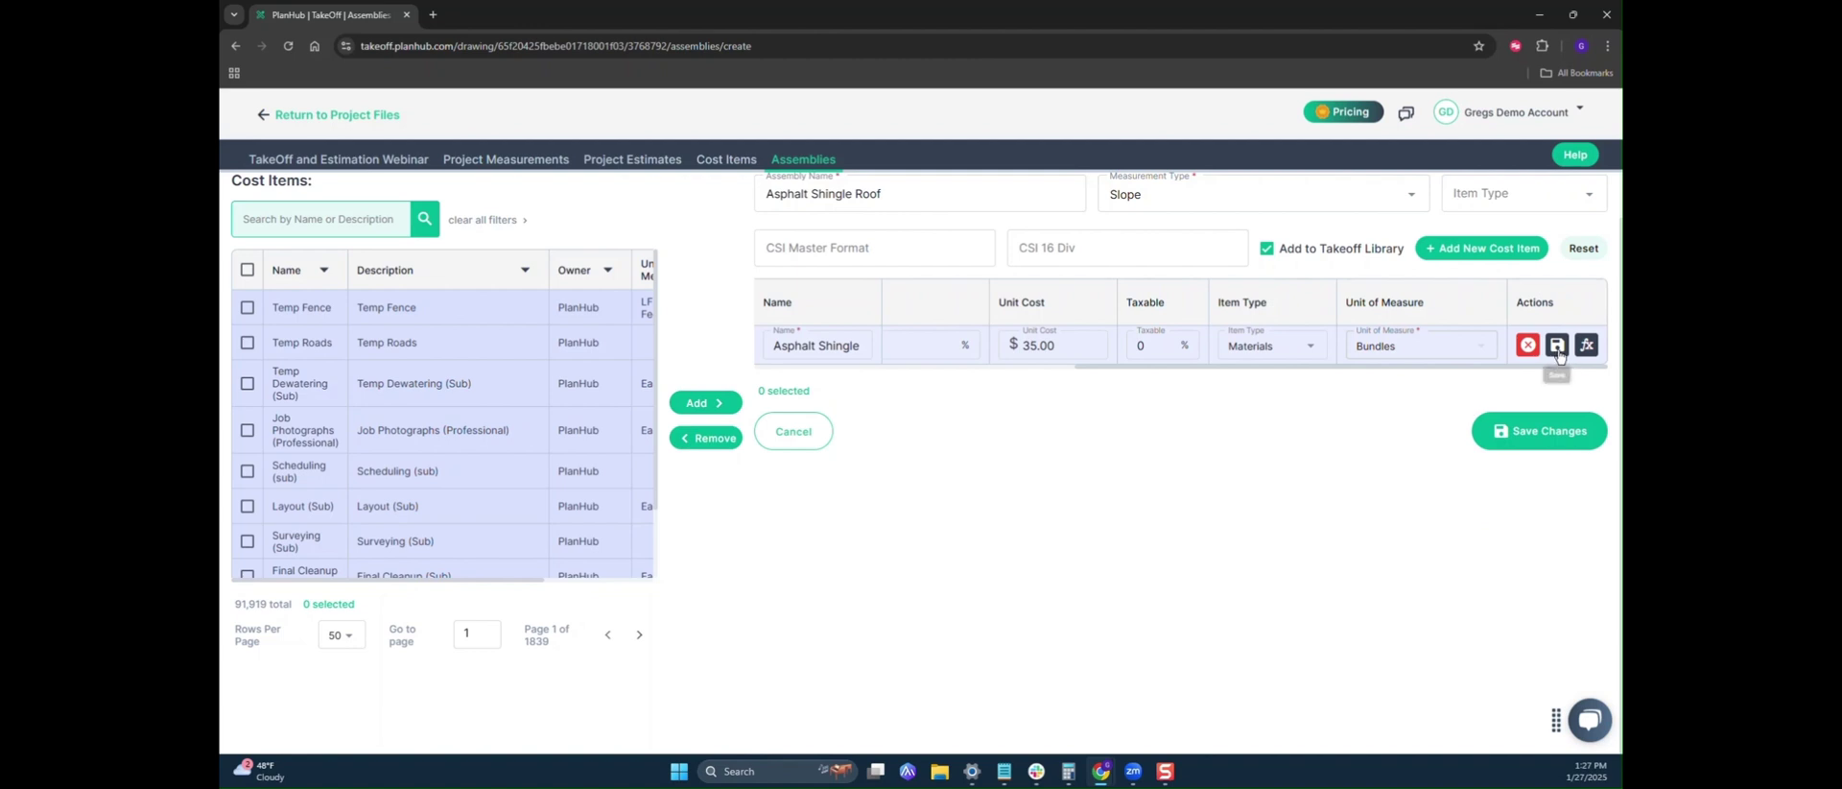
{"action": "left_click", "coordinate": [1557, 347]}
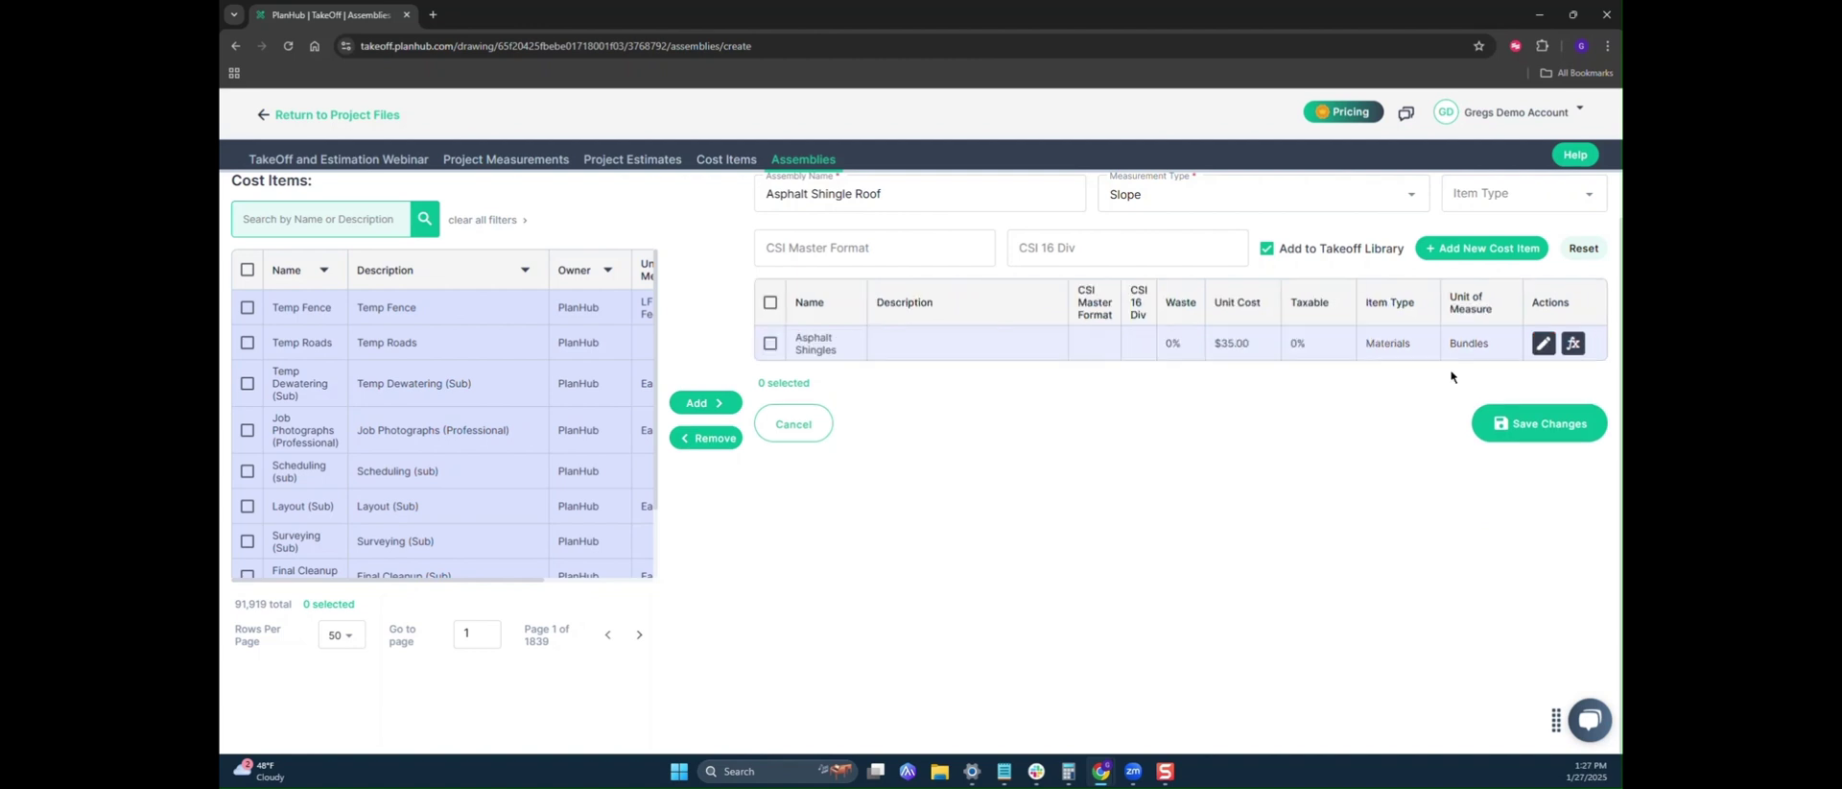
- Create the formula [area]/33 for the Asphalt Shingles cost item, with its result rounded up
{"action": "left_click", "coordinate": [1572, 344]}
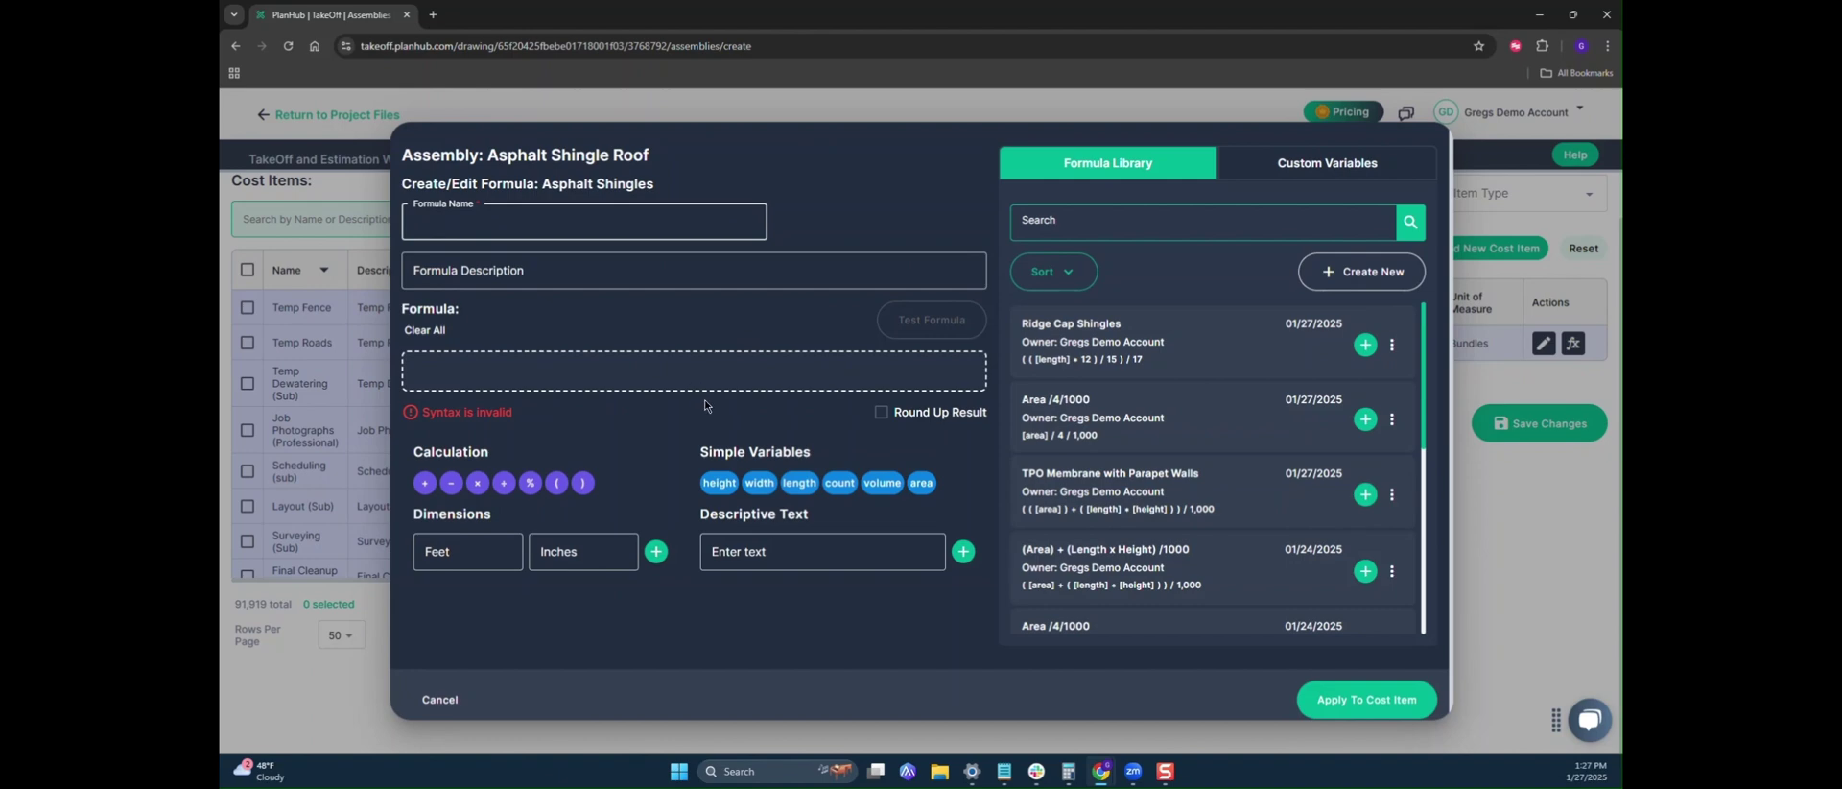
{"action": "left_click", "coordinate": [523, 381]}
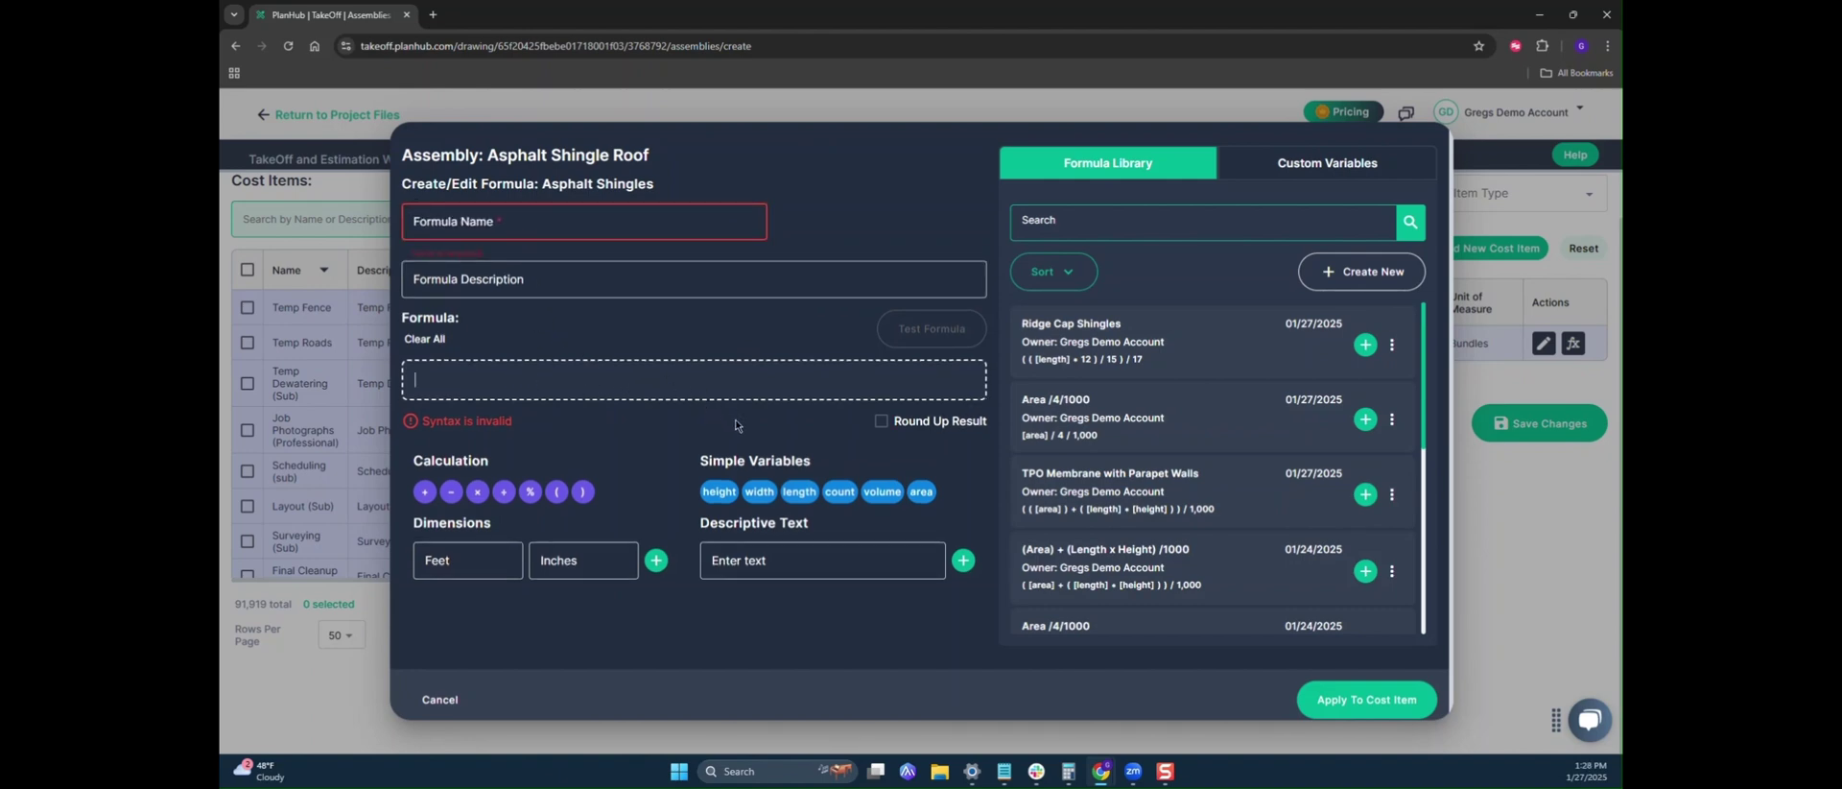
{"action": "left_click", "coordinate": [918, 491]}
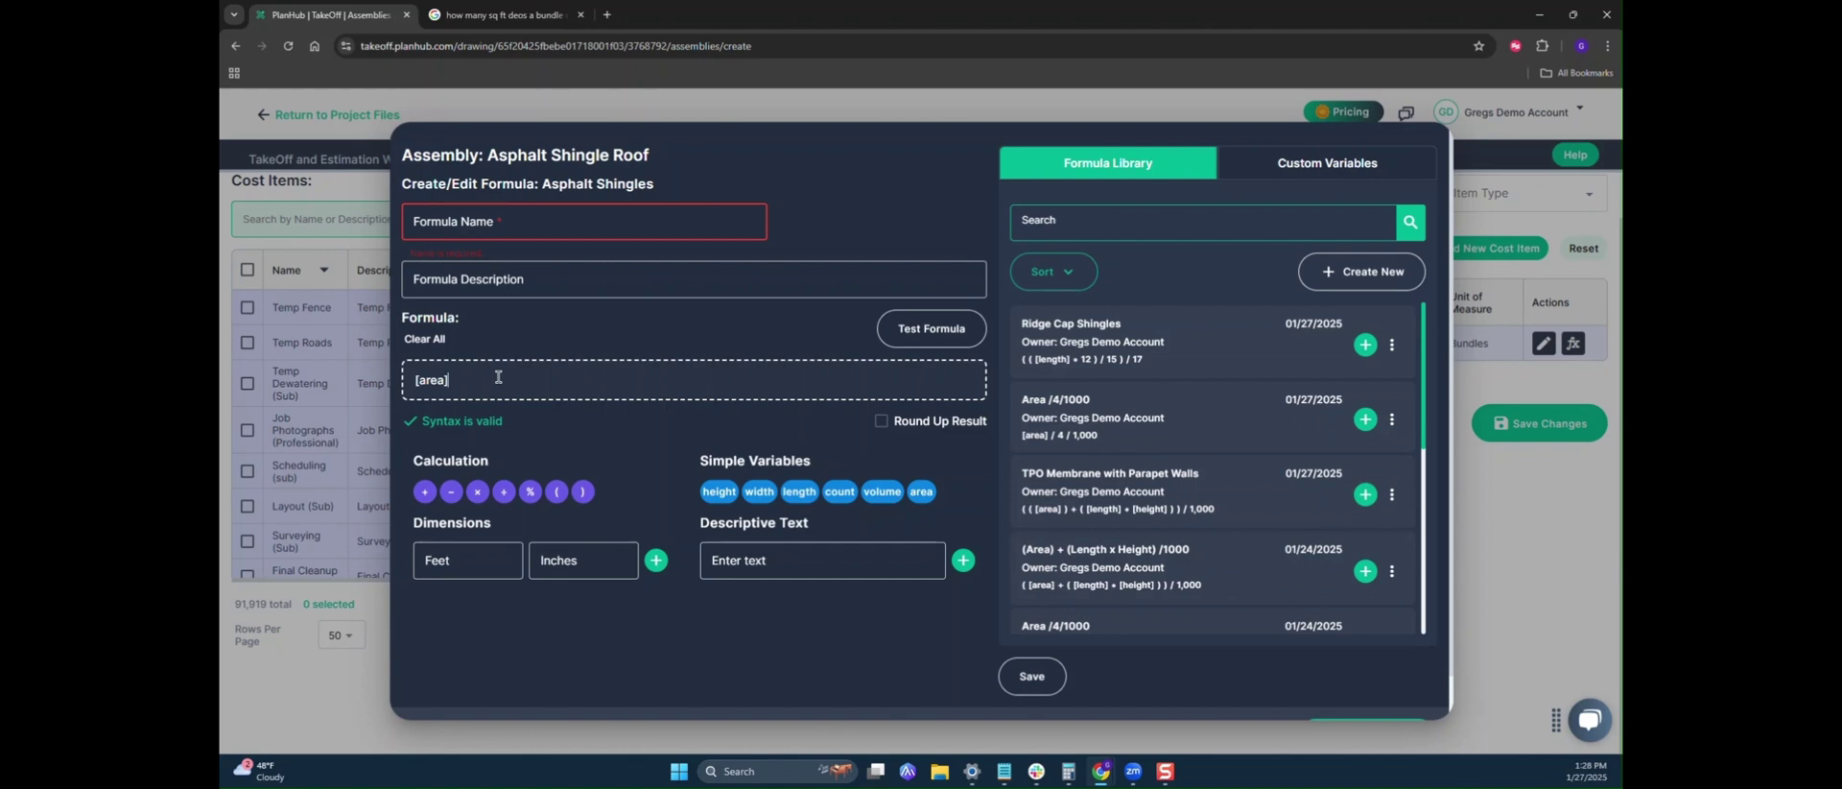
{"action": "type", "text": "/"}
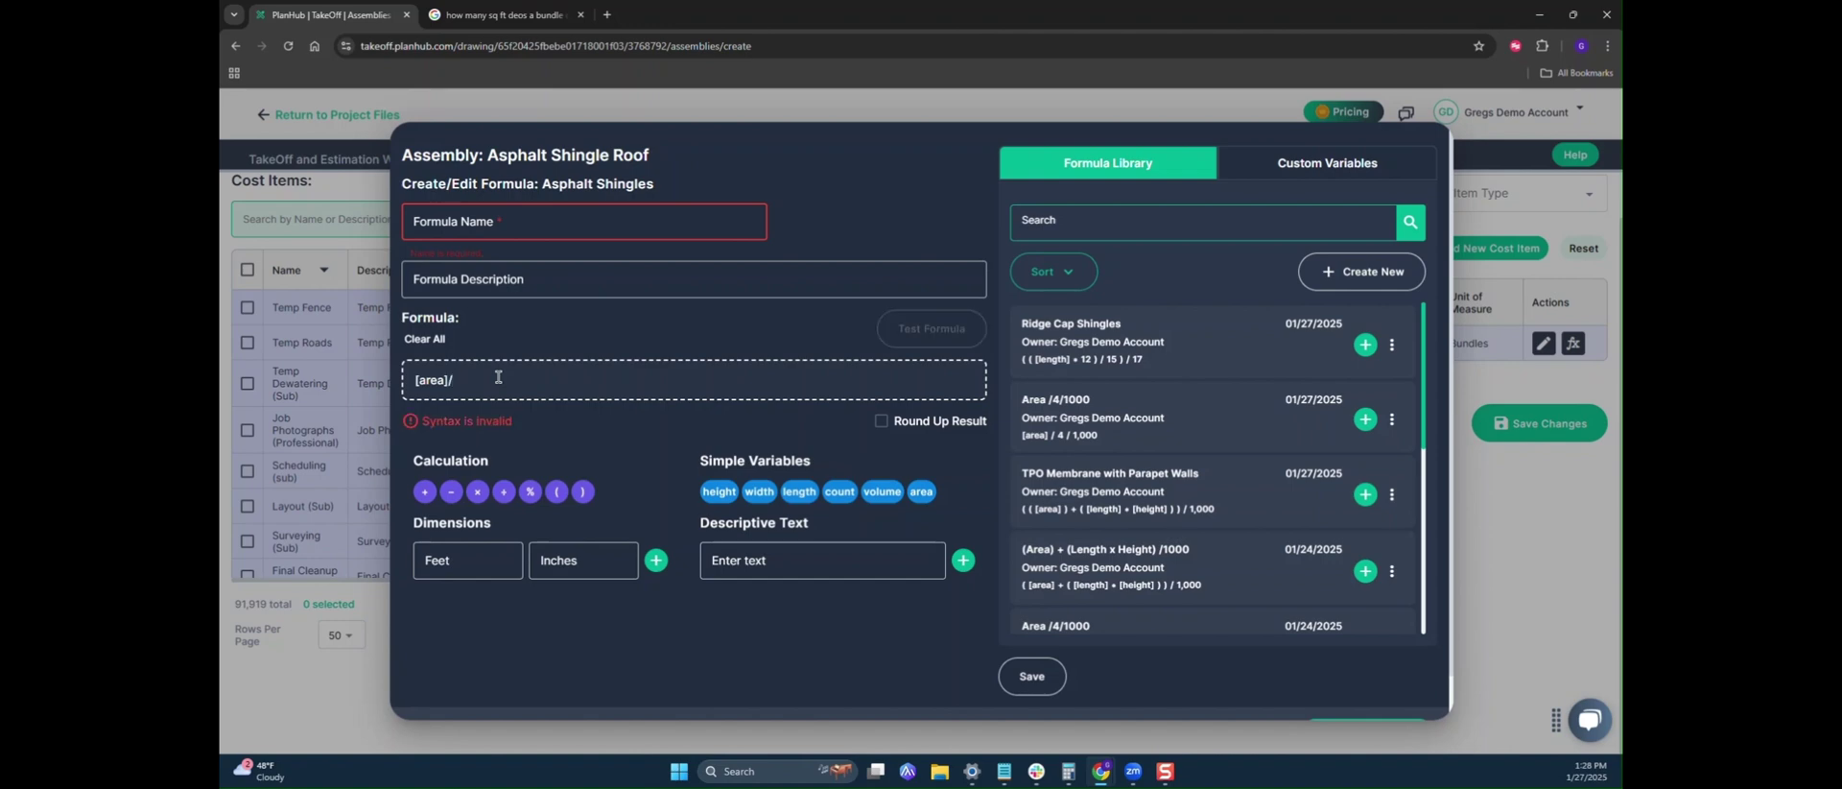
{"action": "type", "text": "33"}
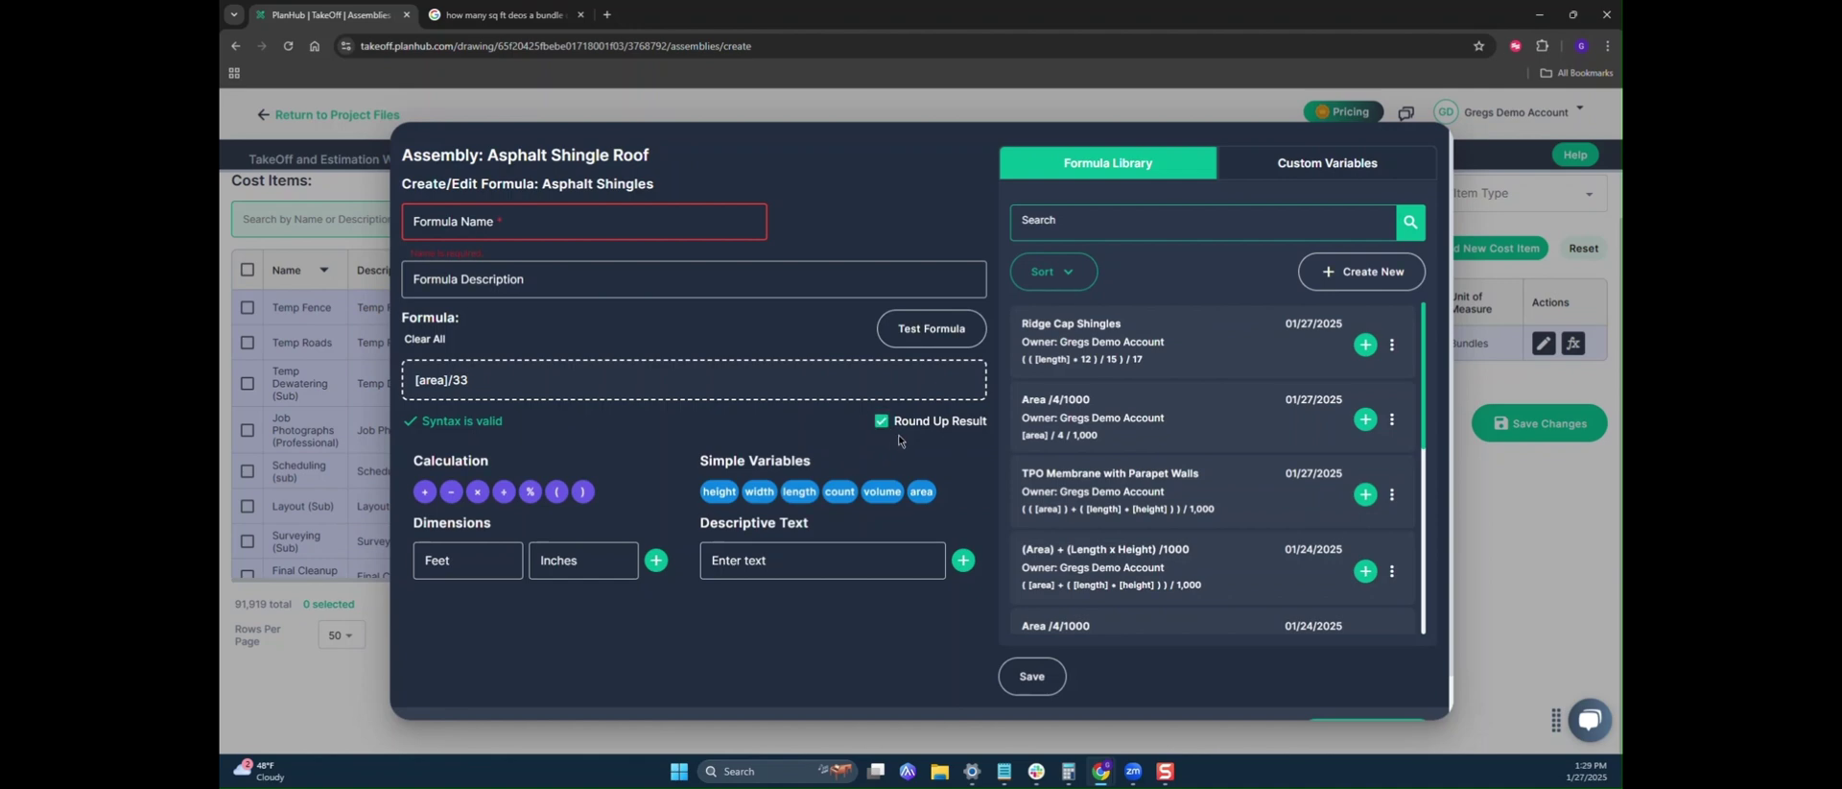
- Name the formula Bundles of shingles, save it to the formula library, and apply it to the cost item
{"action": "left_click", "coordinate": [559, 225]}
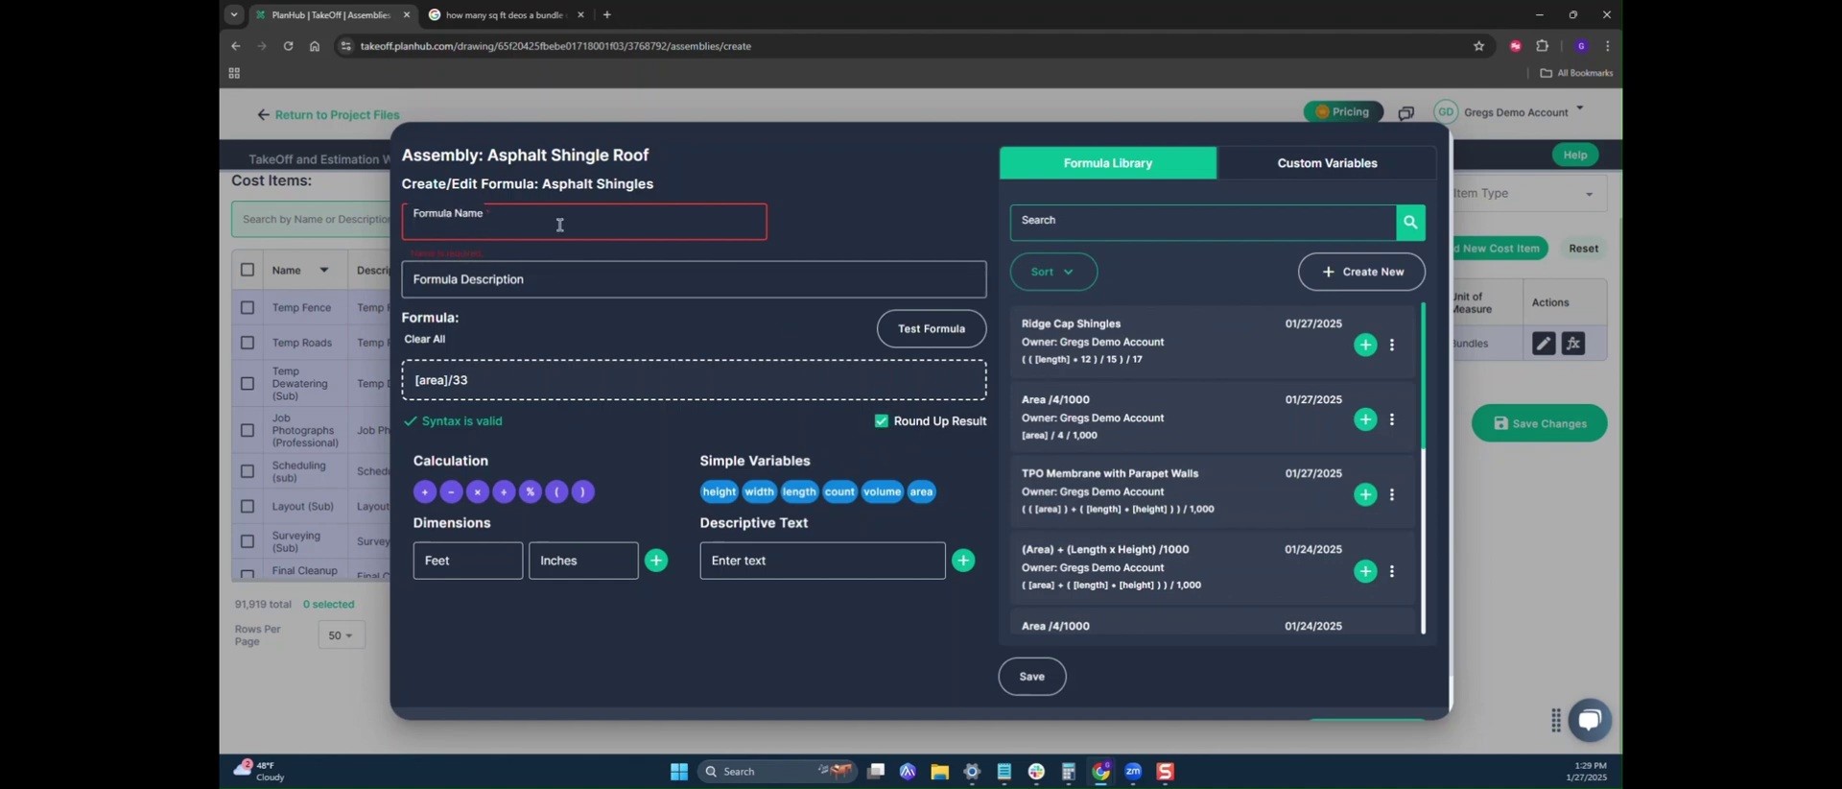
{"action": "type", "text": "Bund"}
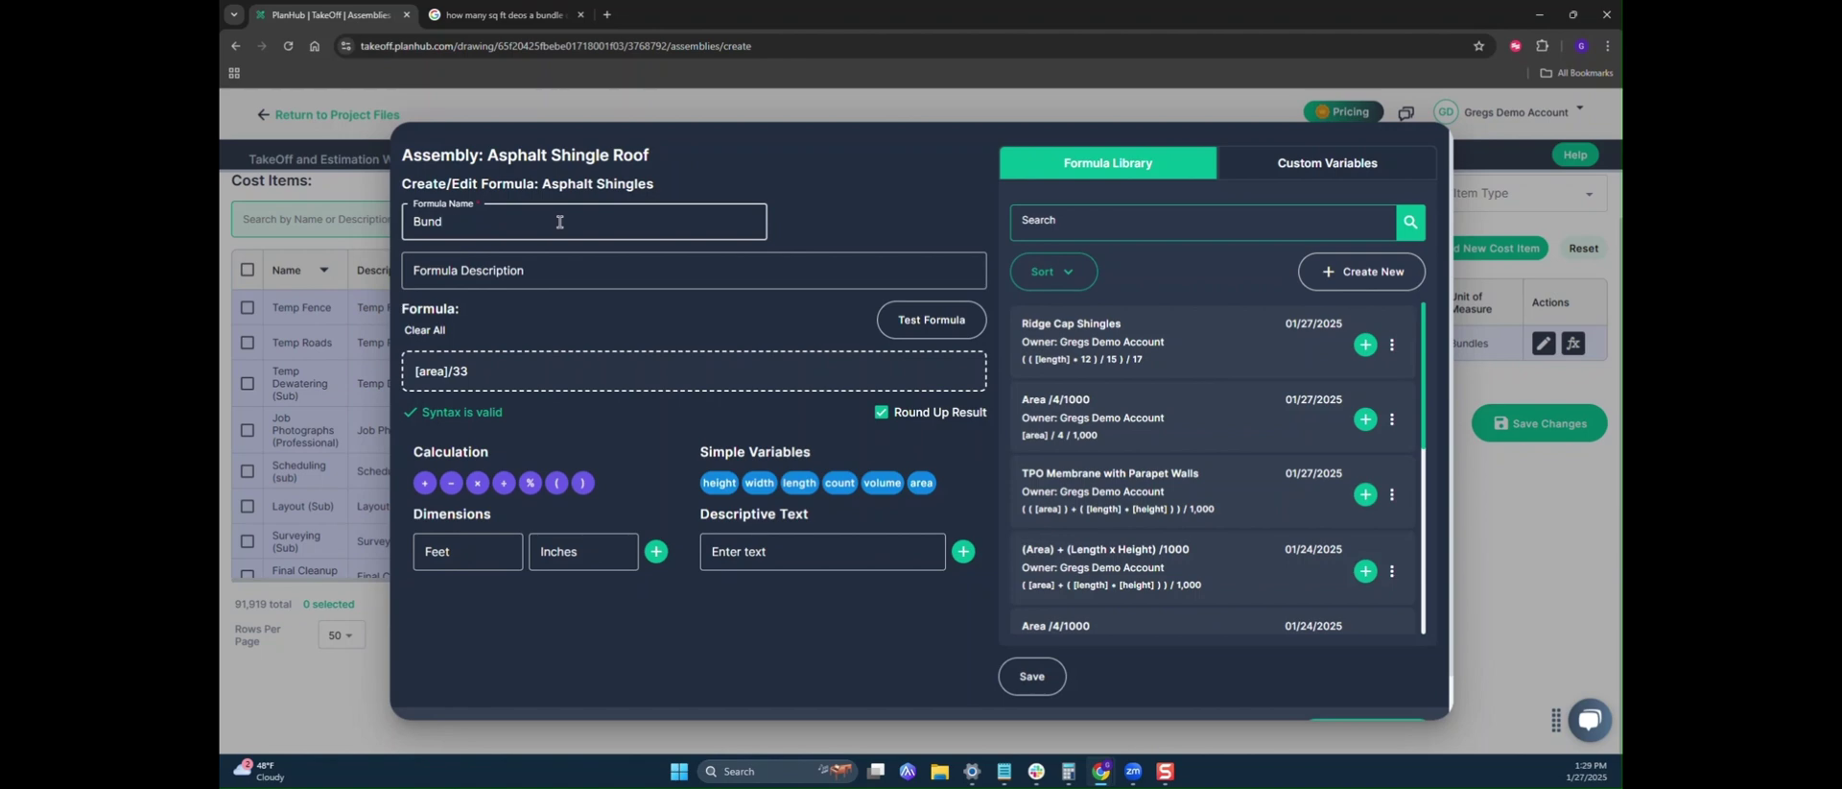
{"action": "type", "text": "les of shingles"}
{"action": "left_click", "coordinate": [1033, 675]}
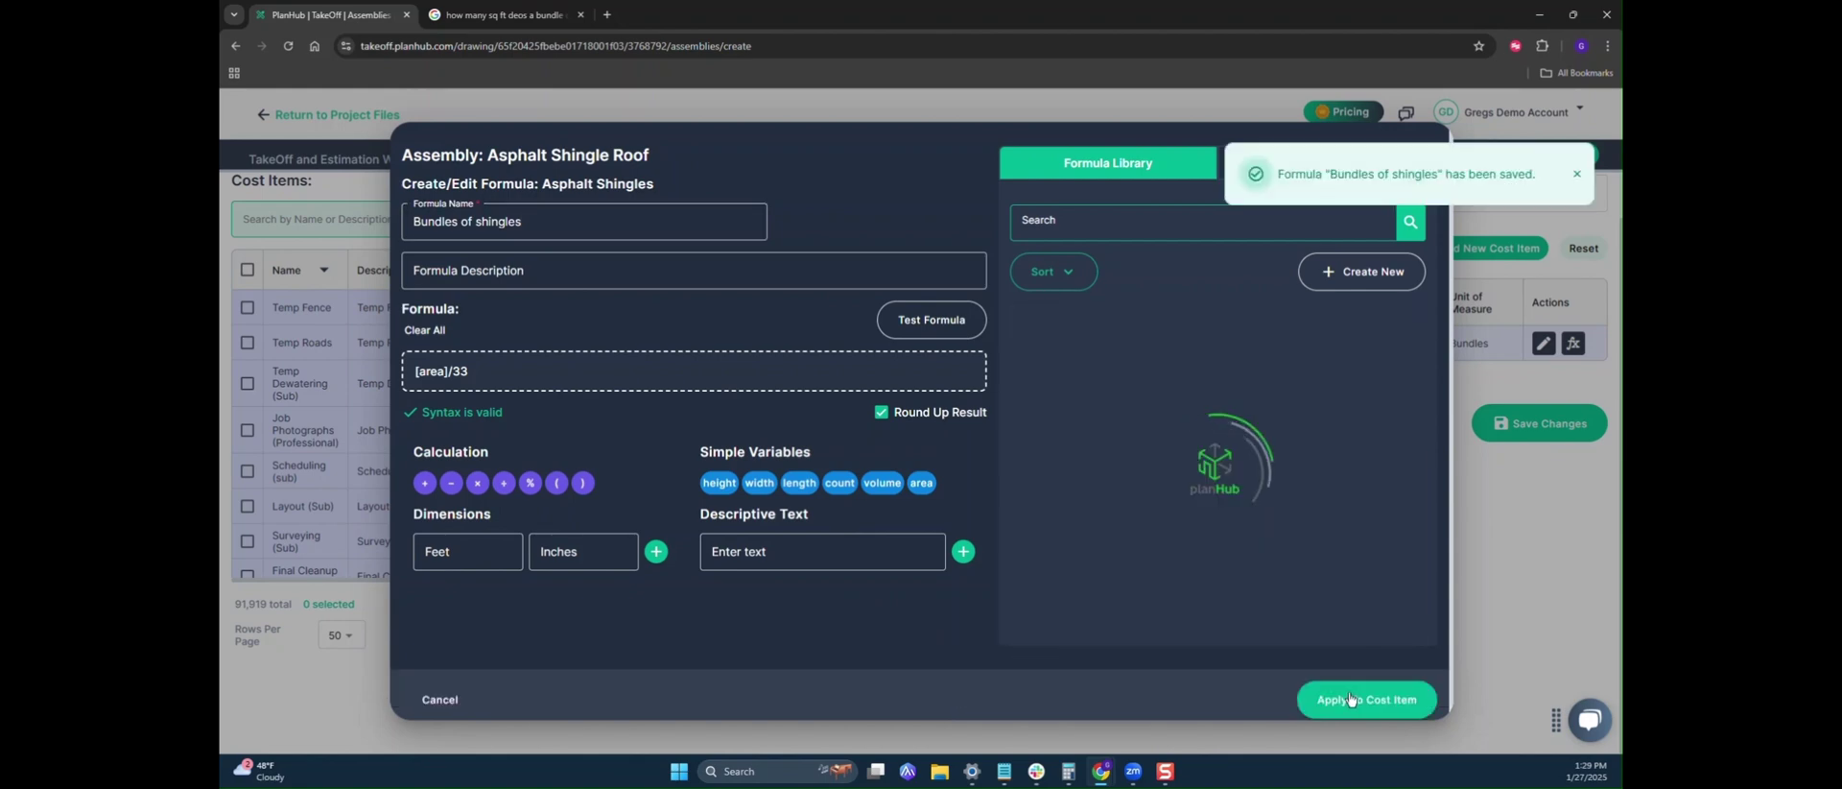
{"action": "left_click", "coordinate": [1352, 705]}
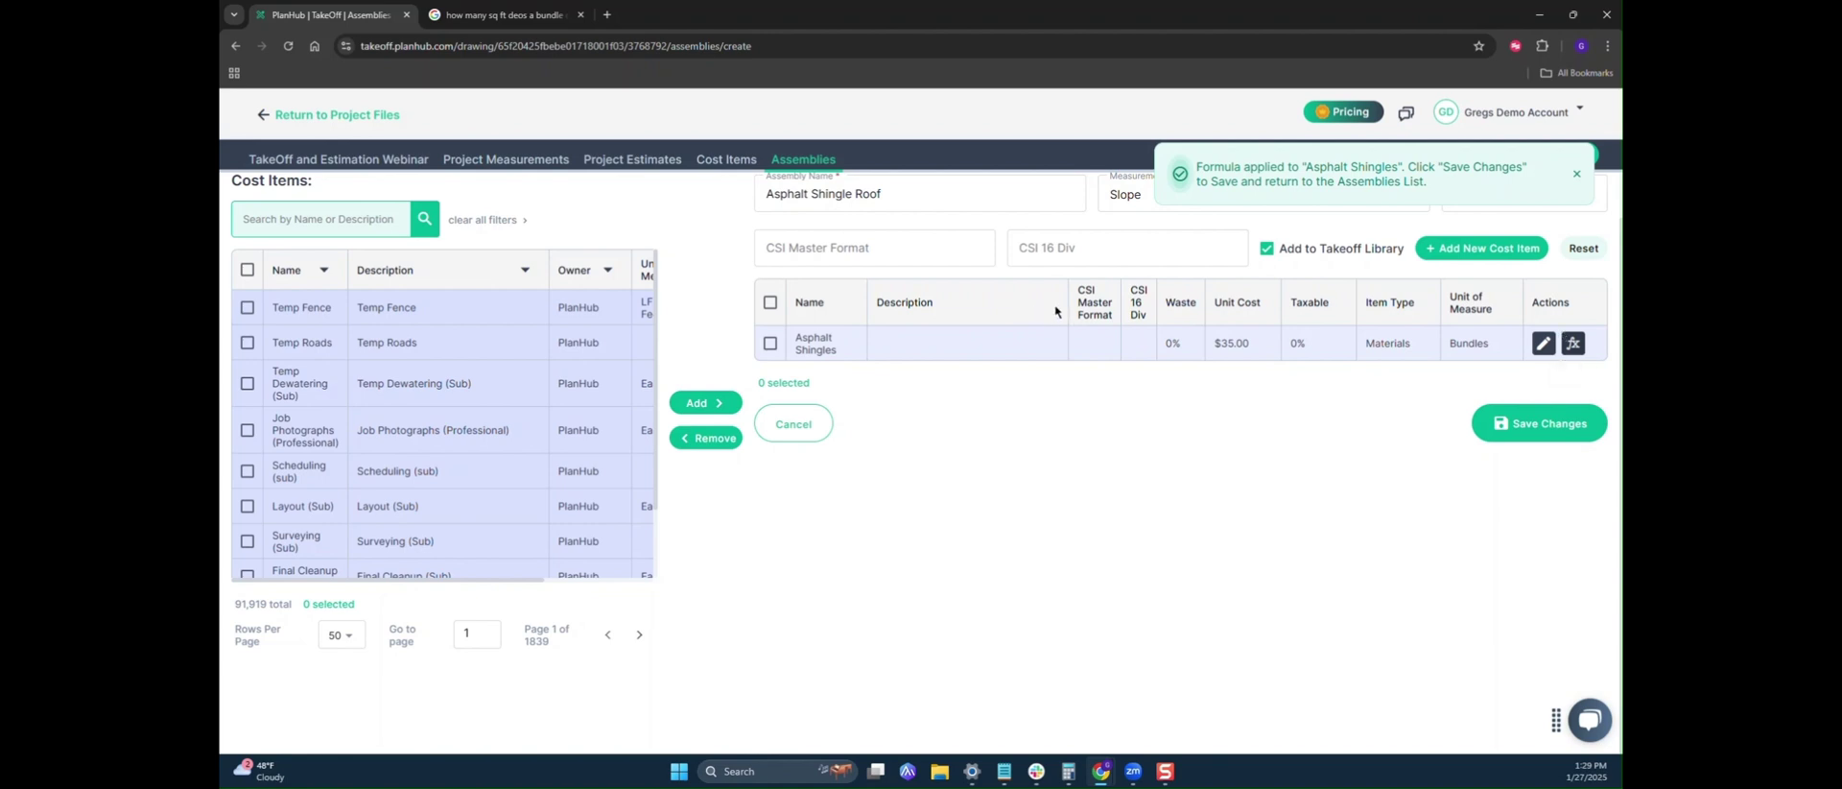
- Add a second new cost item named Synthetic underlayment with a unit cost of $104.00
{"action": "left_click", "coordinate": [1478, 247]}
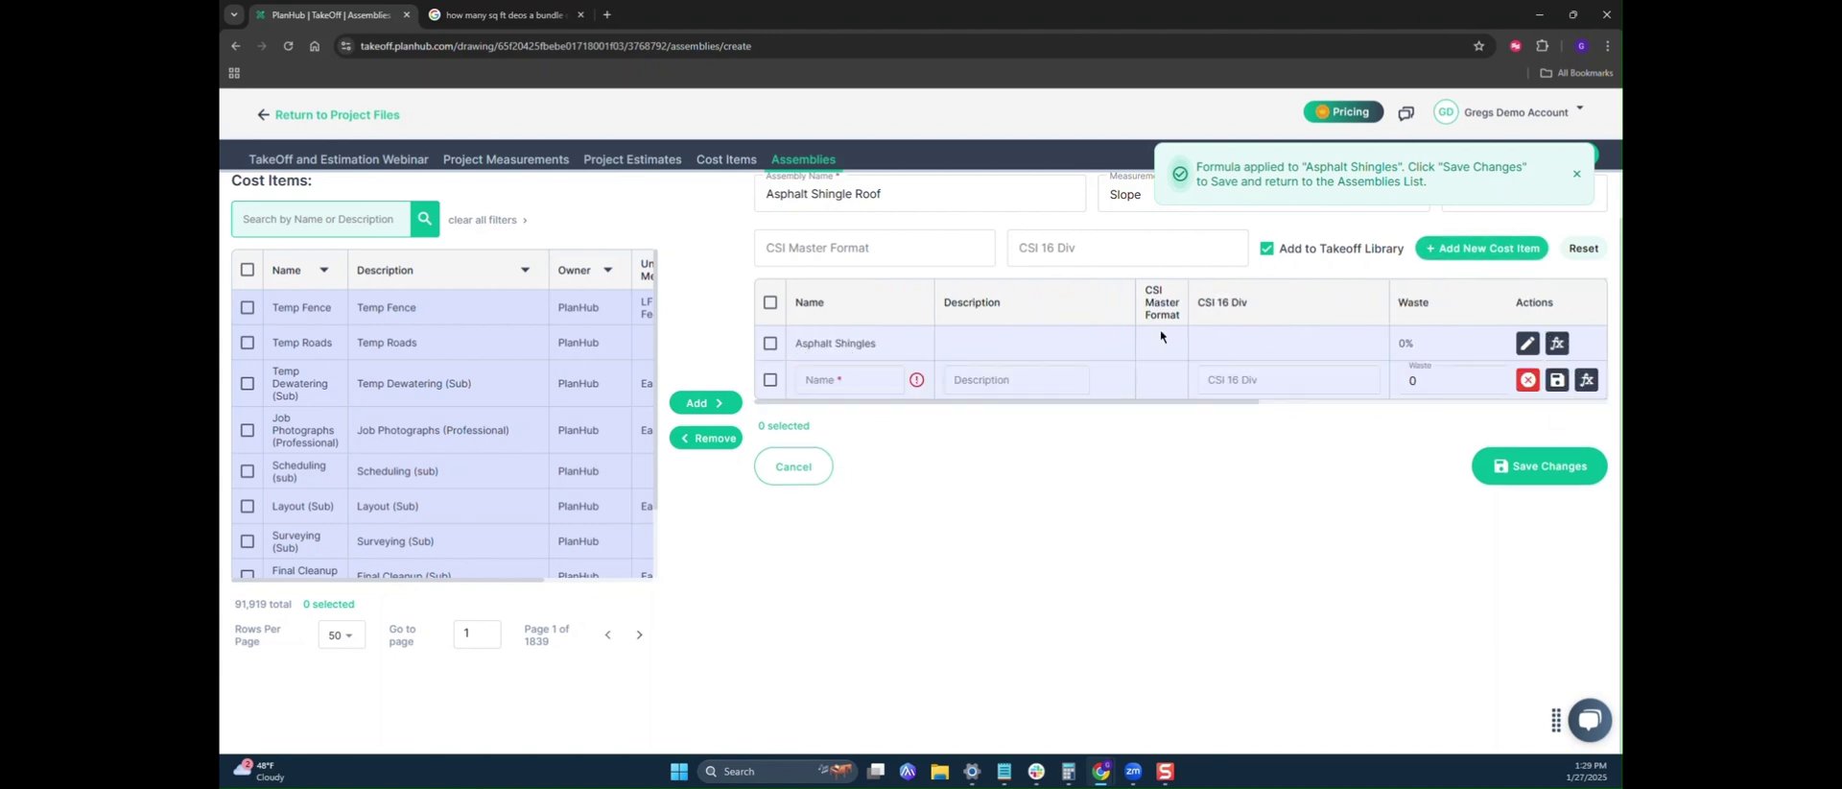
{"action": "left_click", "coordinate": [870, 374]}
{"action": "type", "text": "Sy"}
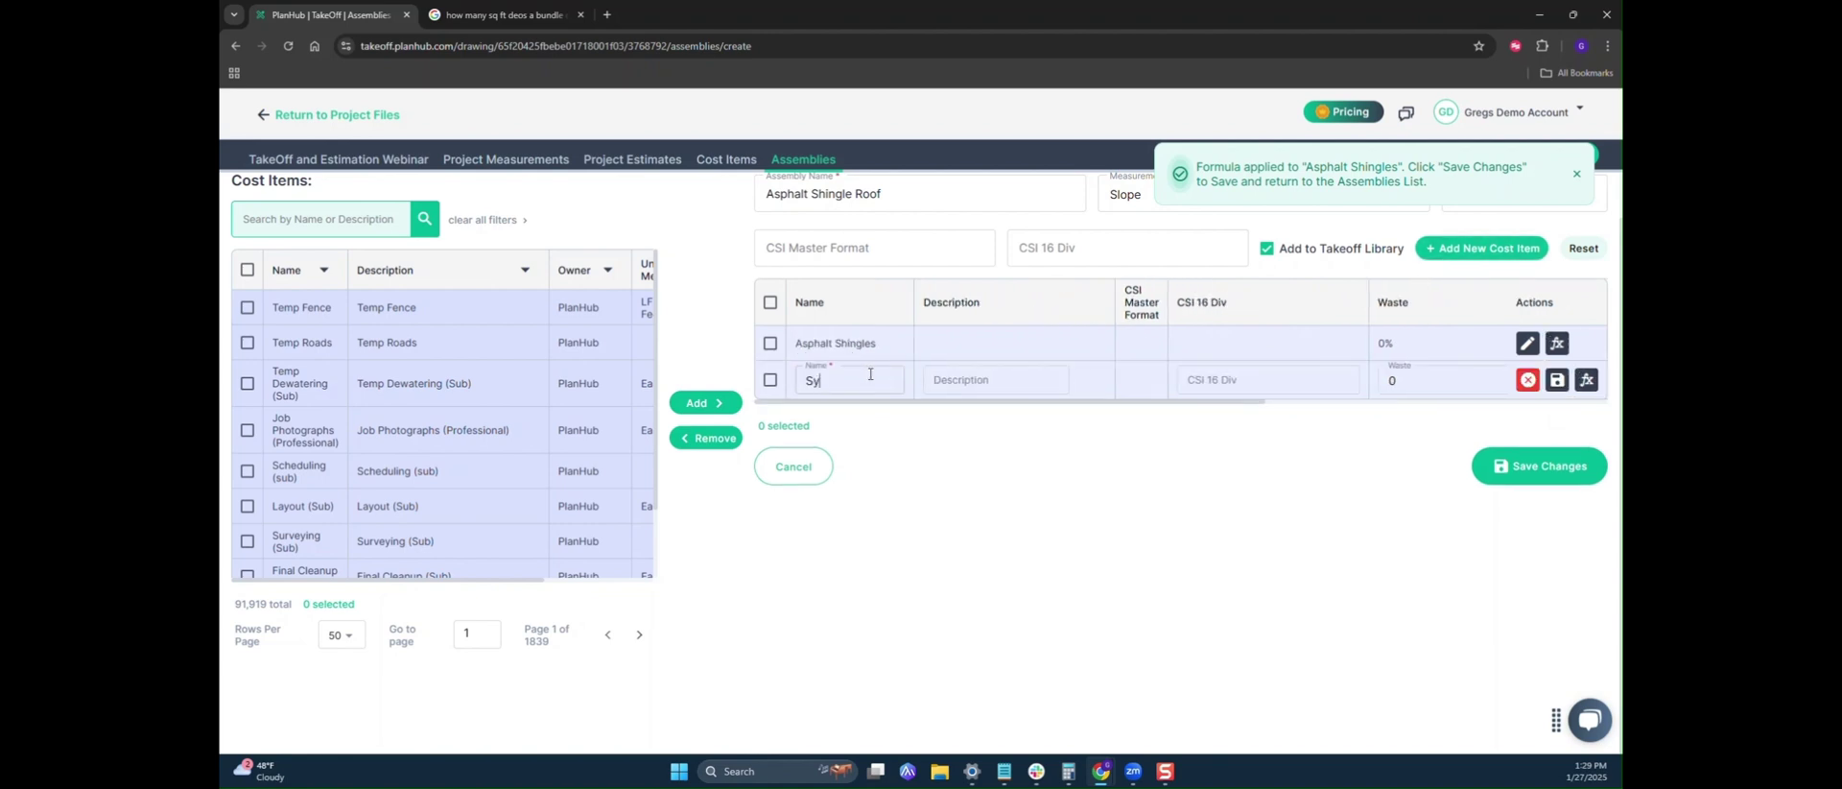
{"action": "type", "text": "nthetic underlayment"}
{"action": "left_click_drag", "start_coordinate": [920, 402], "coordinate": [1192, 406]}
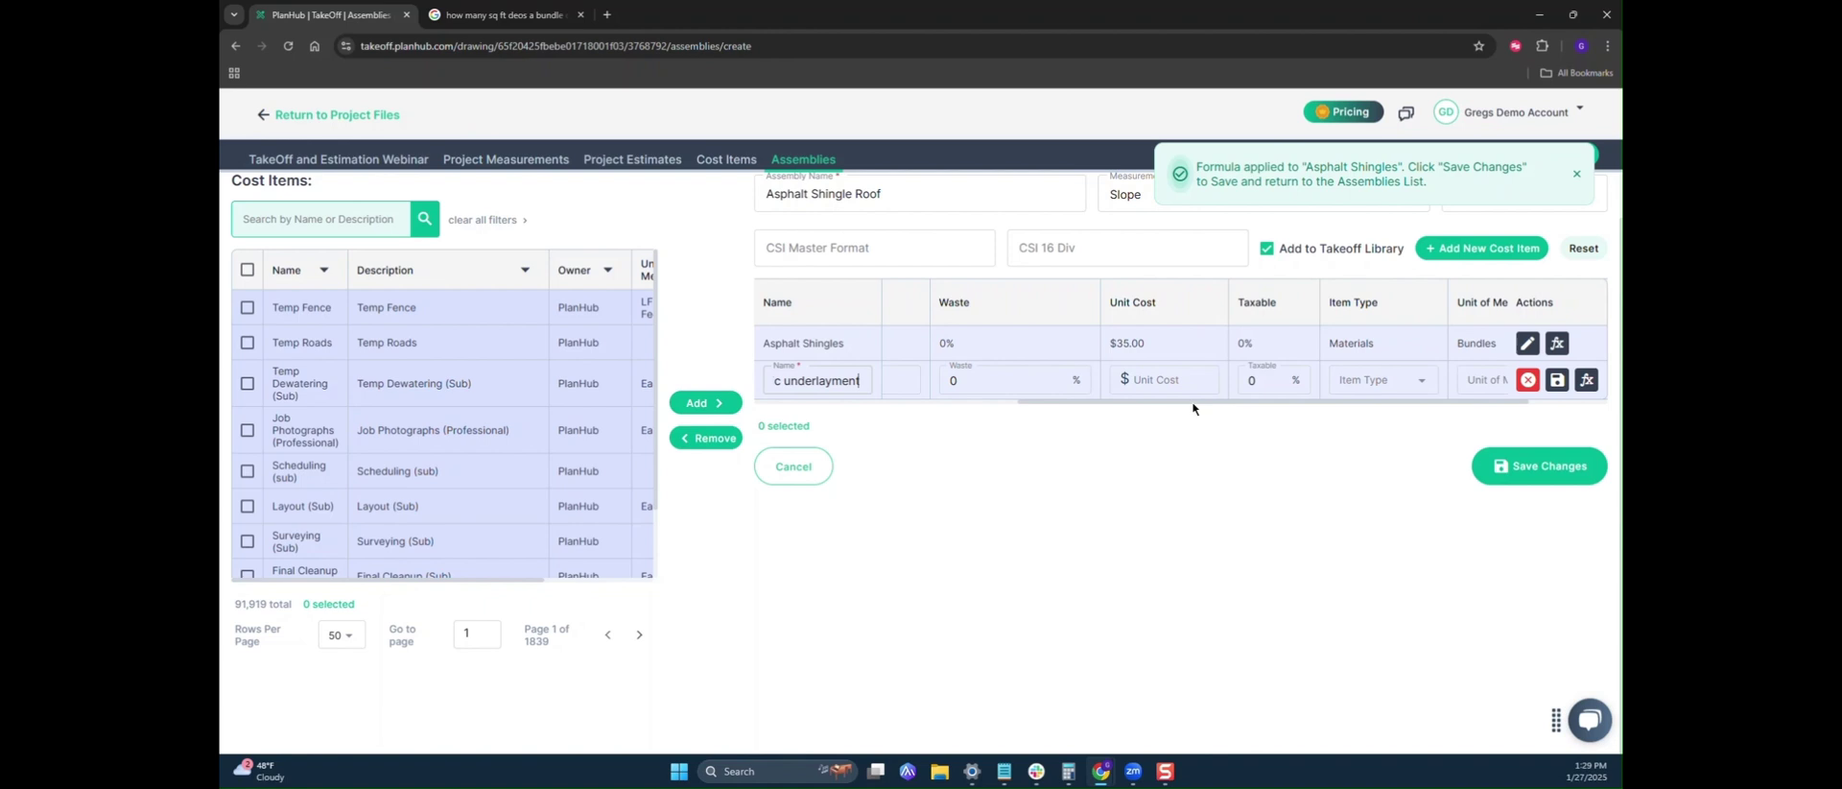
{"action": "left_click", "coordinate": [1176, 384]}
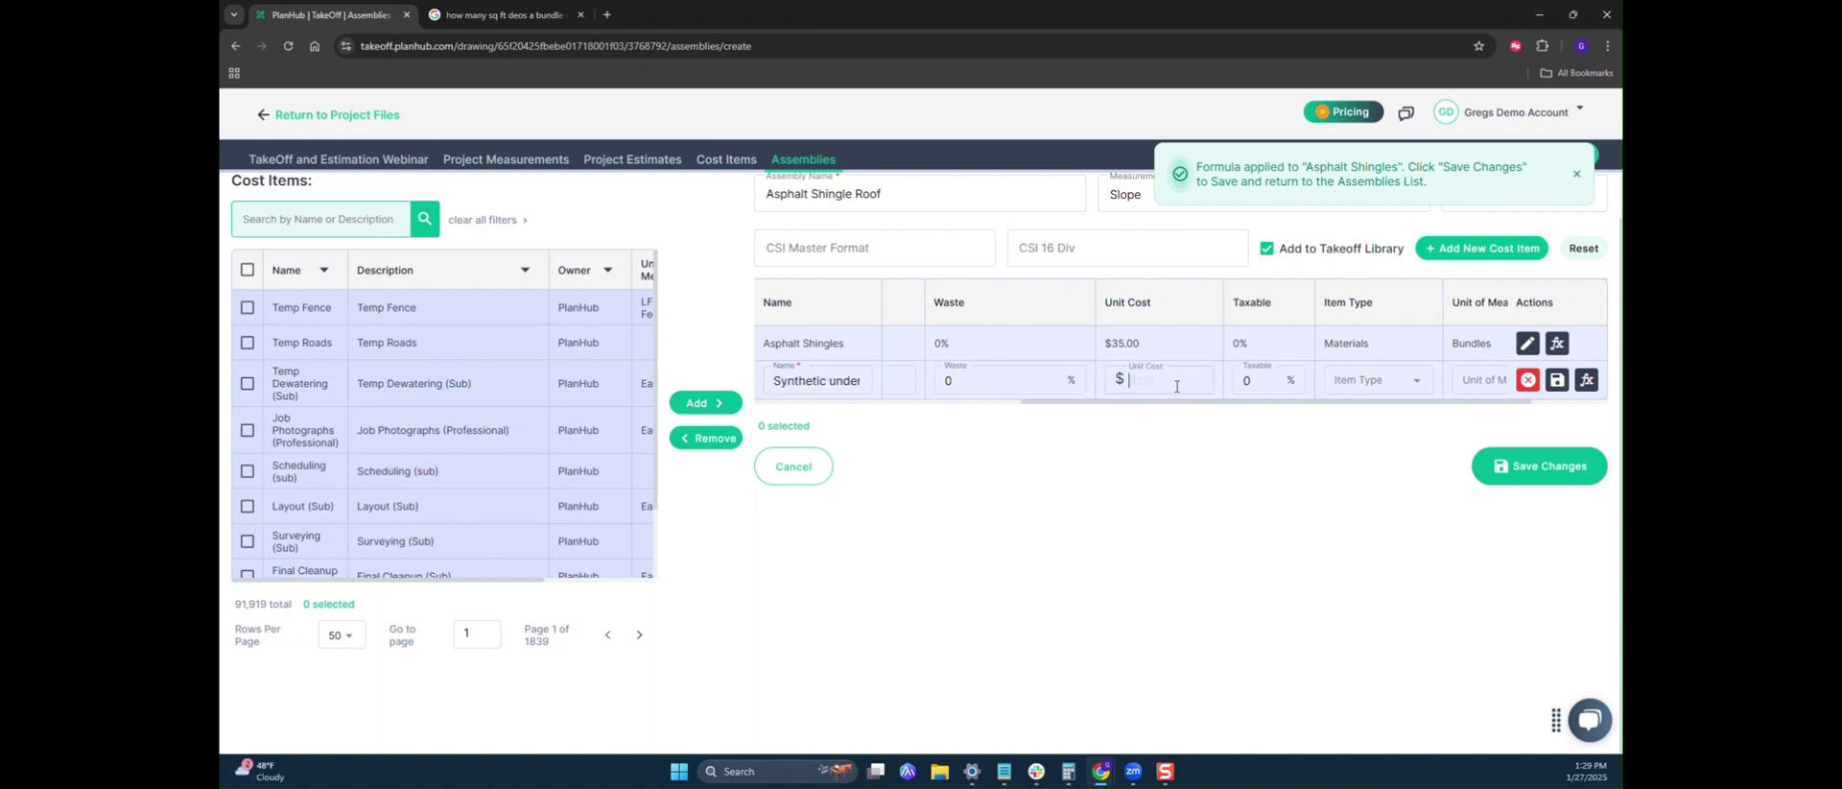
{"action": "type", "text": "104"}
- Set the Synthetic underlayment item type to Materials and its unit of measure to Rolls, and save the cost item
{"action": "left_click_drag", "start_coordinate": [1277, 403], "coordinate": [1370, 403]}
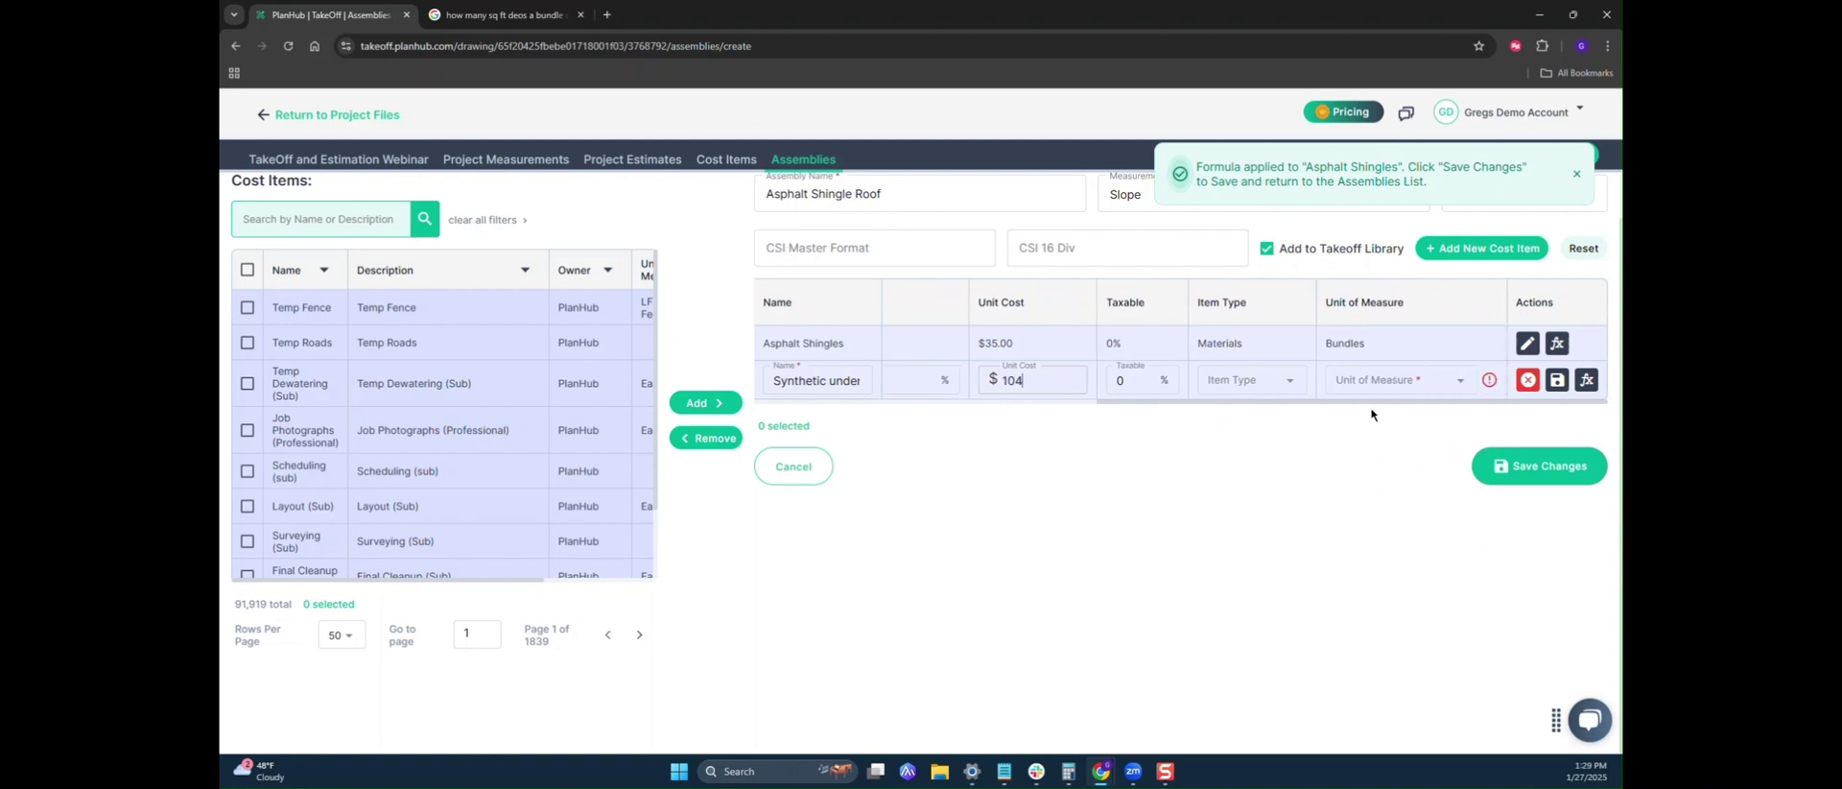
{"action": "left_click", "coordinate": [1287, 383]}
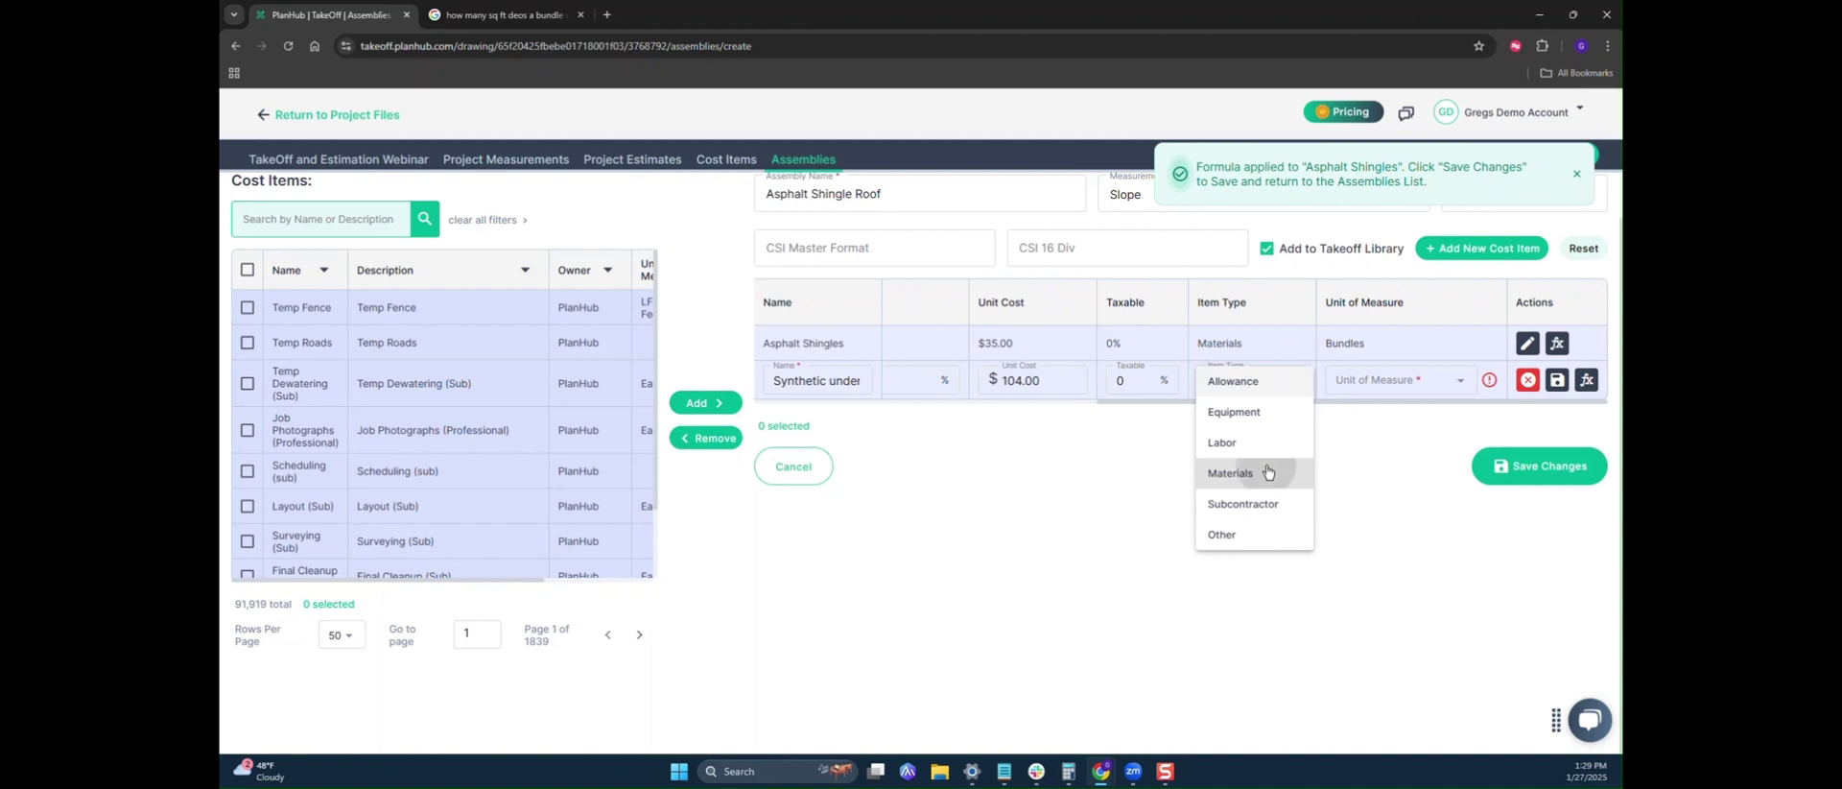
{"action": "left_click", "coordinate": [1266, 470]}
{"action": "left_click", "coordinate": [1369, 392]}
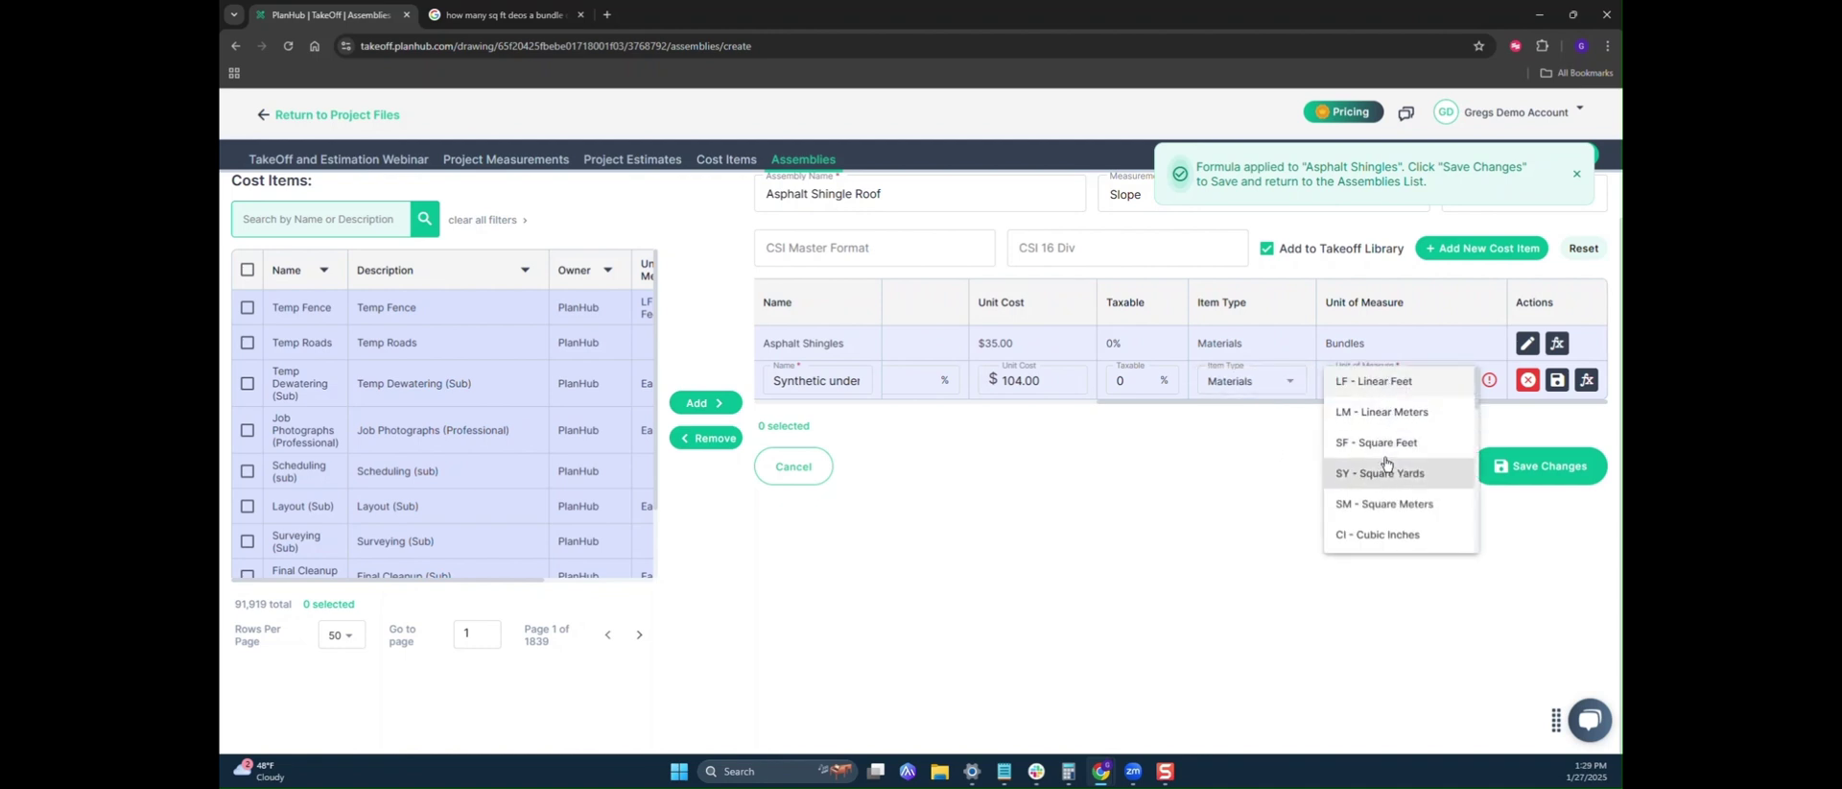
{"action": "scroll", "coordinate": [1385, 463], "scroll_direction": "down", "scroll_amount": 3}
{"action": "left_click", "coordinate": [1385, 535]}
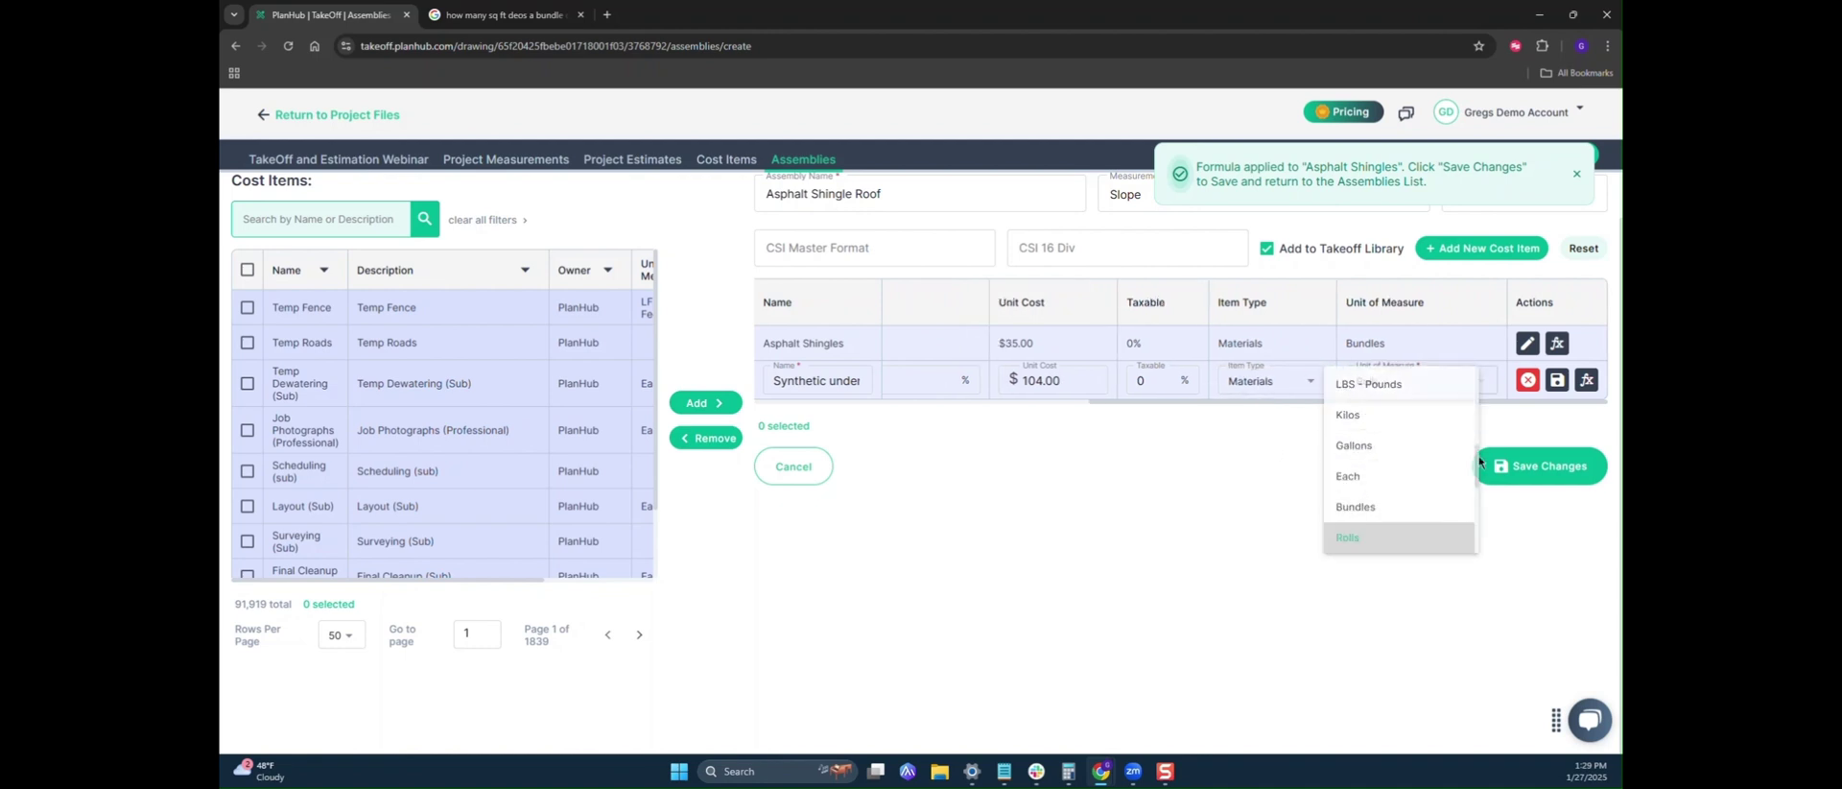
{"action": "left_click", "coordinate": [1561, 382]}
- Apply the library formula Area /1000 to the Synthetic underlayment cost item and save the Asphalt Shingle Roof assembly
{"action": "left_click", "coordinate": [1574, 379]}
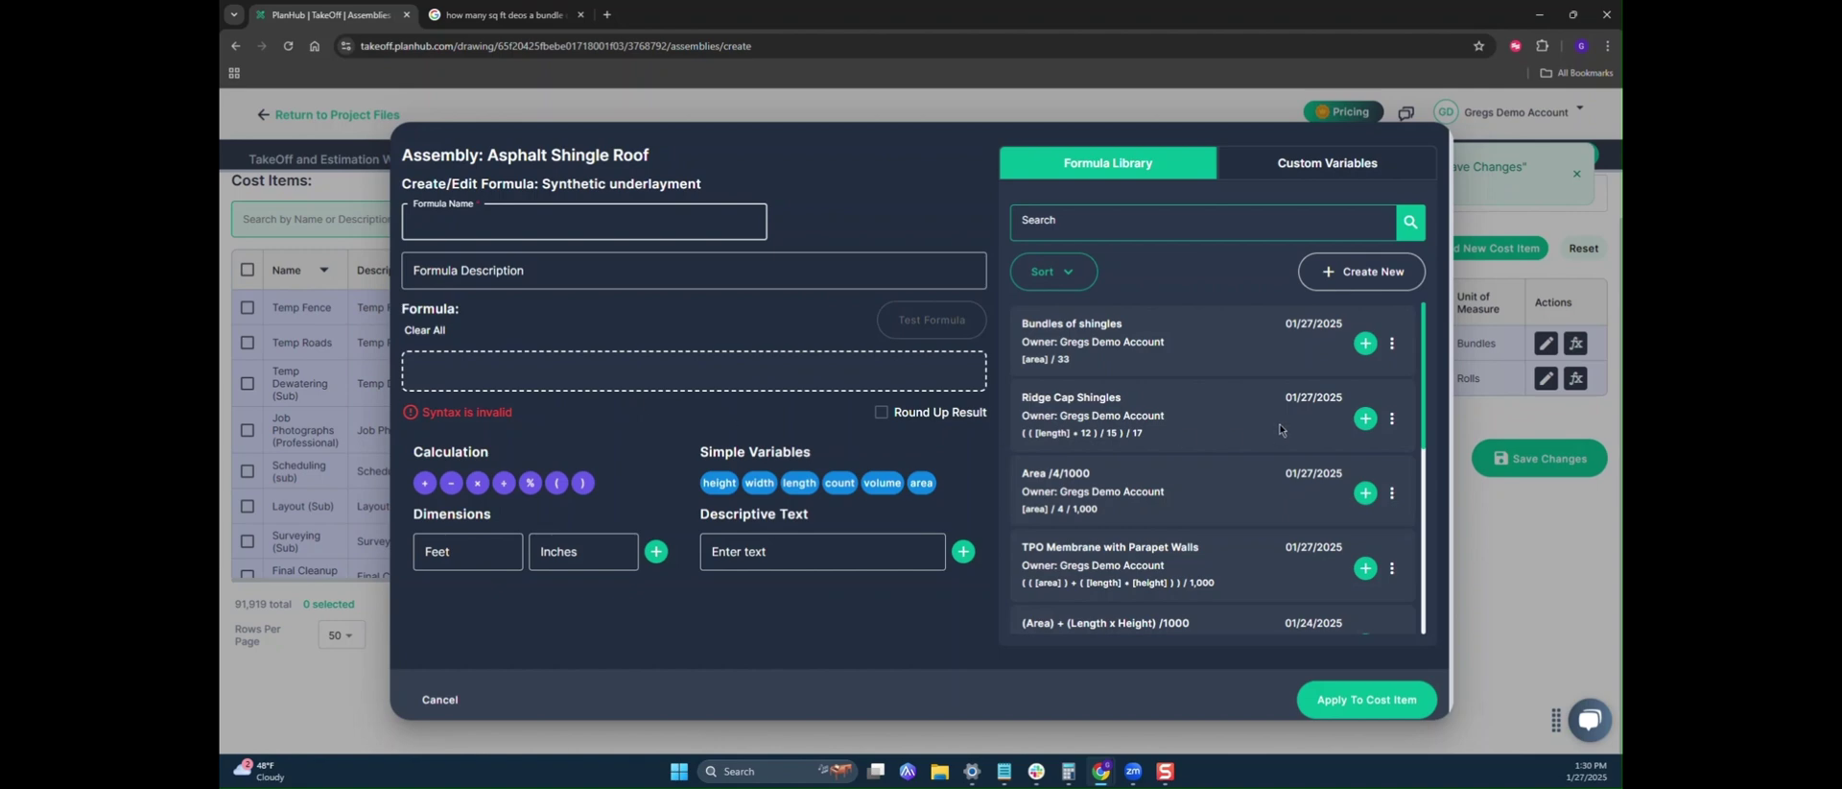
{"action": "scroll", "coordinate": [1227, 426], "scroll_direction": "down", "scroll_amount": 1}
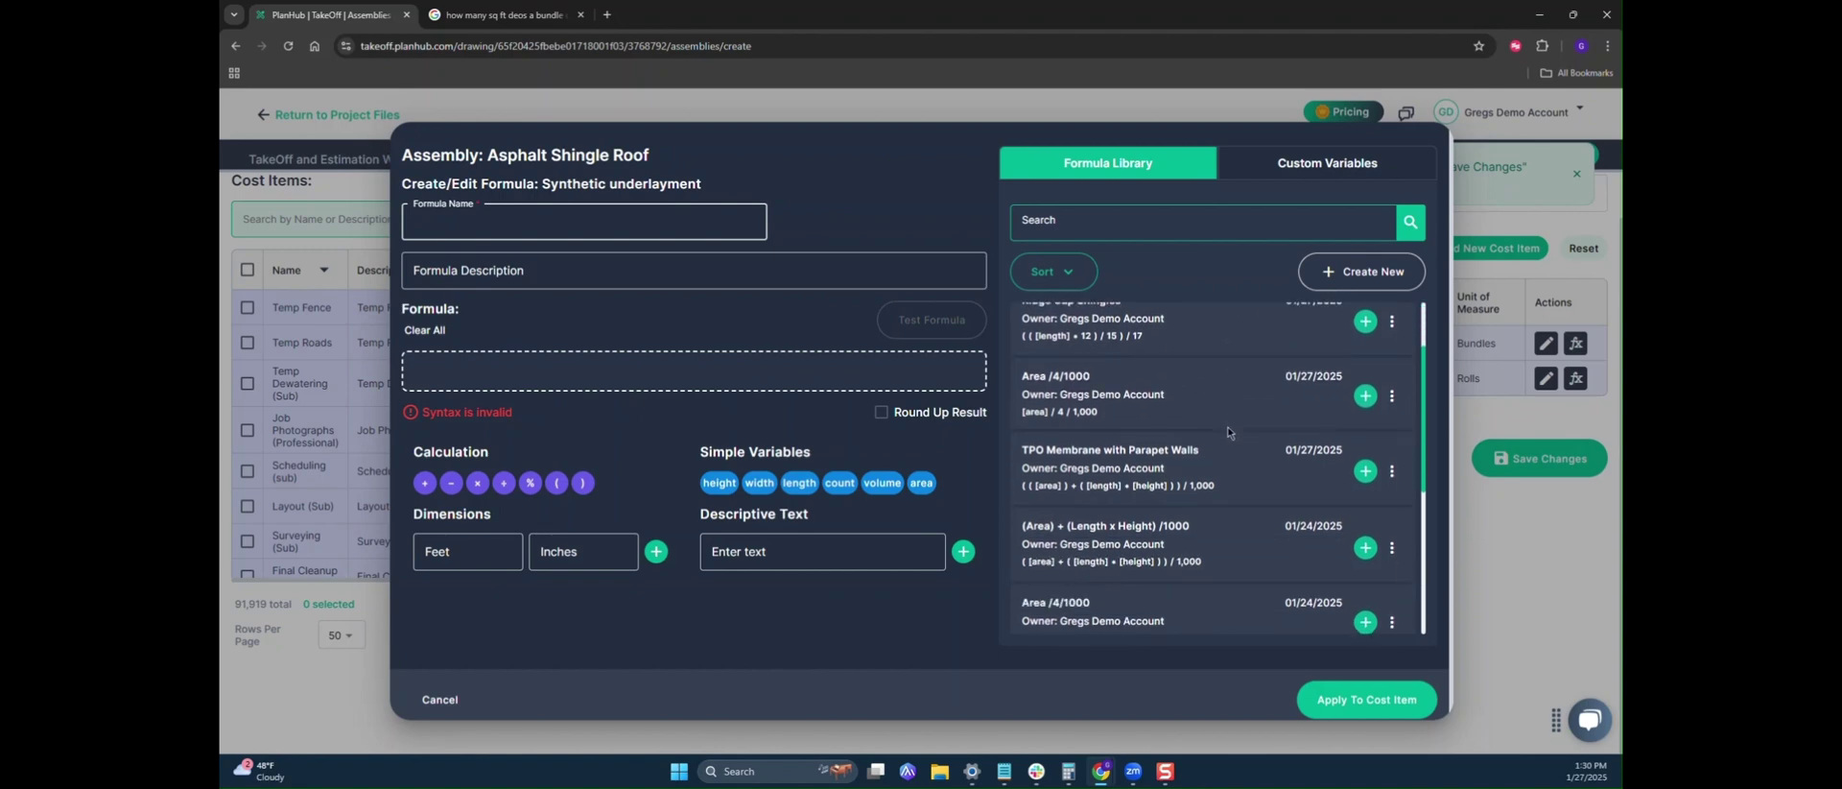
{"action": "scroll", "coordinate": [1228, 426], "scroll_direction": "down", "scroll_amount": 3}
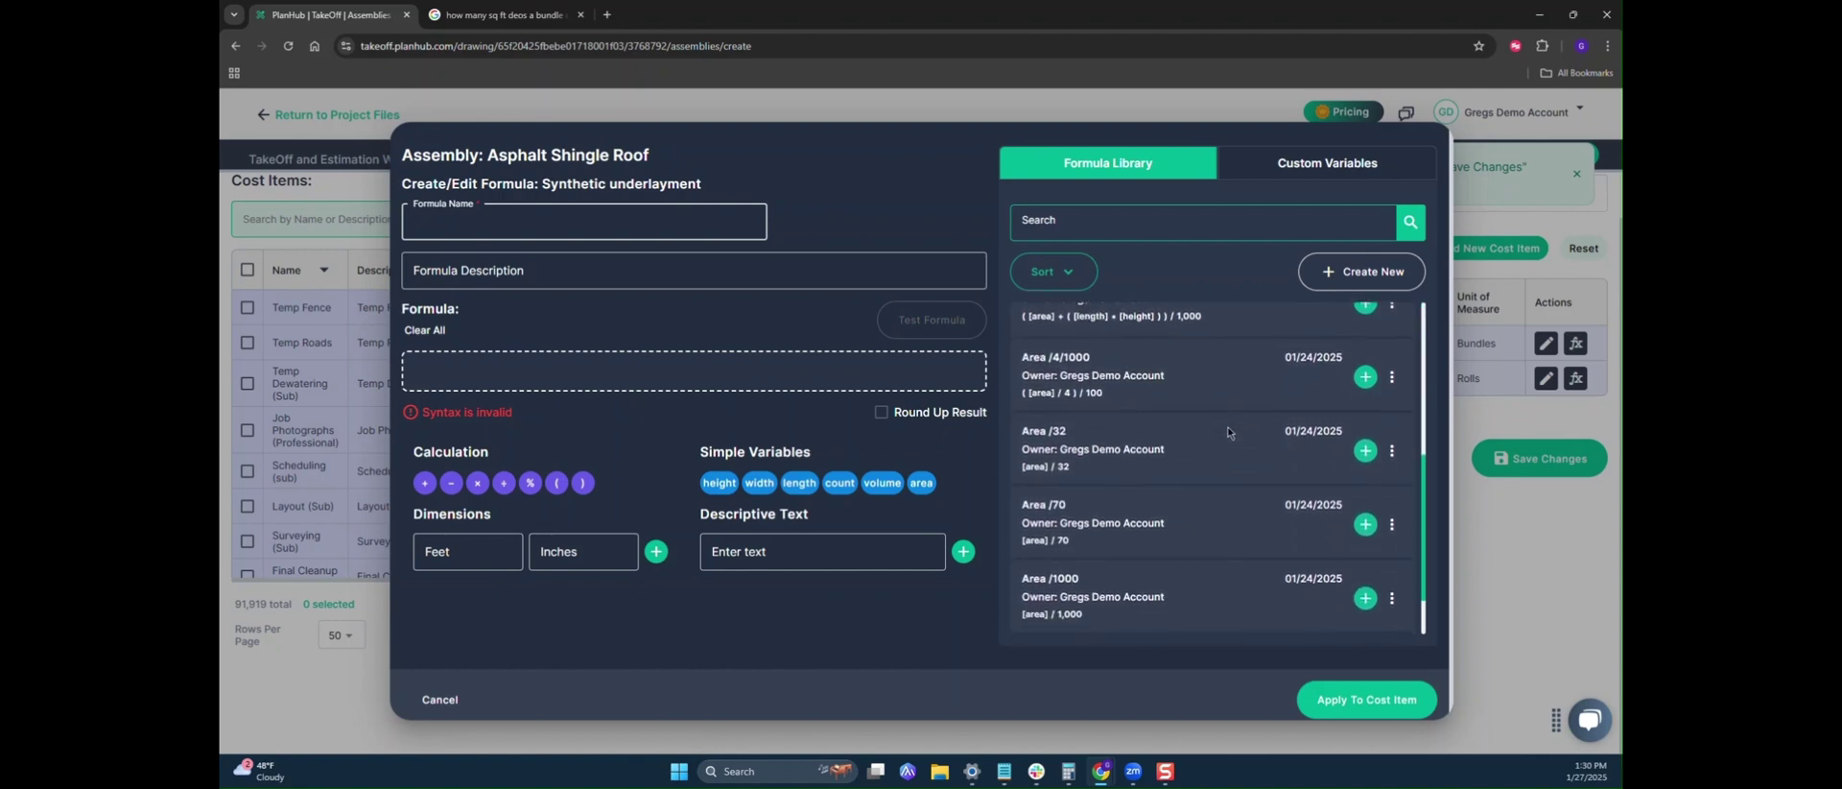
{"action": "scroll", "coordinate": [1228, 428], "scroll_direction": "down", "scroll_amount": 1}
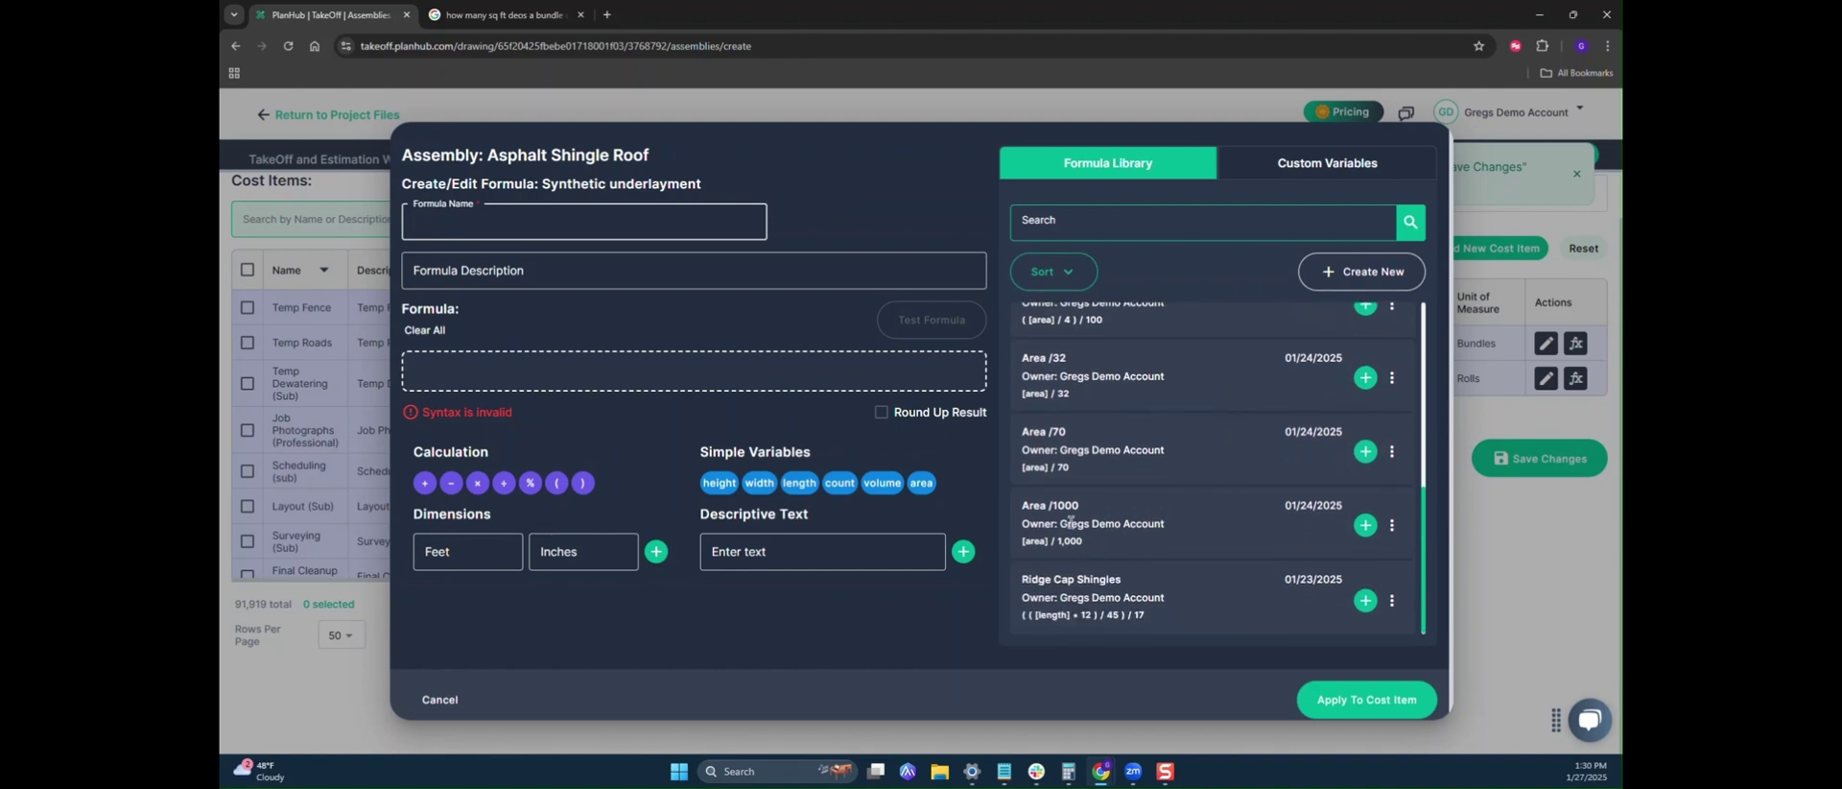
{"action": "left_click", "coordinate": [1364, 525]}
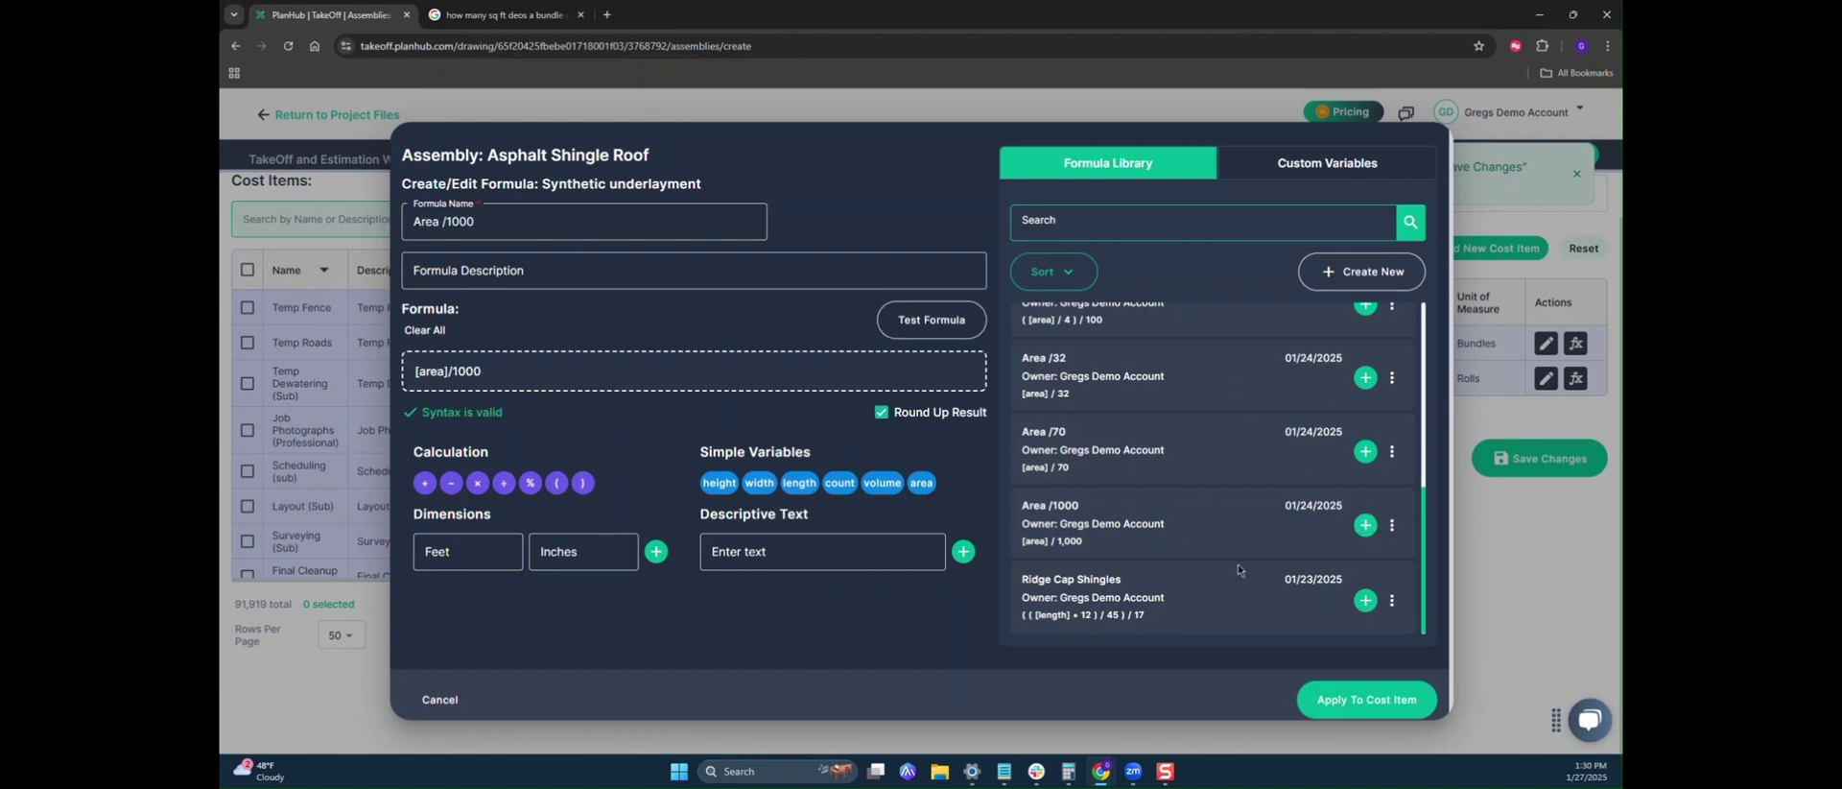
{"action": "left_click", "coordinate": [1360, 700]}
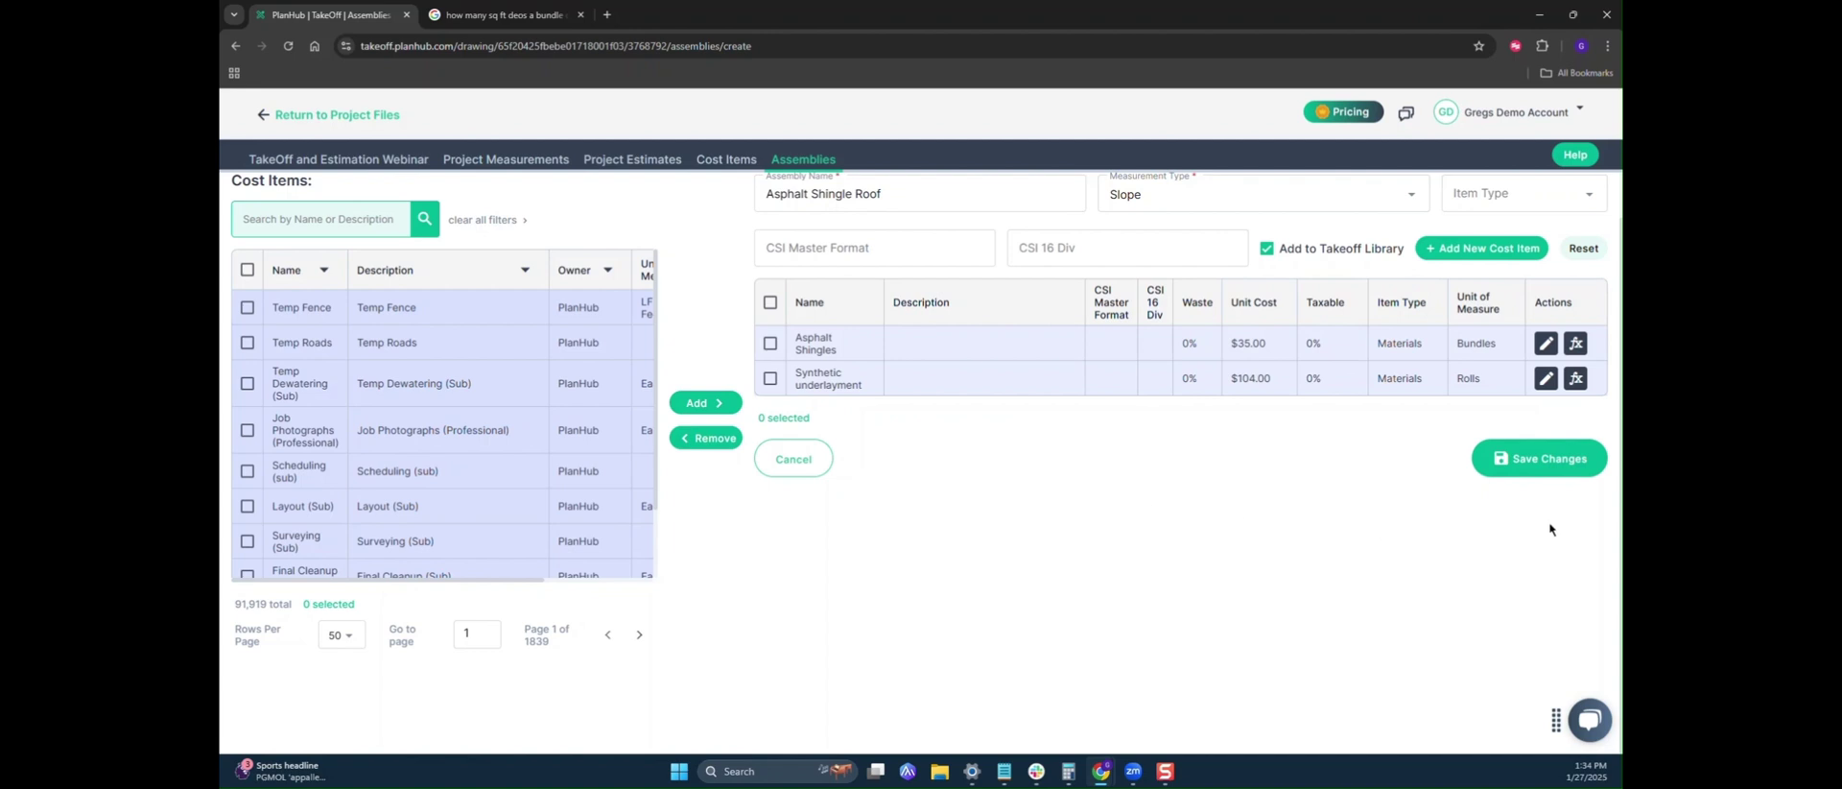
{"action": "left_click", "coordinate": [1547, 470]}
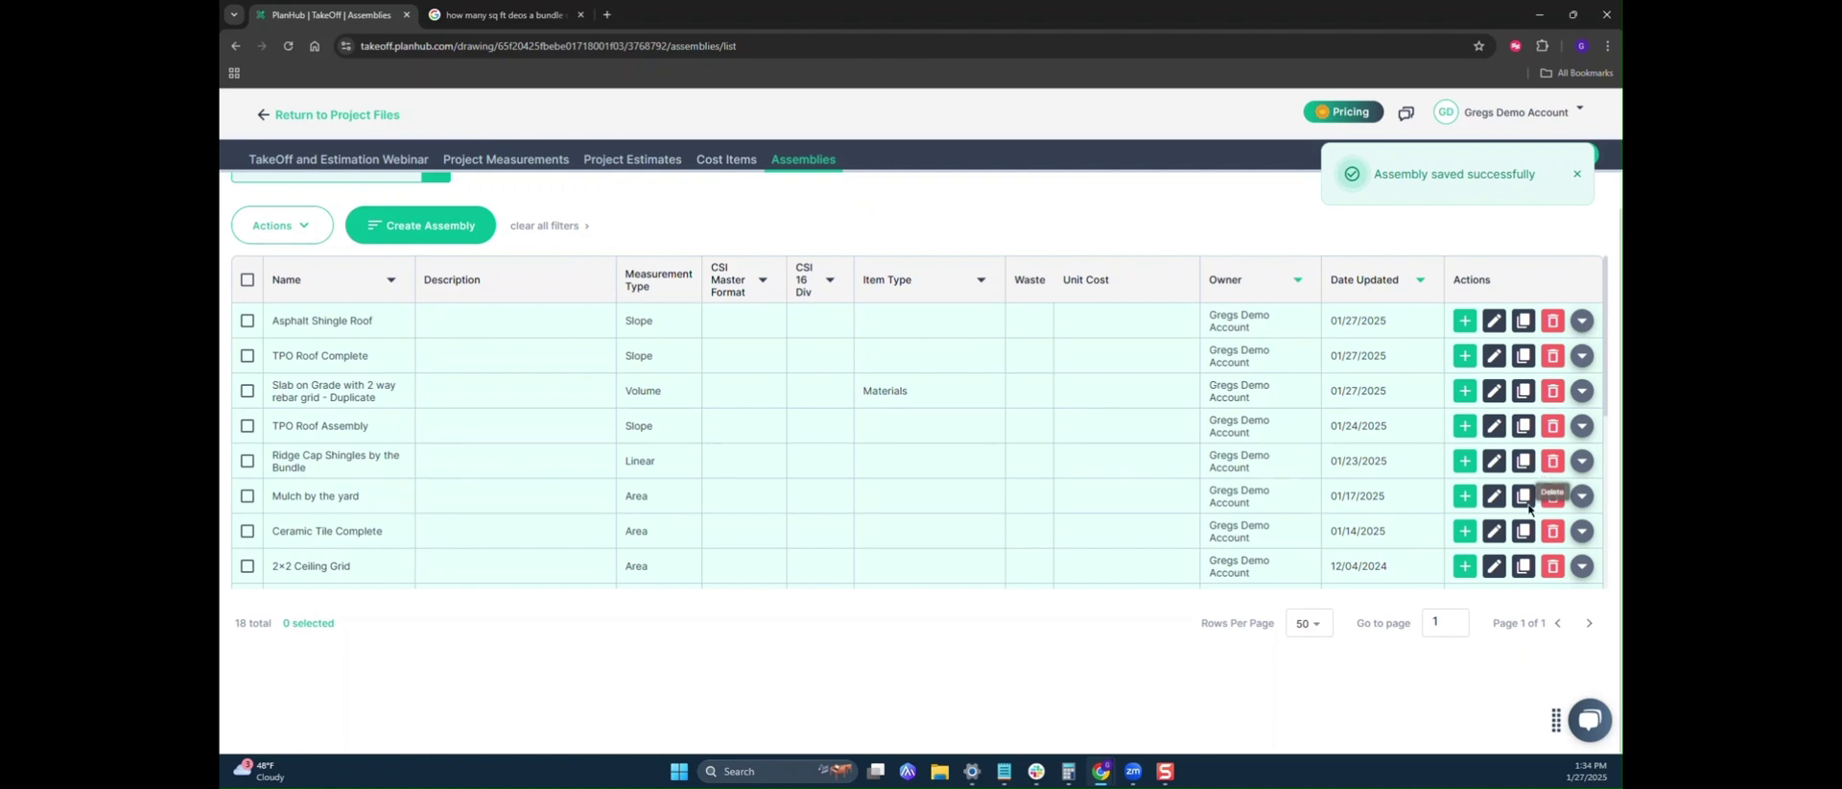
{"action": "left_click", "coordinate": [1576, 174]}
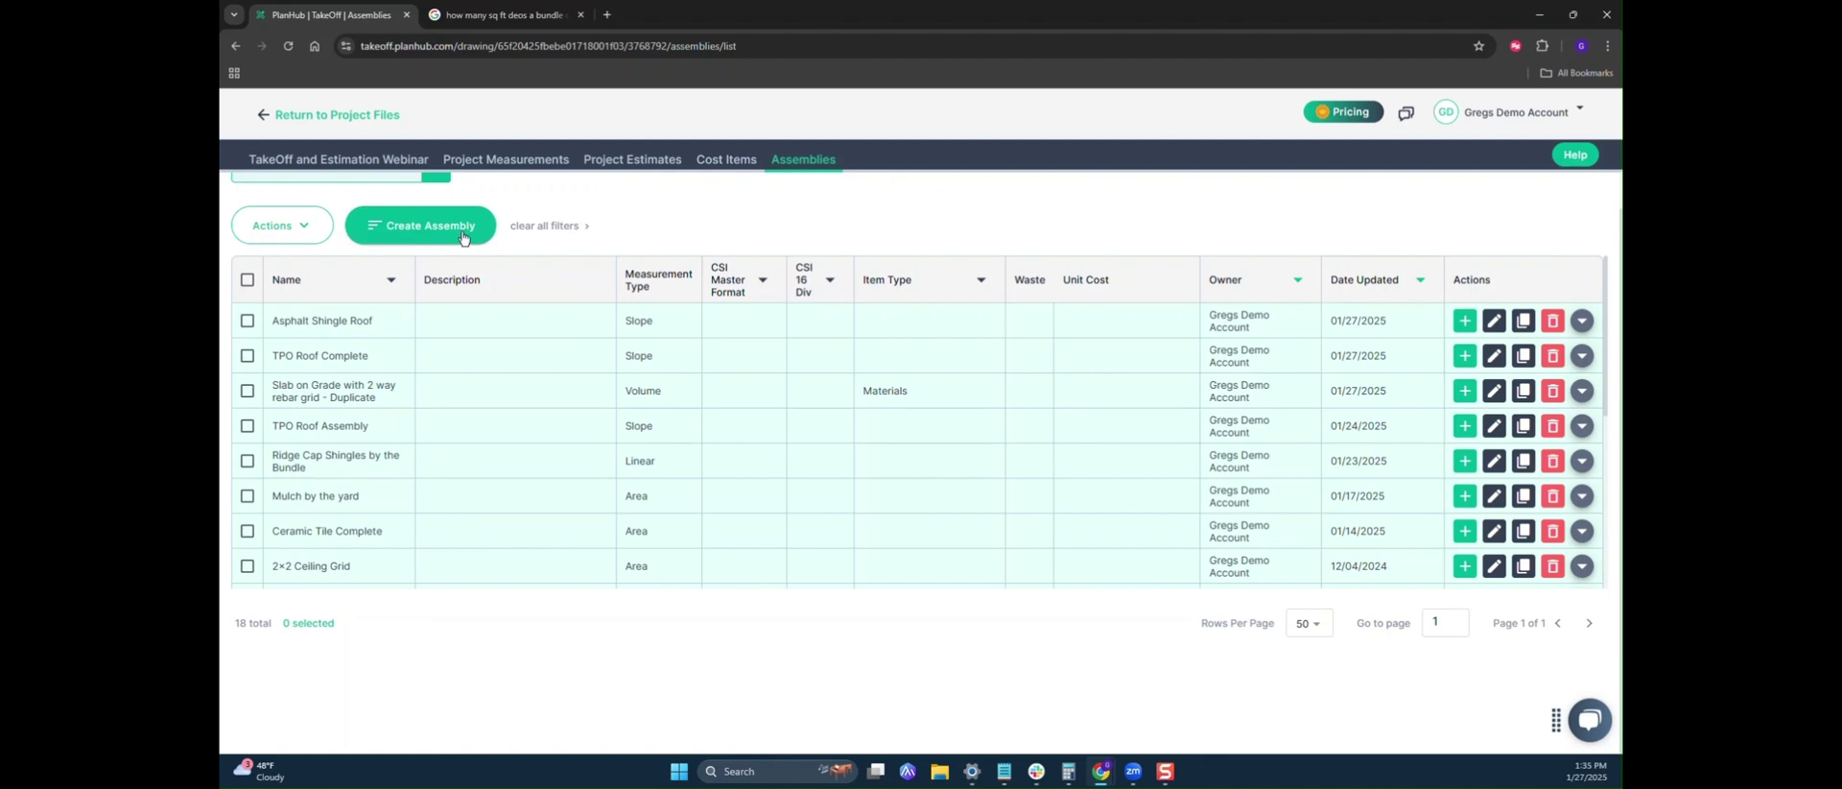
- Create a Linear assembly named Ice/Water and Drip Edge for Asphalt Roof and include it in the takeoff library
{"action": "scroll", "coordinate": [460, 240], "scroll_direction": "up", "scroll_amount": 1}
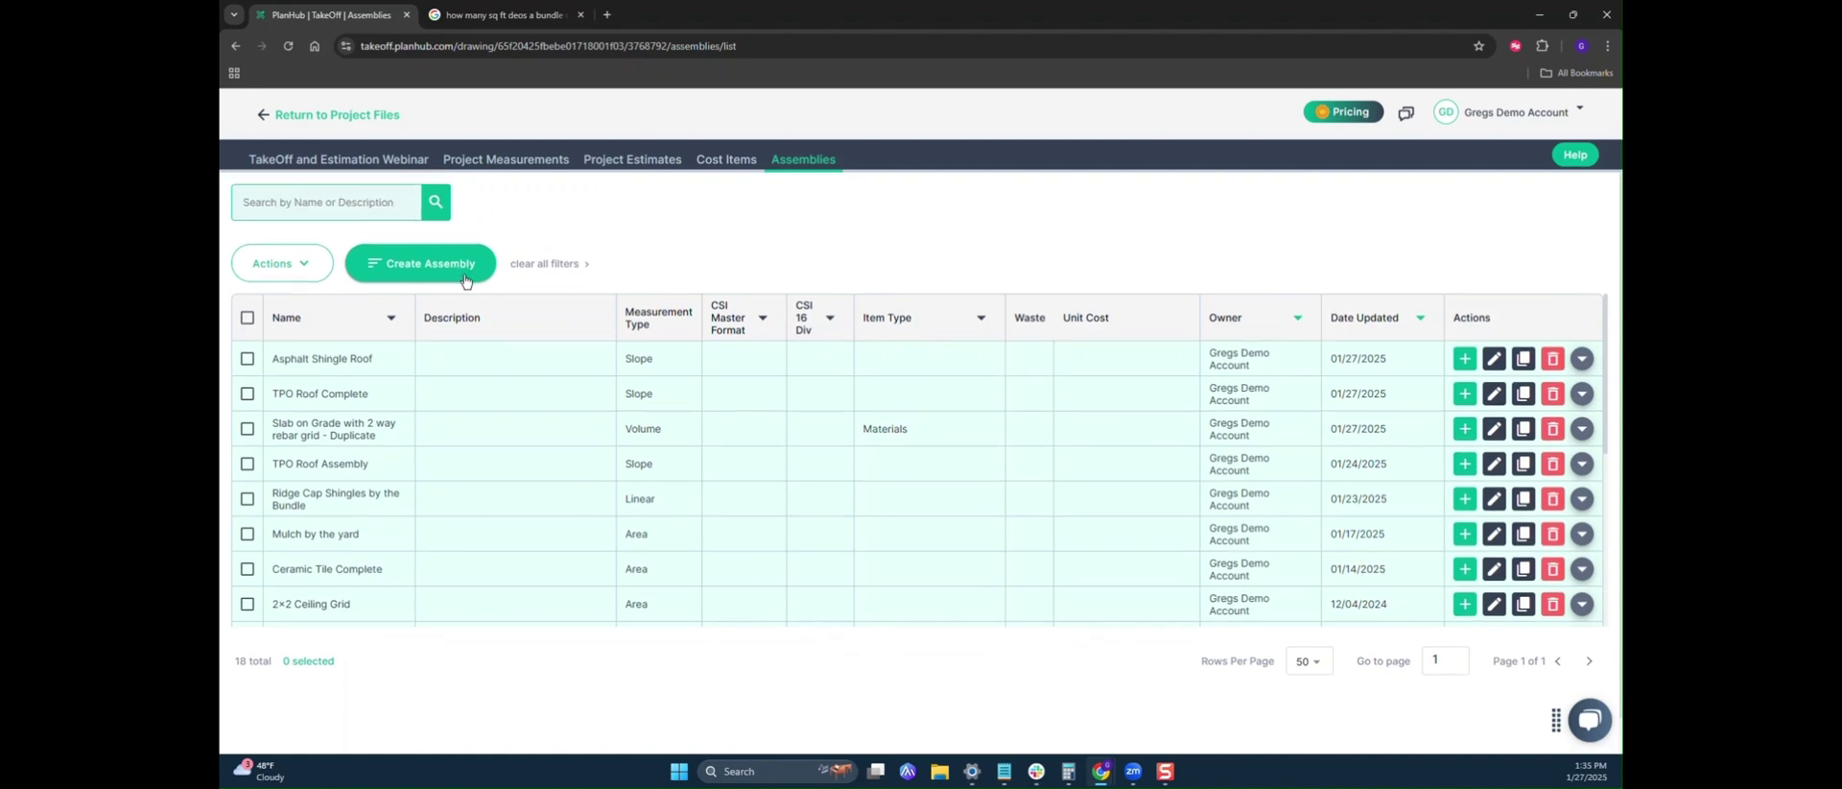
{"action": "left_click", "coordinate": [427, 273]}
{"action": "left_click", "coordinate": [817, 248]}
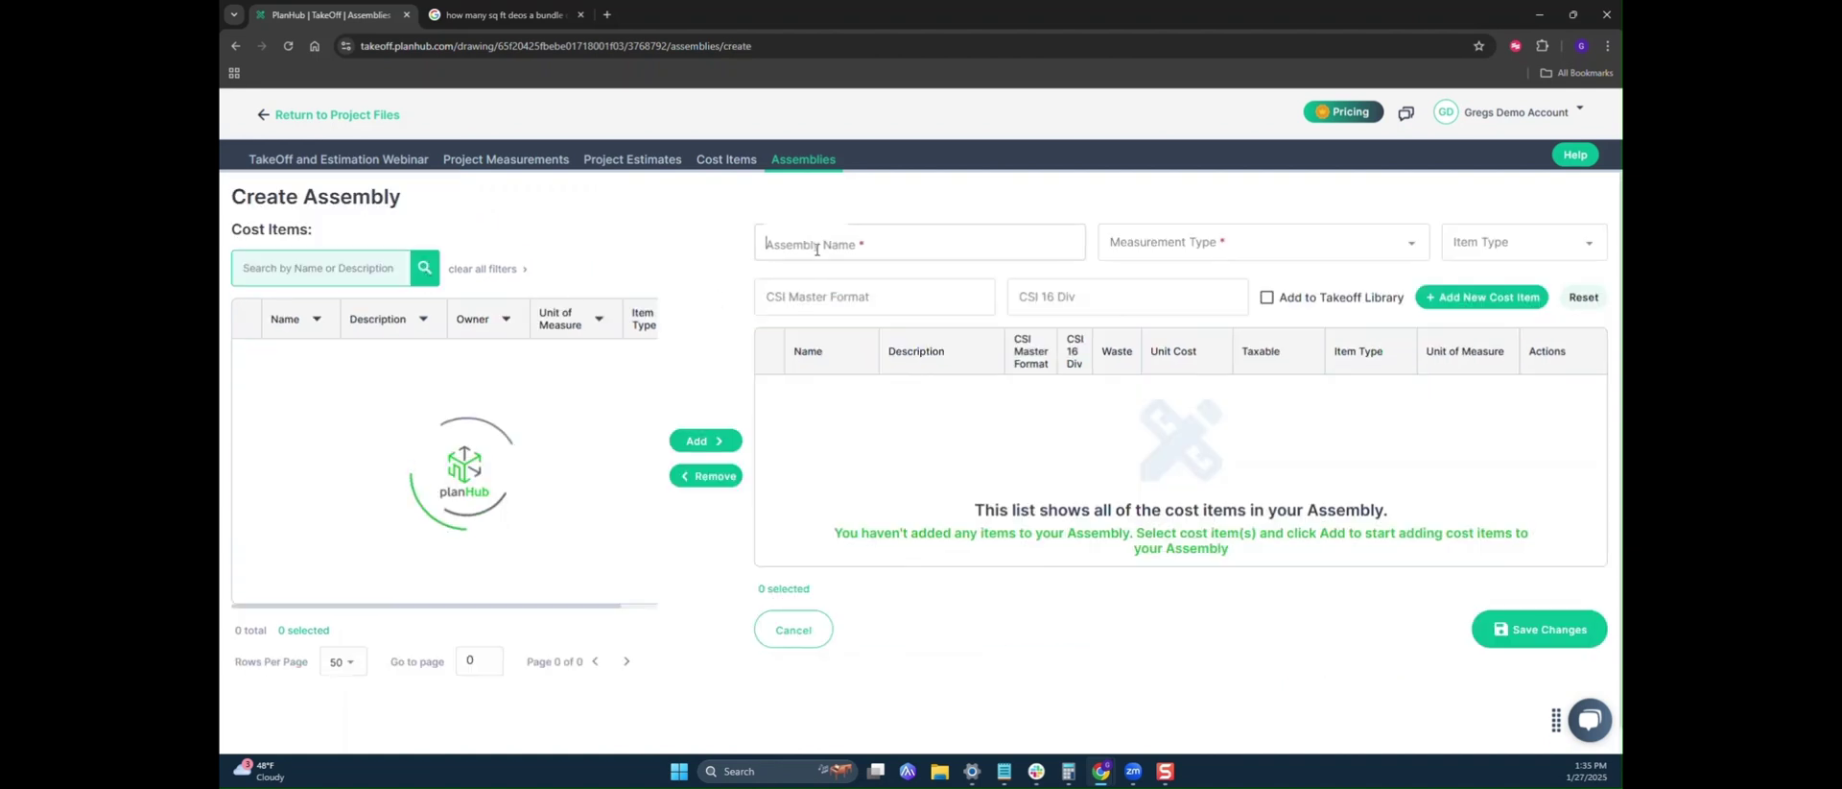
{"action": "type", "text": "I"}
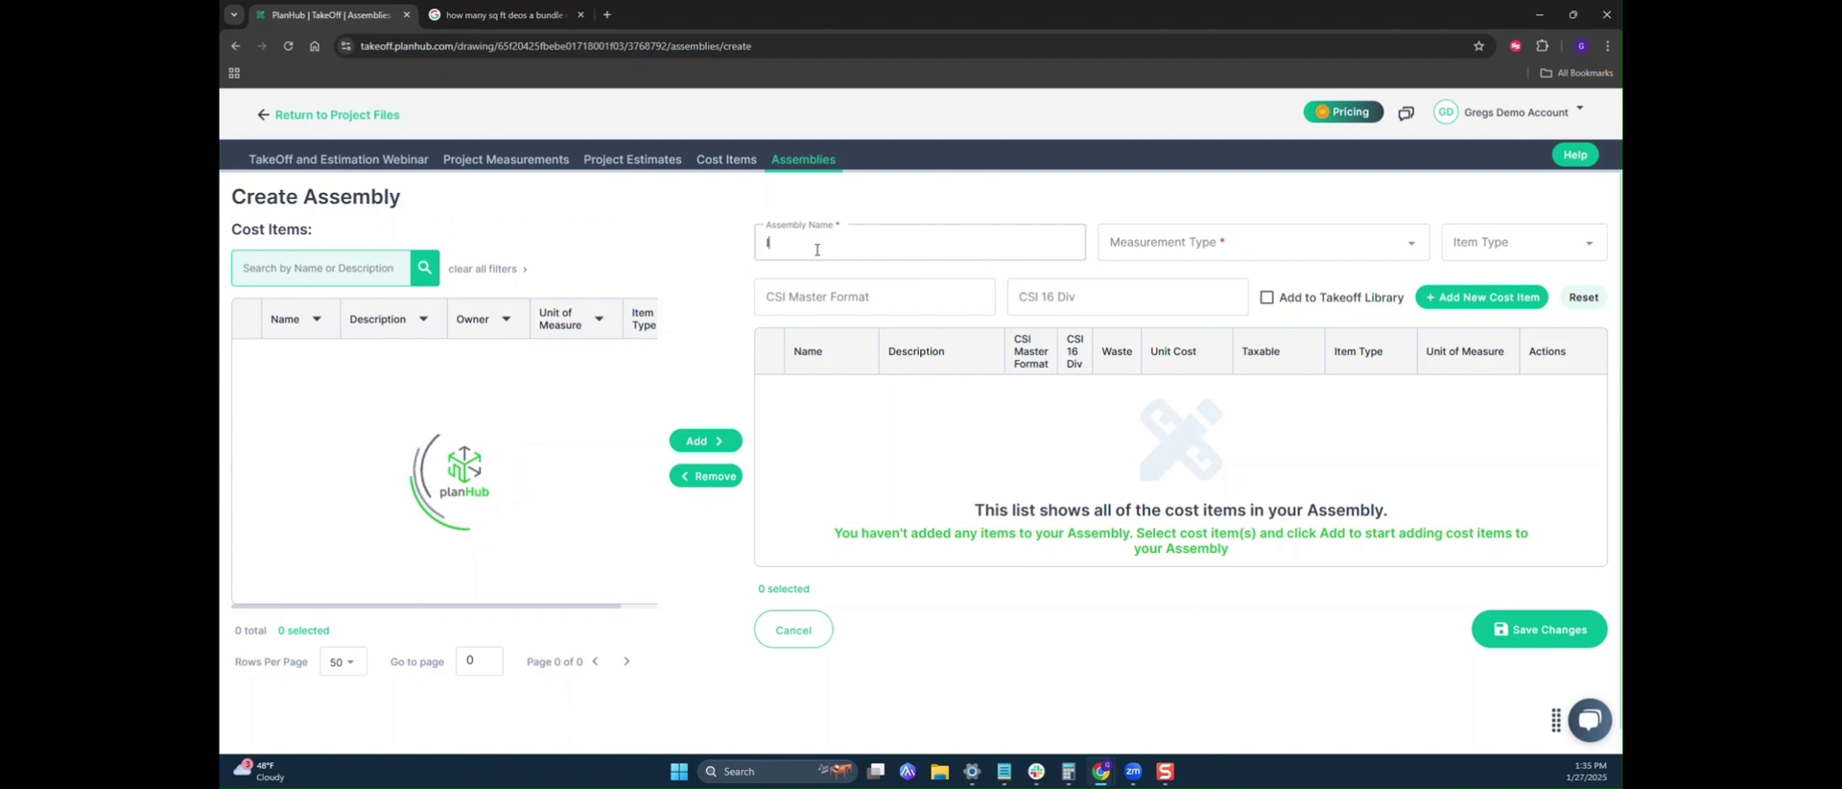
{"action": "type", "text": "ce/W"}
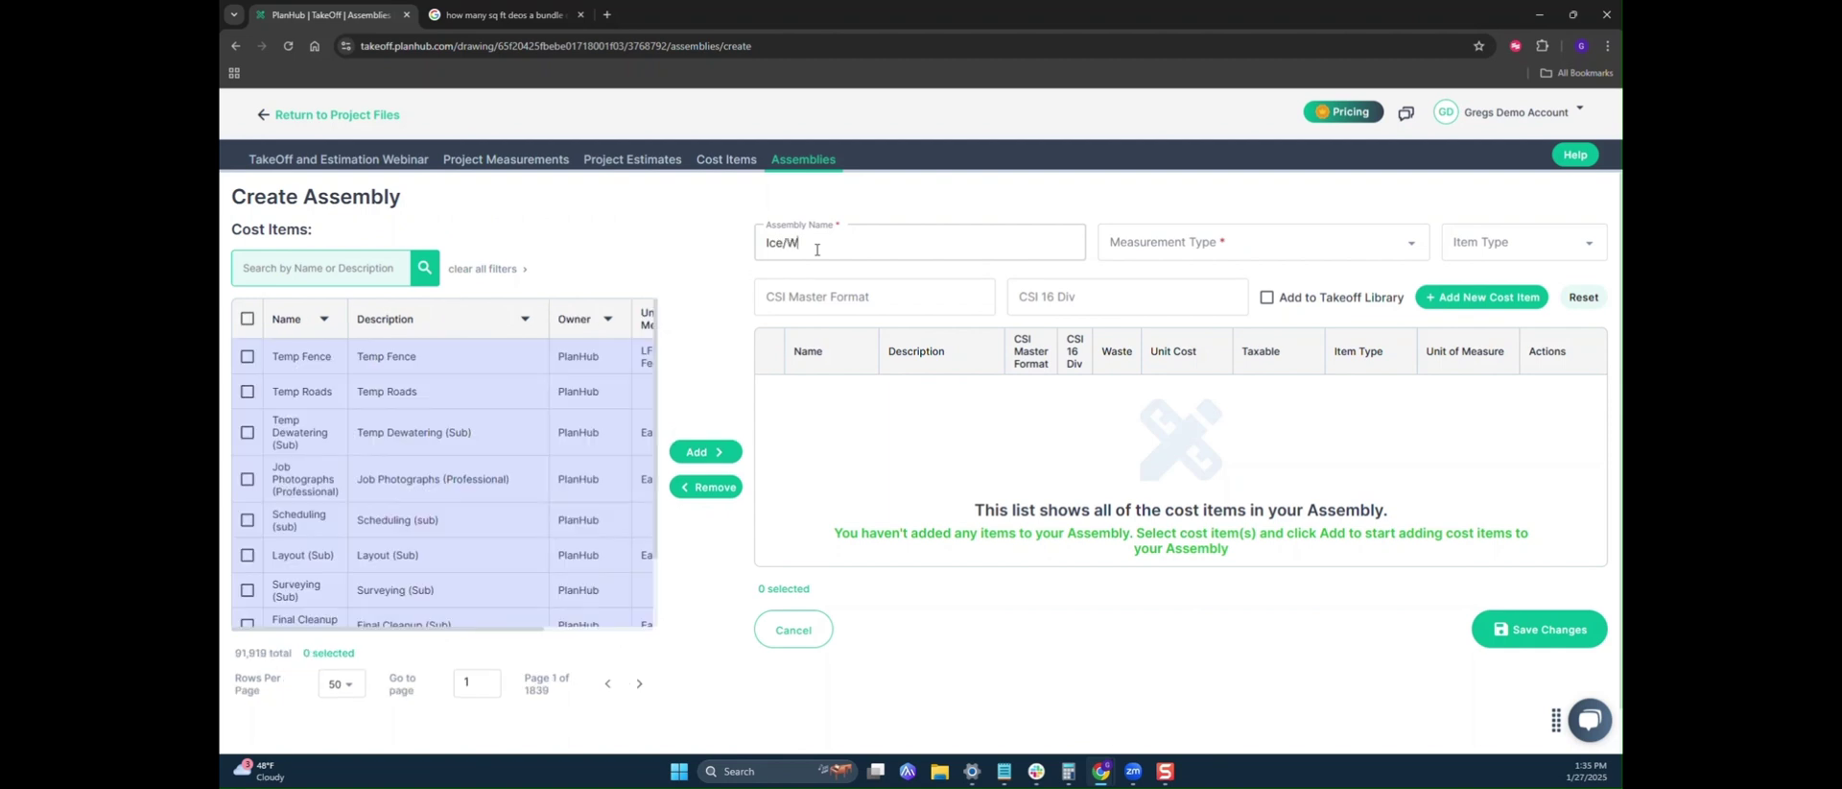
{"action": "type", "text": "ater and Drip Edge for Asphalt Roof"}
{"action": "left_click", "coordinate": [1159, 246]}
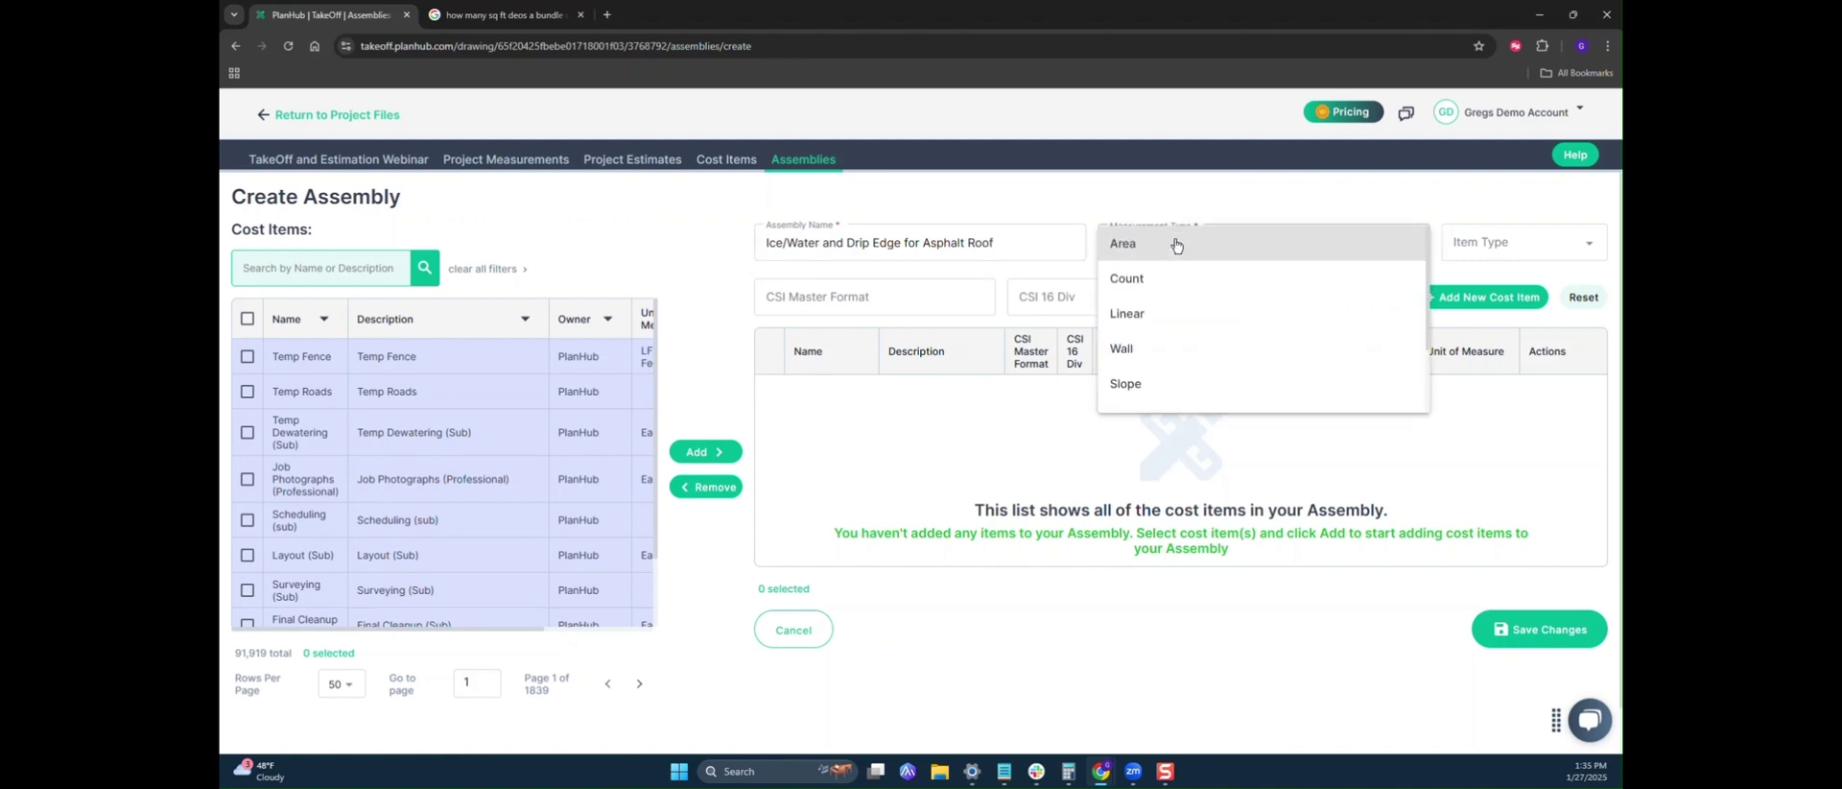
{"action": "left_click", "coordinate": [1170, 313]}
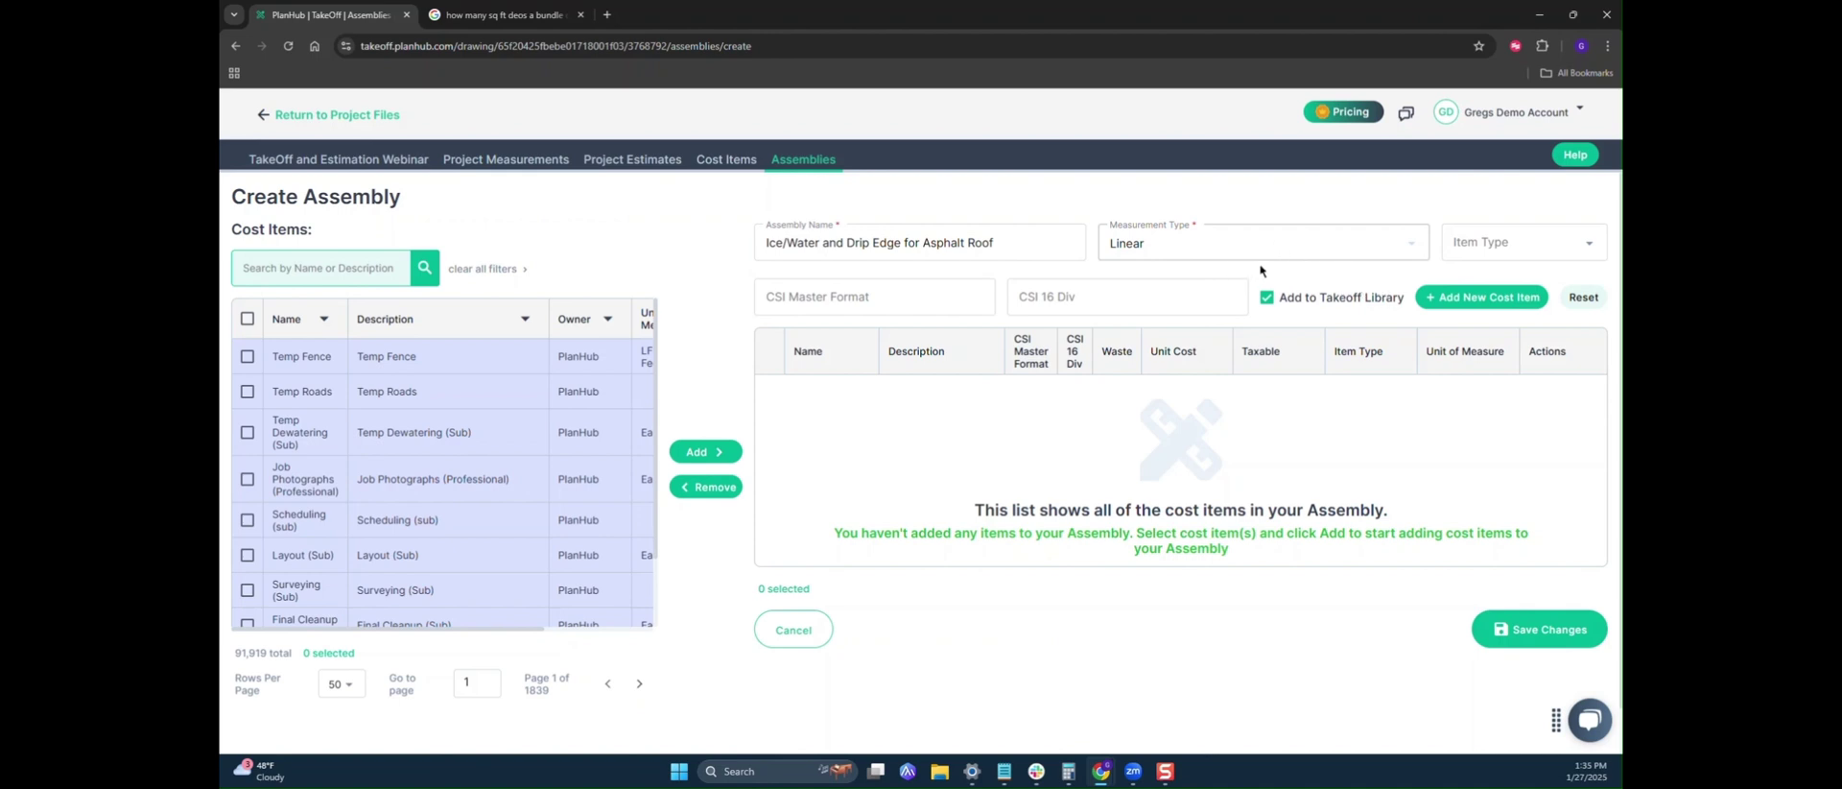
- Add a new cost item named Ice and Water Shield with a unit cost of $100.00
{"action": "left_click", "coordinate": [1482, 297]}
{"action": "scroll", "coordinate": [905, 353], "scroll_direction": "down", "scroll_amount": 1}
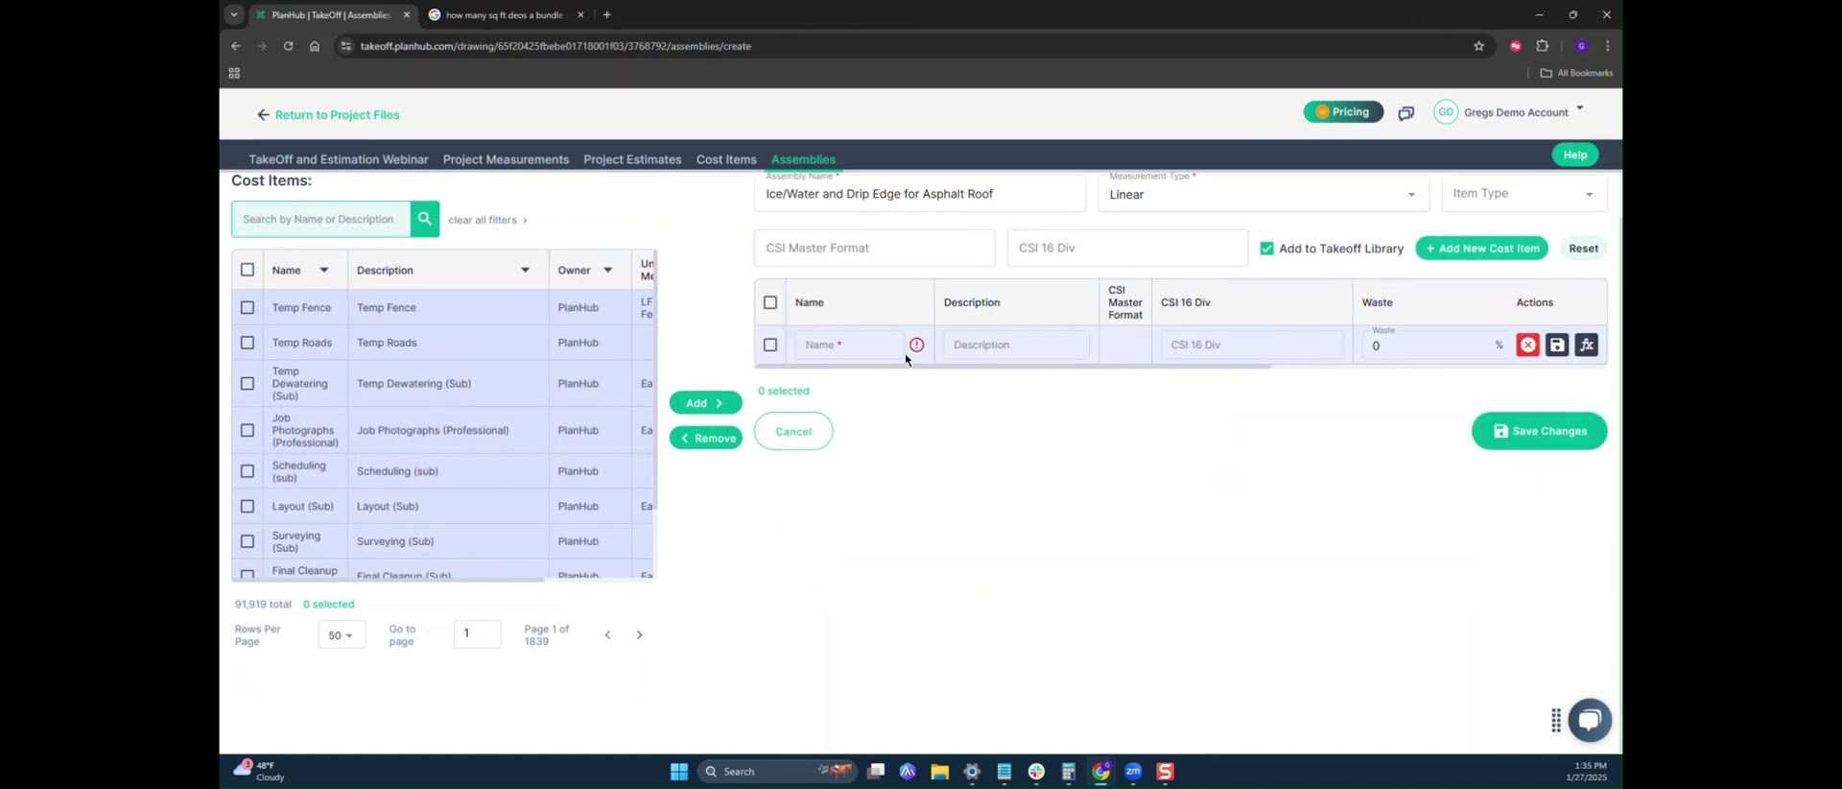
{"action": "left_click", "coordinate": [874, 348]}
{"action": "type", "text": "Ice and Water S"}
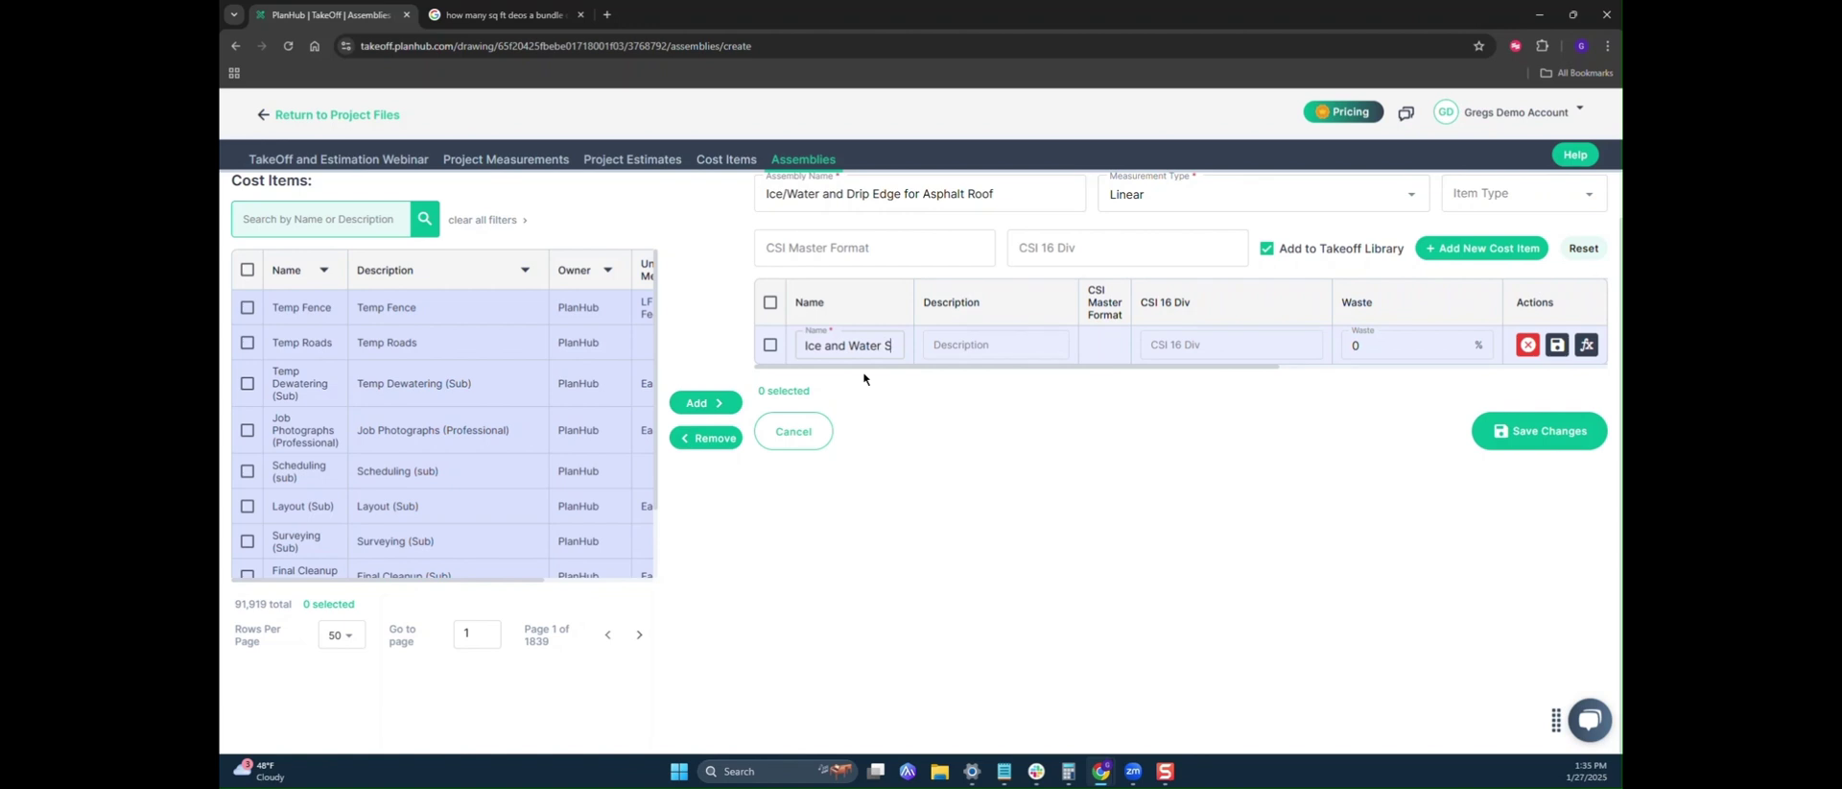
{"action": "type", "text": "hield"}
{"action": "key", "text": "Tab"}
{"action": "key", "text": "Tab"}
{"action": "left_click_drag", "start_coordinate": [1082, 367], "coordinate": [1292, 368]}
{"action": "left_click", "coordinate": [1239, 350]}
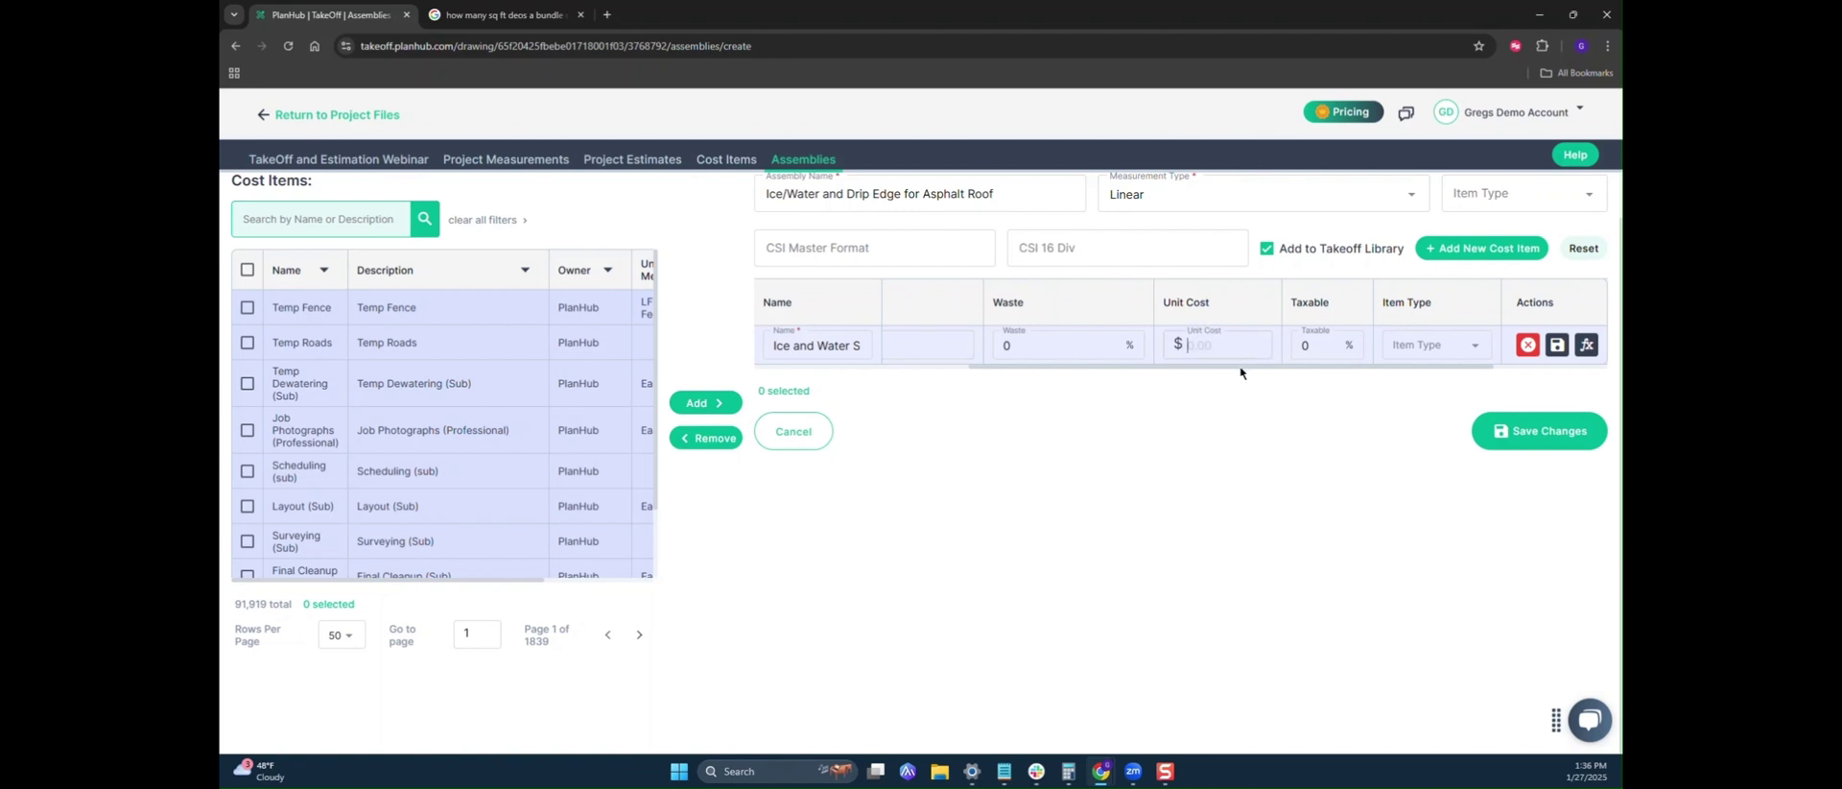
{"action": "type", "text": "100"}
- Set the Ice and Water Shield item type to Materials and its unit of measure to Rolls, and save the cost item
{"action": "left_click_drag", "start_coordinate": [1280, 371], "coordinate": [1386, 367]}
{"action": "left_click", "coordinate": [1262, 347]}
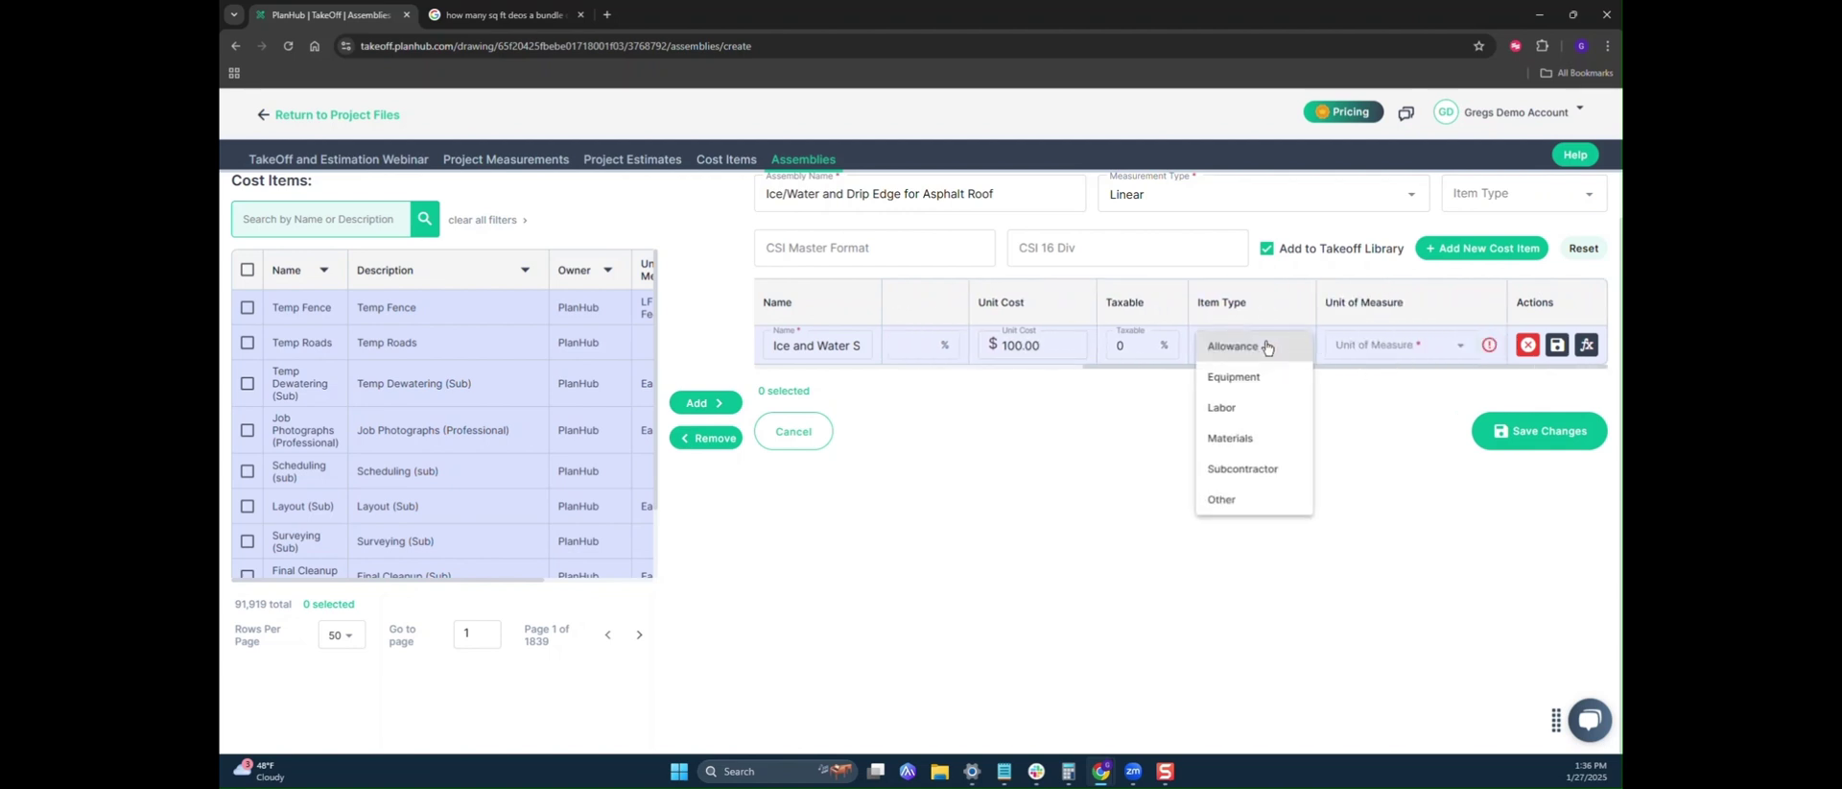
{"action": "left_click", "coordinate": [1260, 448]}
{"action": "left_click", "coordinate": [1378, 347]}
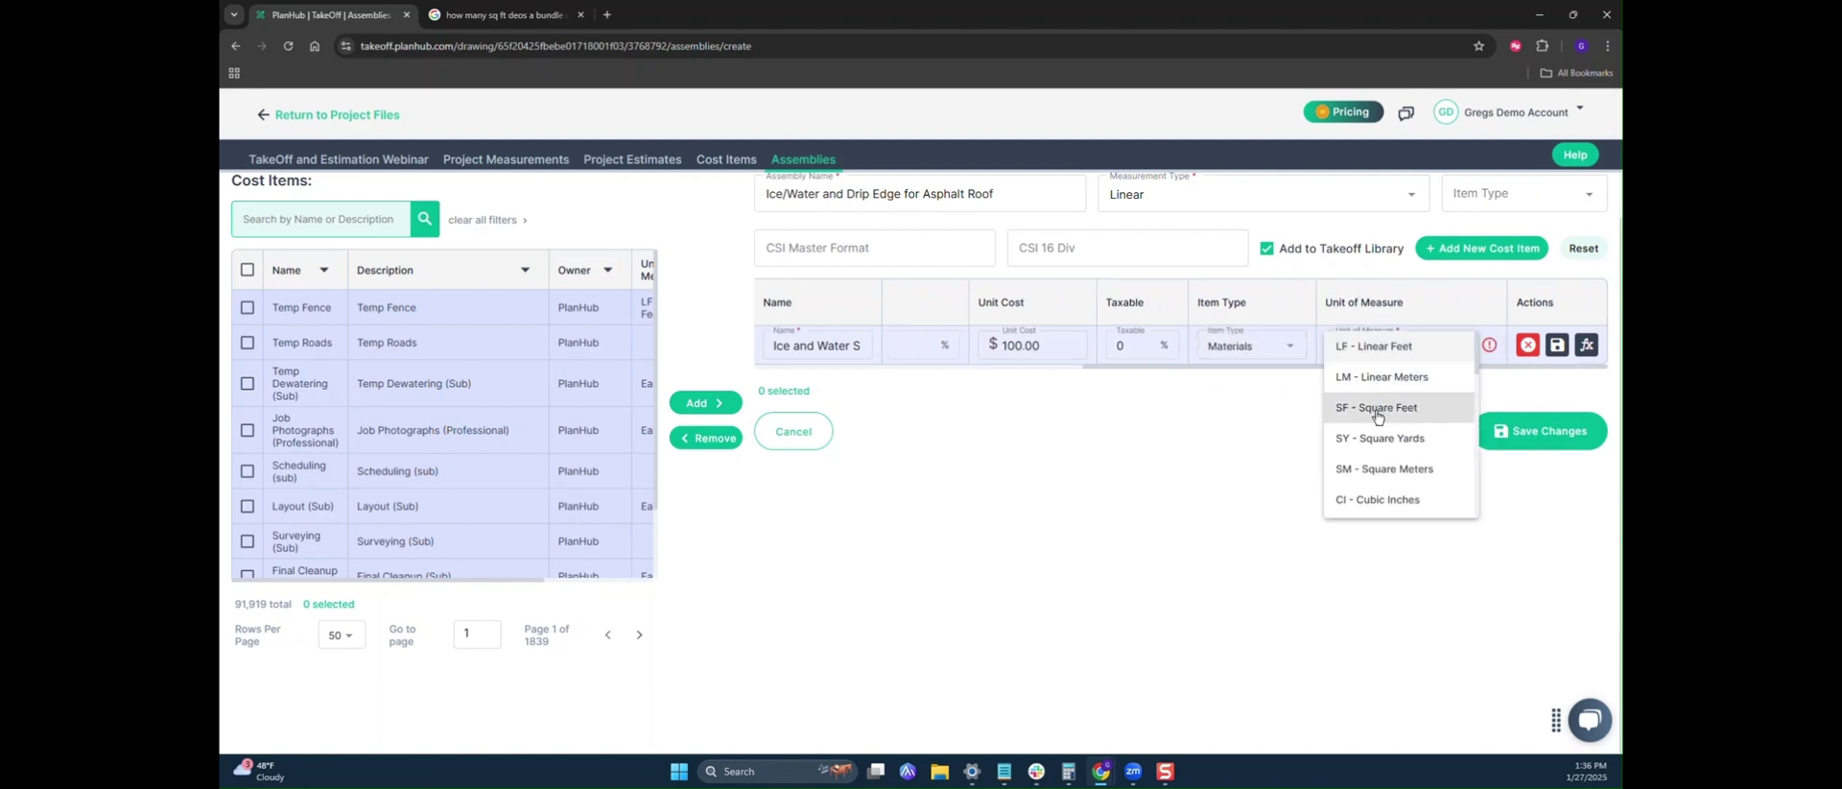
{"action": "scroll", "coordinate": [1382, 460], "scroll_direction": "down", "scroll_amount": 3}
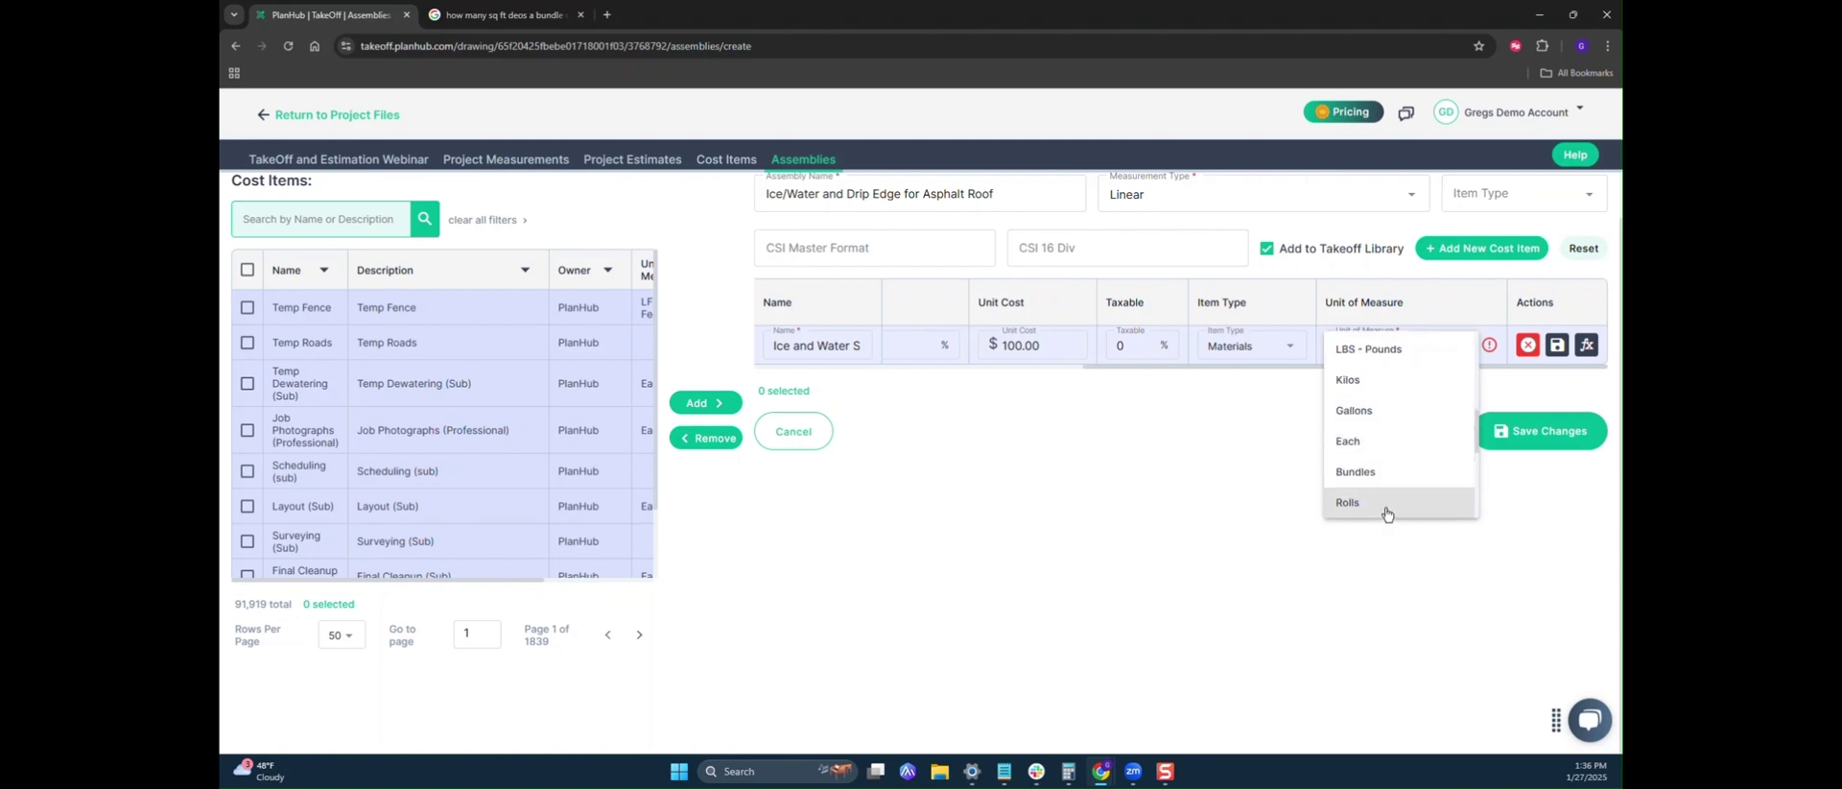
{"action": "left_click", "coordinate": [1383, 509]}
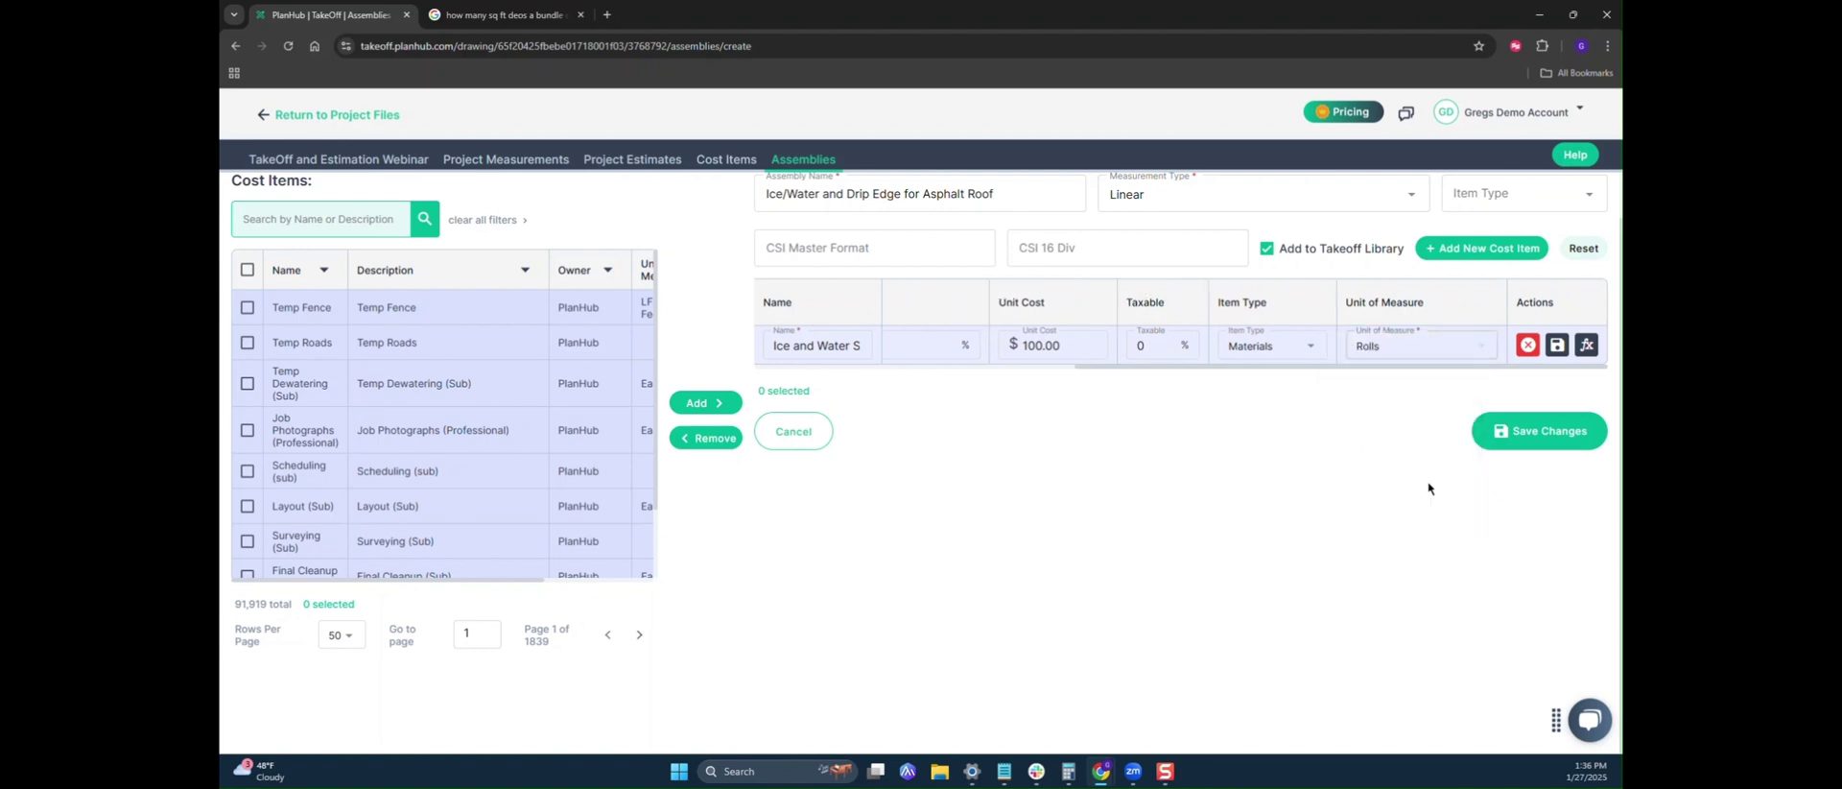
{"action": "left_click", "coordinate": [1556, 344]}
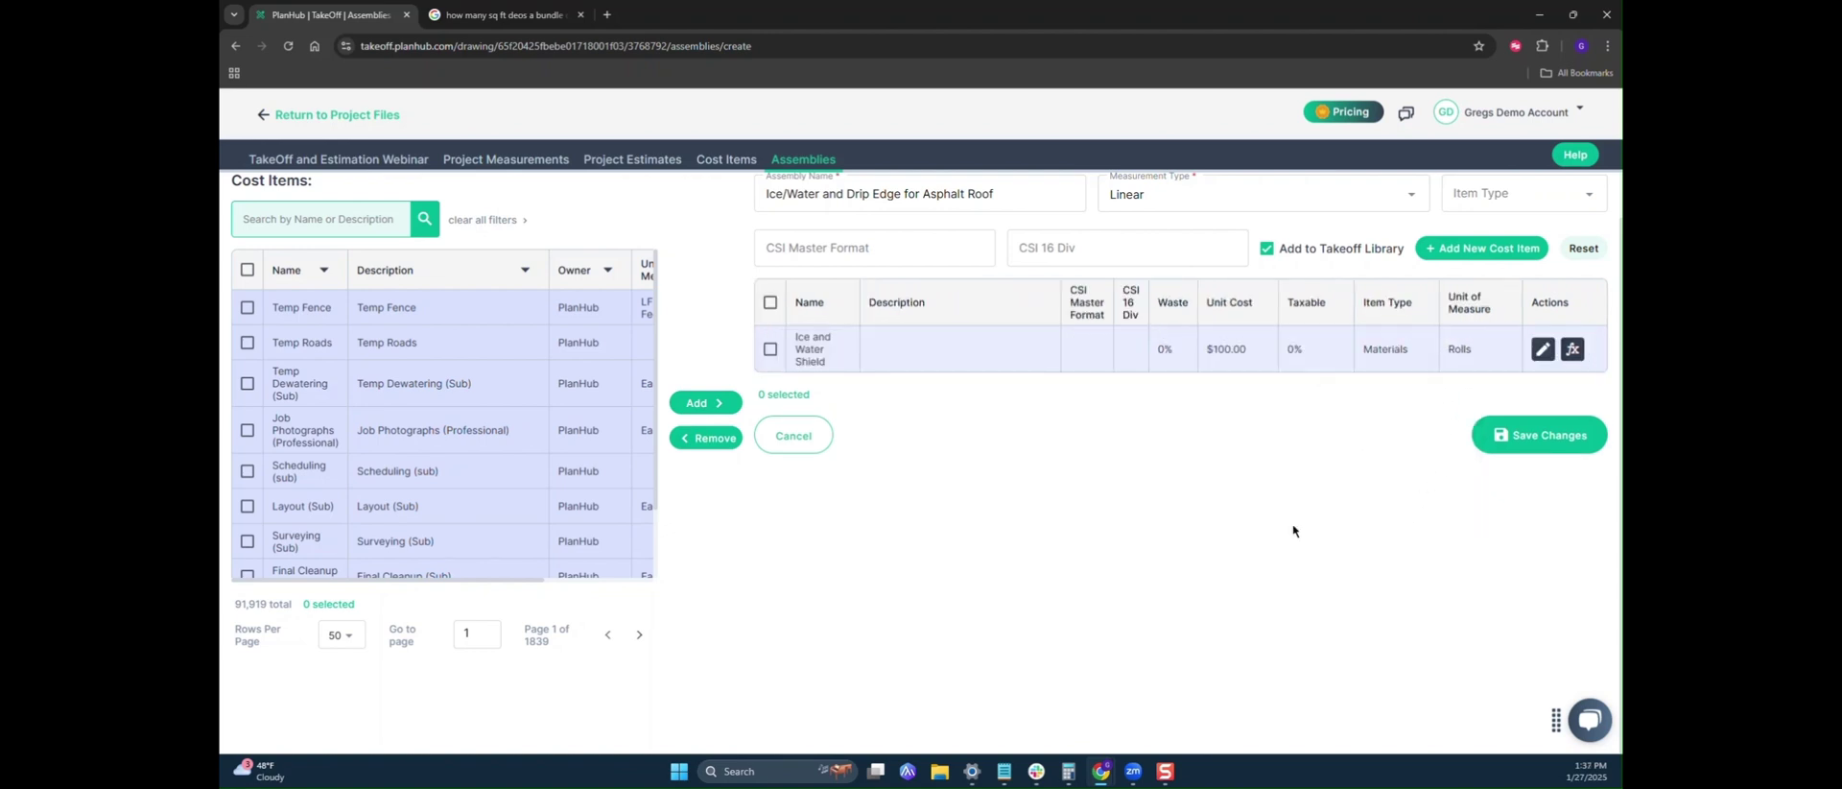
- Create a formula named Linear /67 for the Ice and Water Shield cost item, defined as [length]/67
{"action": "left_click", "coordinate": [1572, 349]}
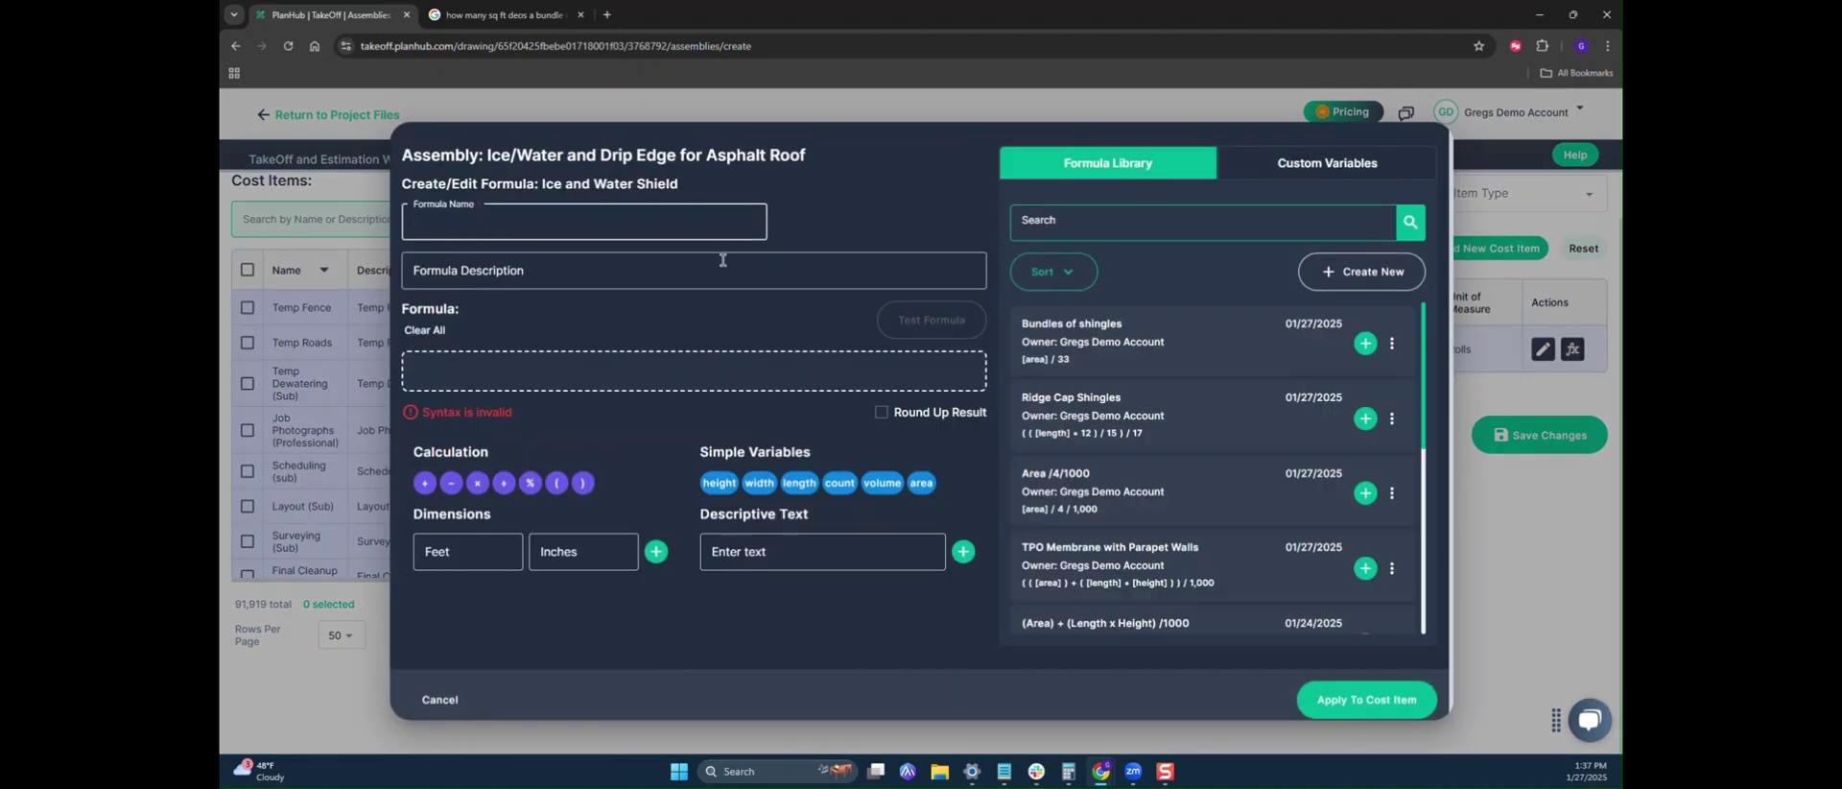
{"action": "left_click", "coordinate": [574, 219]}
{"action": "type", "text": "A"}
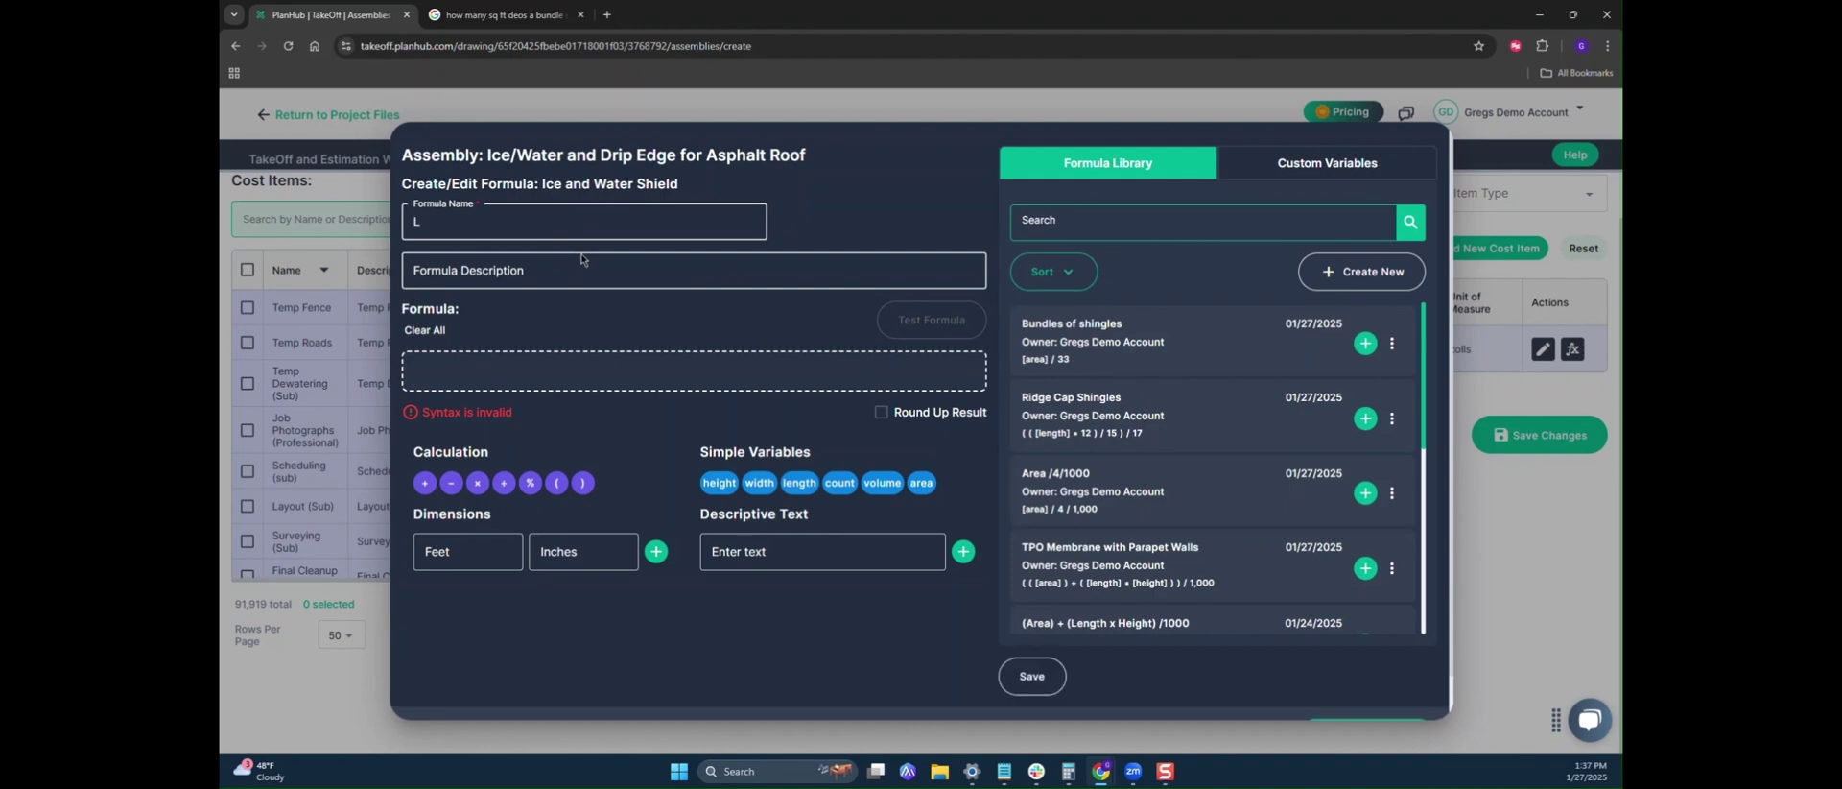
{"action": "type", "text": "Linear /67"}
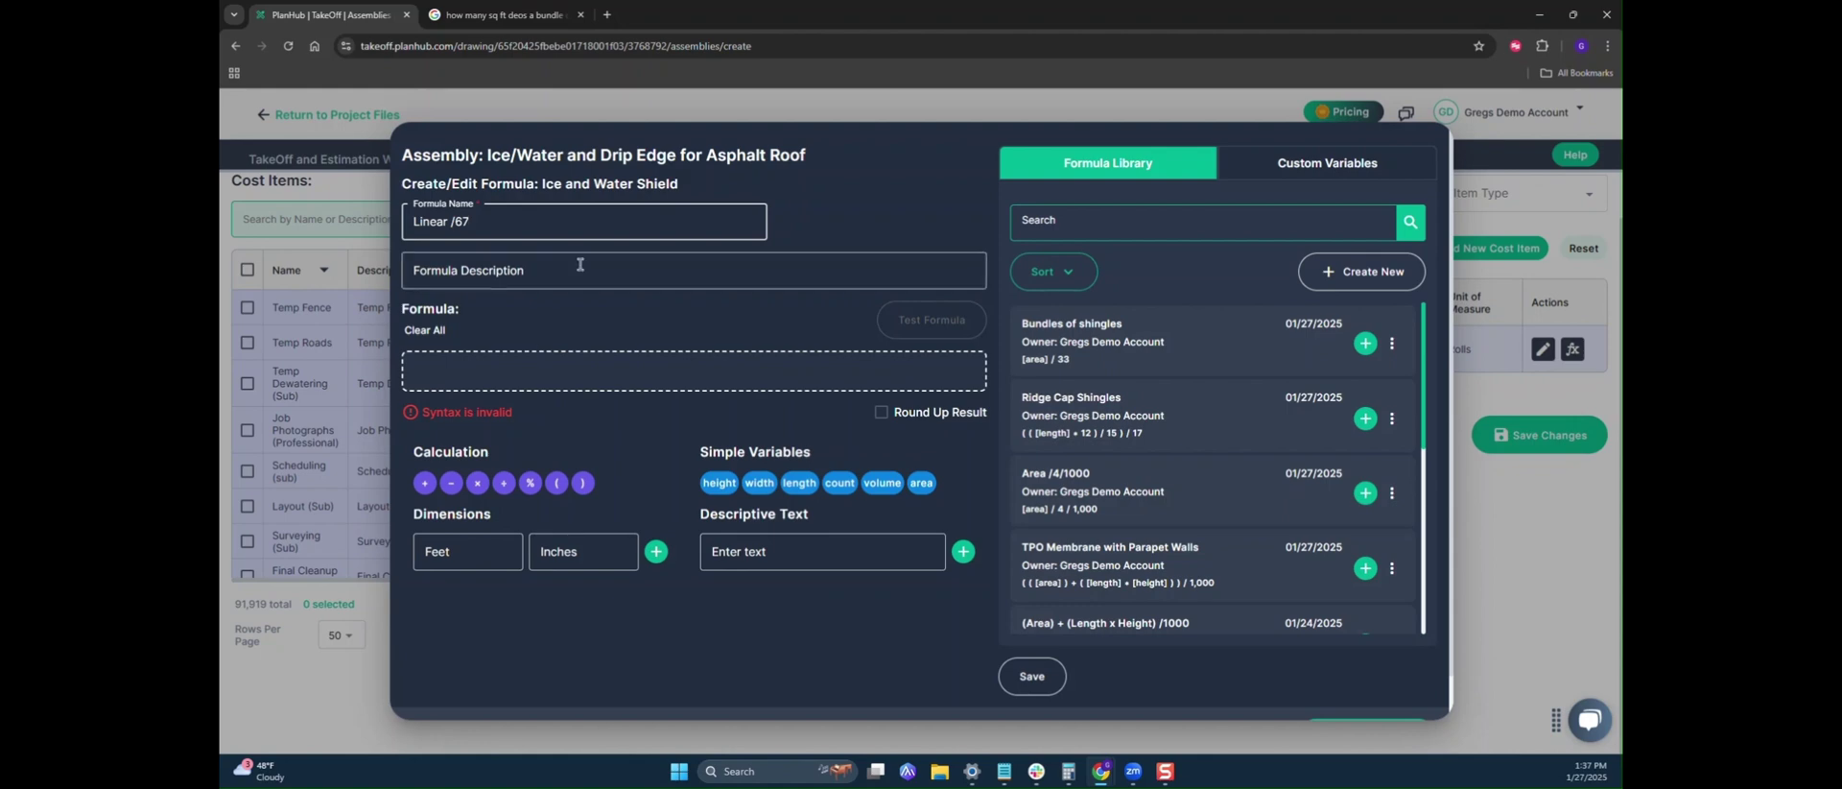
{"action": "left_click", "coordinate": [535, 372]}
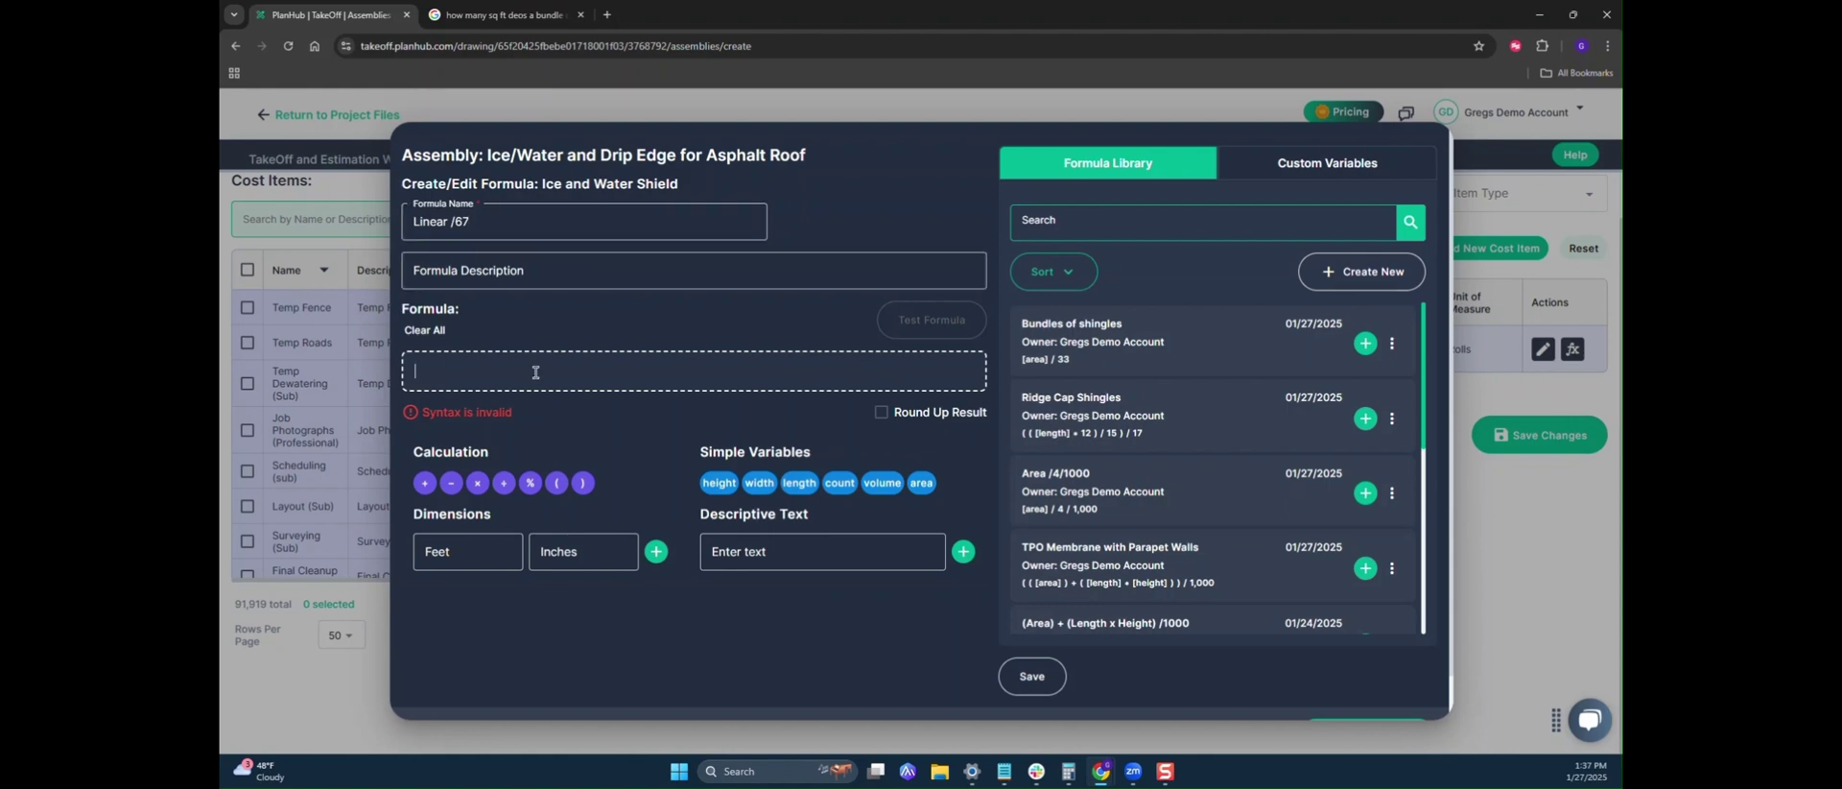
{"action": "left_click", "coordinate": [803, 487]}
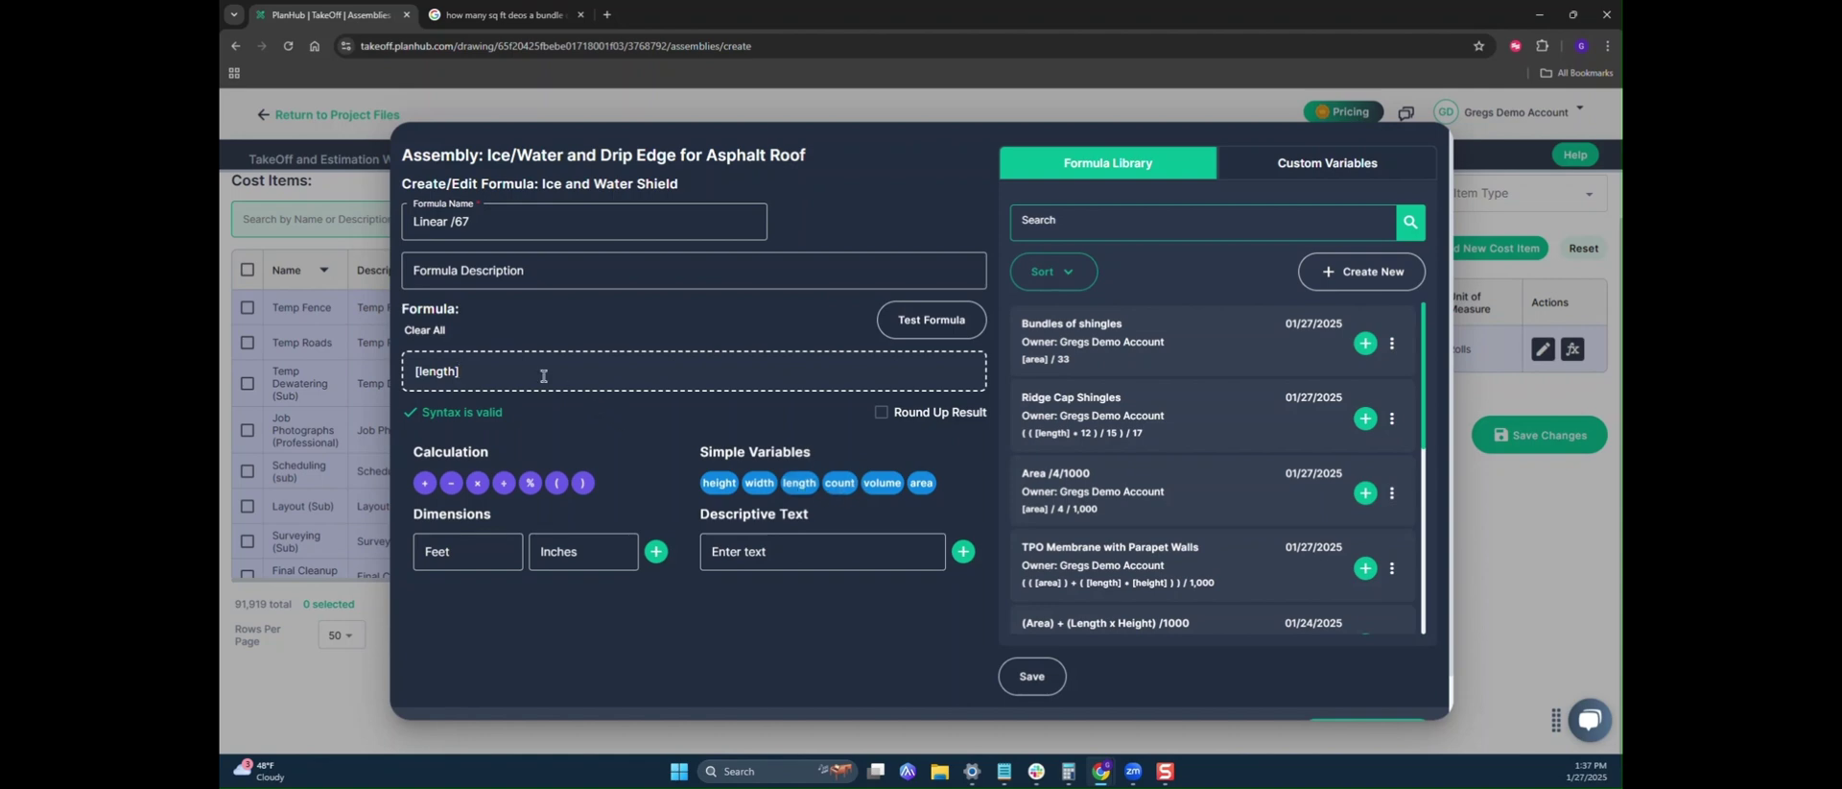
{"action": "left_click", "coordinate": [505, 483]}
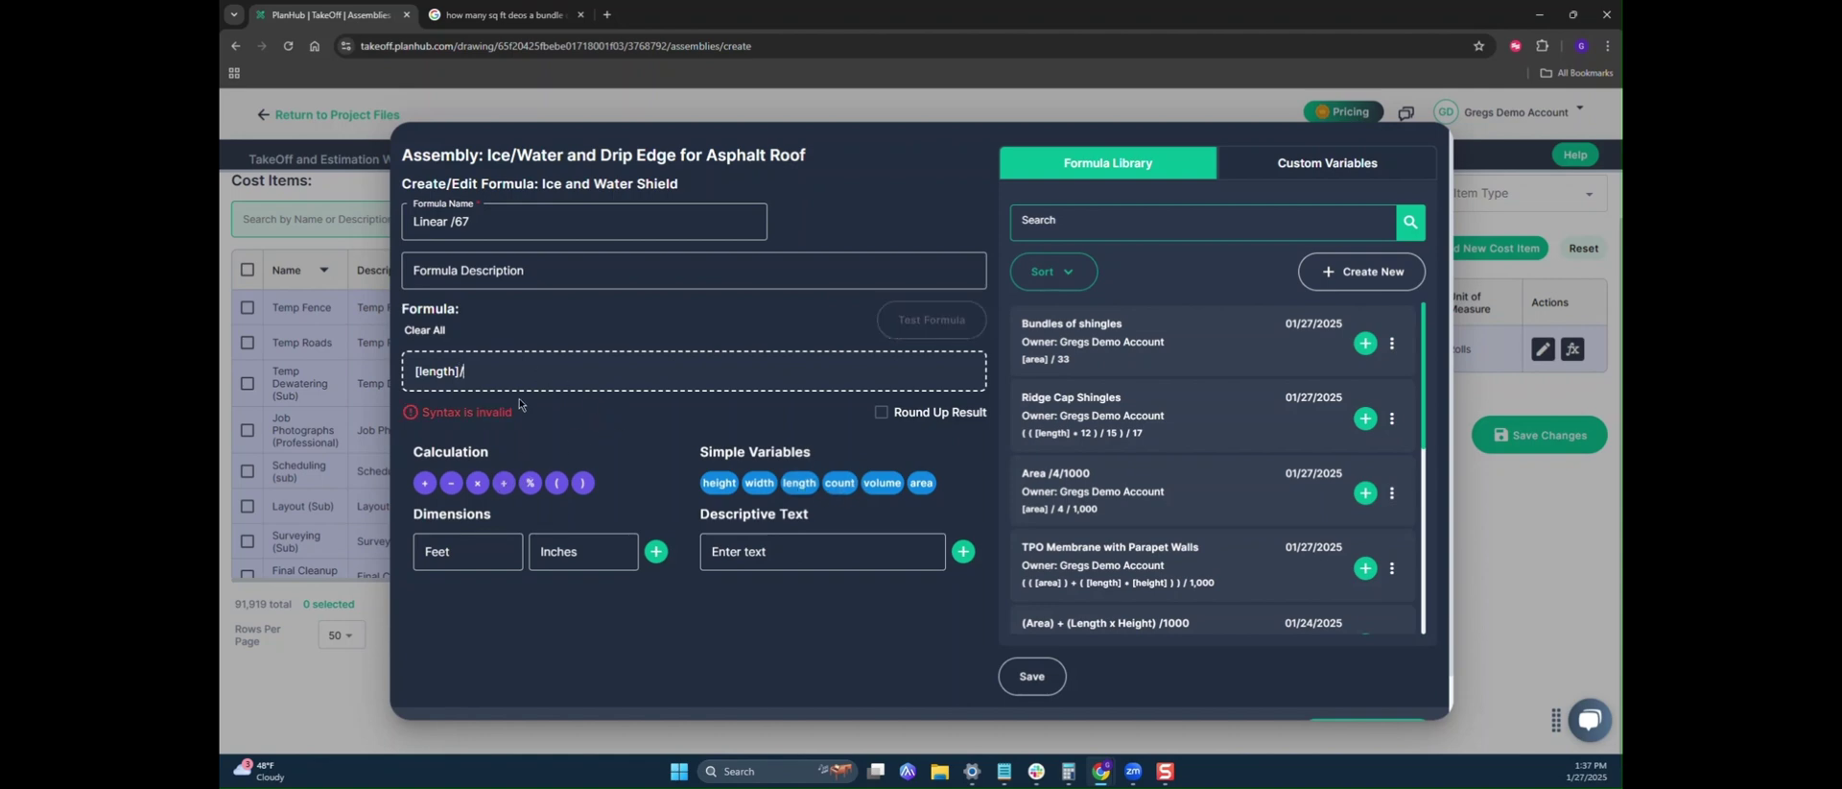
{"action": "type", "text": "67"}
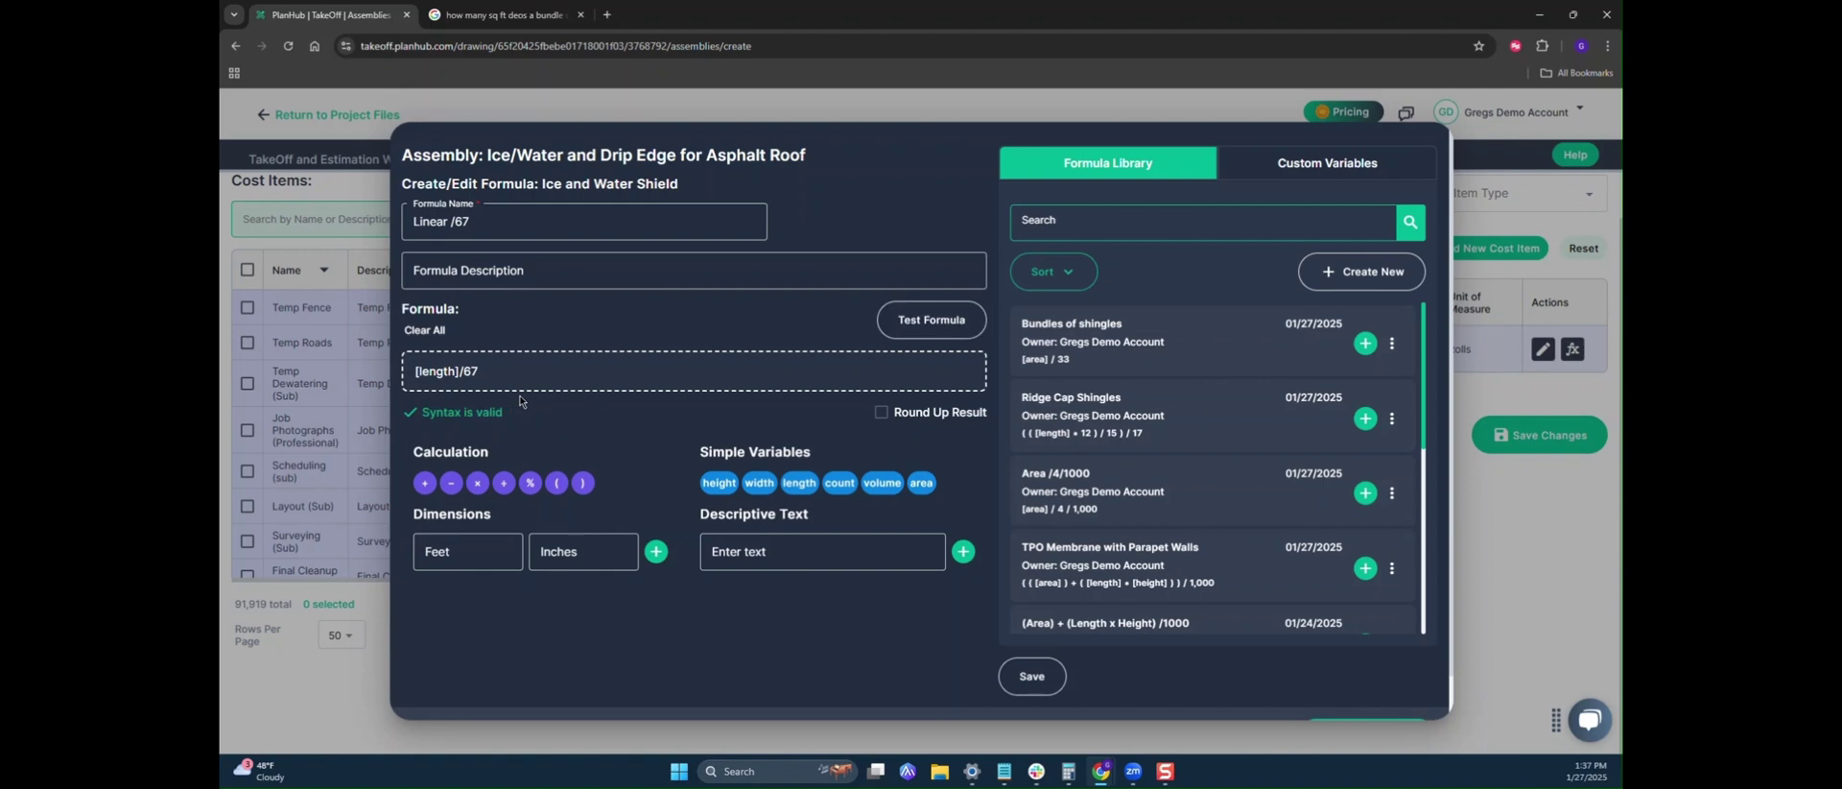
- Round up the Linear /67 formula's result, save it to the formula library, and apply it to the Ice and Water Shield item
{"action": "left_click", "coordinate": [880, 412]}
{"action": "left_click", "coordinate": [1027, 676]}
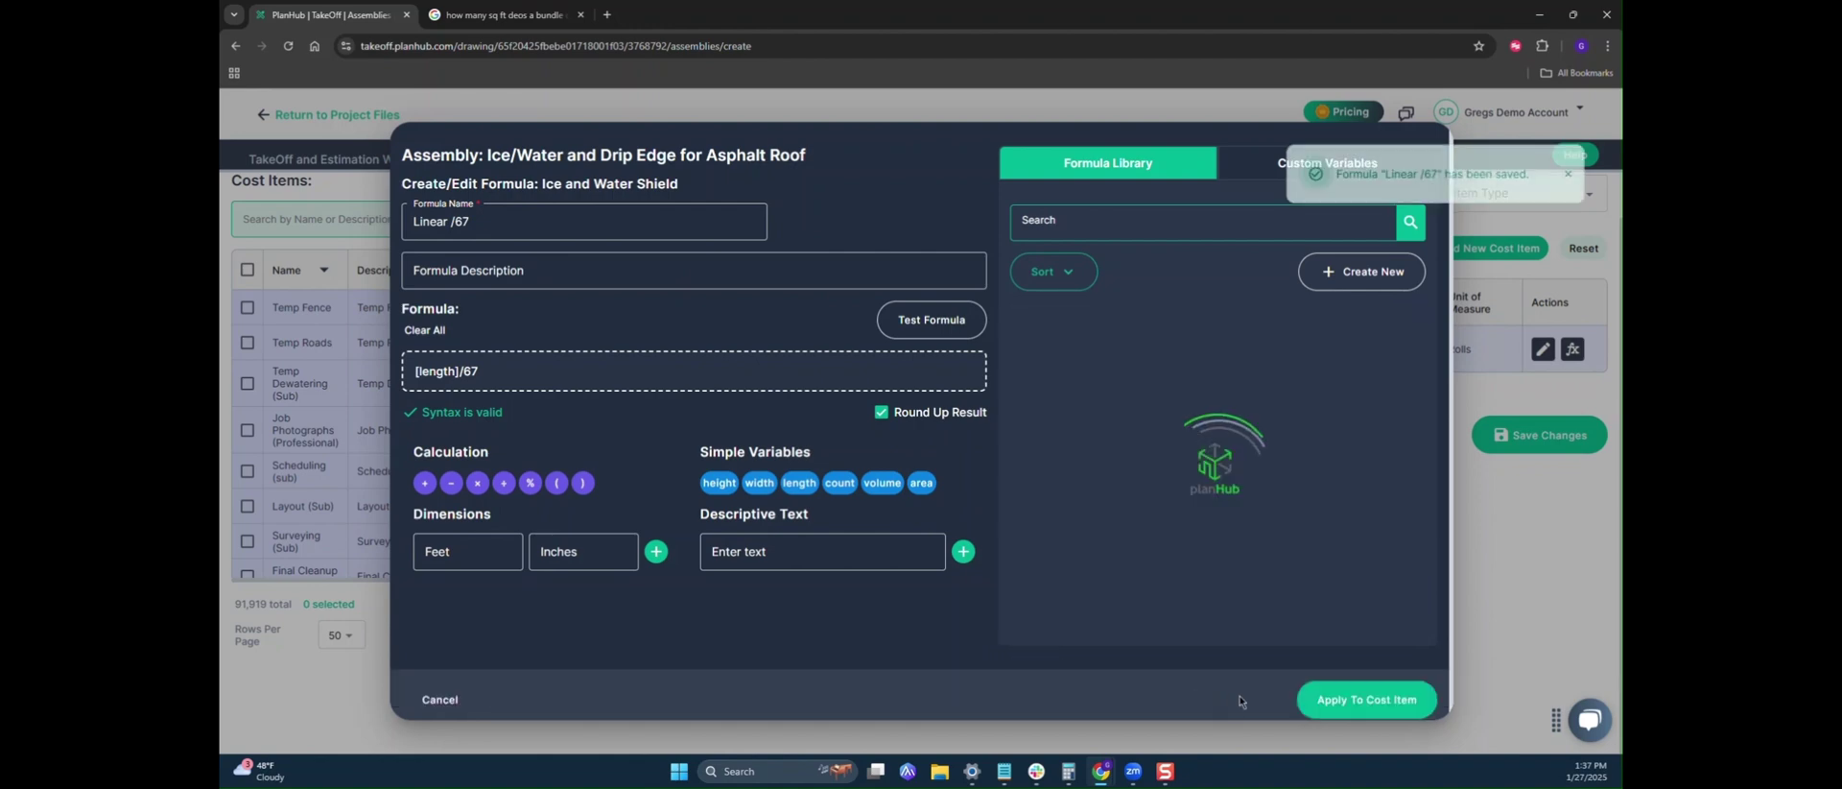
{"action": "left_click", "coordinate": [1357, 700]}
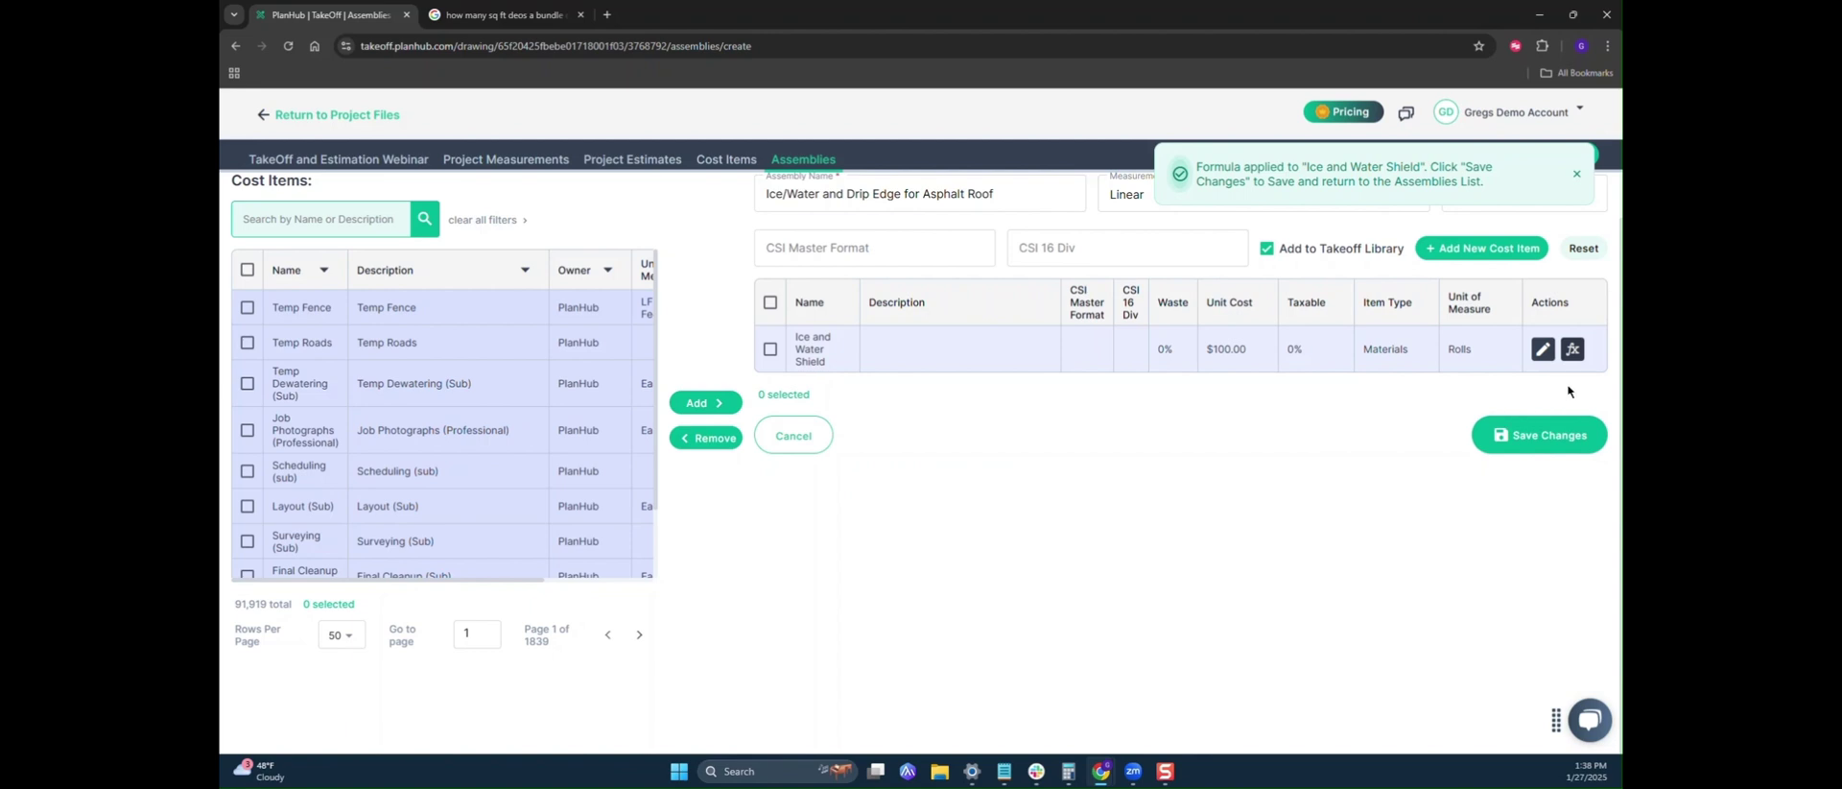
- Add a second new cost item named Drip Edge with a unit cost of $70.00
{"action": "left_click", "coordinate": [1483, 248]}
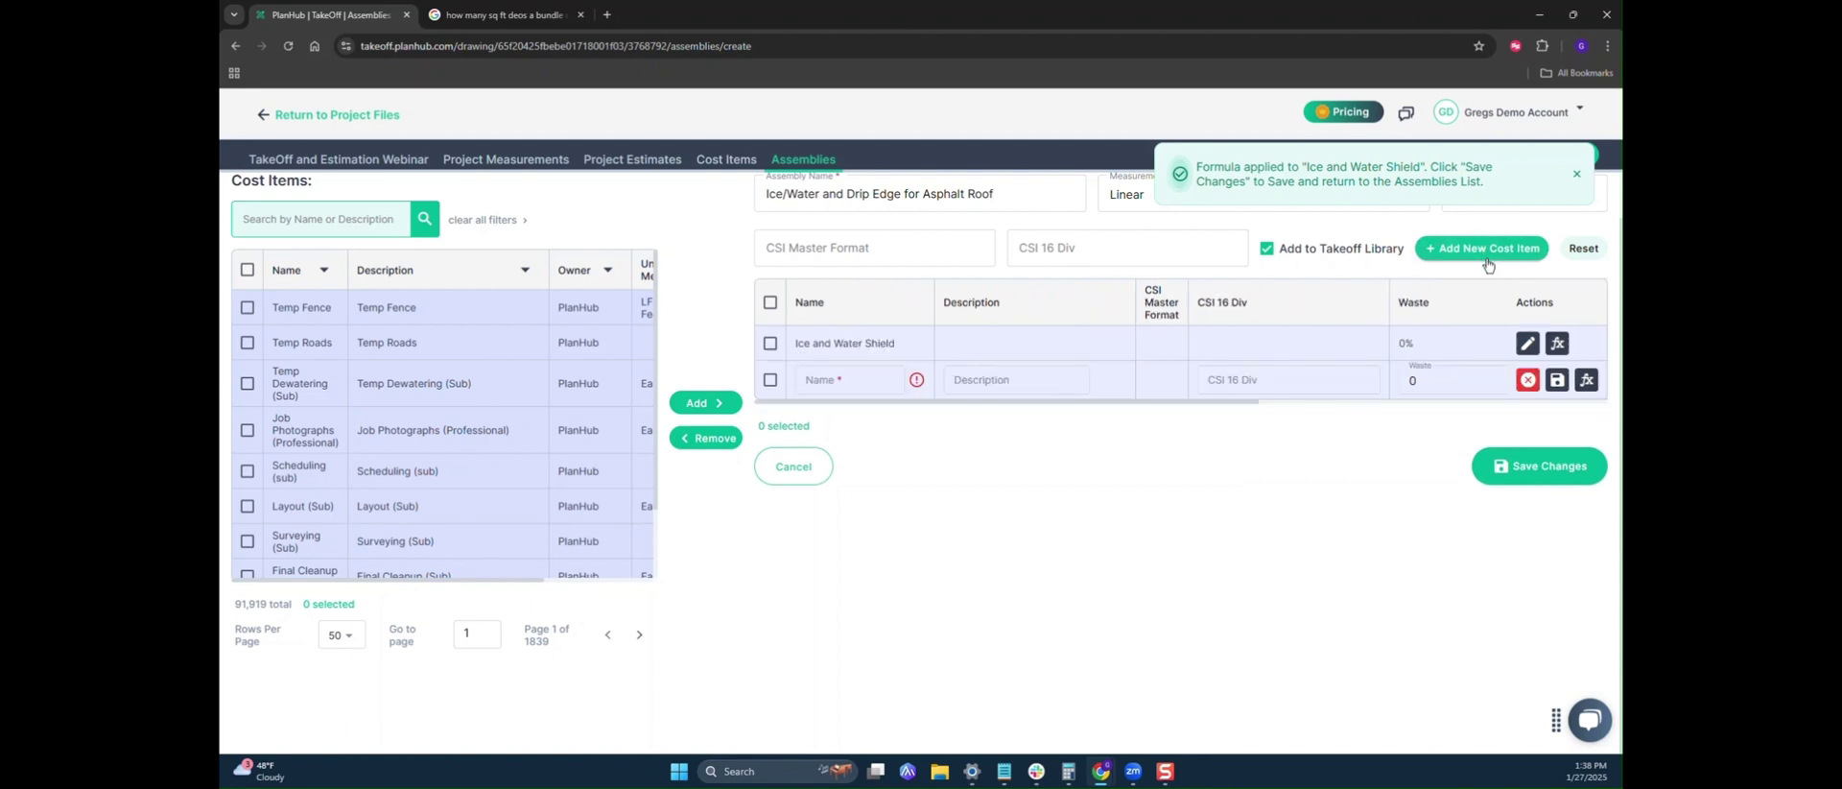
{"action": "left_click", "coordinate": [832, 382]}
{"action": "type", "text": "Dr"}
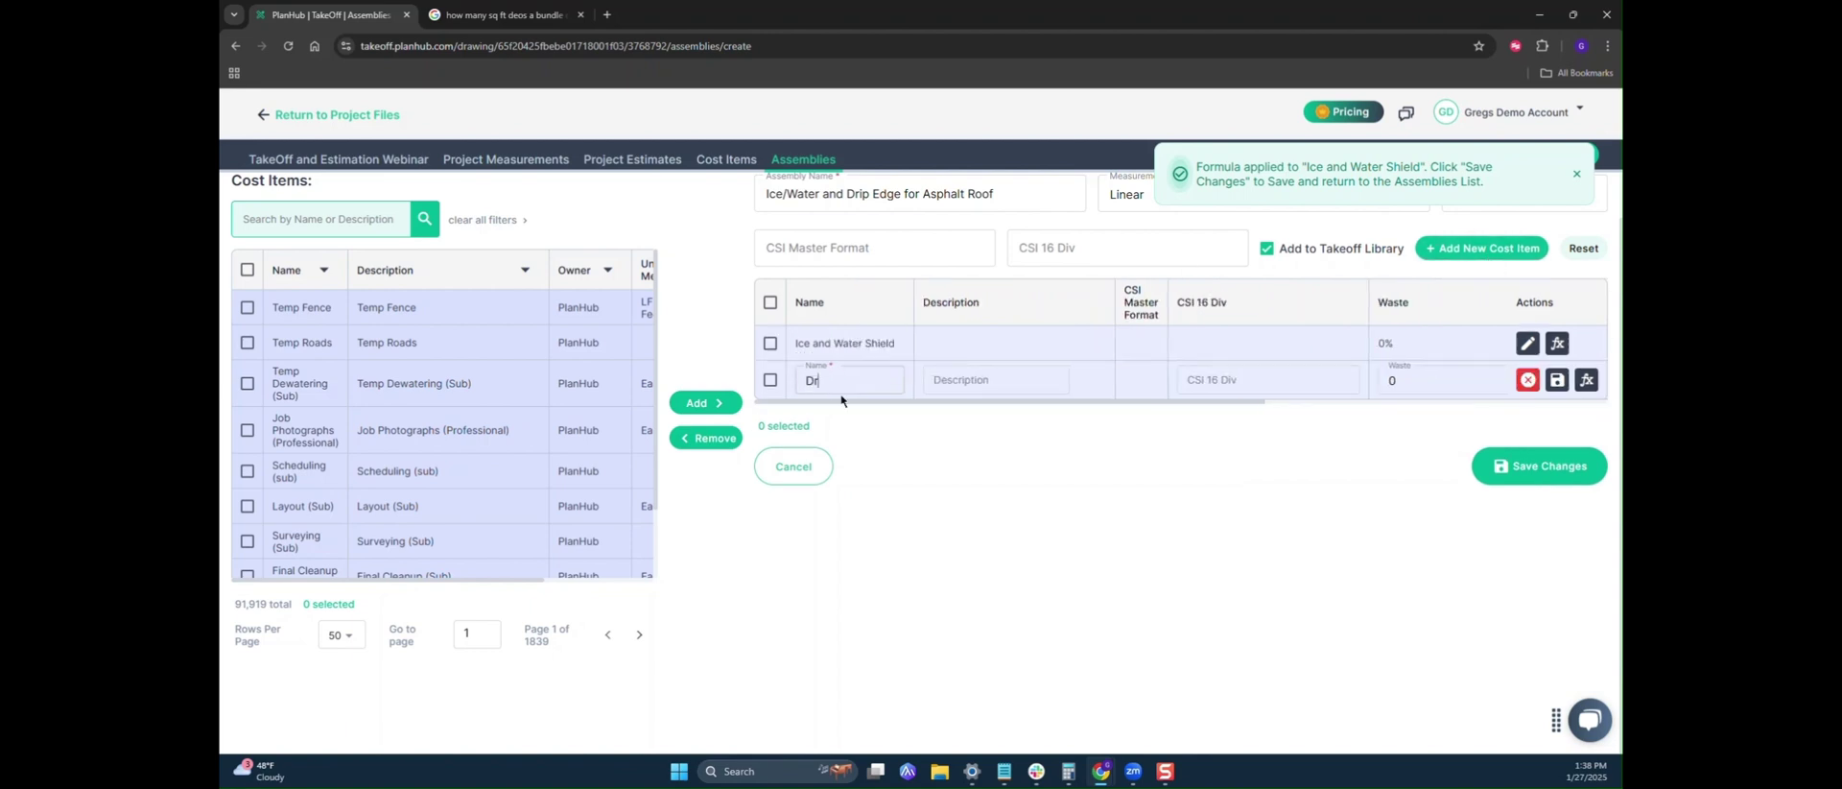
{"action": "type", "text": "ip Edge"}
{"action": "key", "text": "Tab"}
{"action": "key", "text": "Tab"}
{"action": "key", "text": "Tab"}
{"action": "key", "text": "Tab"}
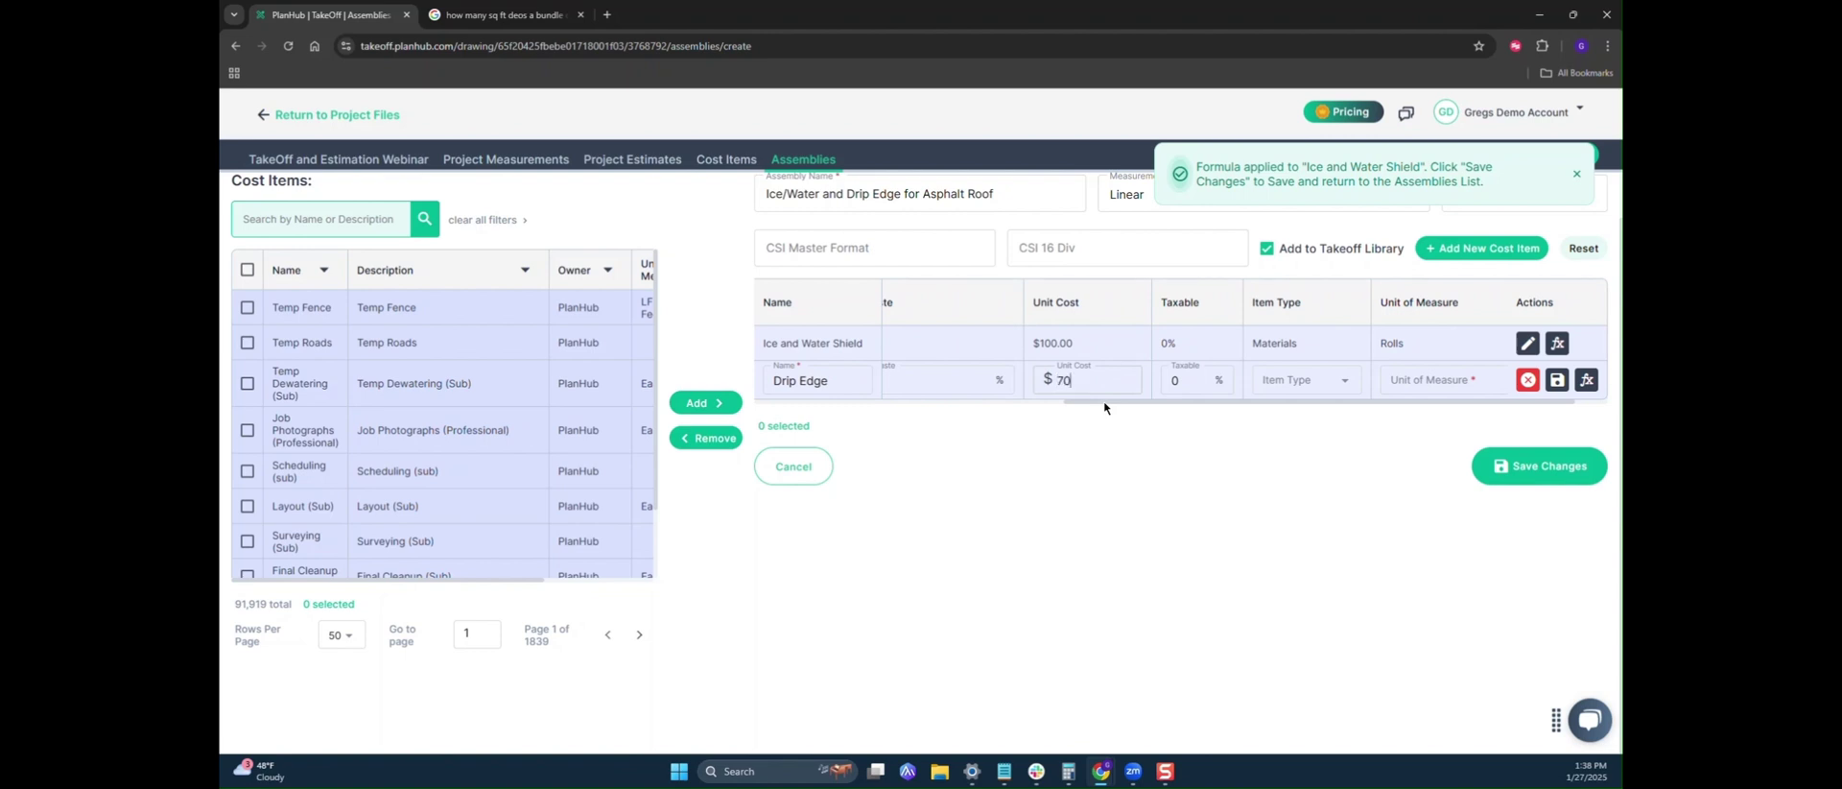
{"action": "type", "text": "70"}
- Set the Drip Edge item type to Materials and its unit of measure to Each, and save the cost item
{"action": "left_click", "coordinate": [1281, 381]}
{"action": "left_click", "coordinate": [1295, 407]}
{"action": "left_click", "coordinate": [1407, 388]}
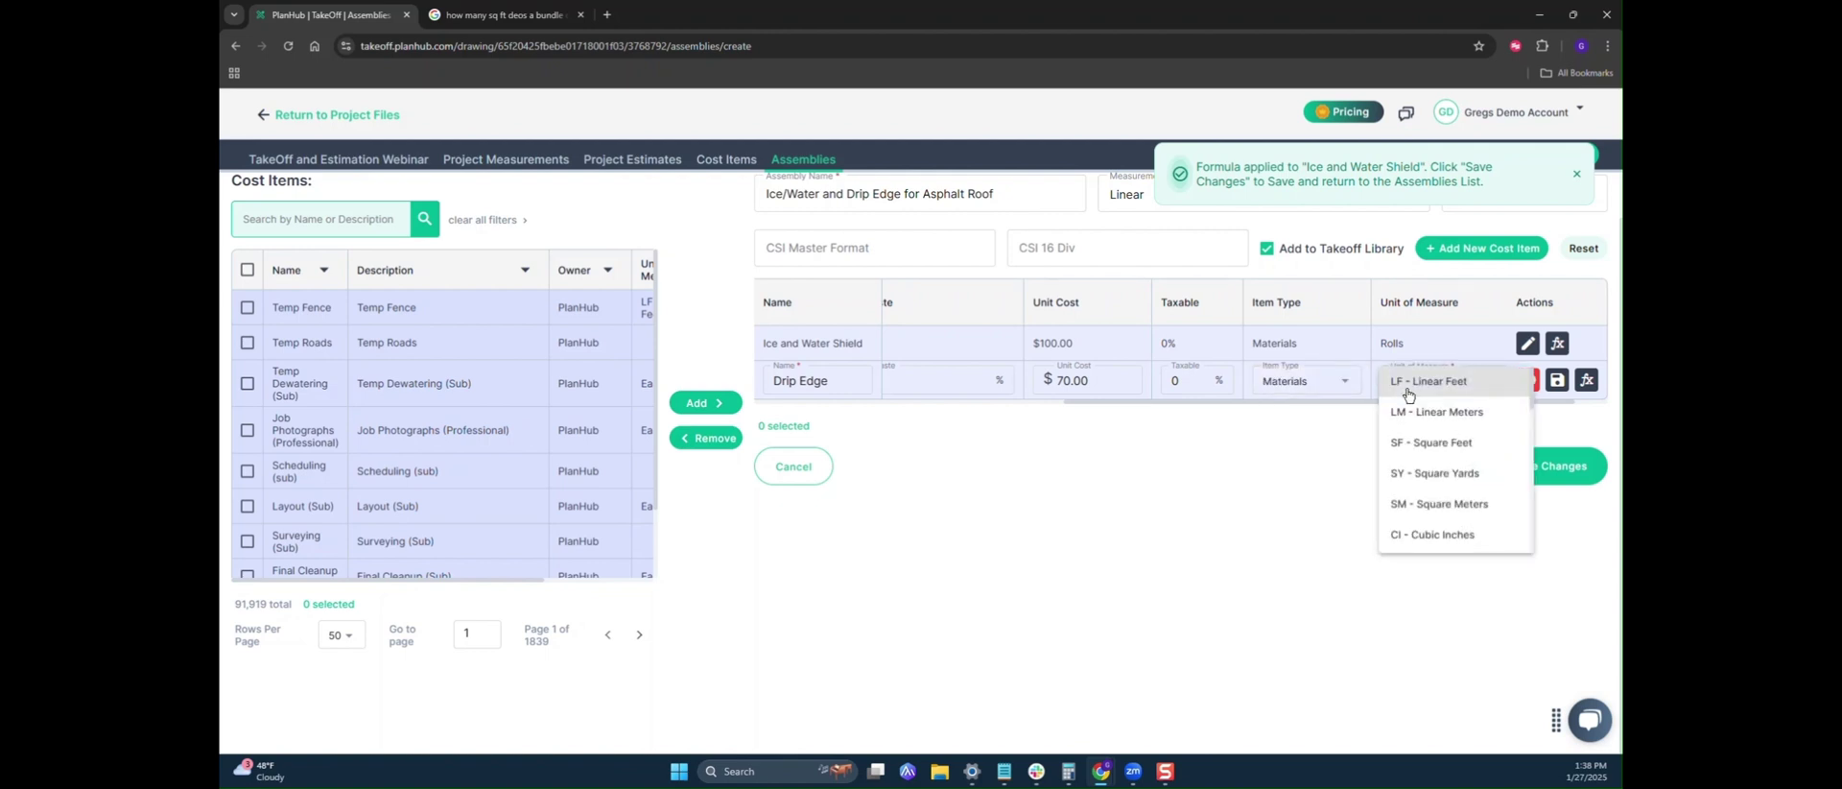
{"action": "scroll", "coordinate": [1410, 402], "scroll_direction": "down", "scroll_amount": 5}
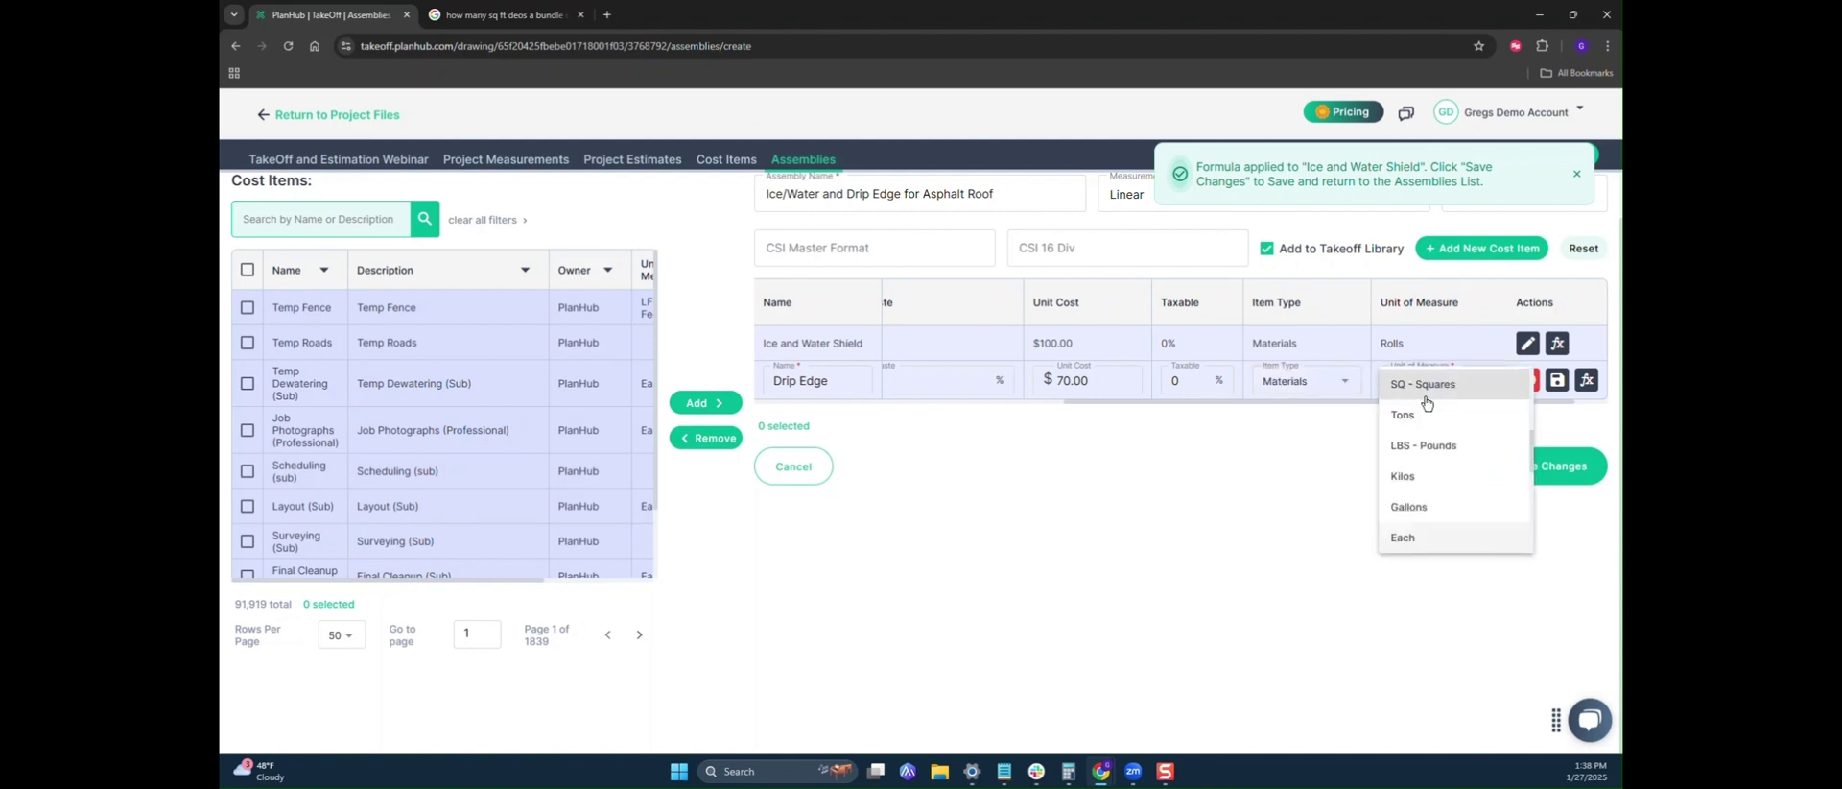
{"action": "left_click", "coordinate": [1439, 538]}
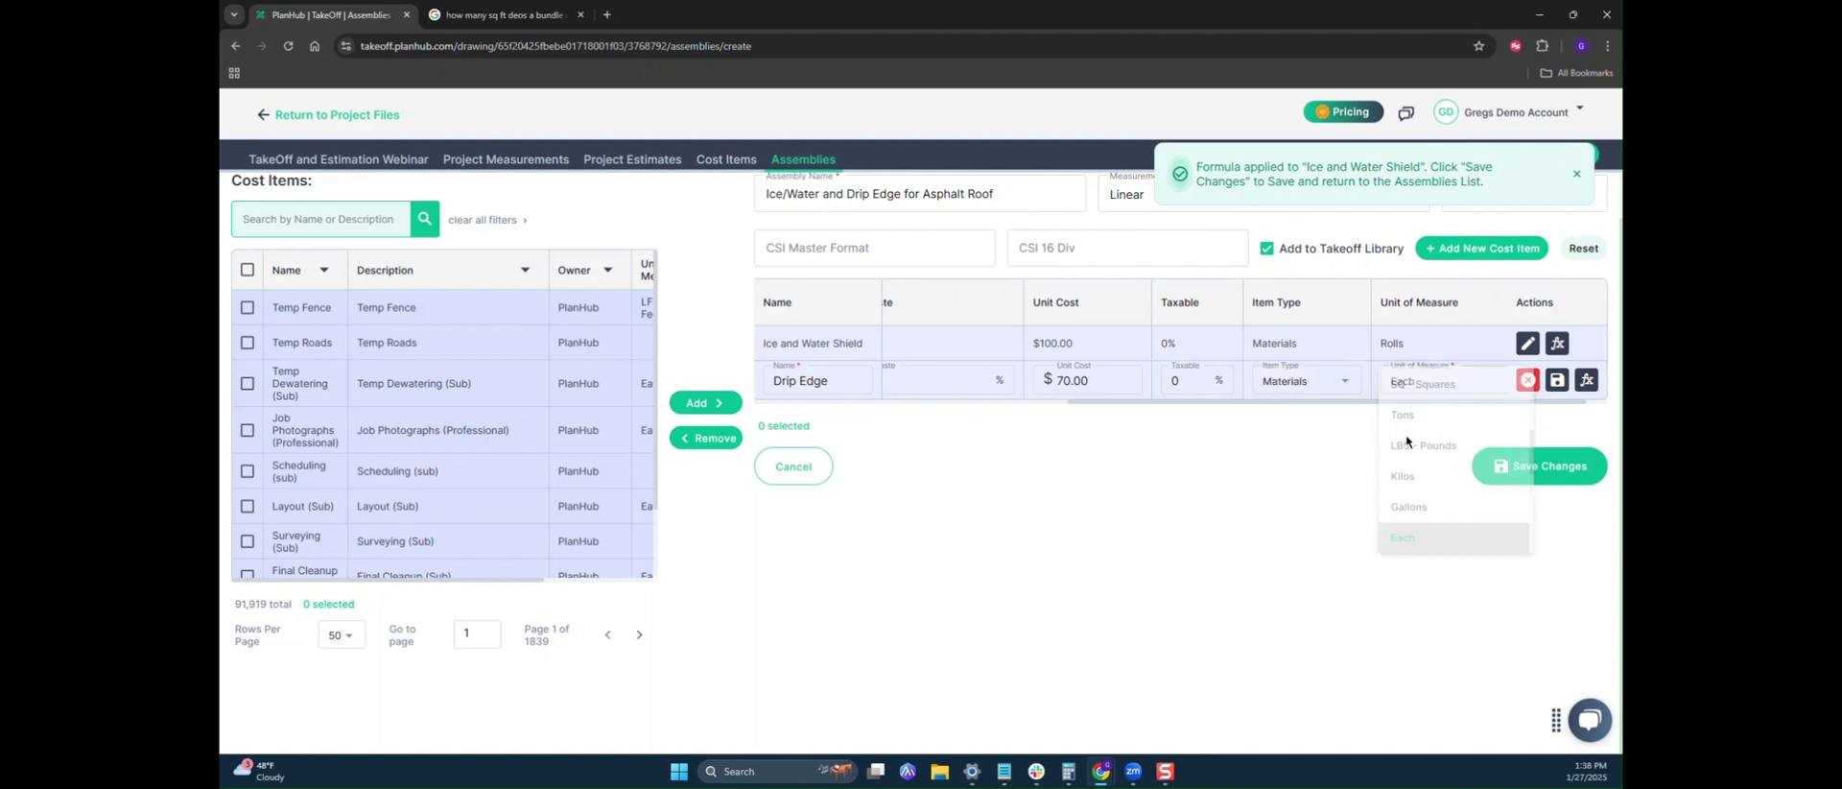
{"action": "left_click", "coordinate": [1557, 380]}
- Create a formula named Linear /10 for the Drip Edge cost item, defined as [length]/10
{"action": "left_click", "coordinate": [1574, 391]}
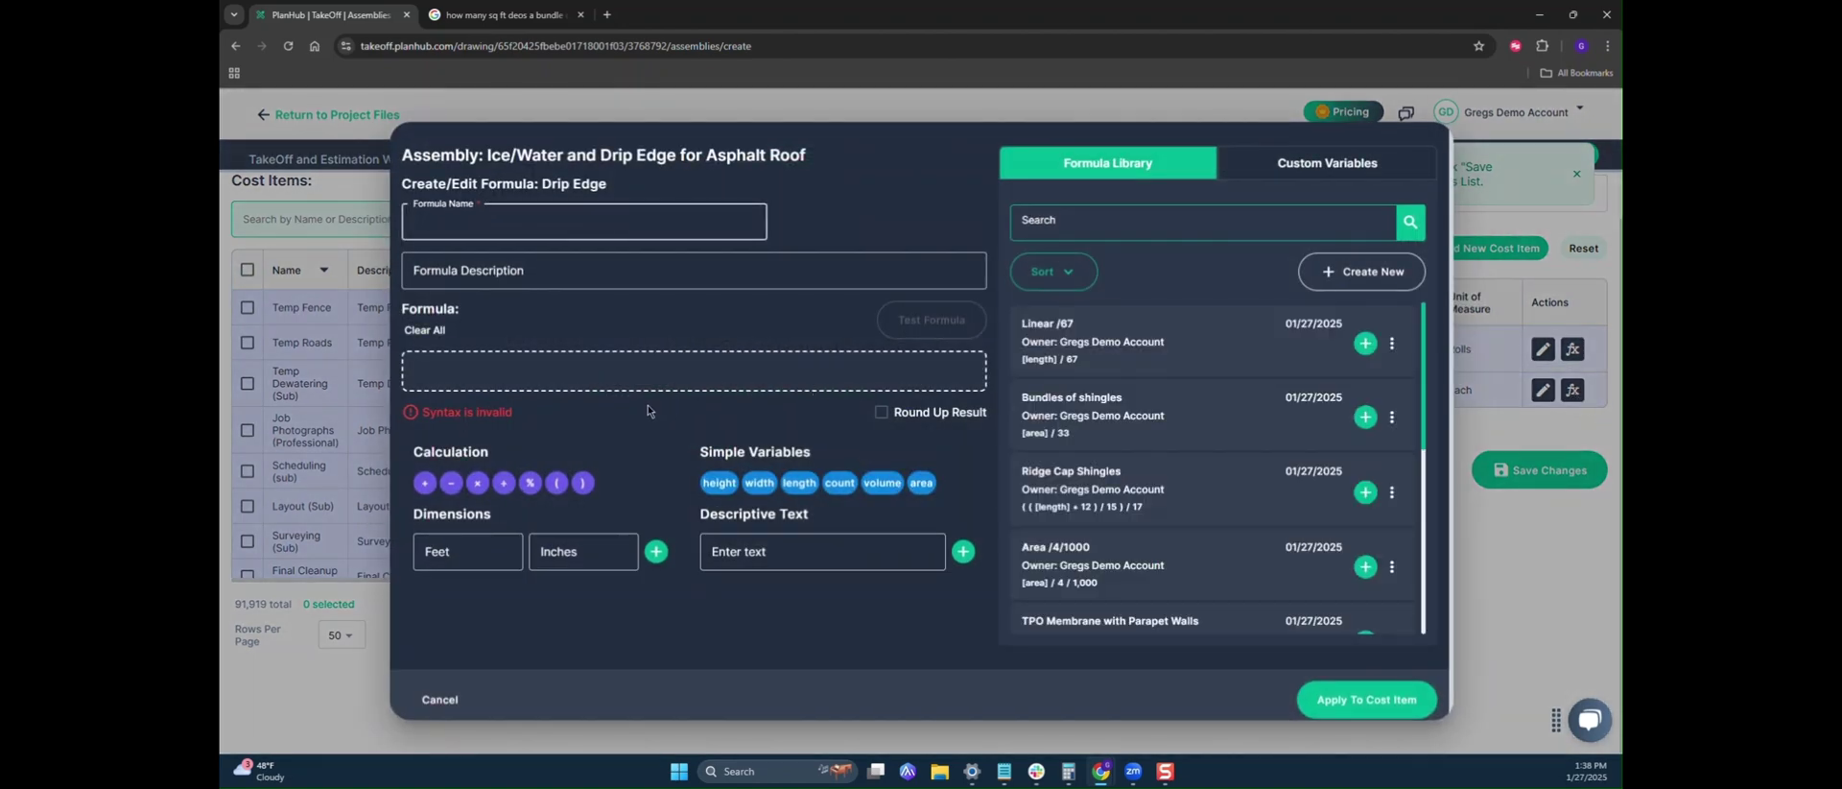
{"action": "left_click", "coordinate": [530, 227]}
{"action": "type", "text": "L"}
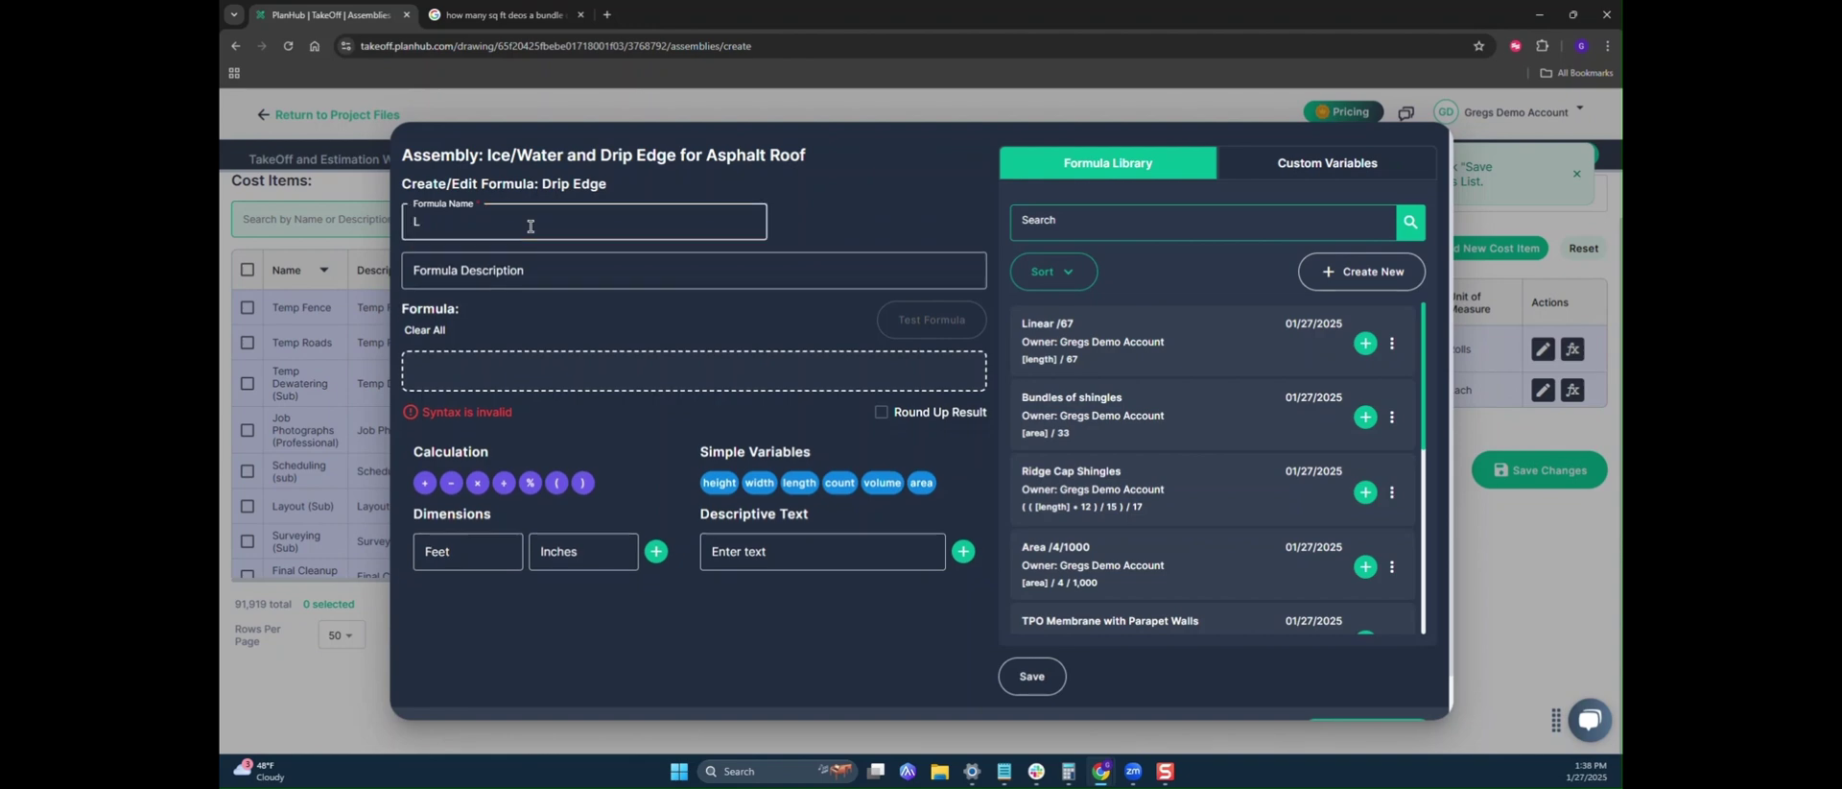
{"action": "type", "text": "inear /10"}
{"action": "left_click", "coordinate": [573, 376]}
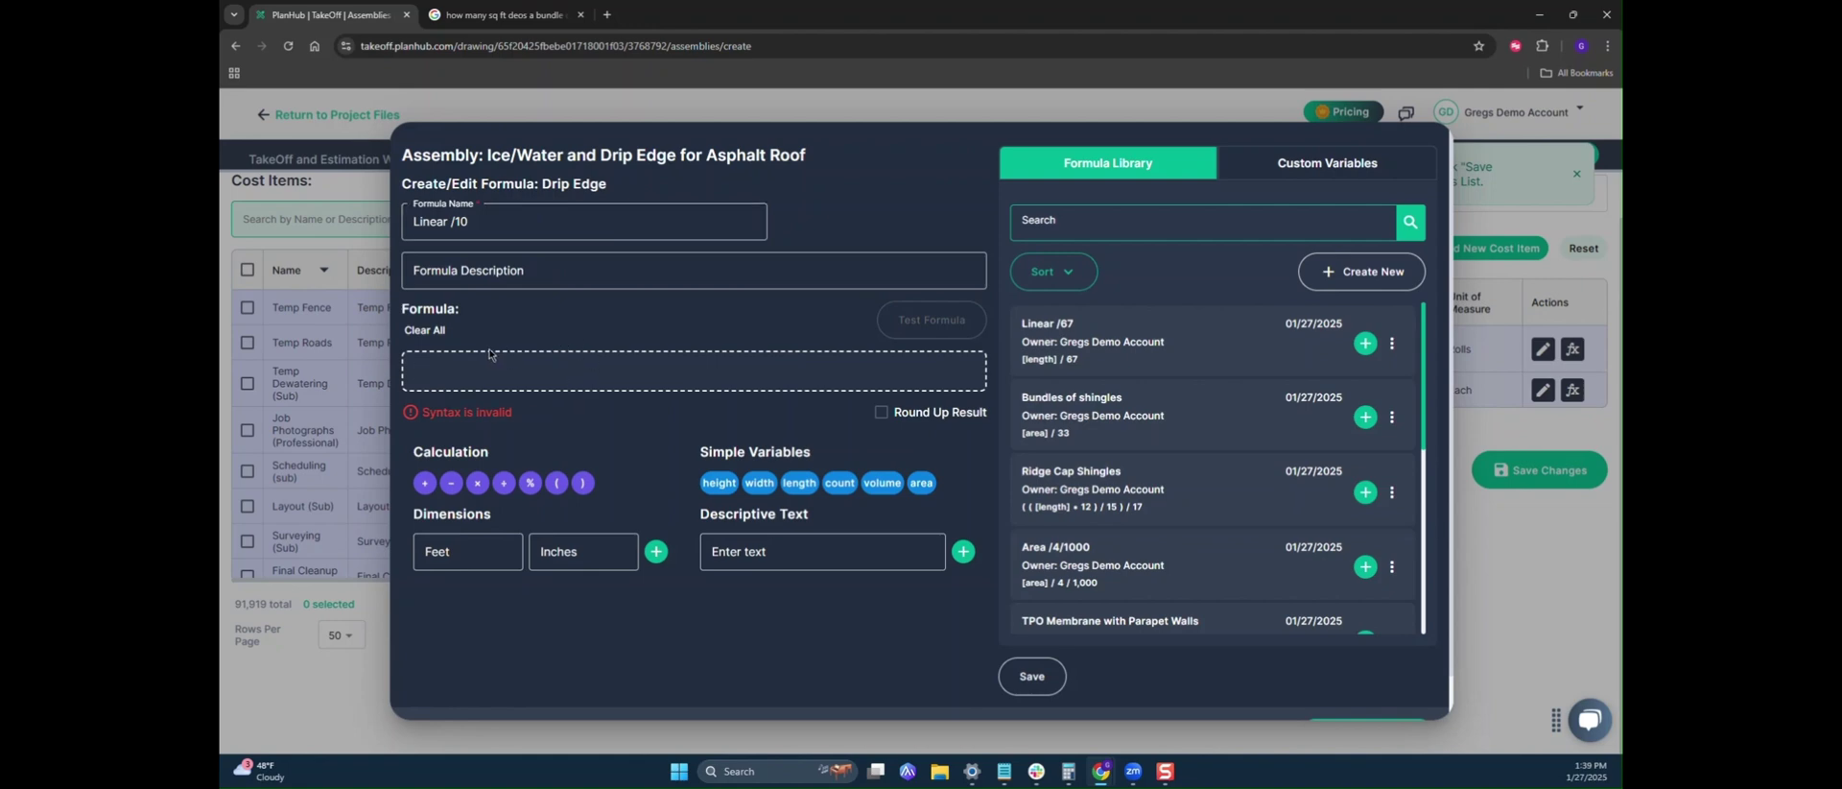
{"action": "left_click", "coordinate": [801, 483]}
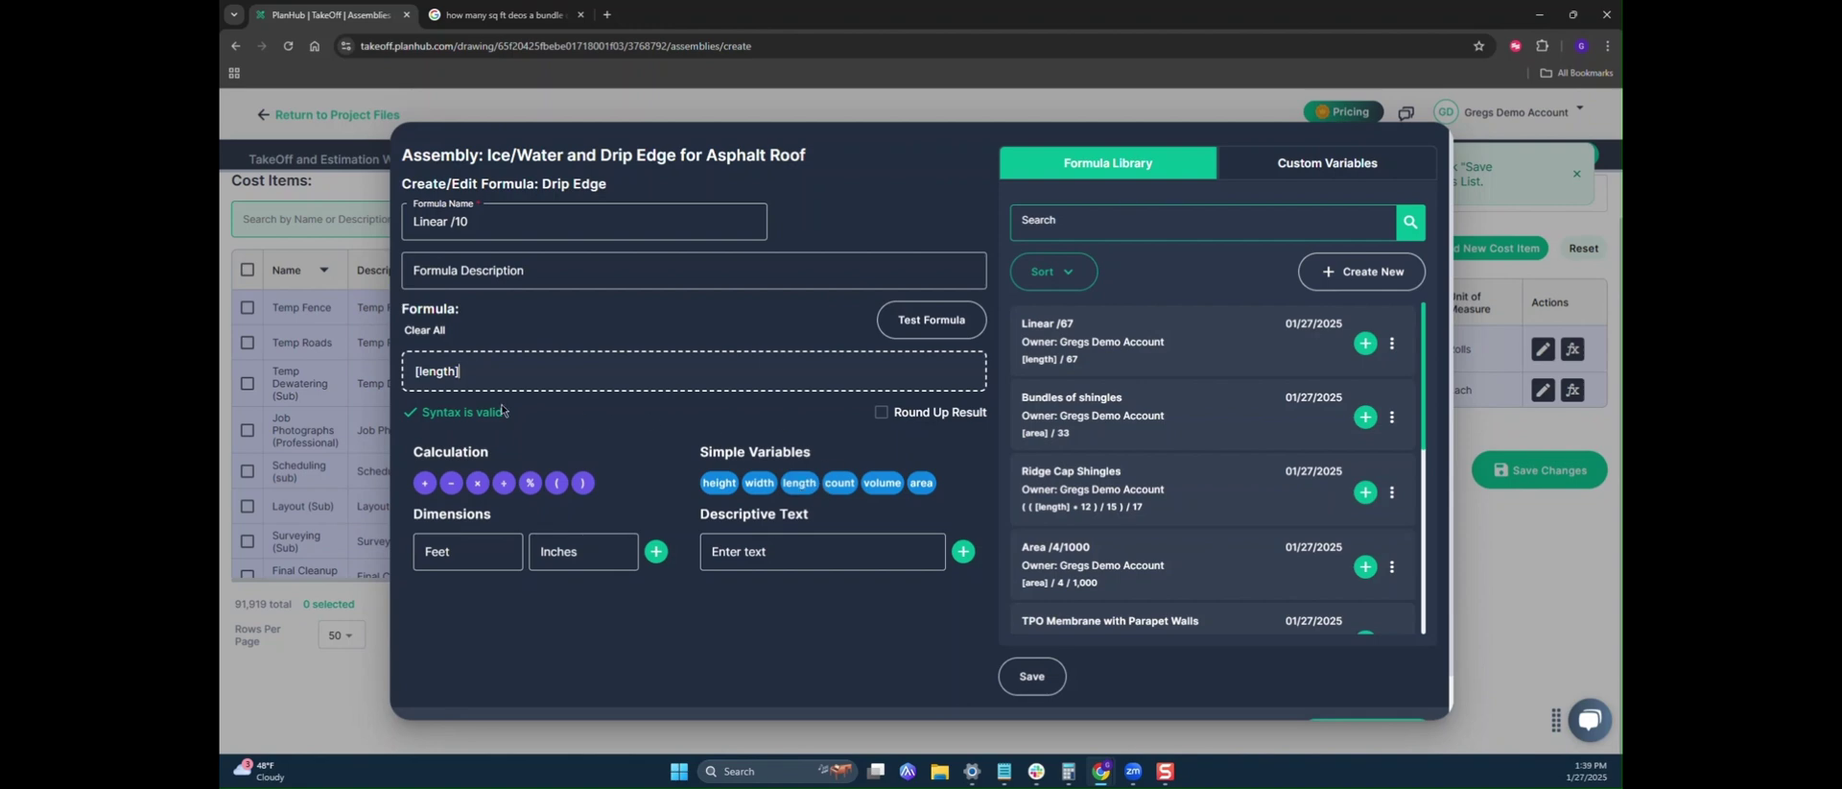
{"action": "type", "text": "/"}
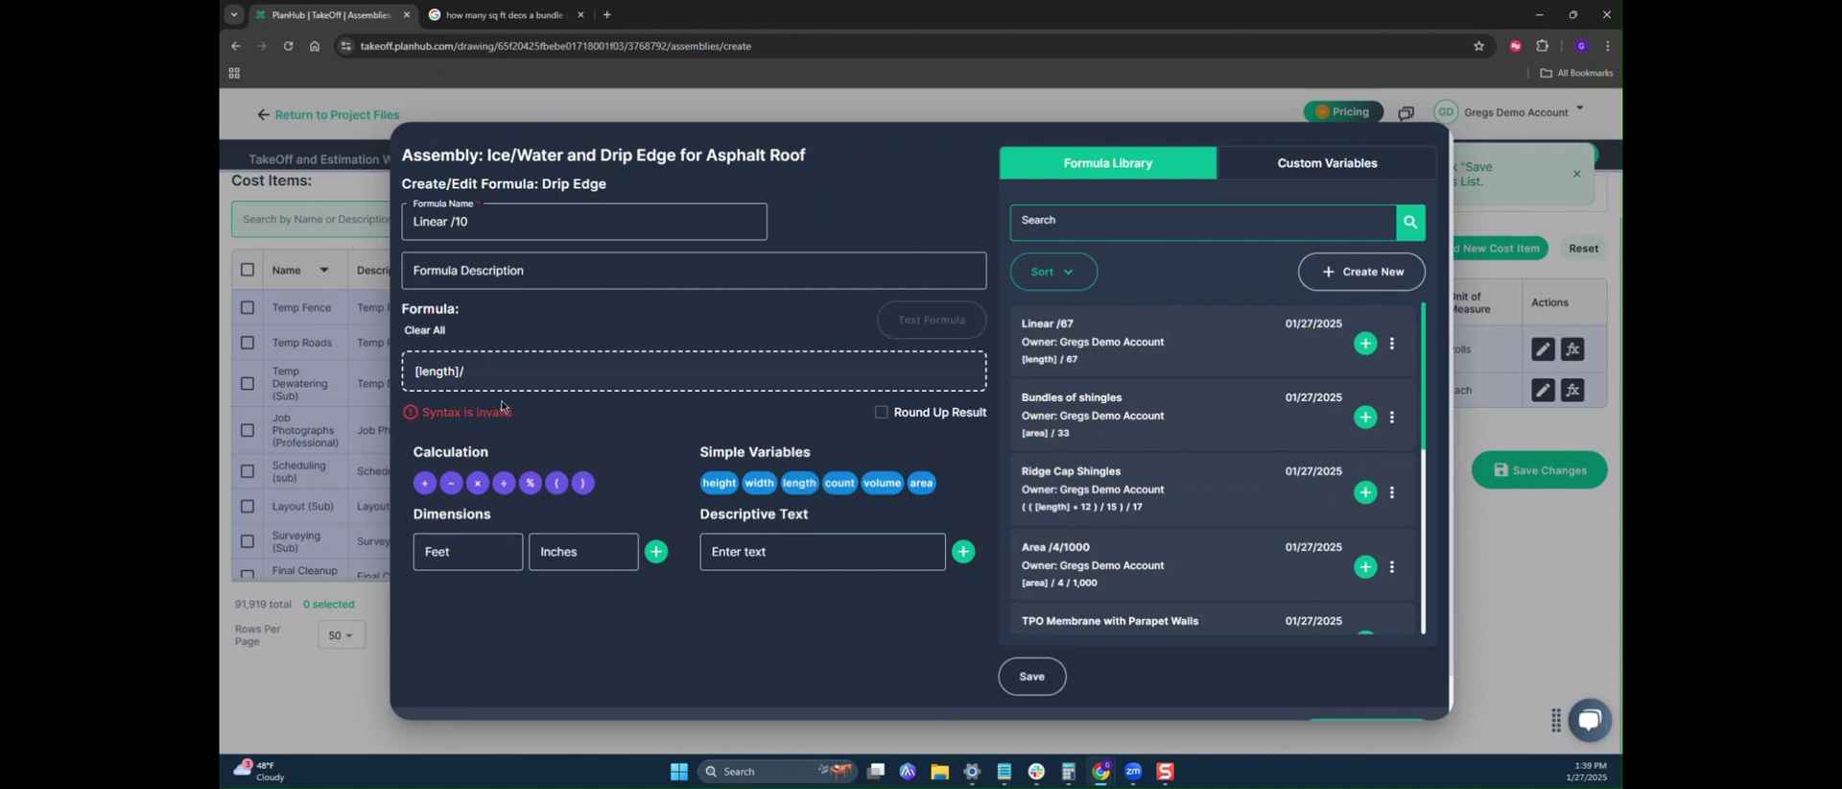
{"action": "type", "text": "10"}
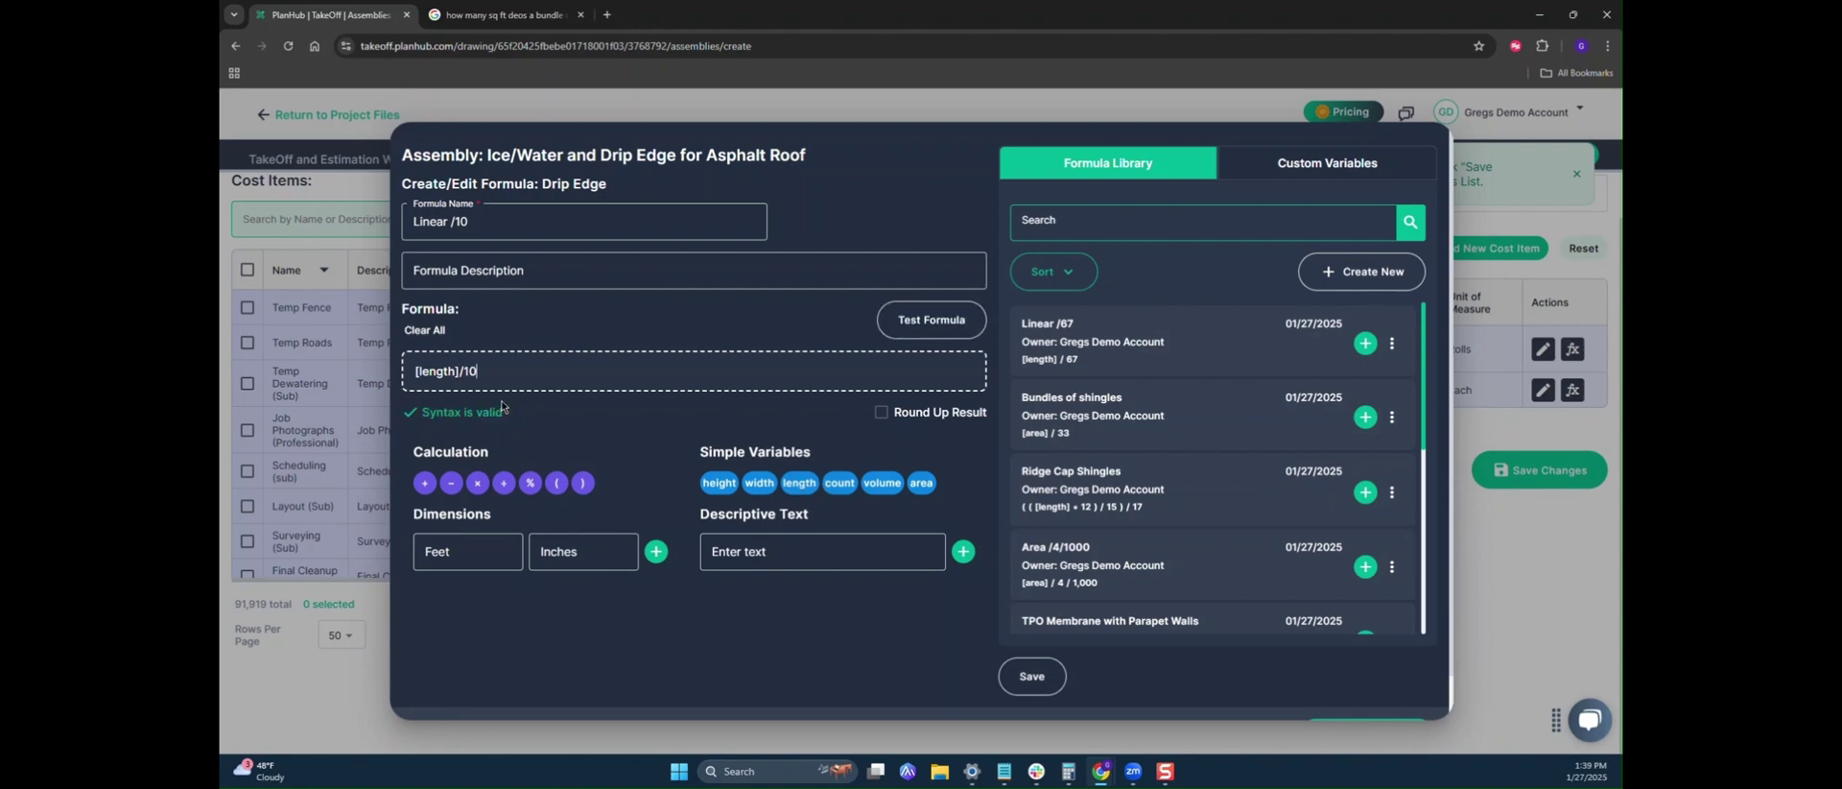
- Save the Linear /10 formula with a rounded-up result, apply it to the Drip Edge item, and save the assembly
{"action": "left_click", "coordinate": [883, 413]}
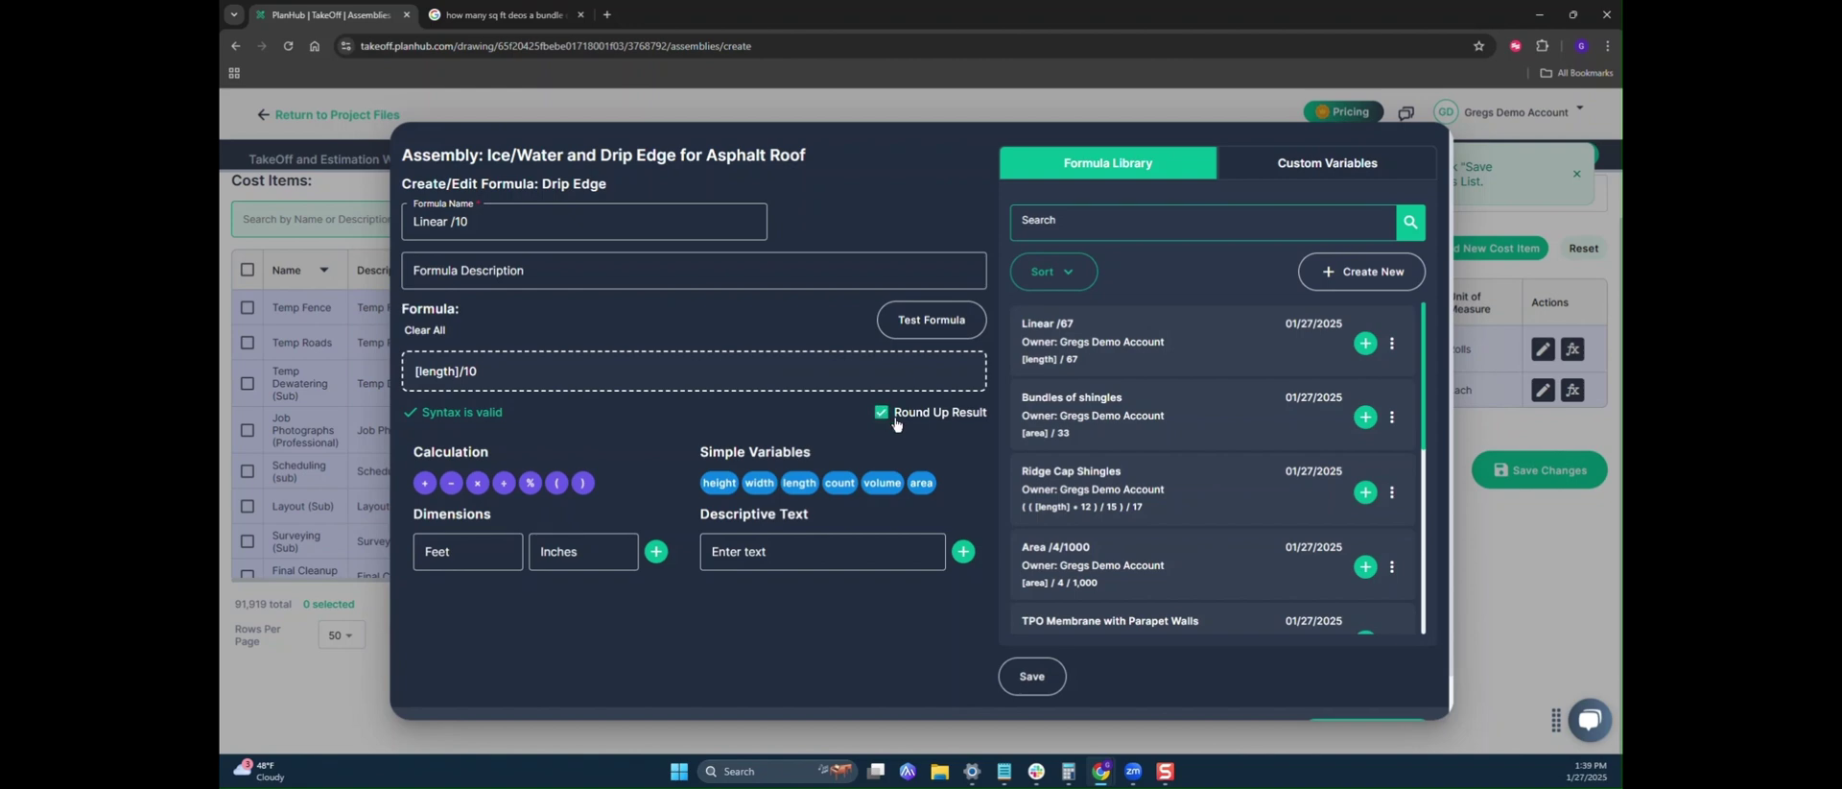
{"action": "left_click", "coordinate": [1032, 675]}
{"action": "left_click", "coordinate": [1369, 699]}
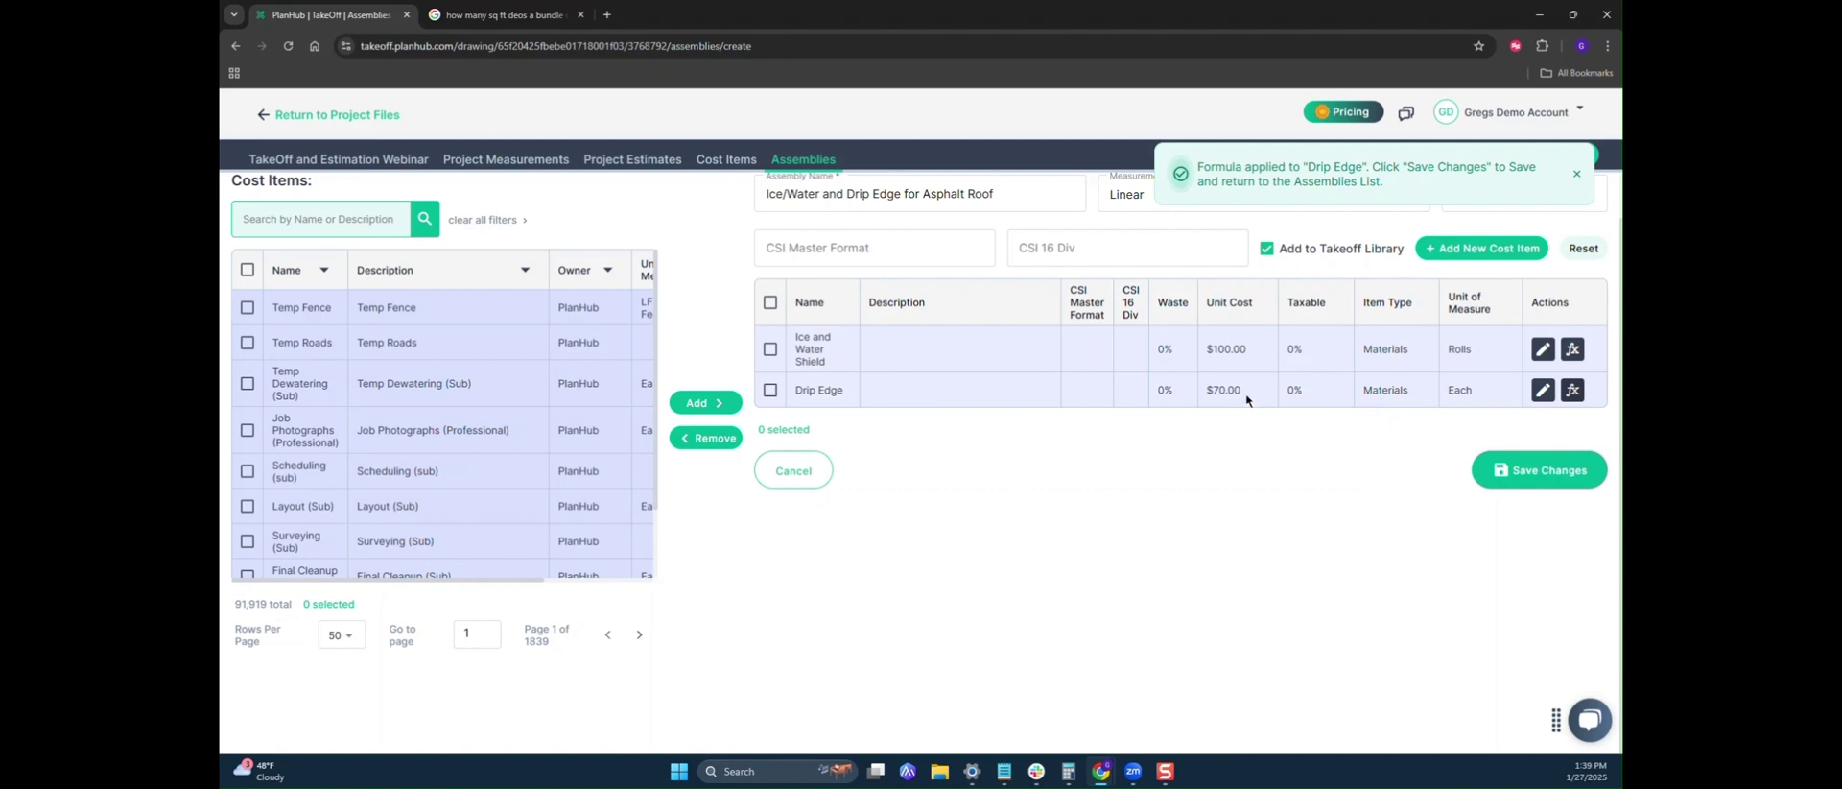
{"action": "left_click", "coordinate": [1533, 474]}
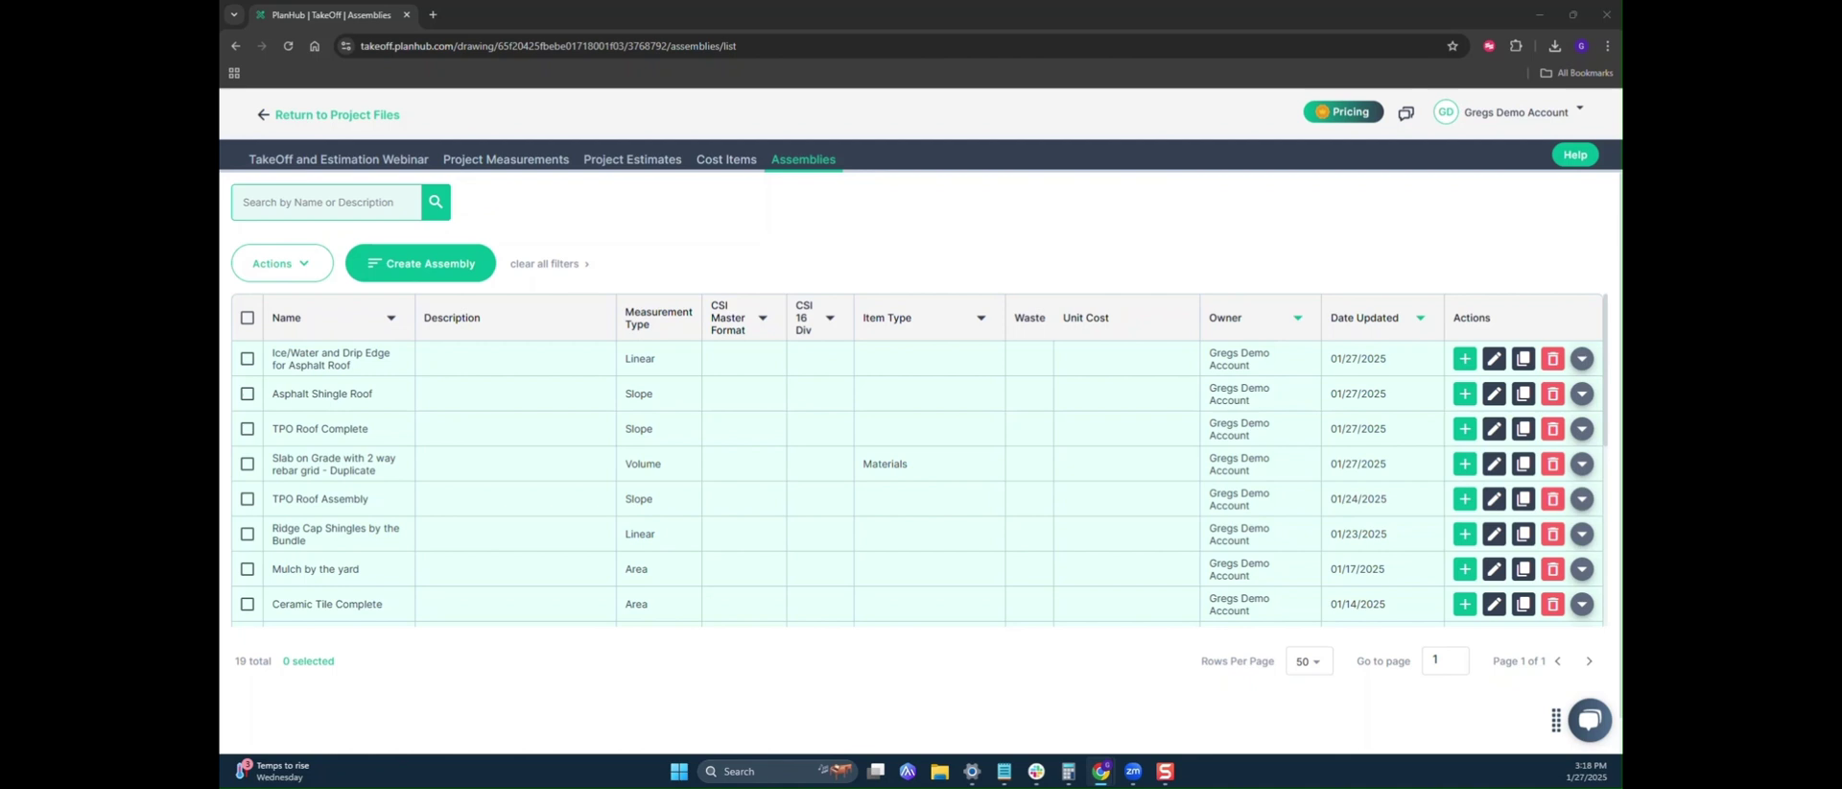
- Create a new assembly named Ridge Cap Shingles with the Linear measurement type
{"action": "left_click", "coordinate": [458, 251]}
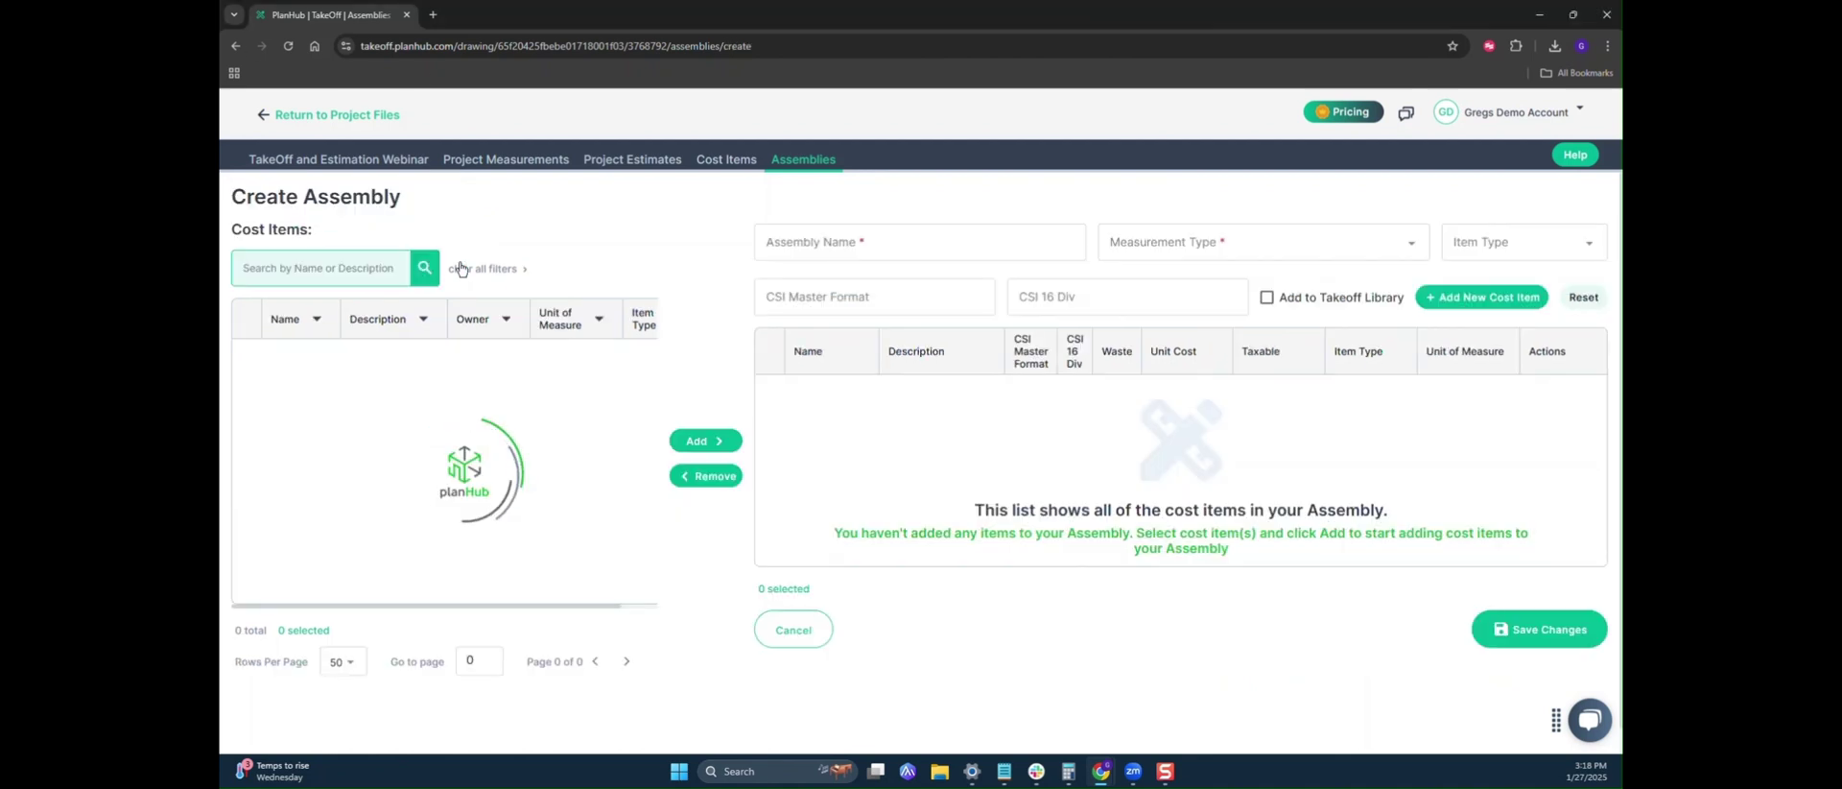
{"action": "left_click", "coordinate": [884, 254]}
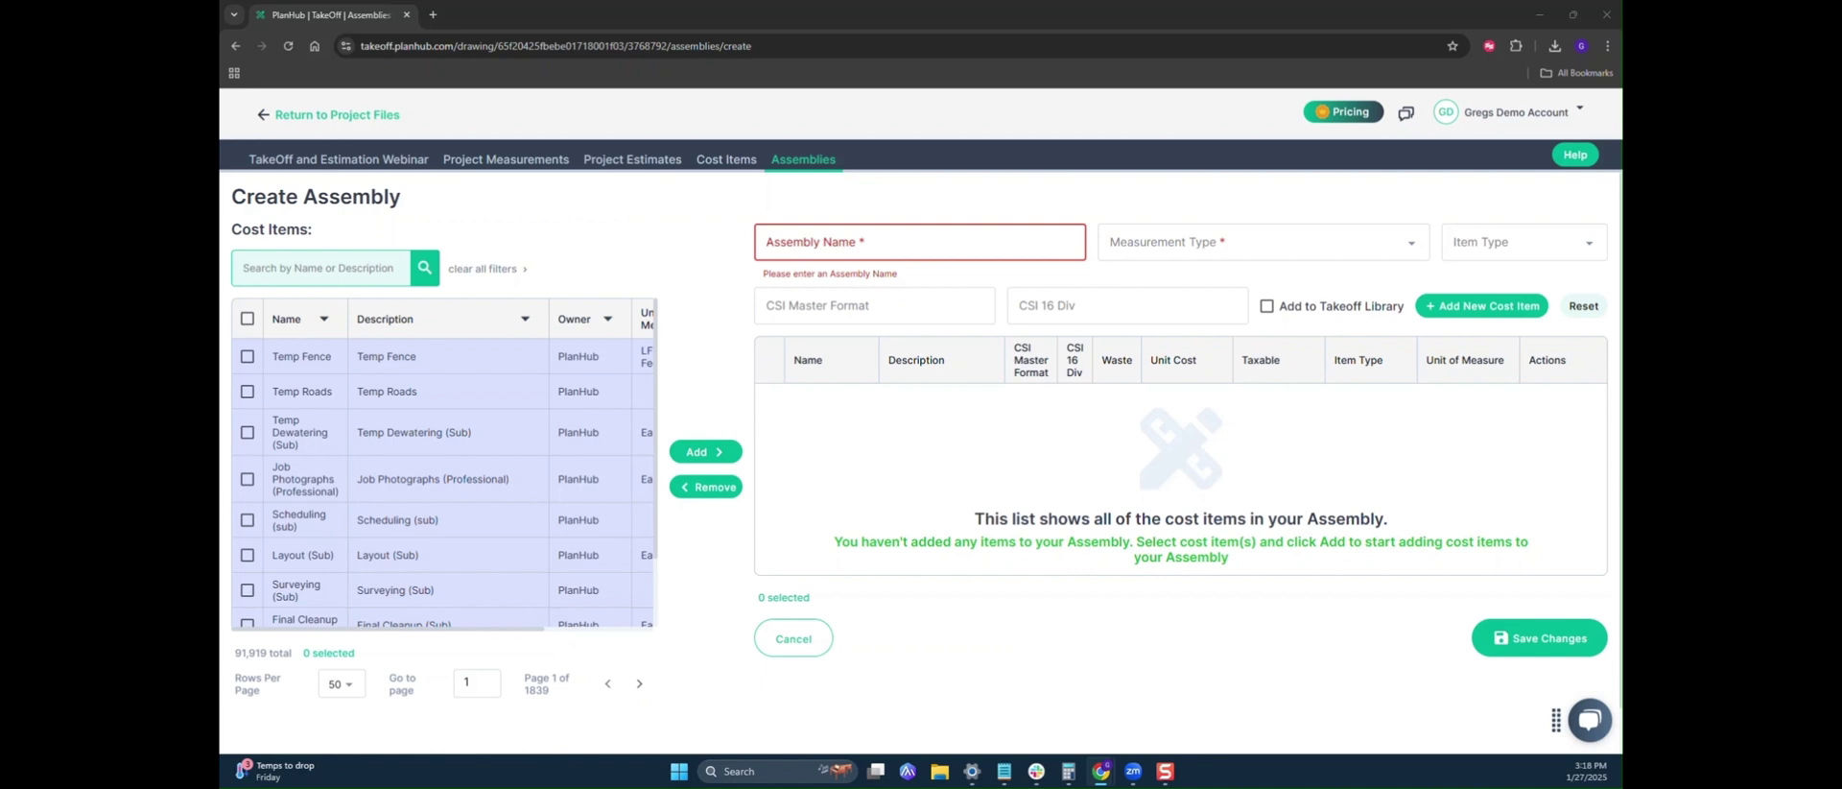
{"action": "left_click", "coordinate": [803, 255]}
{"action": "type", "text": "Rid"}
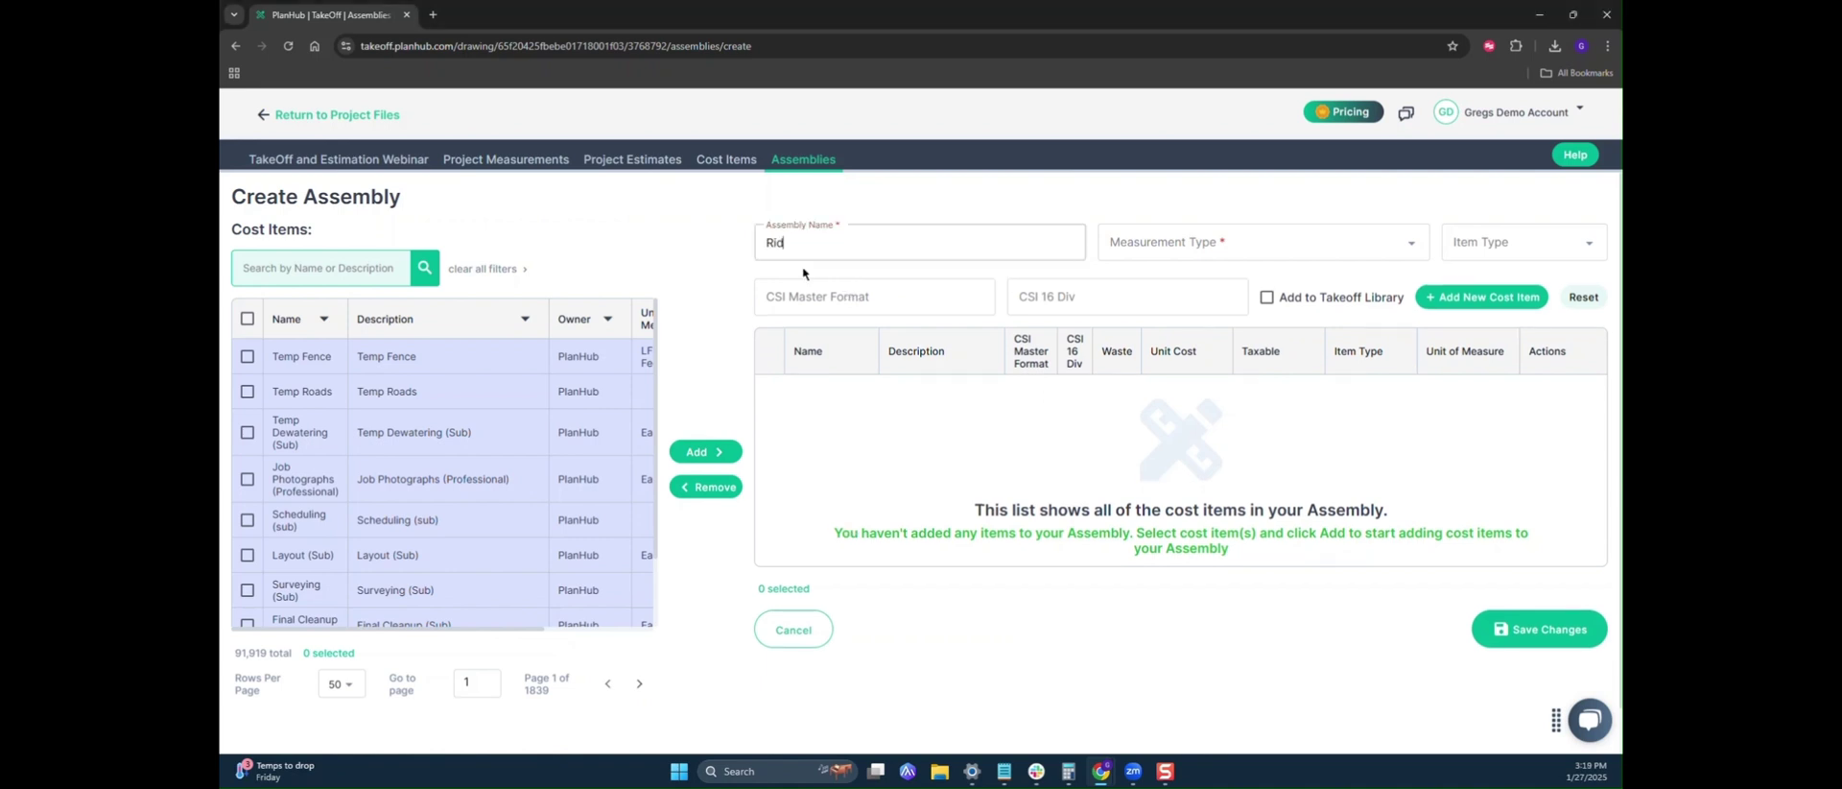
{"action": "type", "text": "ge Cap Shingles"}
{"action": "left_click", "coordinate": [1179, 243]}
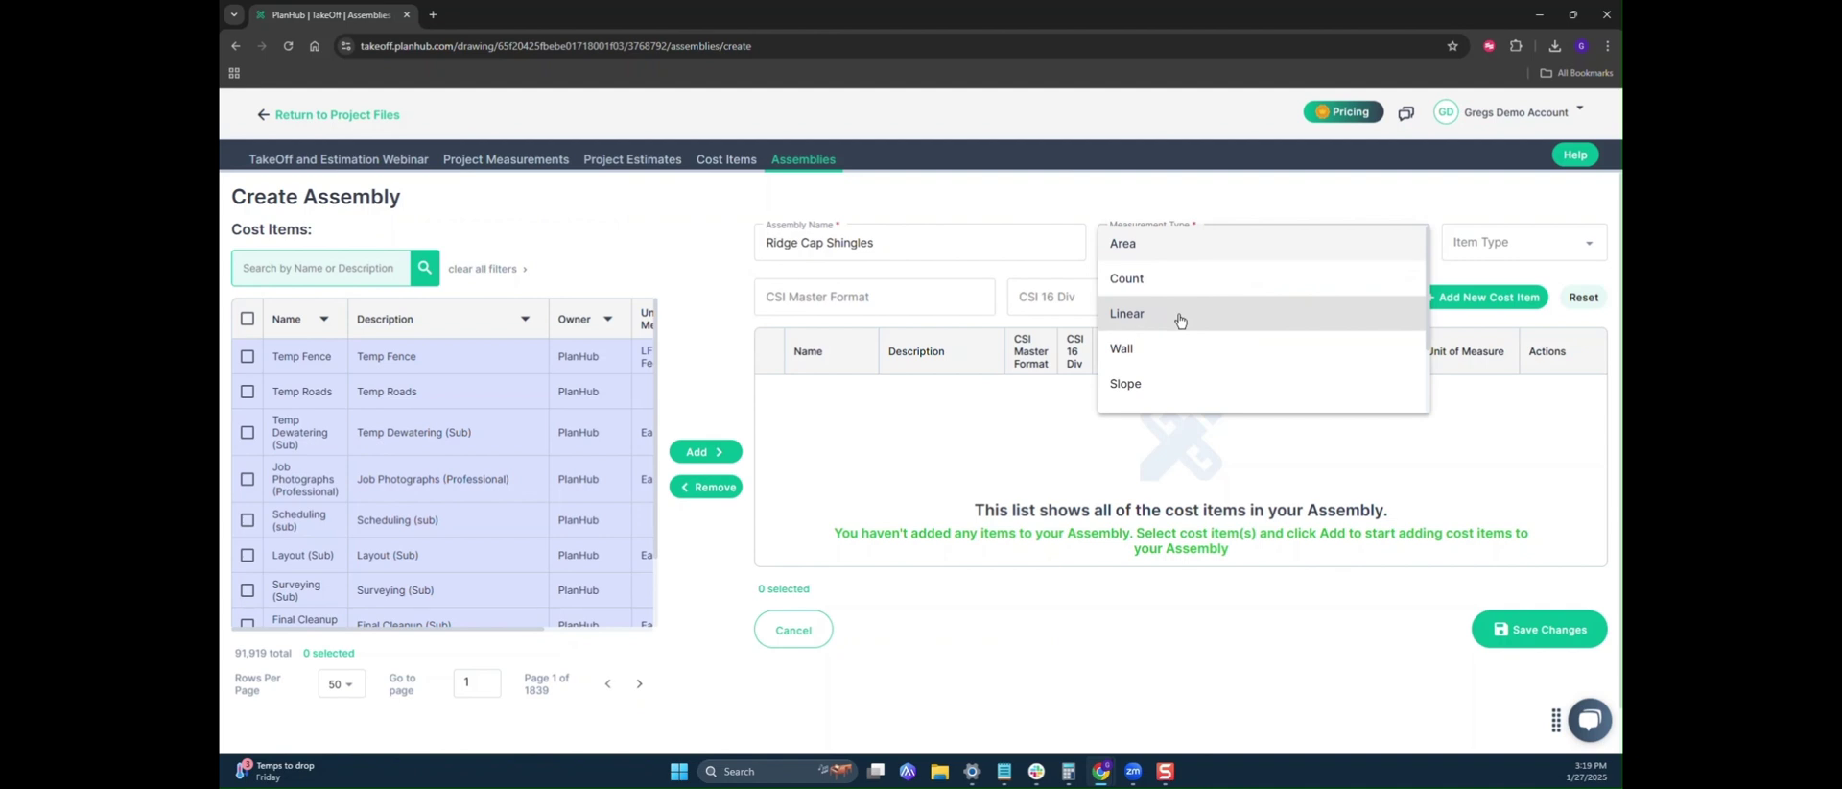
{"action": "left_click", "coordinate": [1179, 316]}
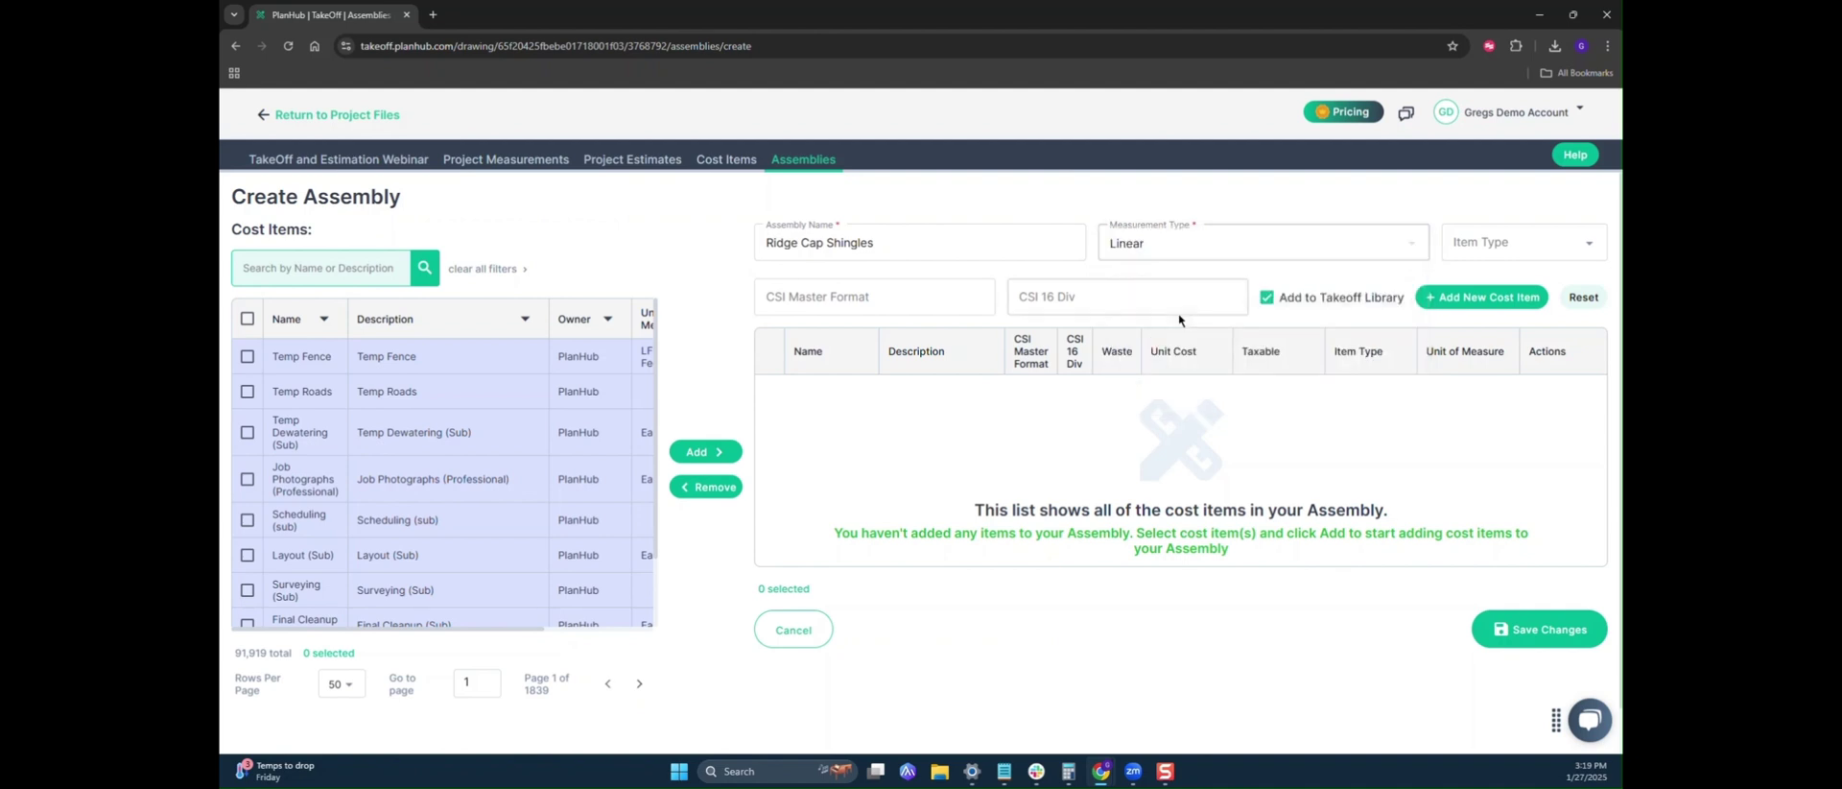
- Add a new cost item named Asphalt Shingles to the assembly with a unit cost of $35.00
{"action": "left_click", "coordinate": [1470, 297]}
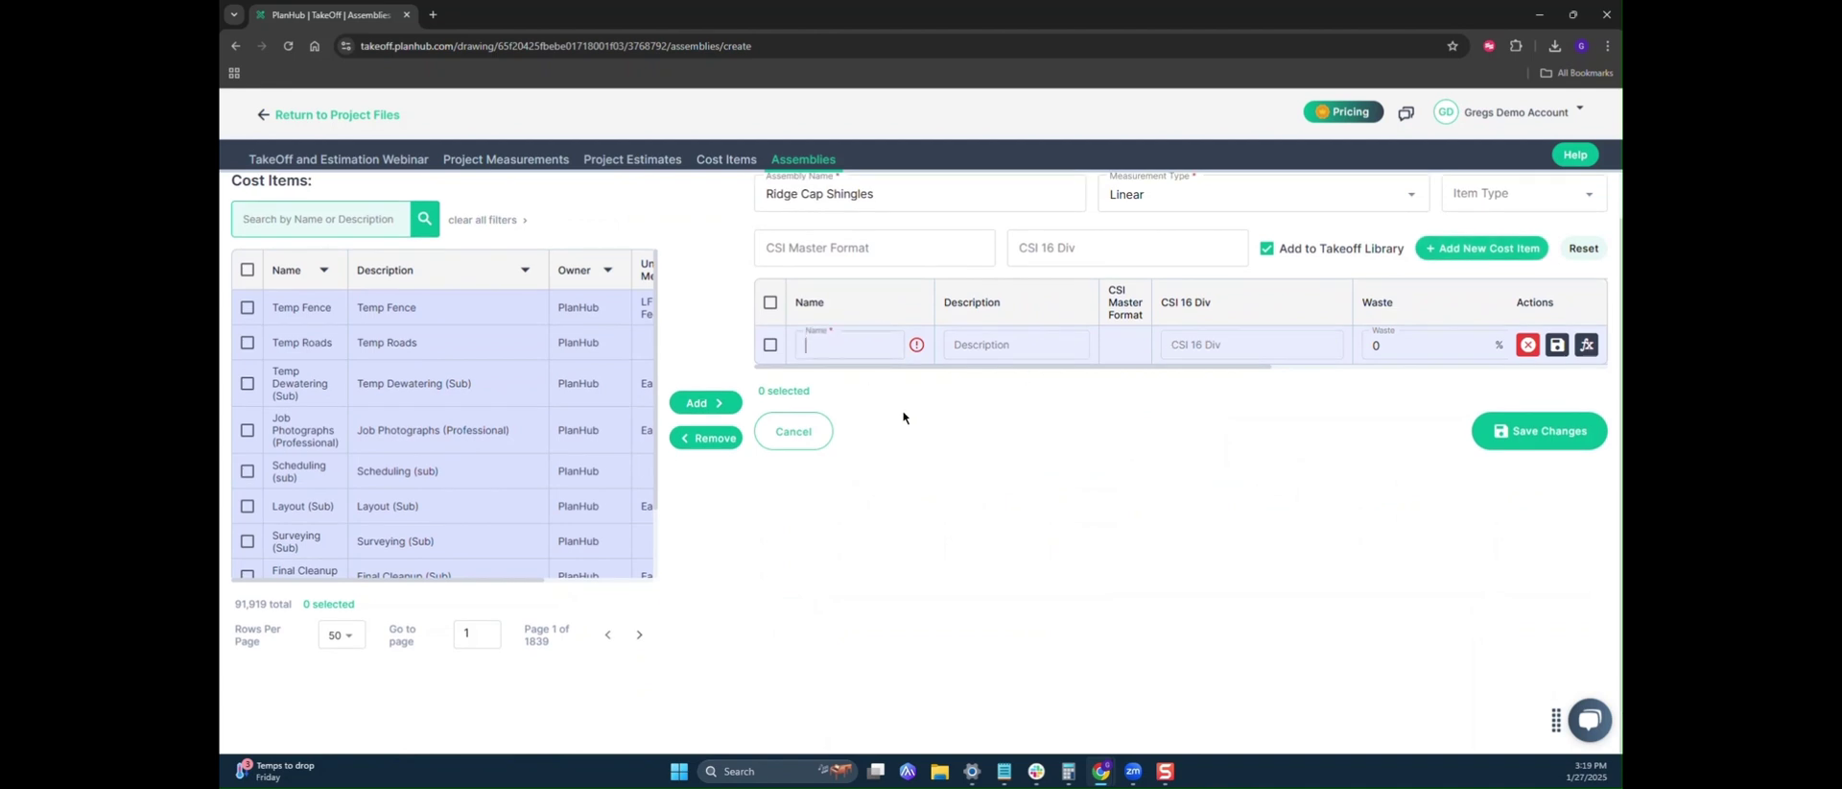
{"action": "type", "text": "Asphalt Shingles"}
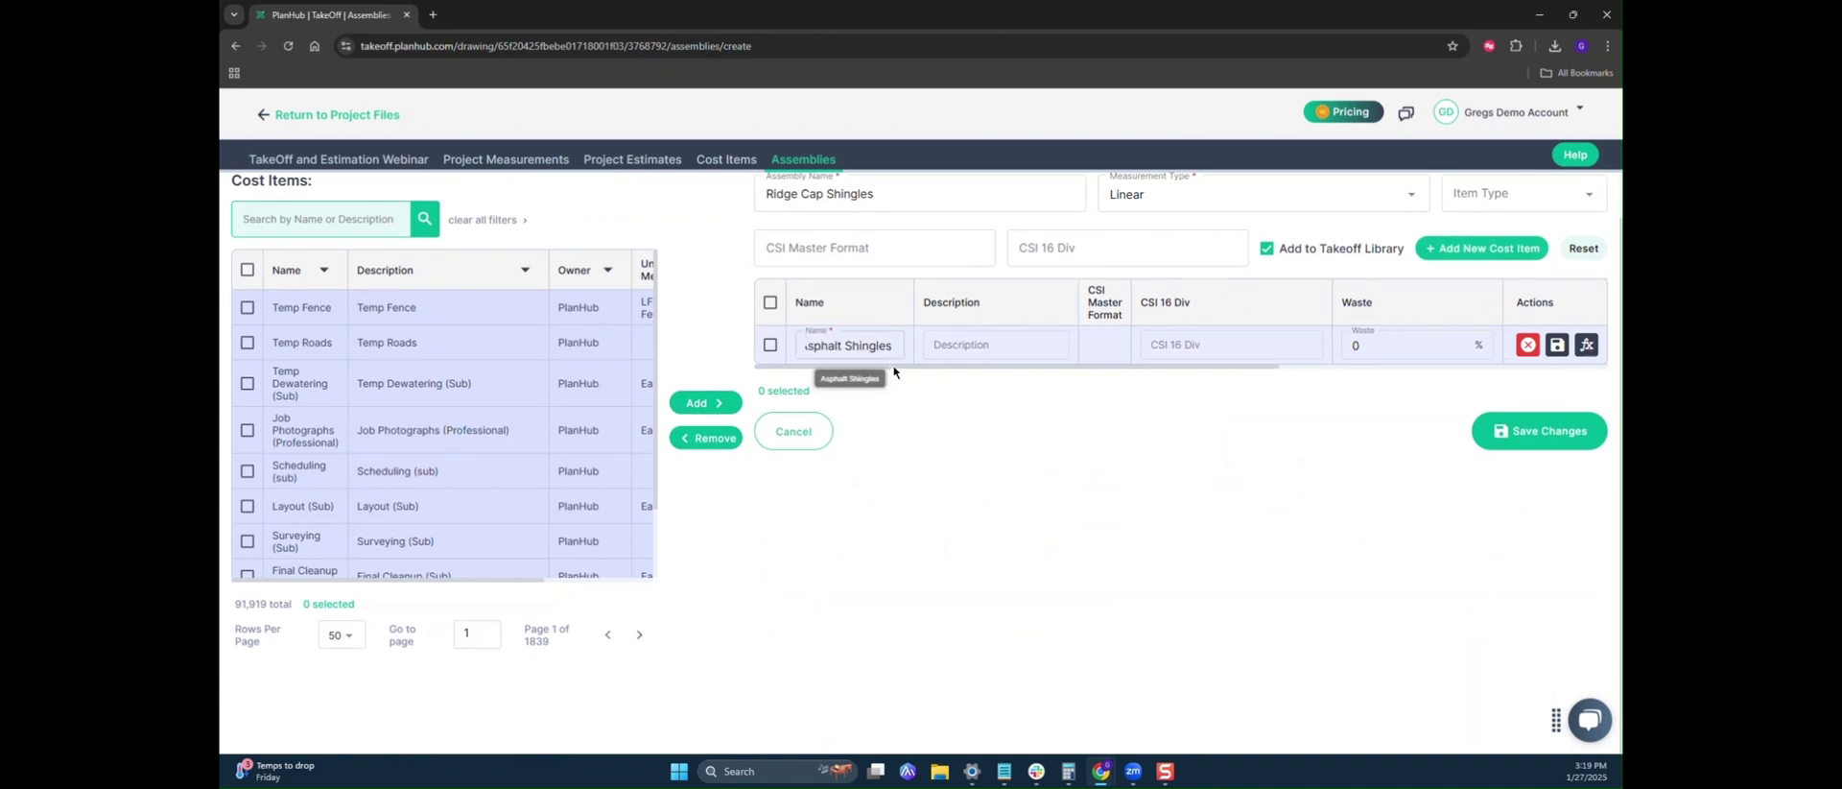
{"action": "left_click_drag", "start_coordinate": [896, 371], "coordinate": [1287, 373]}
{"action": "left_click", "coordinate": [987, 378]}
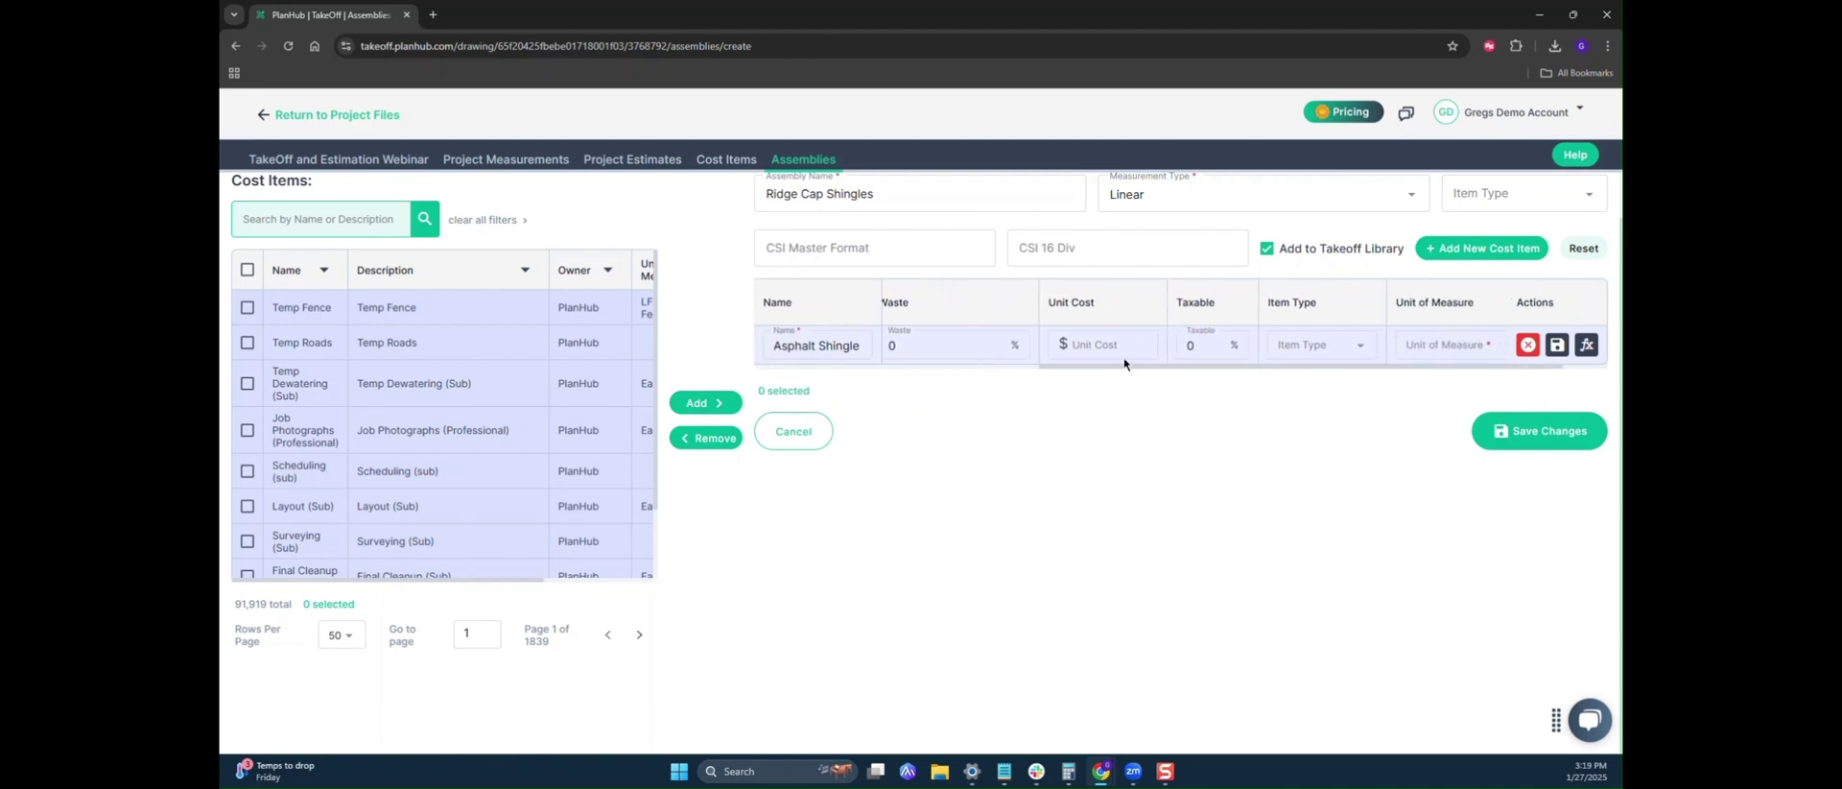
{"action": "left_click", "coordinate": [1118, 347]}
{"action": "type", "text": "35"}
- Set the Asphalt Shingles item type to Materials and its unit of measure to Bundles, and save the cost item
{"action": "left_click_drag", "start_coordinate": [1176, 367], "coordinate": [1279, 365]}
{"action": "left_click", "coordinate": [1276, 347]}
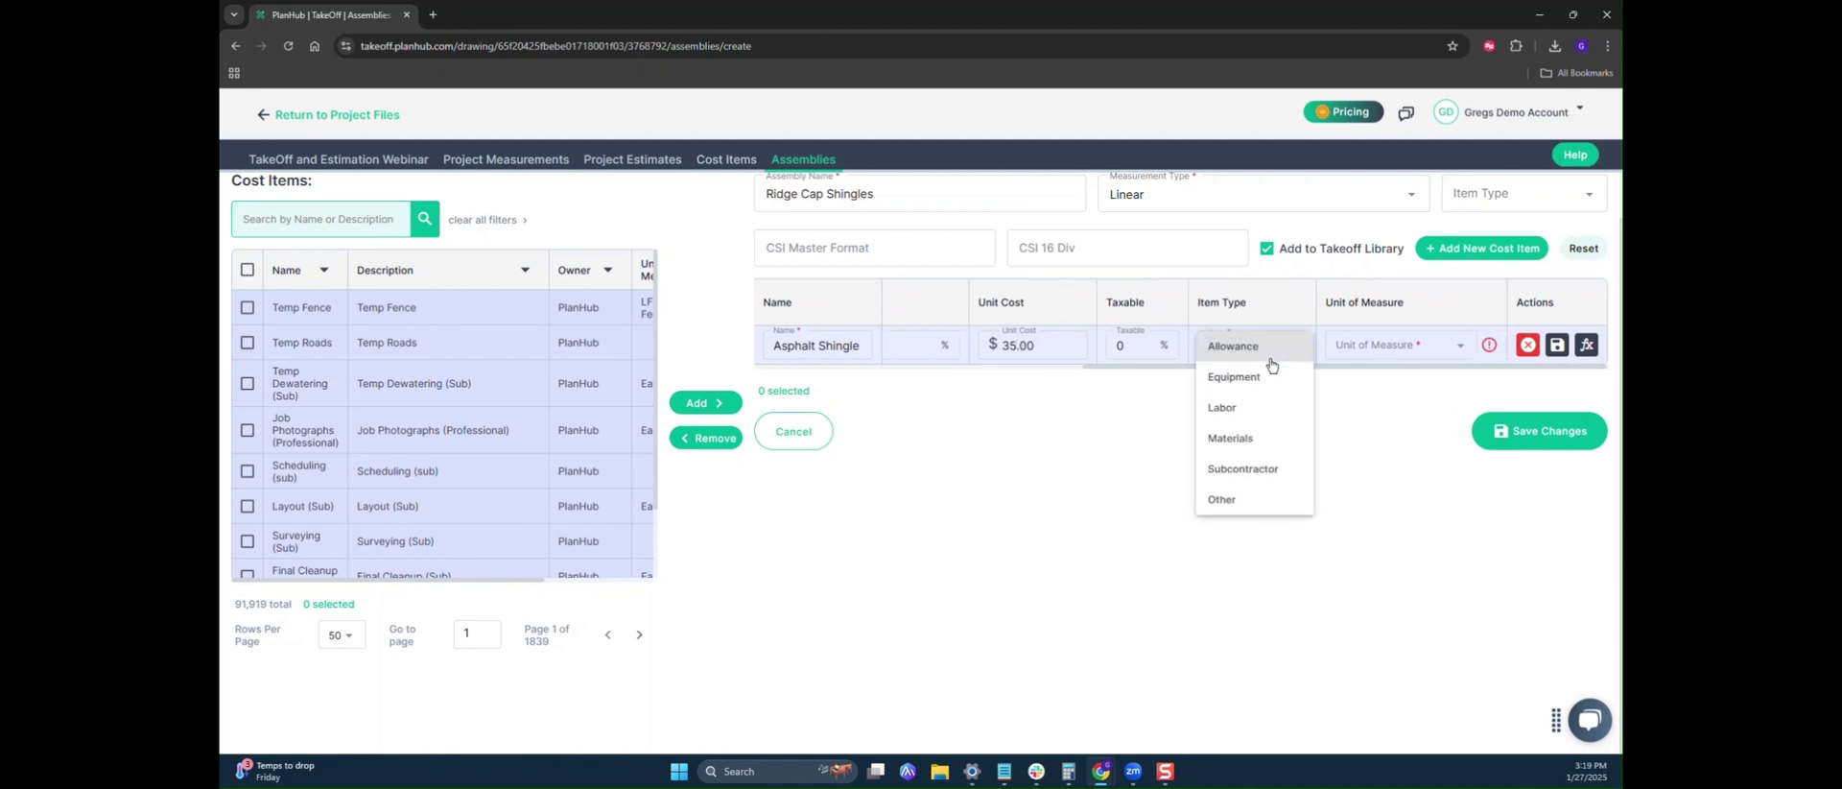
{"action": "left_click", "coordinate": [1259, 436]}
{"action": "left_click", "coordinate": [1372, 347]}
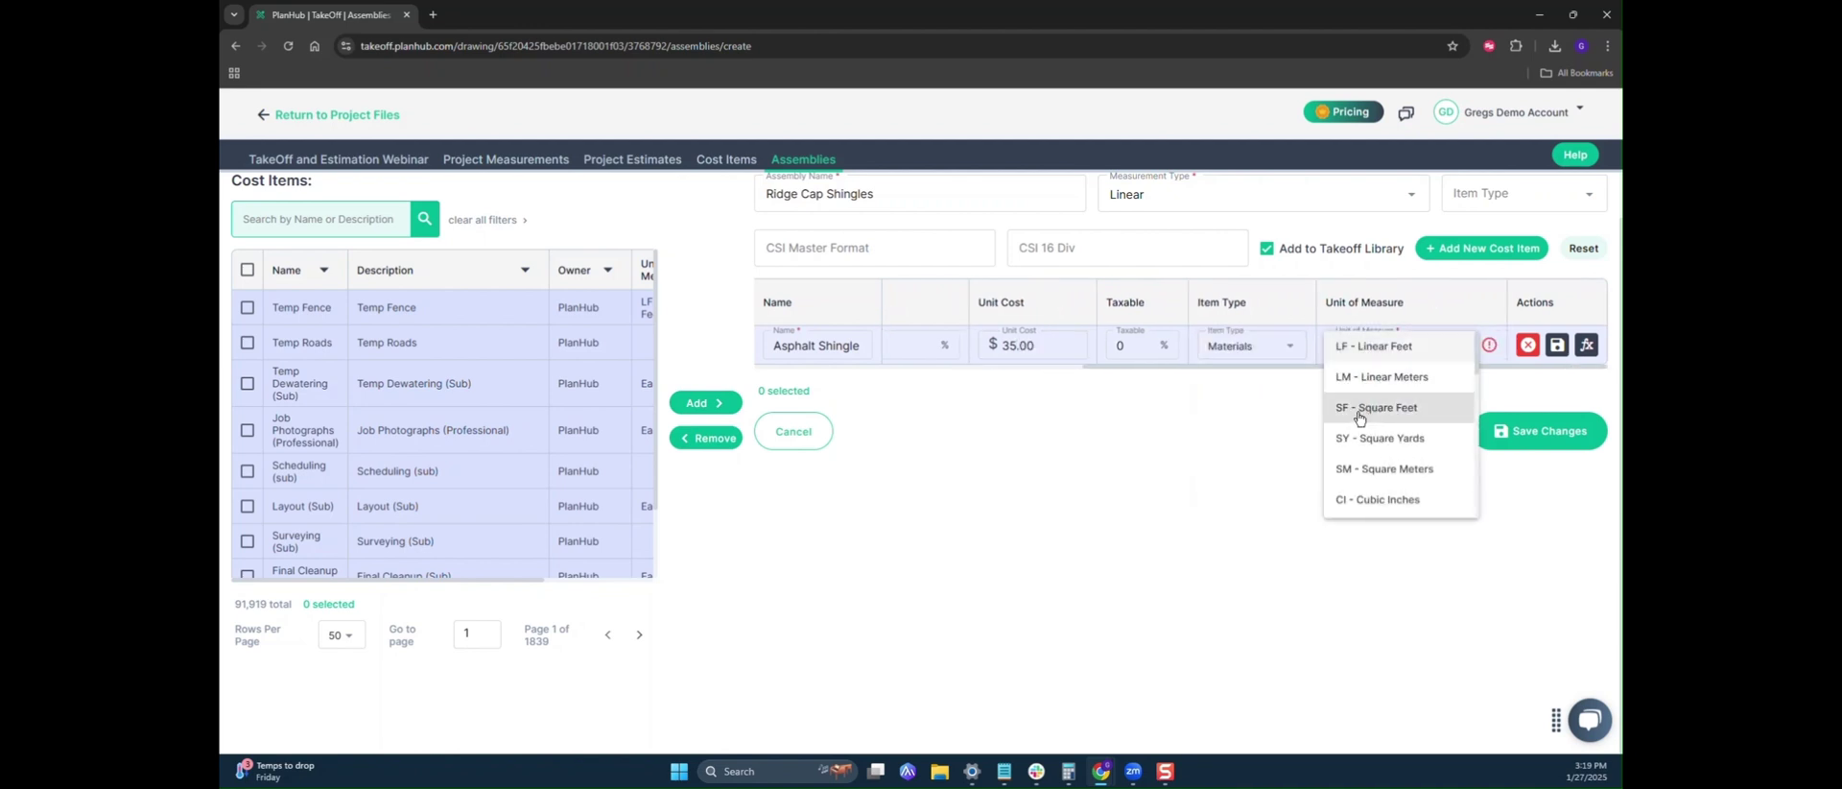
{"action": "scroll", "coordinate": [1358, 419], "scroll_direction": "down", "scroll_amount": 5}
{"action": "left_click", "coordinate": [1362, 499]}
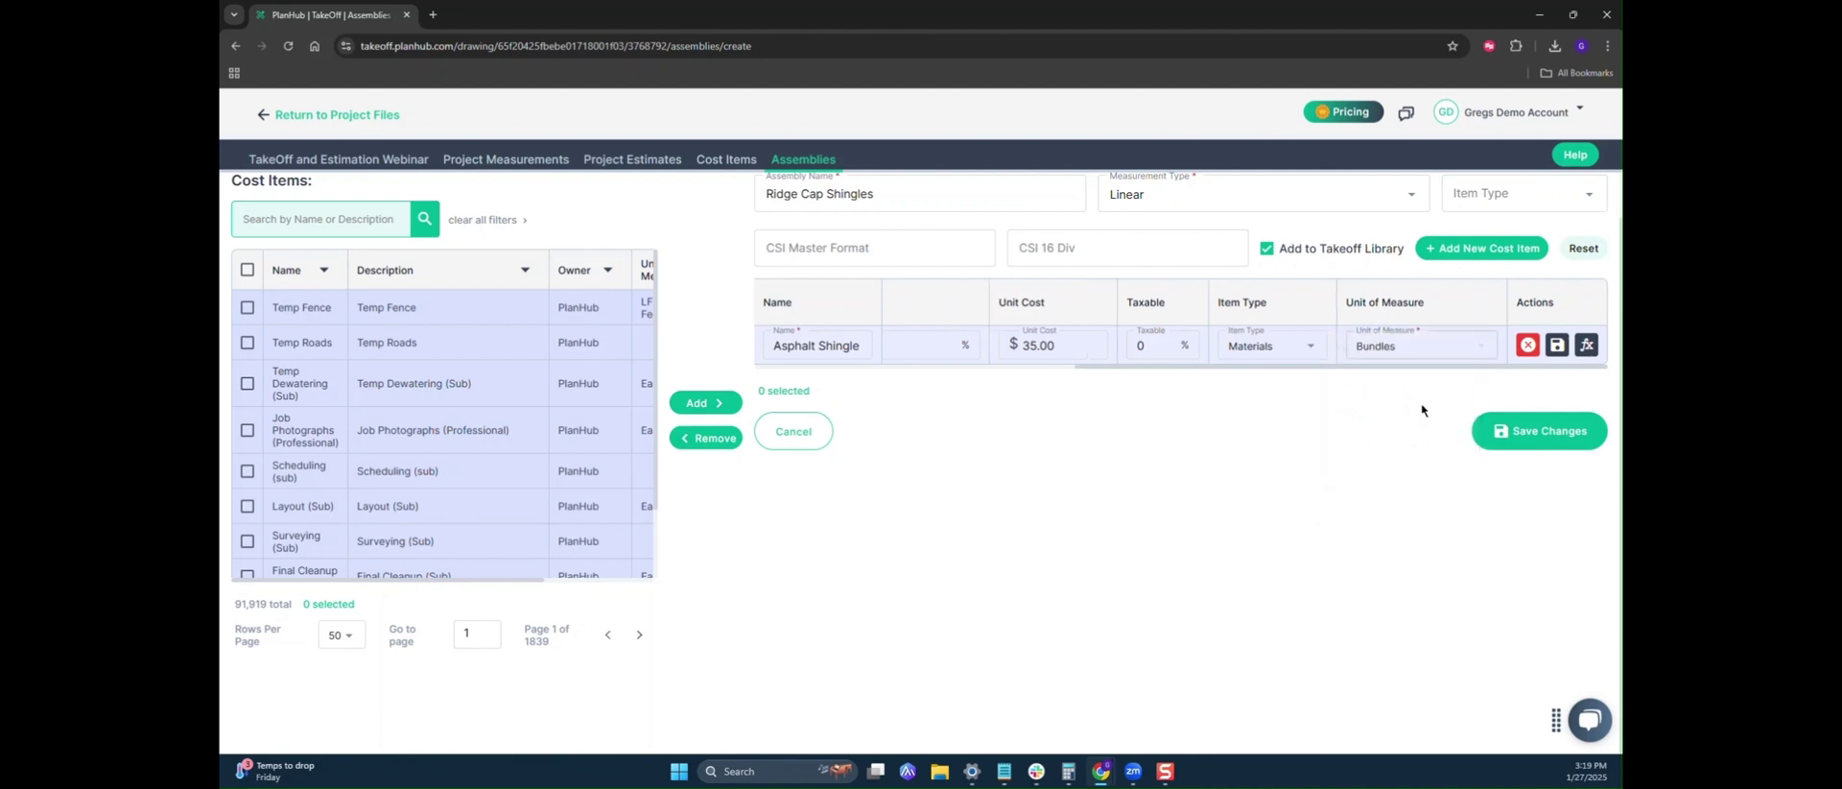
{"action": "left_click", "coordinate": [1557, 344]}
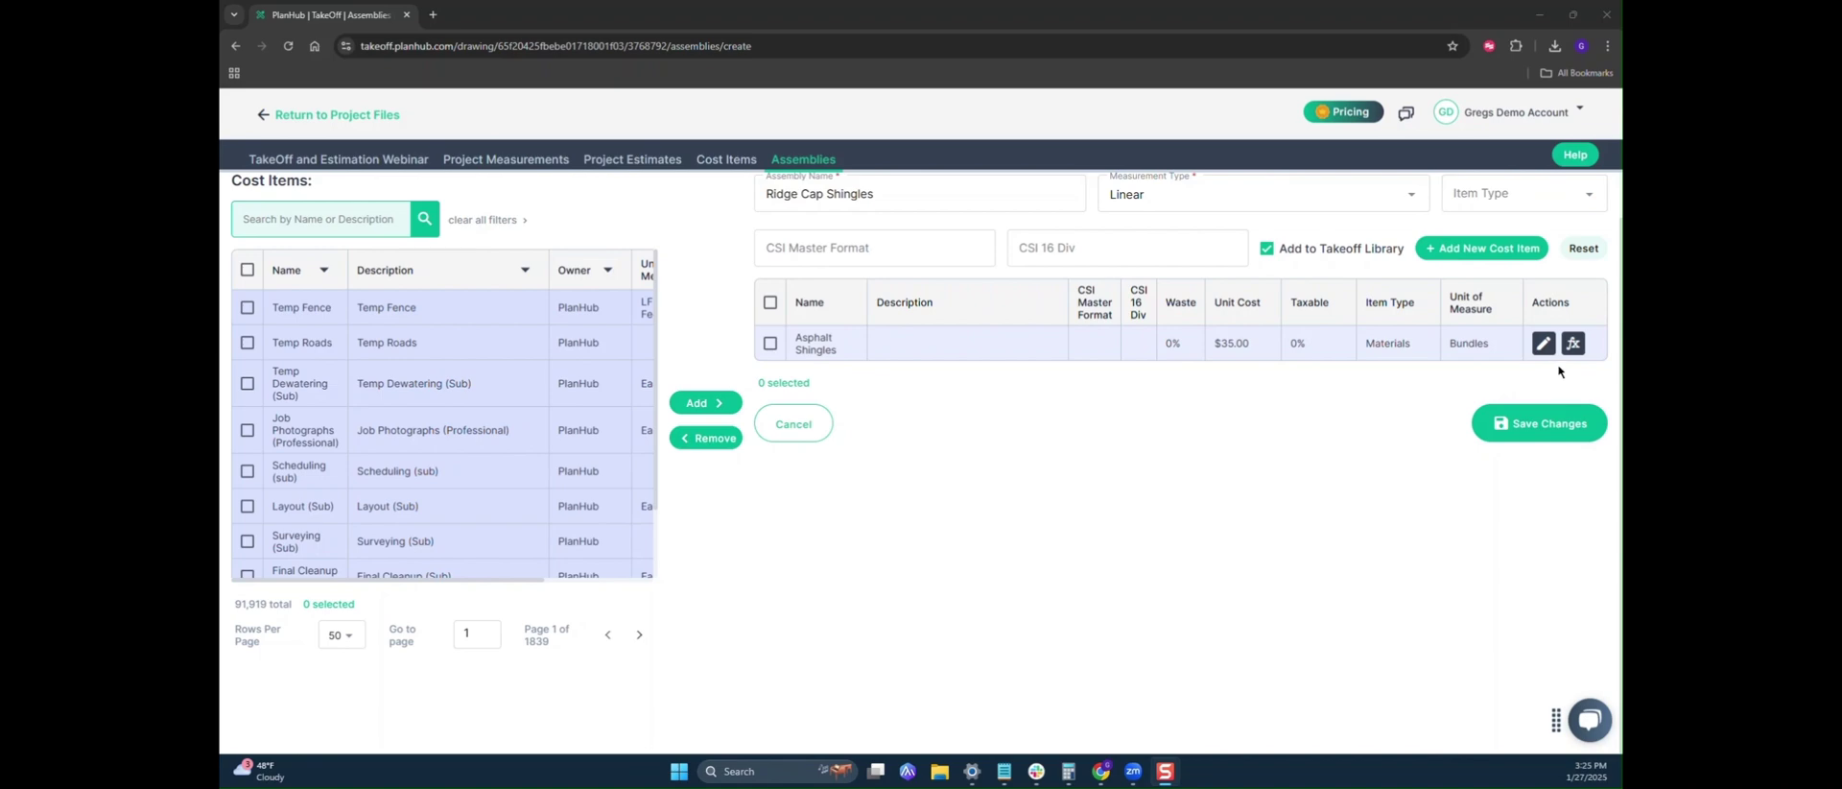
- Create a formula named Ridge Cap Formula for the Asphalt Shingles cost item, defined as (([length]*12)/15)/17
{"action": "left_click", "coordinate": [1574, 346]}
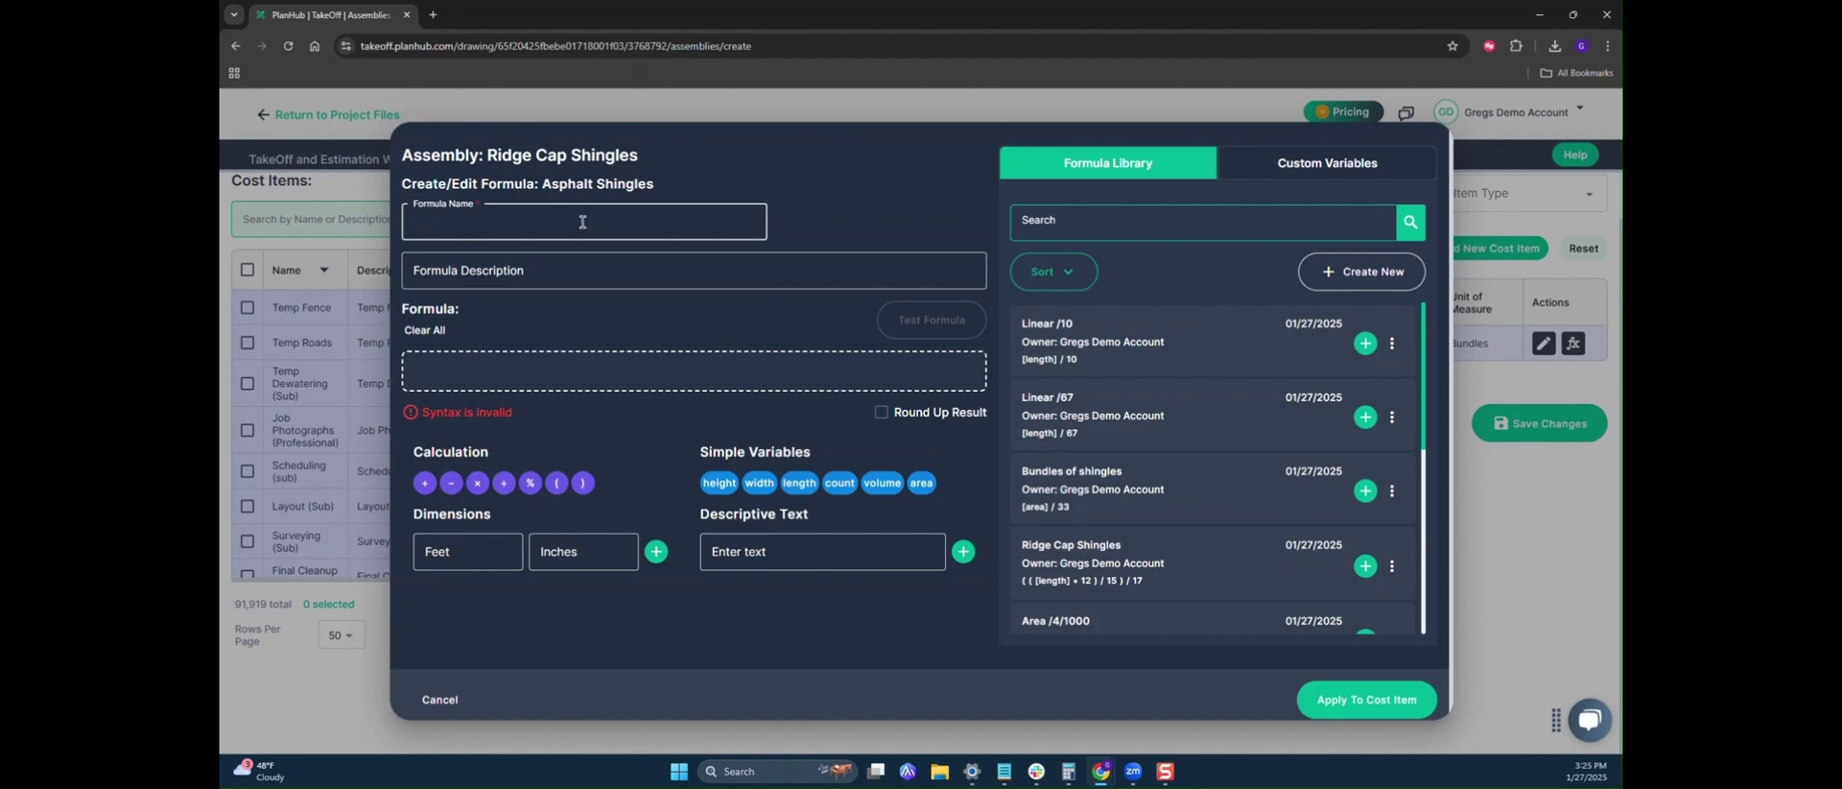
{"action": "type", "text": "Ri"}
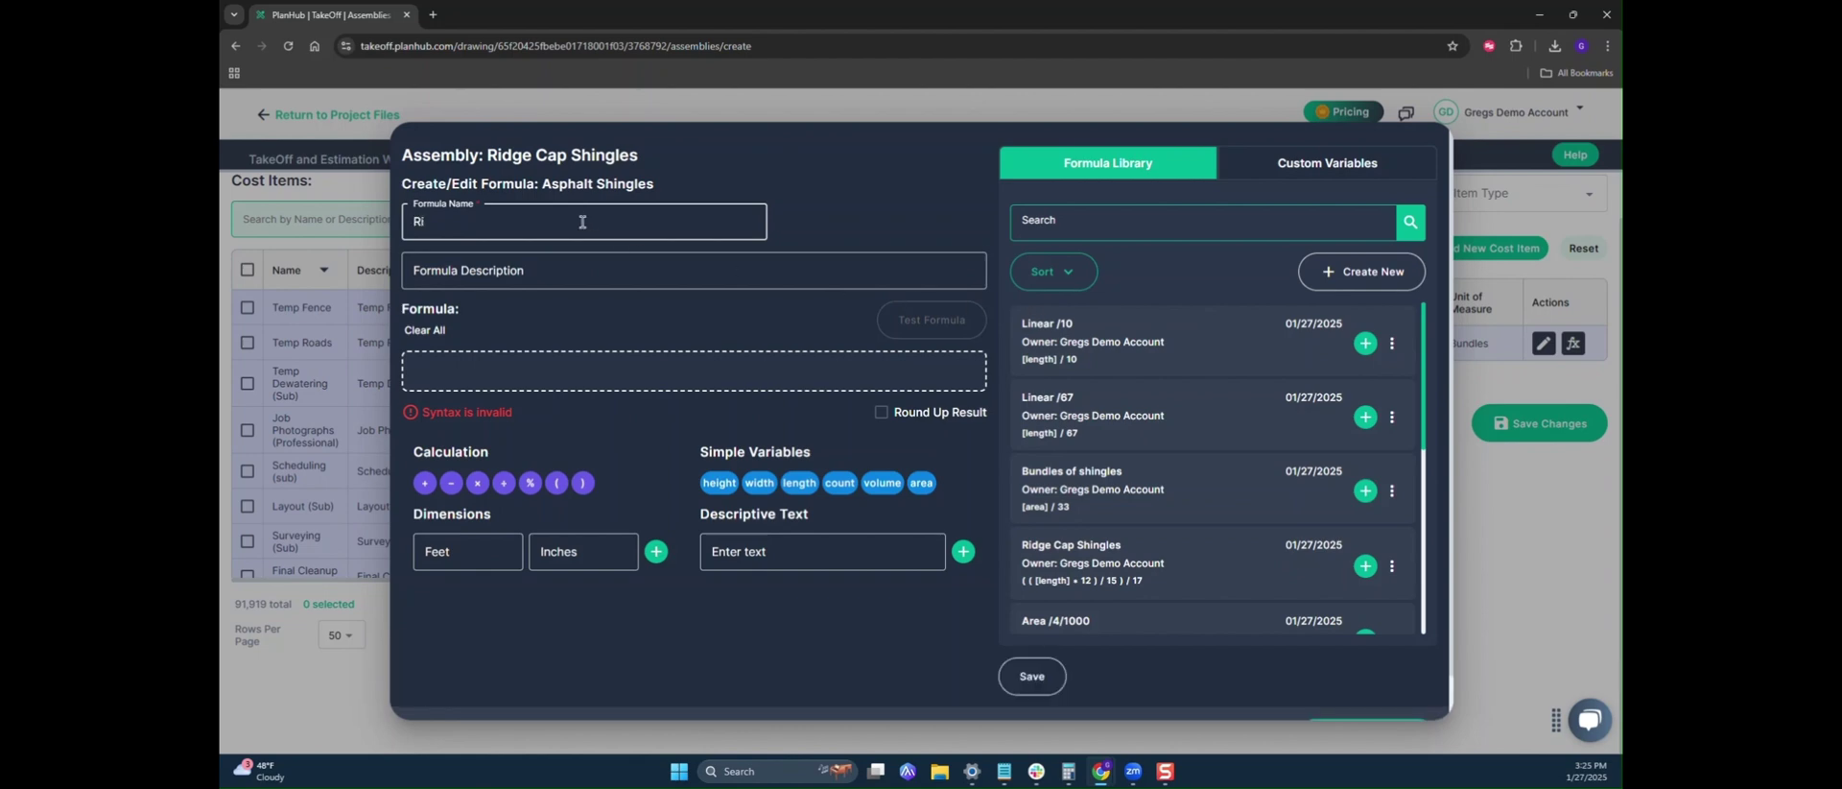
{"action": "type", "text": "dge Cap Formula"}
{"action": "left_click", "coordinate": [549, 376]}
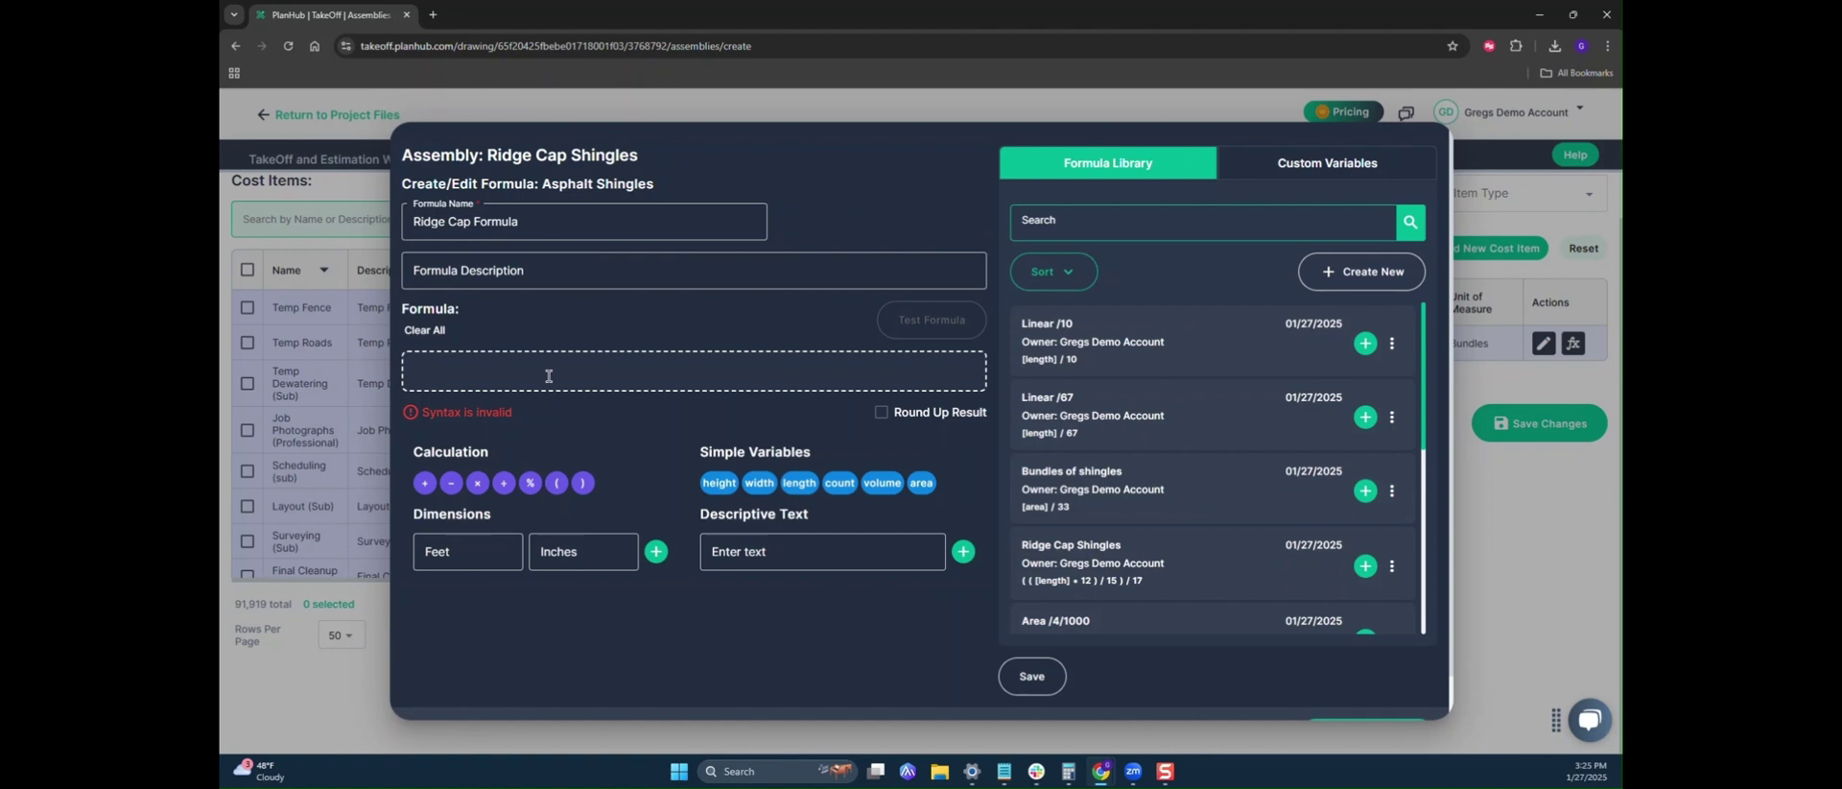
{"action": "type", "text": "(("}
{"action": "left_click", "coordinate": [806, 489]}
{"action": "left_click", "coordinate": [479, 483]}
{"action": "type", "text": "12"}
{"action": "type", "text": "/15"}
{"action": "type", "text": ")"}
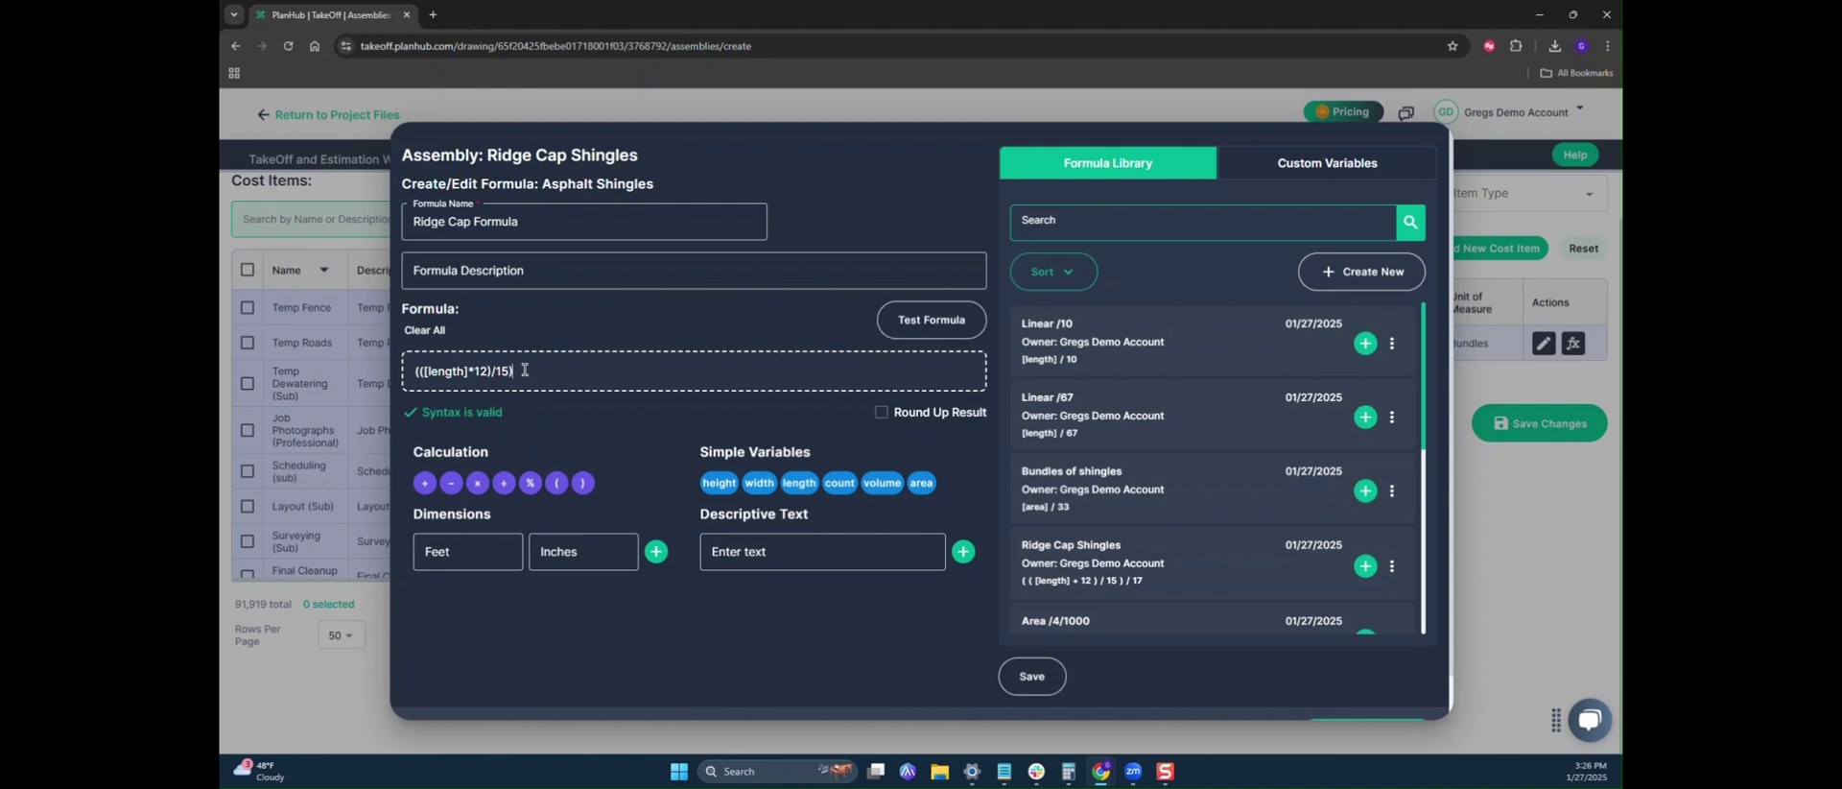
{"action": "type", "text": "?1"}
{"action": "key", "text": "BackSpace"}
{"action": "key", "text": "BackSpace"}
{"action": "type", "text": "/17"}
- Save Ridge Cap Formula with a rounded-up result, apply it to the Asphalt Shingles item, and save the assembly
{"action": "left_click", "coordinate": [880, 411]}
{"action": "left_click", "coordinate": [1049, 674]}
{"action": "left_click", "coordinate": [1379, 705]}
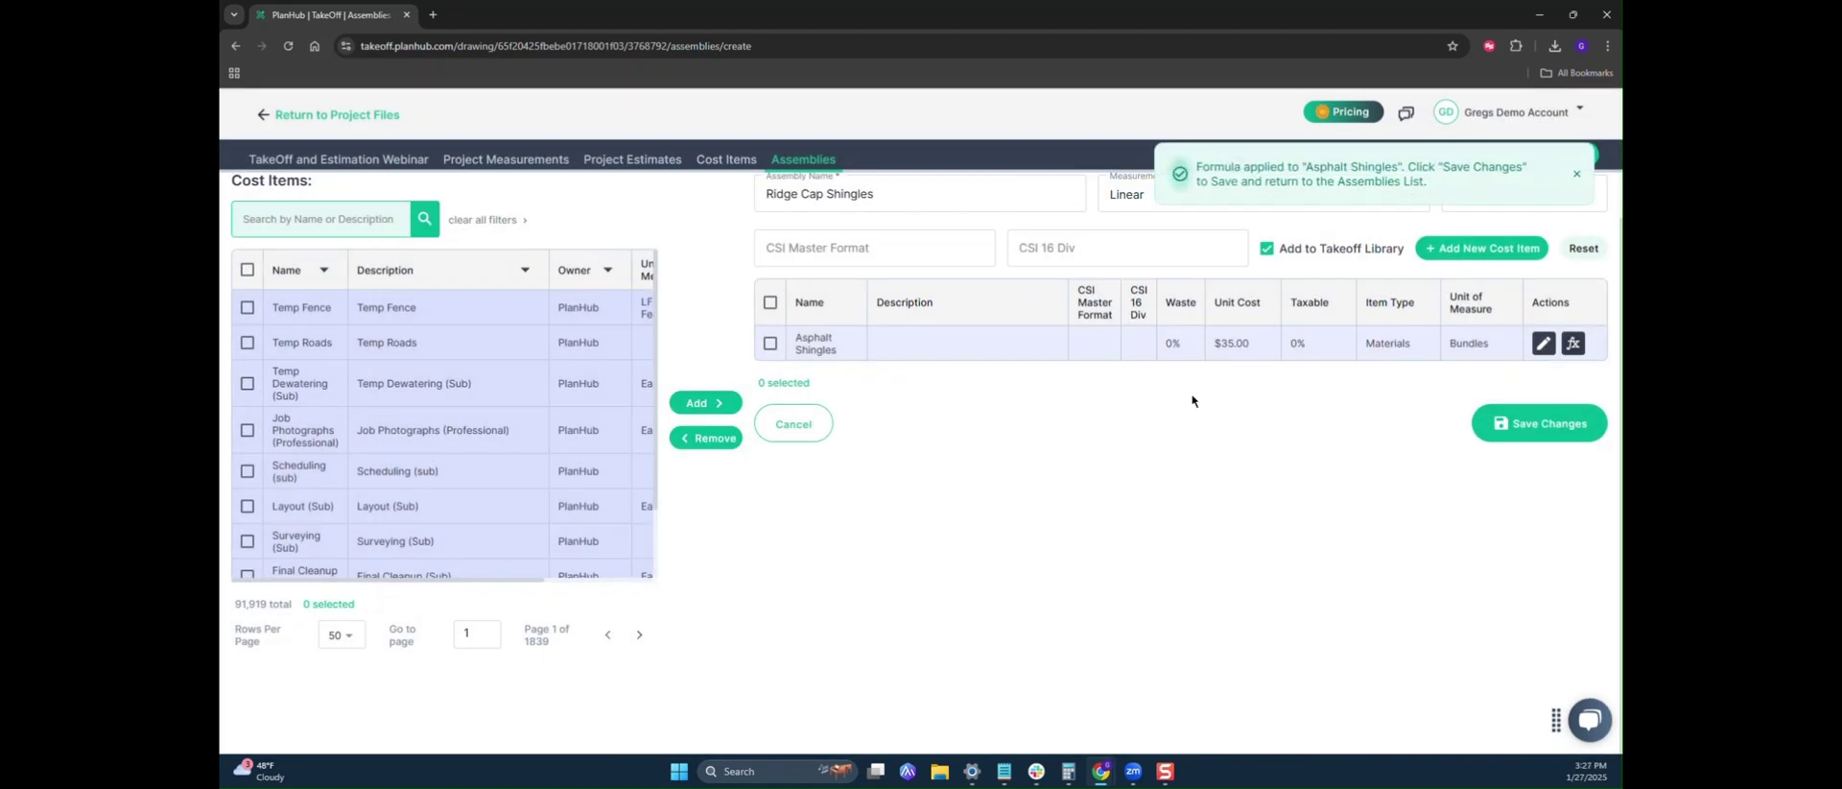
{"action": "left_click", "coordinate": [1512, 429]}
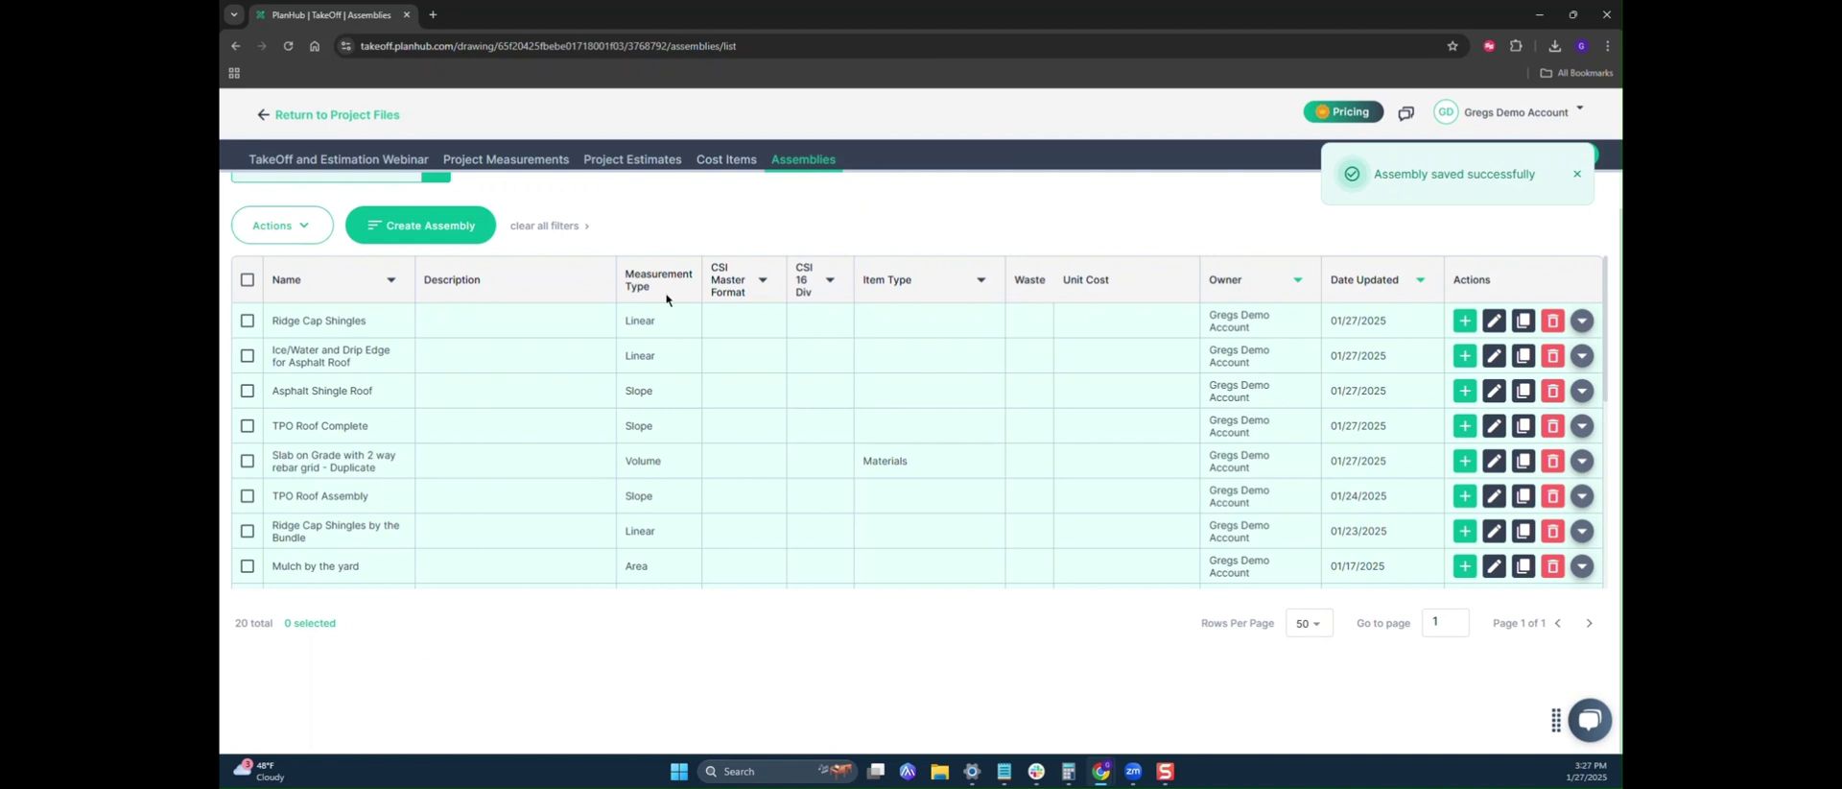
- Create a new assembly named Valley Flashing with the Linear measurement type
{"action": "left_click", "coordinate": [474, 233]}
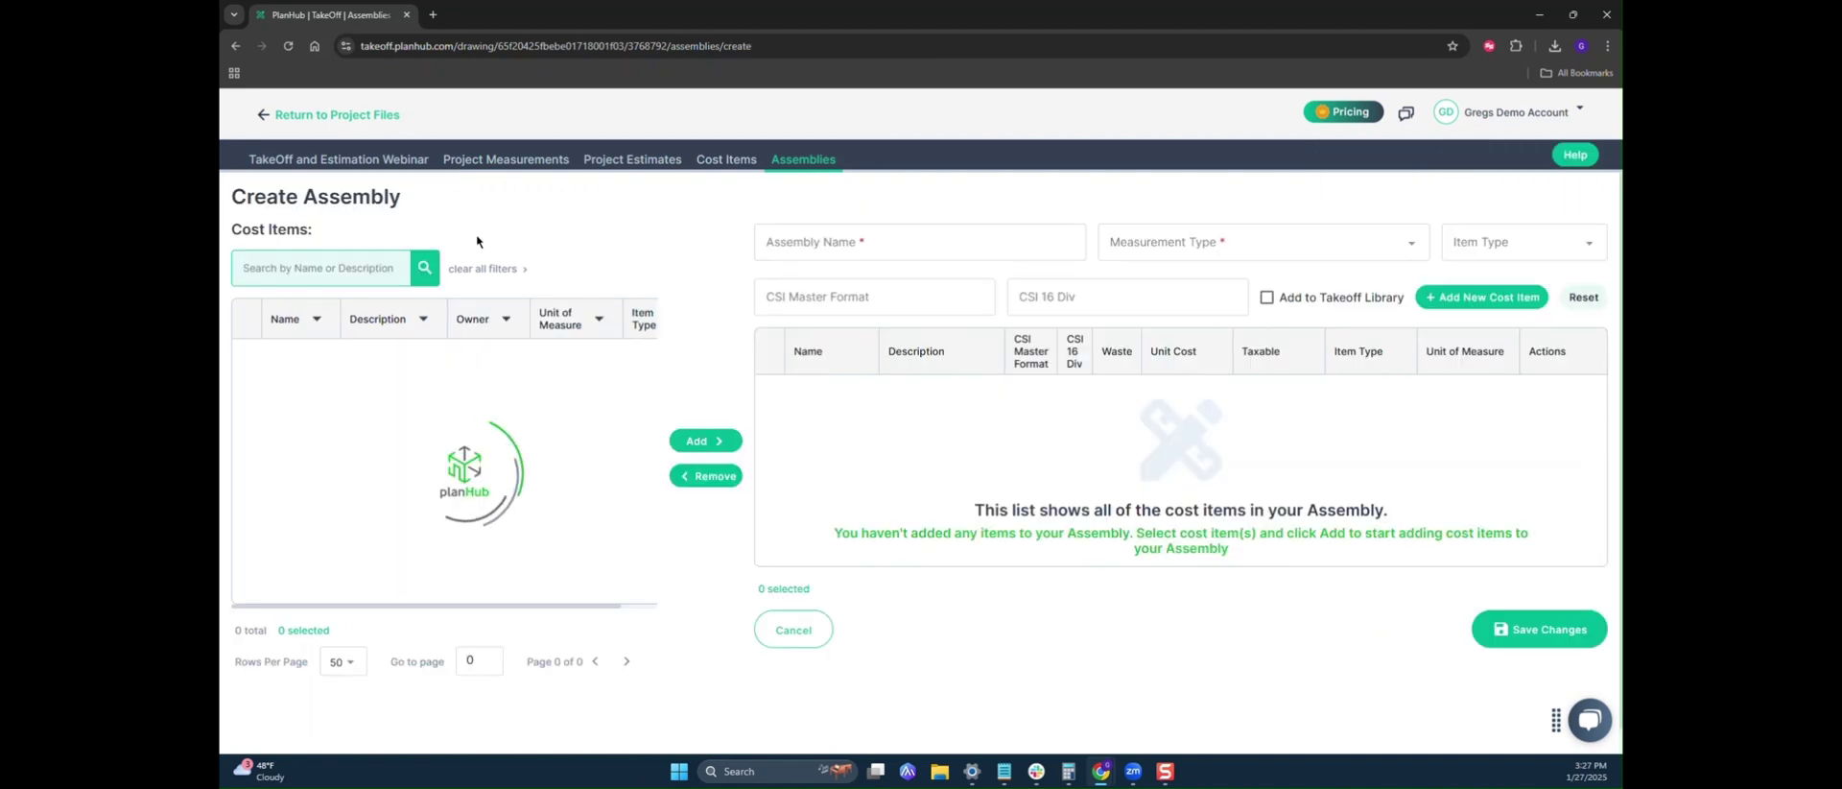
{"action": "left_click", "coordinate": [822, 246]}
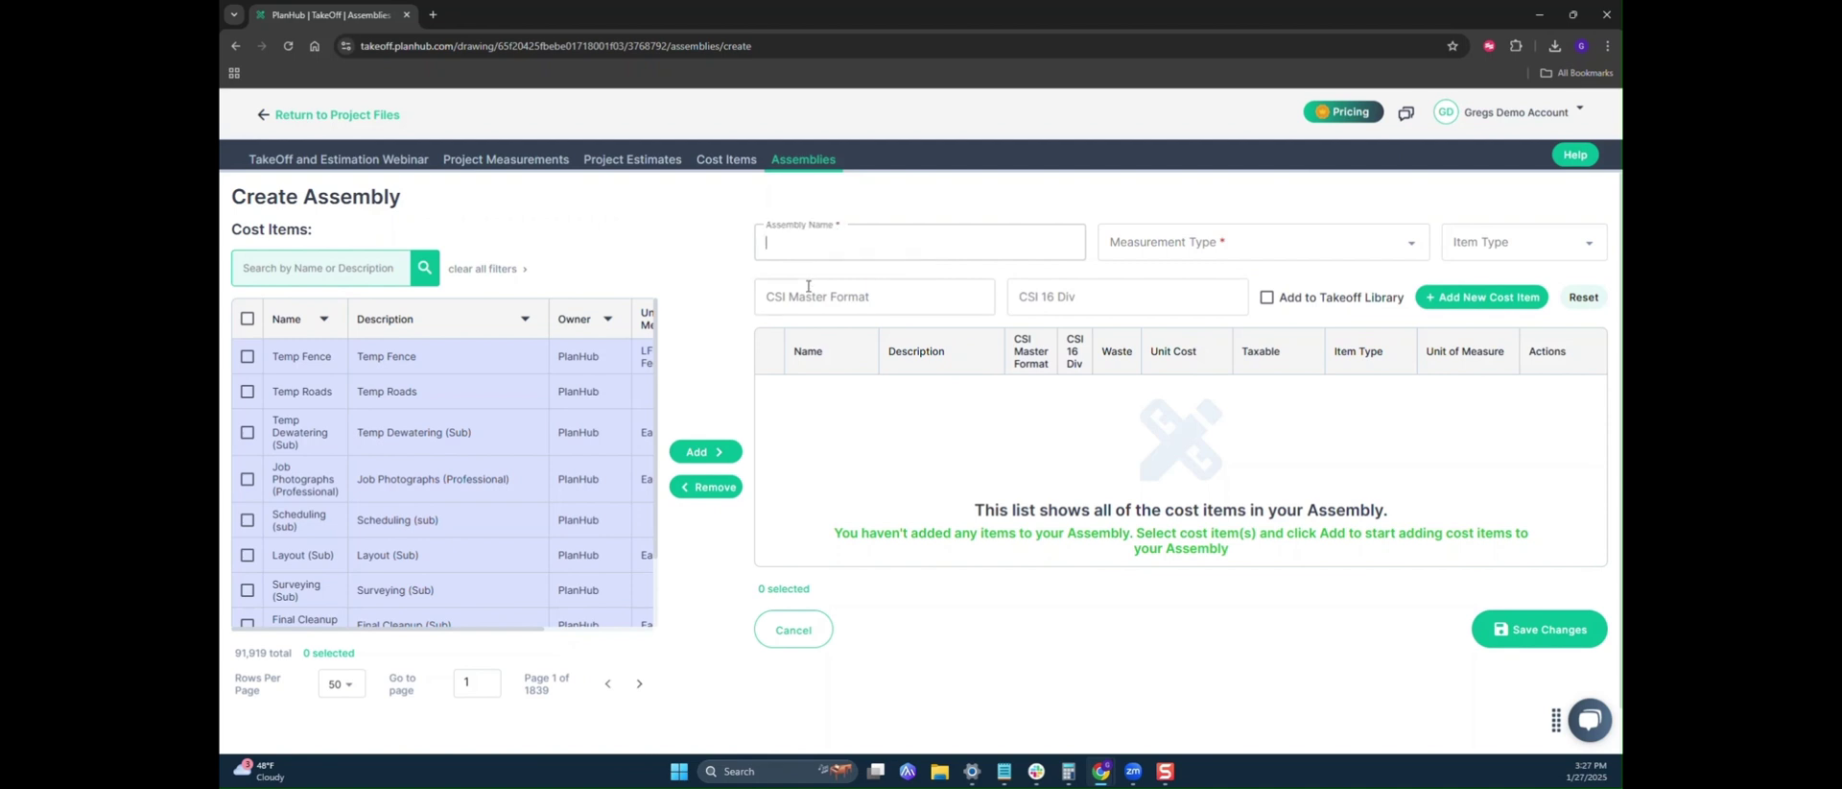
{"action": "type", "text": "Valley Flashing"}
{"action": "left_click", "coordinate": [1153, 253]}
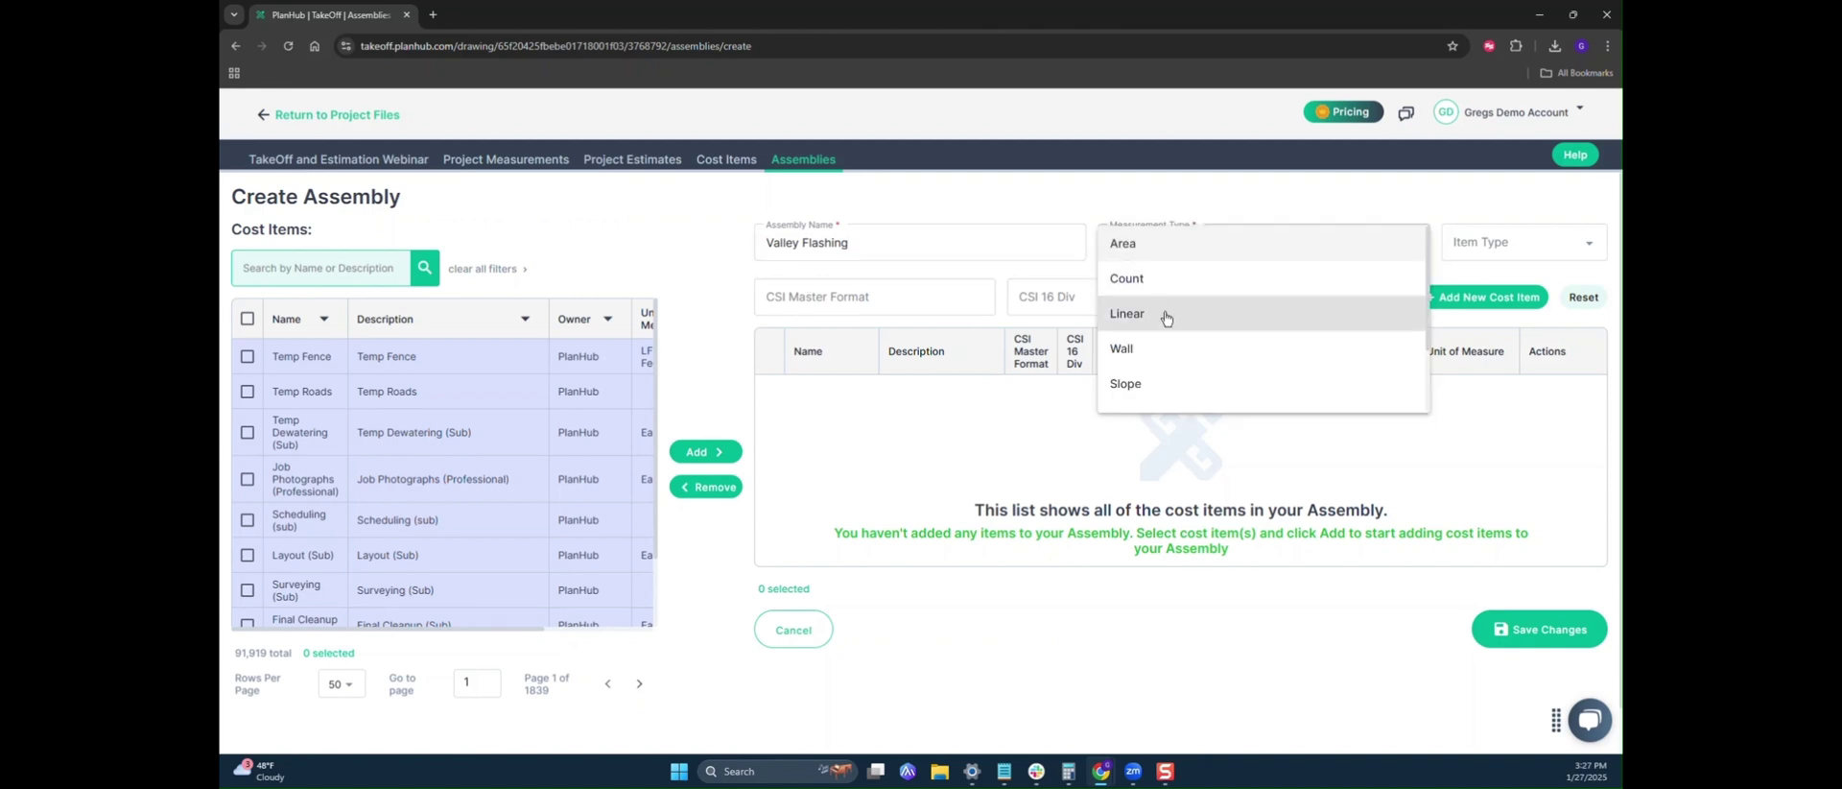
{"action": "left_click", "coordinate": [1165, 318]}
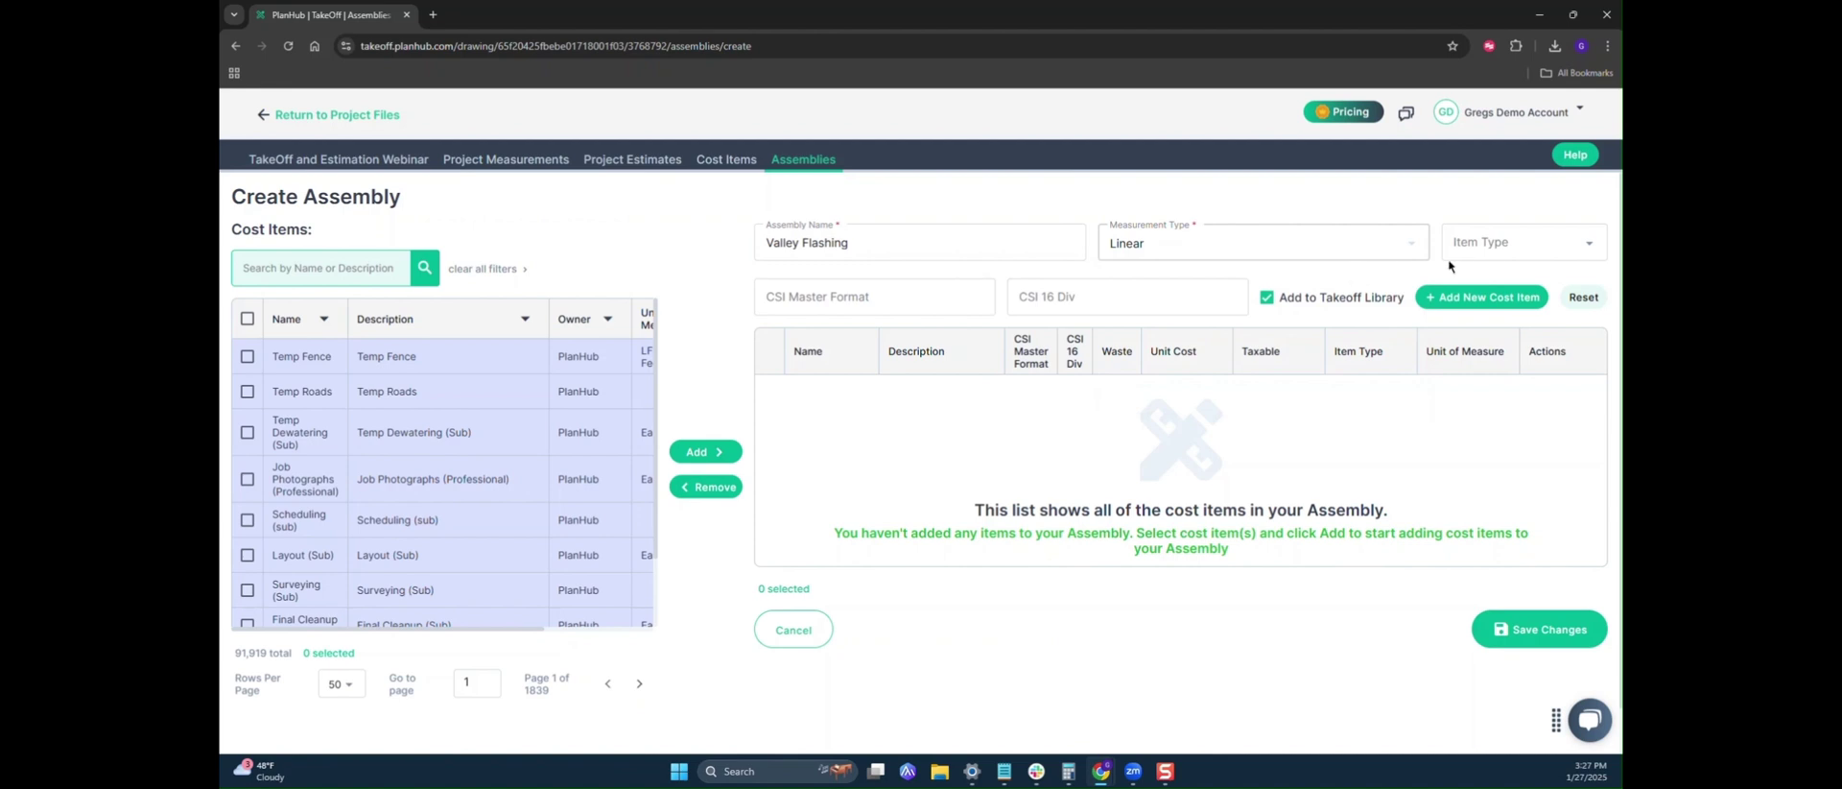
- Add a new cost item named Valley Flashing to the assembly with a unit cost of $165.00
{"action": "left_click", "coordinate": [1482, 296]}
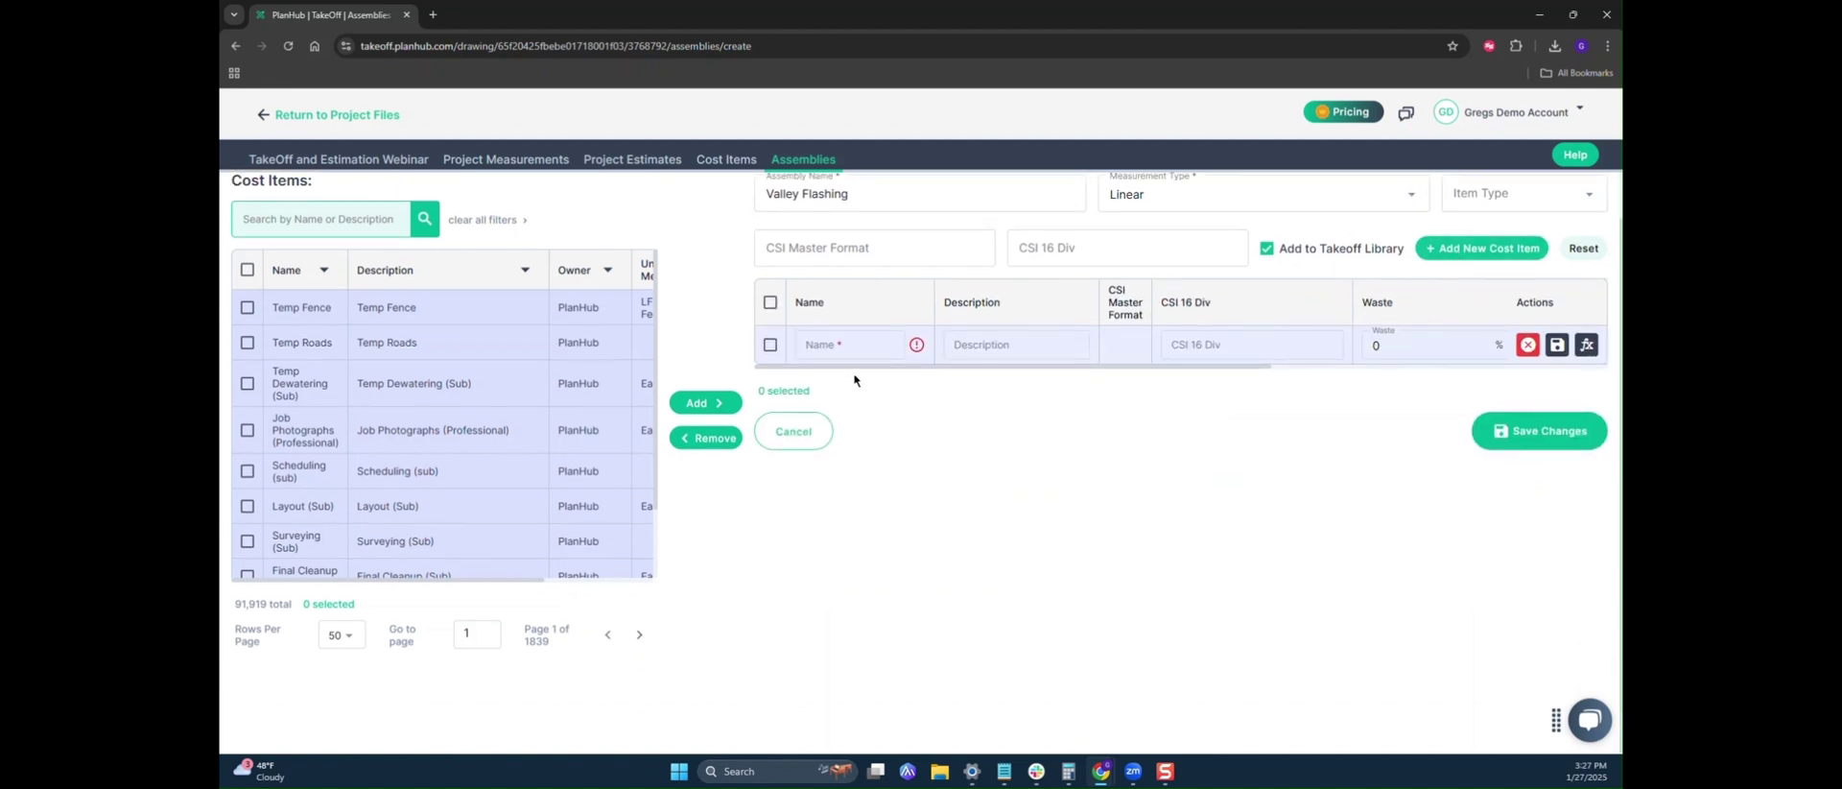
{"action": "type", "text": "V"}
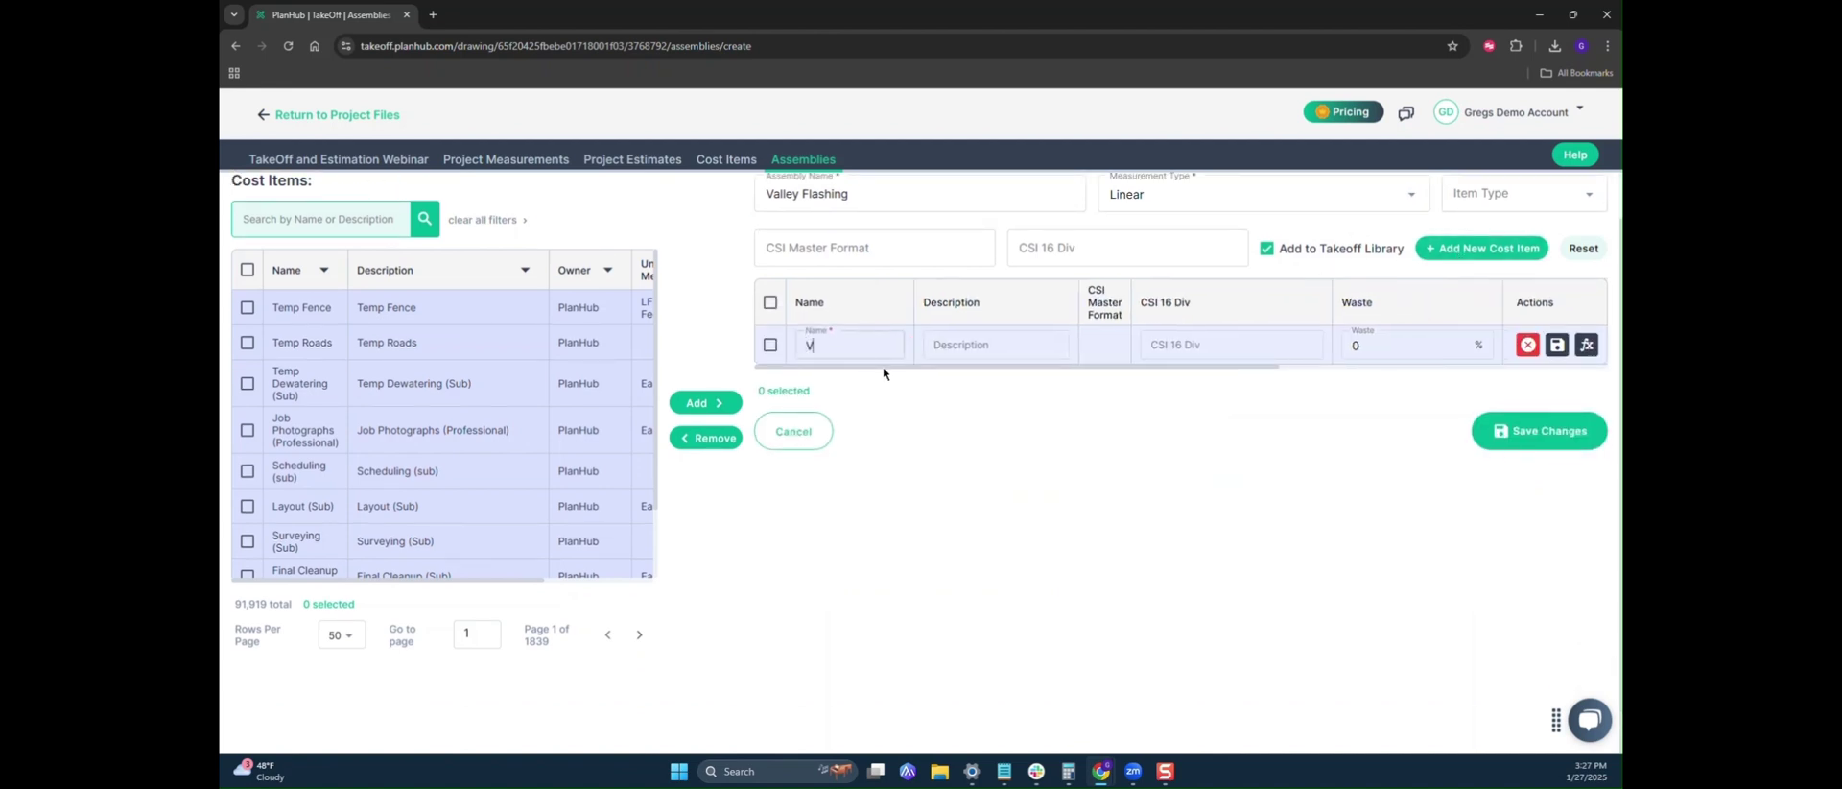
{"action": "type", "text": "alley Flashing"}
{"action": "left_click_drag", "start_coordinate": [890, 365], "coordinate": [1125, 367]}
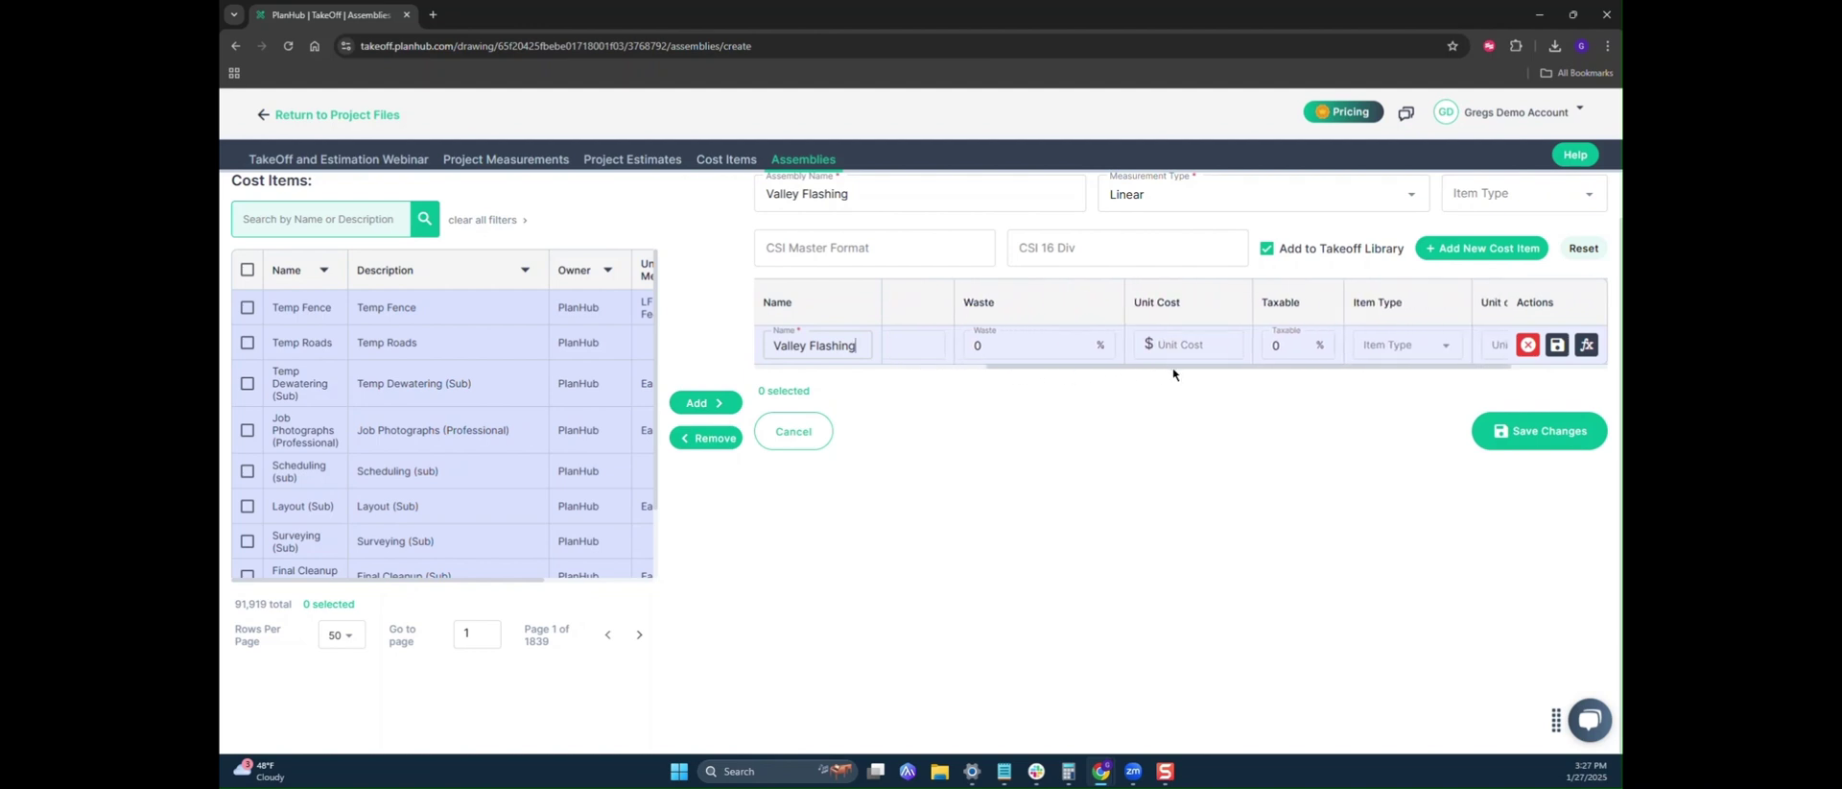
{"action": "left_click_drag", "start_coordinate": [1175, 367], "coordinate": [1238, 369]}
{"action": "left_click", "coordinate": [1120, 350]}
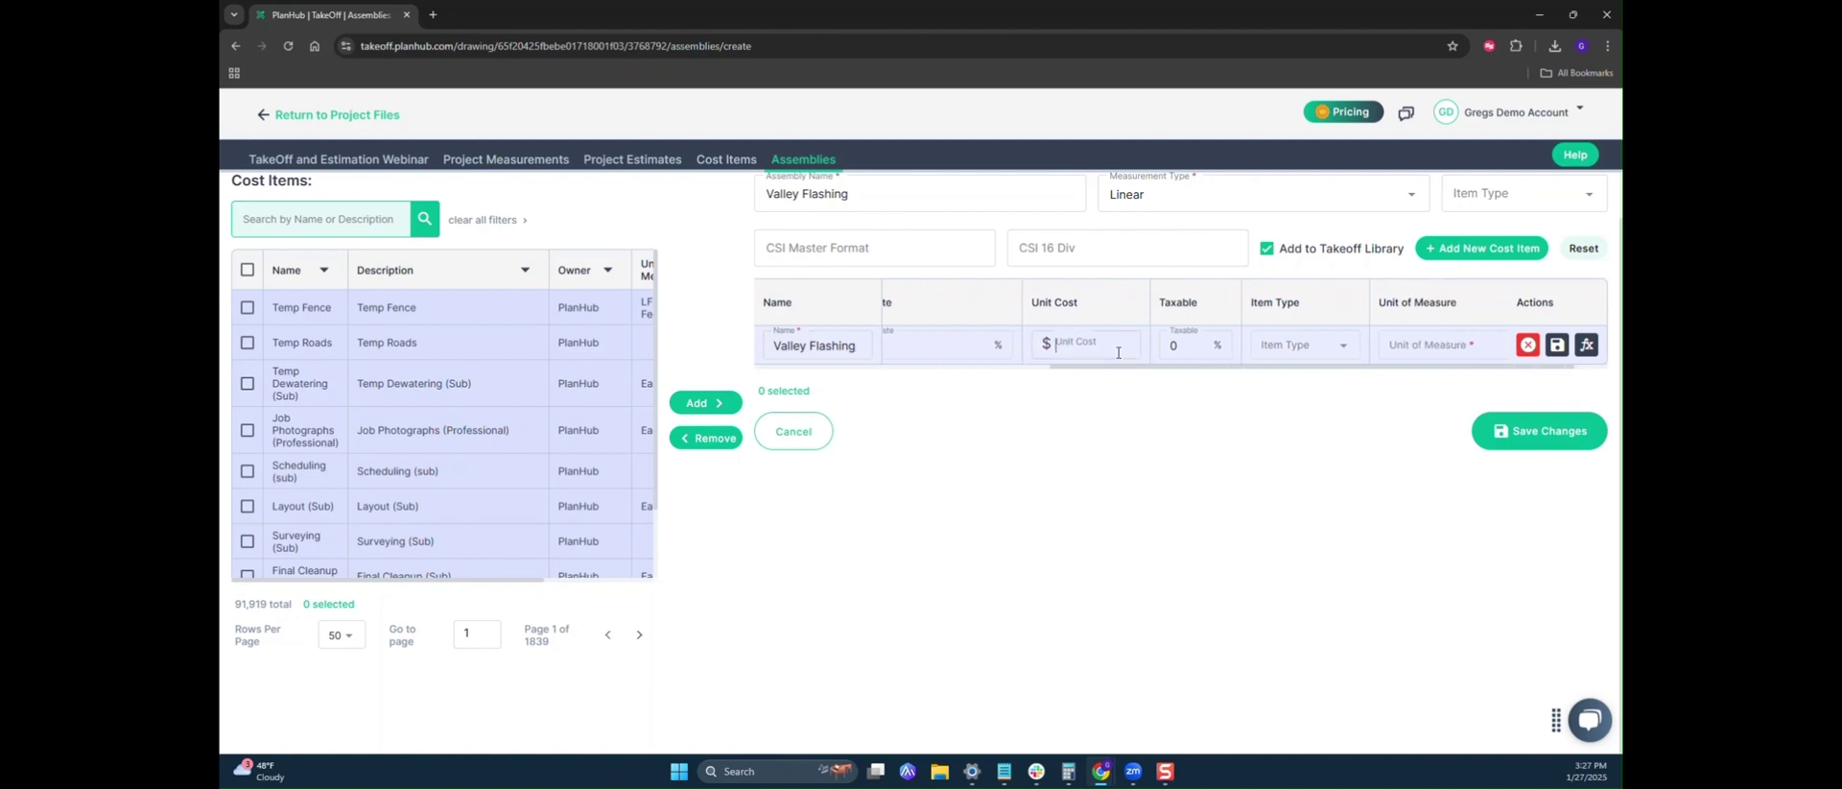
{"action": "type", "text": "165"}
- Set the Valley Flashing item type to Materials and its unit of measure to Rolls, and save the cost item
{"action": "left_click", "coordinate": [1333, 347]}
{"action": "left_click", "coordinate": [1284, 431]}
{"action": "left_click", "coordinate": [1402, 347]}
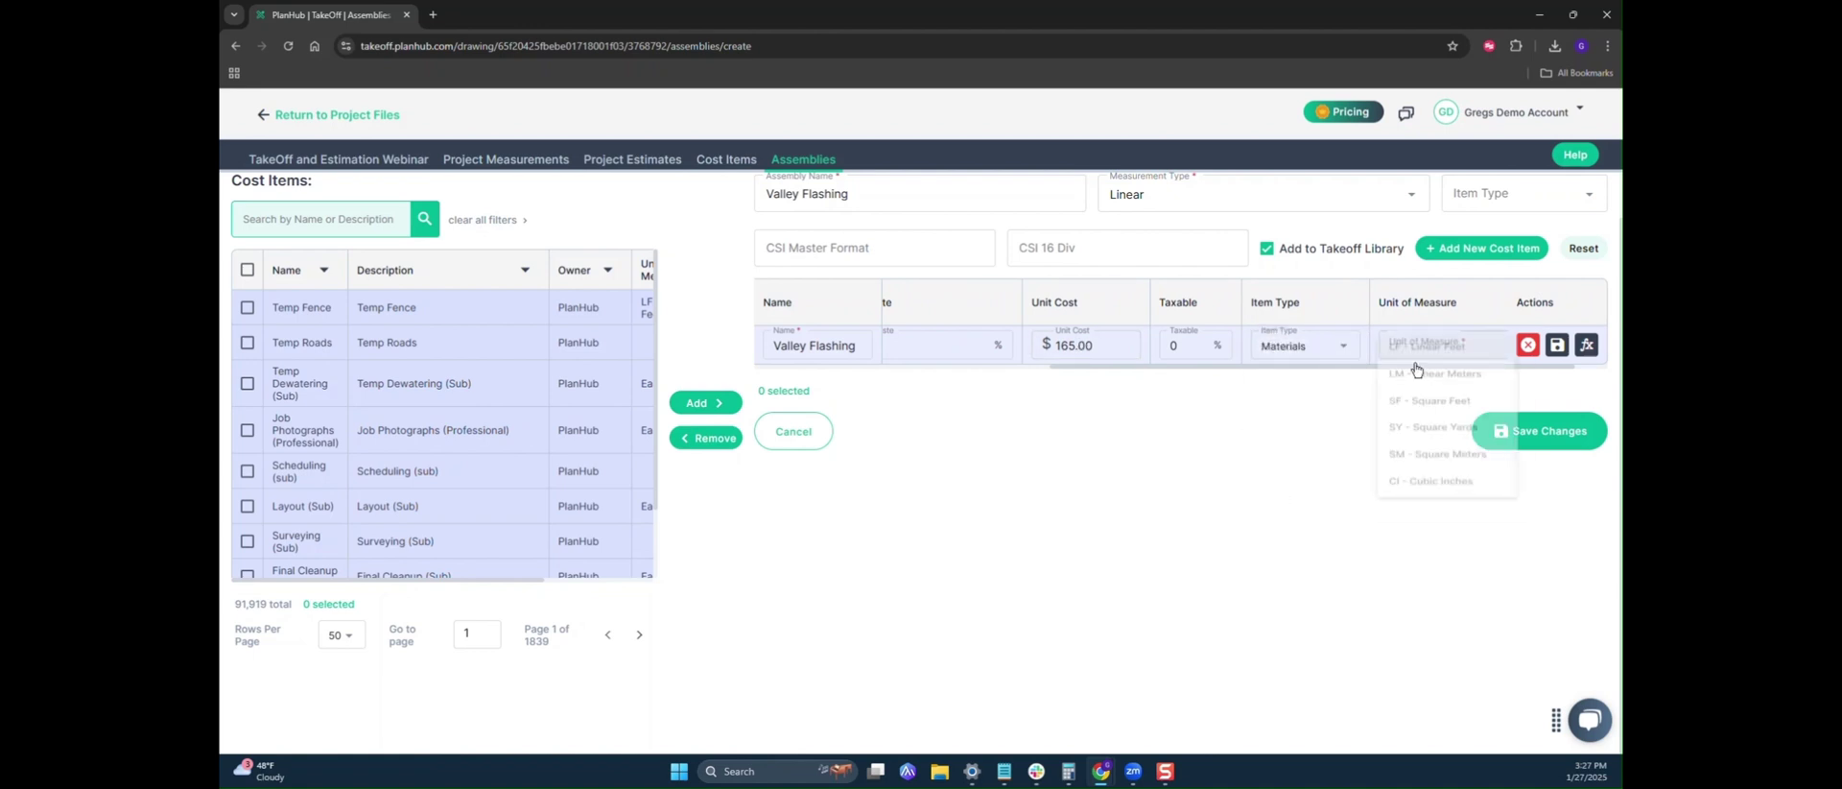
{"action": "scroll", "coordinate": [1415, 370], "scroll_direction": "down", "scroll_amount": 5}
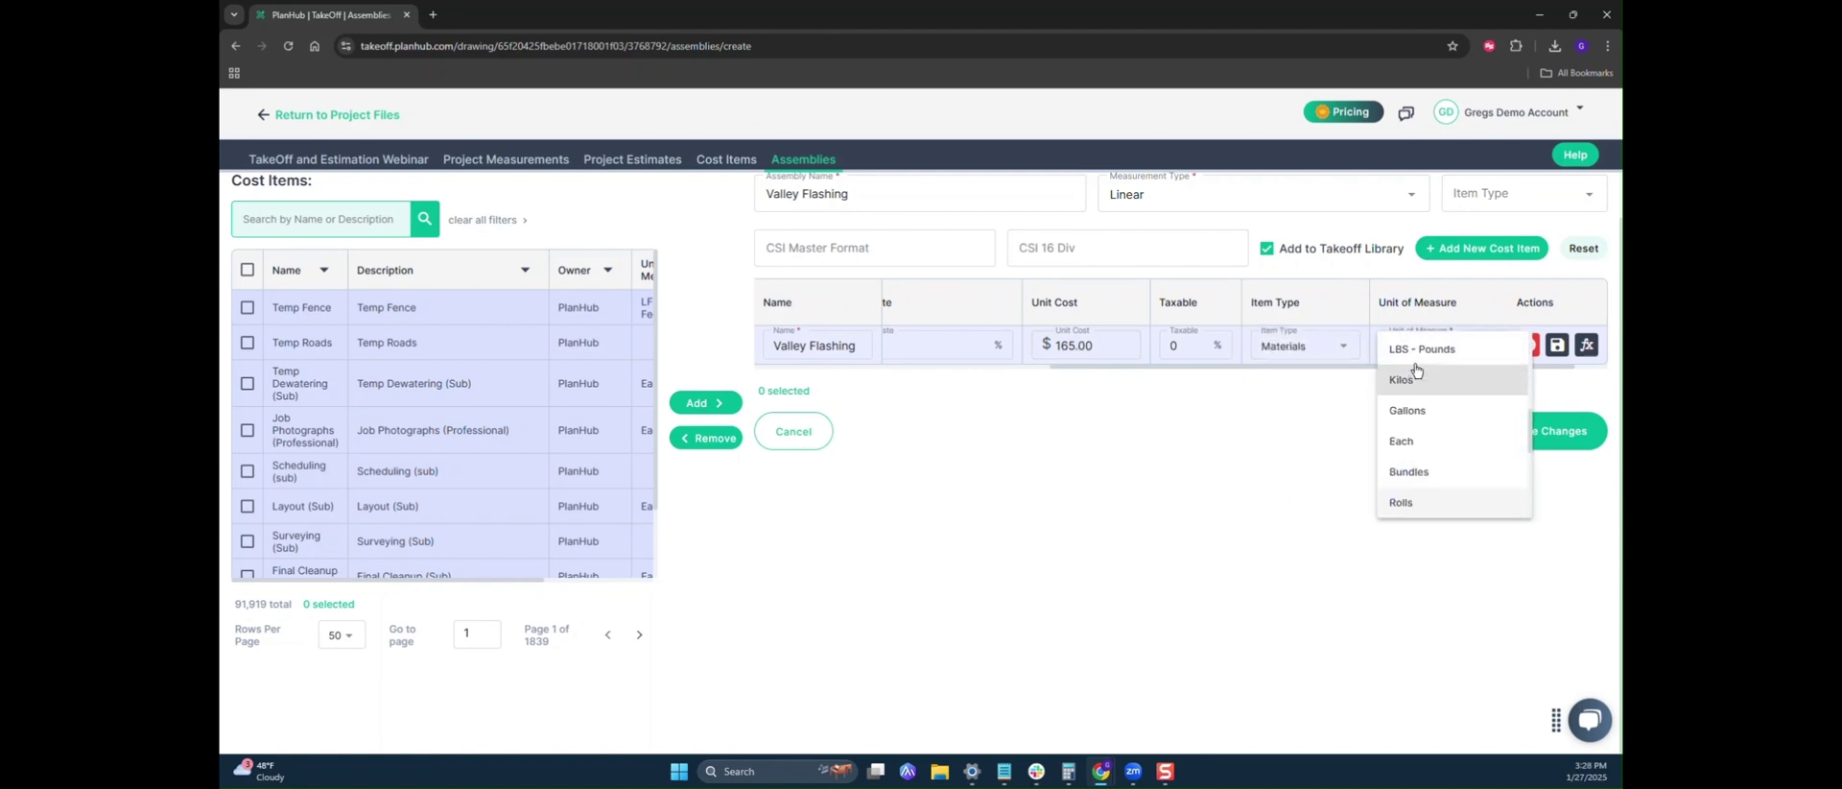
{"action": "left_click", "coordinate": [1406, 498]}
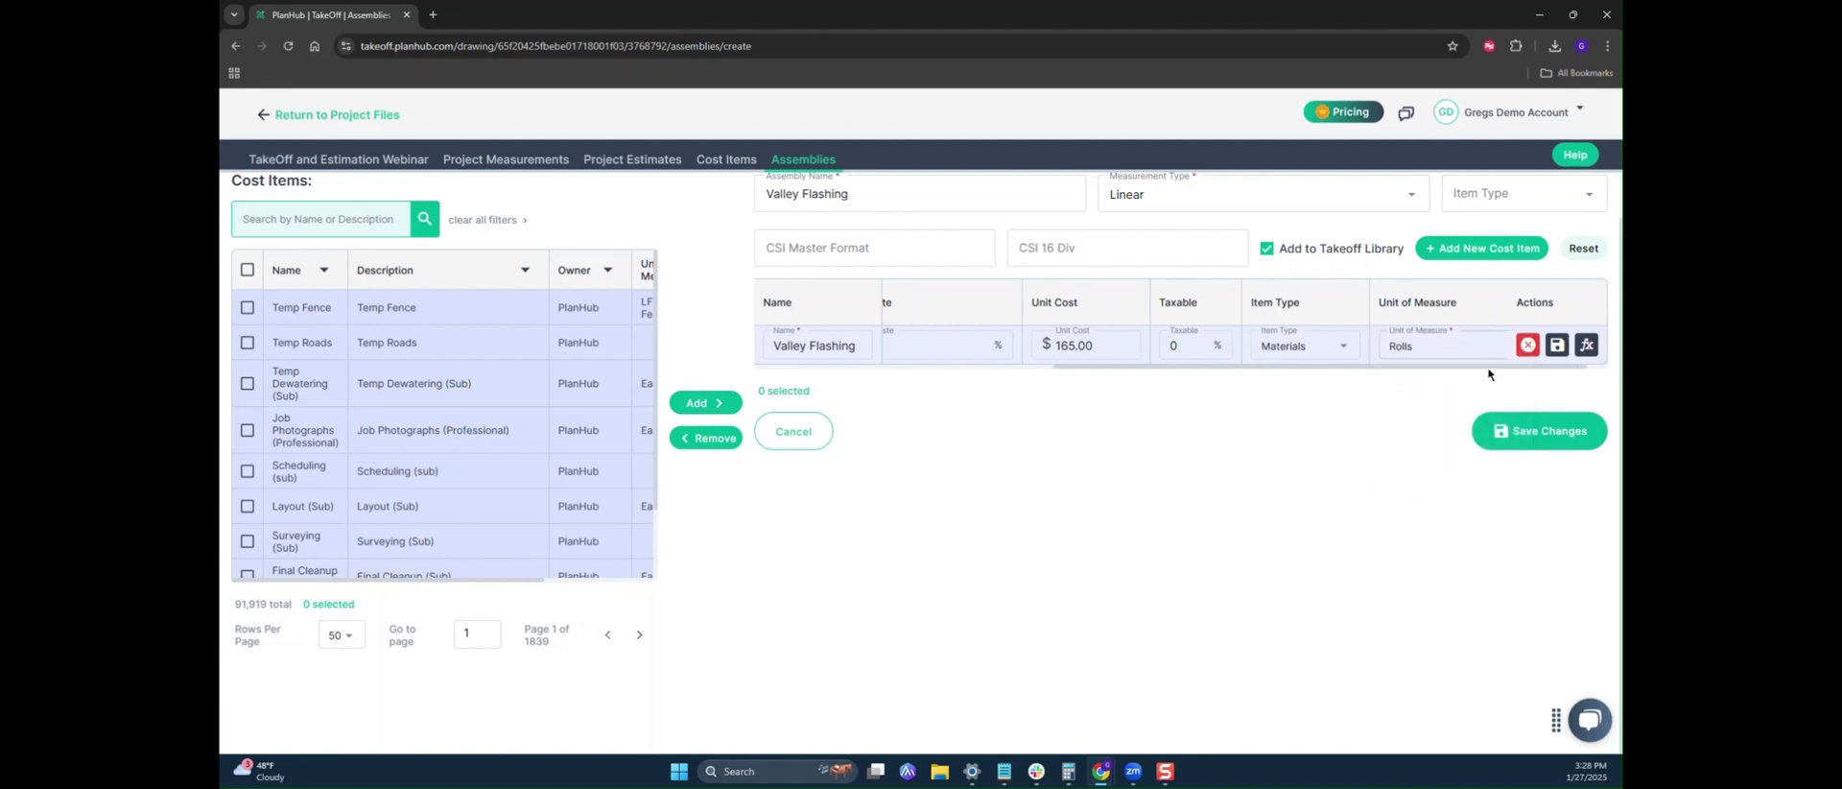
{"action": "left_click", "coordinate": [1560, 355]}
- Create a formula named Valley Flashing for the Valley Flashing cost item, defined as [length]/50
{"action": "left_click", "coordinate": [1573, 344]}
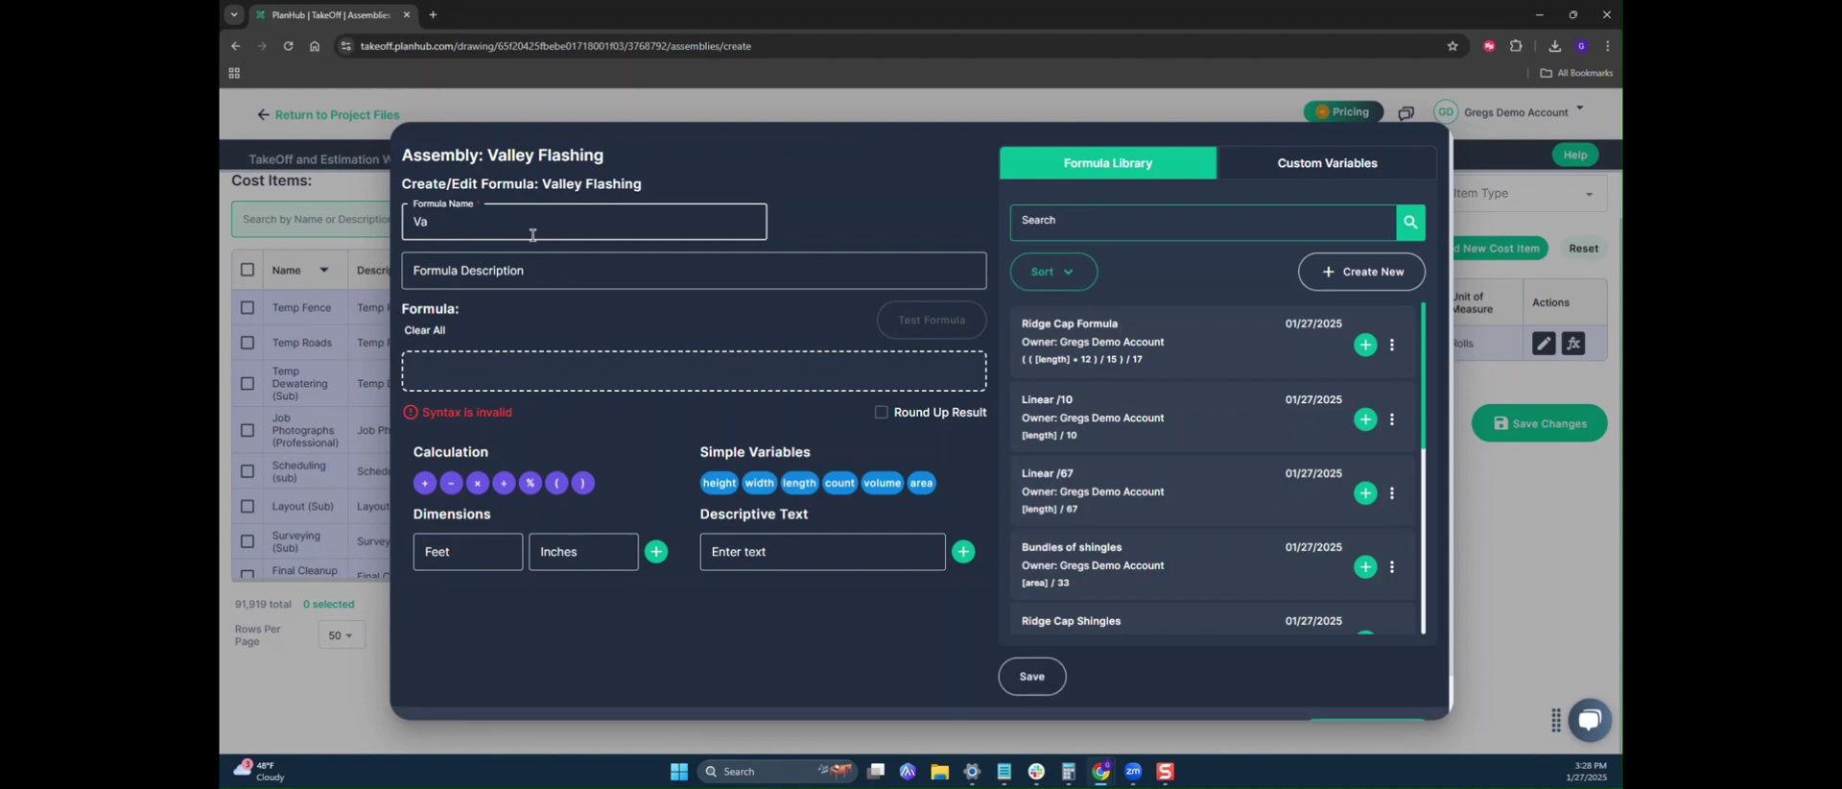
{"action": "type", "text": "Flashing"}
{"action": "left_click", "coordinate": [511, 370]}
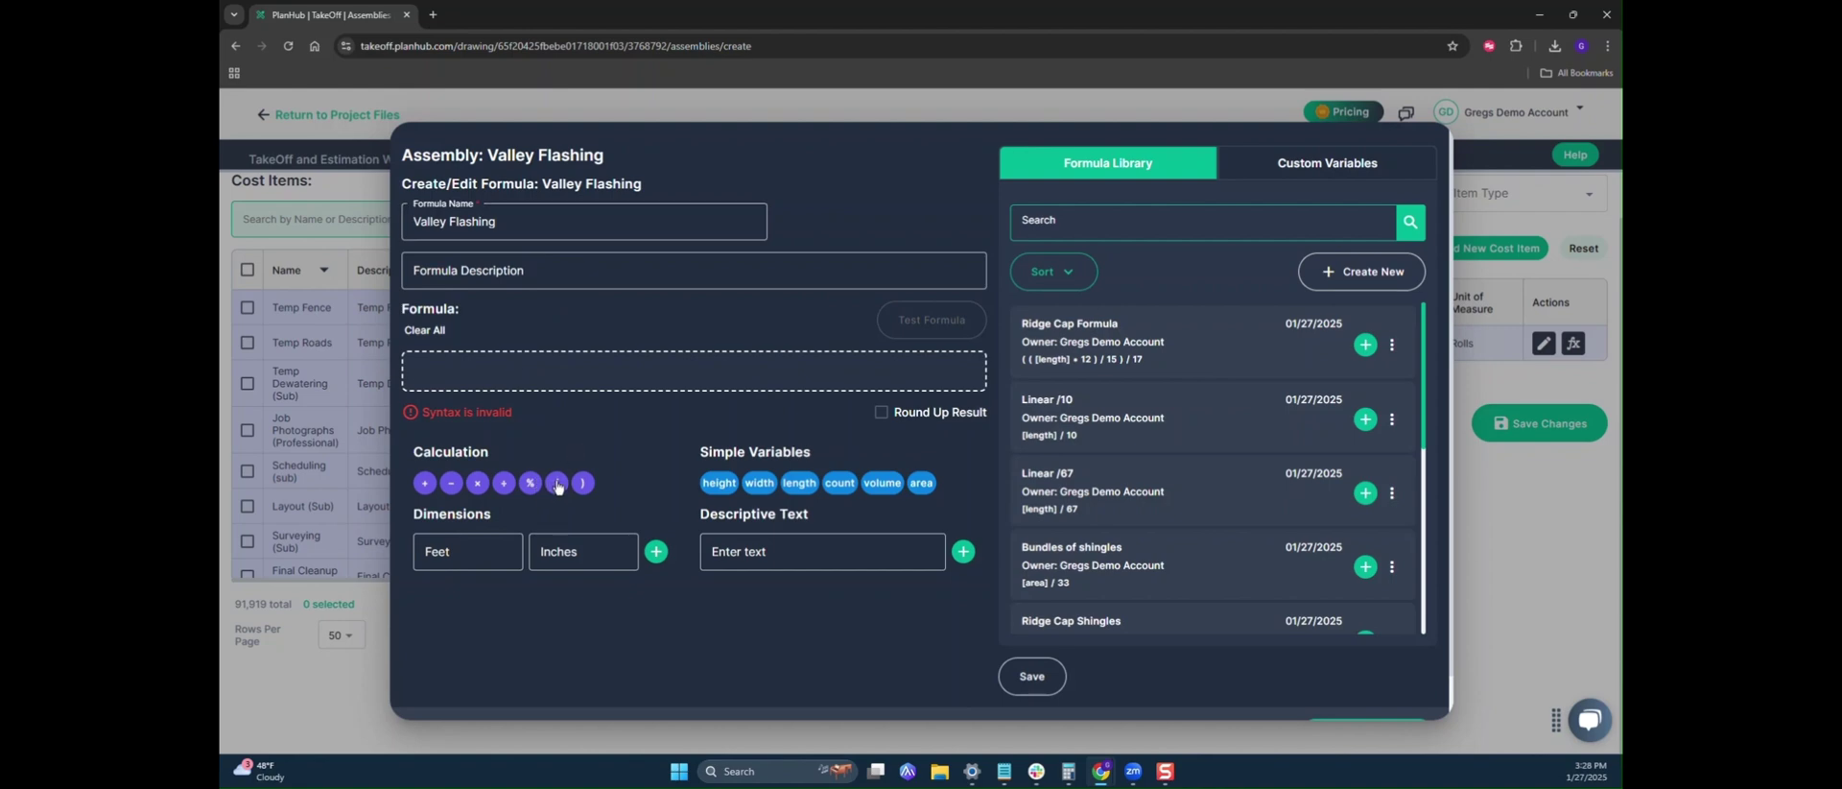
{"action": "left_click", "coordinate": [800, 484]}
{"action": "left_click", "coordinate": [503, 482]}
{"action": "type", "text": "50"}
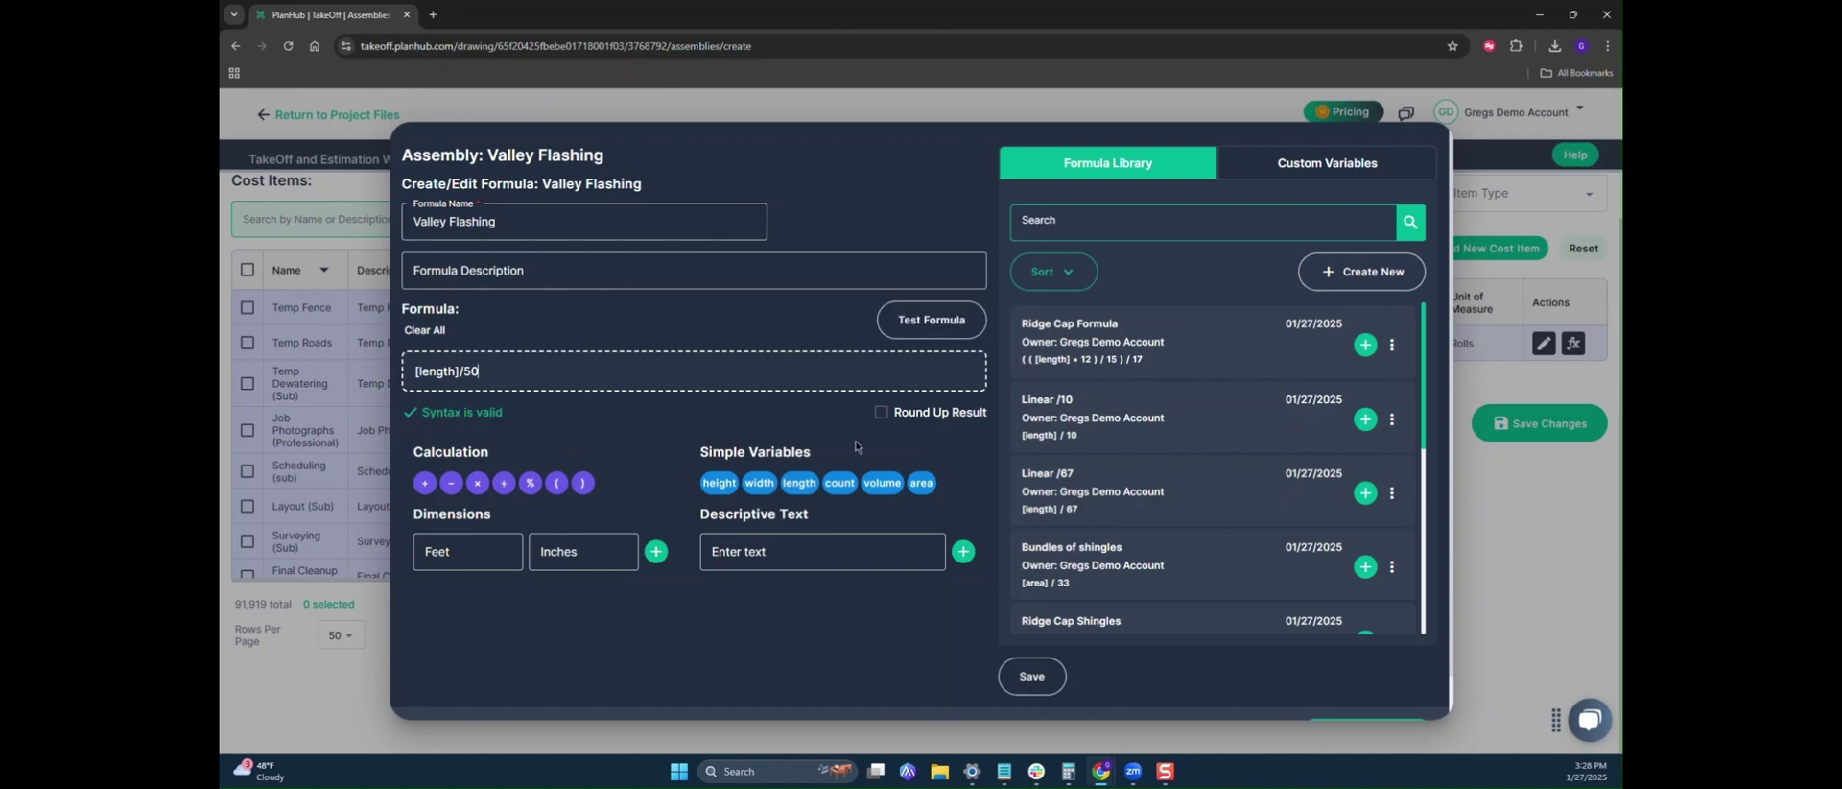
- Save the Valley Flashing formula with rounded-up results, apply it to the cost item, and save the assembly
{"action": "left_click", "coordinate": [881, 414]}
{"action": "left_click", "coordinate": [1032, 676]}
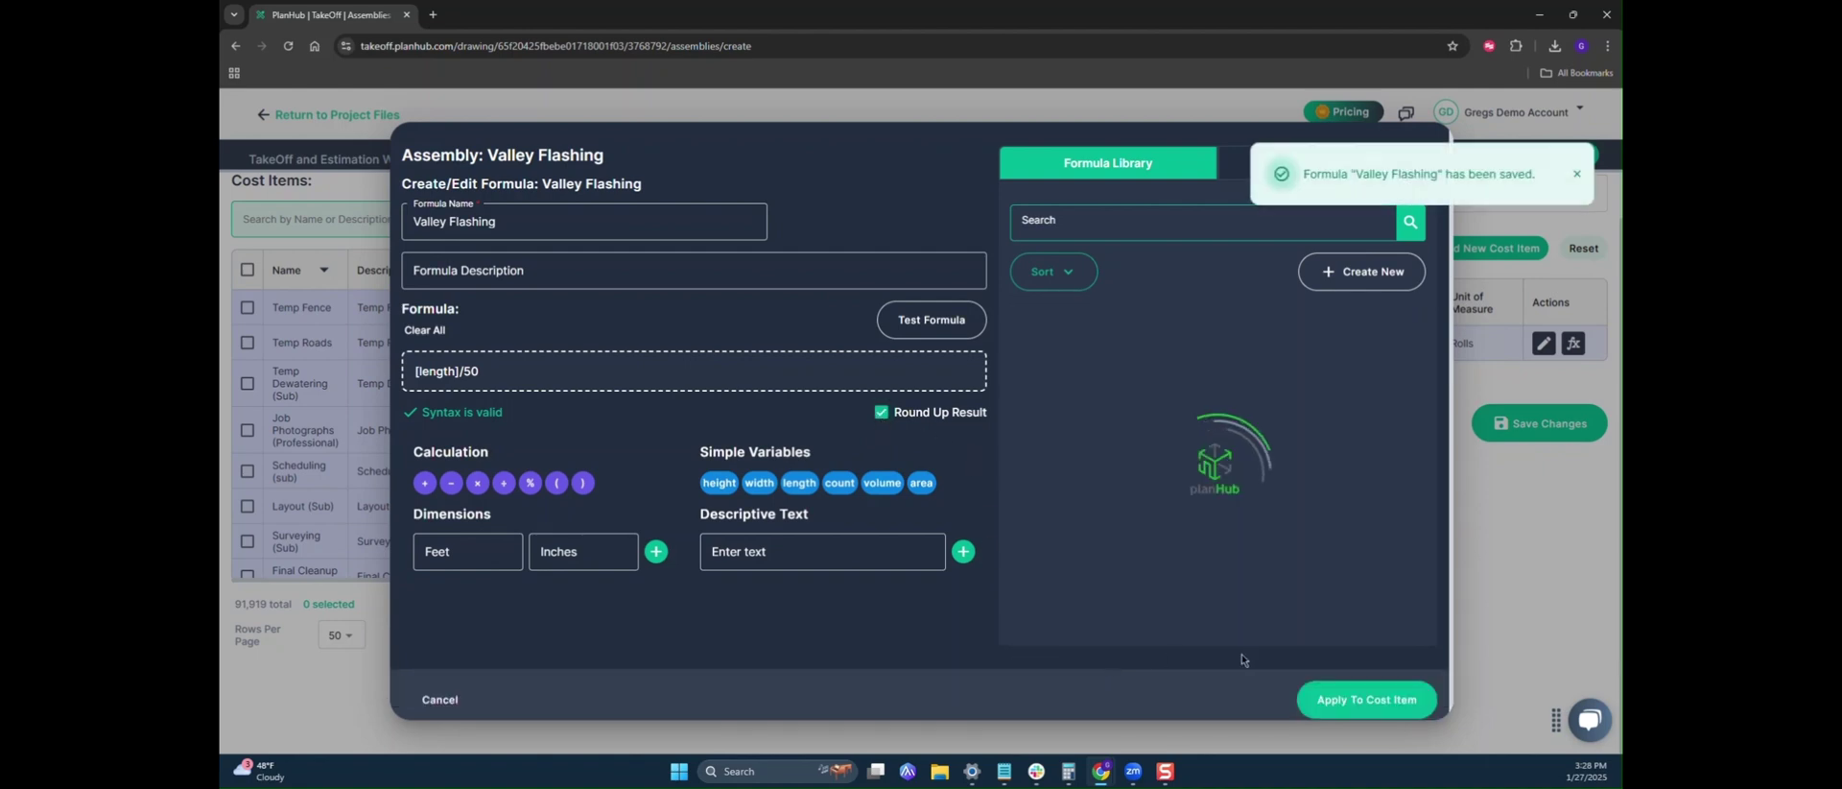
{"action": "left_click", "coordinate": [1339, 700]}
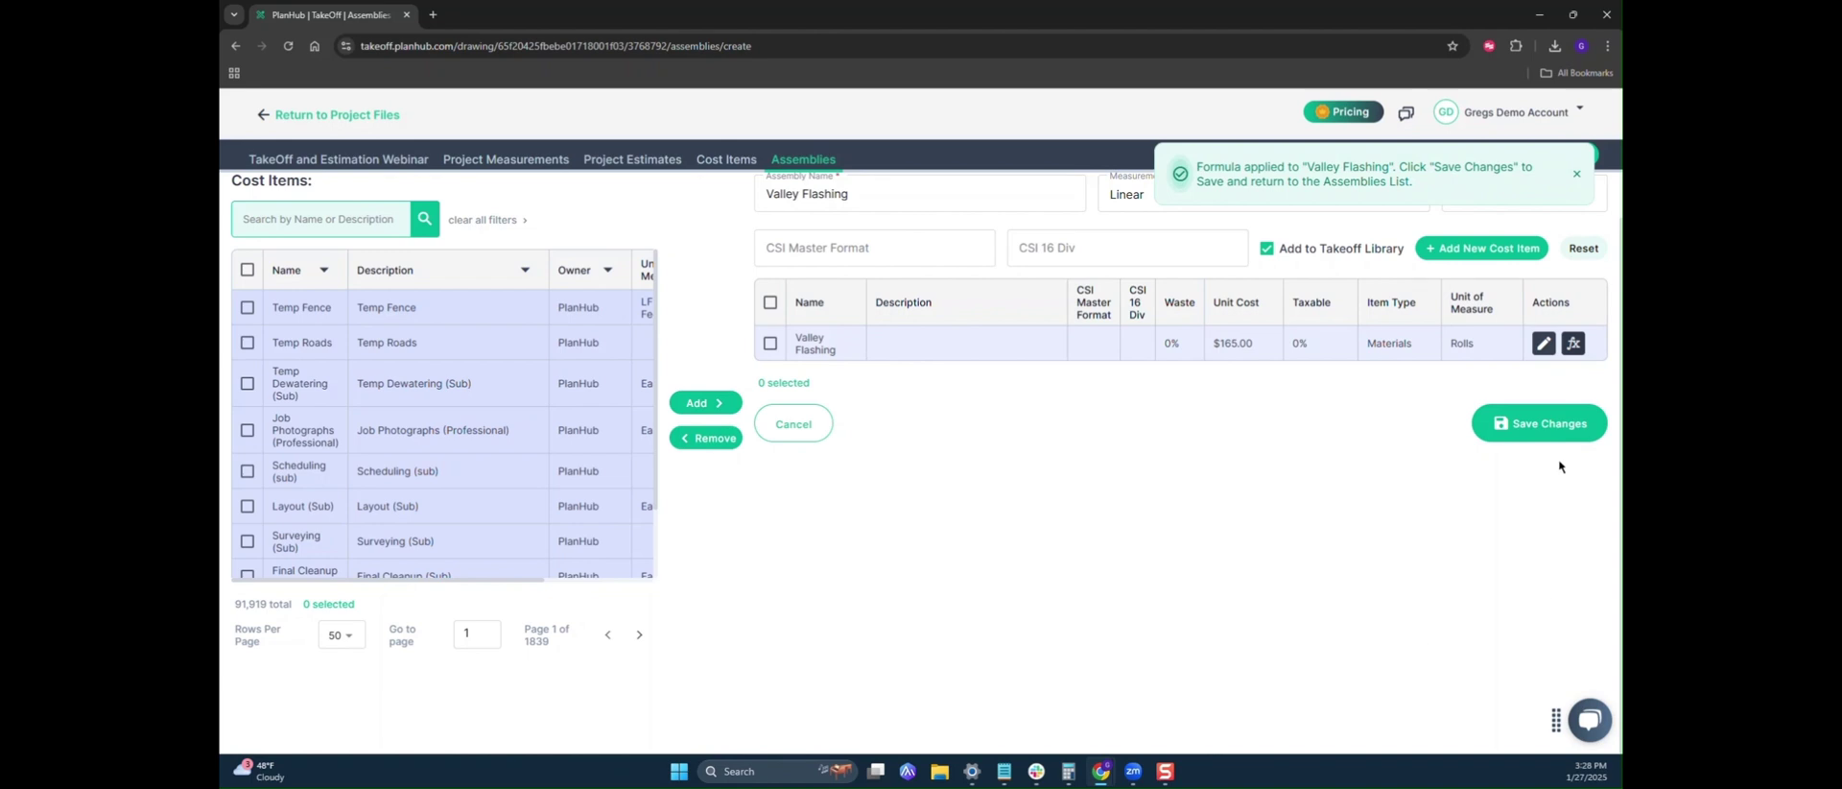
{"action": "left_click", "coordinate": [1541, 432]}
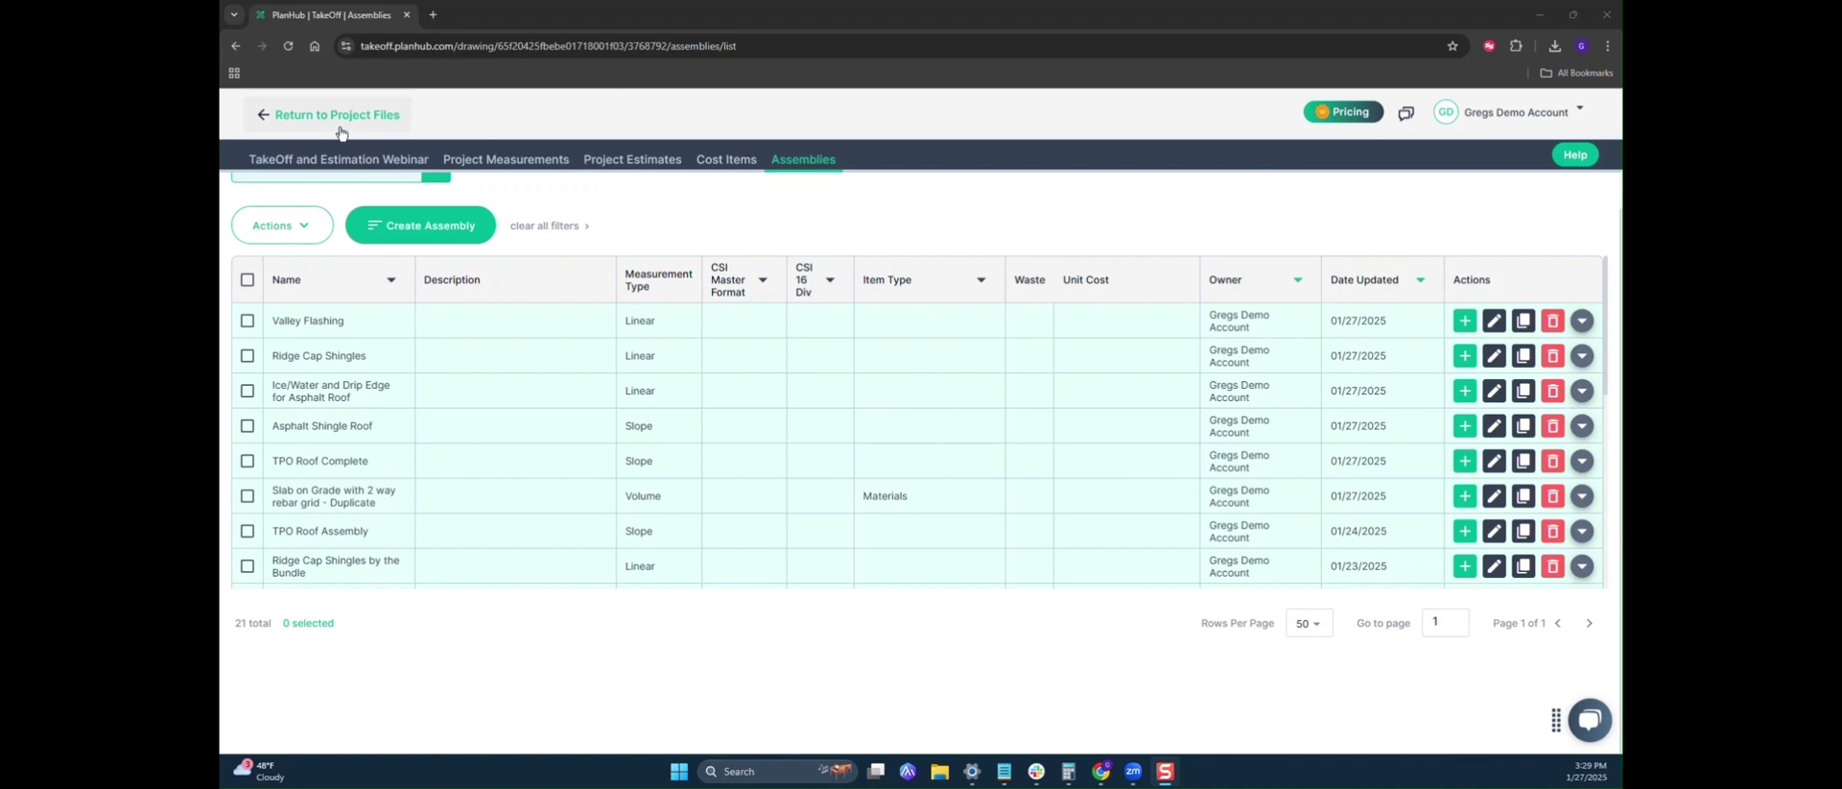
- Return to the roof plan takeoff and send the Main Roof area measurement to the Asphalt Shingle Roof assembly in the Asphalt estimate, inserting its values
{"action": "left_click", "coordinate": [348, 162]}
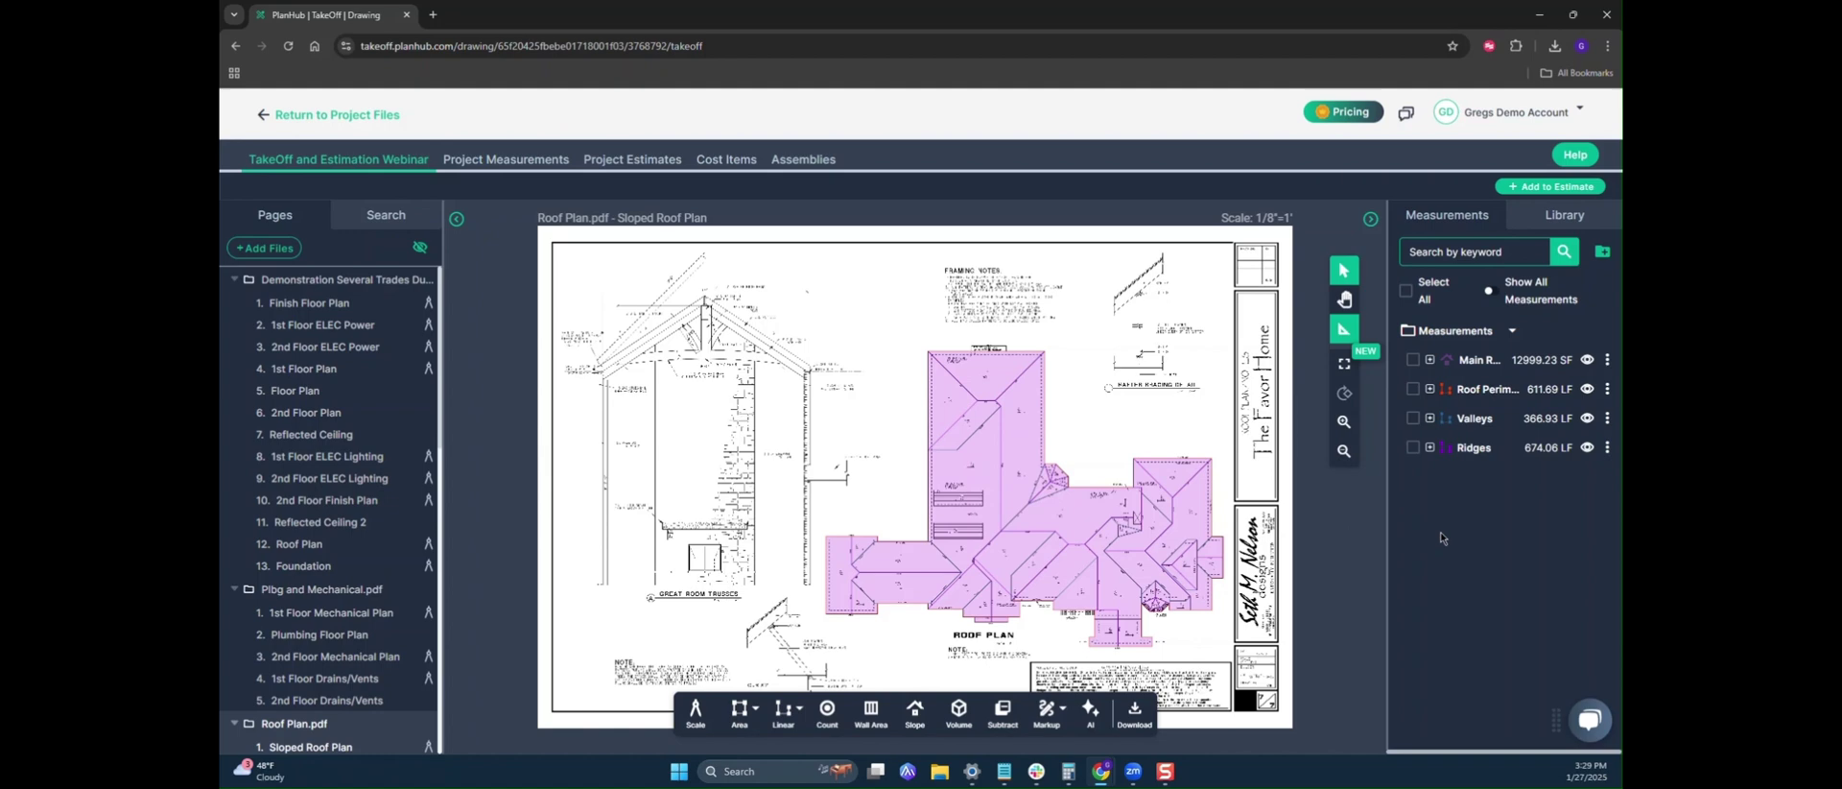
{"action": "right_click", "coordinate": [1490, 366]}
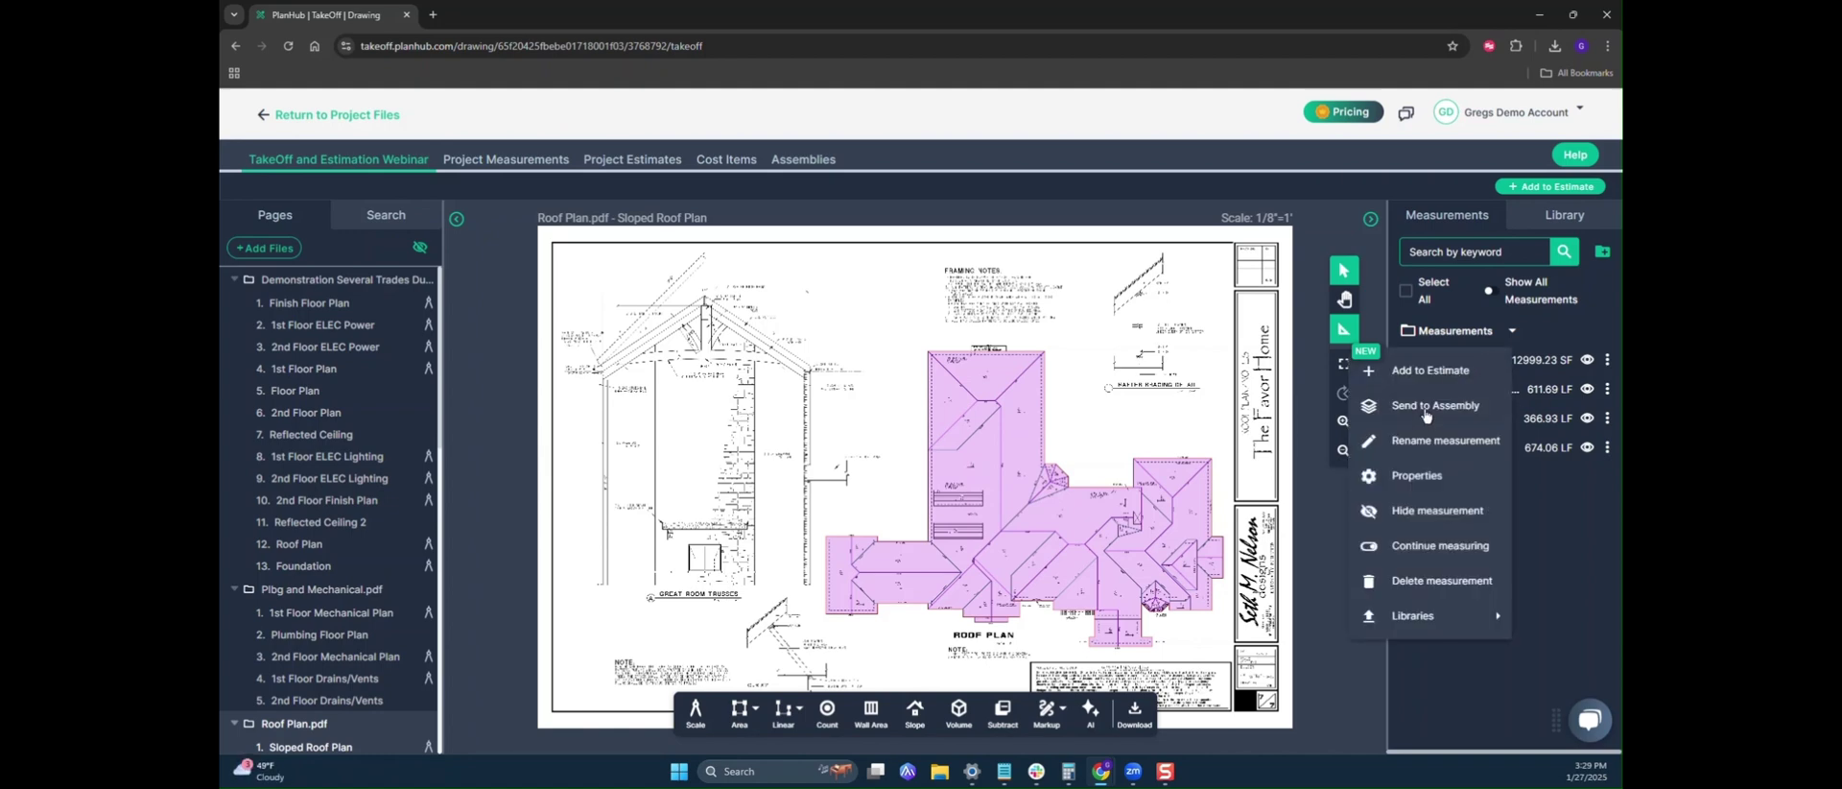
{"action": "left_click", "coordinate": [1425, 409]}
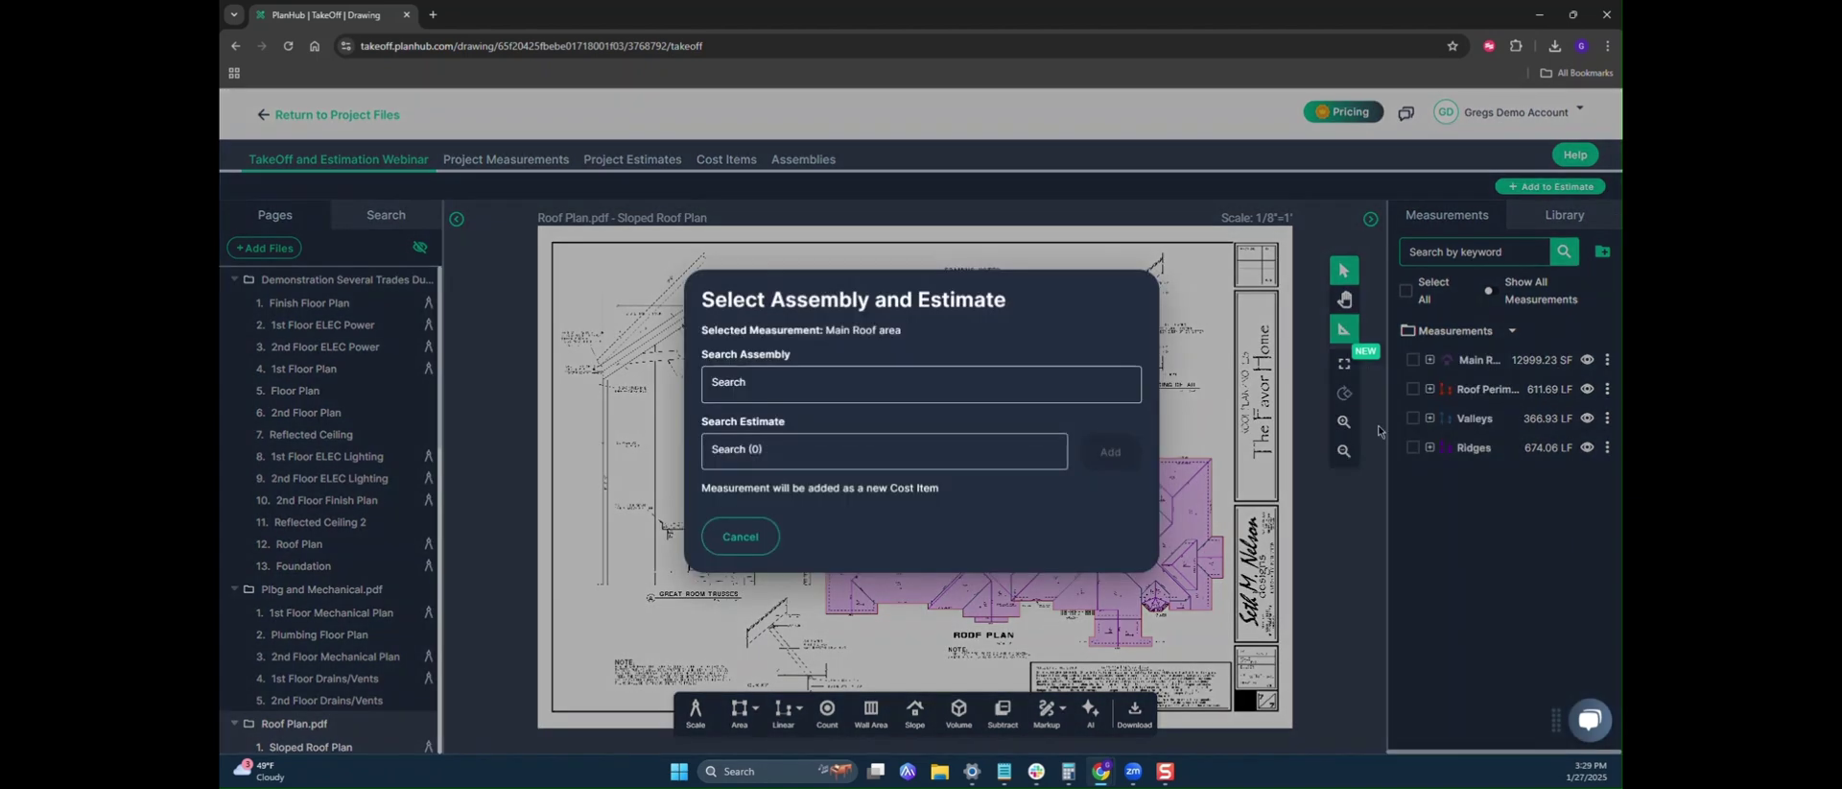
{"action": "scroll", "coordinate": [938, 485], "scroll_direction": "down", "scroll_amount": 1}
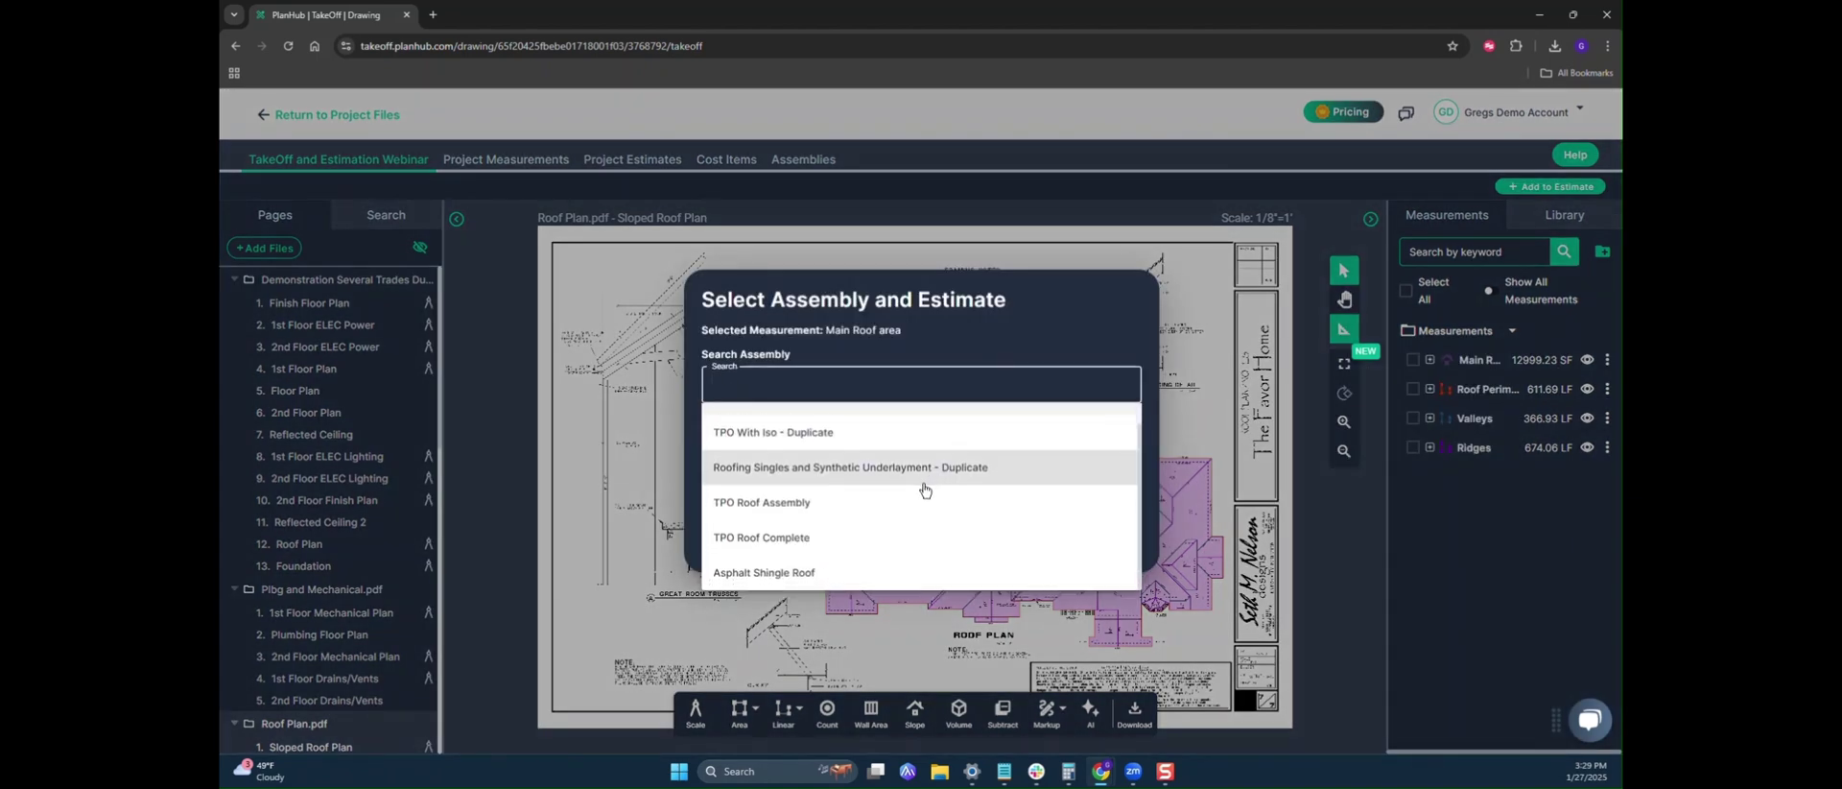
{"action": "left_click", "coordinate": [830, 576]}
{"action": "left_click", "coordinate": [840, 453]}
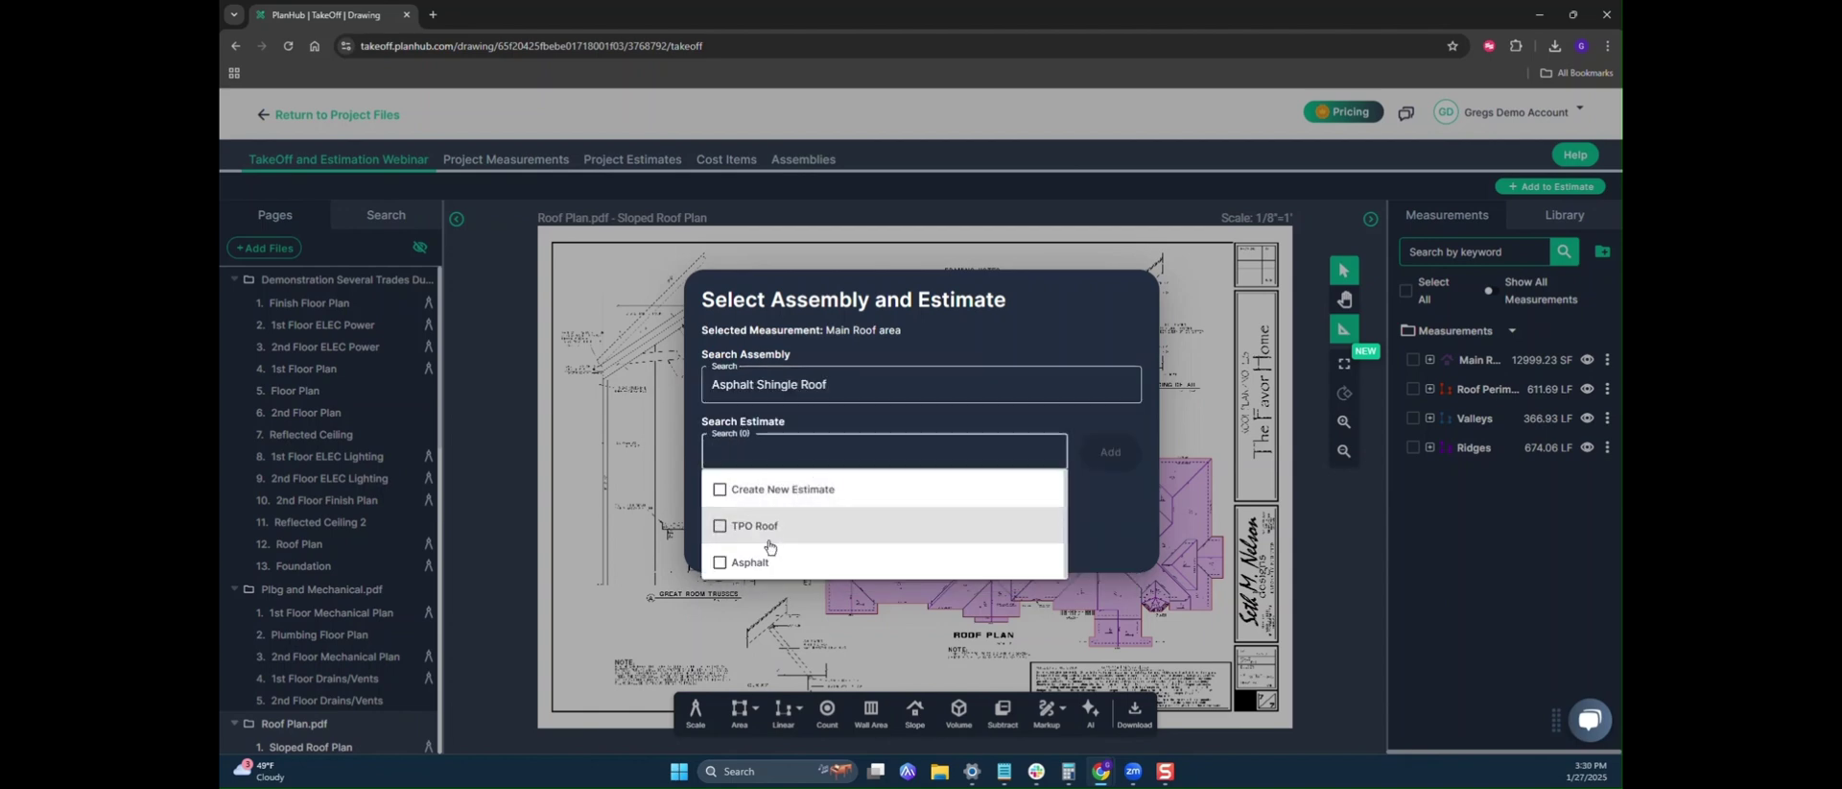
{"action": "left_click", "coordinate": [731, 564]}
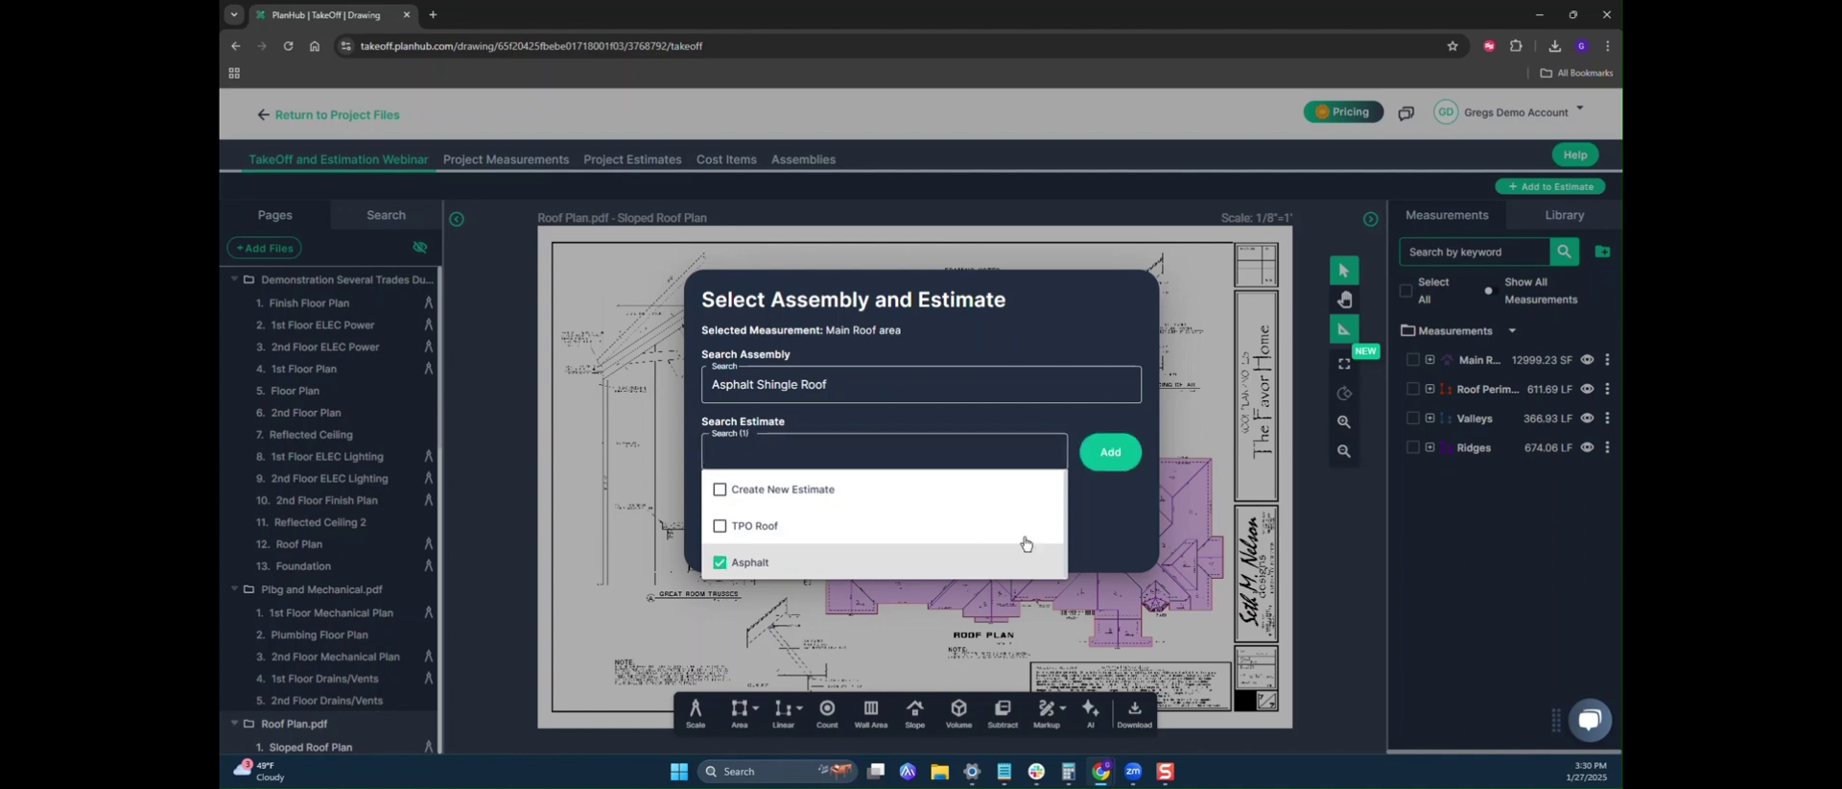
{"action": "left_click", "coordinate": [1110, 451]}
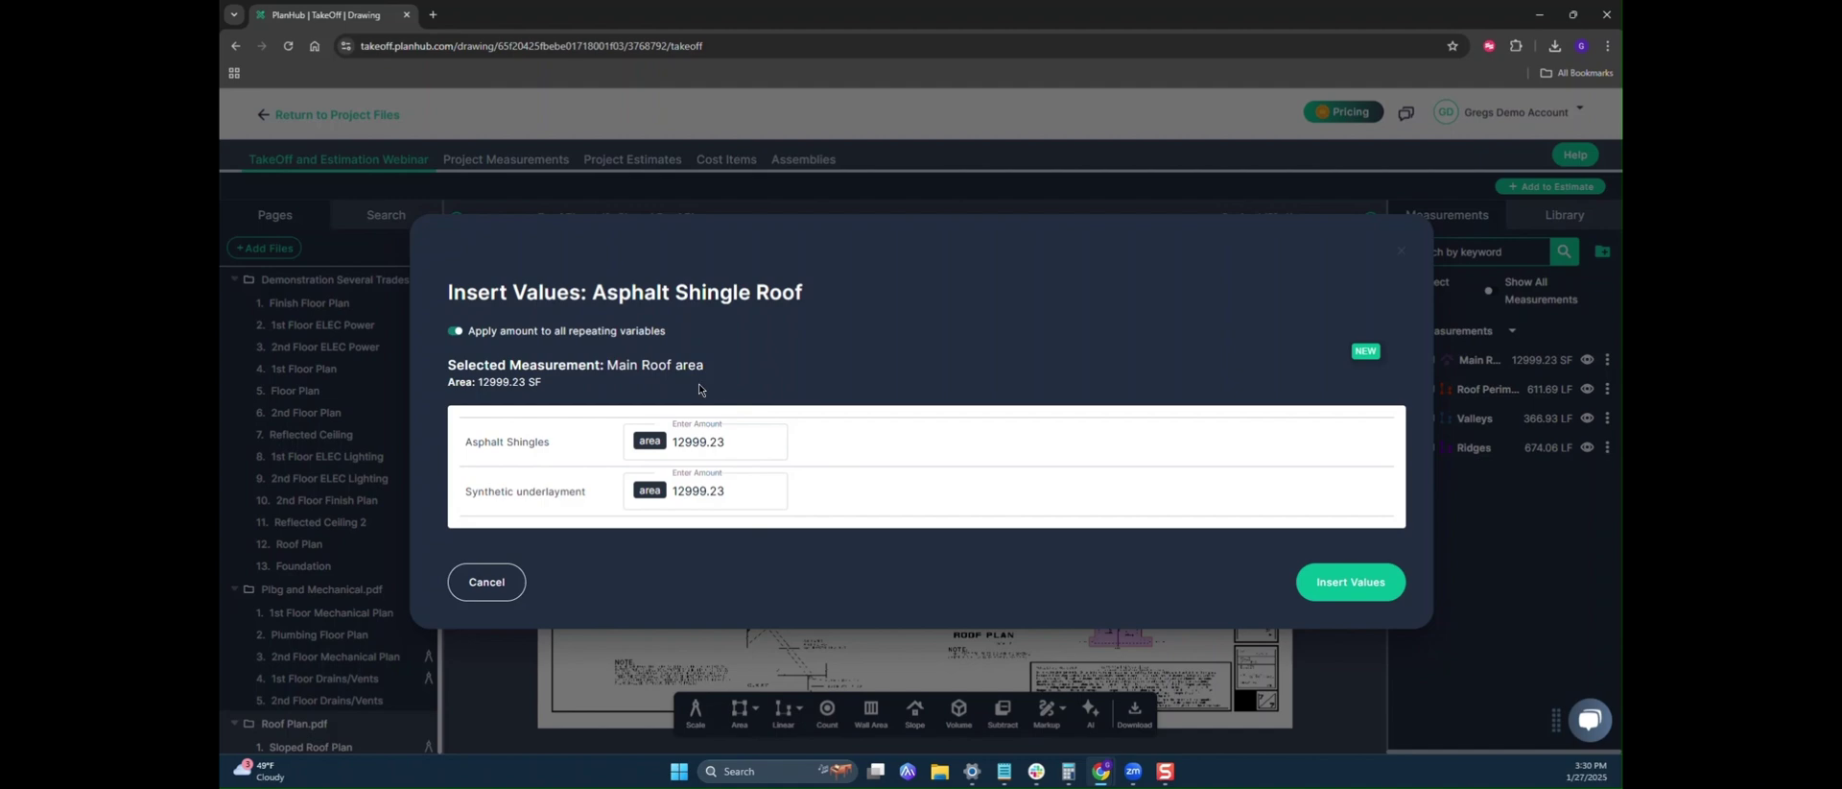
{"action": "left_click", "coordinate": [1354, 583]}
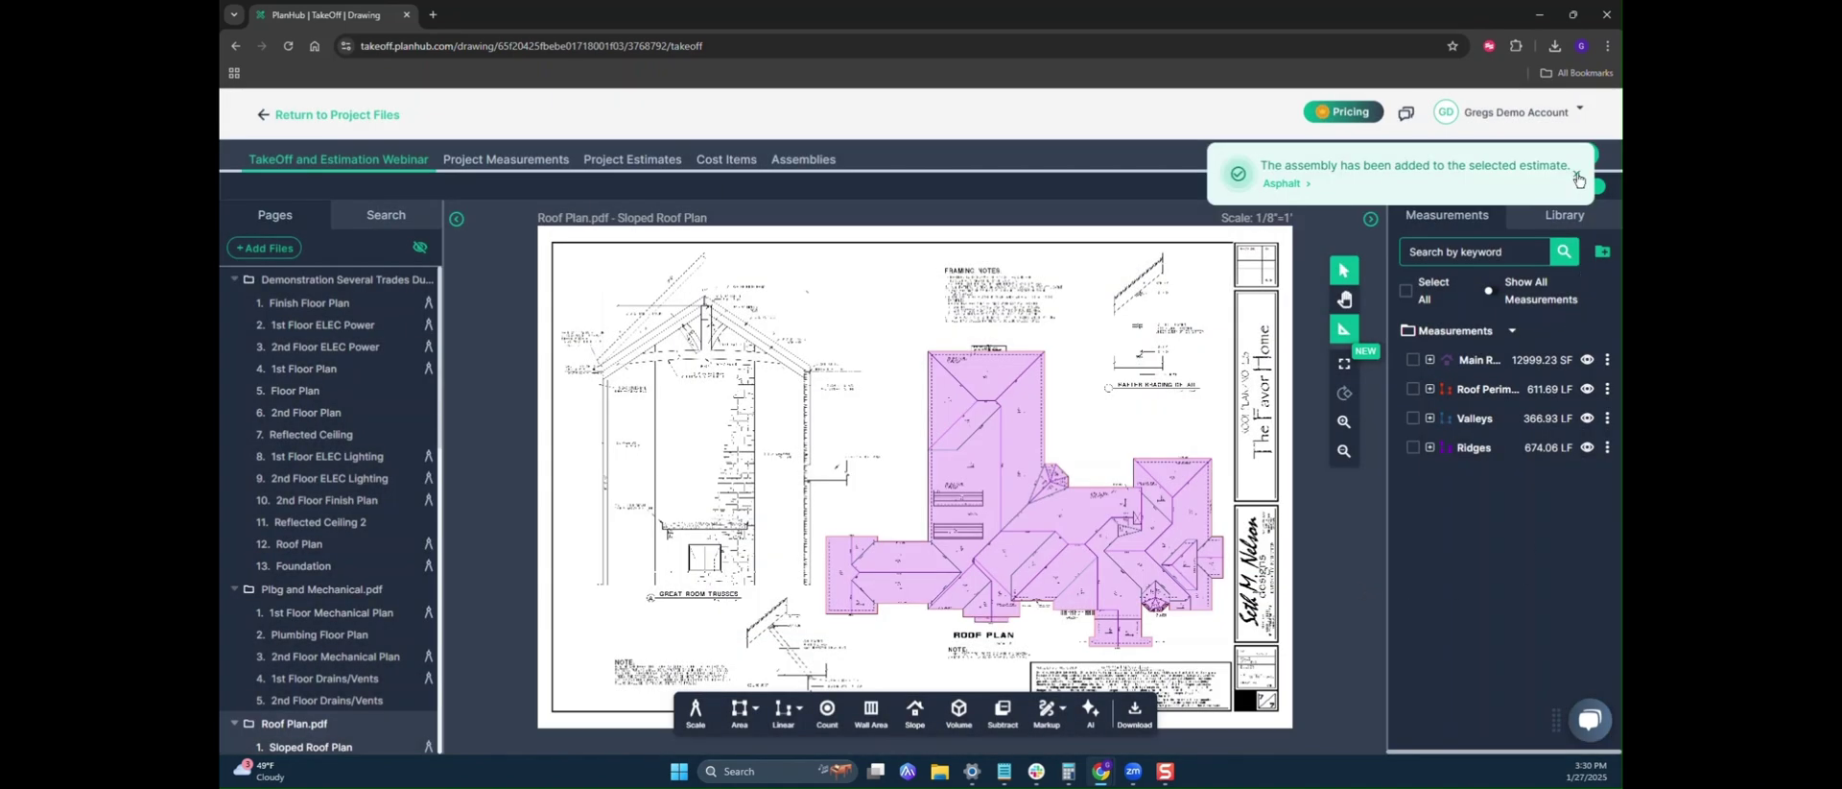
{"action": "left_click", "coordinate": [1578, 180]}
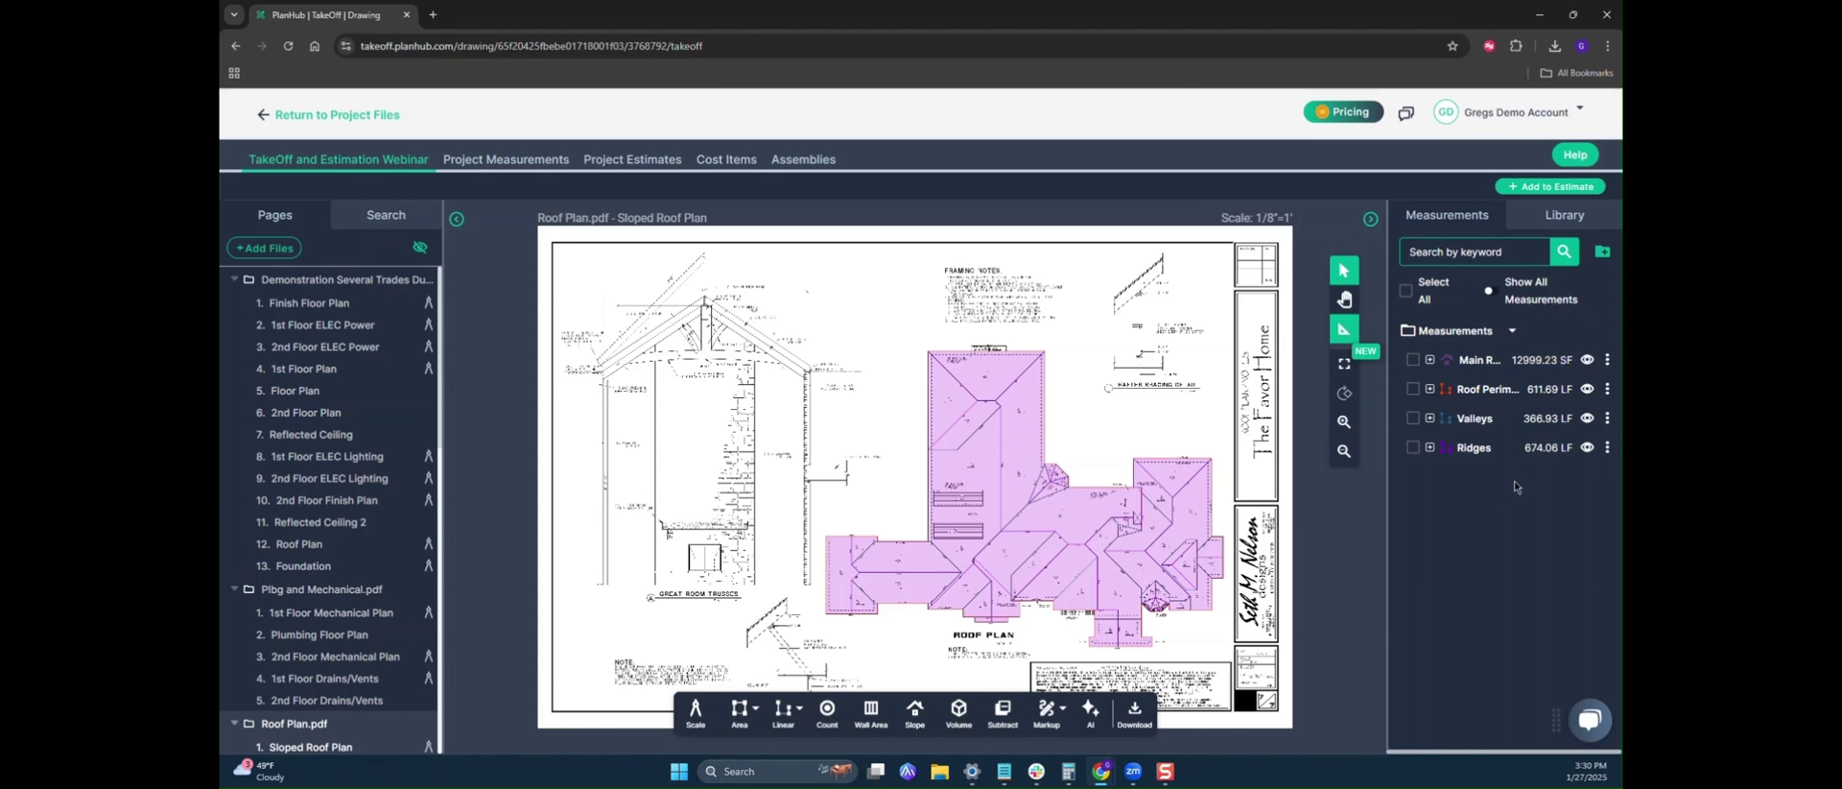
- Send the Roof Perimeter measurement to the Ice/Water and Drip Edge for Asphalt Roof assembly in the Asphalt estimate, inserting its values
{"action": "right_click", "coordinate": [1485, 391]}
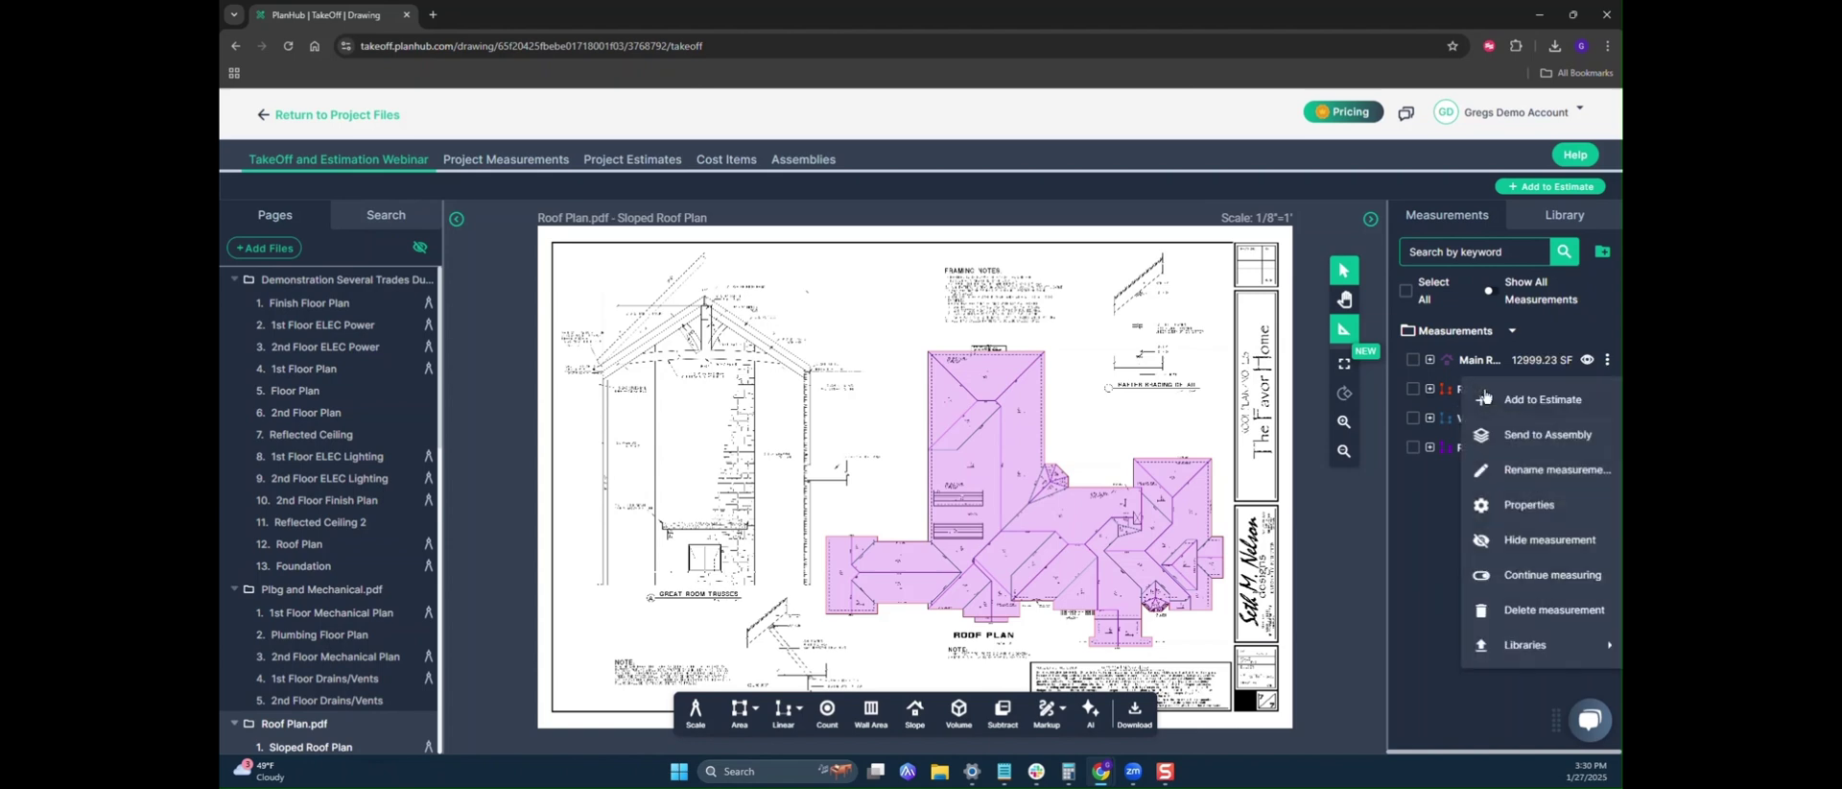
{"action": "left_click", "coordinate": [1549, 443]}
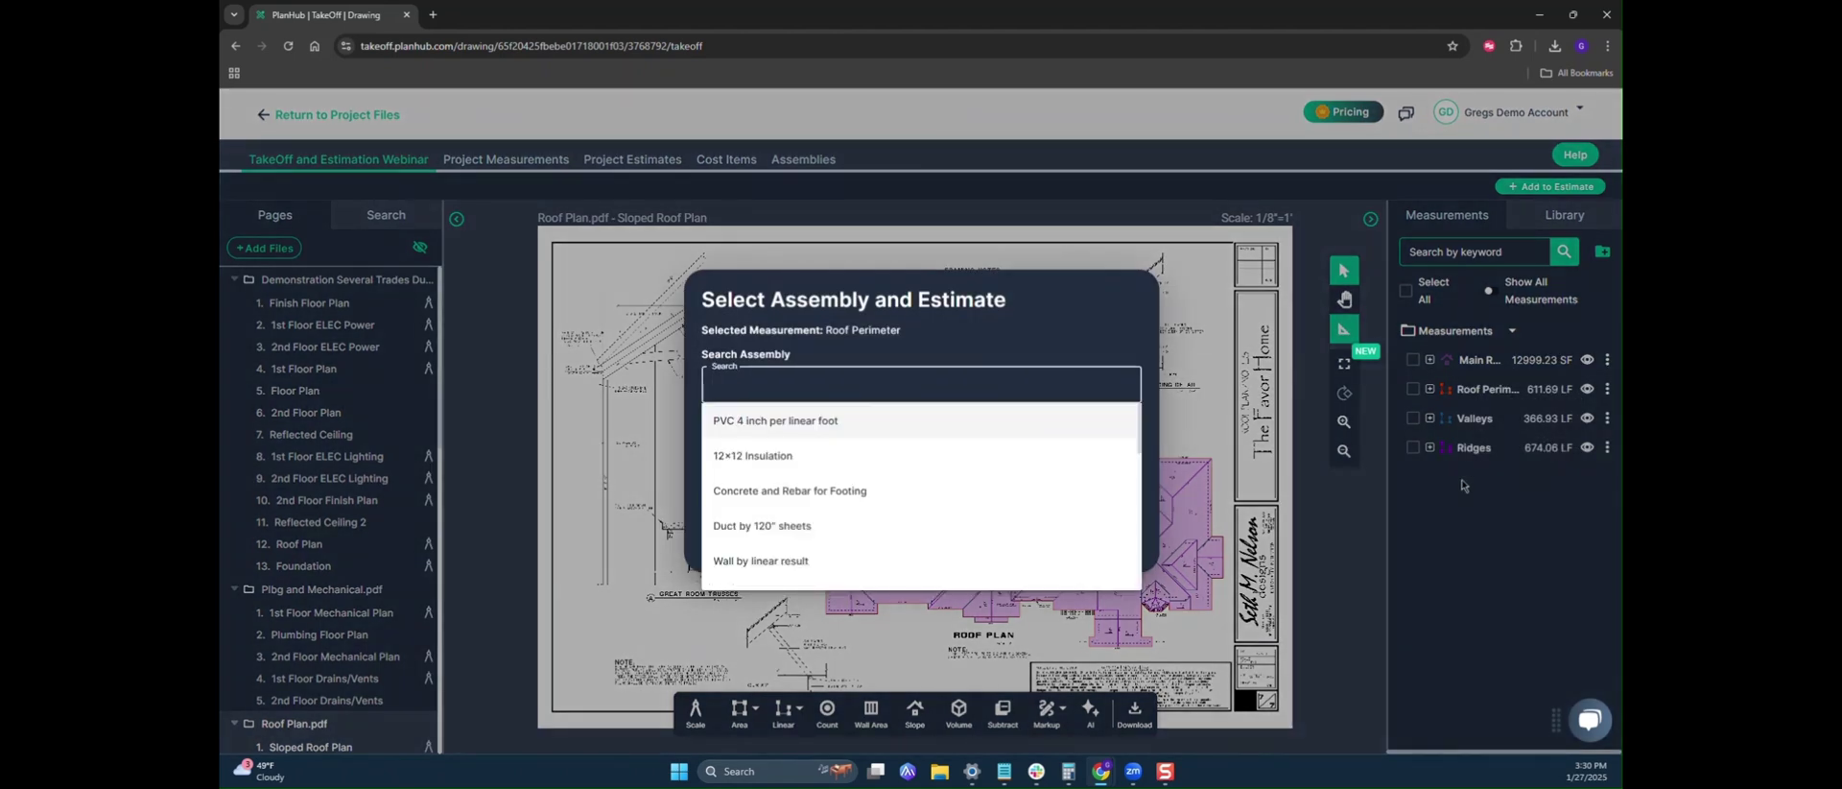
{"action": "scroll", "coordinate": [895, 538], "scroll_direction": "down", "scroll_amount": 5}
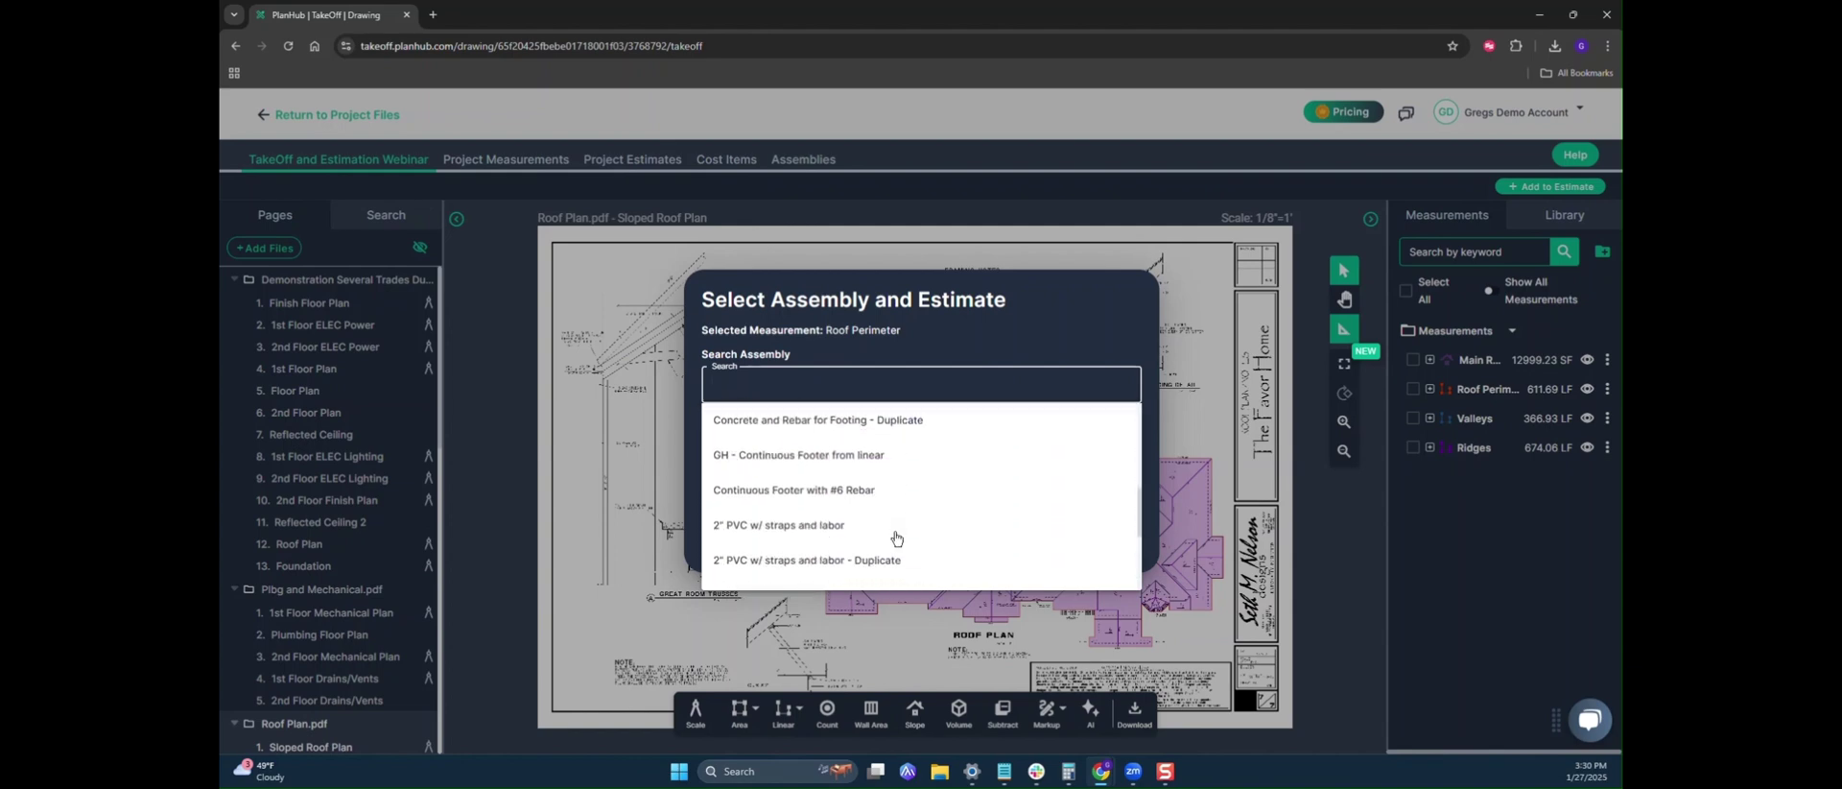
{"action": "scroll", "coordinate": [895, 539], "scroll_direction": "down", "scroll_amount": 5}
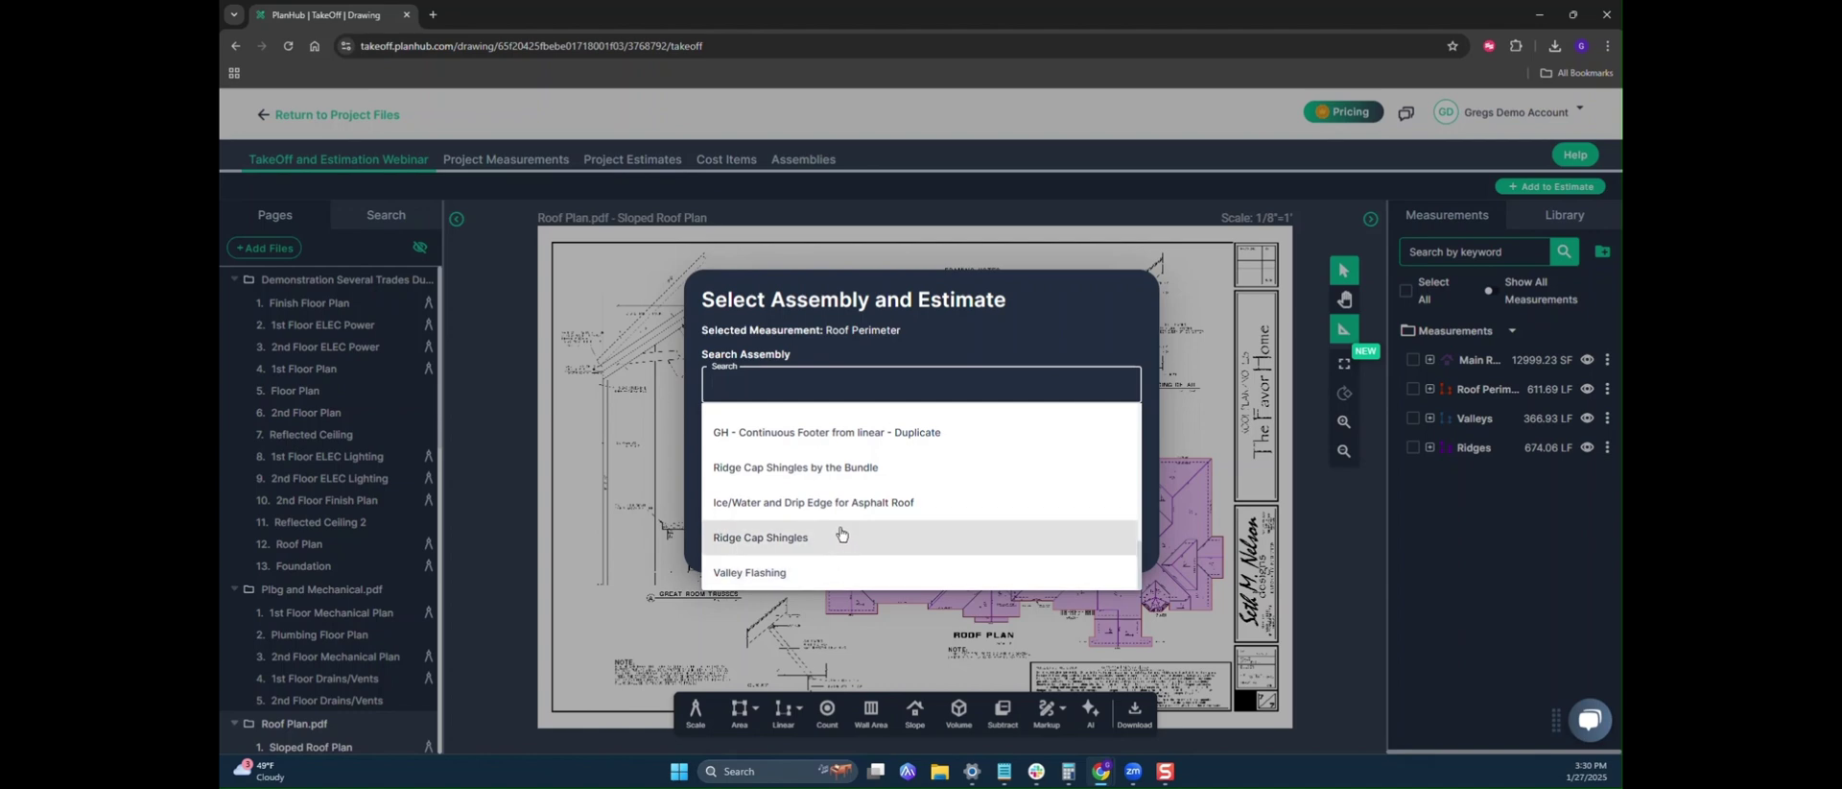
{"action": "left_click", "coordinate": [889, 503]}
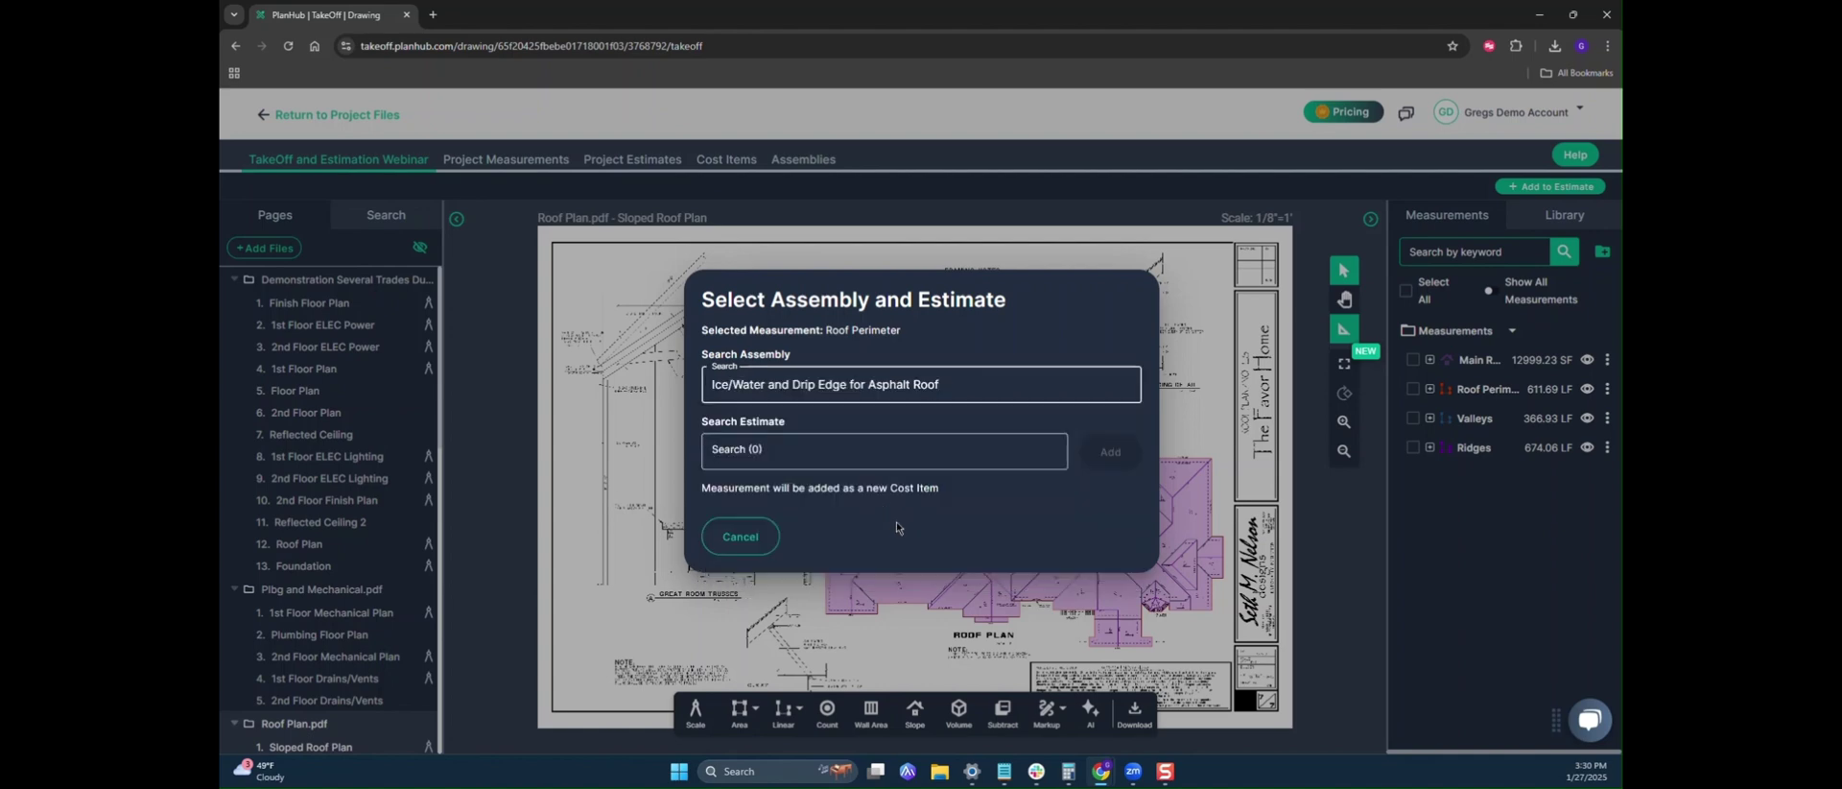
{"action": "left_click", "coordinate": [884, 457]}
{"action": "left_click", "coordinate": [768, 562]}
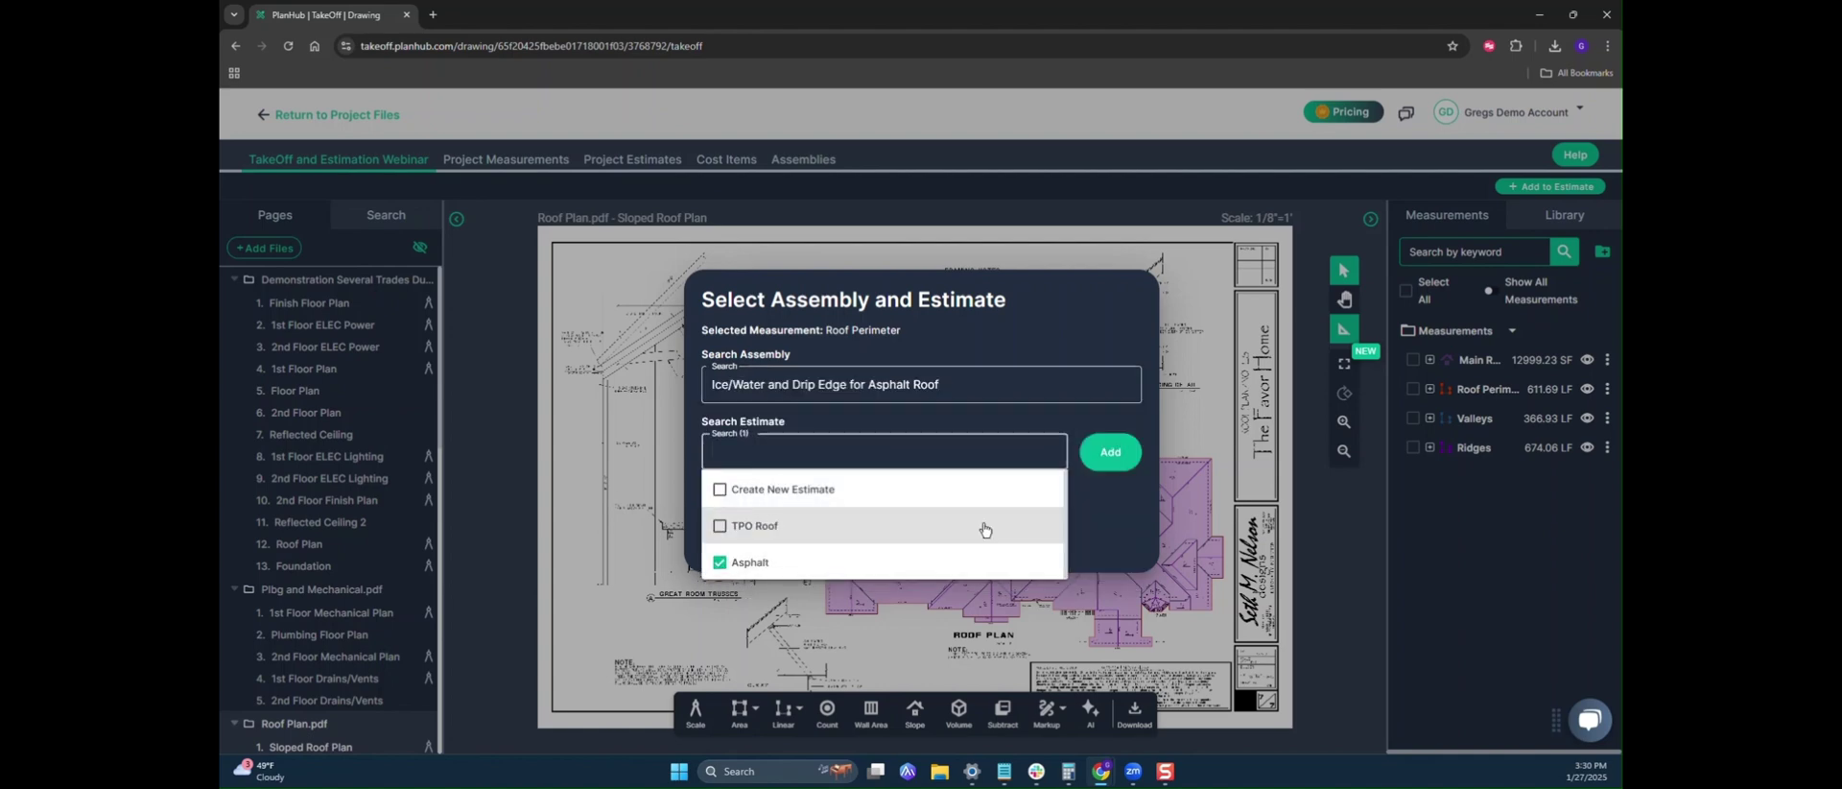
{"action": "left_click", "coordinate": [1110, 452]}
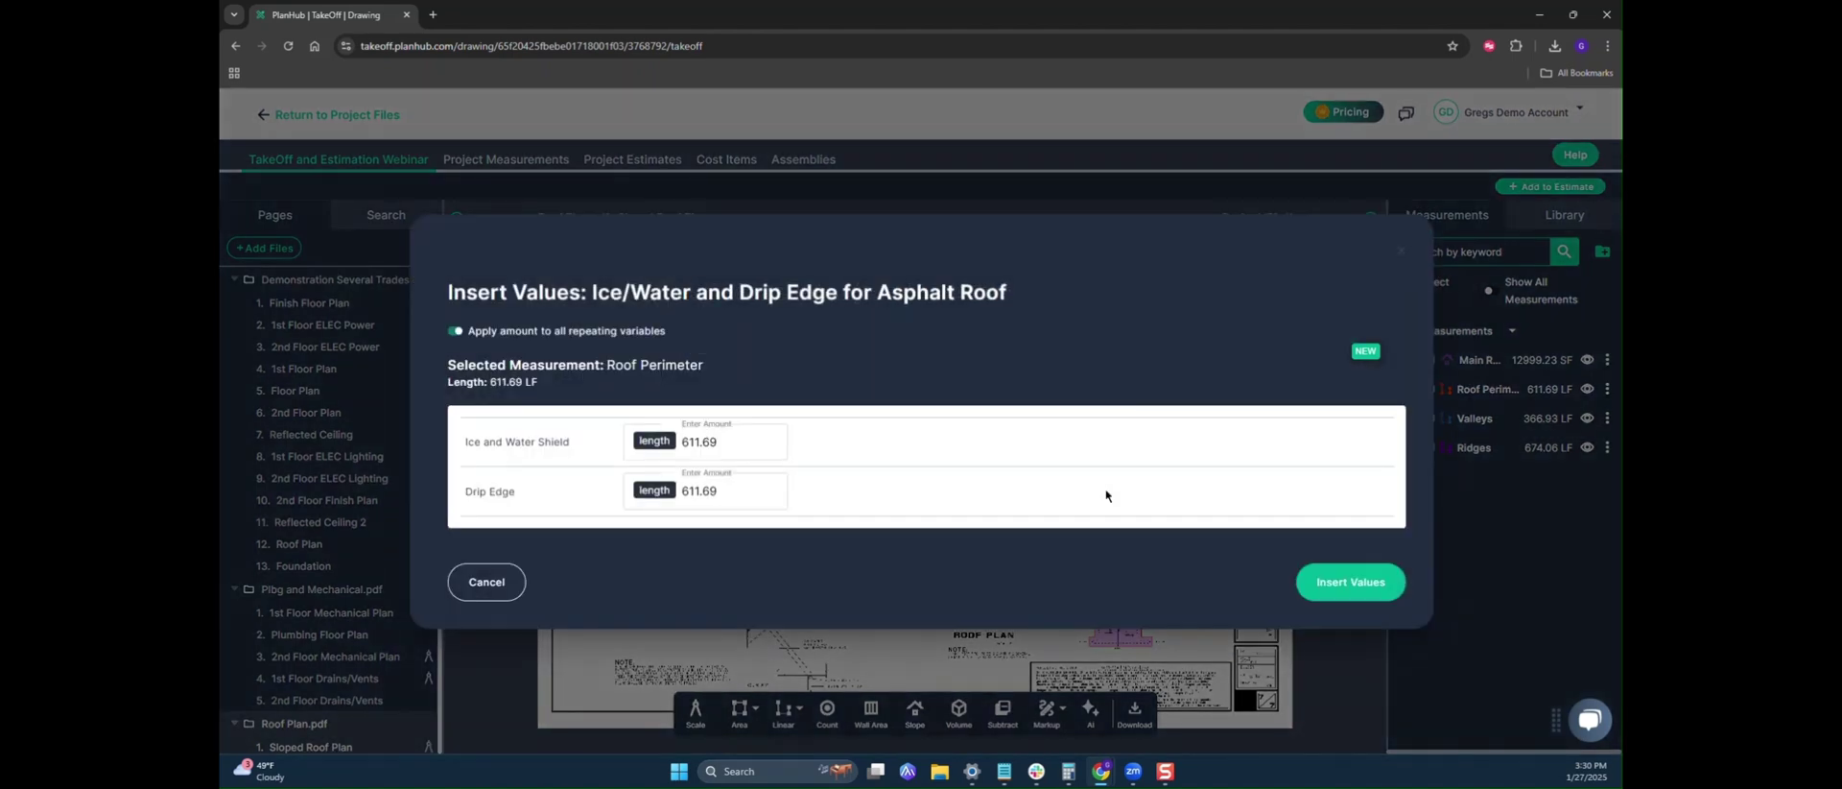
{"action": "left_click", "coordinate": [1336, 593]}
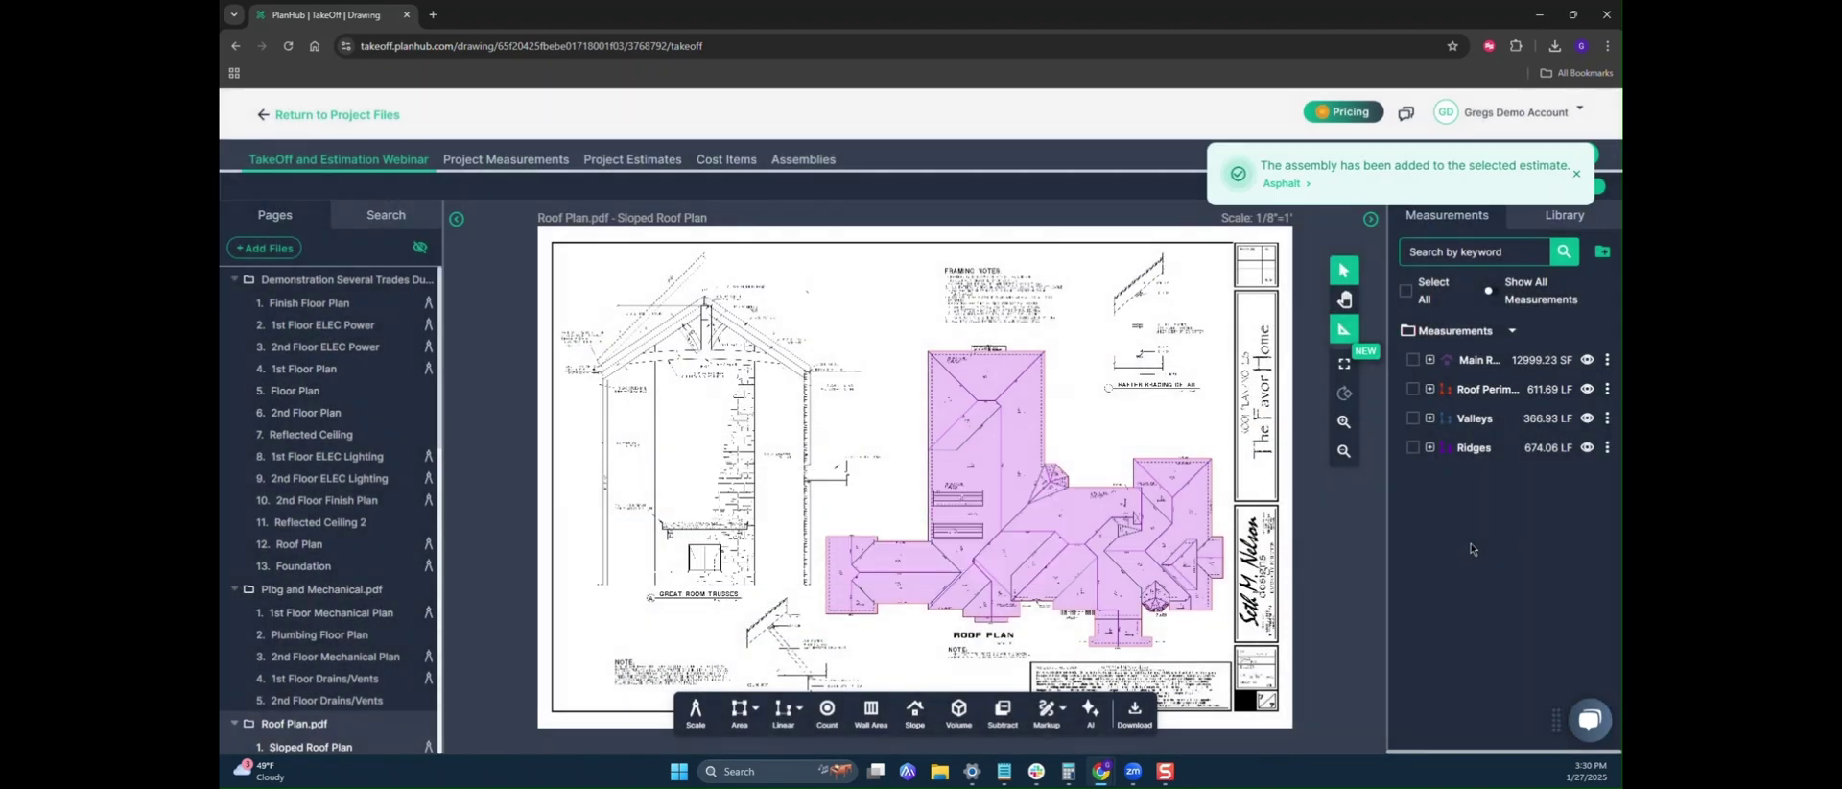
- Send the Valleys measurement to the Valley Flashing assembly in the Asphalt estimate and insert its length values
{"action": "right_click", "coordinate": [1482, 422]}
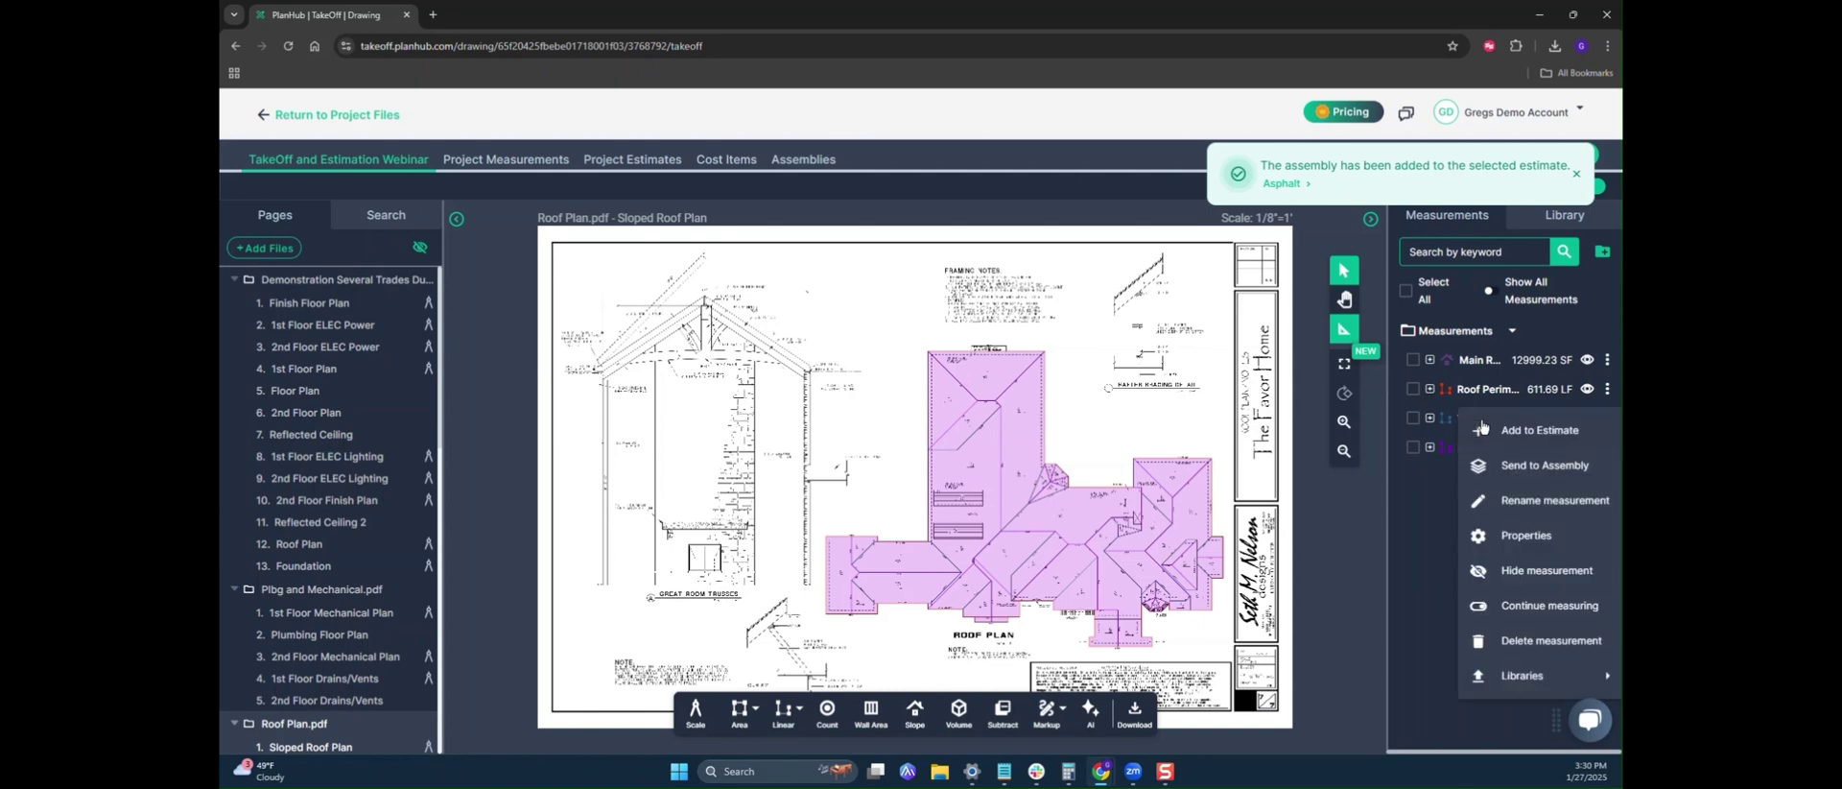
{"action": "left_click", "coordinate": [1520, 464]}
{"action": "scroll", "coordinate": [861, 519], "scroll_direction": "down", "scroll_amount": 5}
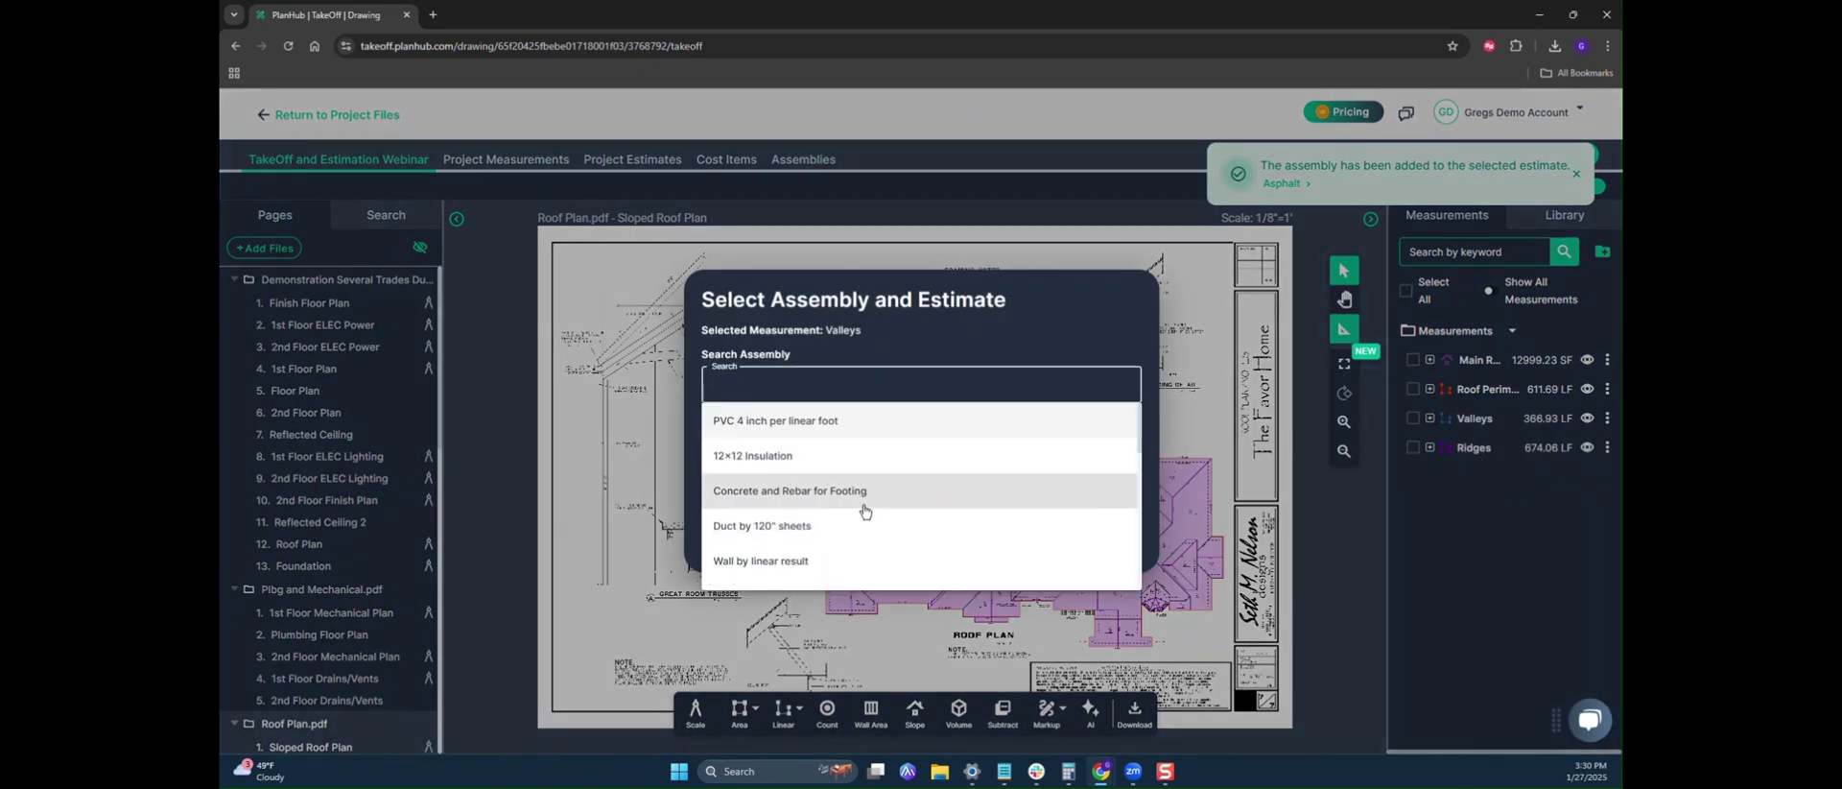
{"action": "scroll", "coordinate": [881, 508], "scroll_direction": "down", "scroll_amount": 4}
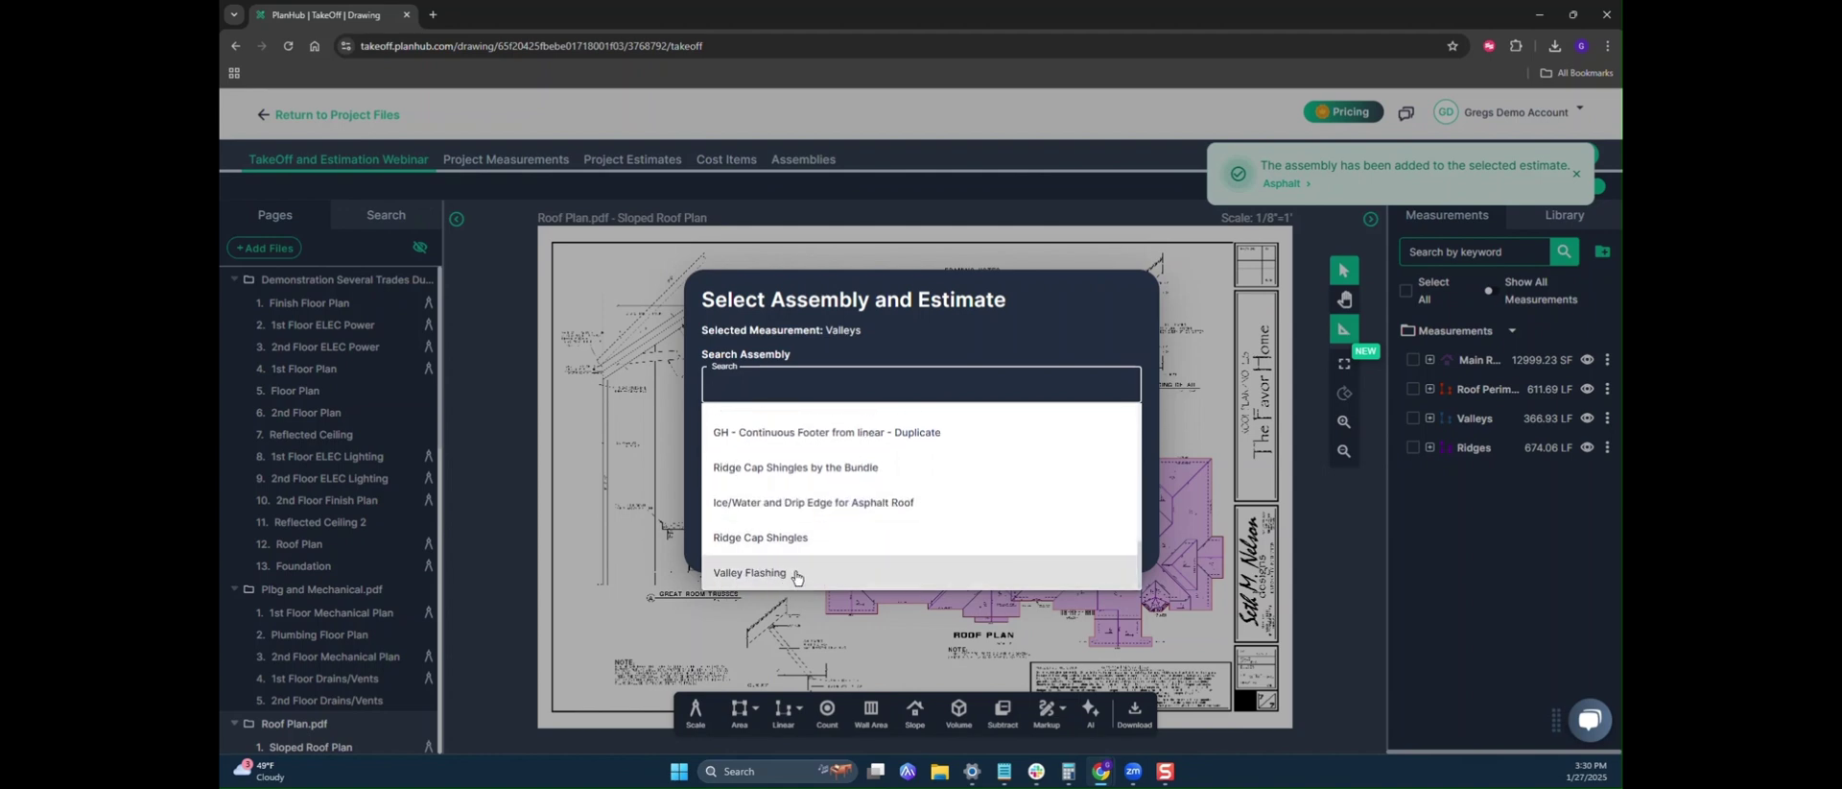
{"action": "left_click", "coordinate": [789, 574]}
{"action": "left_click", "coordinate": [832, 467]}
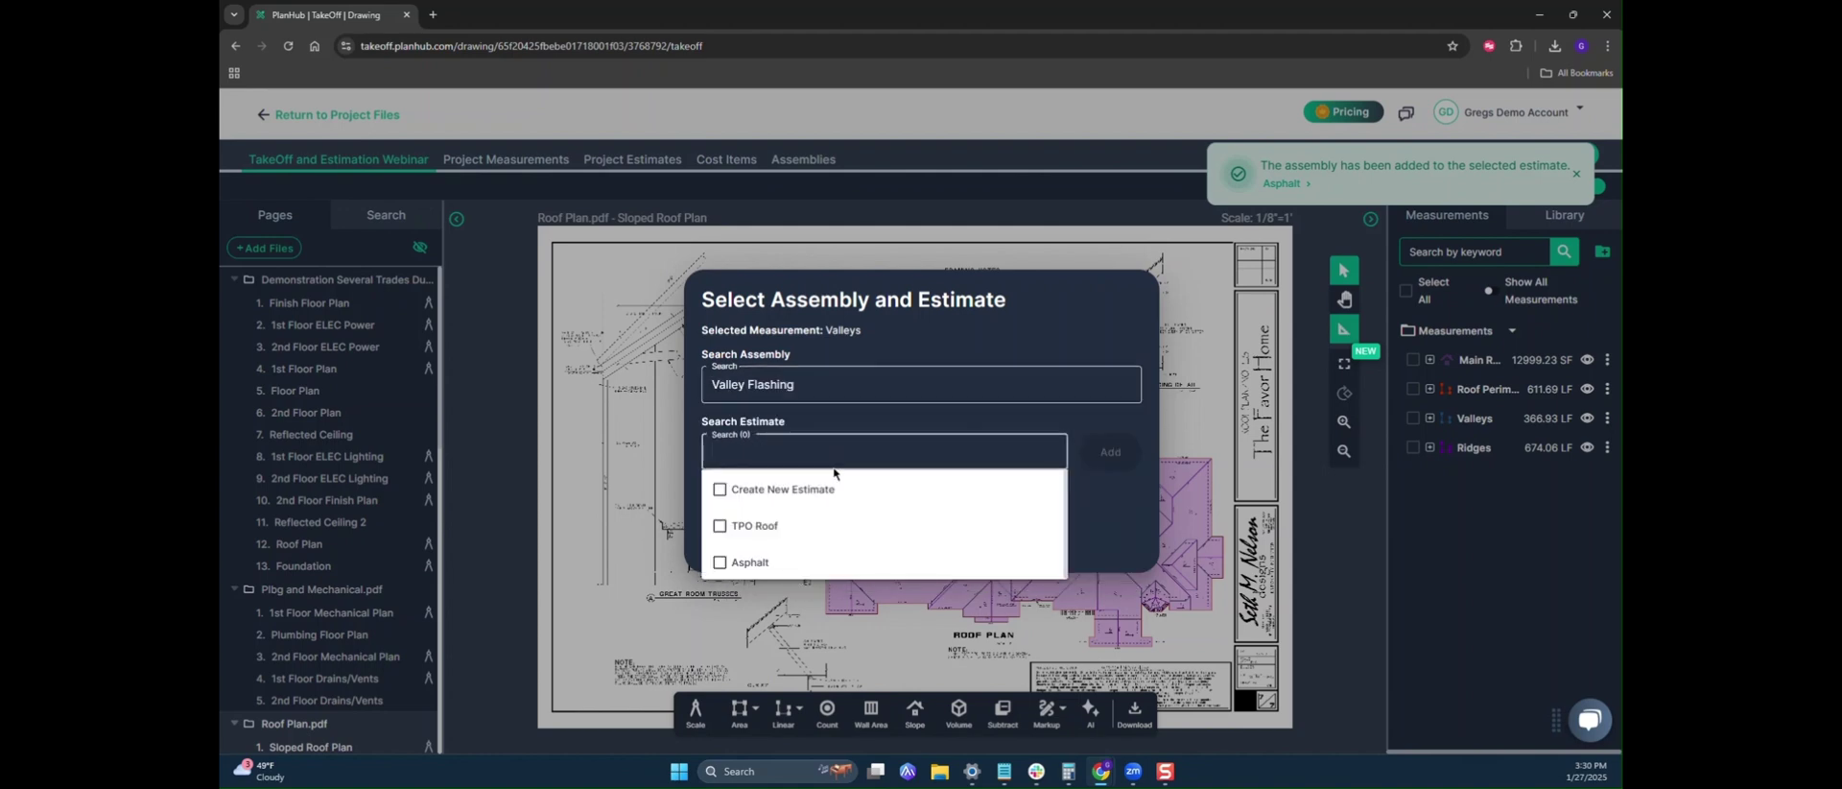
{"action": "left_click", "coordinate": [756, 564]}
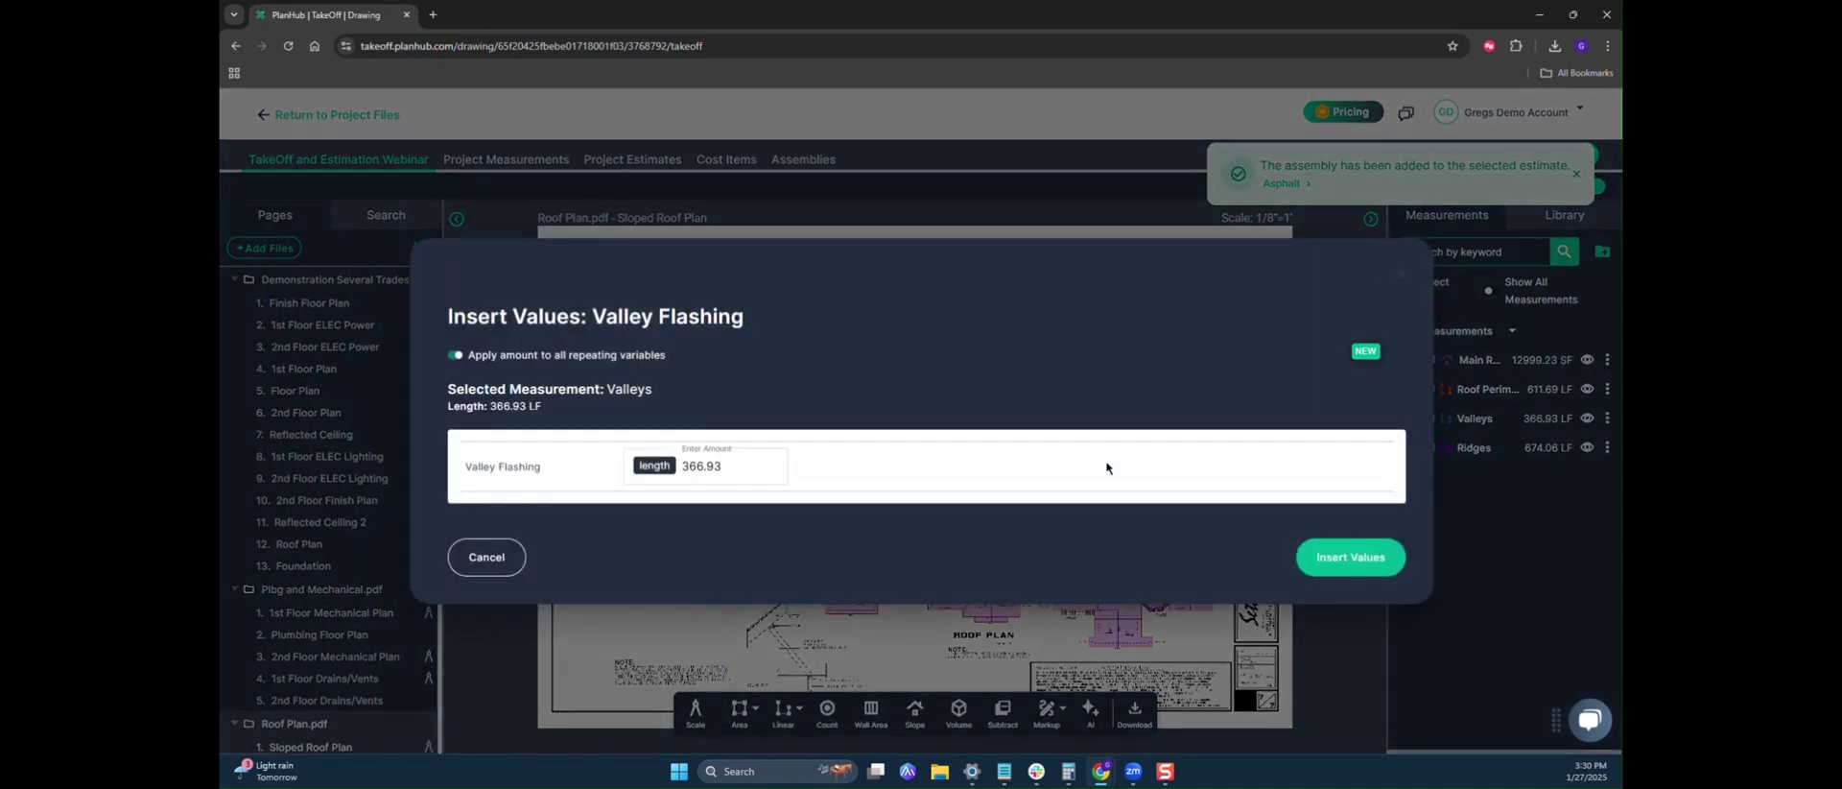
{"action": "left_click", "coordinate": [1331, 560]}
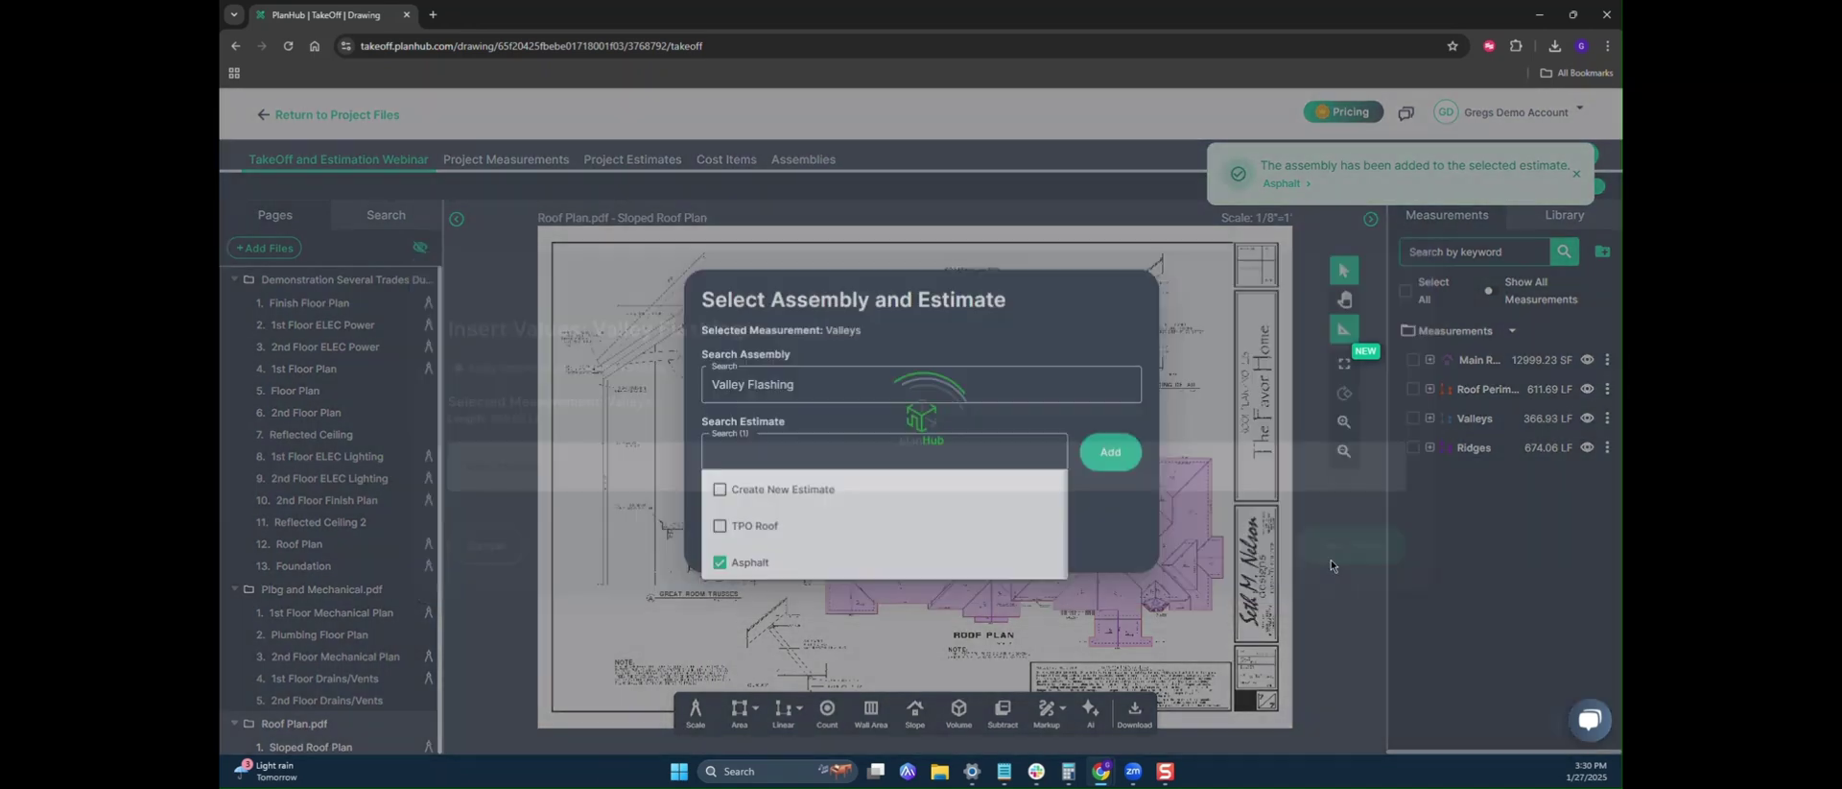
- Send the Ridges measurement to the Ridge Cap Shingles assembly in the Asphalt estimate and insert its length values
{"action": "right_click", "coordinate": [1475, 453]}
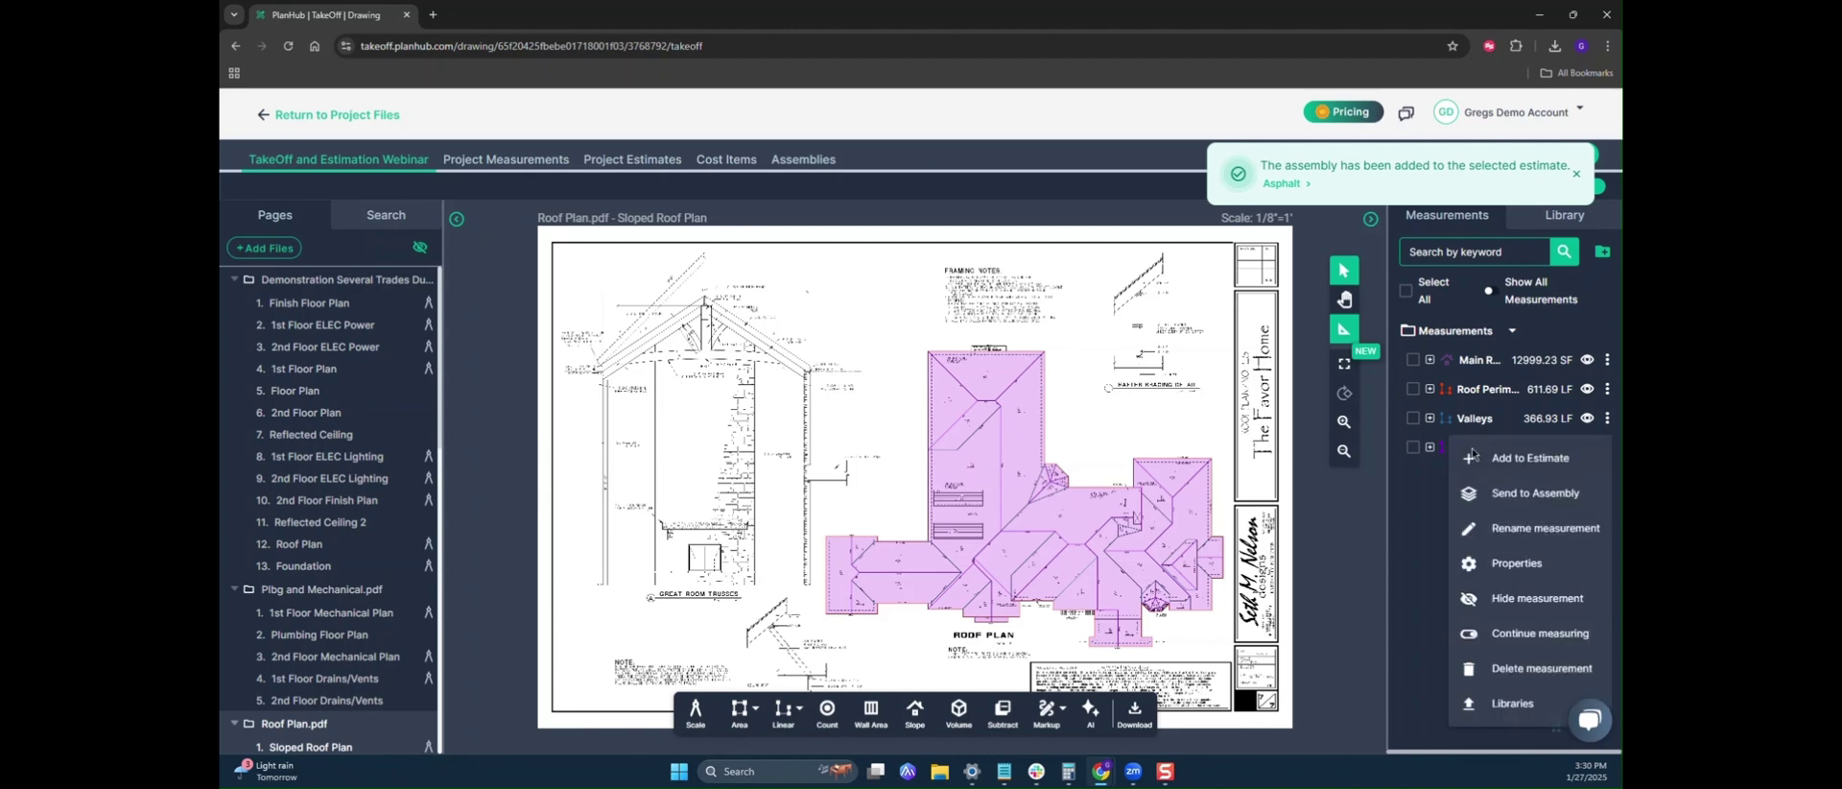
{"action": "left_click", "coordinate": [1524, 495]}
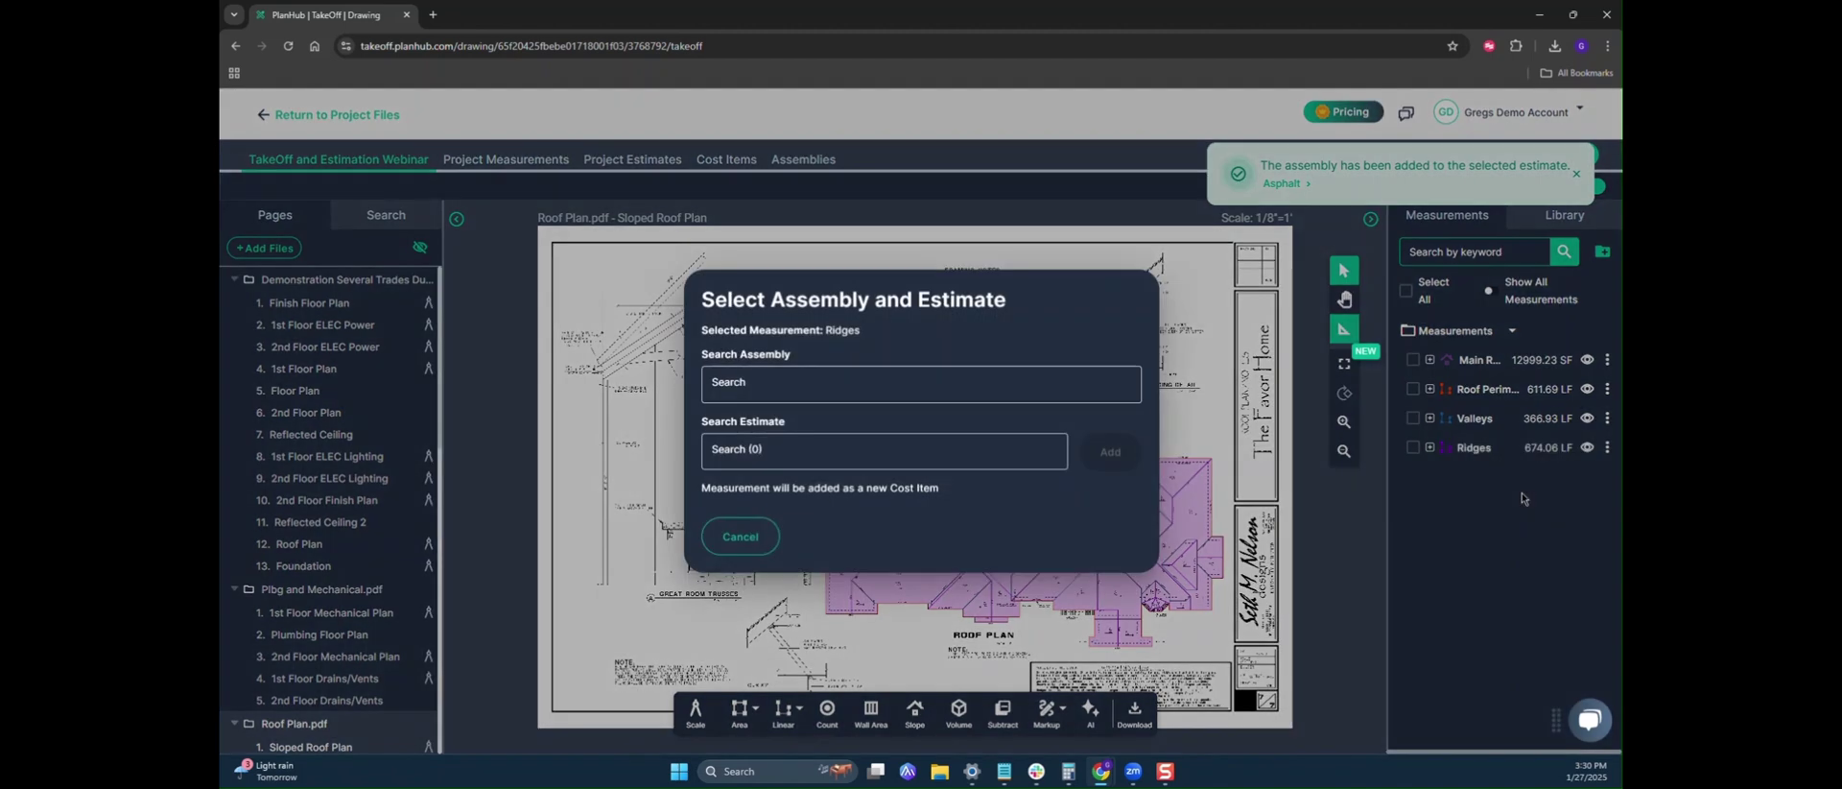
{"action": "left_click", "coordinate": [911, 384]}
{"action": "scroll", "coordinate": [908, 518], "scroll_direction": "down", "scroll_amount": 4}
{"action": "scroll", "coordinate": [908, 543], "scroll_direction": "down", "scroll_amount": 3}
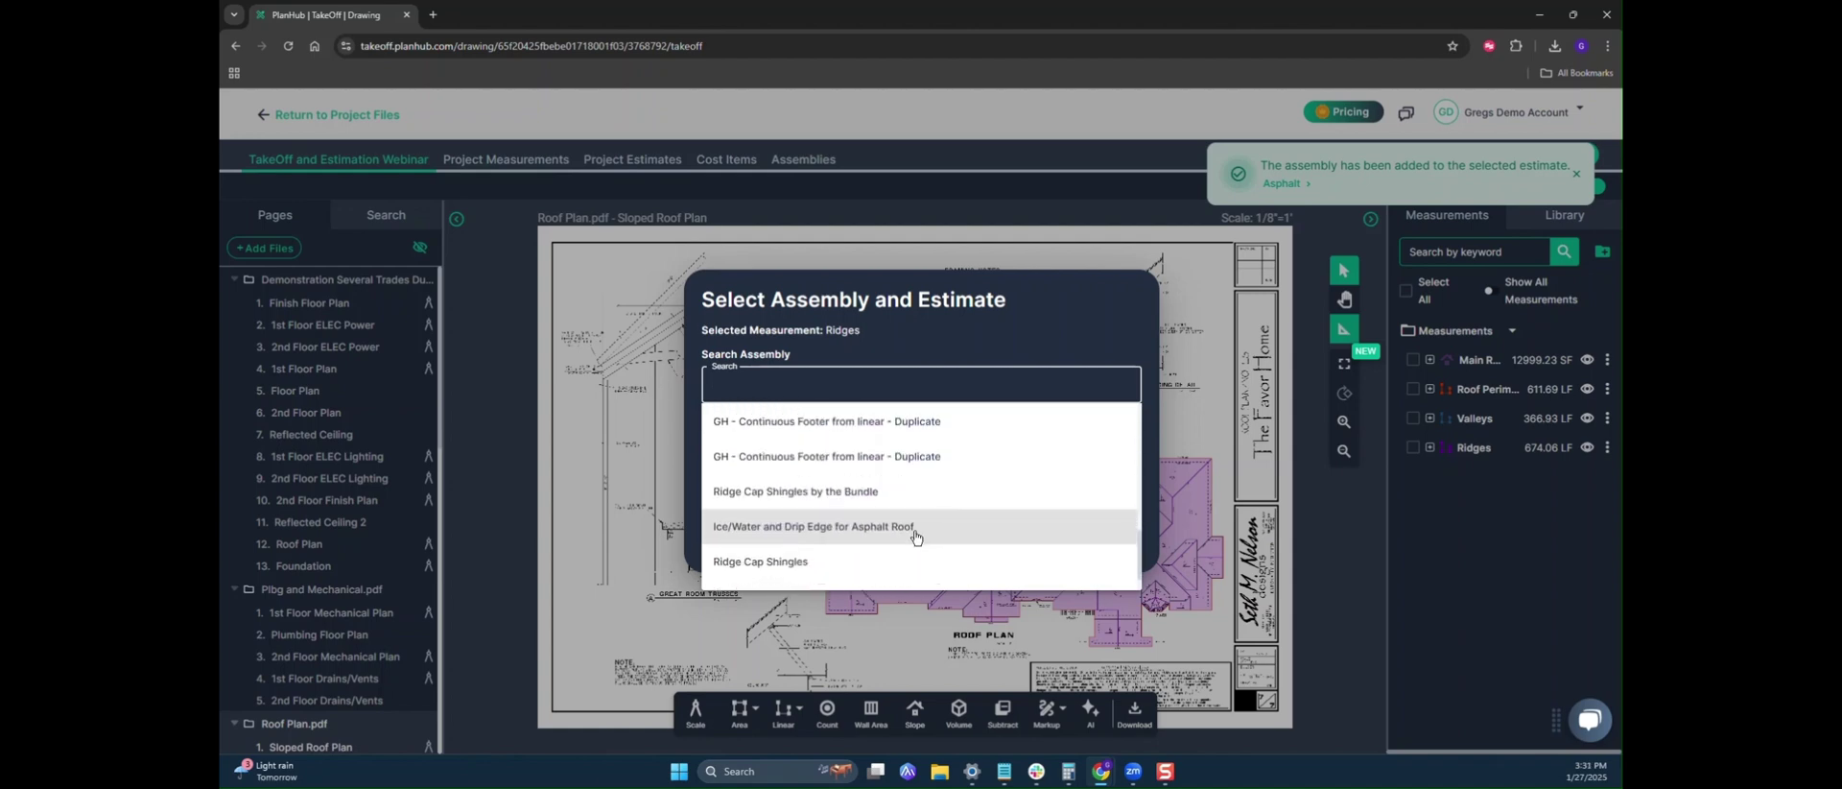
{"action": "left_click", "coordinate": [847, 539]}
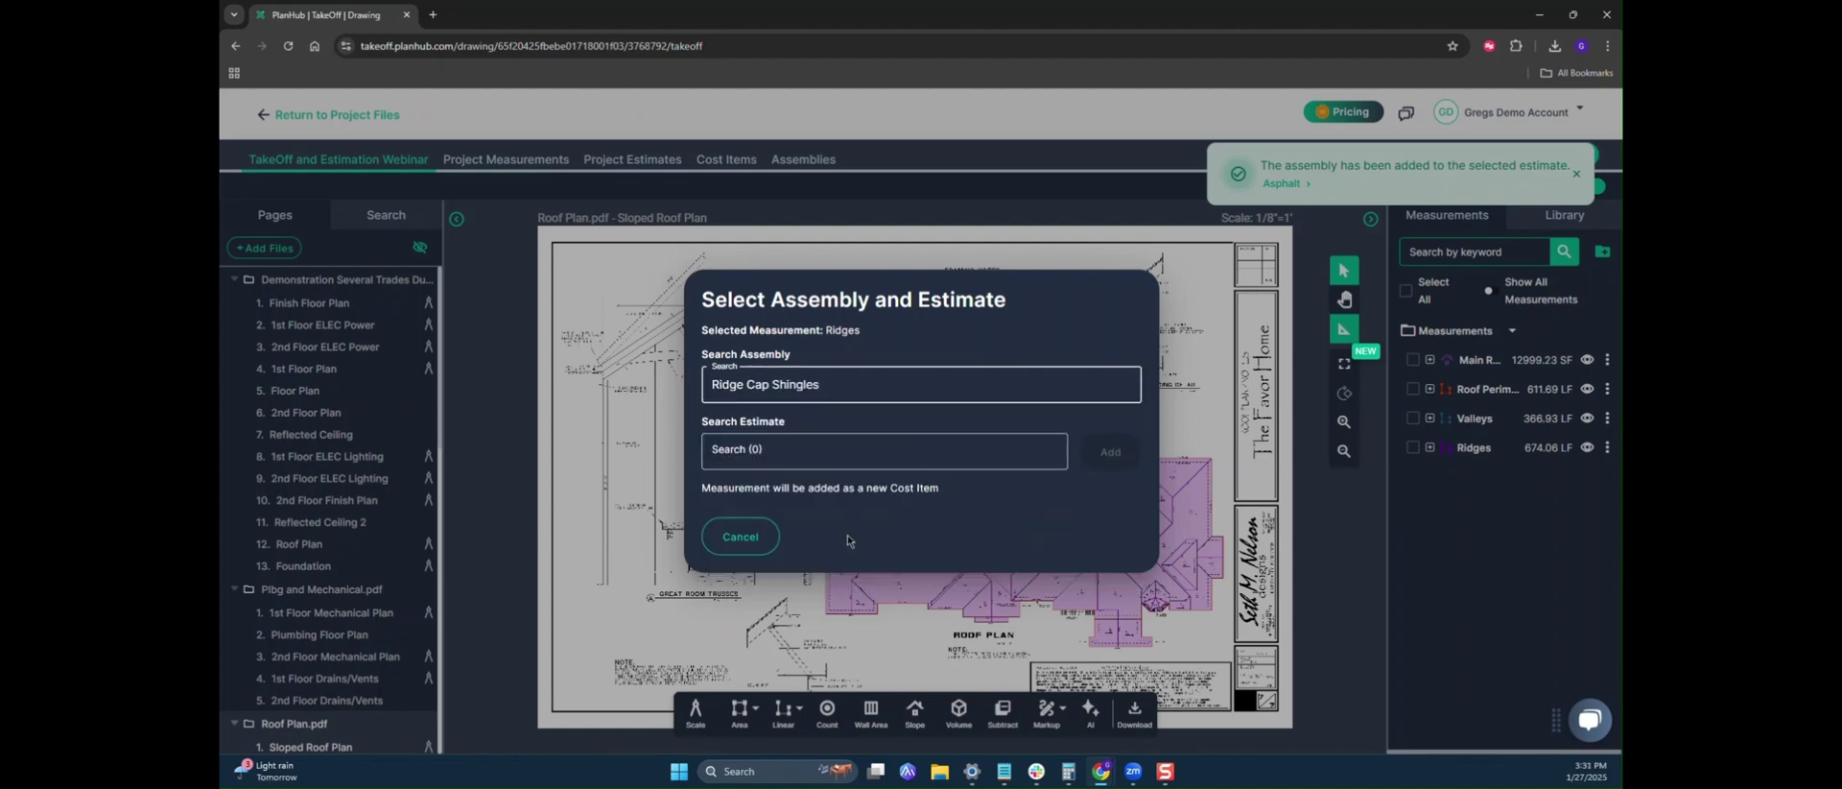
{"action": "left_click", "coordinate": [998, 451]}
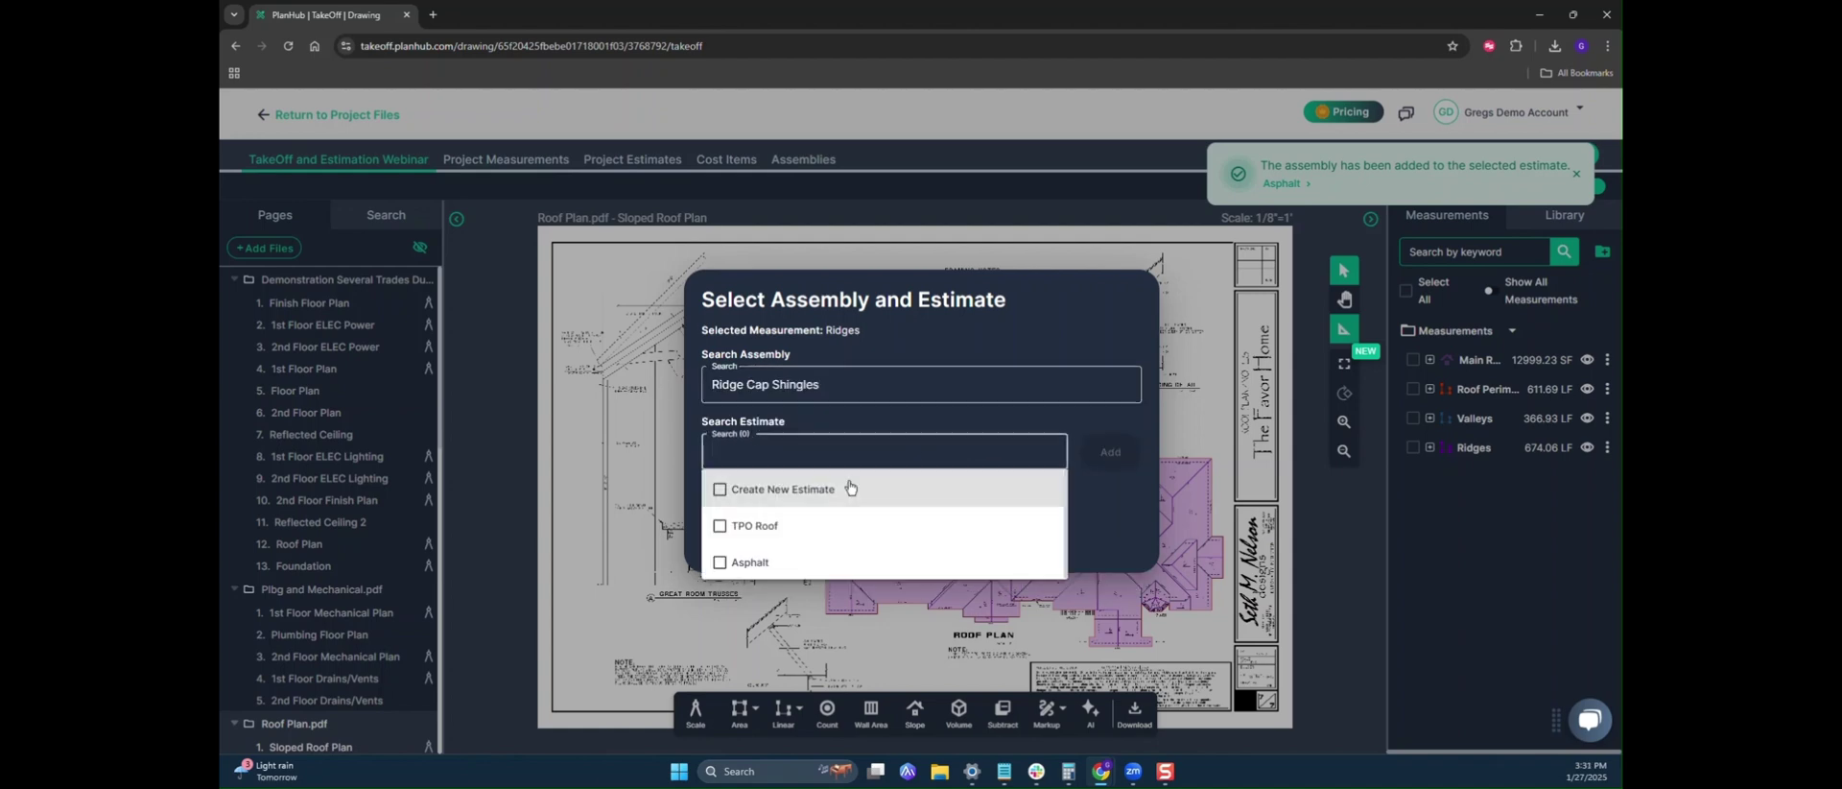
{"action": "left_click", "coordinate": [750, 561]}
{"action": "left_click", "coordinate": [1106, 458]}
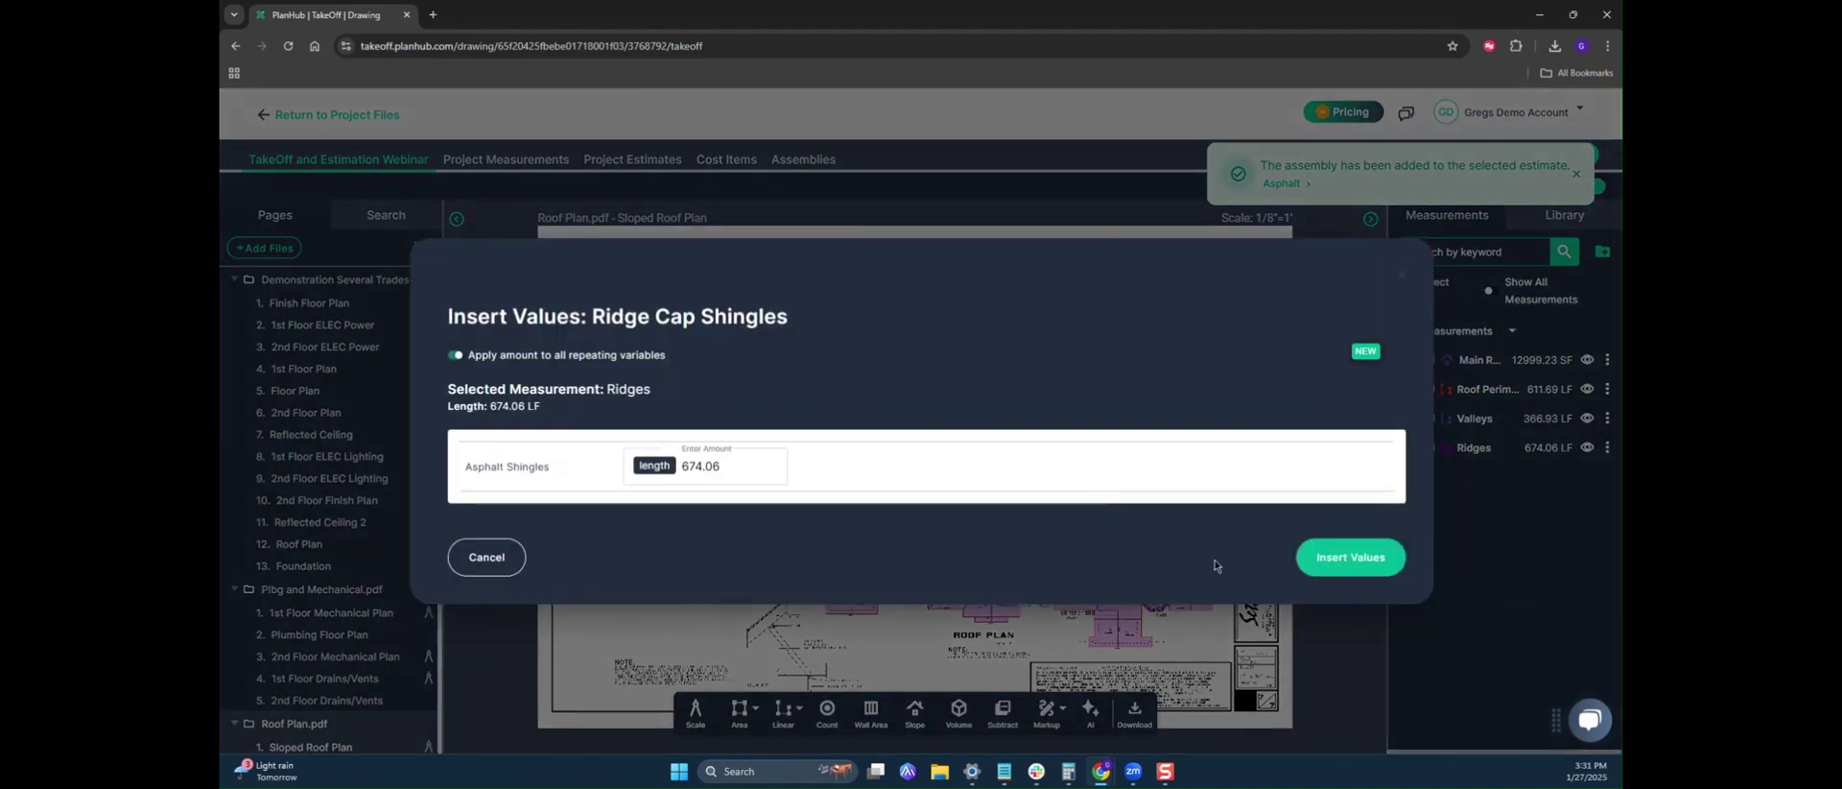
{"action": "left_click", "coordinate": [1346, 566]}
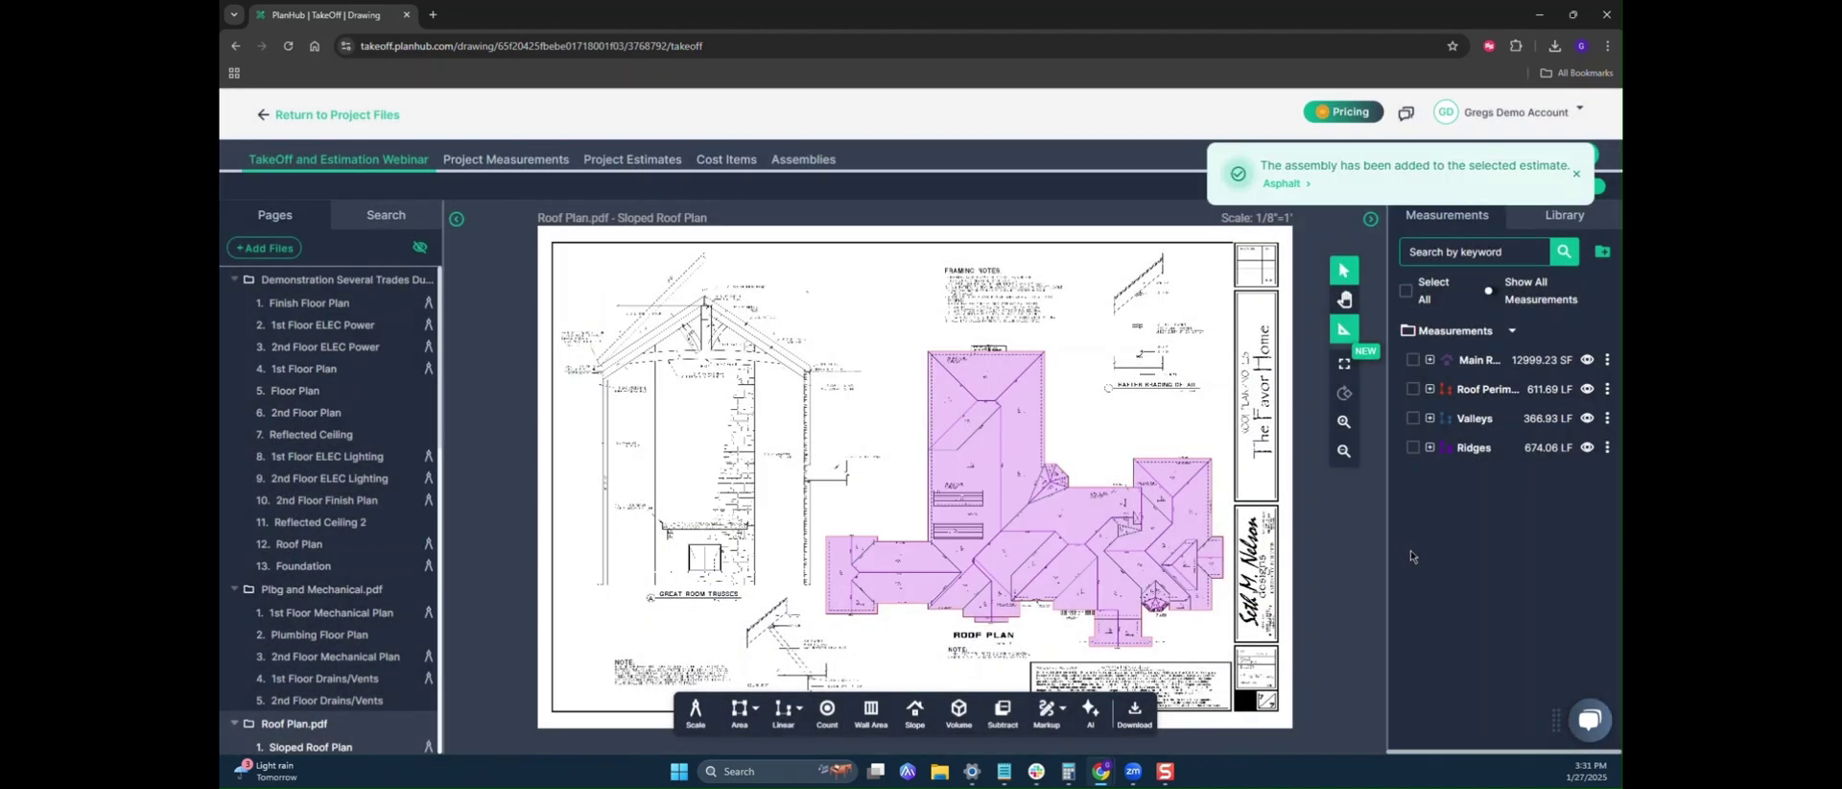
- Open the Asphalt estimate in the project estimates to review its items and totals
{"action": "left_click", "coordinate": [618, 165]}
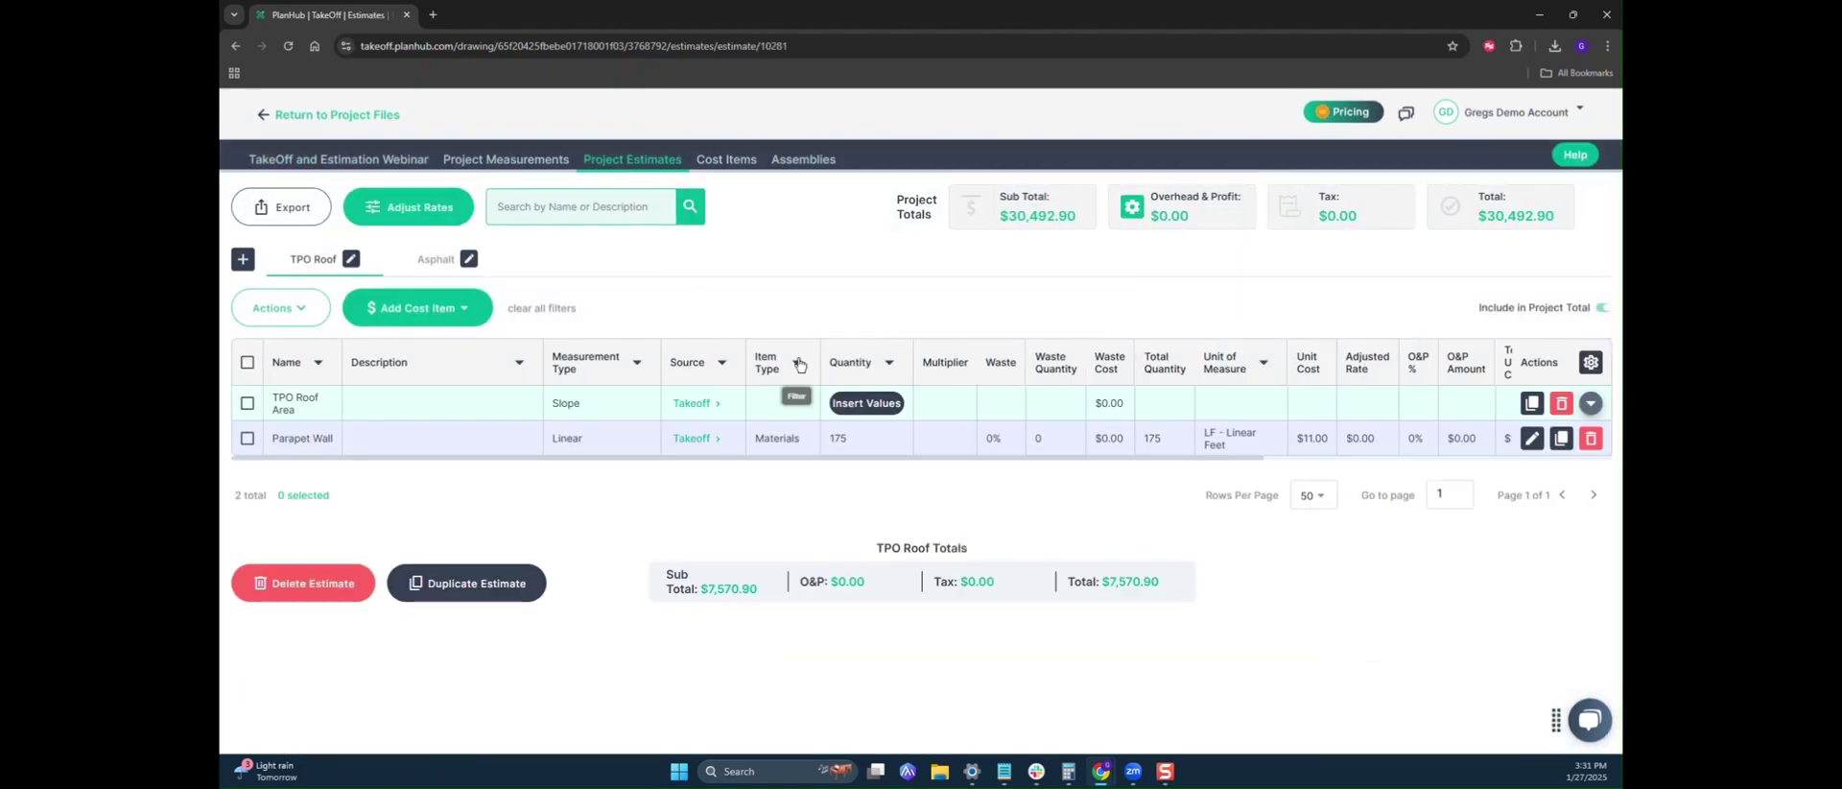
{"action": "left_click", "coordinate": [434, 259]}
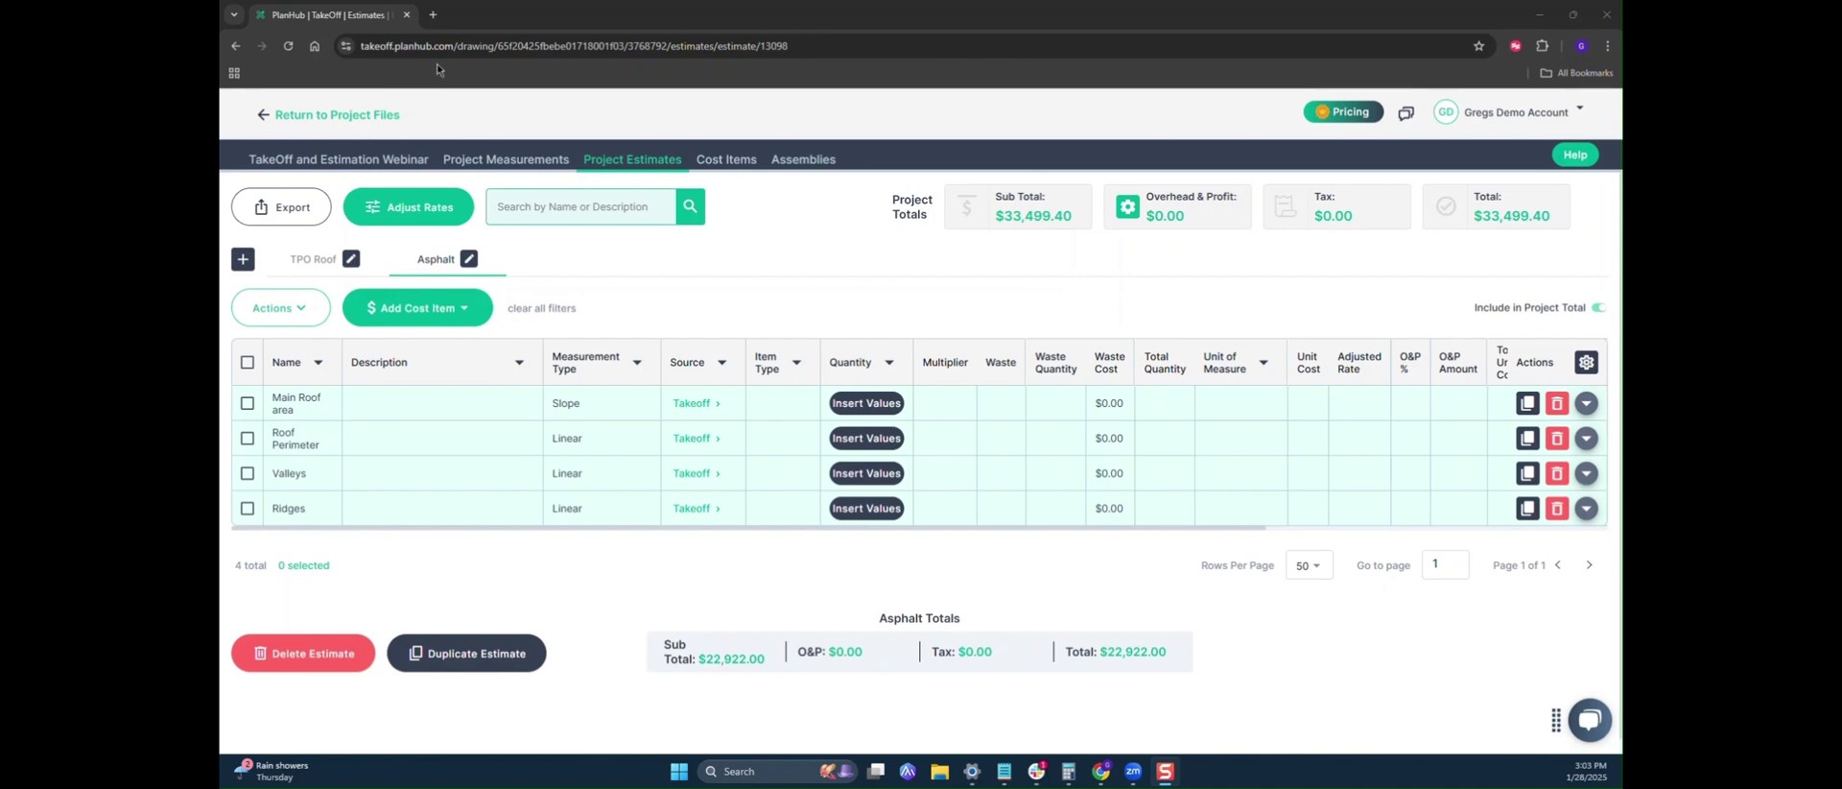
- Start a new assembly named Asphalt Roof Labor with the Slope measurement type, included in the takeoff library
{"action": "left_click", "coordinate": [802, 159]}
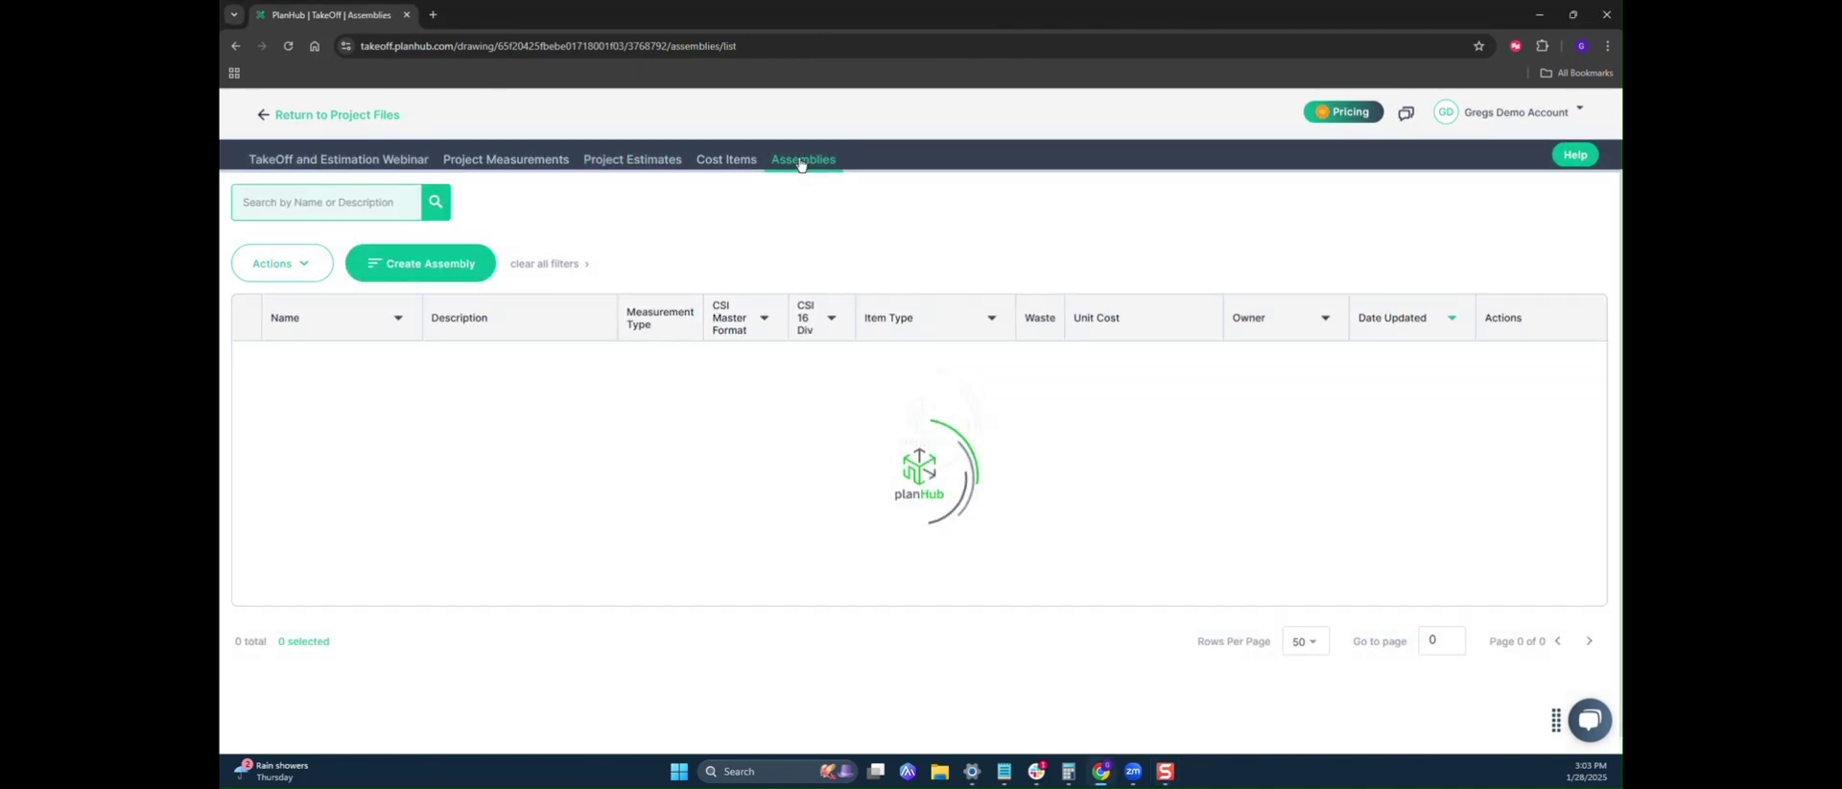
{"action": "left_click", "coordinate": [428, 273]}
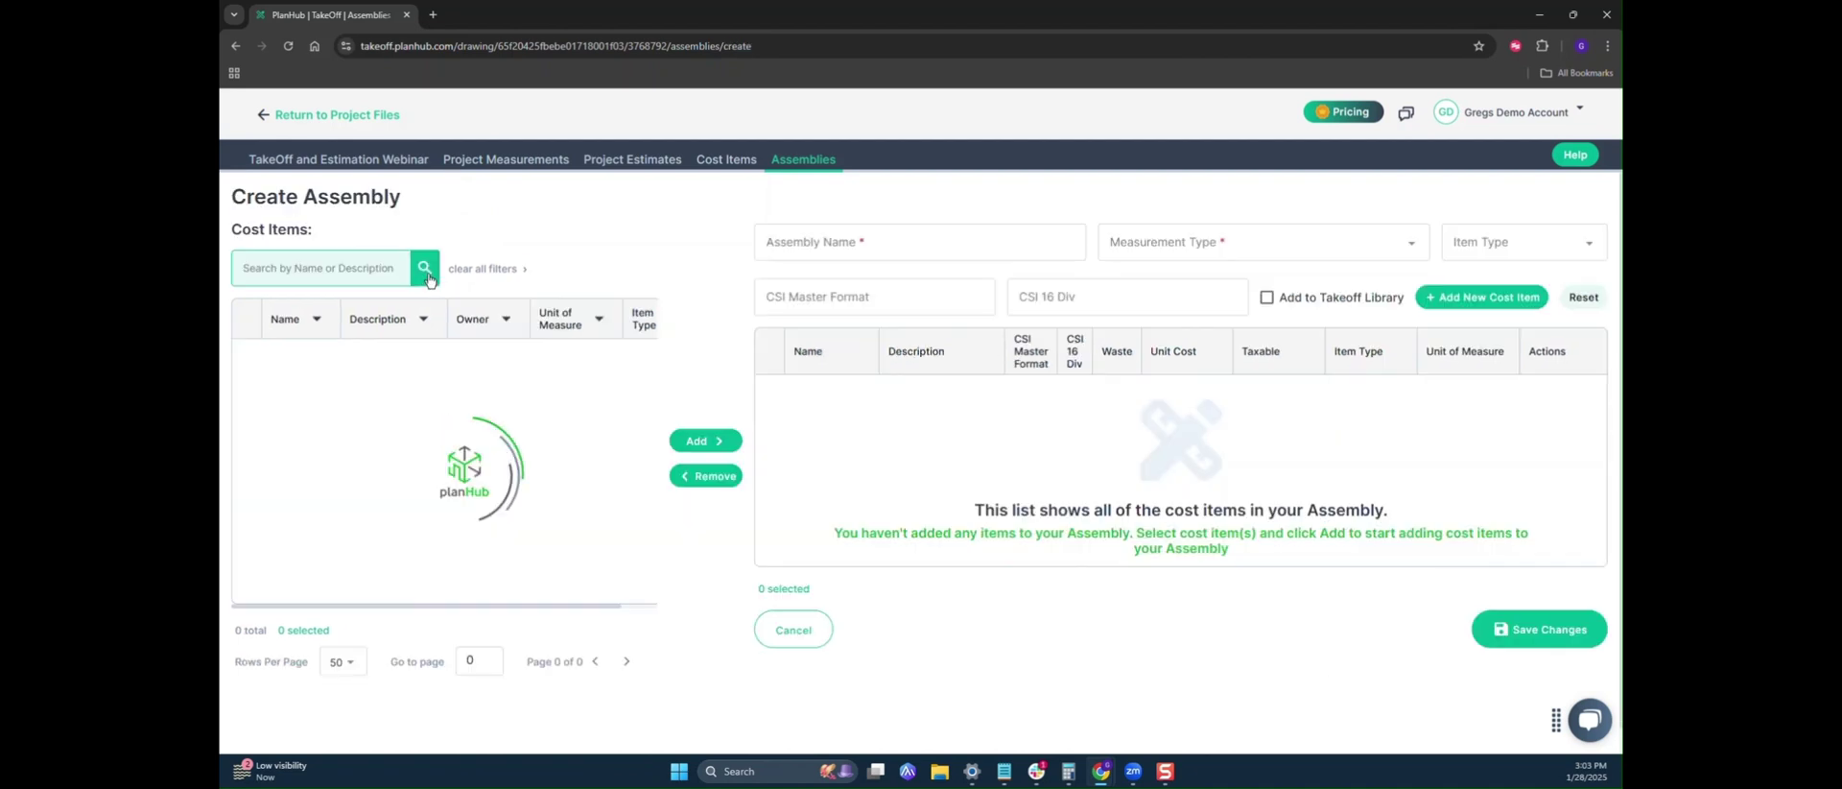
{"action": "left_click", "coordinate": [912, 253]}
{"action": "type", "text": "A"}
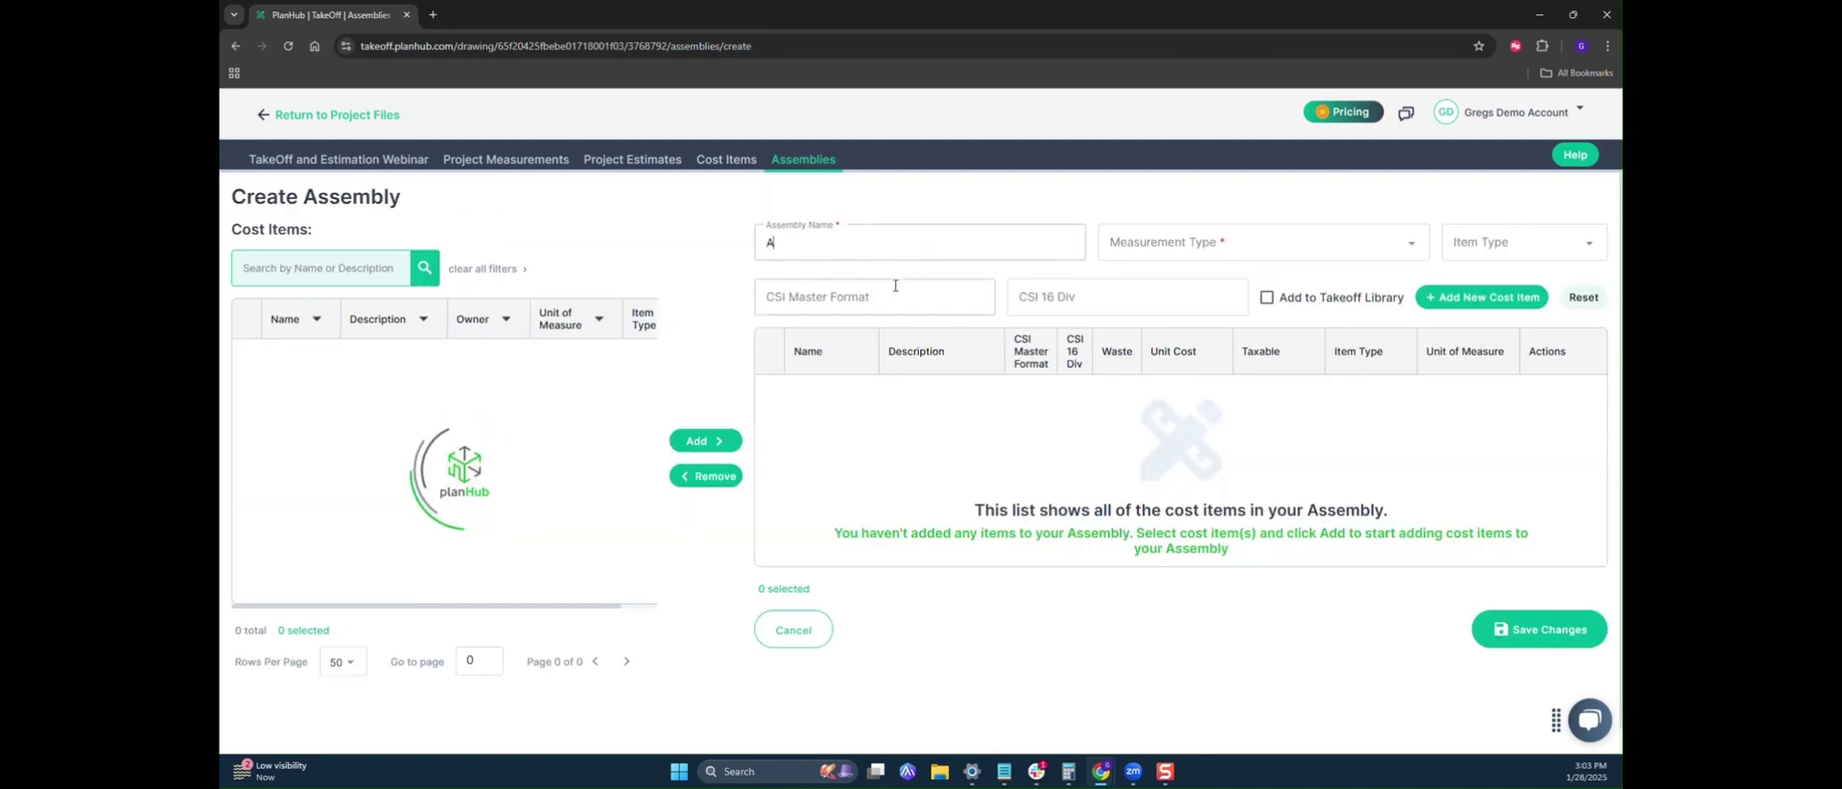
{"action": "type", "text": "sphalt "}
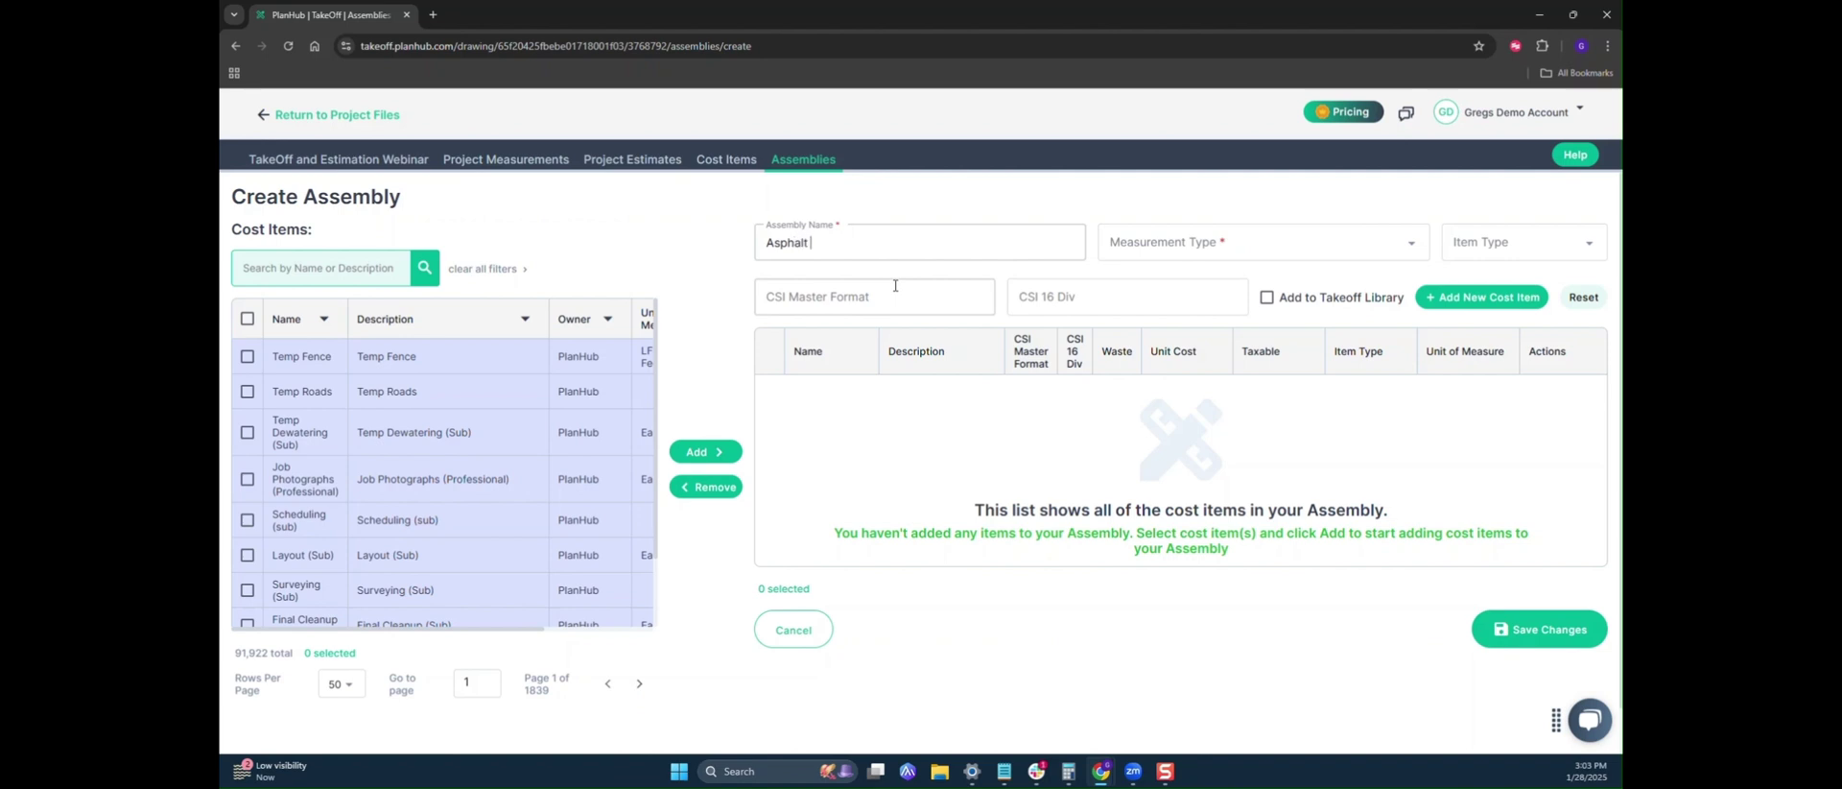
{"action": "type", "text": "Roof Labor"}
{"action": "left_click", "coordinate": [1175, 261]}
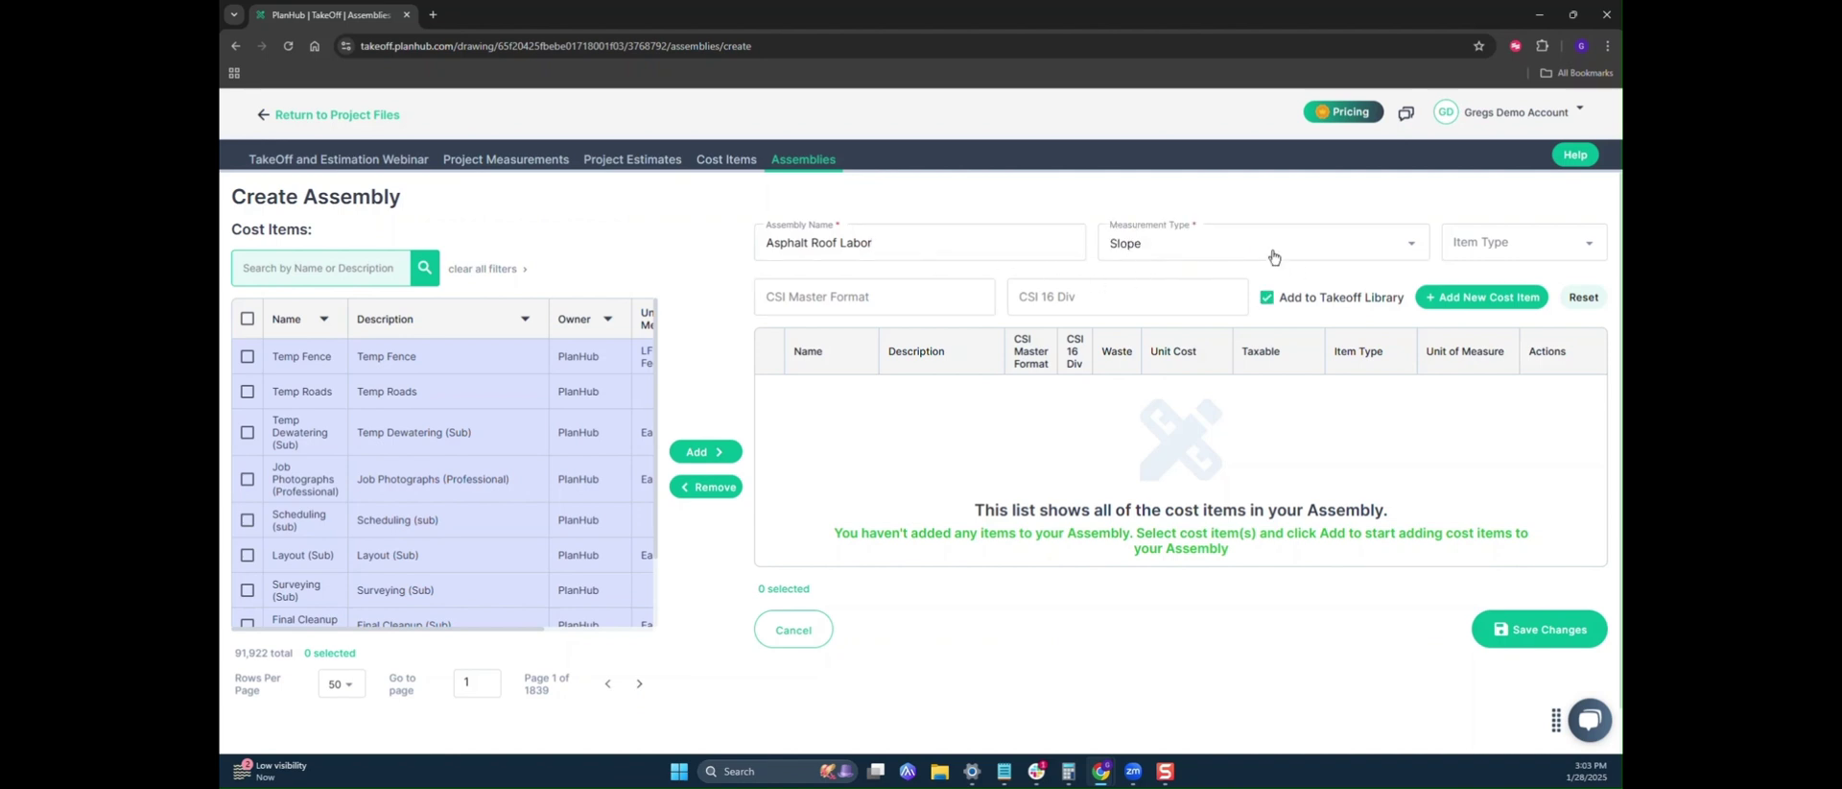
{"action": "left_click", "coordinate": [1155, 250]}
- Add a new cost item named Labor to the assembly with a unit cost of $300
{"action": "left_click", "coordinate": [1485, 296]}
{"action": "left_click", "coordinate": [874, 337]}
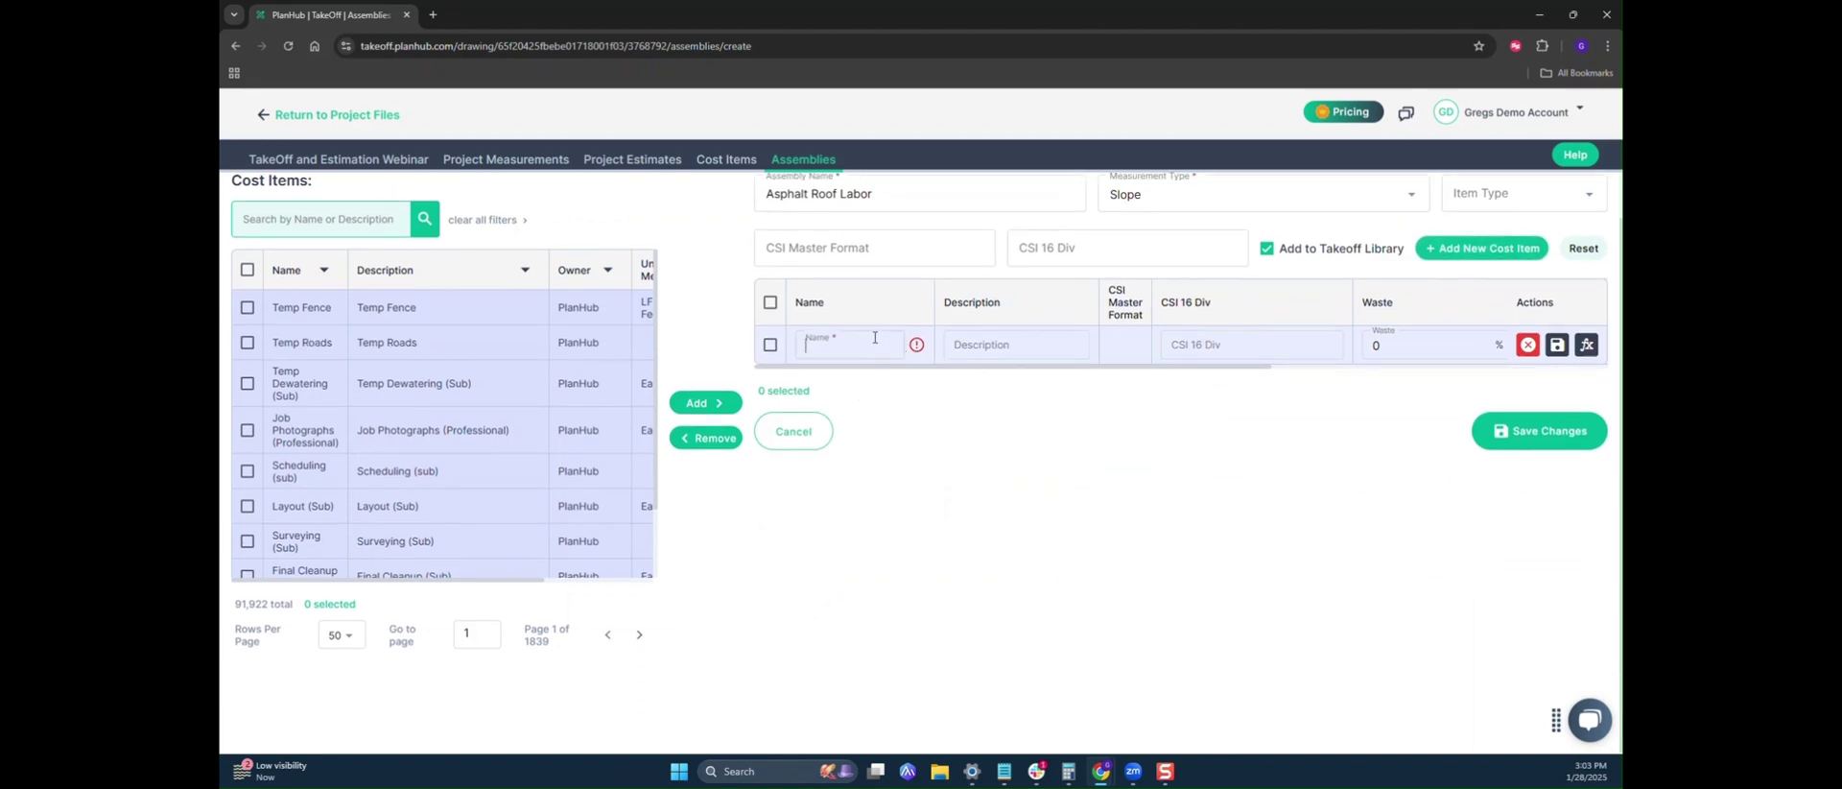
{"action": "type", "text": "Labor"}
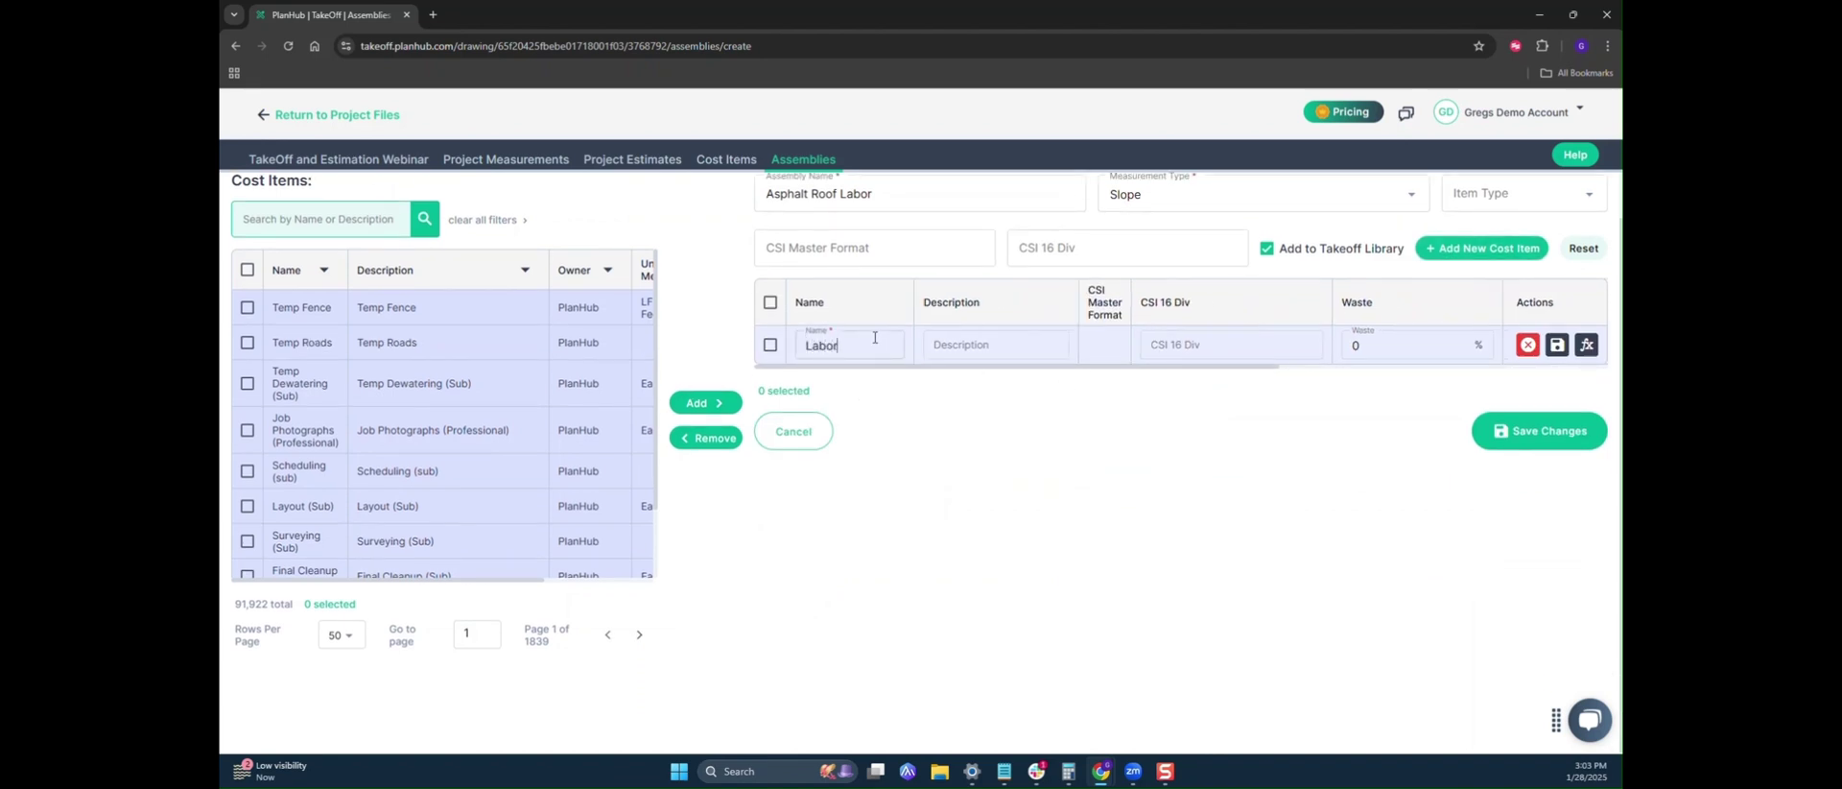
{"action": "left_click_drag", "start_coordinate": [942, 366], "coordinate": [1266, 366]}
{"action": "left_click", "coordinate": [1064, 344]}
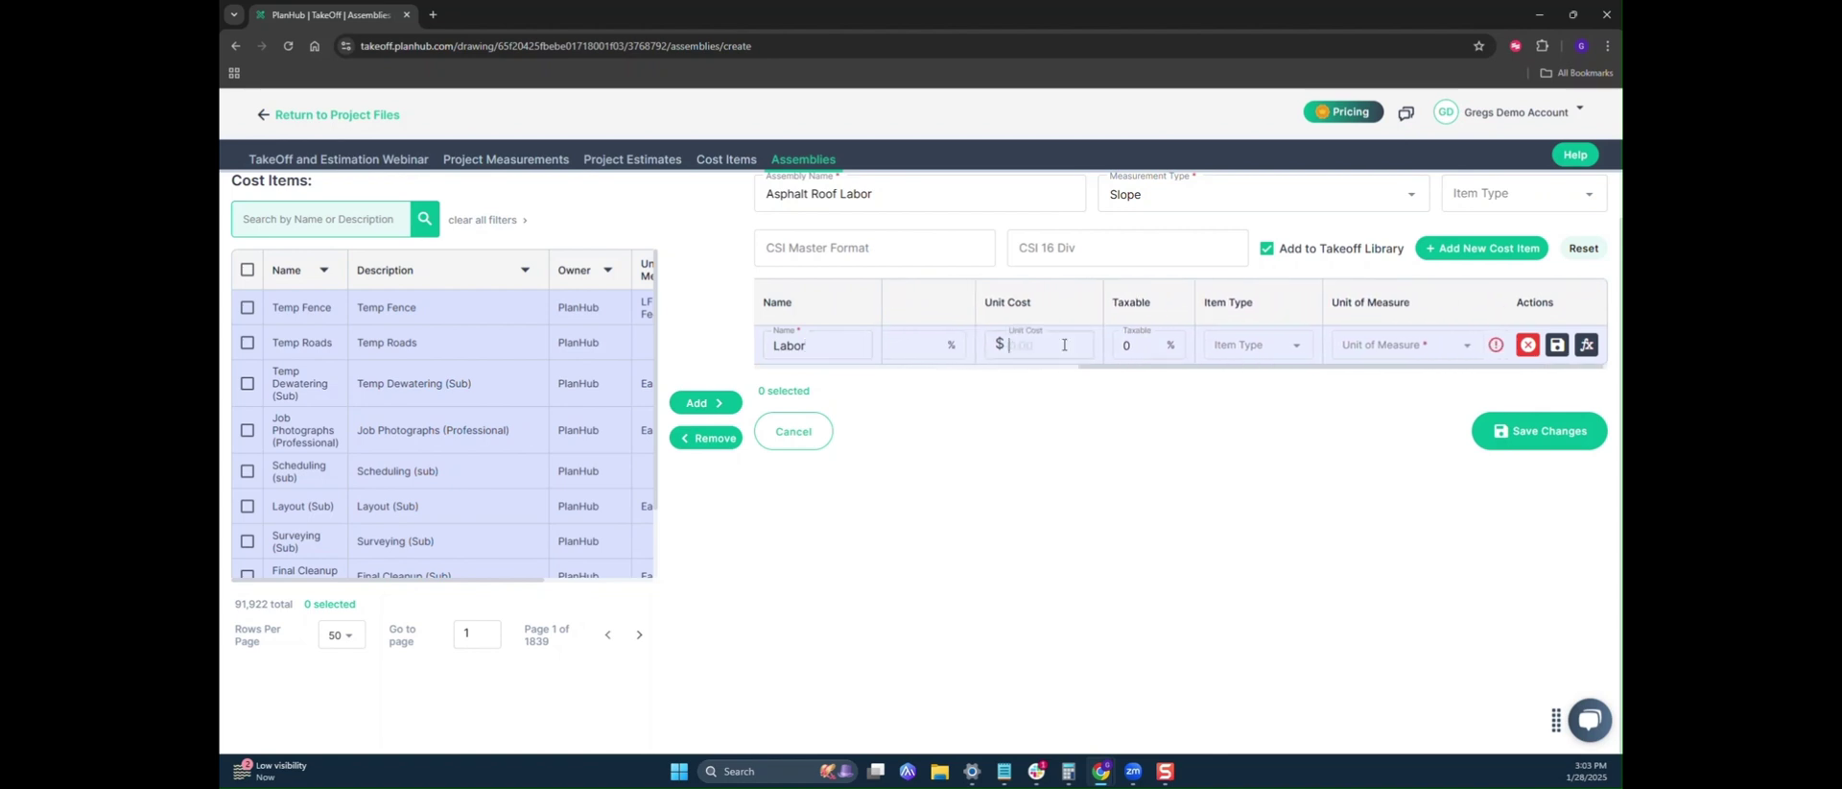
{"action": "type", "text": "300"}
- Set the Labor cost item's type to Labor and its unit of measure to SQ - Squares, and save the item
{"action": "left_click", "coordinate": [1218, 348]}
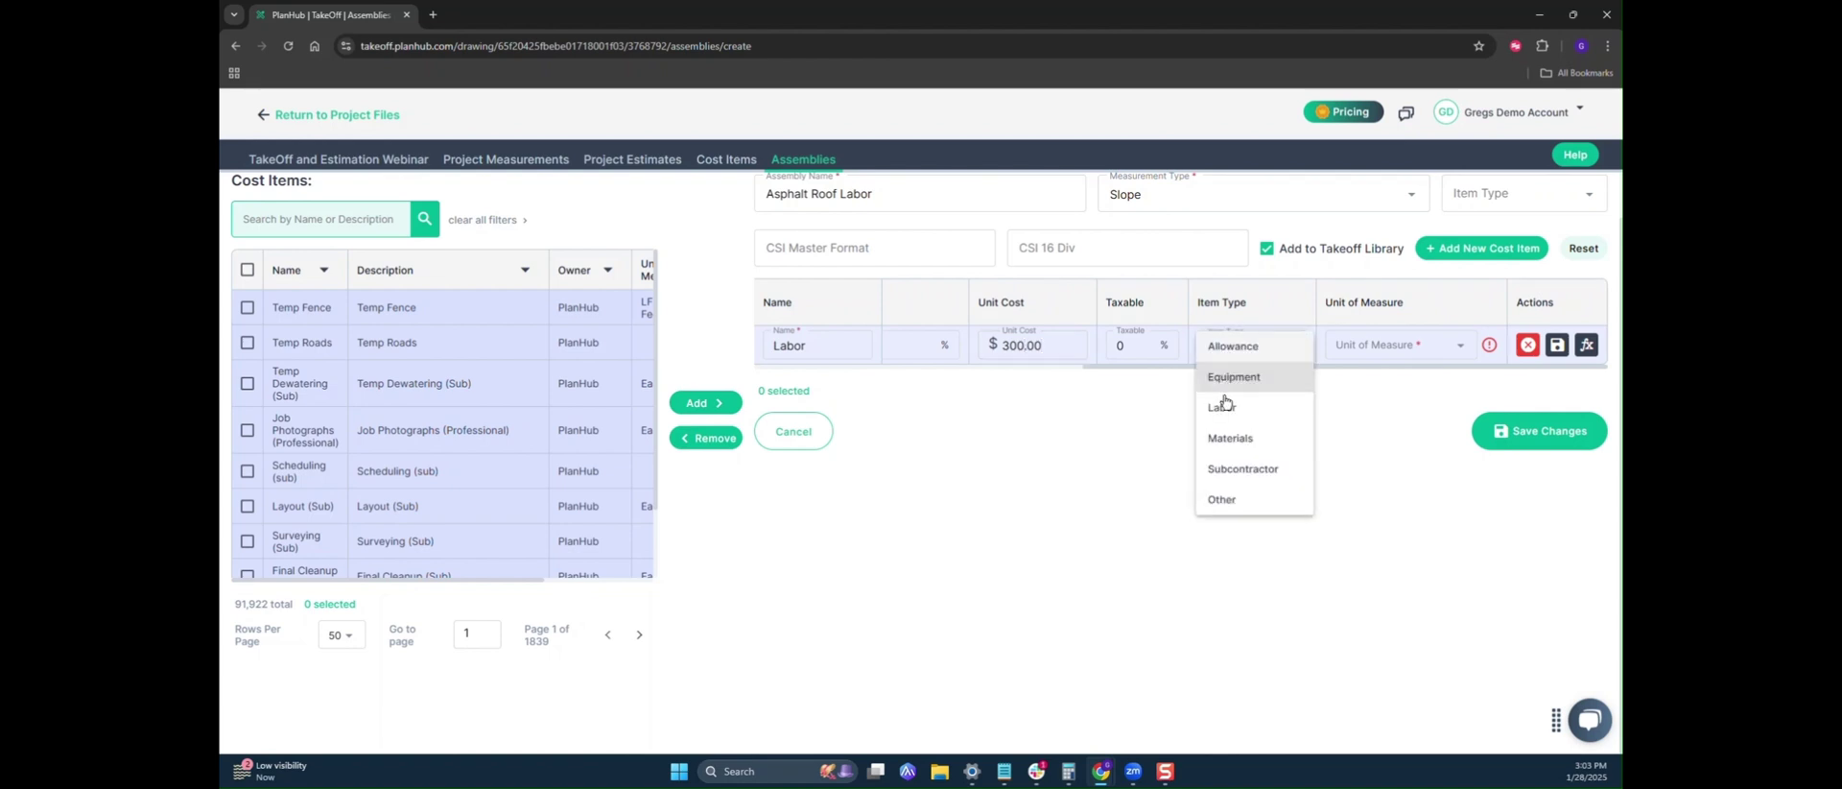
{"action": "left_click", "coordinate": [1224, 406]}
{"action": "left_click", "coordinate": [1381, 347]}
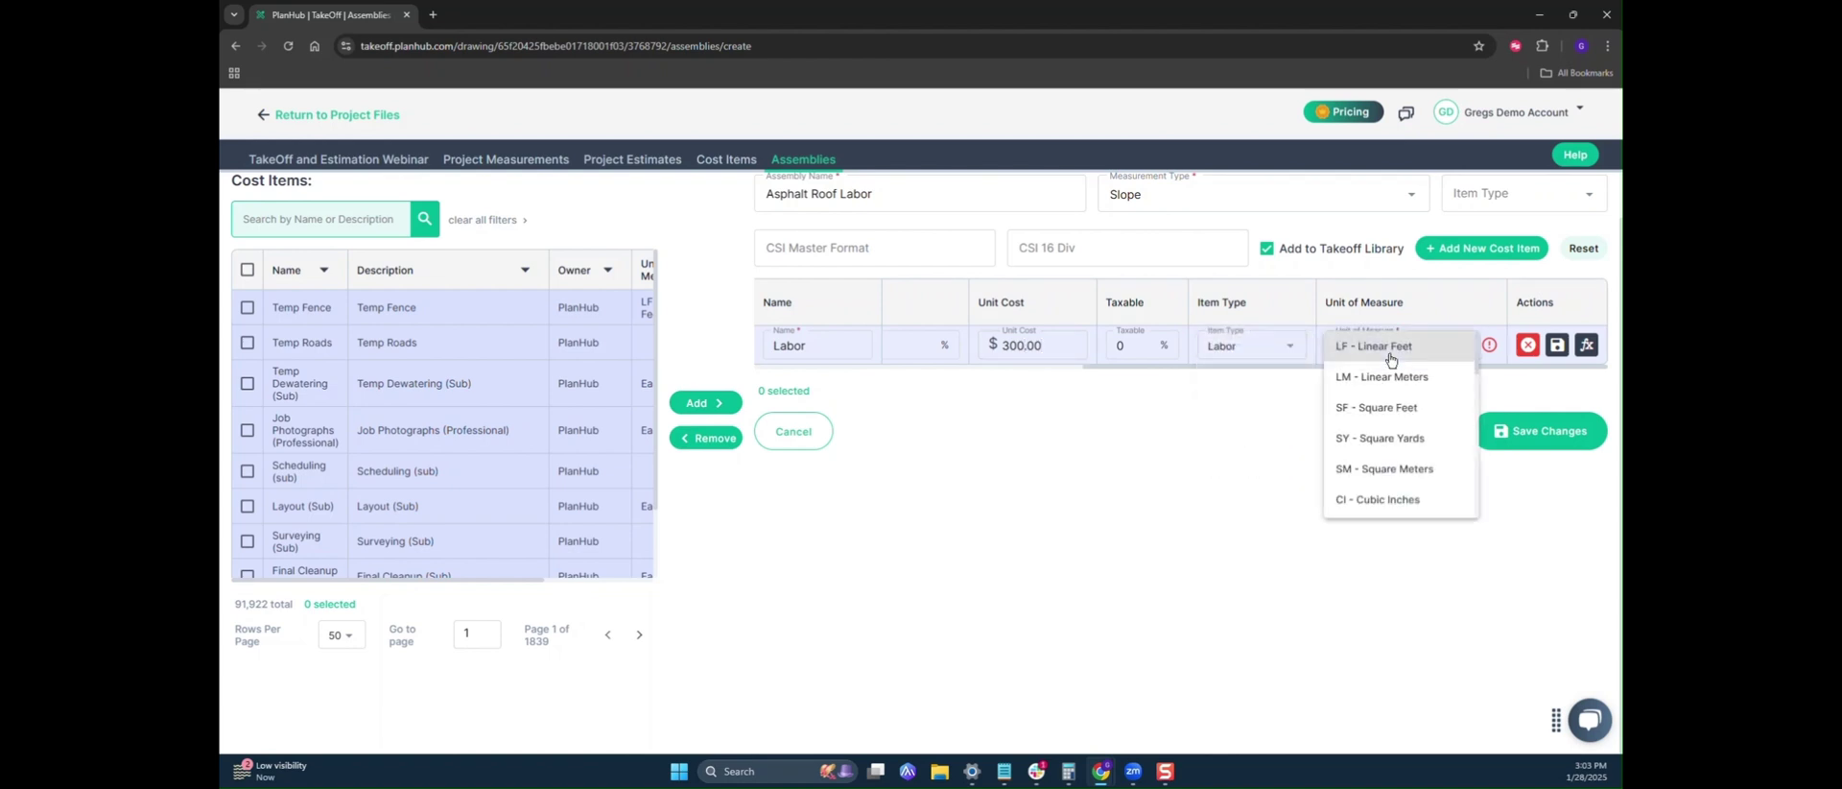
{"action": "scroll", "coordinate": [1391, 365], "scroll_direction": "down", "scroll_amount": 5}
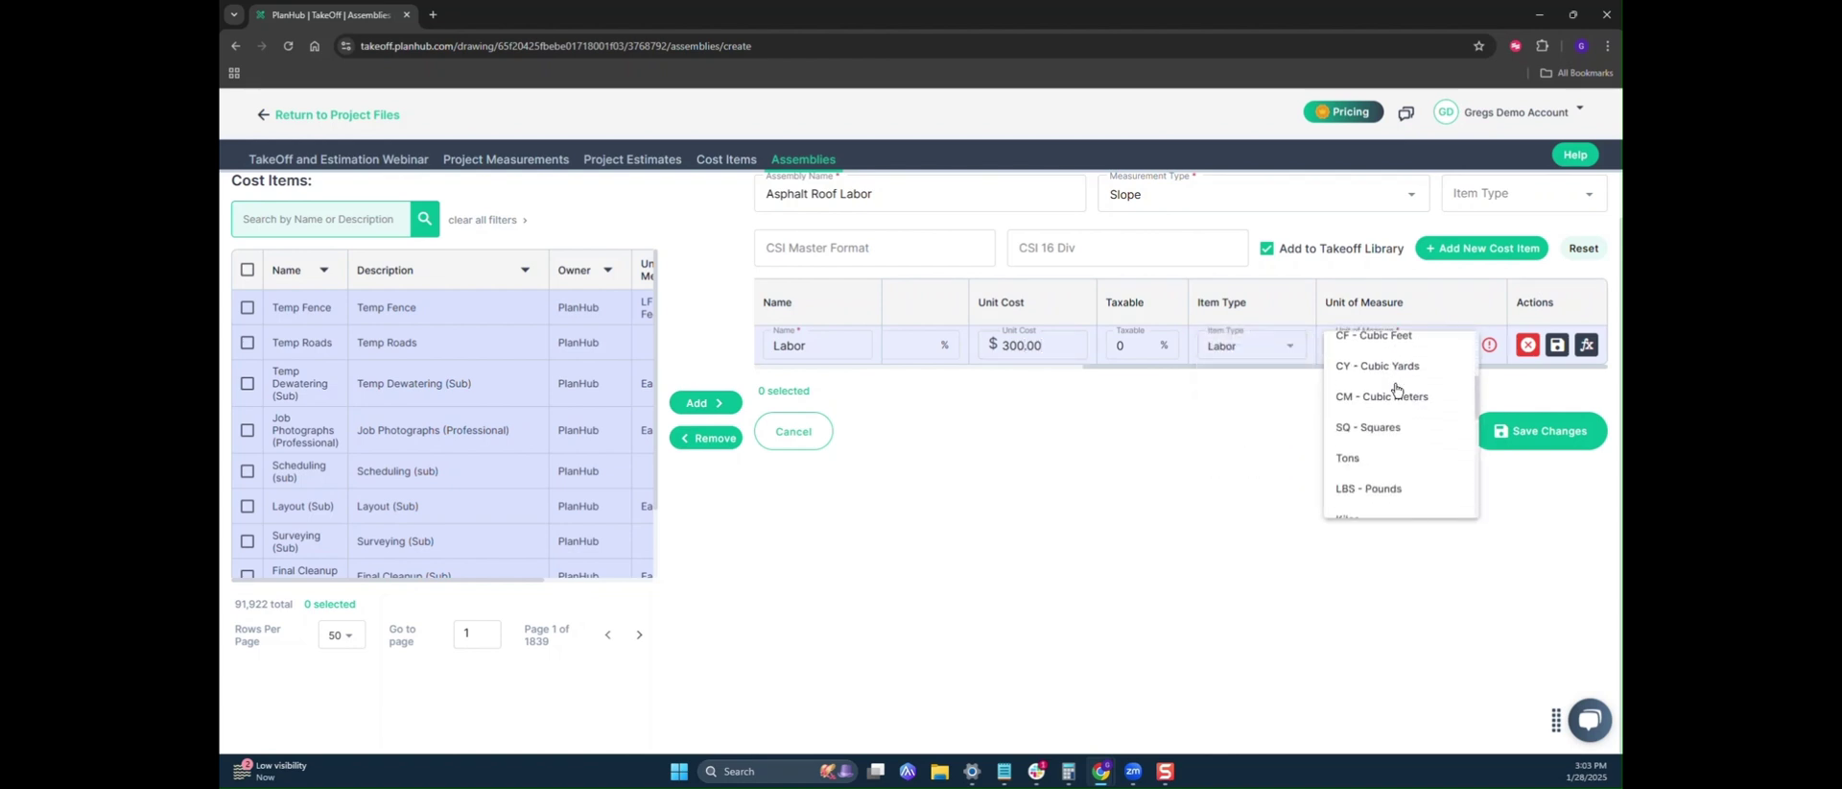
{"action": "scroll", "coordinate": [1396, 389], "scroll_direction": "up", "scroll_amount": 1}
{"action": "left_click", "coordinate": [1381, 378]}
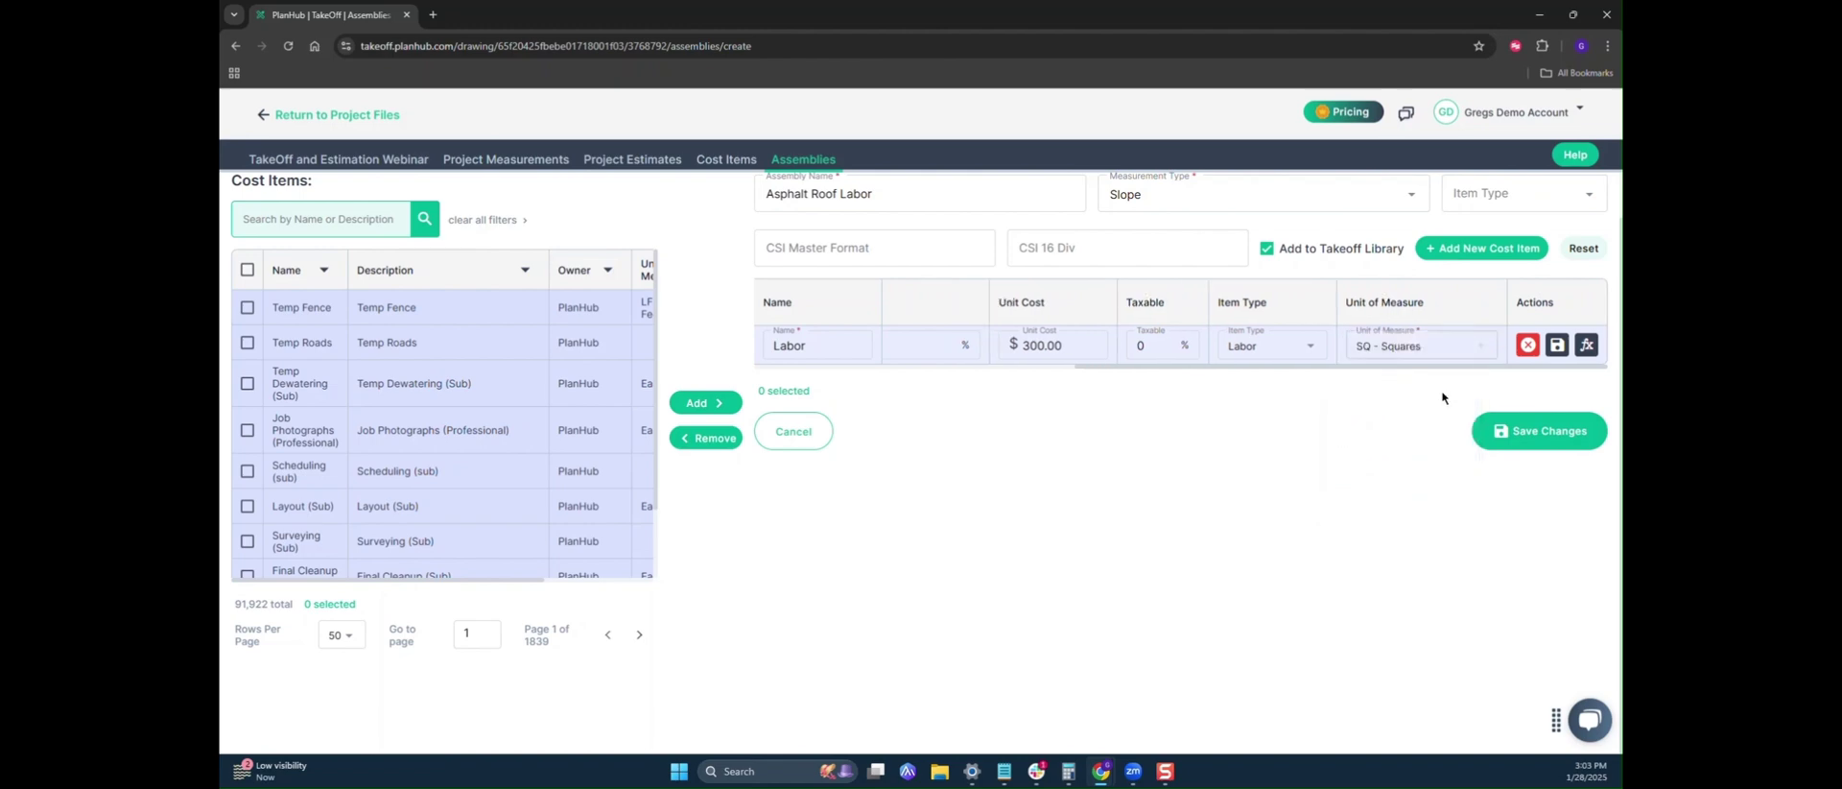
{"action": "left_click", "coordinate": [1556, 345]}
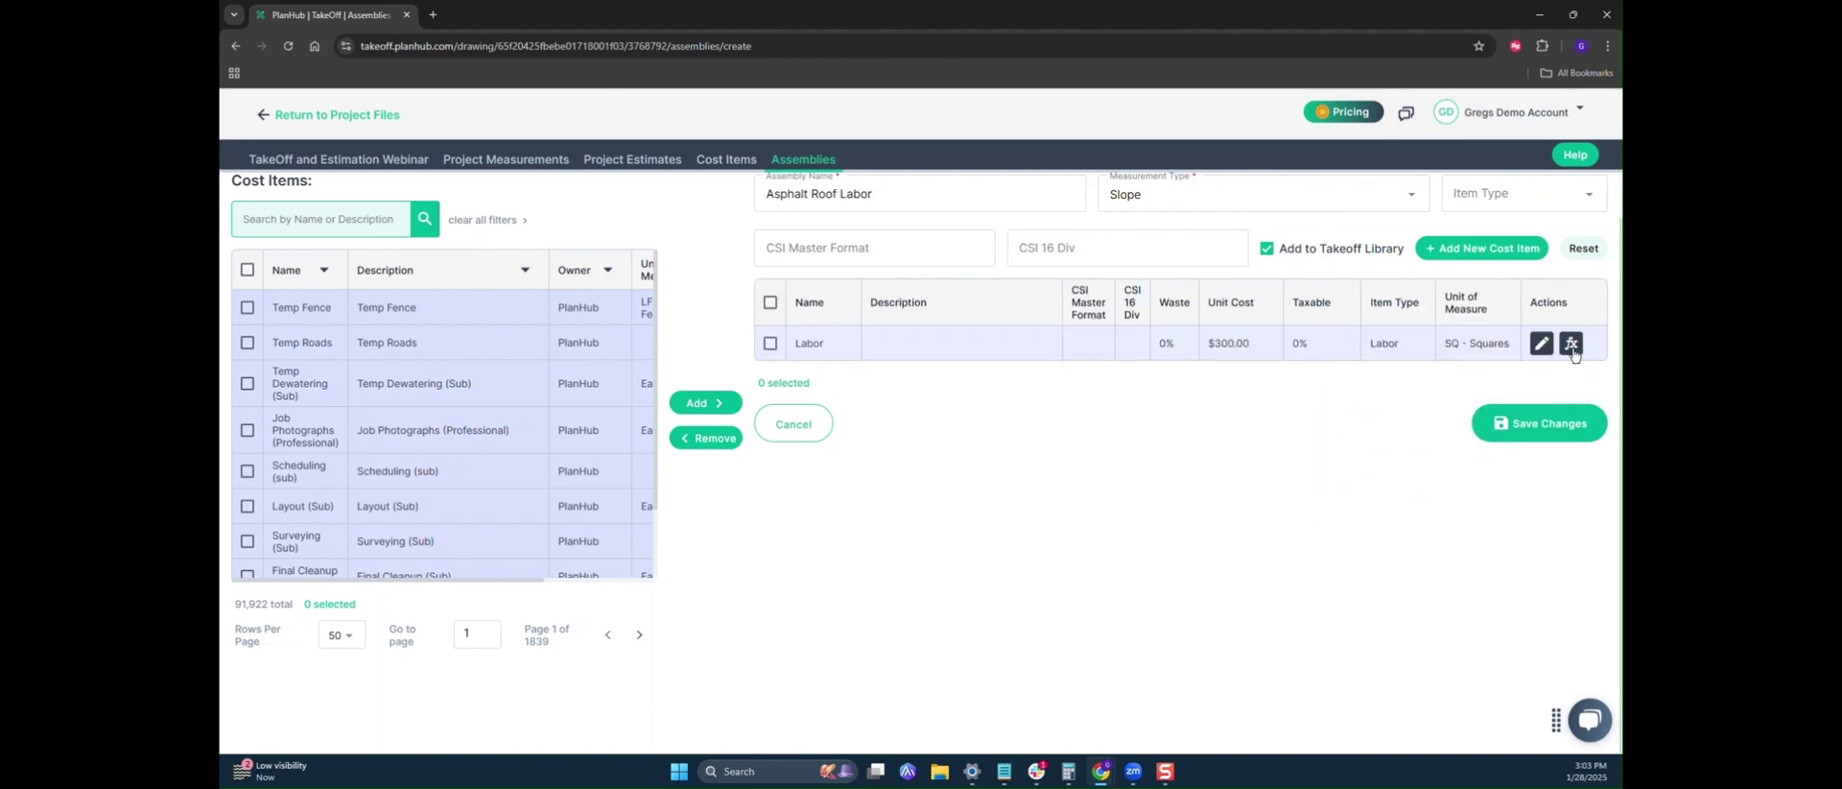
- Save a rounded-up formula "Sq Ft to Sq" as [area]/100, apply it to the Labor cost item, and save the assembly
{"action": "left_click", "coordinate": [1570, 343]}
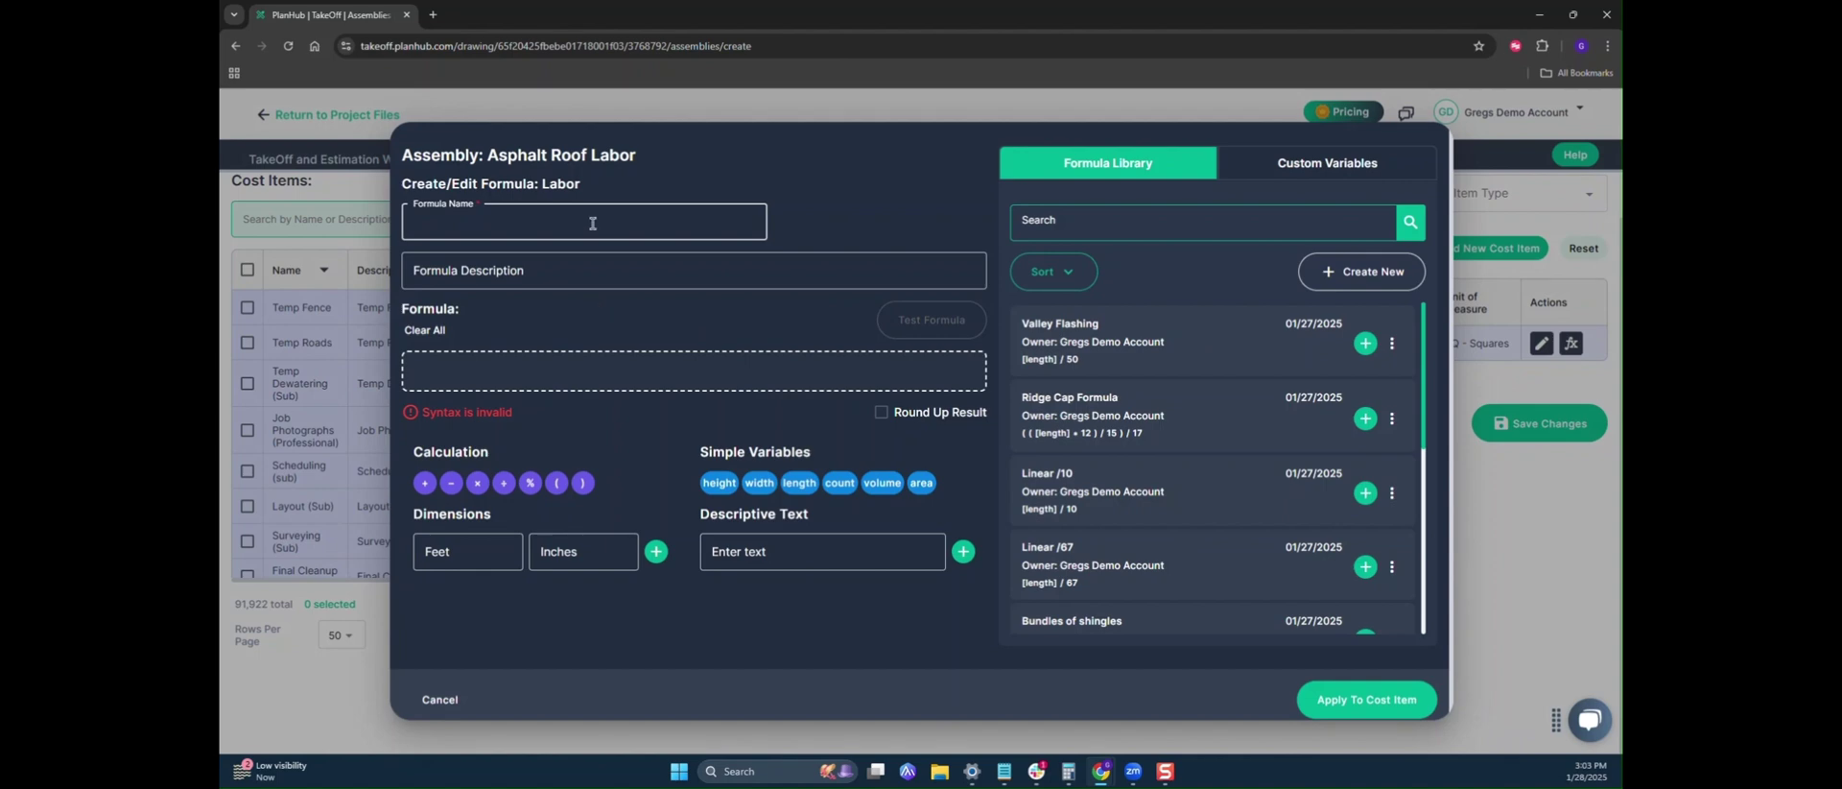
{"action": "type", "text": "Sq Ft to Sq"}
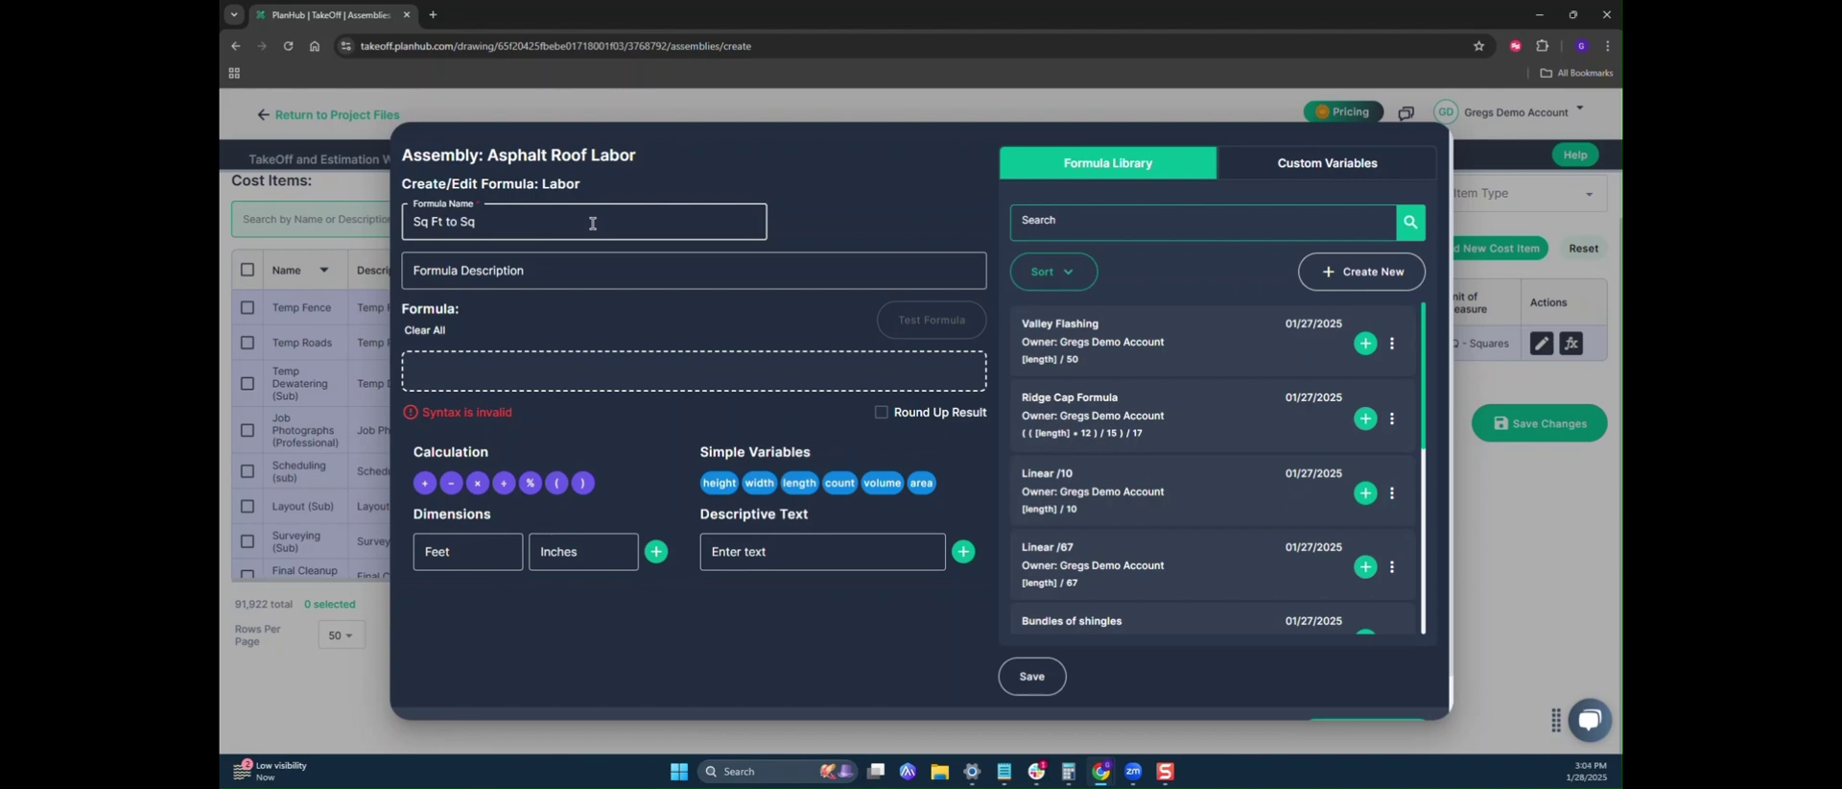
{"action": "left_click", "coordinate": [544, 377]}
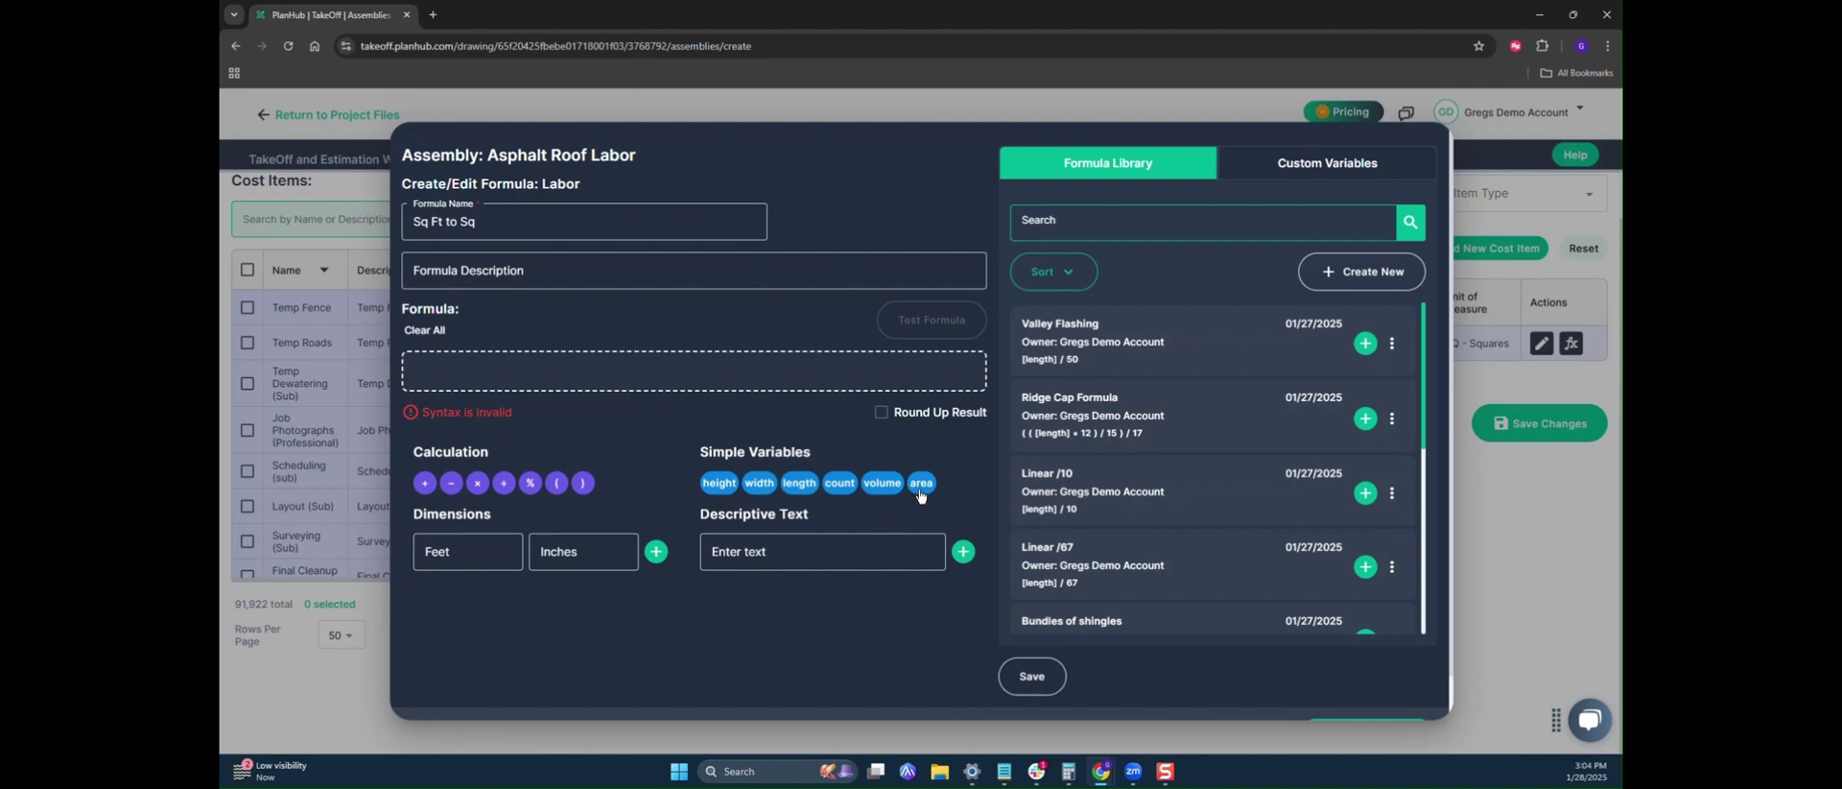
{"action": "left_click", "coordinate": [919, 487]}
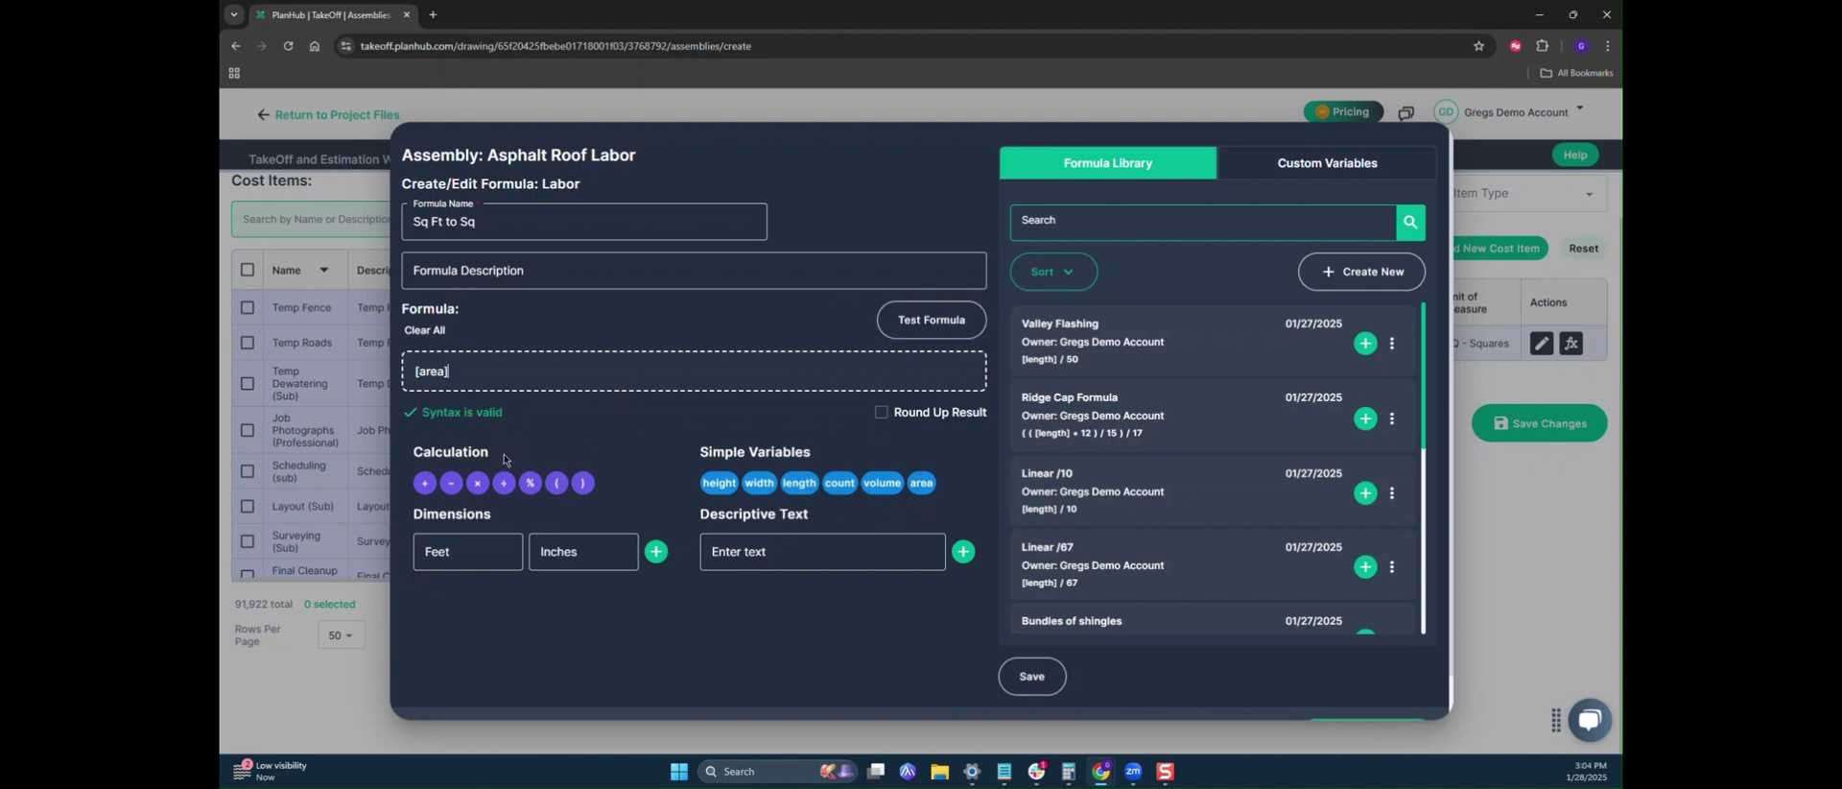
{"action": "left_click", "coordinate": [503, 487]}
{"action": "type", "text": "100"}
{"action": "left_click", "coordinate": [1032, 675]}
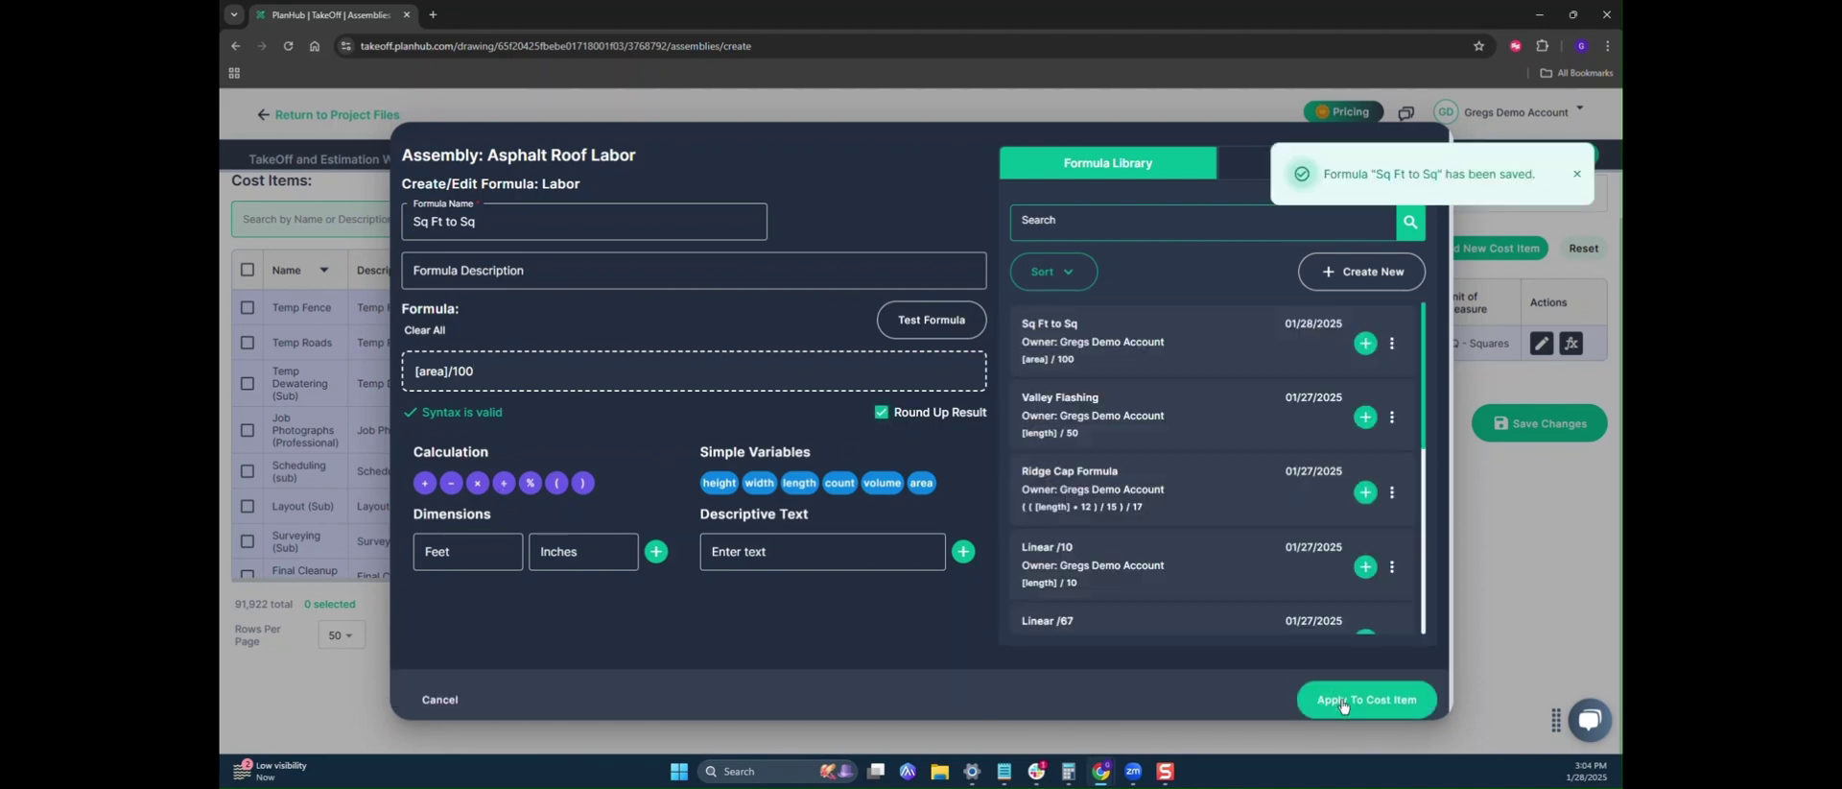
{"action": "left_click", "coordinate": [1352, 699]}
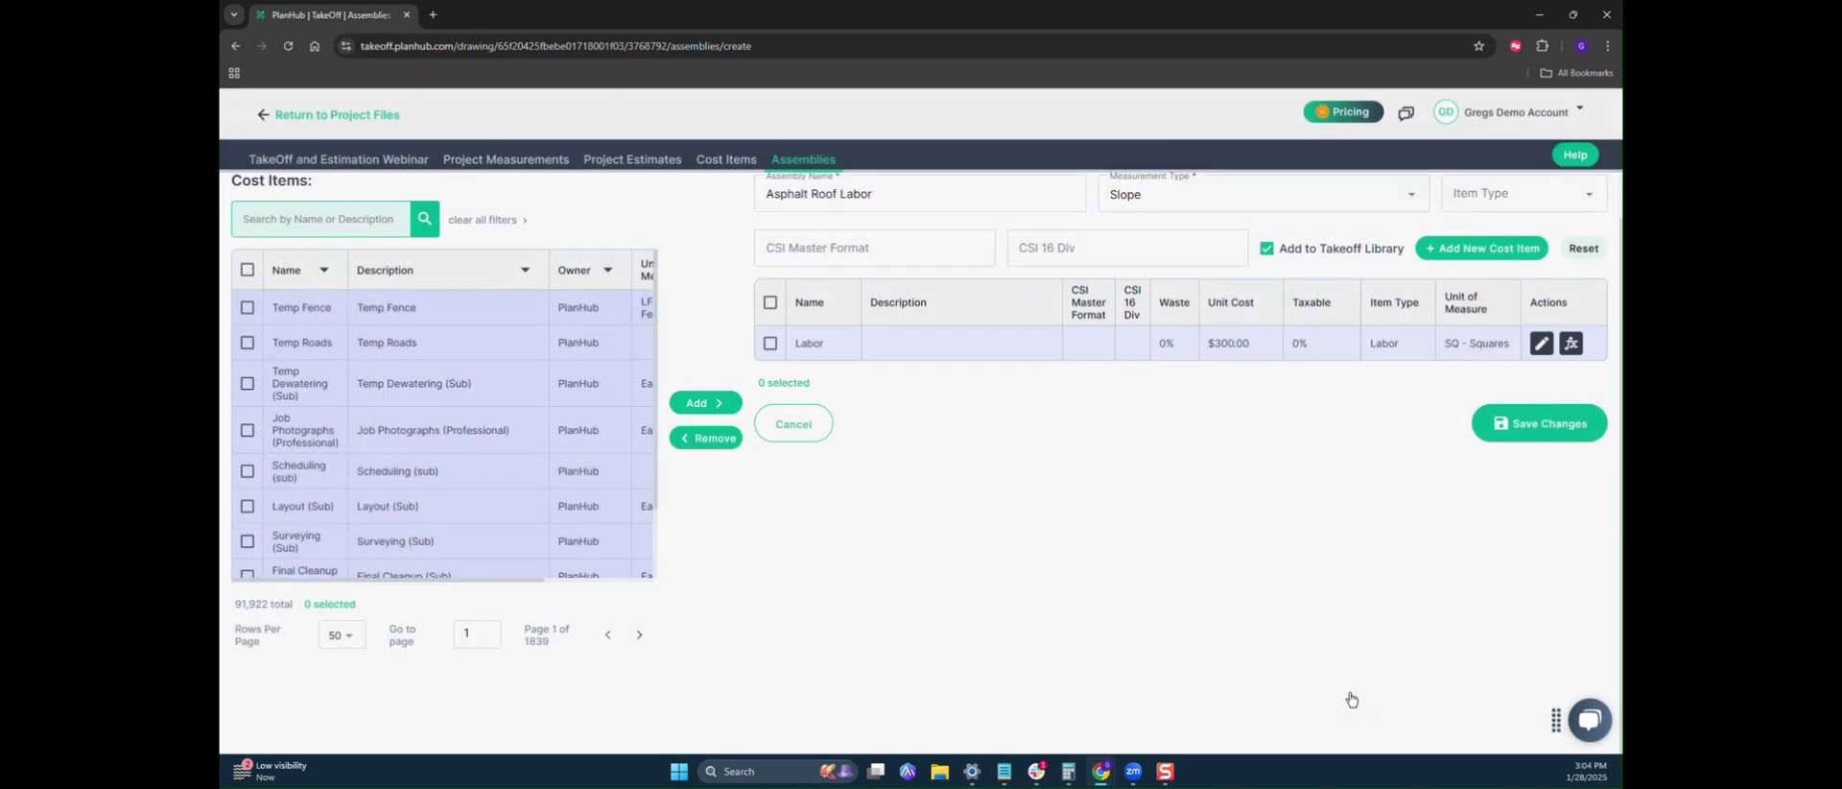
{"action": "left_click", "coordinate": [1538, 423]}
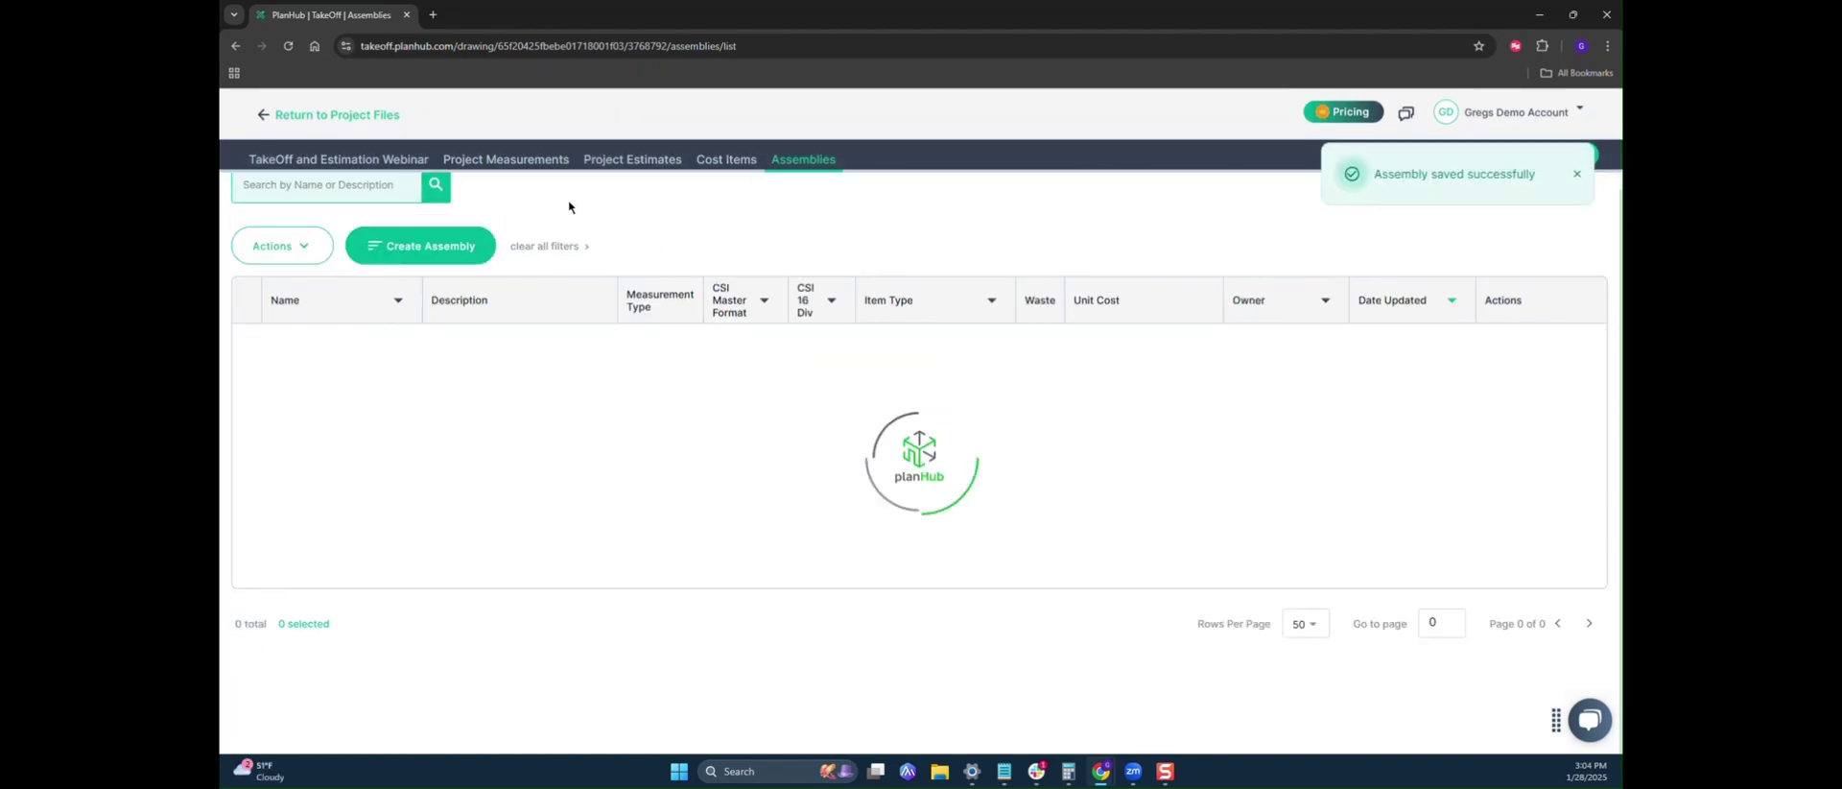
- Send the Main Roof area measurement to the Asphalt Roof Labor assembly in the Asphalt estimate and insert its values
{"action": "left_click", "coordinate": [390, 160]}
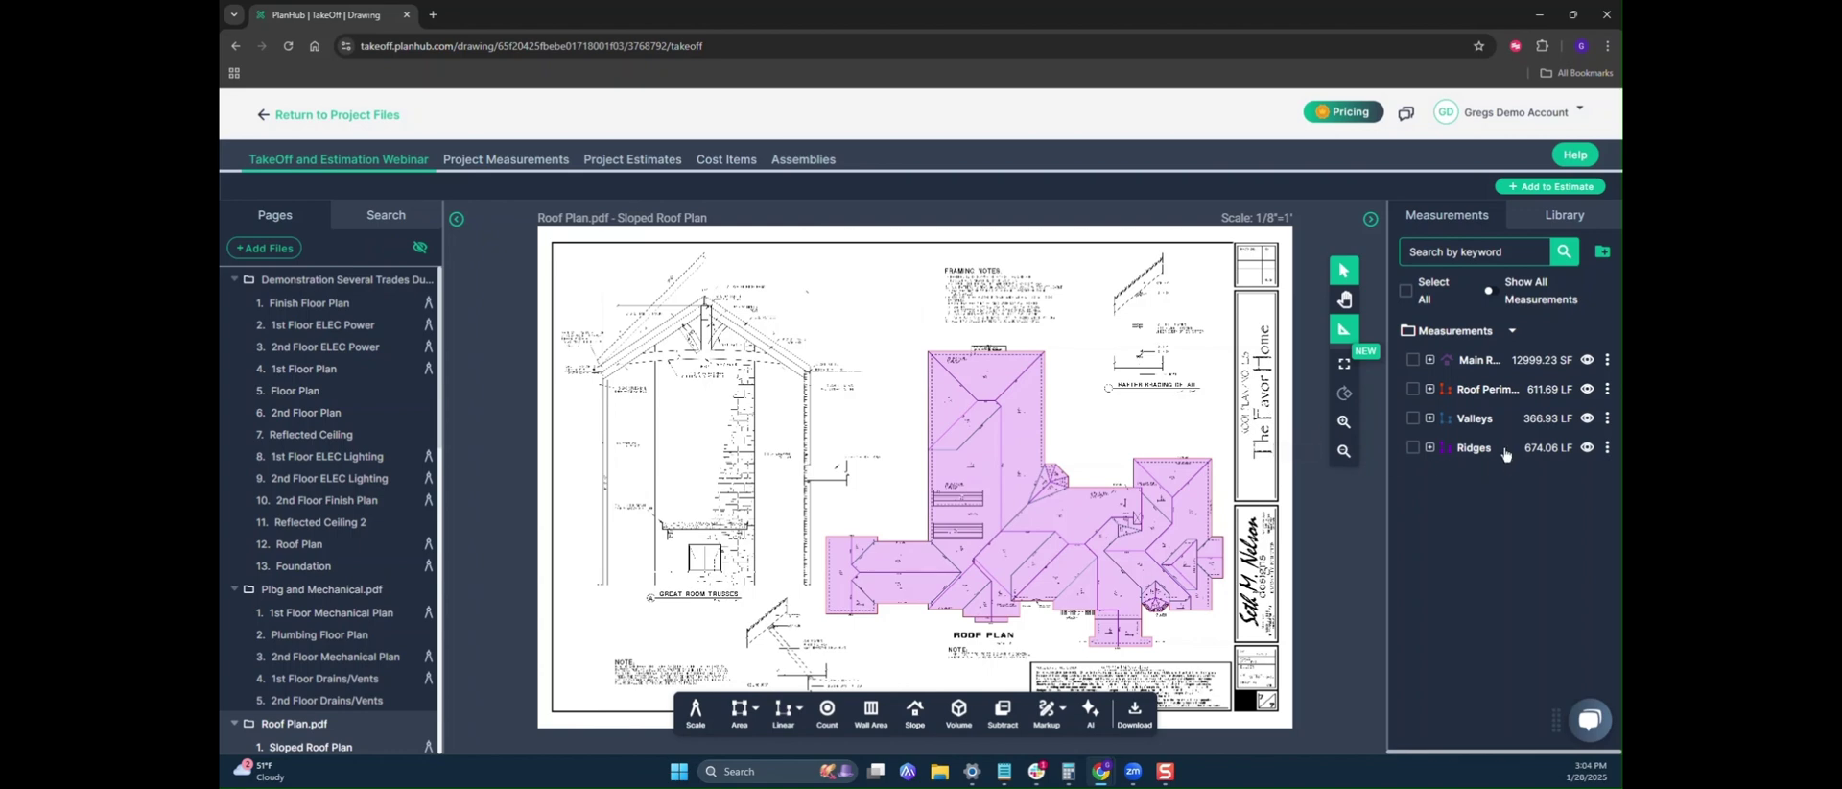
{"action": "right_click", "coordinate": [1483, 363]}
{"action": "left_click", "coordinate": [1546, 407]}
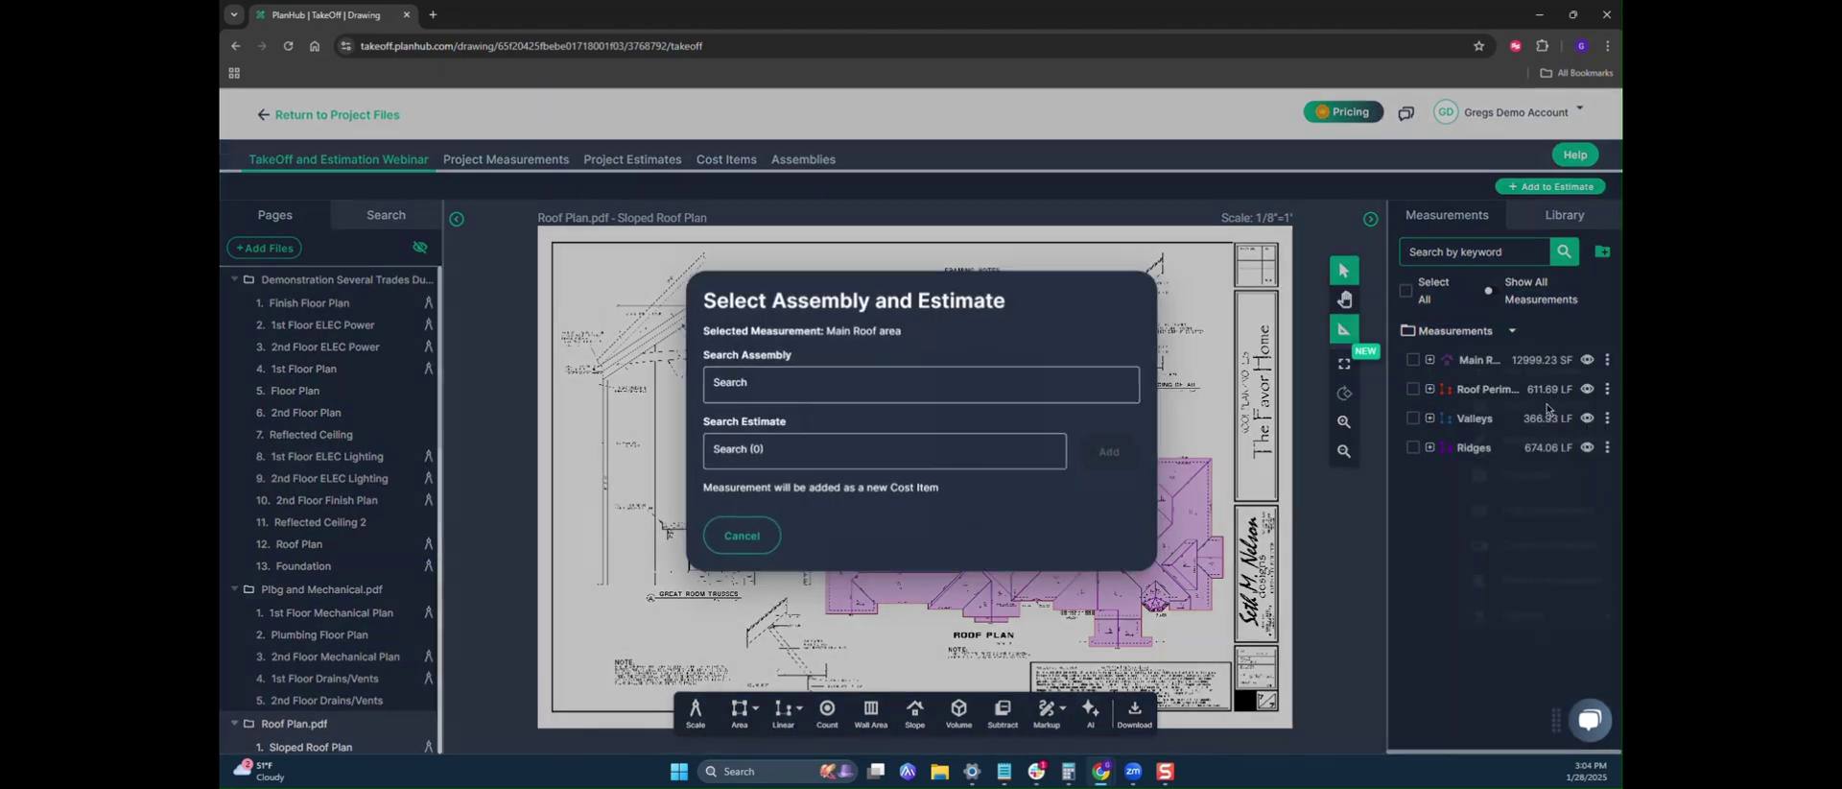
{"action": "scroll", "coordinate": [924, 482], "scroll_direction": "down", "scroll_amount": 1}
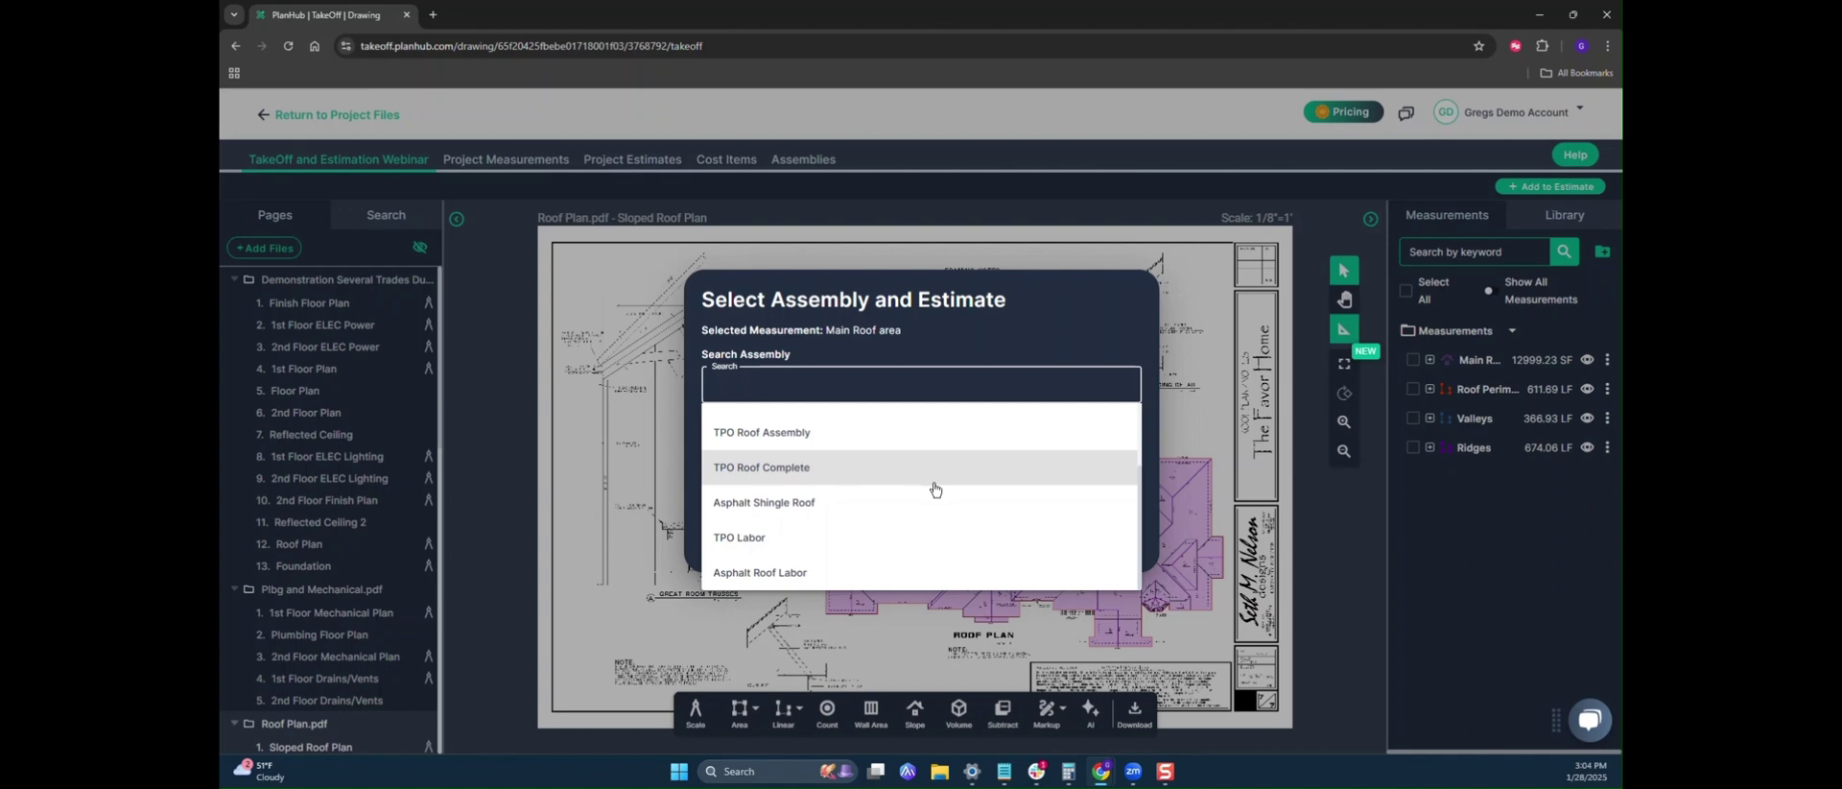
{"action": "left_click", "coordinate": [835, 571]}
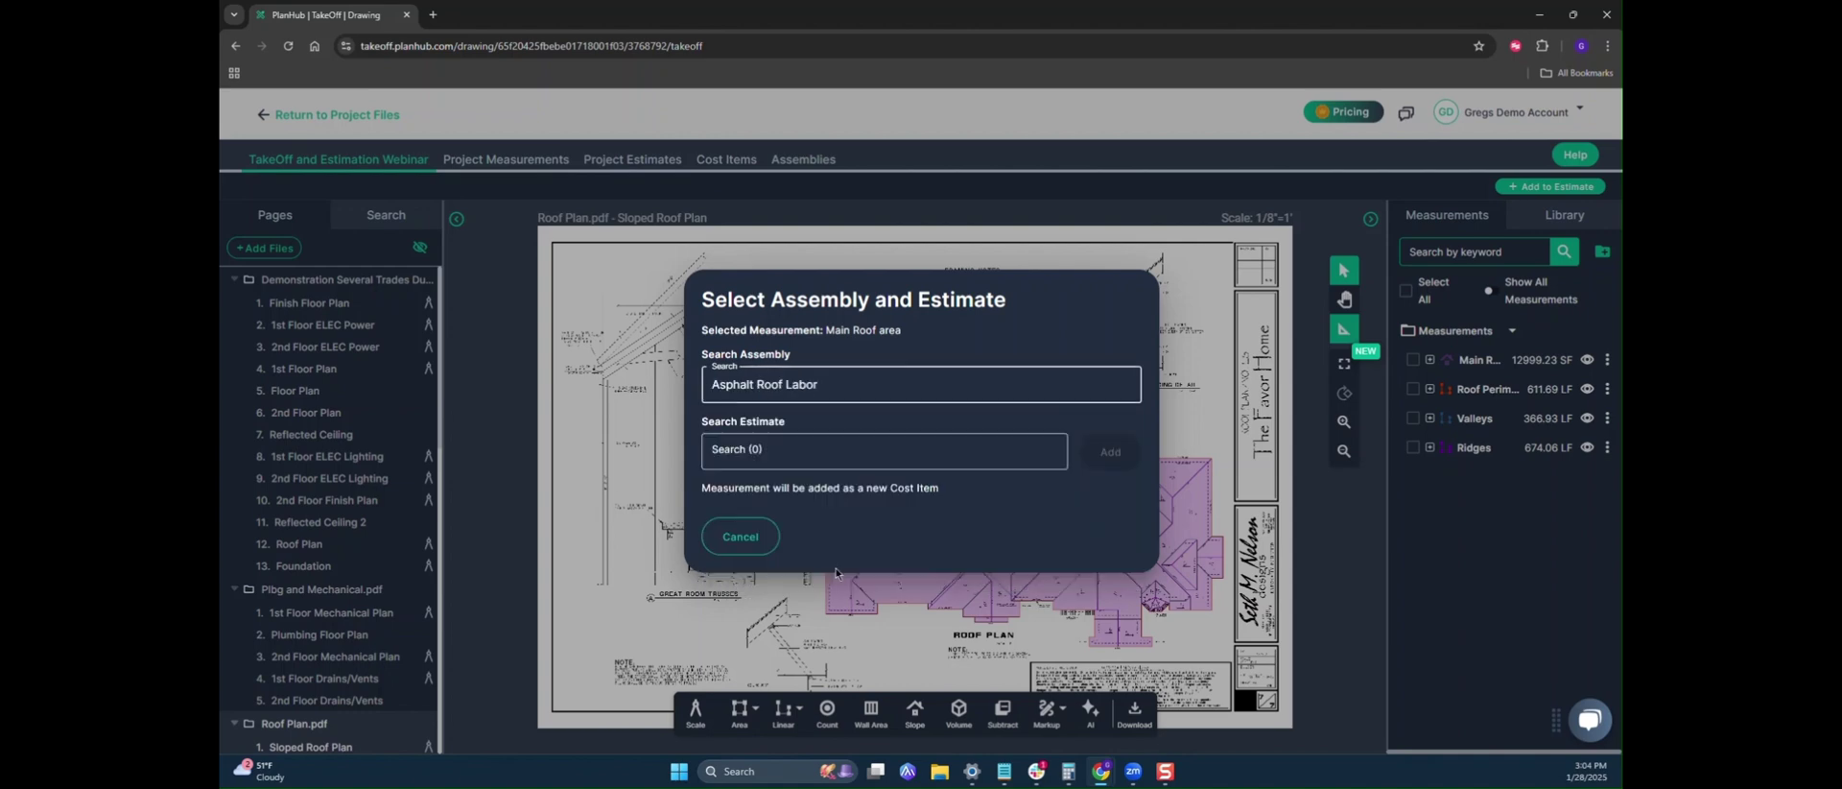
{"action": "left_click", "coordinate": [815, 451]}
{"action": "left_click", "coordinate": [754, 560]}
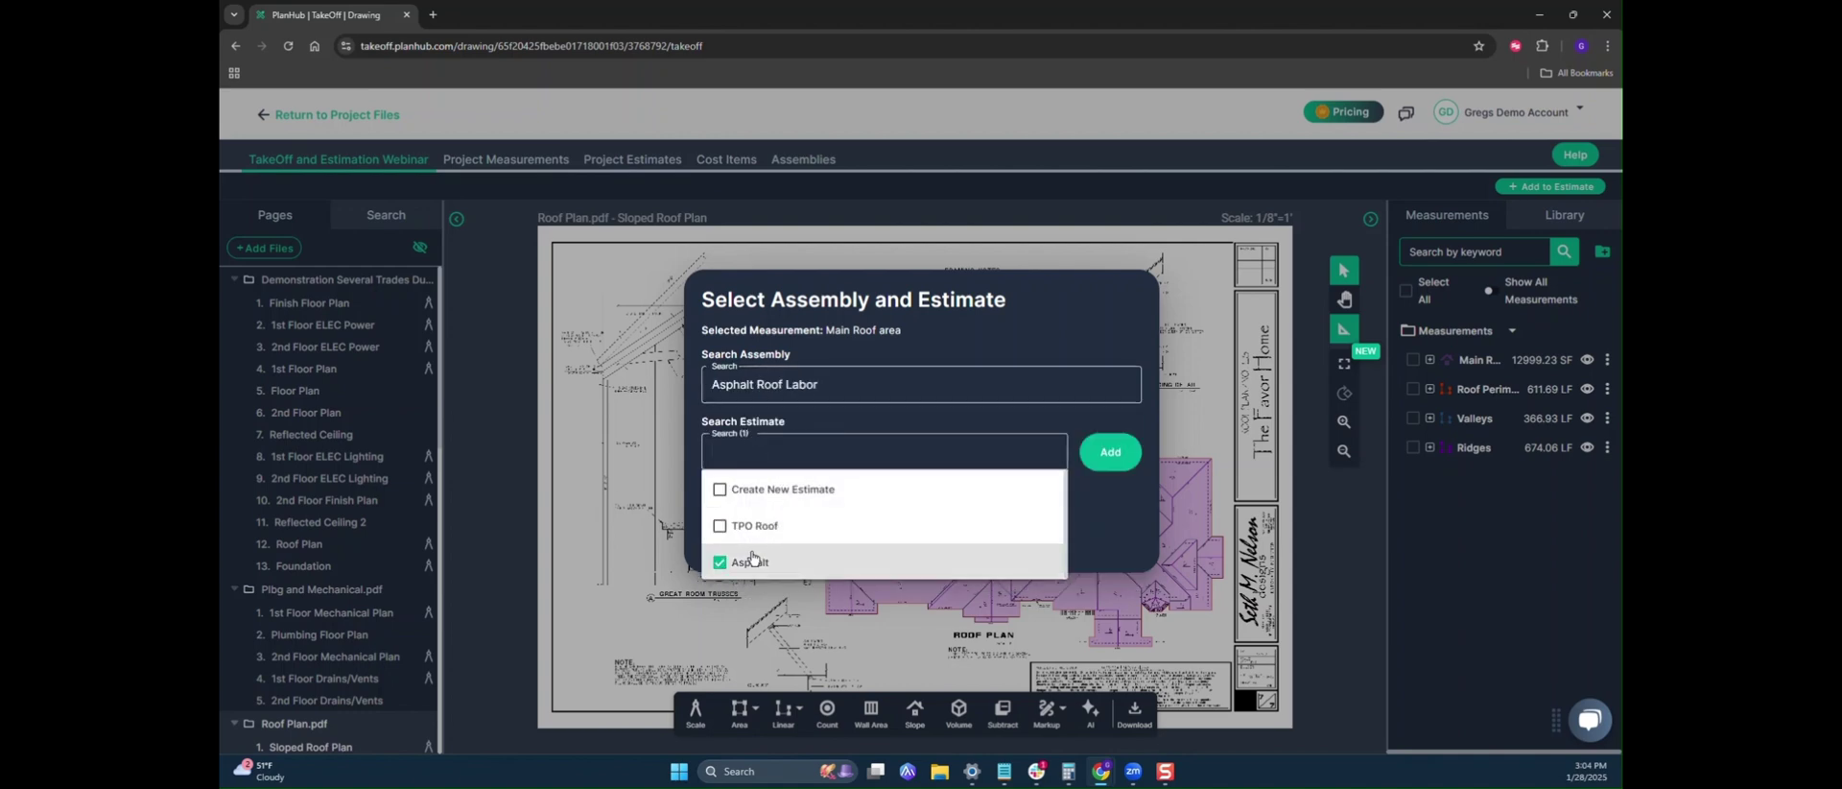
{"action": "left_click", "coordinate": [1105, 472]}
{"action": "left_click", "coordinate": [1311, 557]}
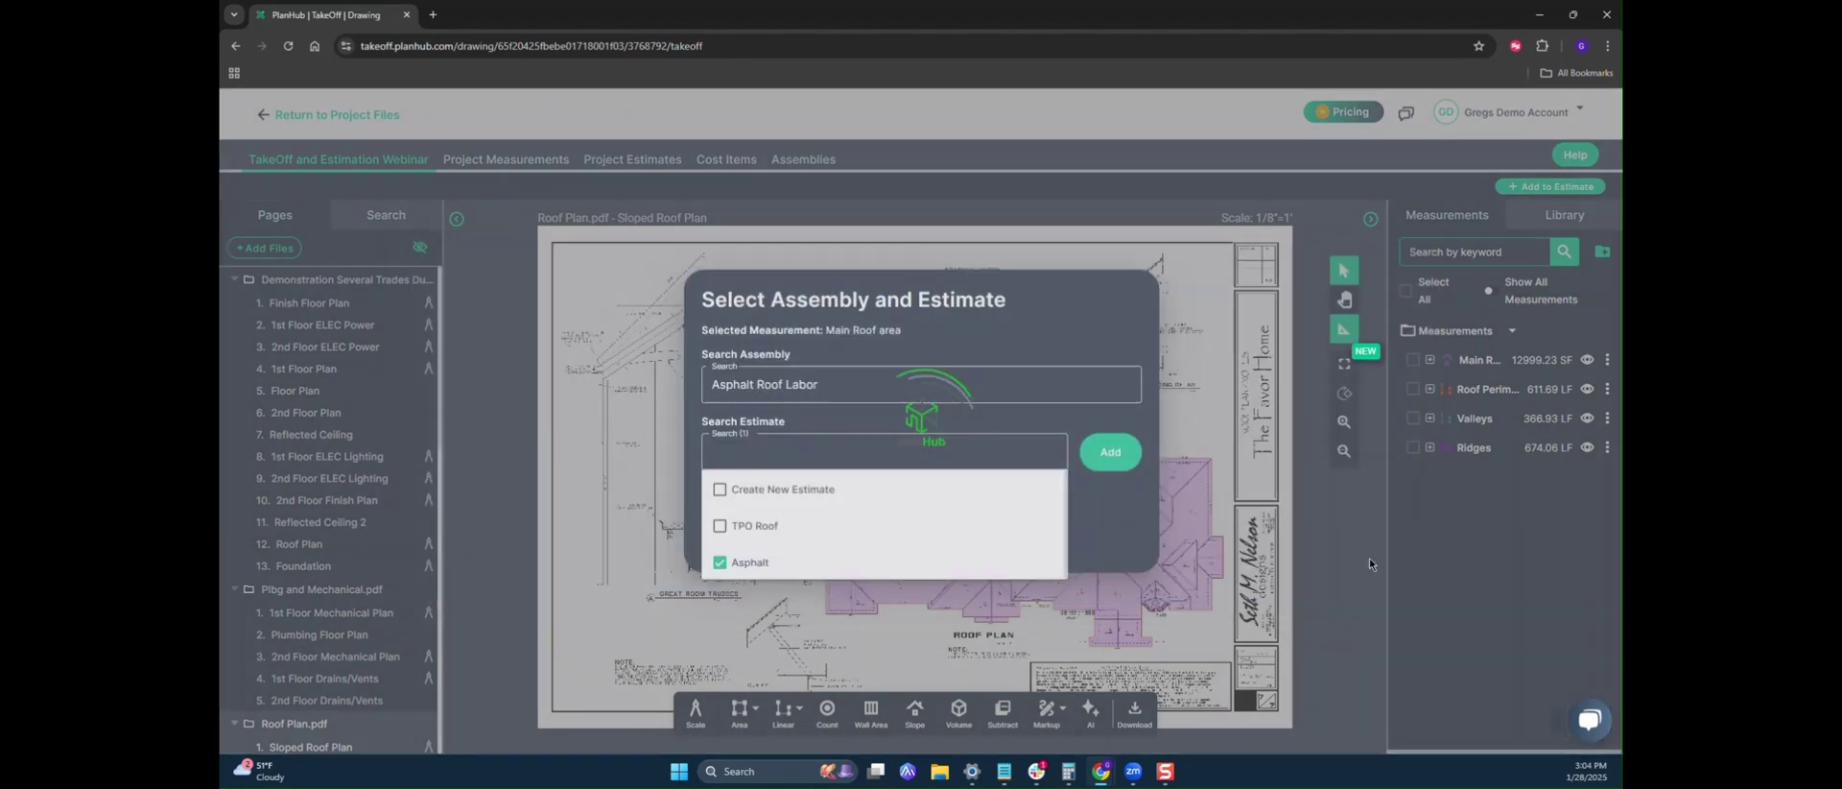
- Open the Asphalt estimate in the project estimates and review each measurement's subtotal and total
{"action": "left_click", "coordinate": [636, 165]}
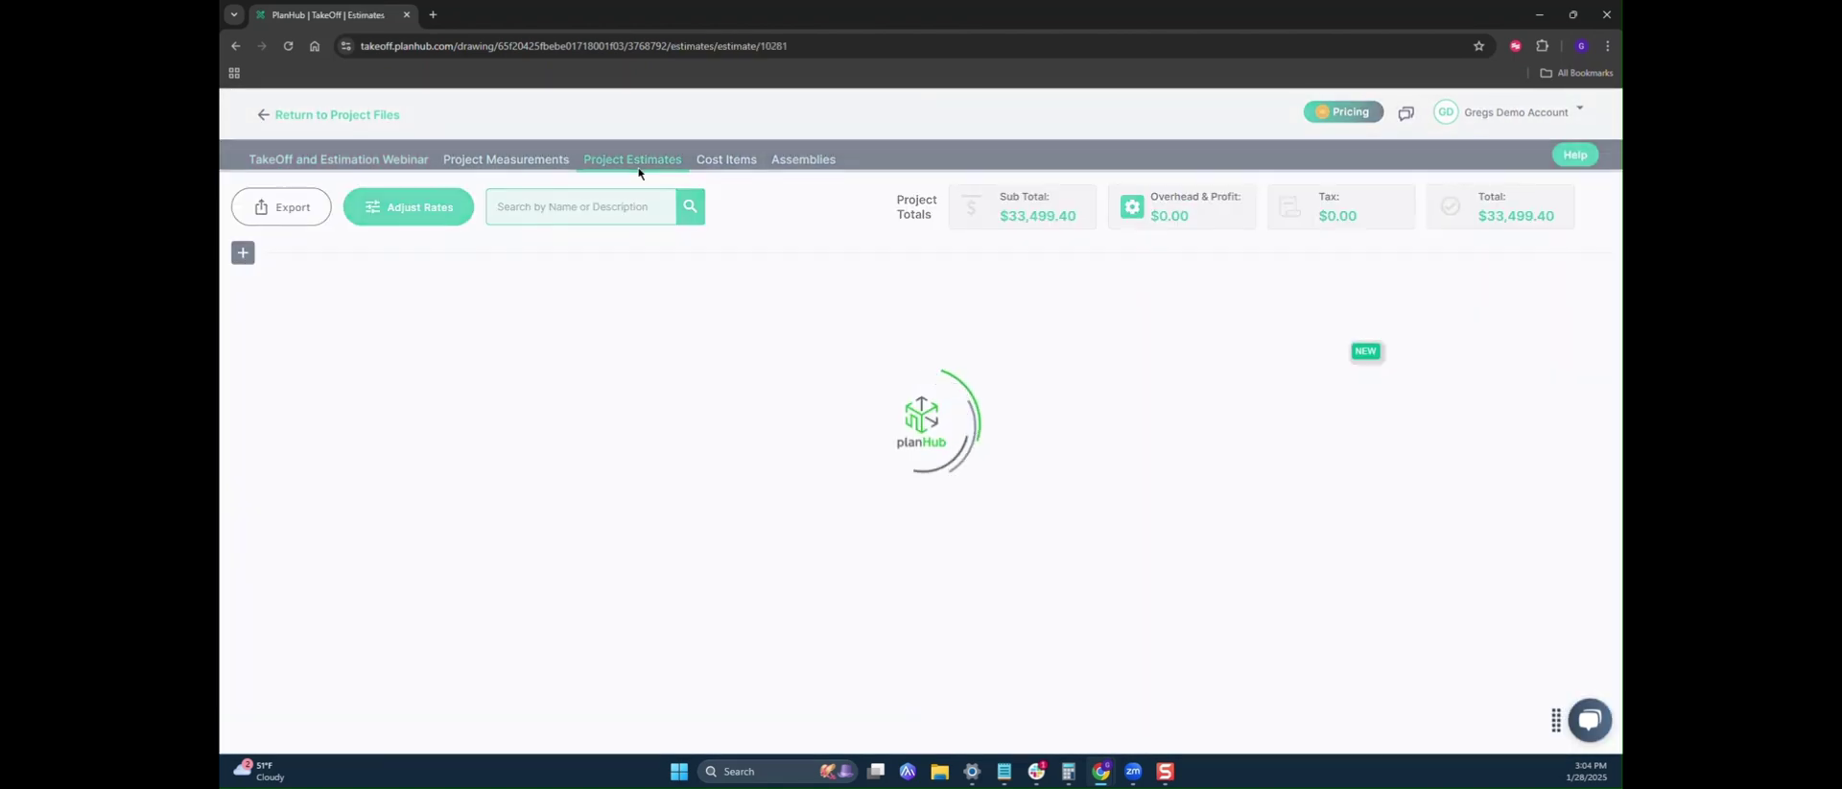
{"action": "left_click", "coordinate": [437, 261]}
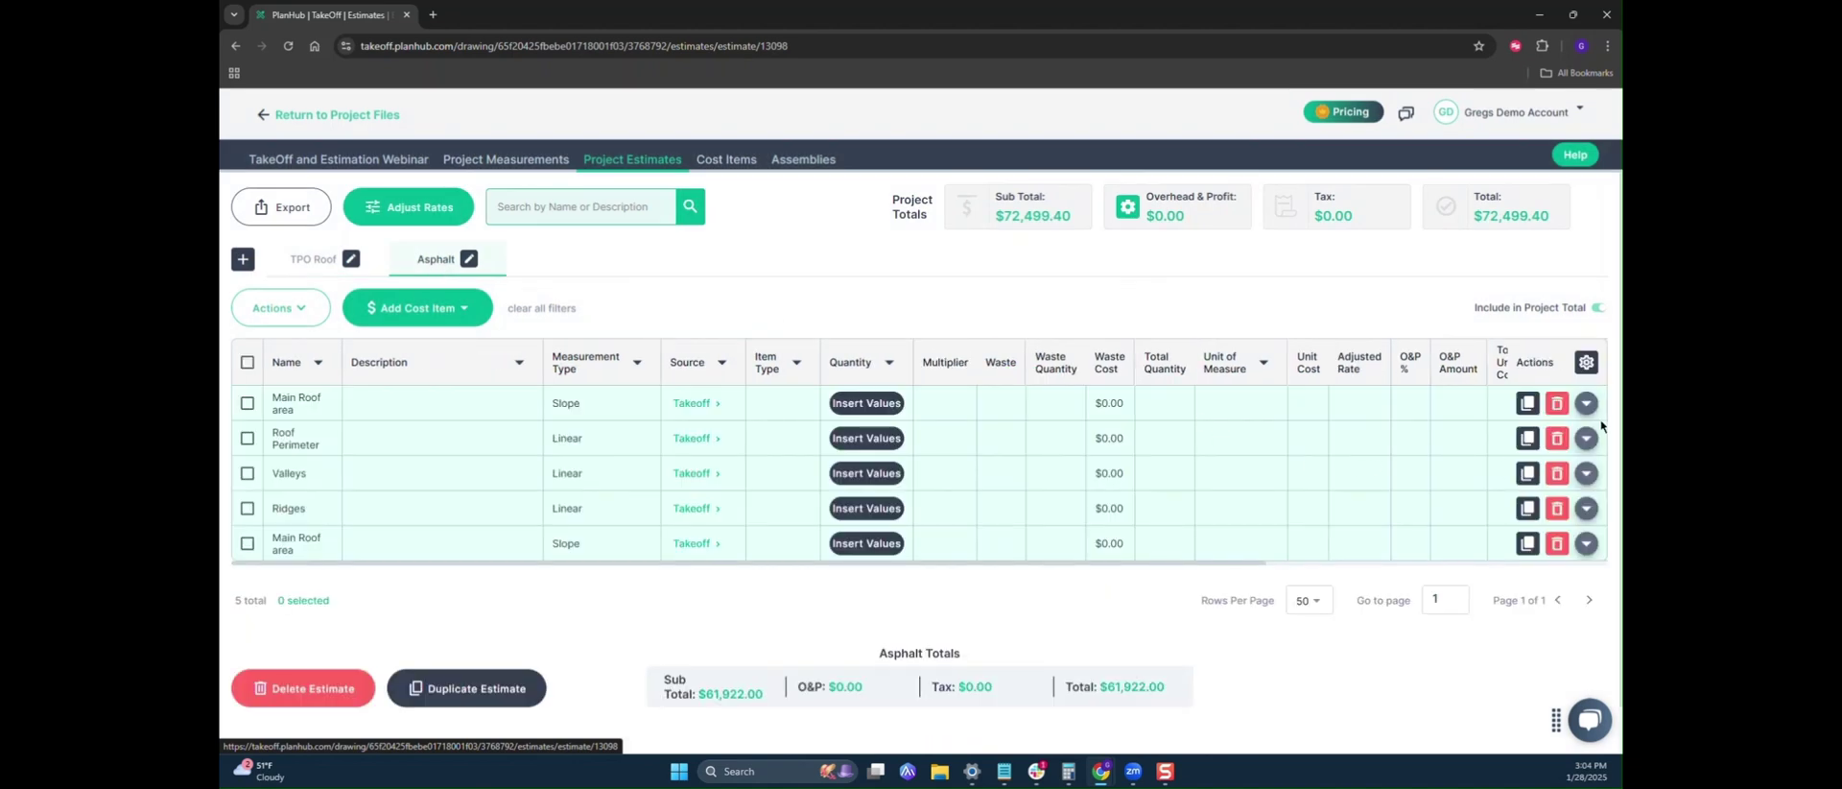
{"action": "scroll", "coordinate": [1265, 413], "scroll_direction": "down", "scroll_amount": 1}
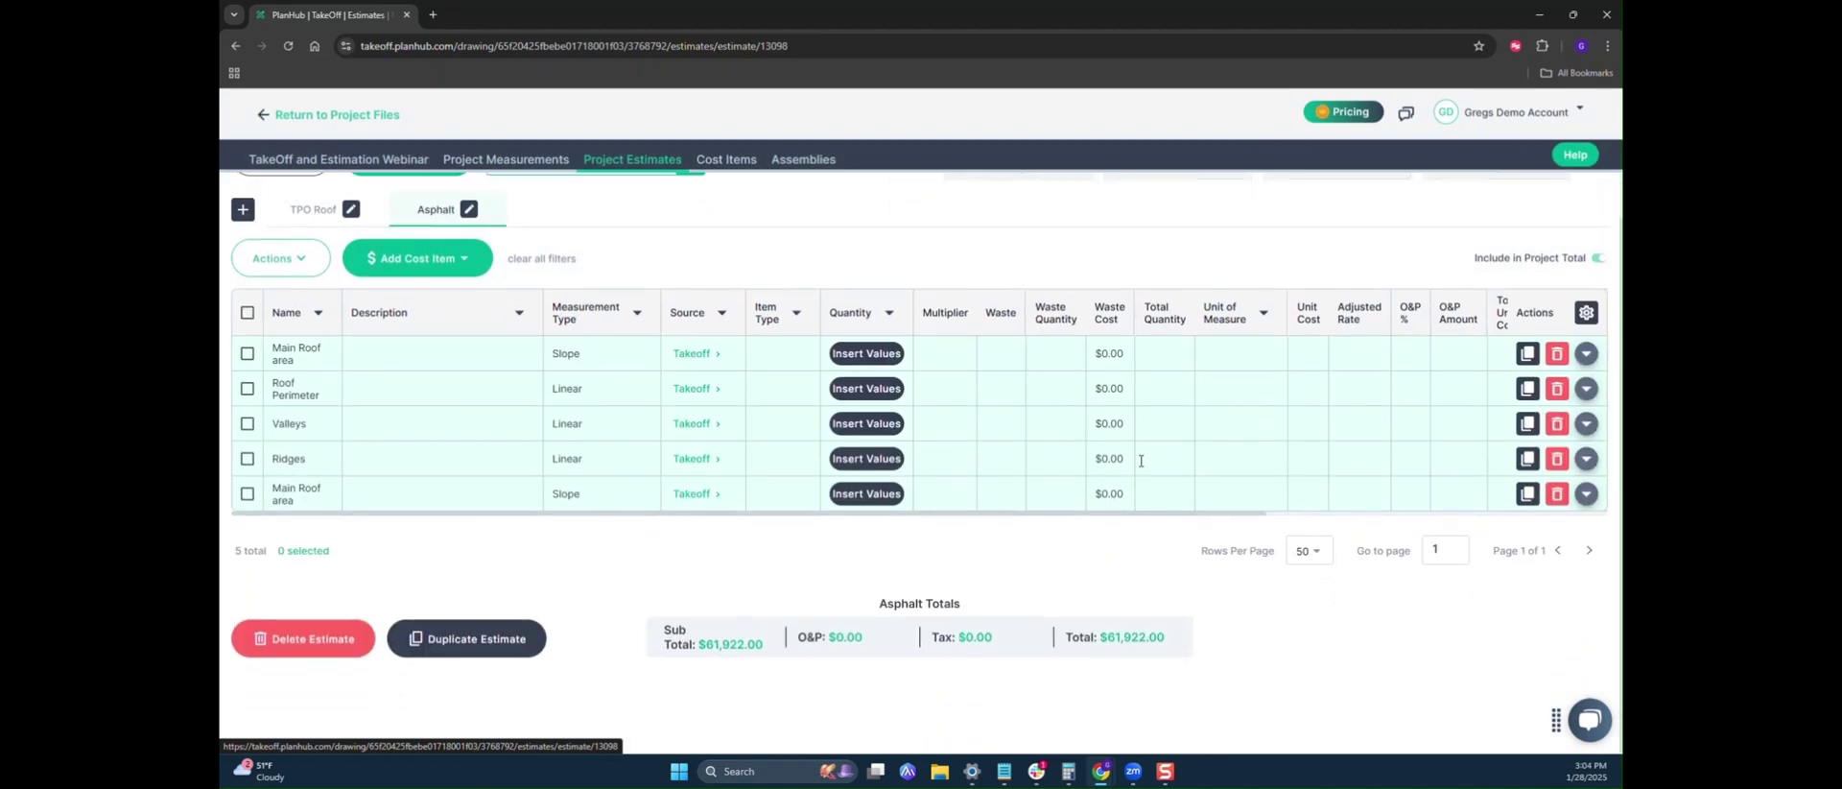
{"action": "scroll", "coordinate": [1614, 516], "scroll_direction": "right", "scroll_amount": 5}
{"action": "scroll", "coordinate": [1615, 516], "scroll_direction": "up", "scroll_amount": 1}
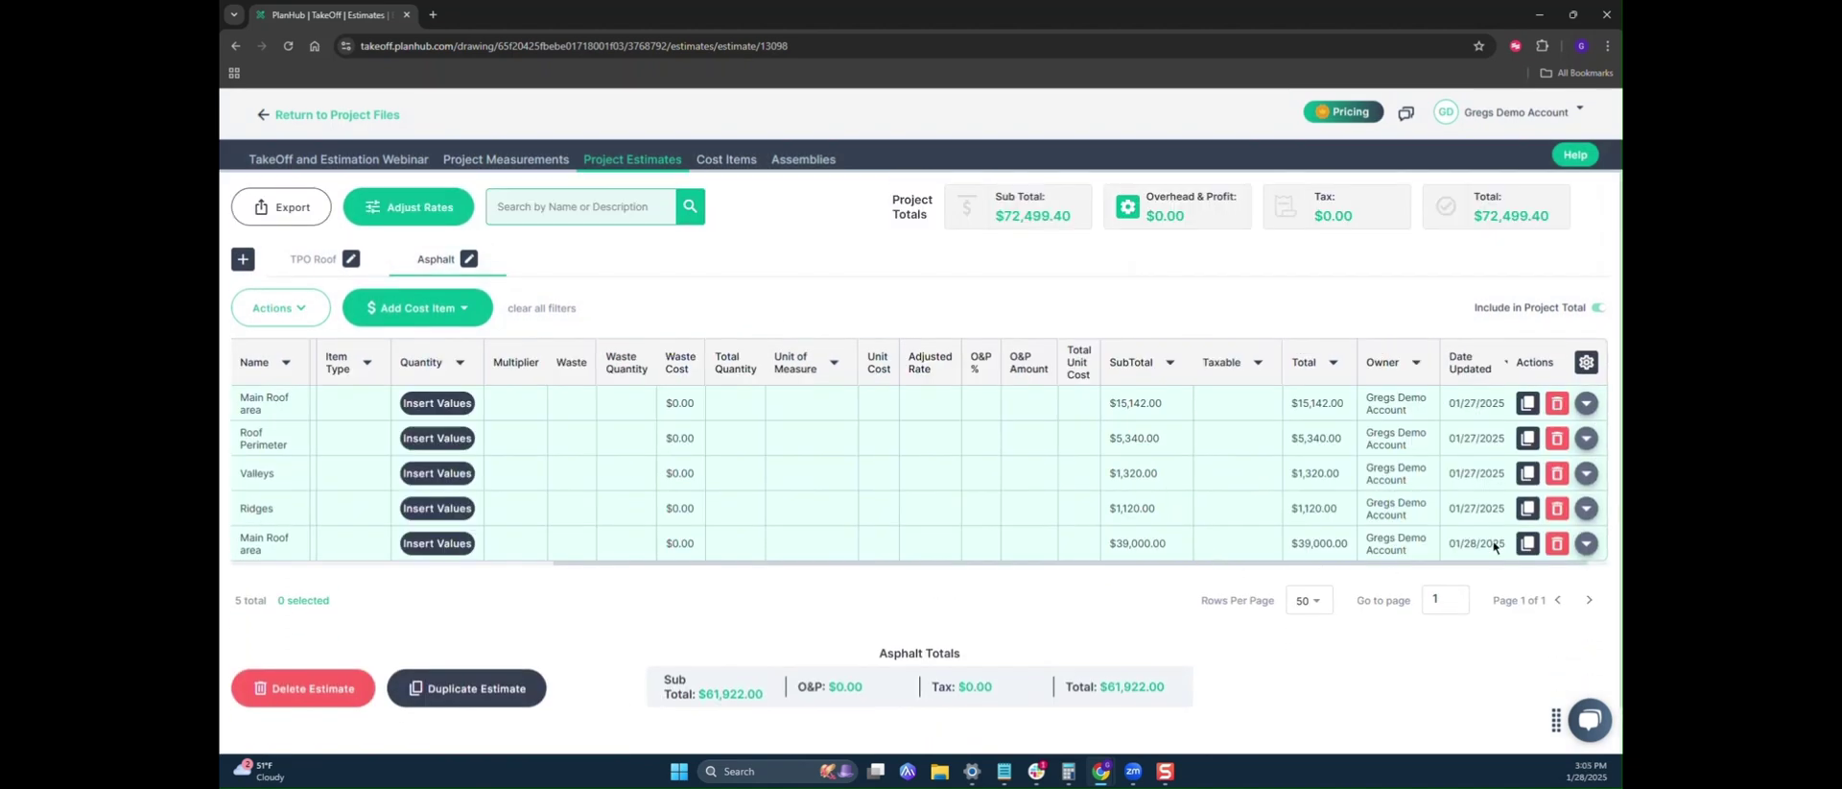
- Expand every measurement in the Asphalt estimate to examine the quantities, unit costs and totals of its material and labor items
{"action": "left_click", "coordinate": [1587, 404]}
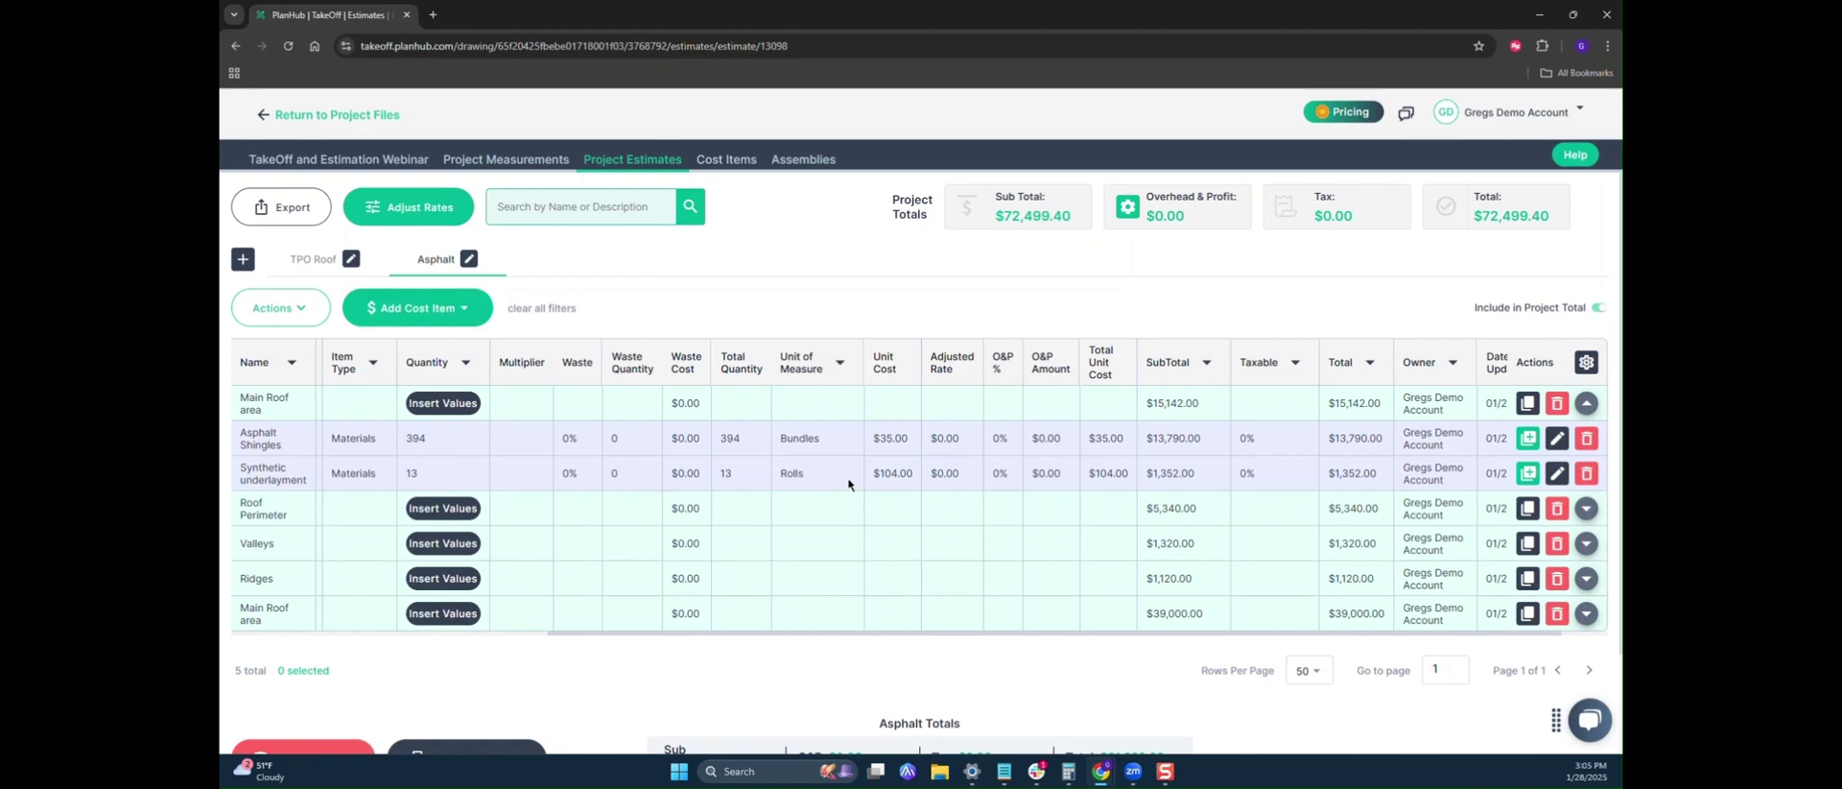
{"action": "left_click", "coordinate": [1590, 512]}
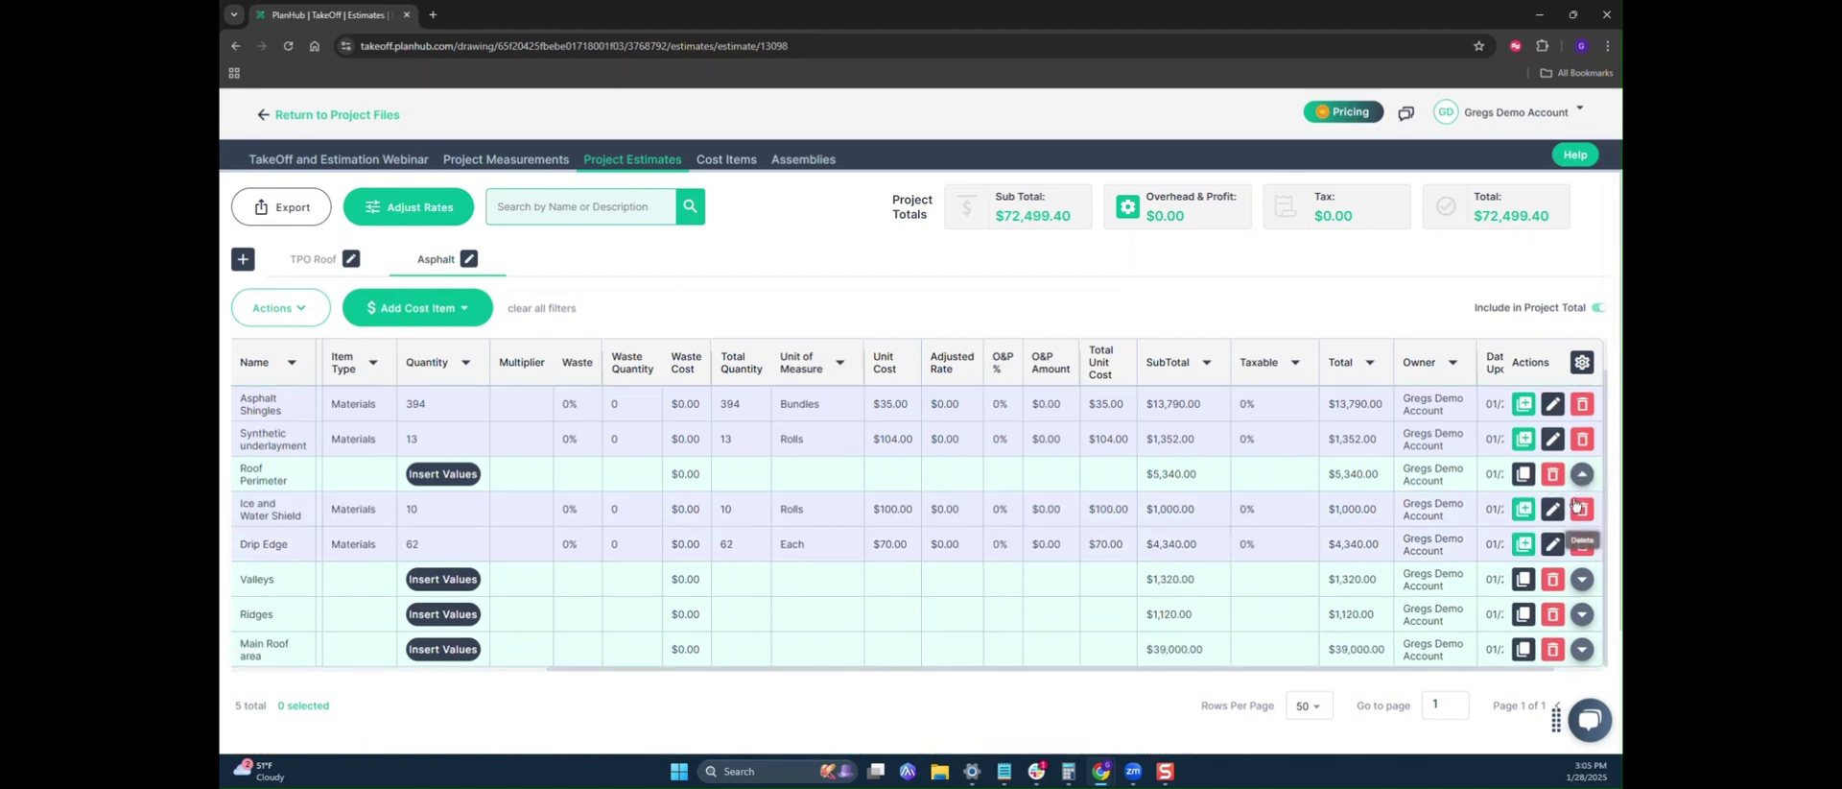
{"action": "scroll", "coordinate": [1592, 472], "scroll_direction": "down", "scroll_amount": 2}
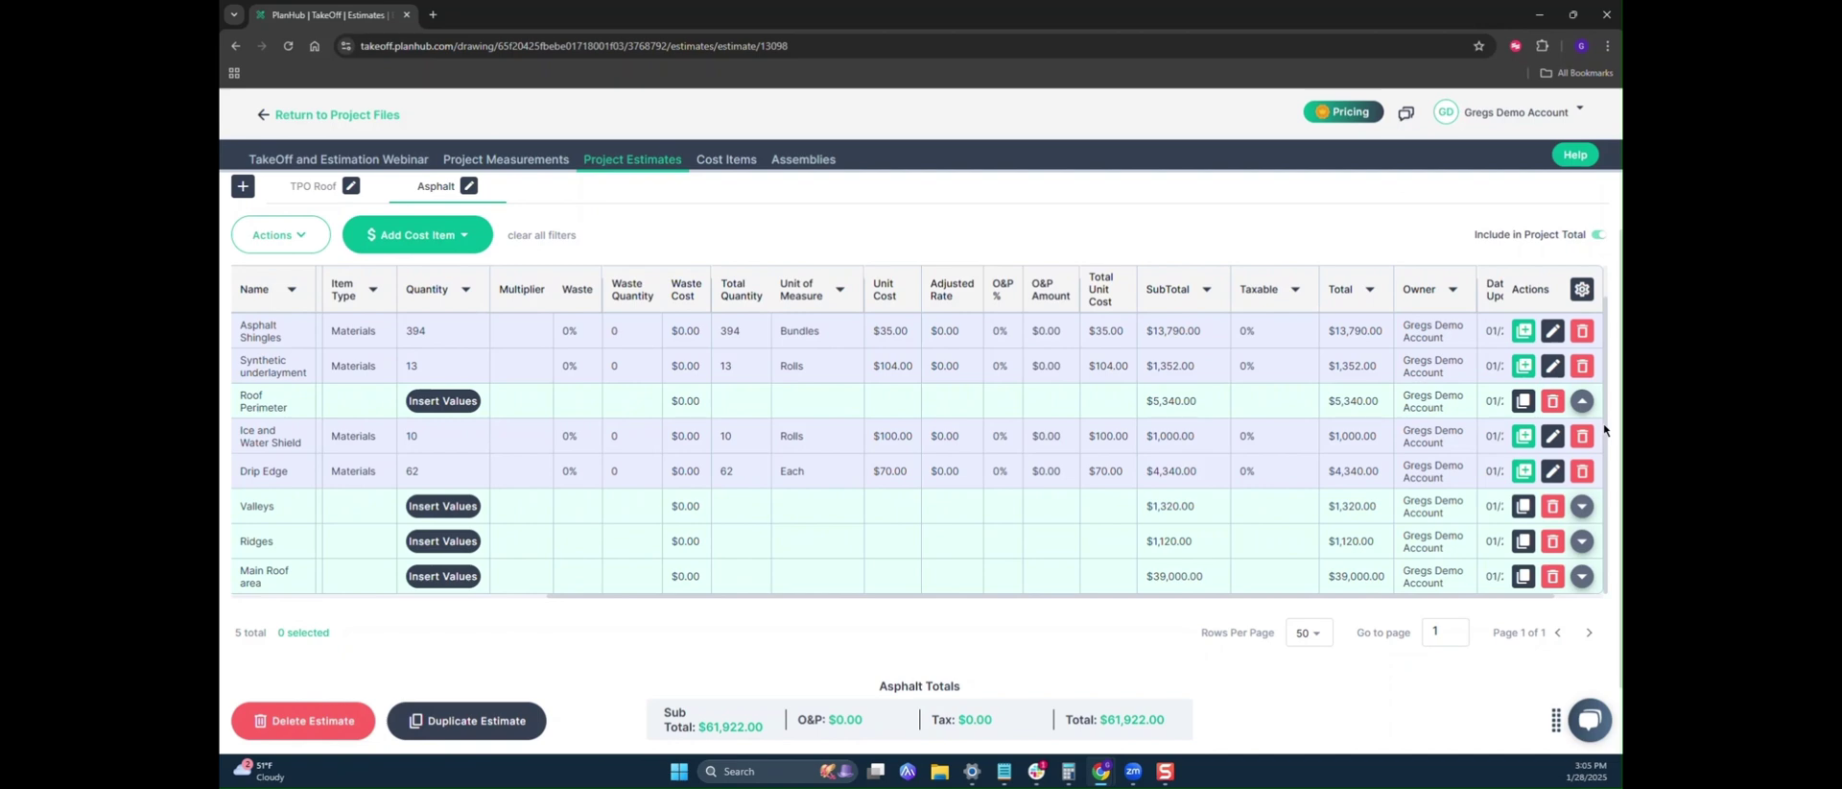
{"action": "left_click", "coordinate": [1582, 505]}
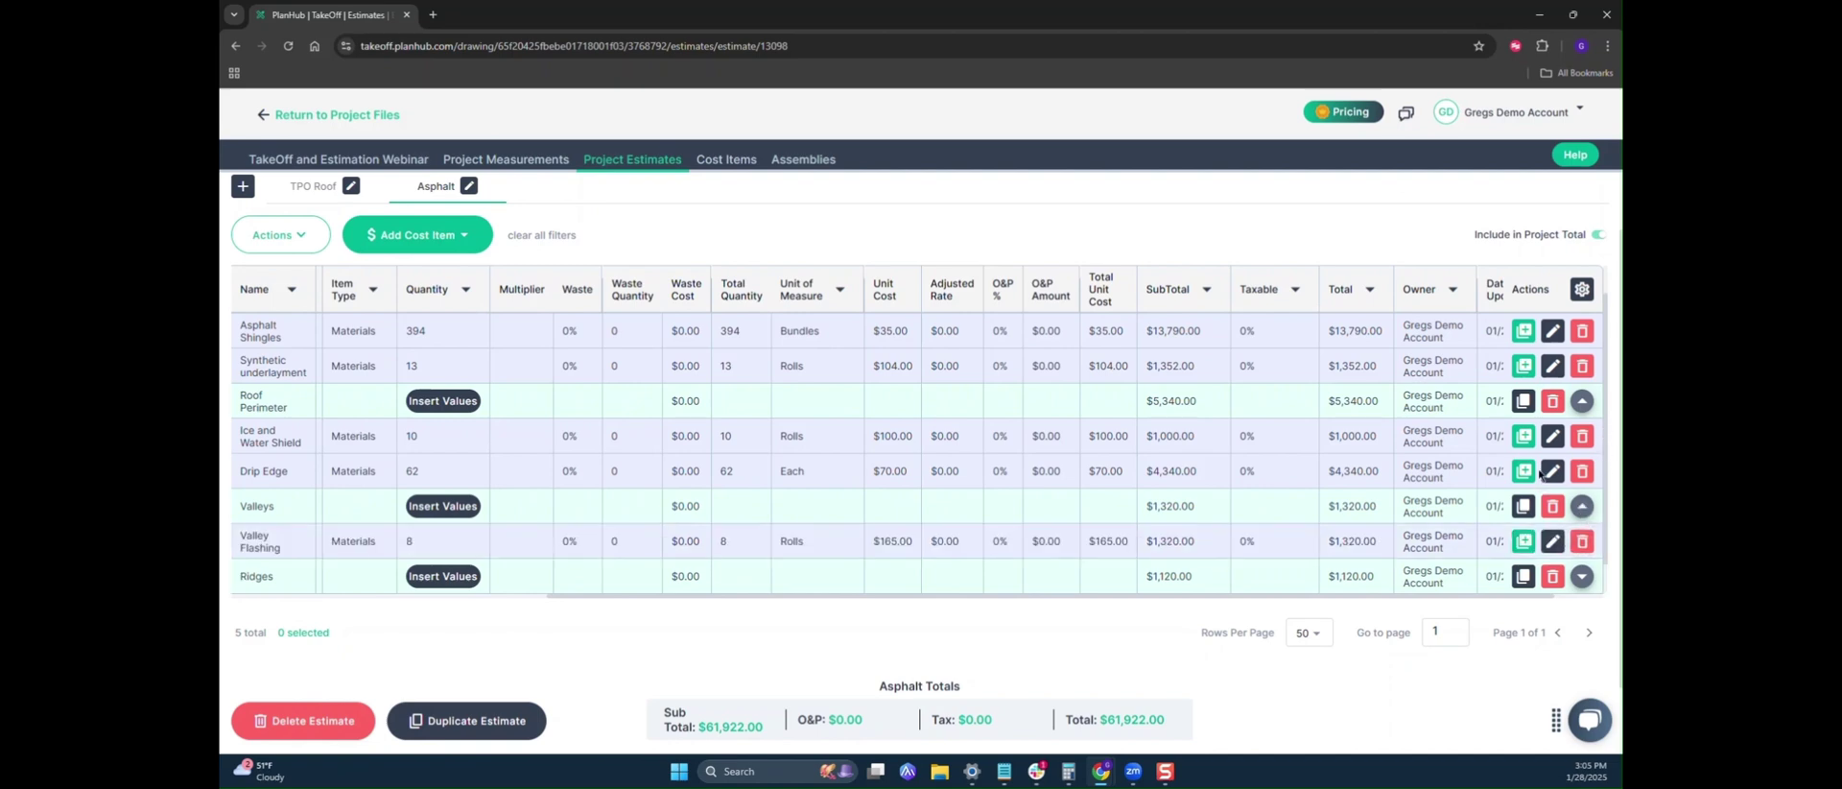
{"action": "scroll", "coordinate": [1587, 523], "scroll_direction": "down", "scroll_amount": 1}
{"action": "left_click", "coordinate": [1582, 541]}
{"action": "scroll", "coordinate": [1554, 523], "scroll_direction": "down", "scroll_amount": 3}
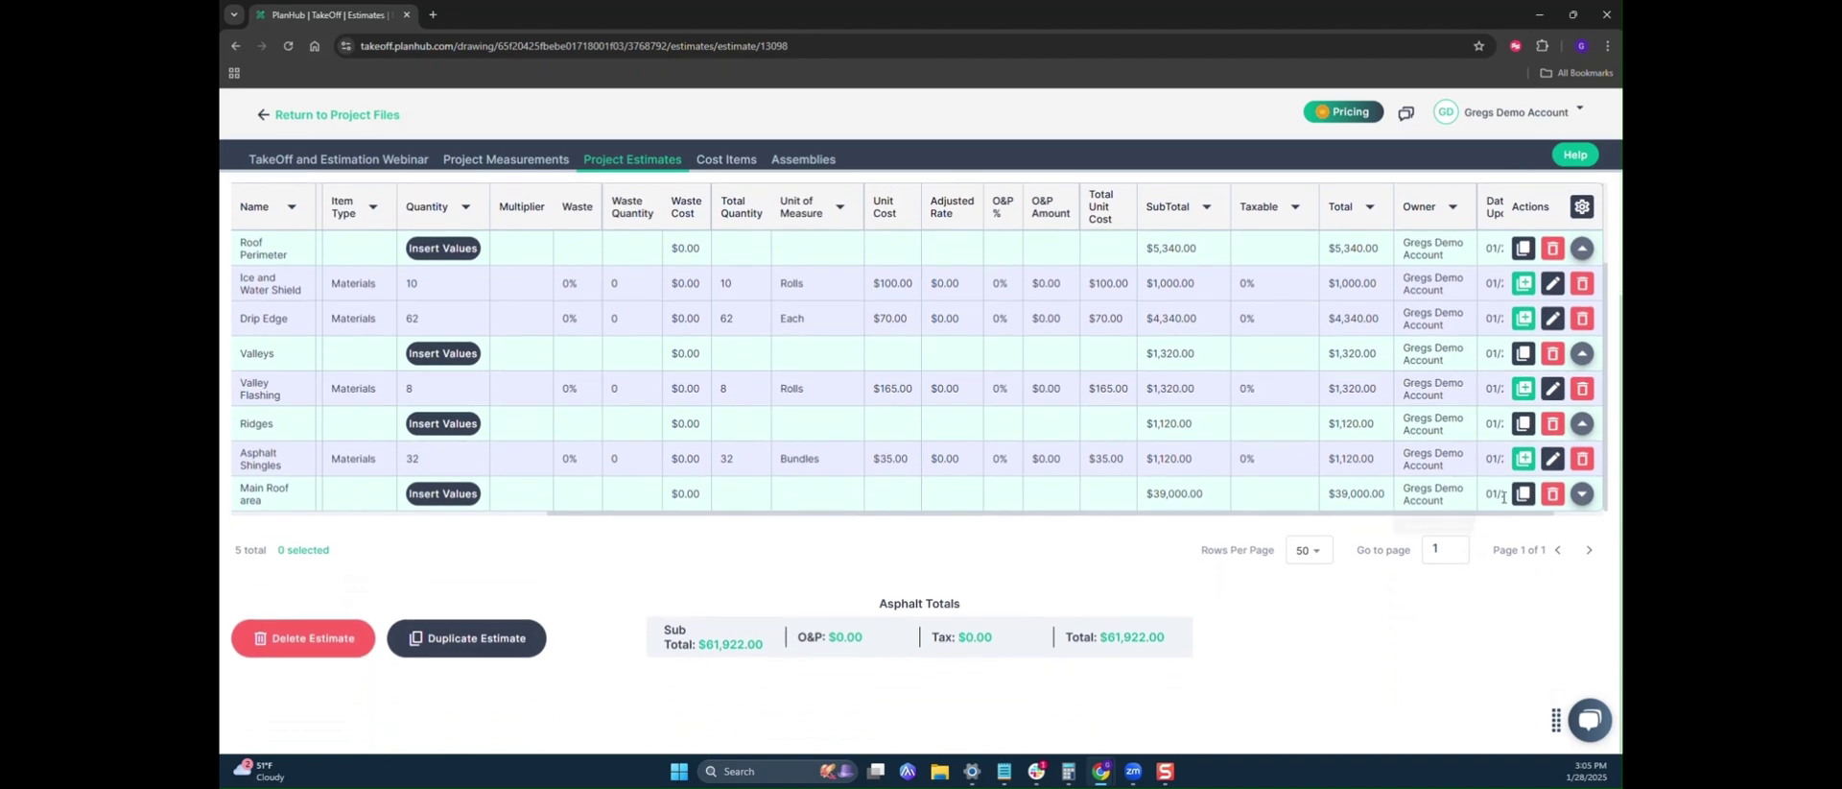
{"action": "left_click", "coordinate": [1582, 493]}
{"action": "scroll", "coordinate": [1554, 522], "scroll_direction": "down", "scroll_amount": 1}
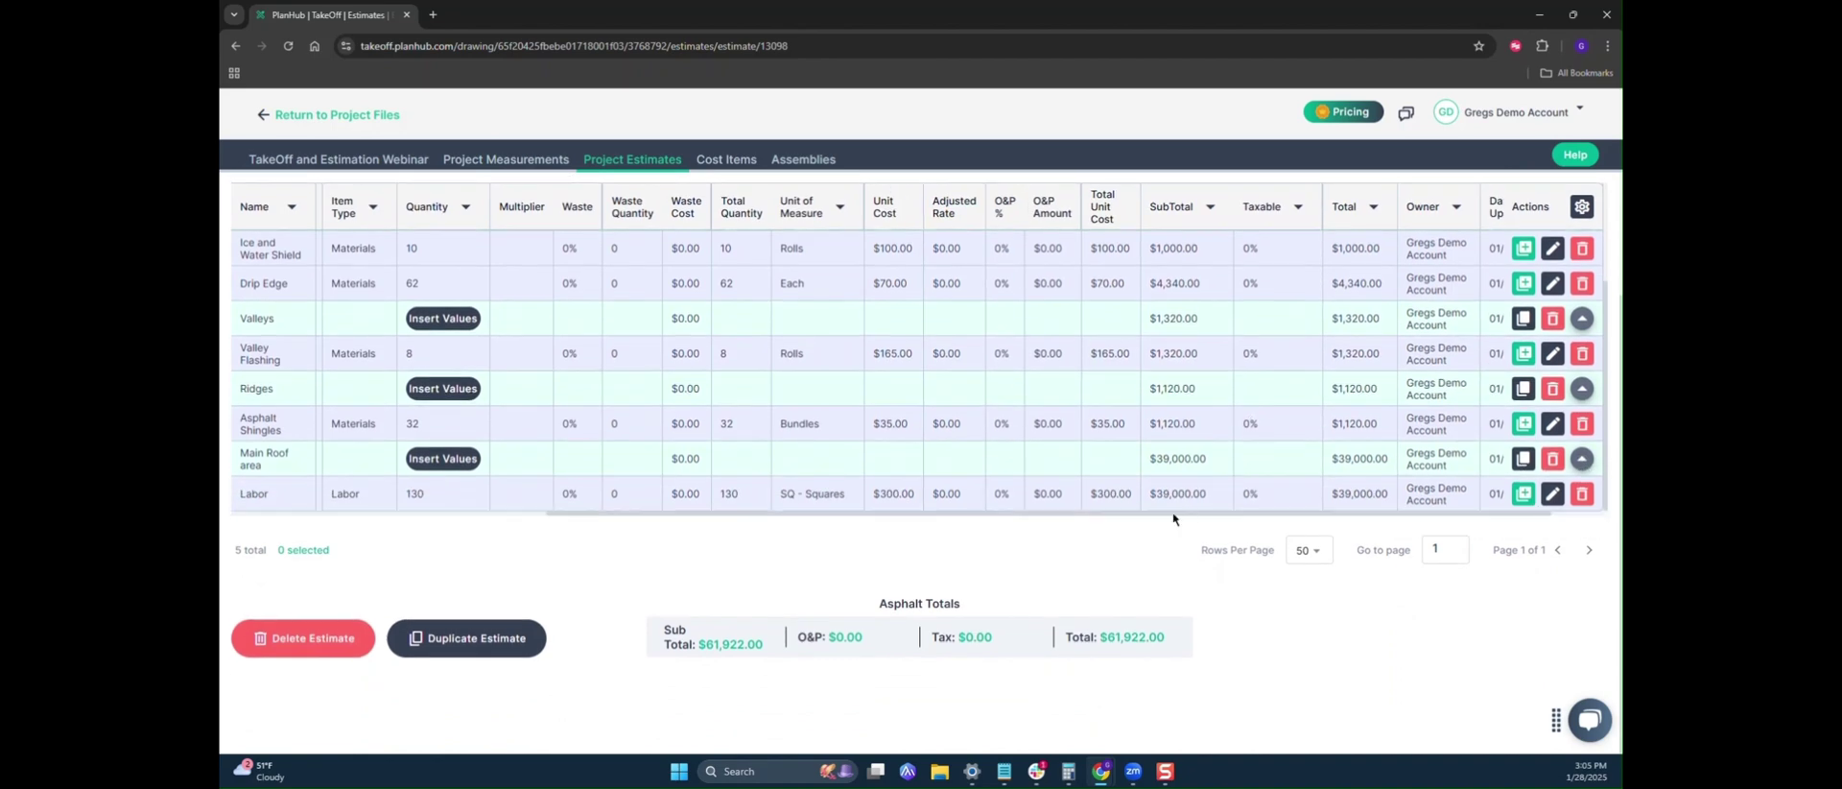
{"action": "scroll", "coordinate": [1397, 652], "scroll_direction": "up", "scroll_amount": 3}
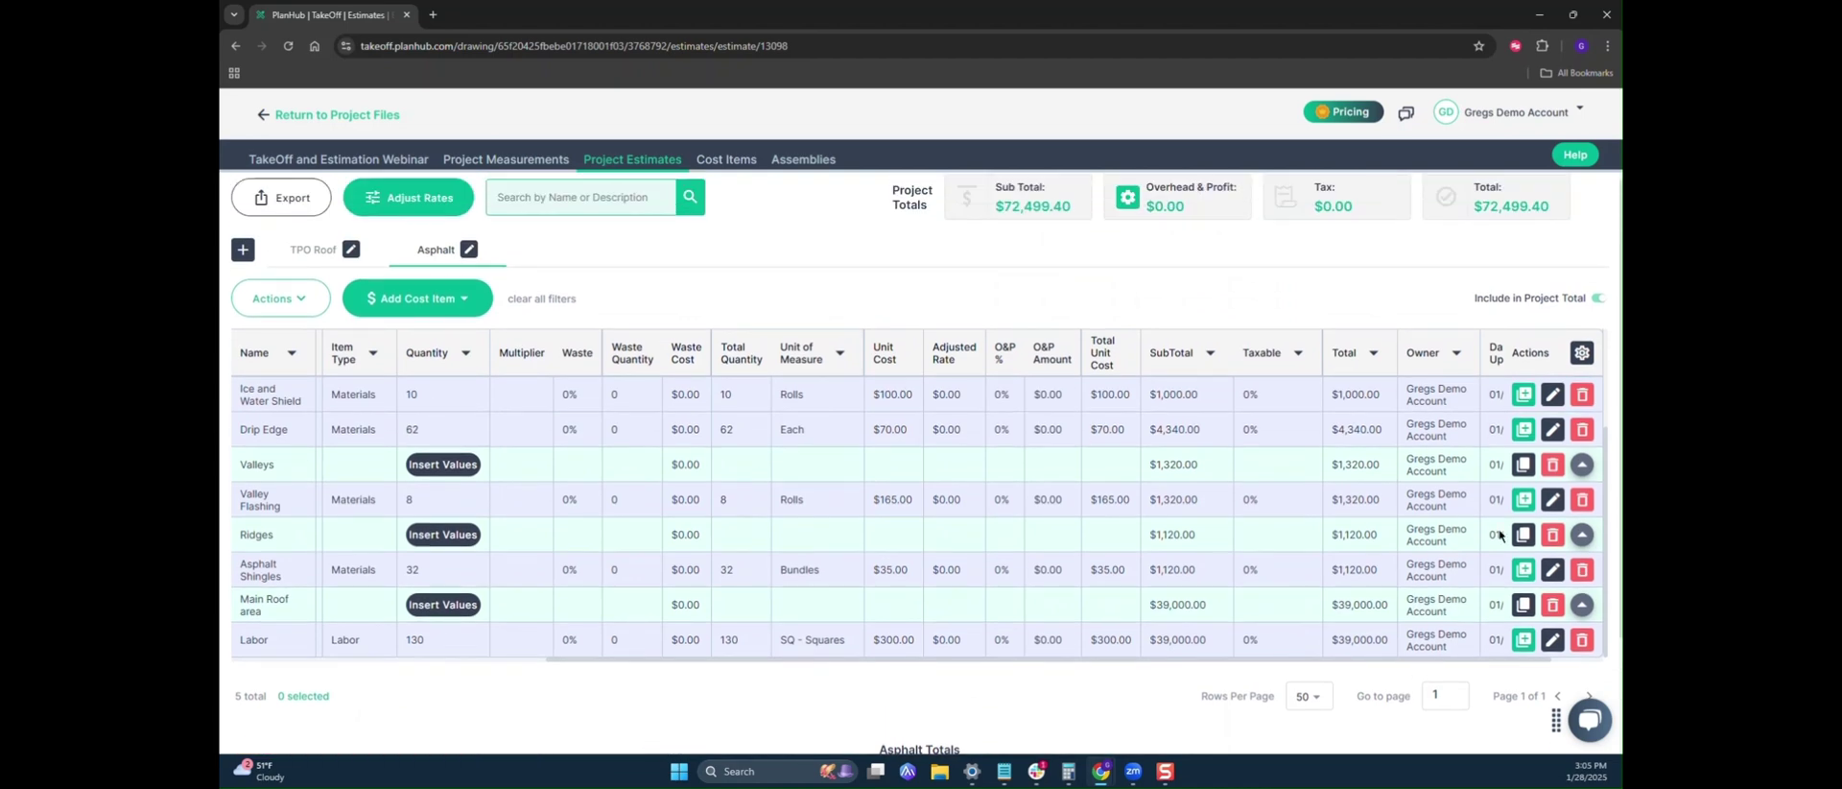